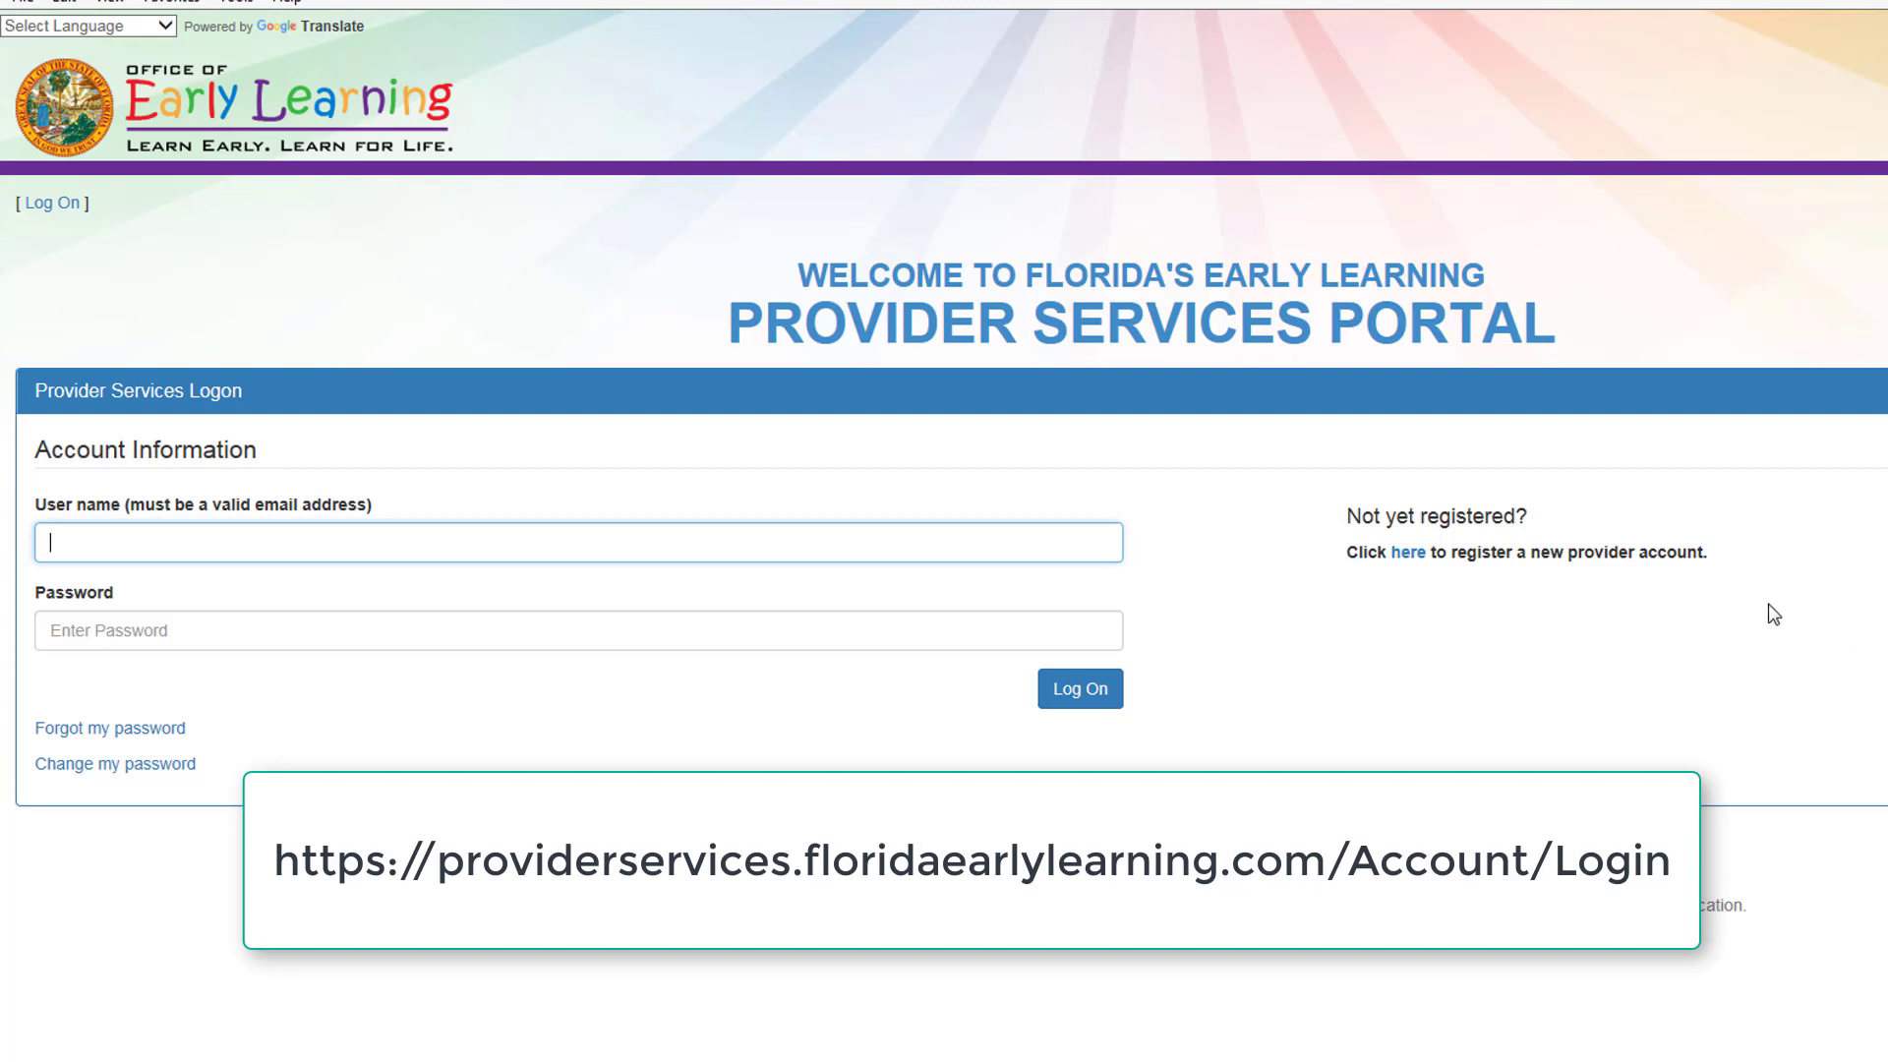
Step: Open the new provider account registration form from the logon page's 'Not yet registered?' link
click(1408, 553)
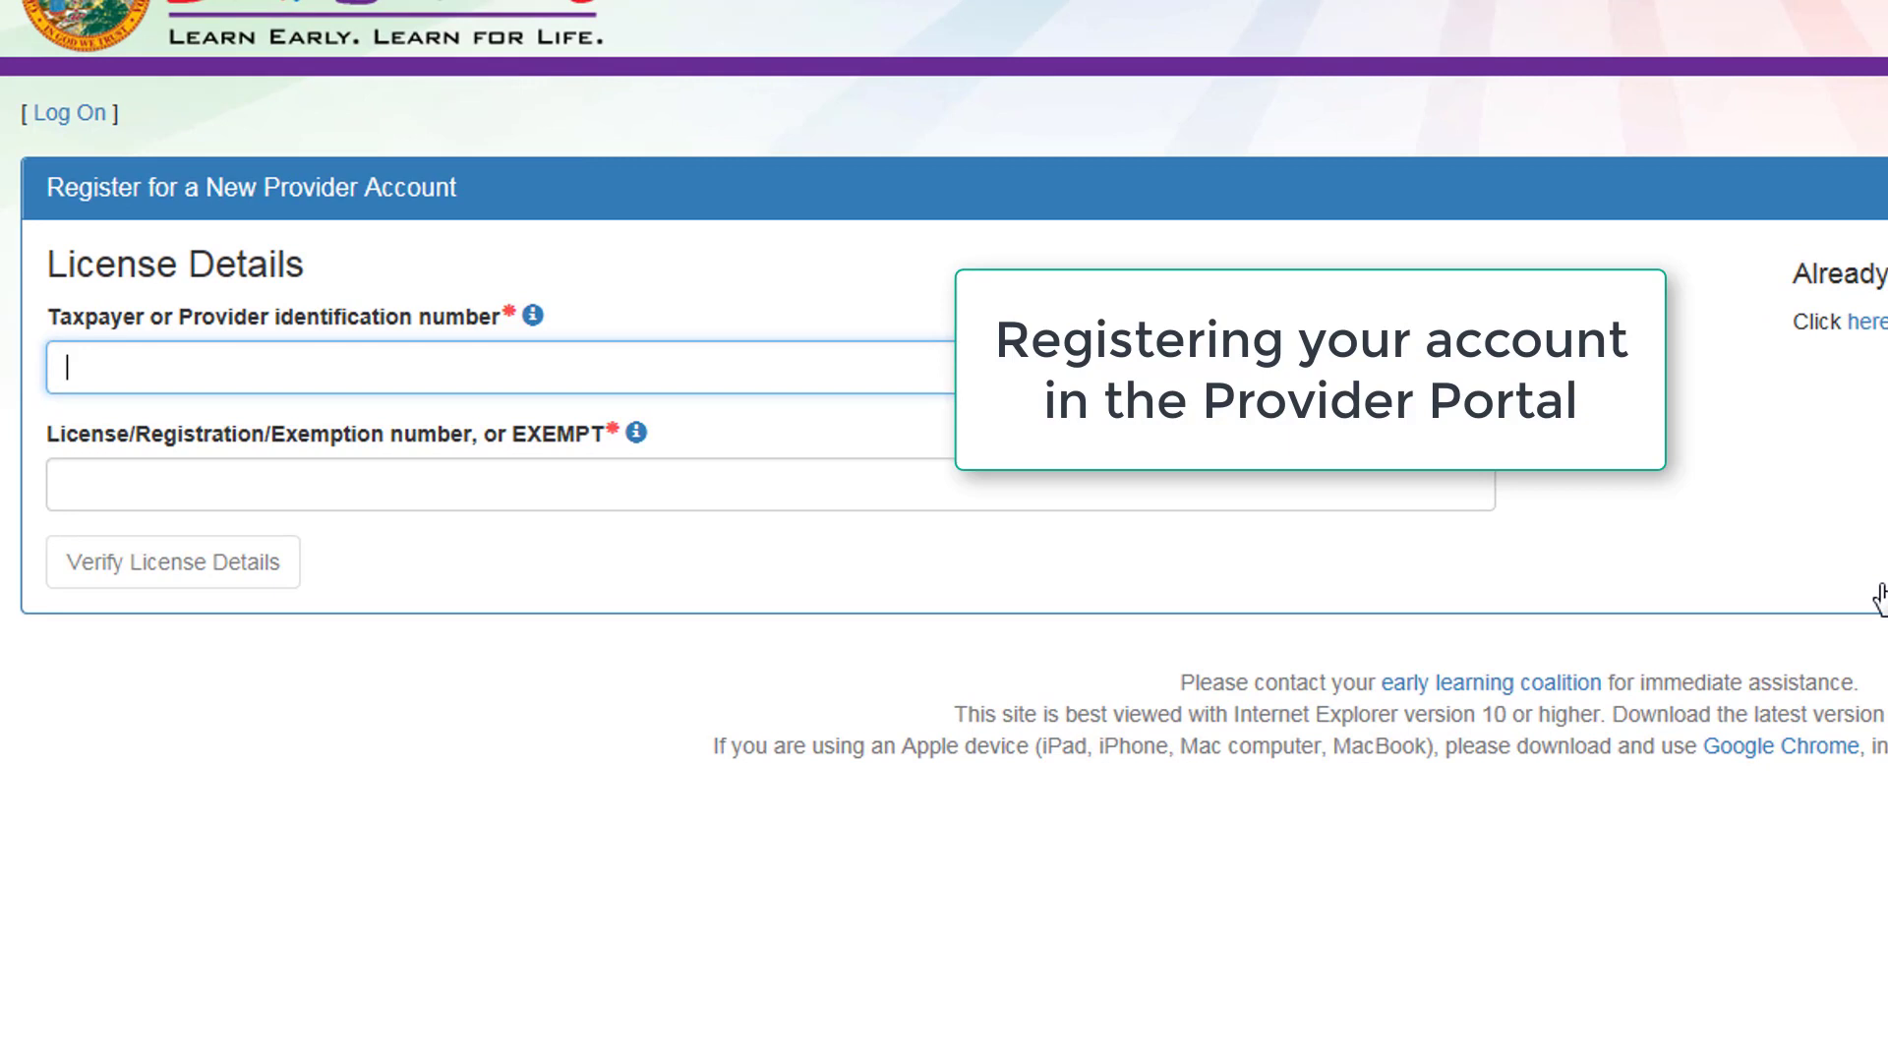
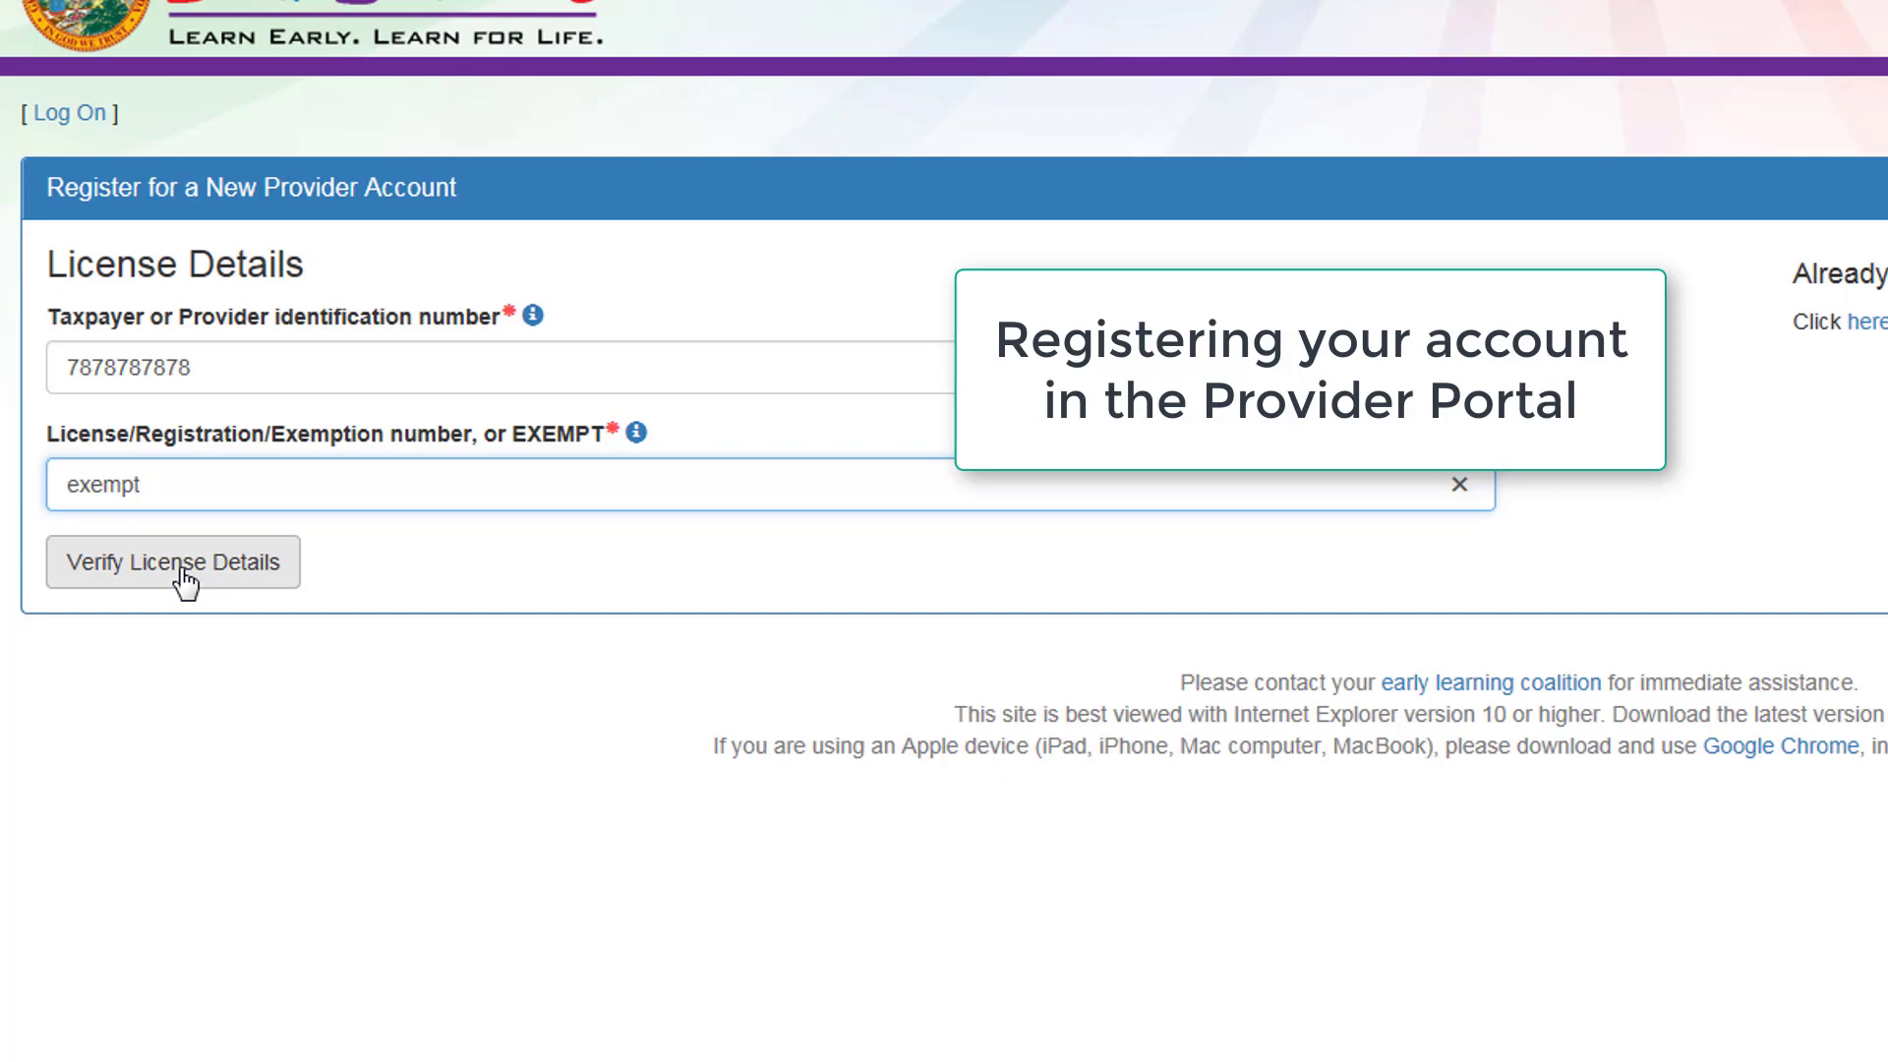
Step: Enter the taxpayer ID and 'exempt' as the exemption, then verify the license details
click(182, 572)
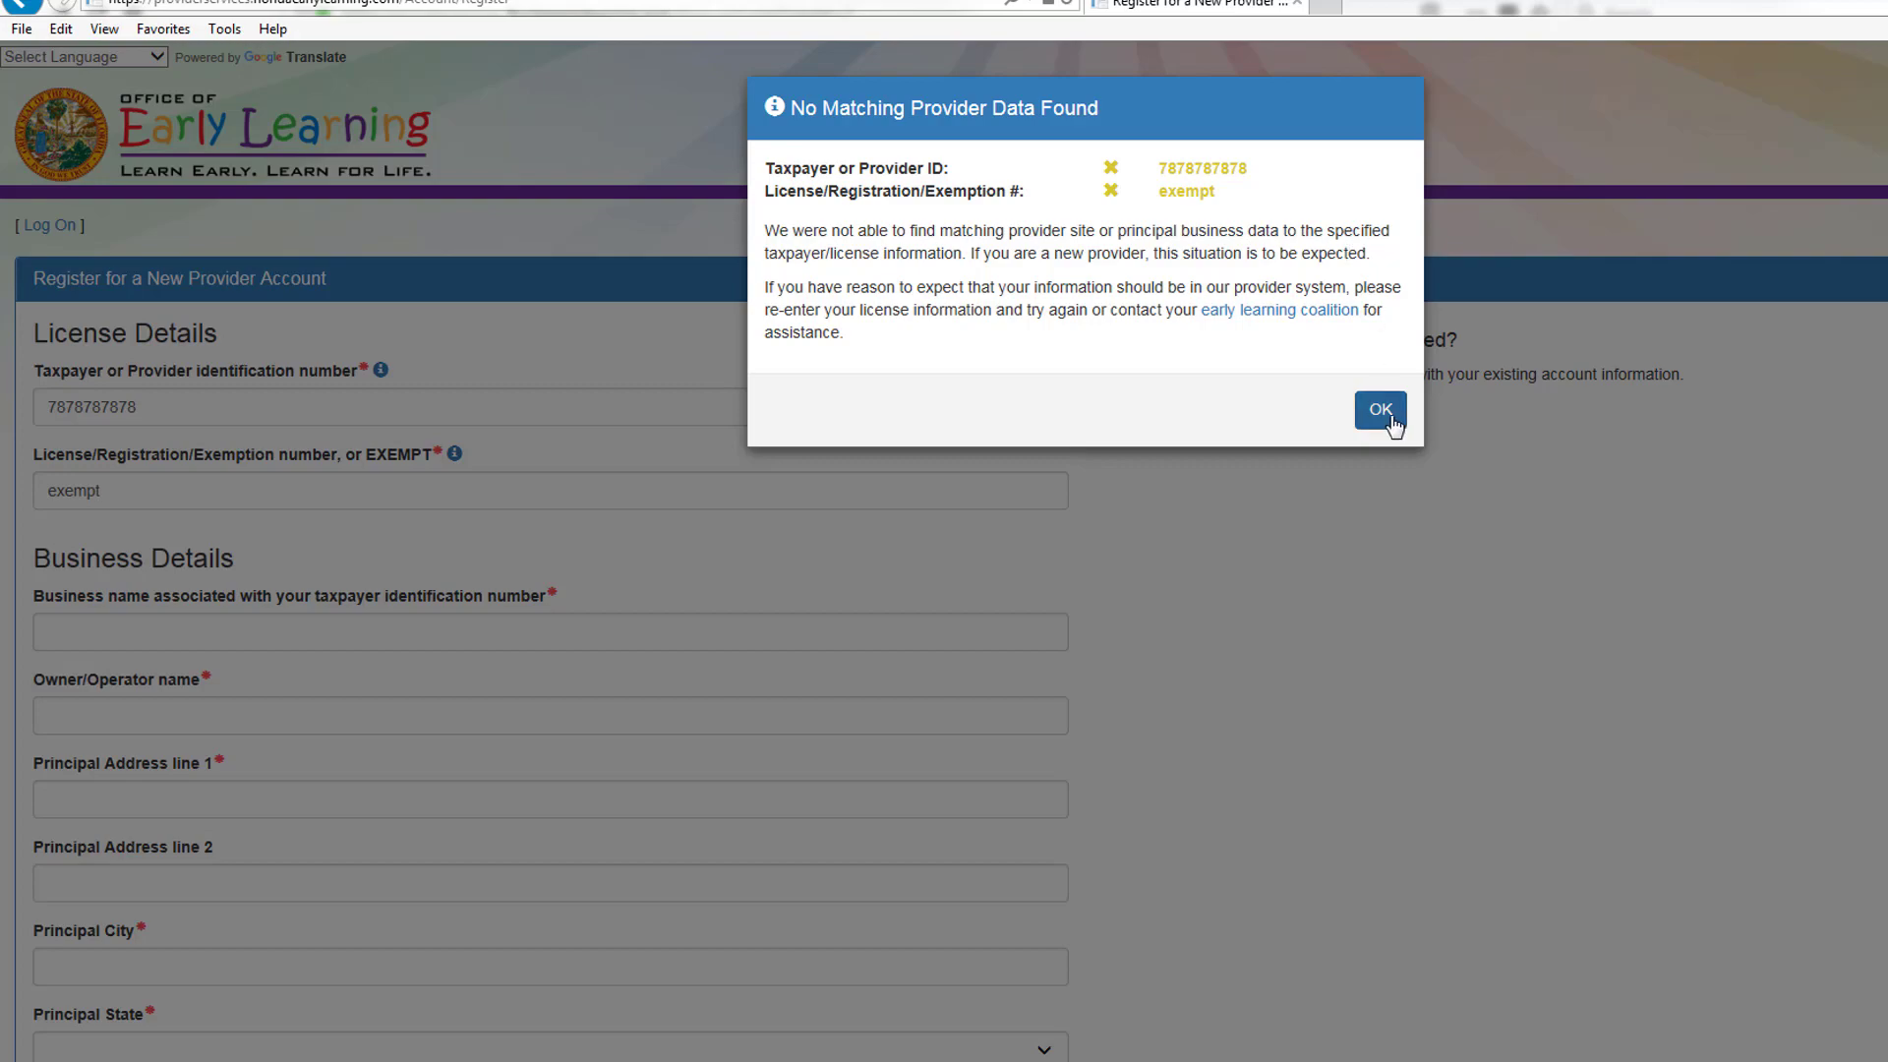
Step: Dismiss the no-match notice and enter business name Anointed Kids Academy and the owner's name
click(1391, 418)
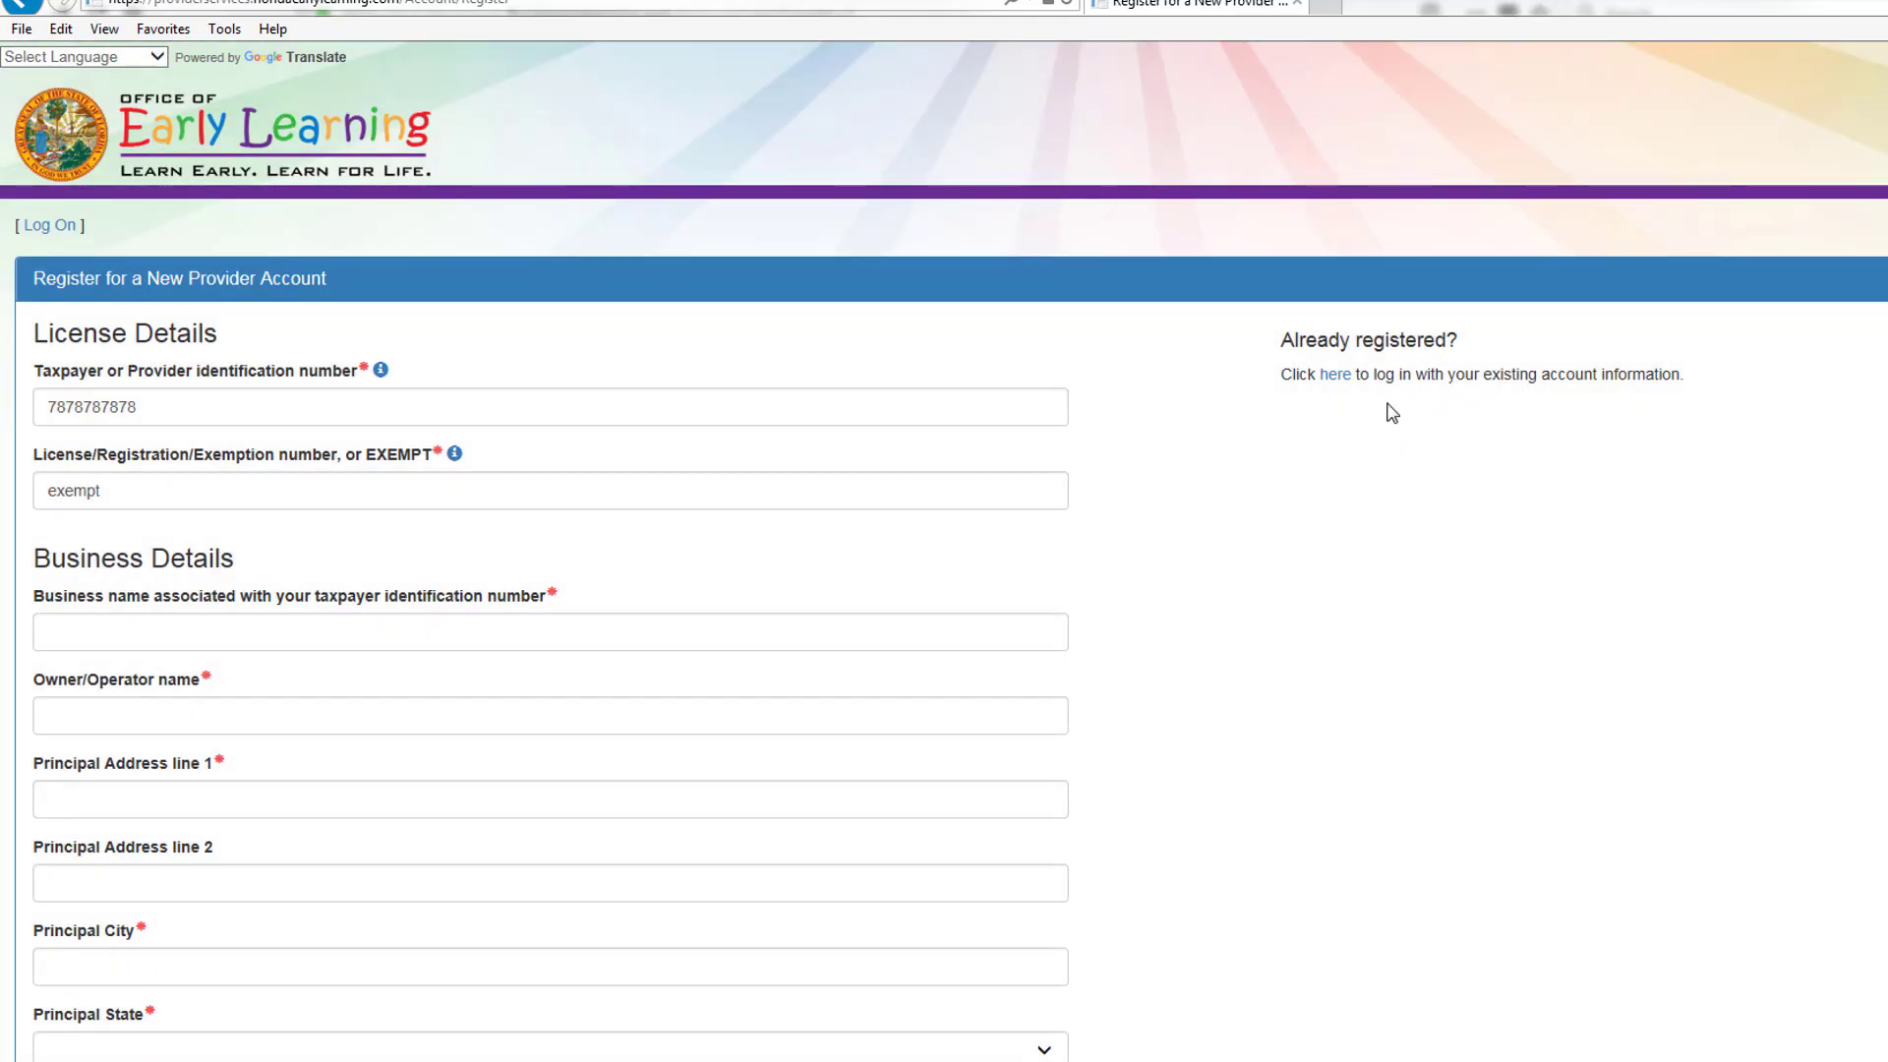
scroll(551, 368, down, 3)
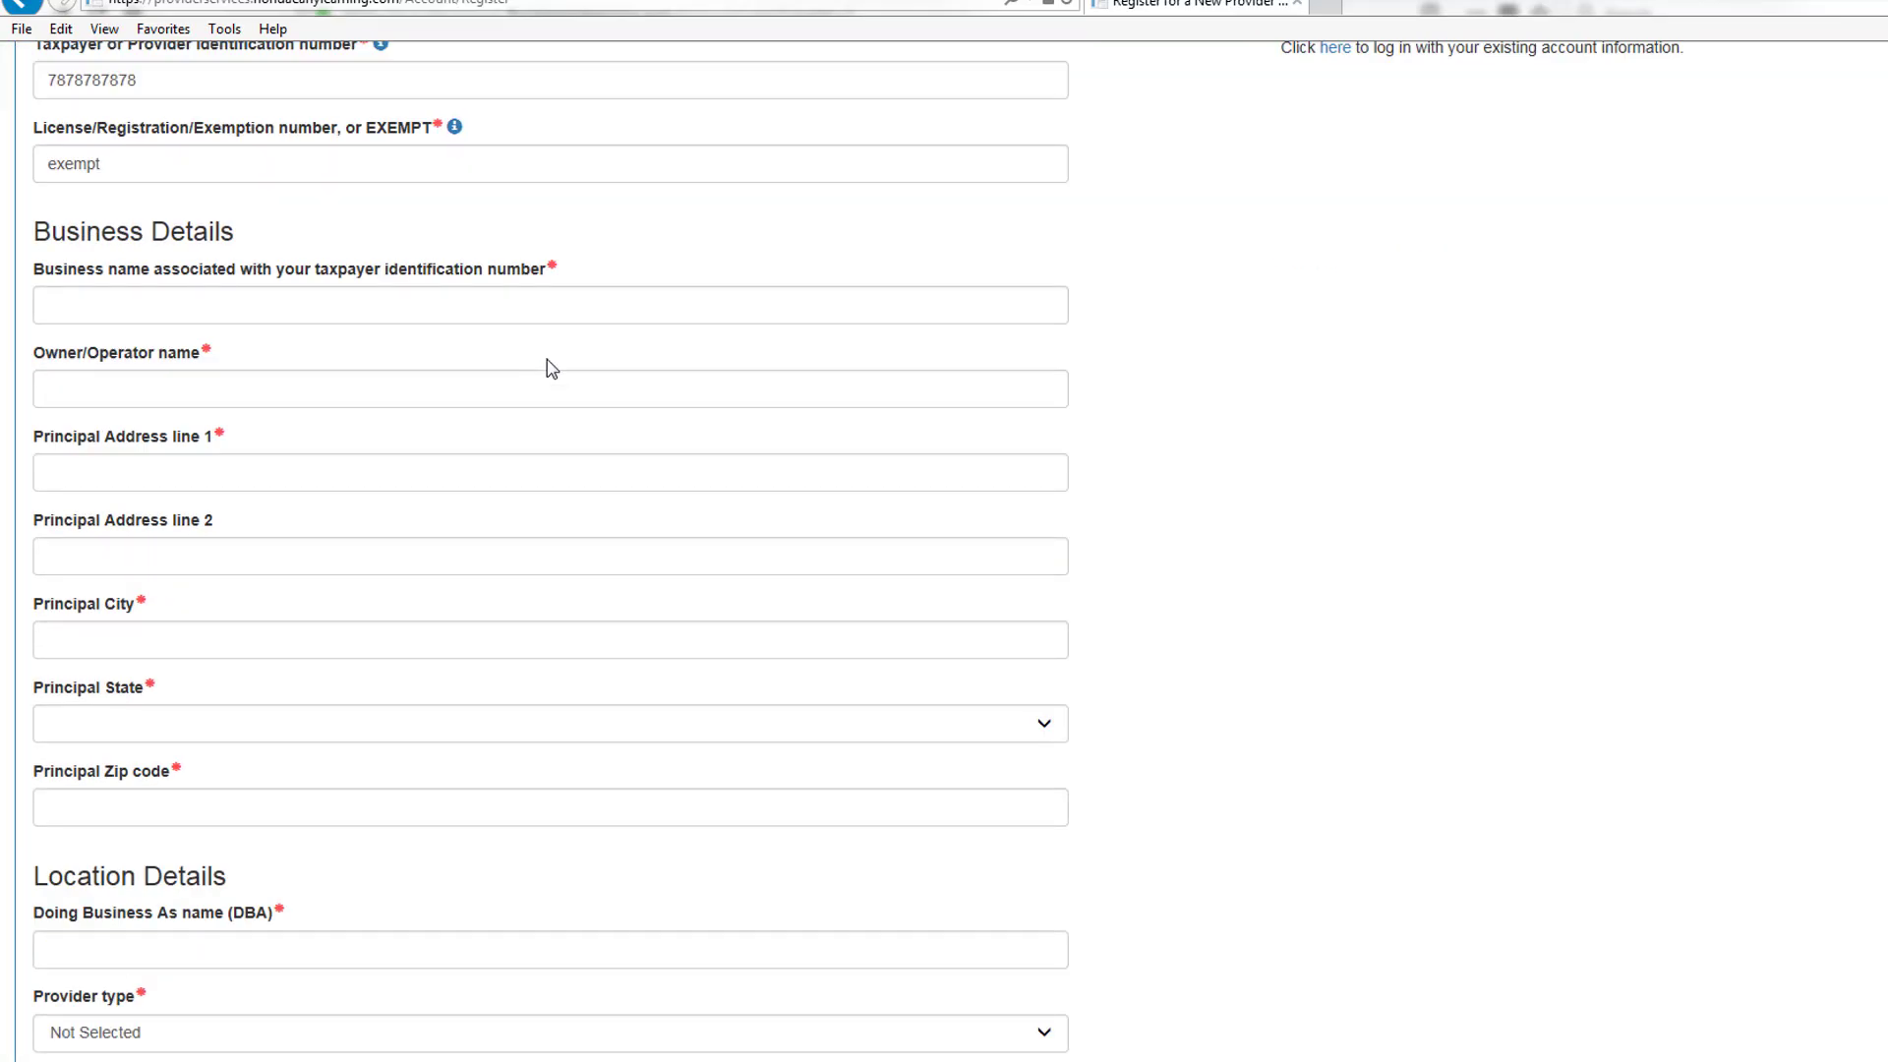
scroll(552, 369, down, 2)
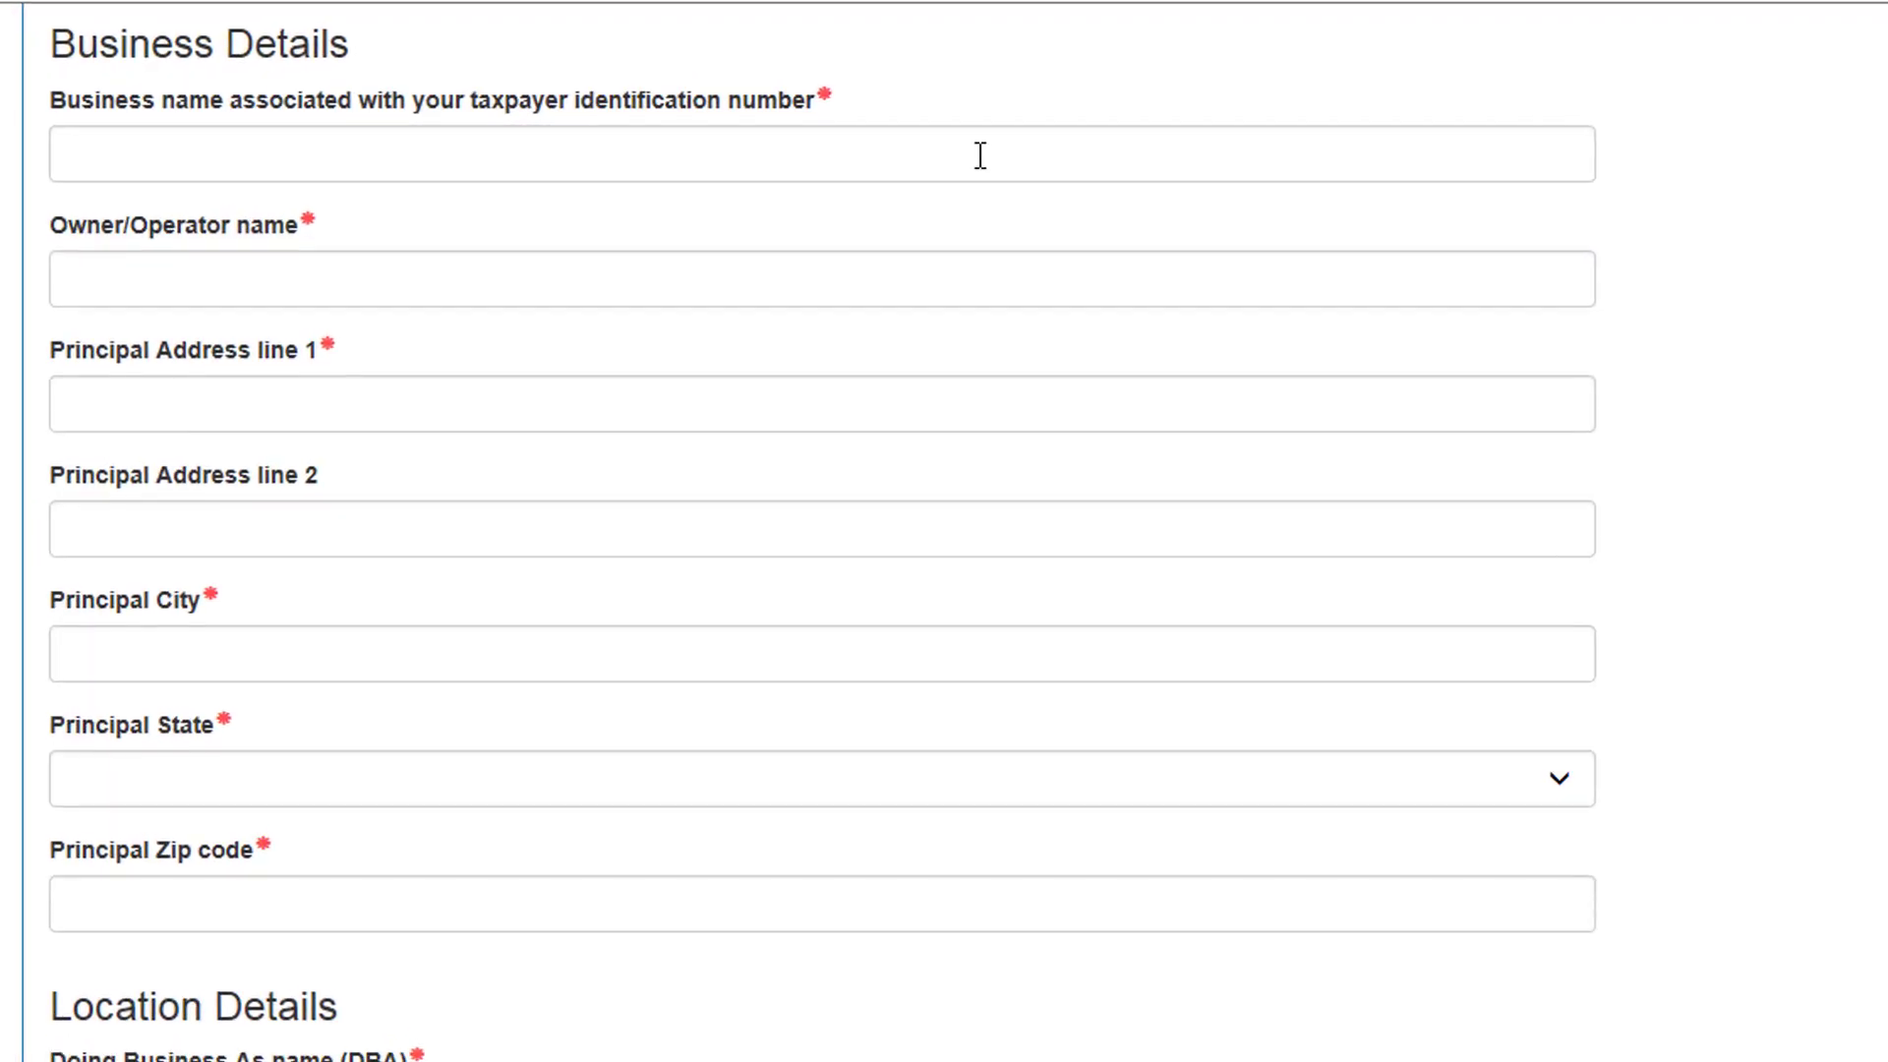
click(982, 154)
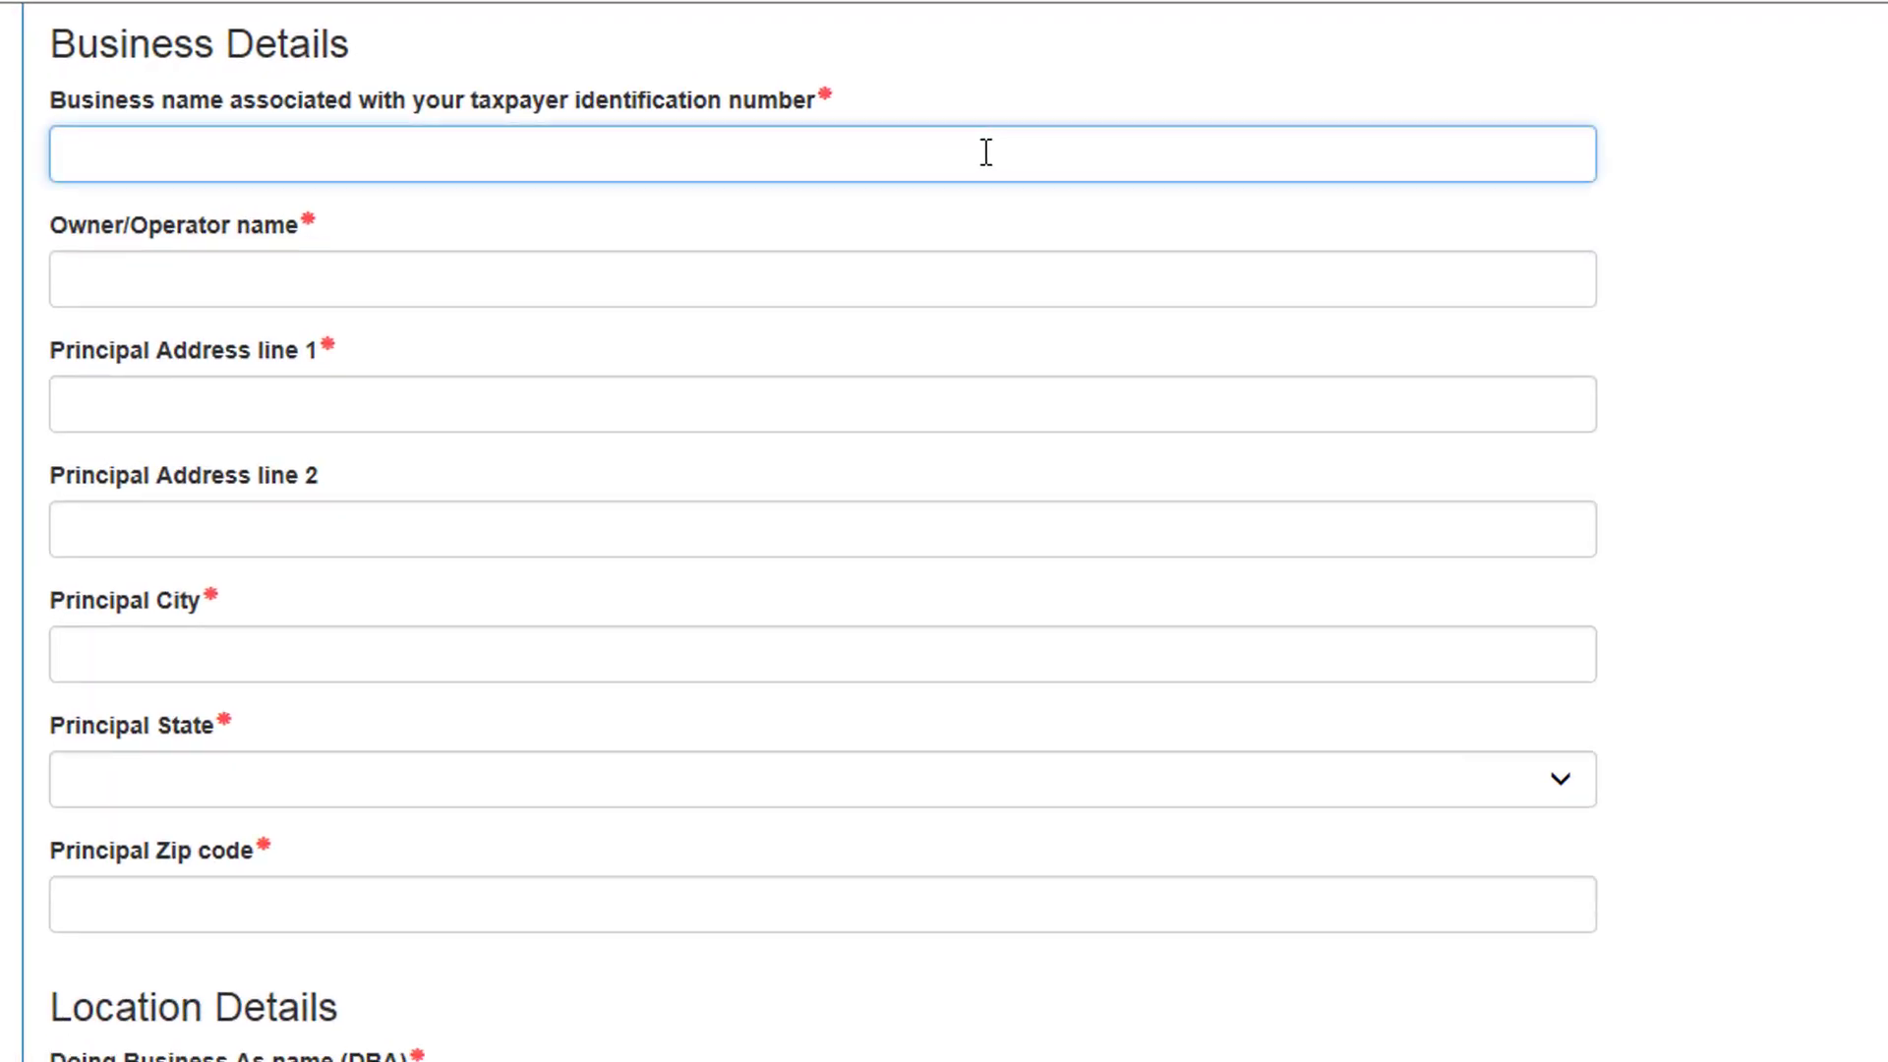
text(Anointed Kids Academy)
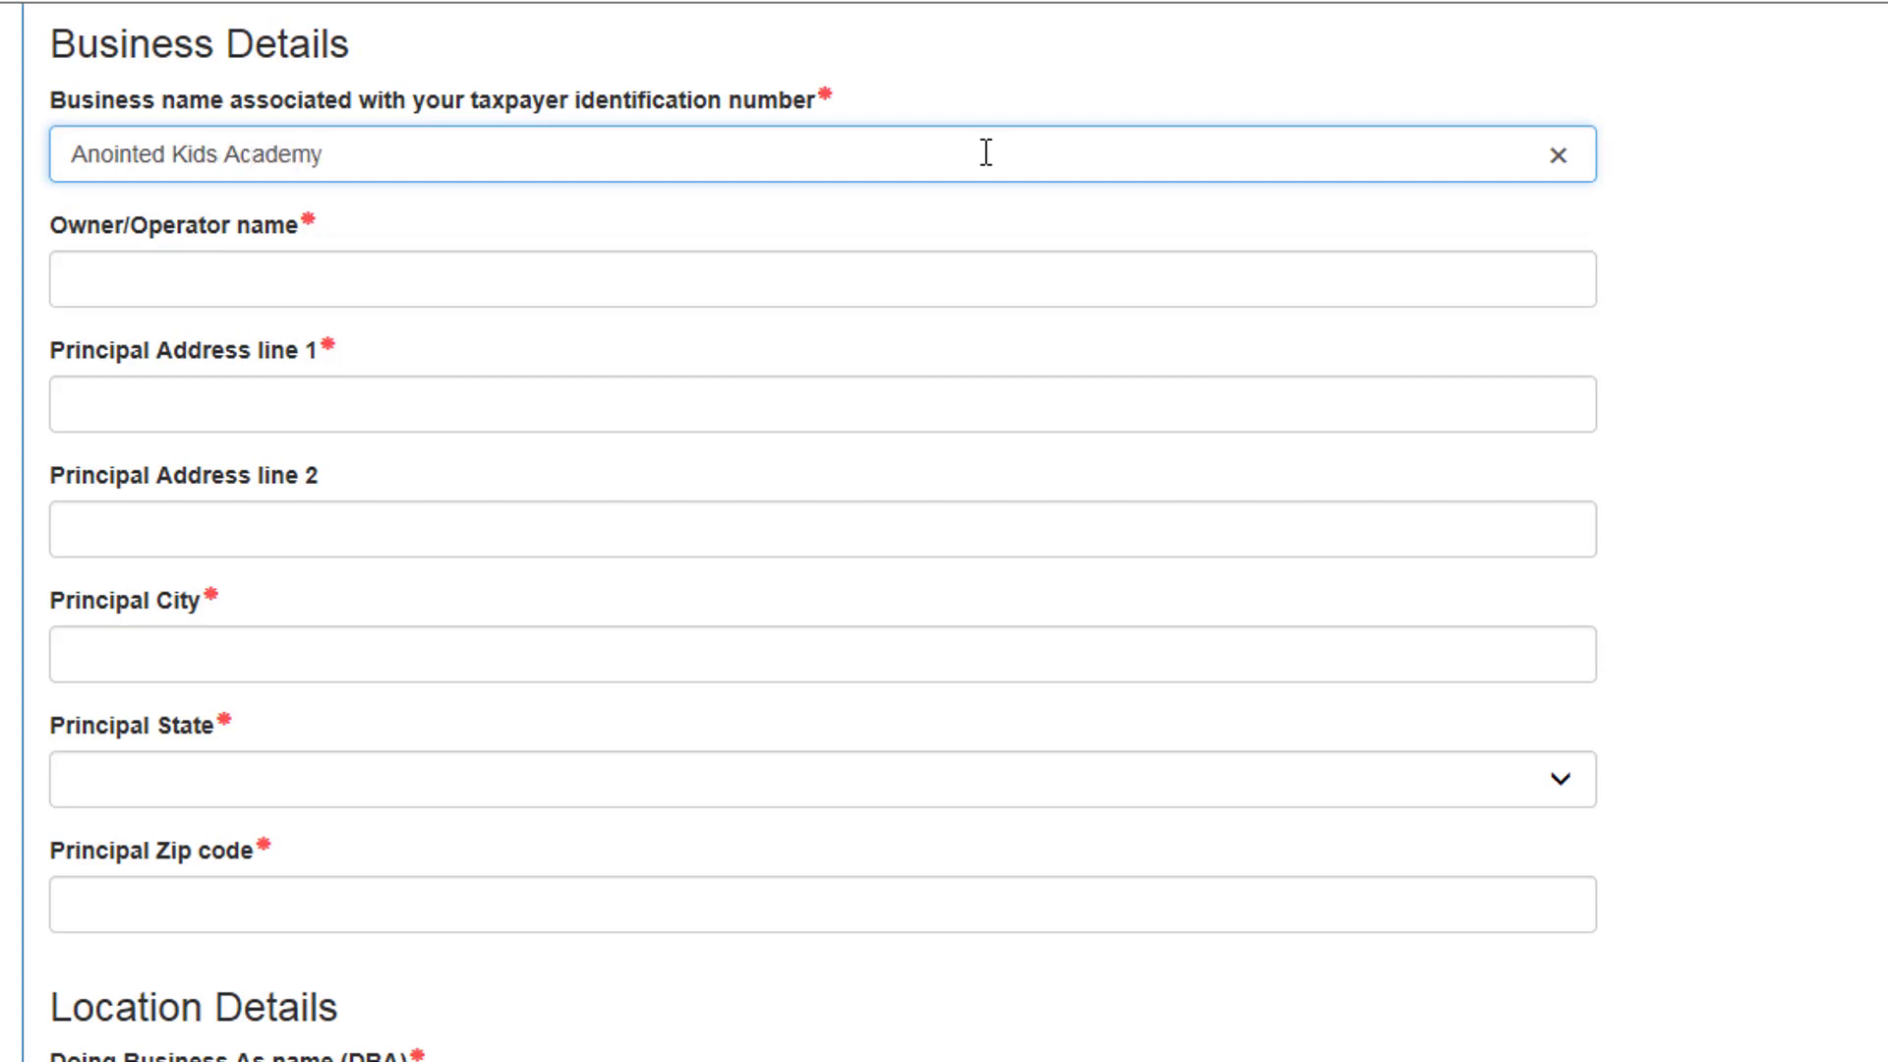
key(Tab)
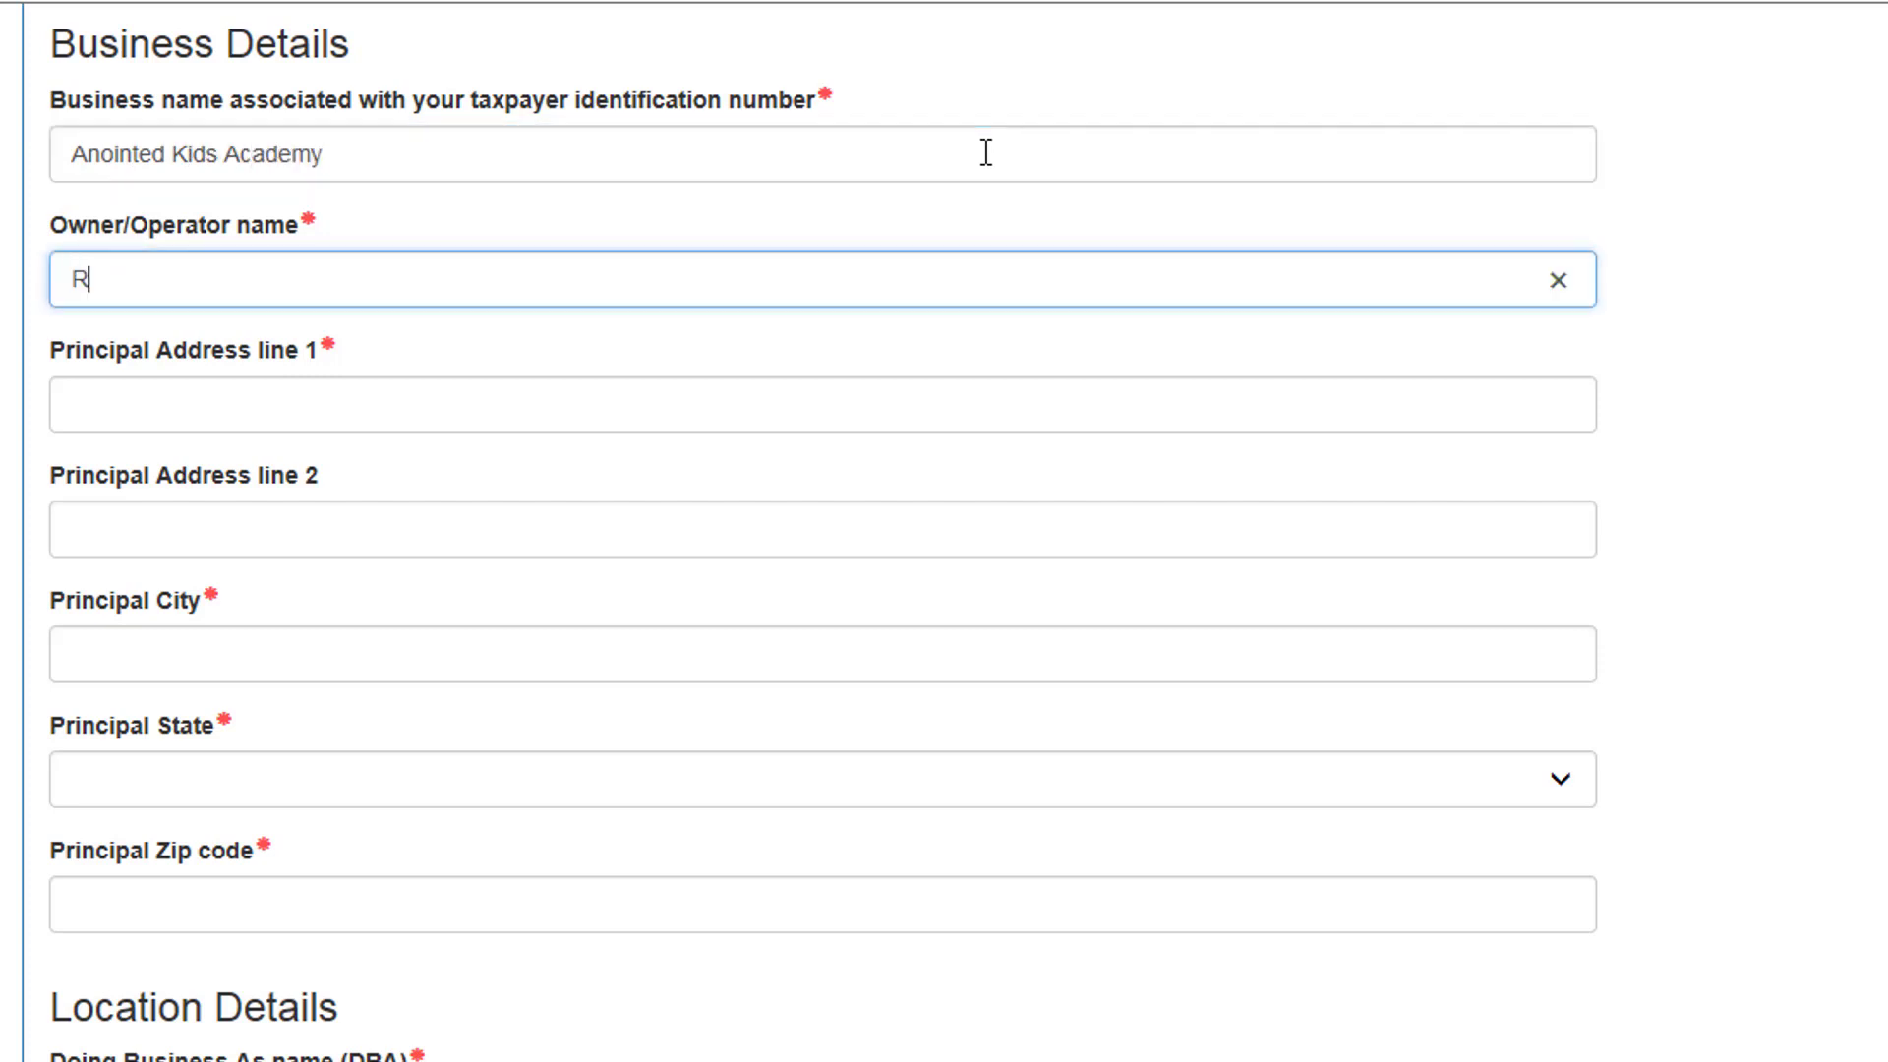
Step: Enter the principal street address, city Fort Myers, state Florida and the zip code
key(Tab)
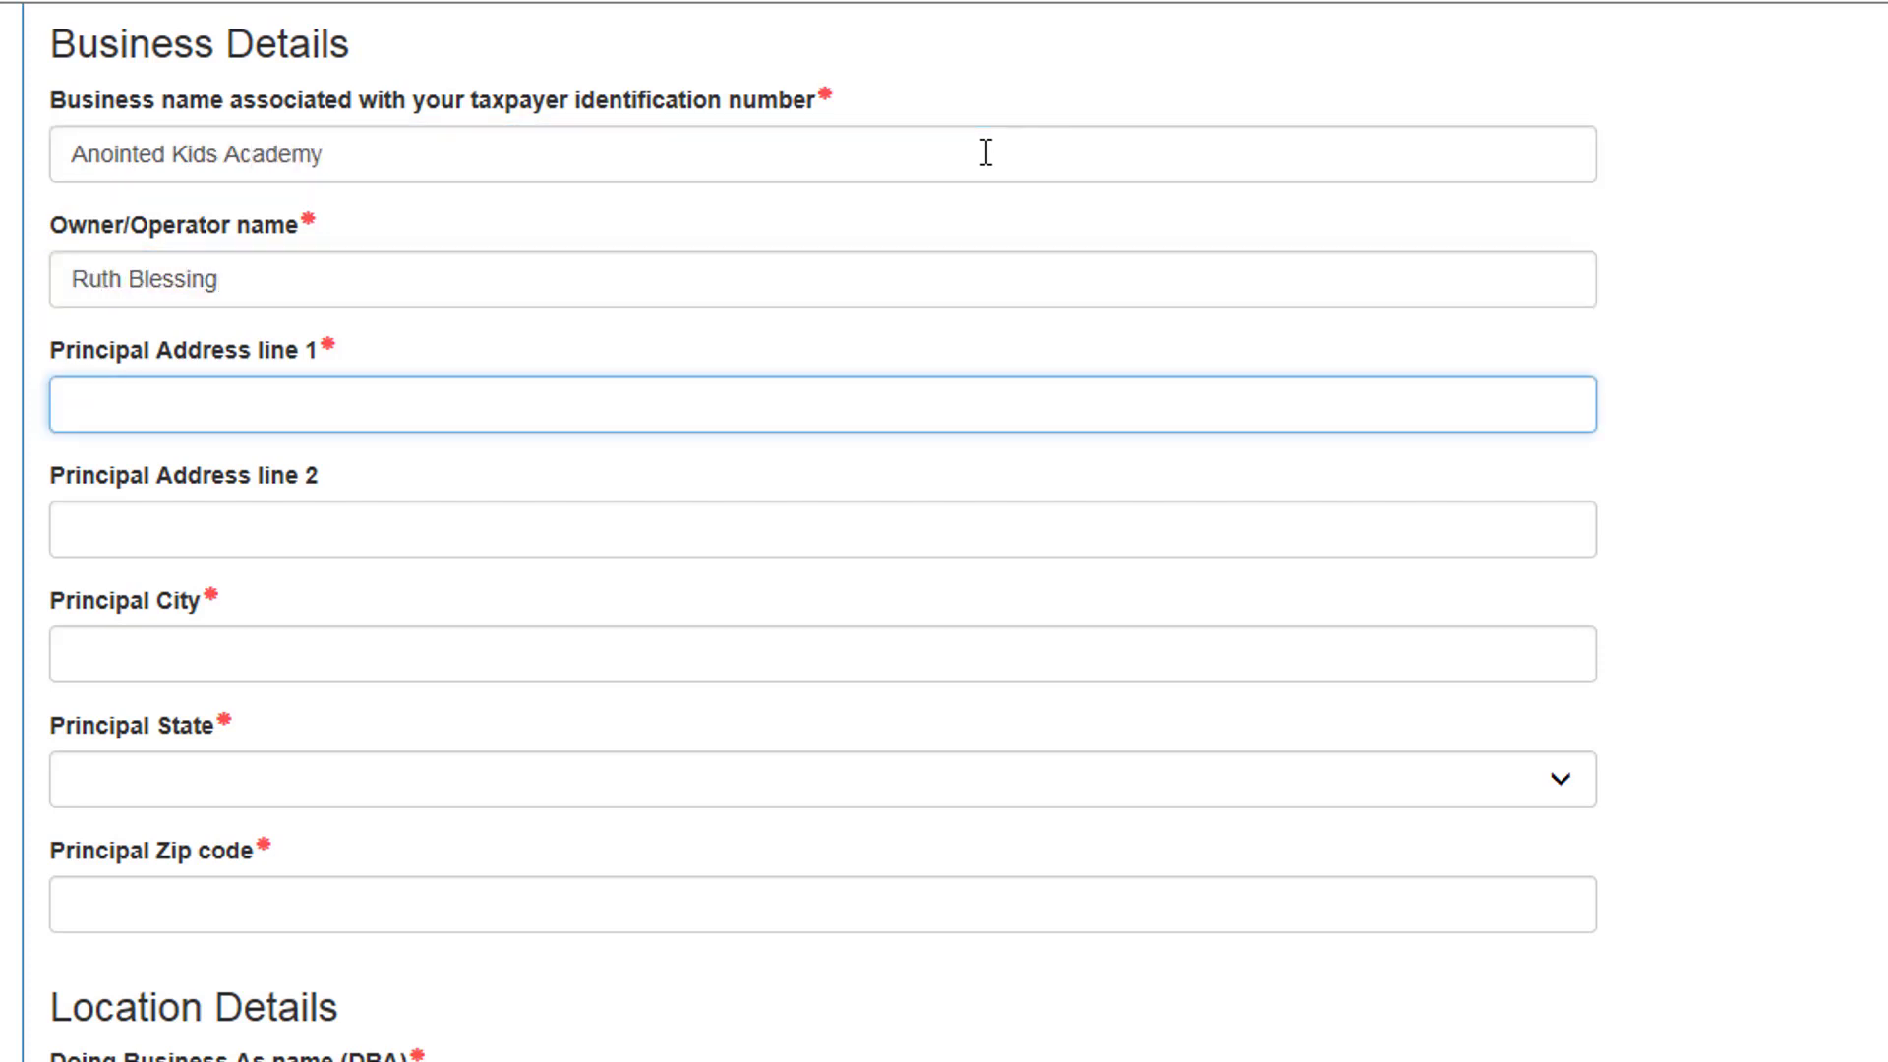
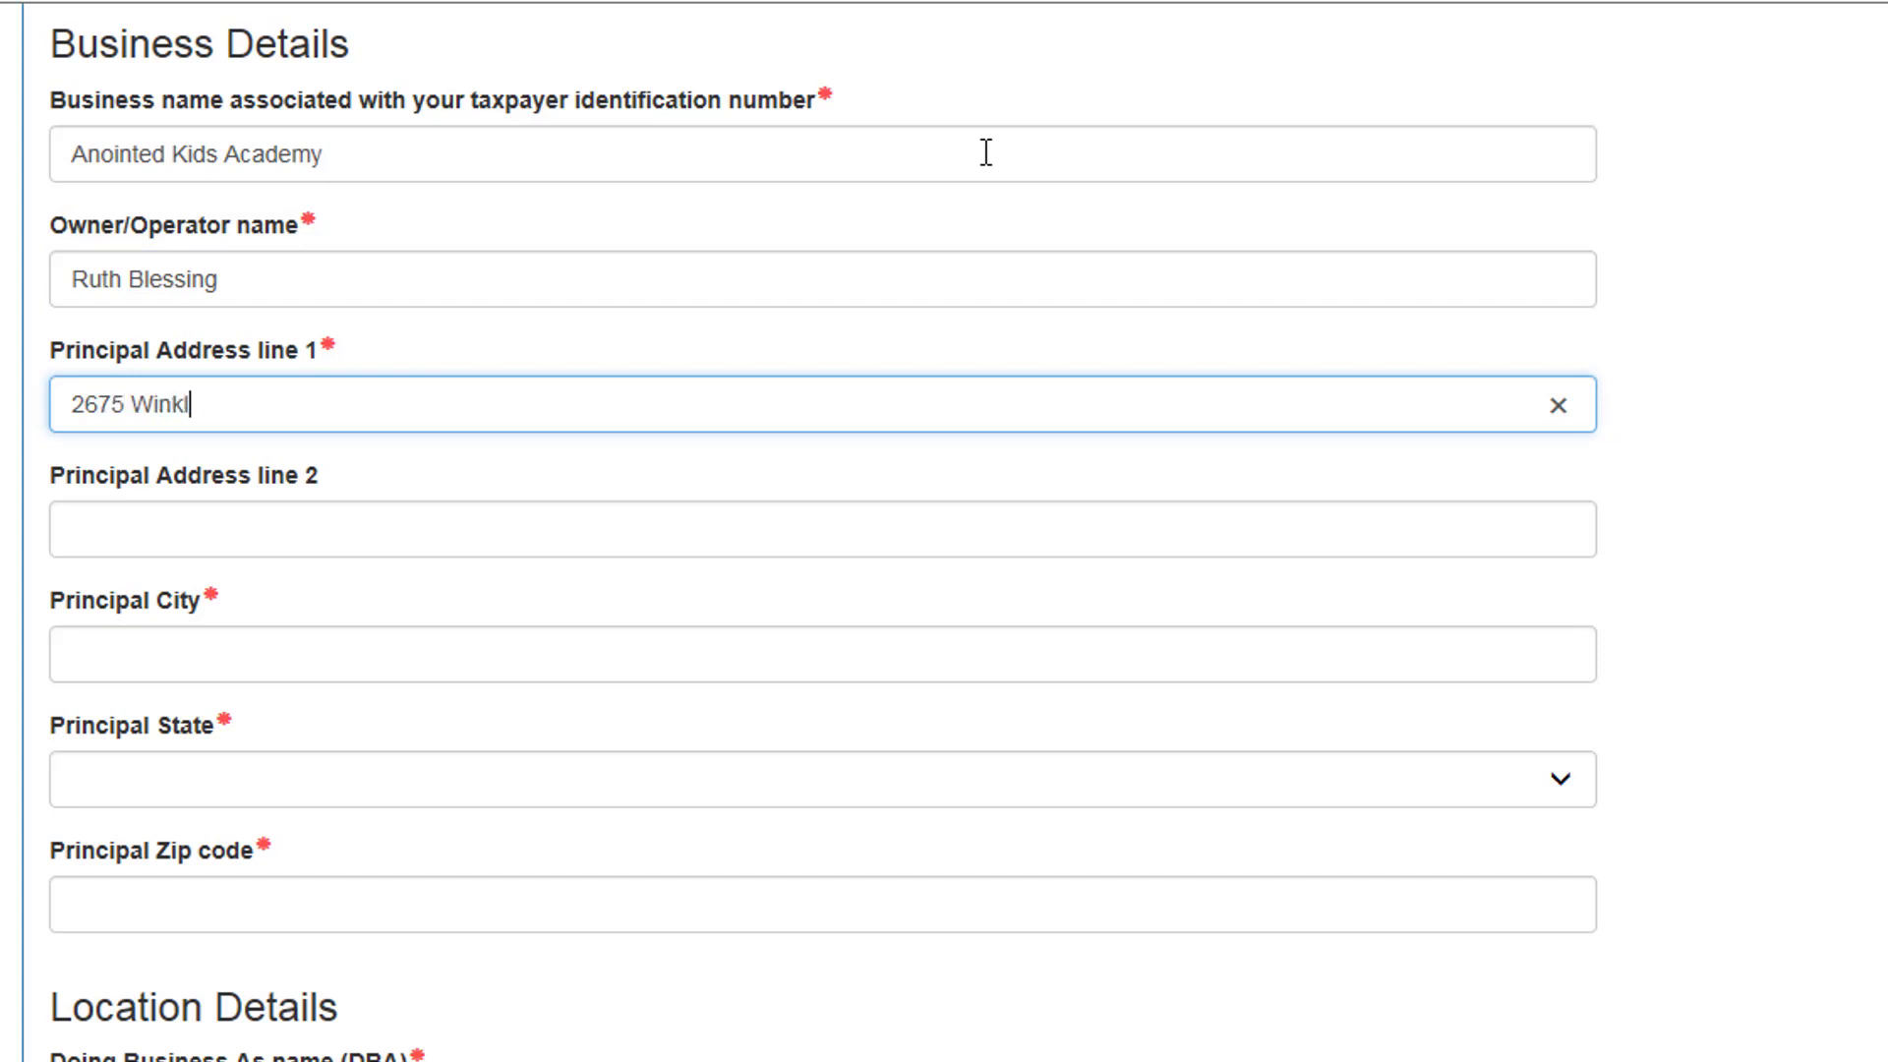
key(Tab)
key(Tab)
text(Fort )
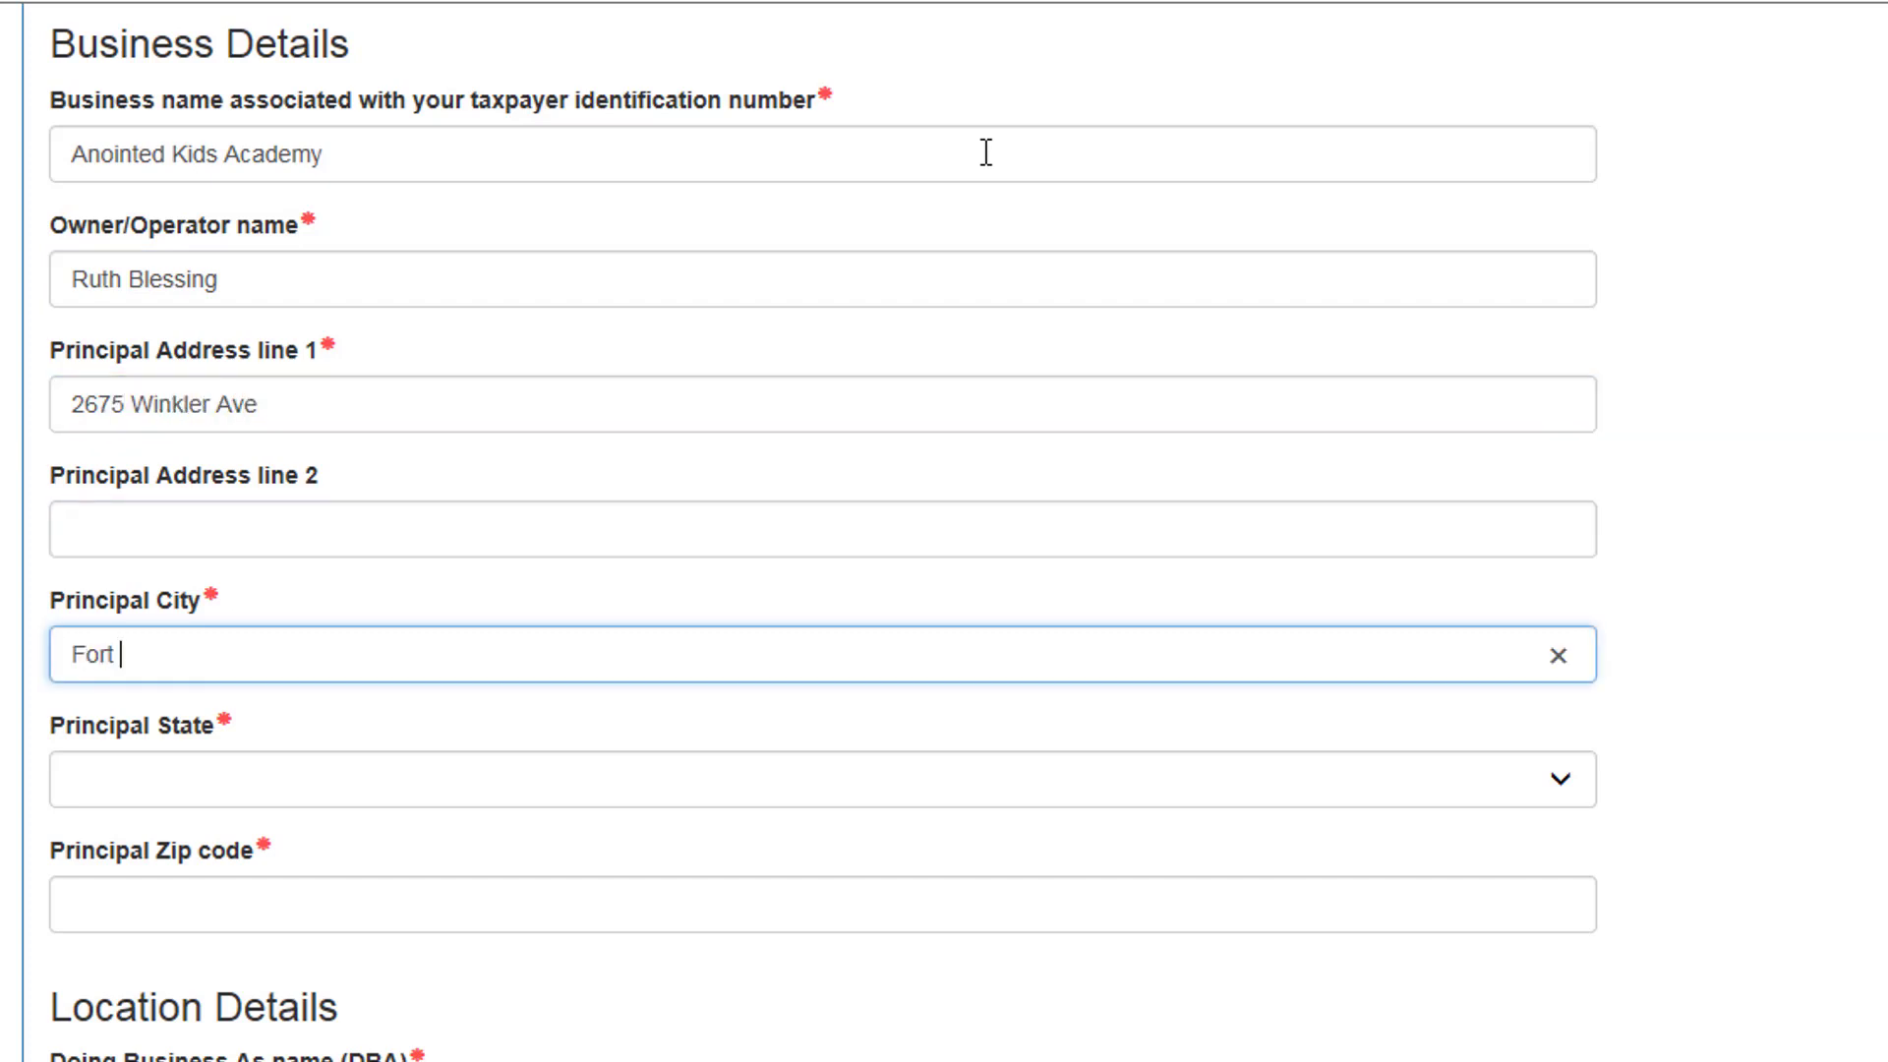
text(Myers)
key(Tab)
text(f)
key(Tab)
text(3)
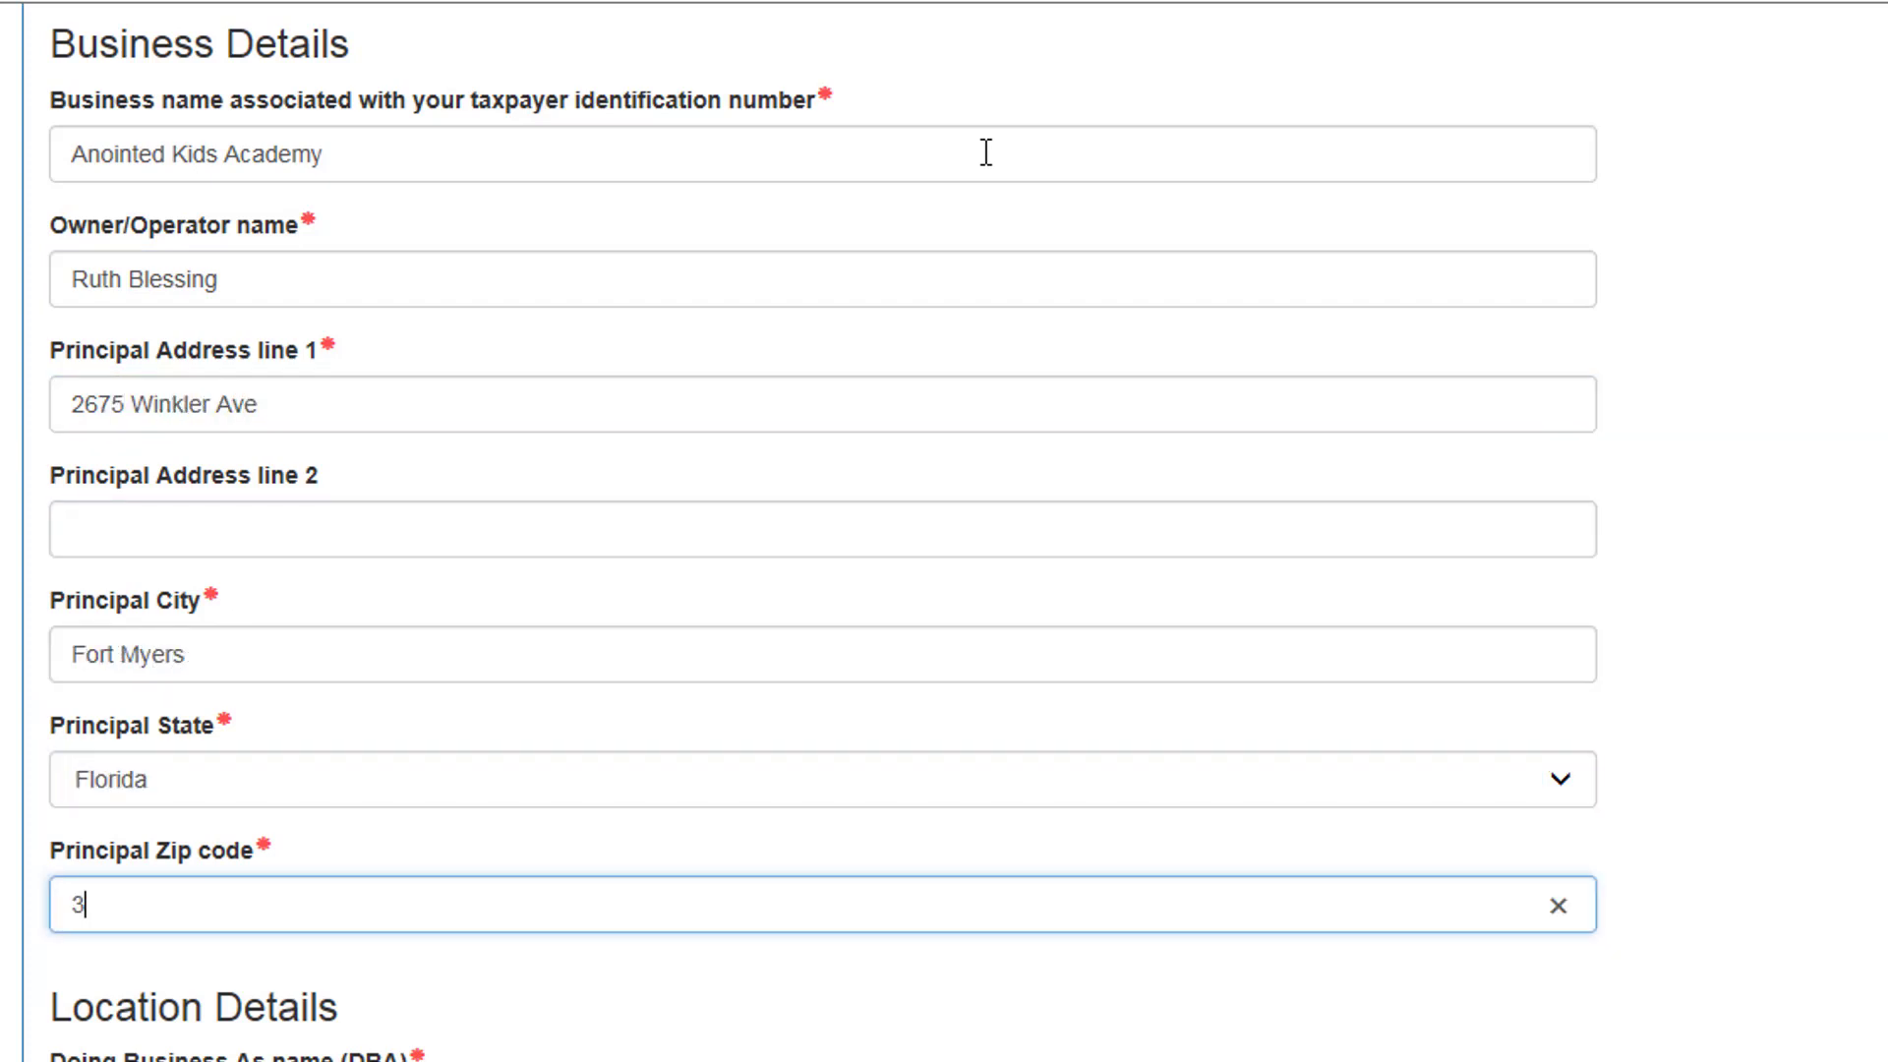
text(3901)
scroll(1003, 462, down, 6)
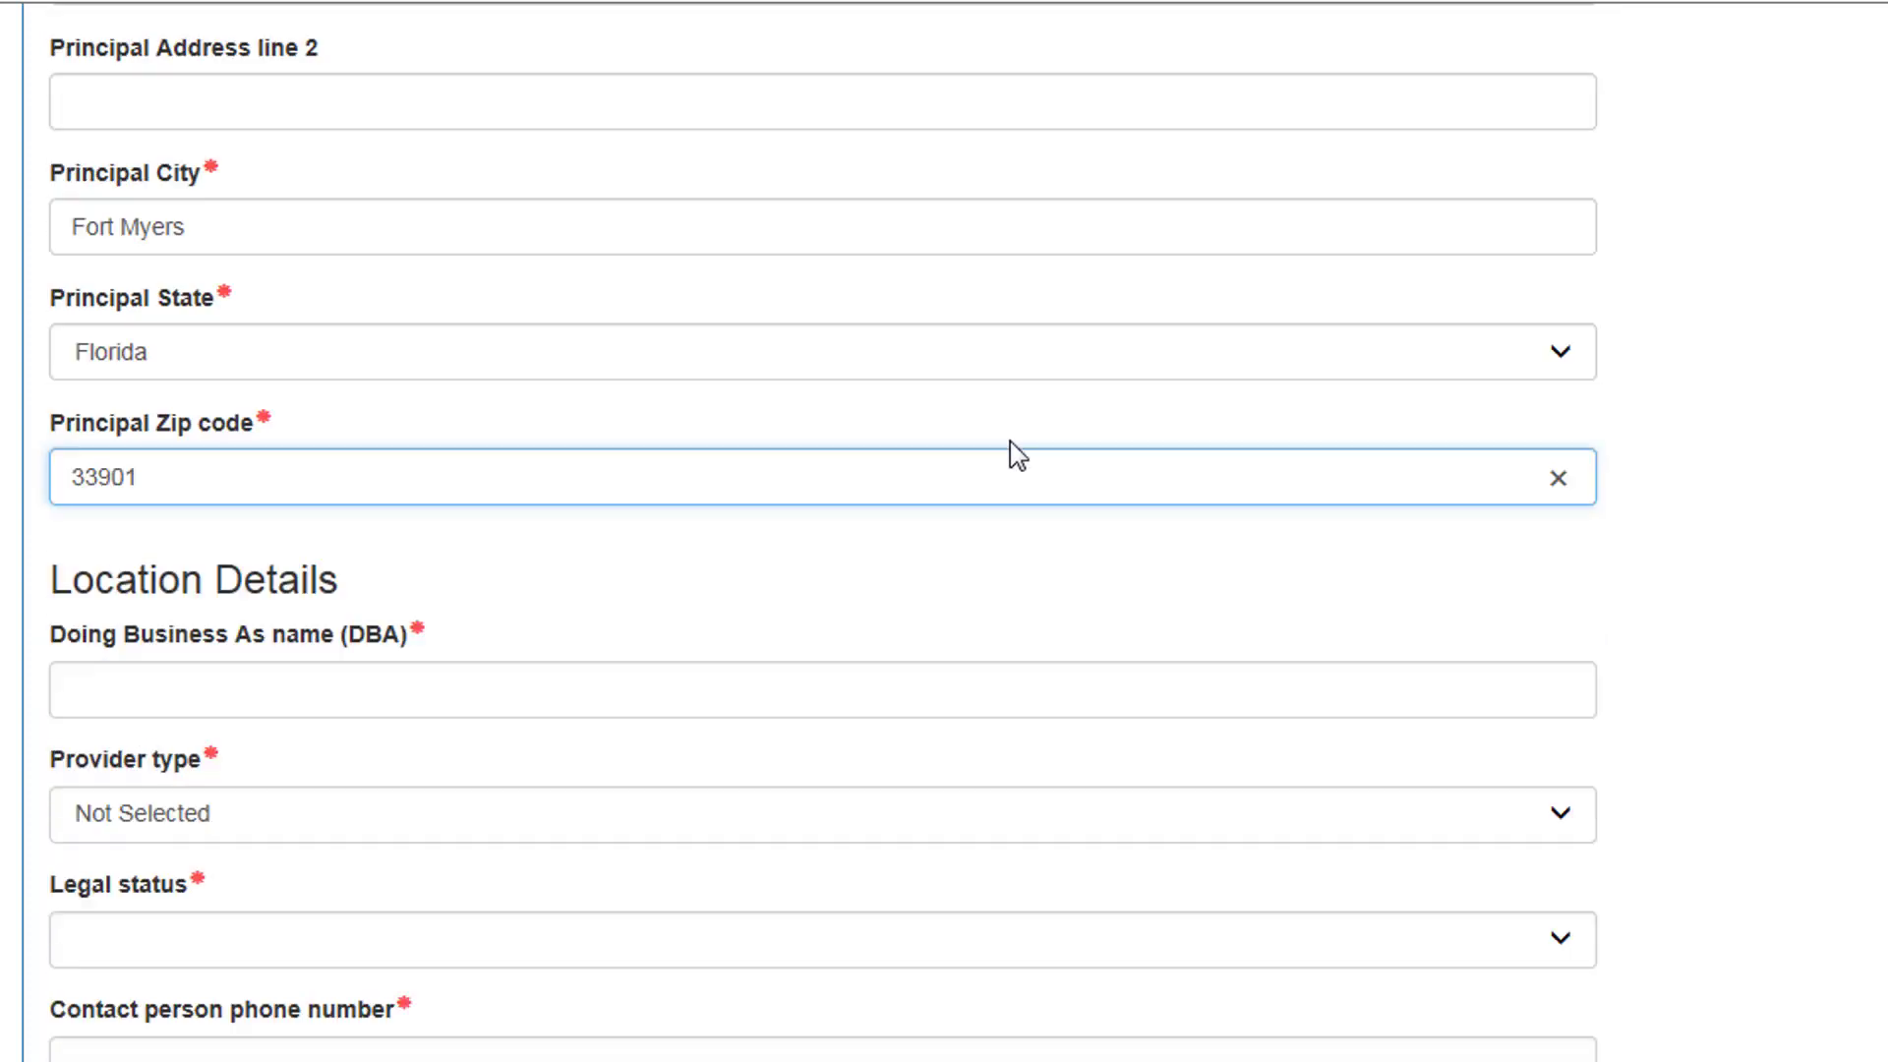
Step: Set DBA Anointed Kids Academy, provider type Family Child Care Home, legal status Exempt, and the contact phone
click(865, 391)
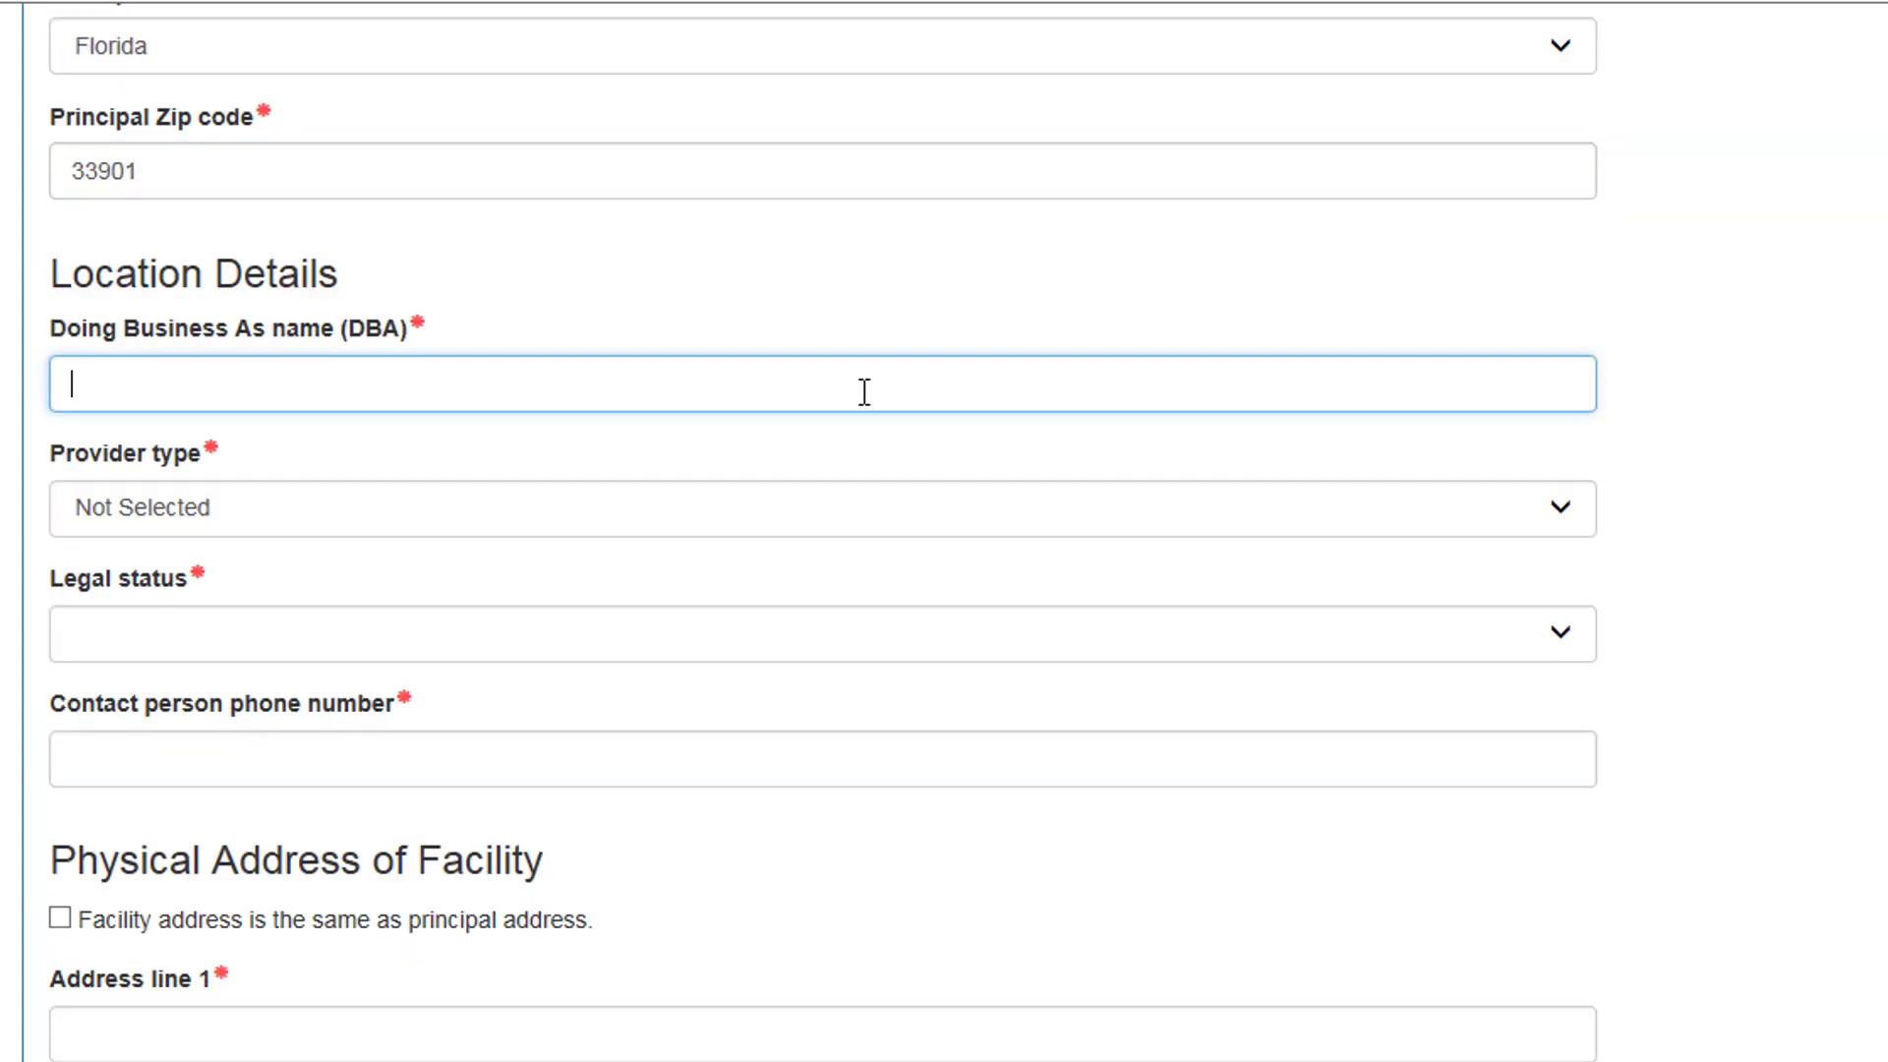
text(Anointed Kids Academy)
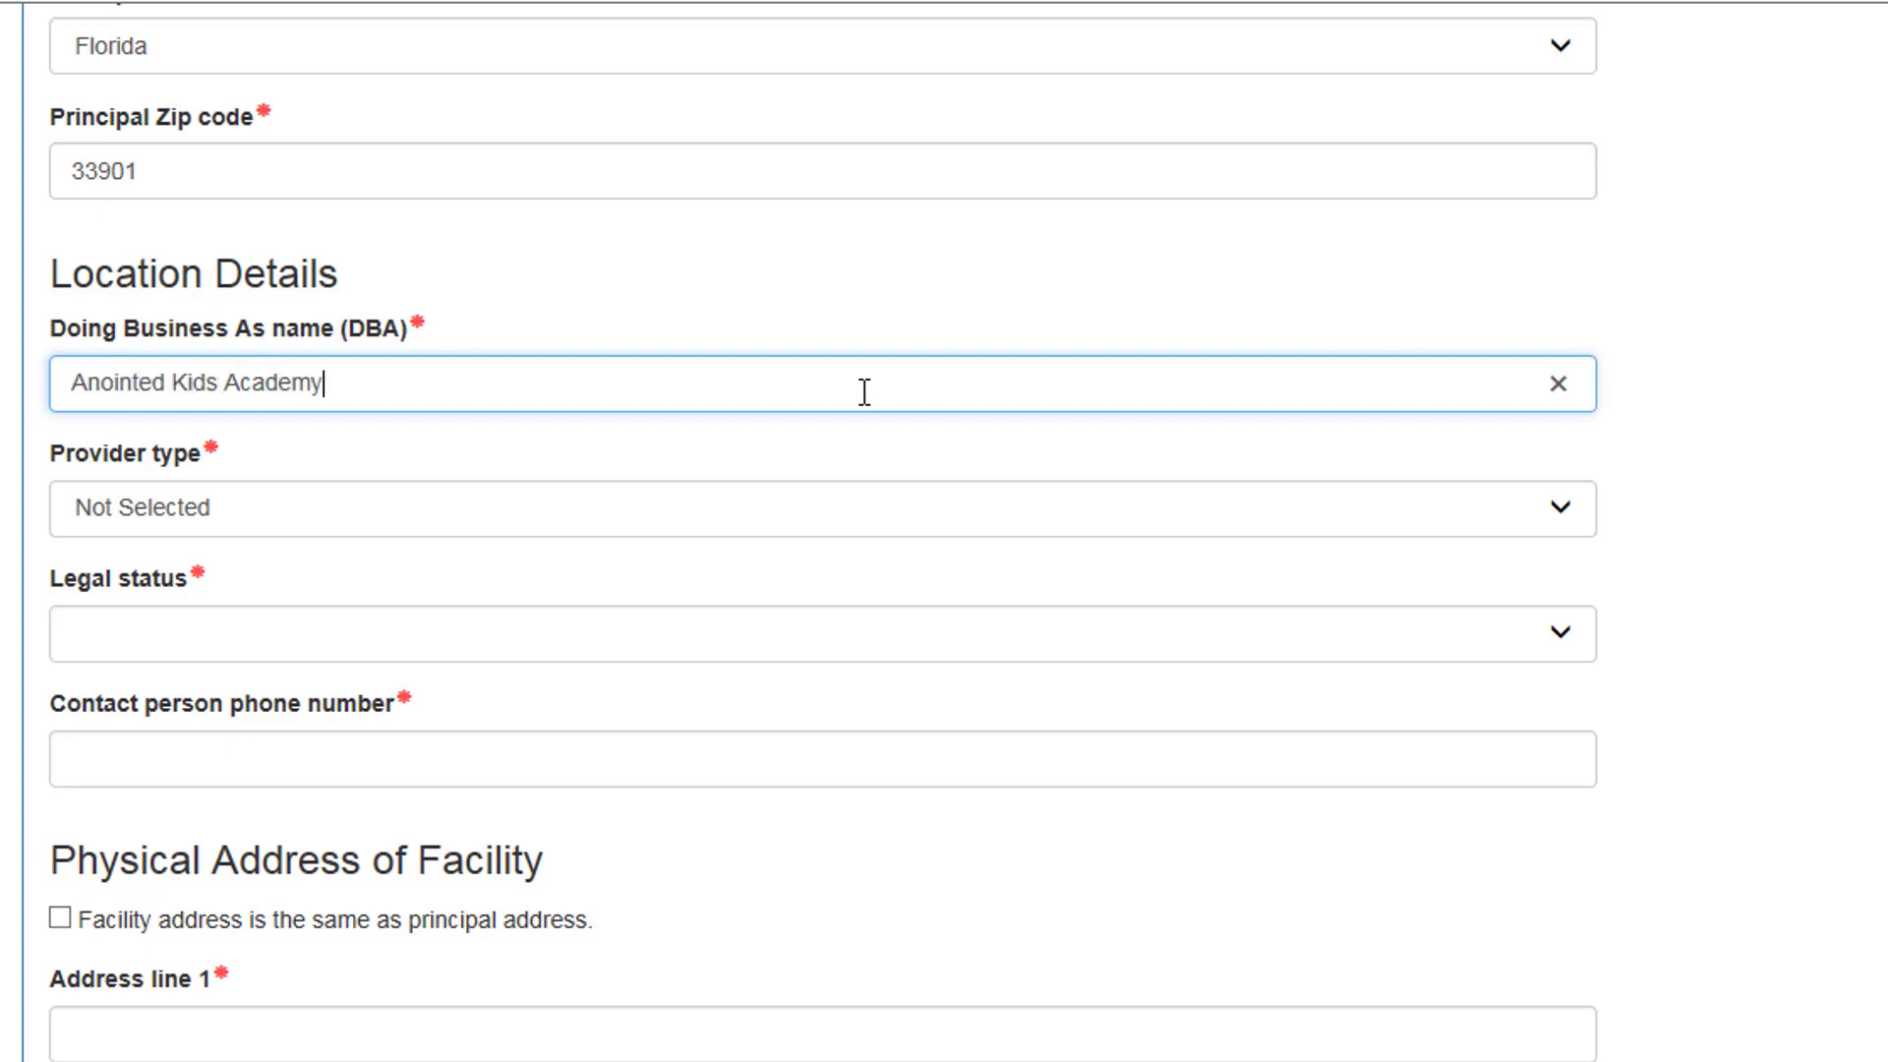
click(864, 508)
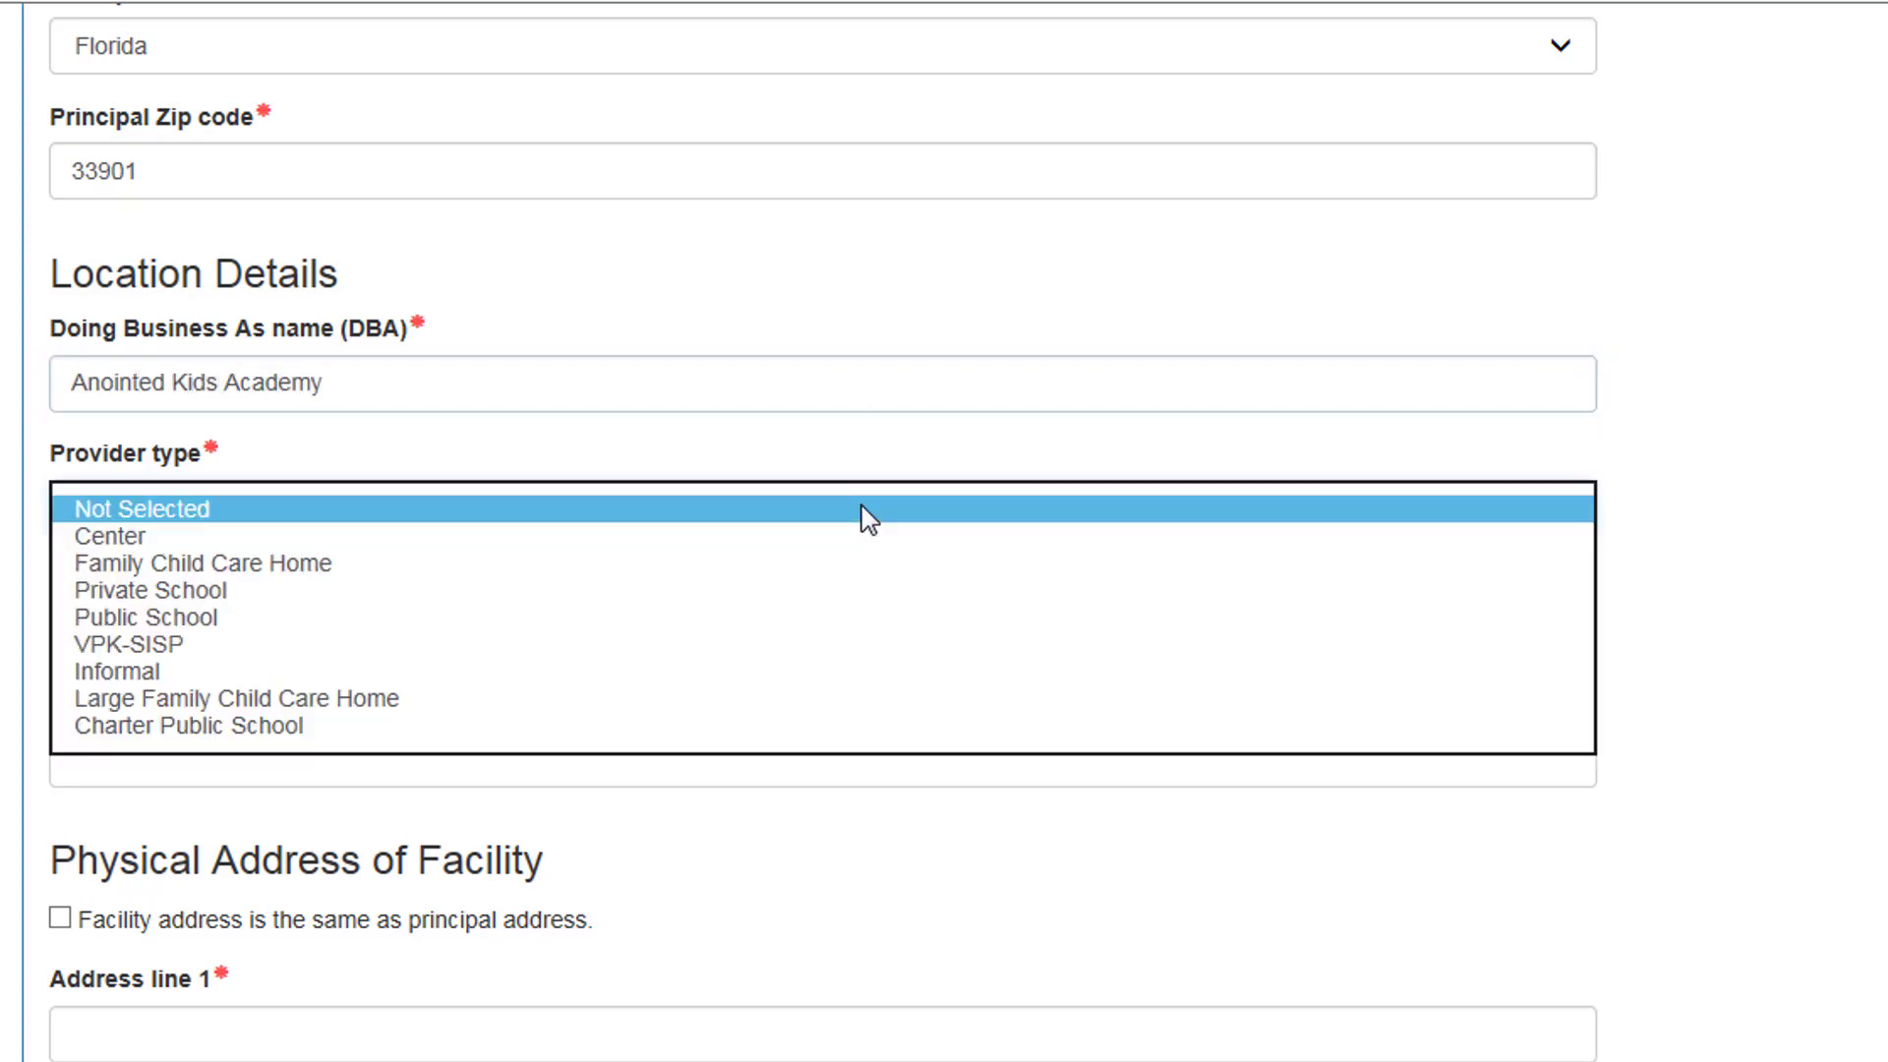
click(307, 565)
click(394, 632)
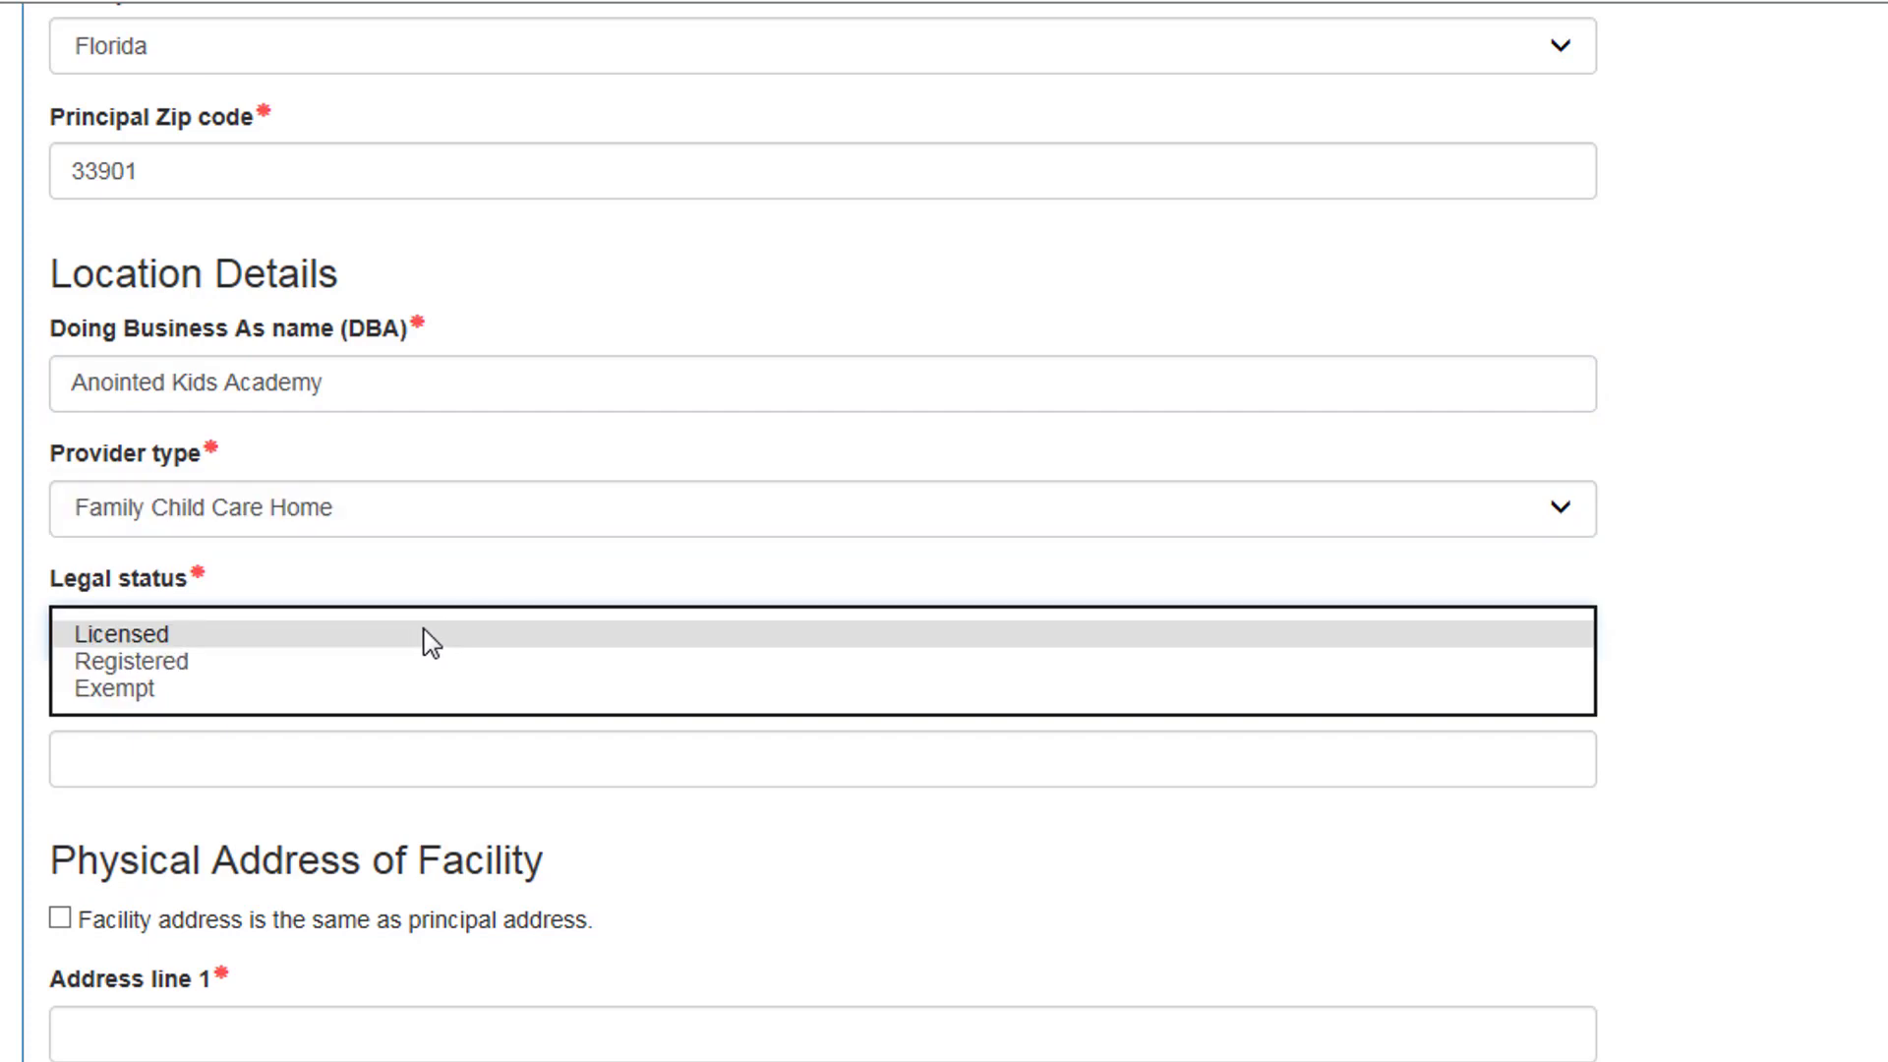
click(535, 688)
click(596, 739)
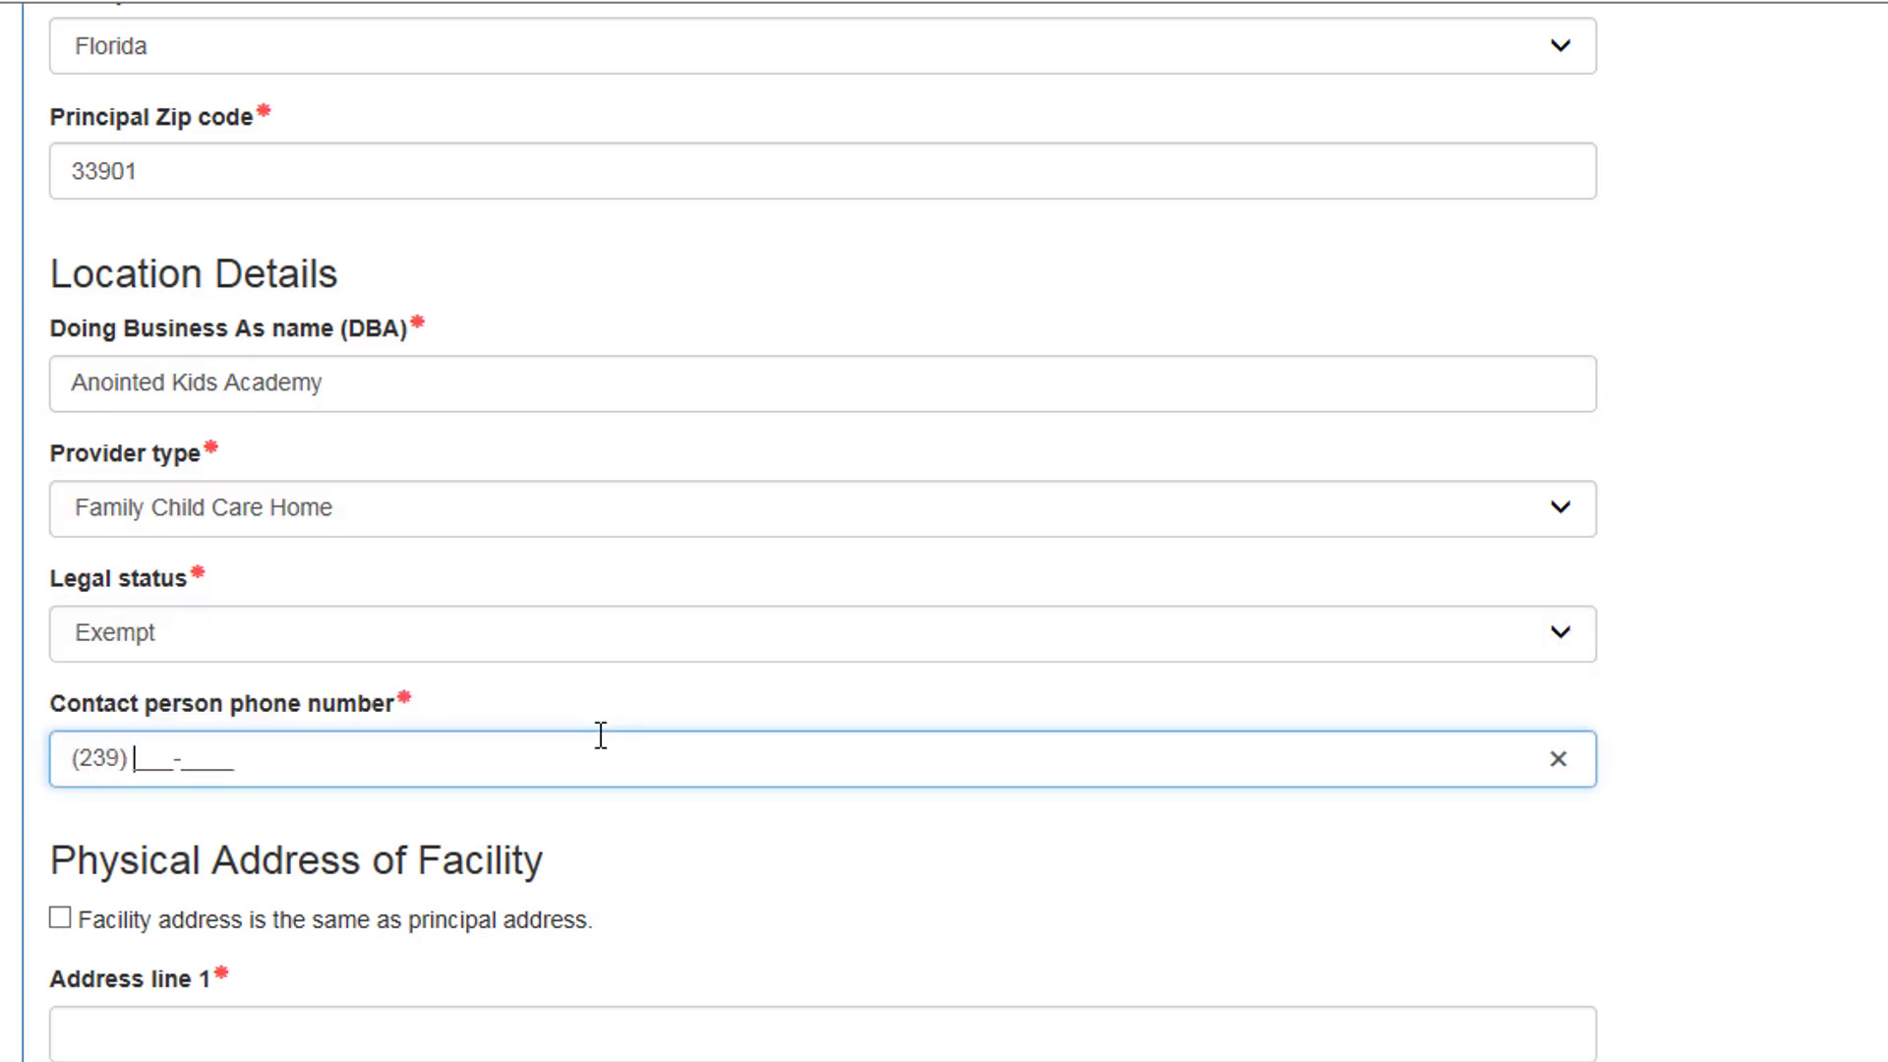
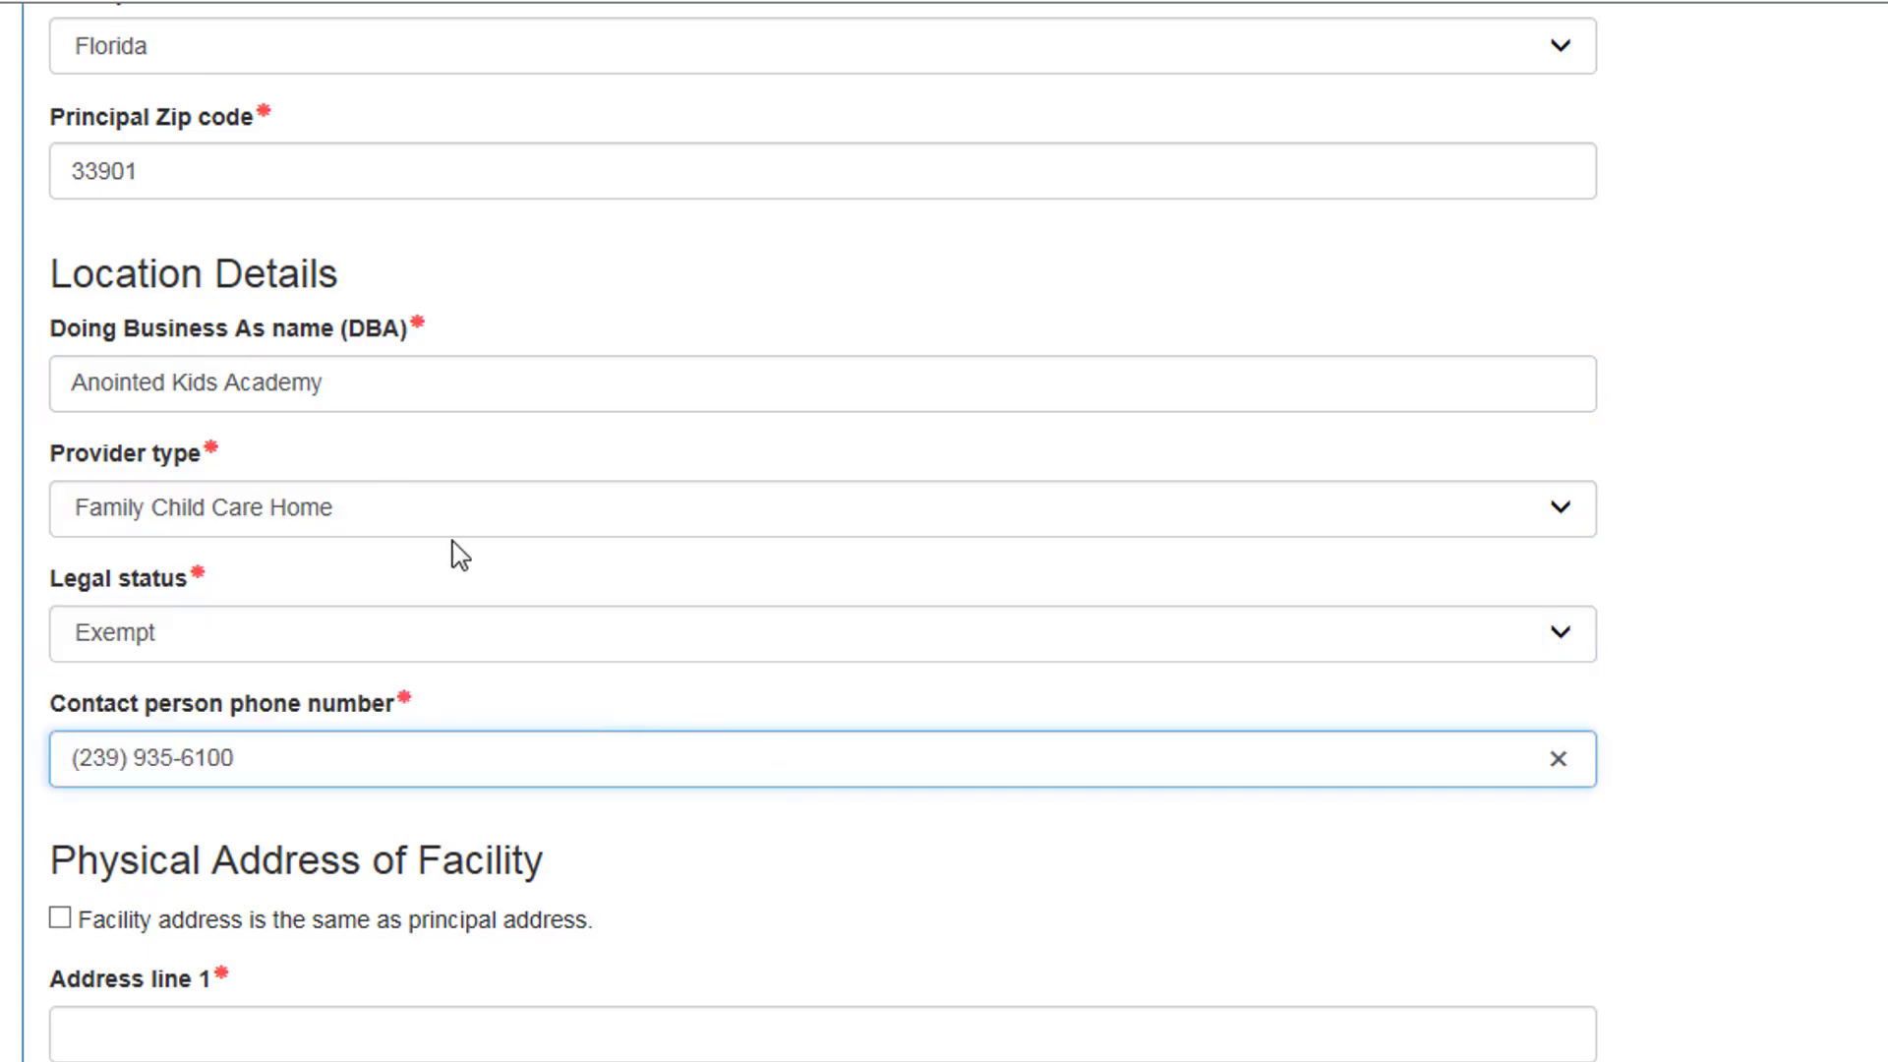
scroll(456, 553, down, 2)
scroll(508, 540, down, 4)
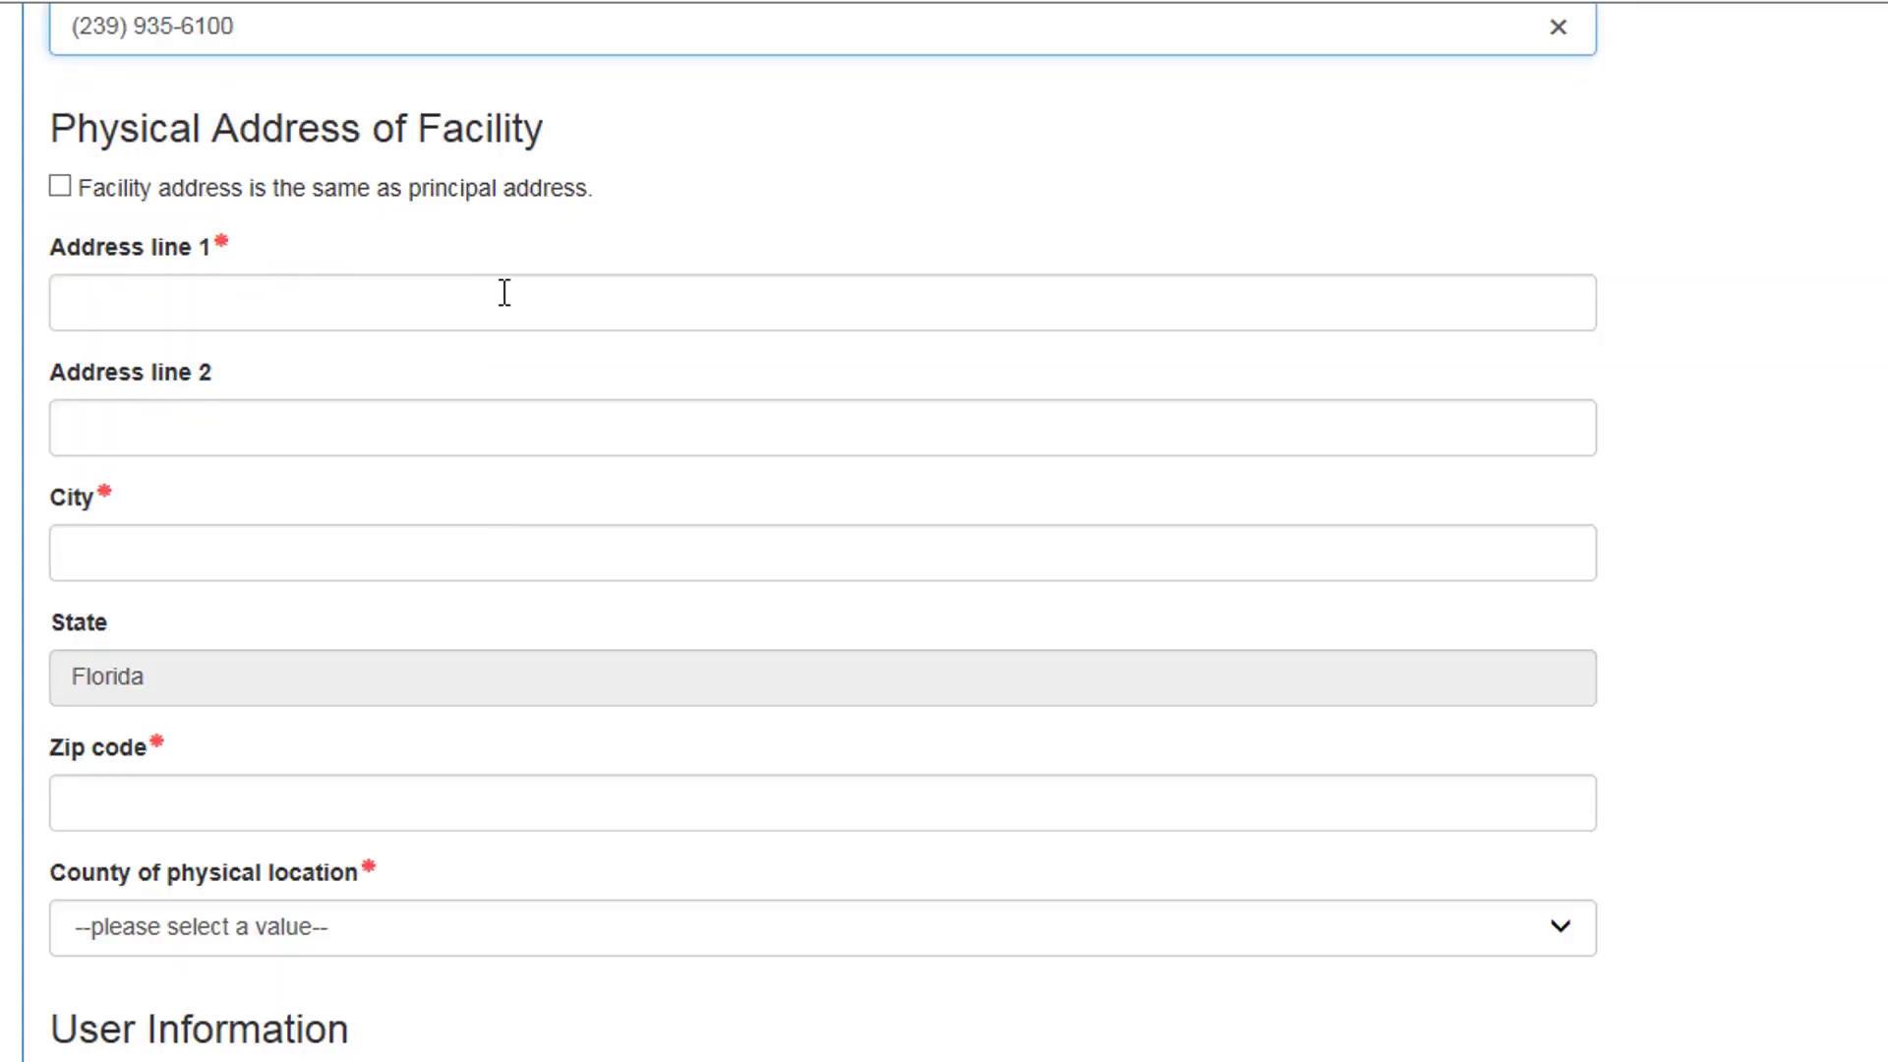
Step: Reuse the principal address as the facility's physical address and choose Lee as county
click(60, 187)
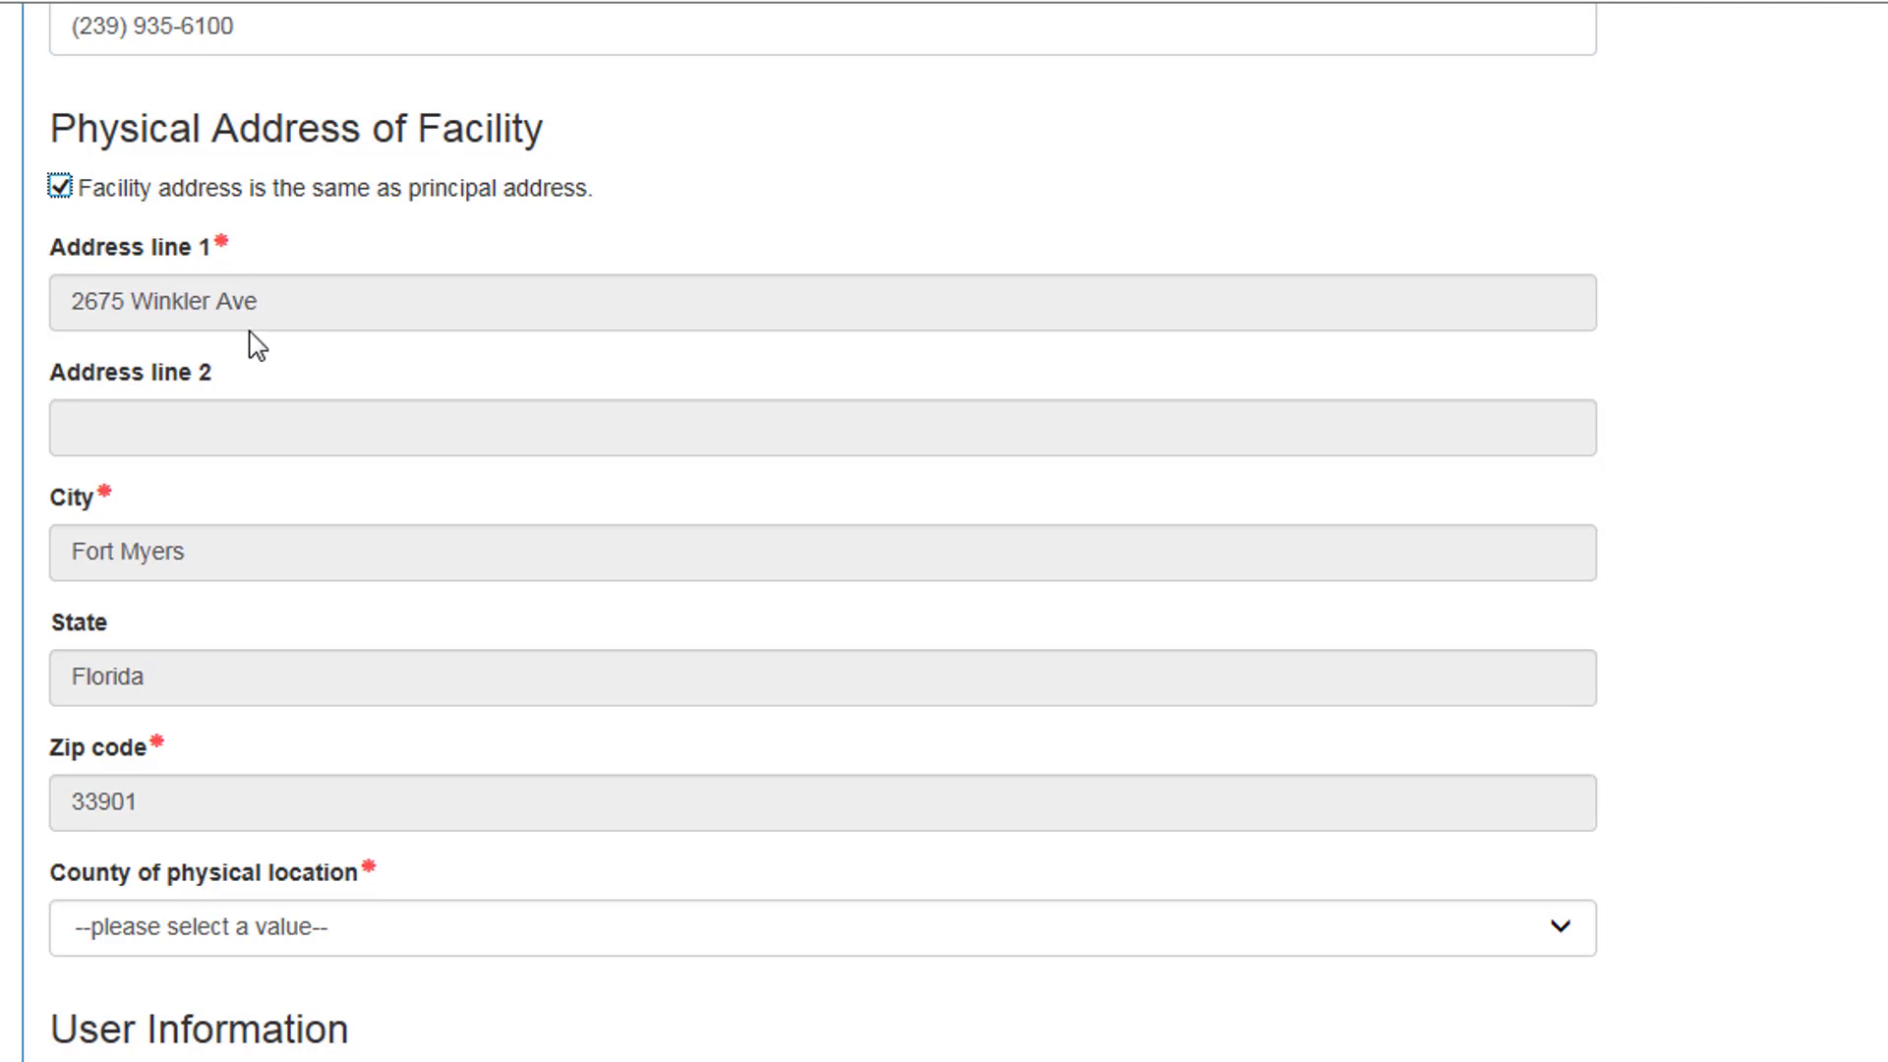
scroll(249, 334, down, 2)
click(242, 686)
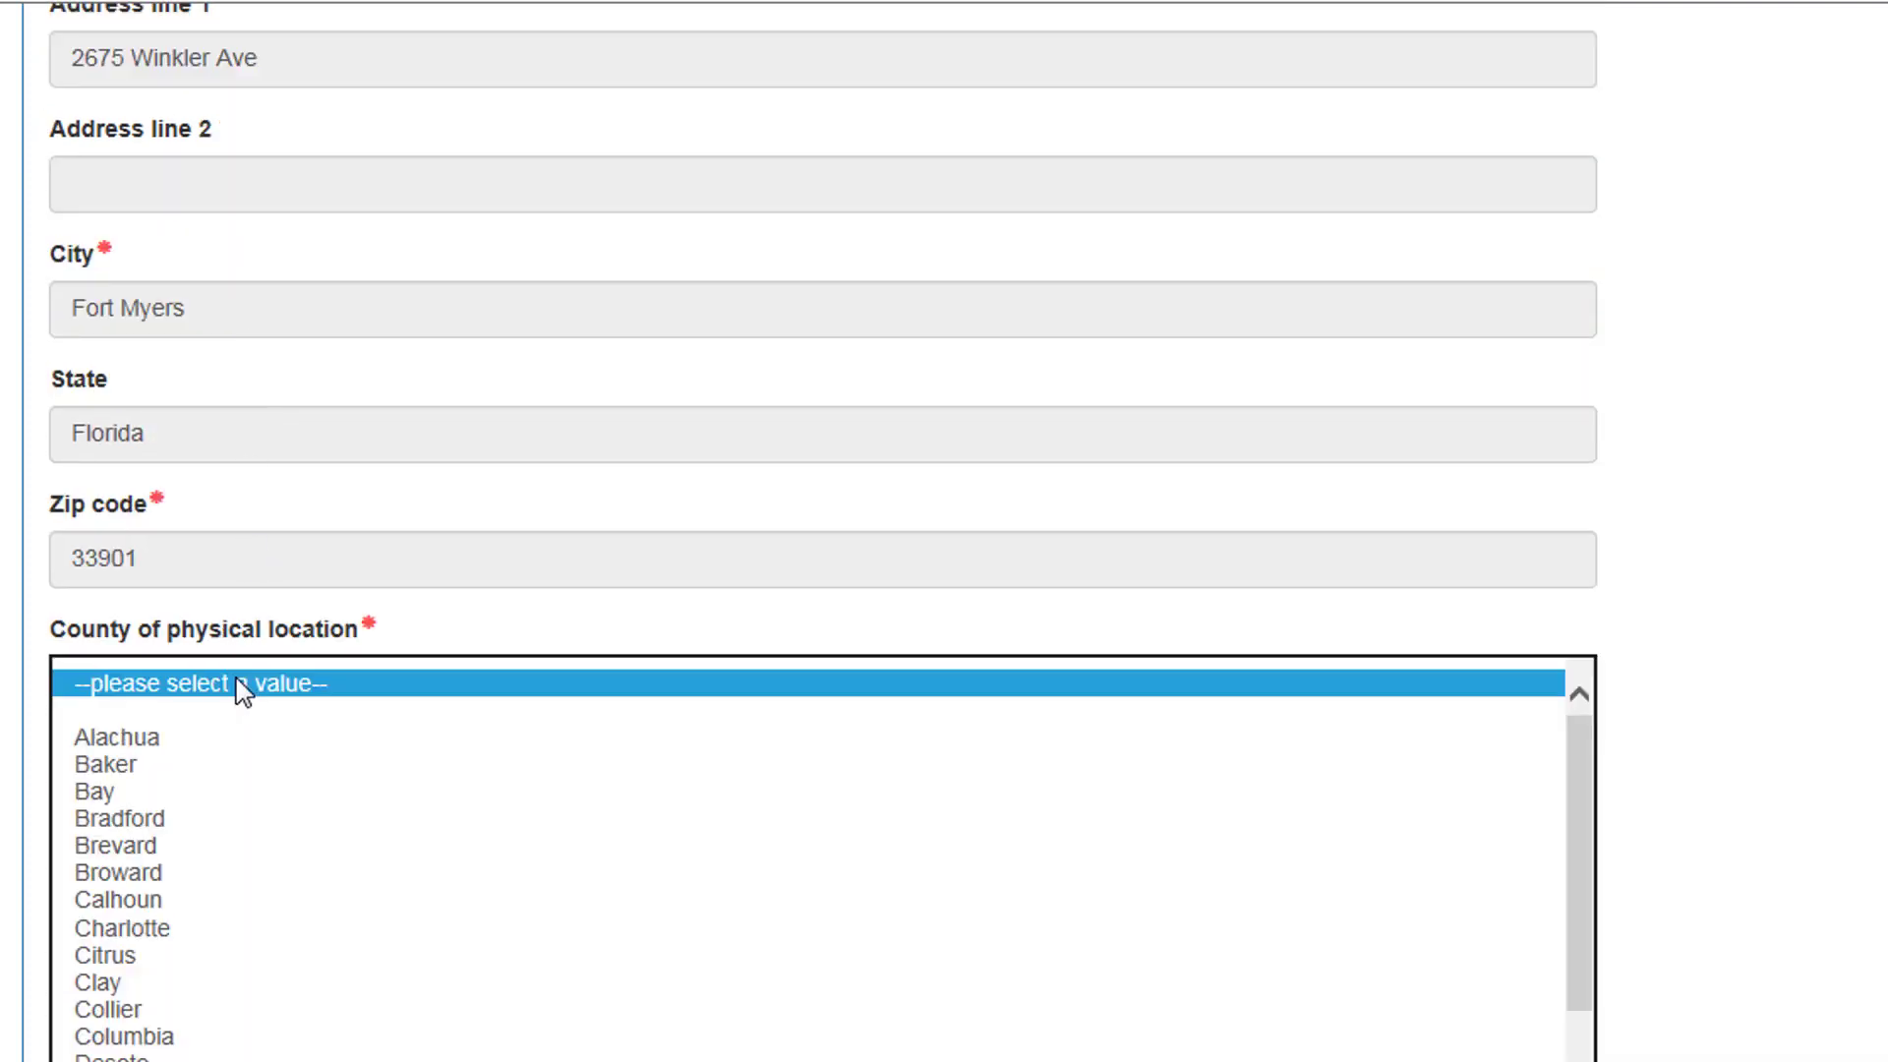
scroll(224, 792, down, 4)
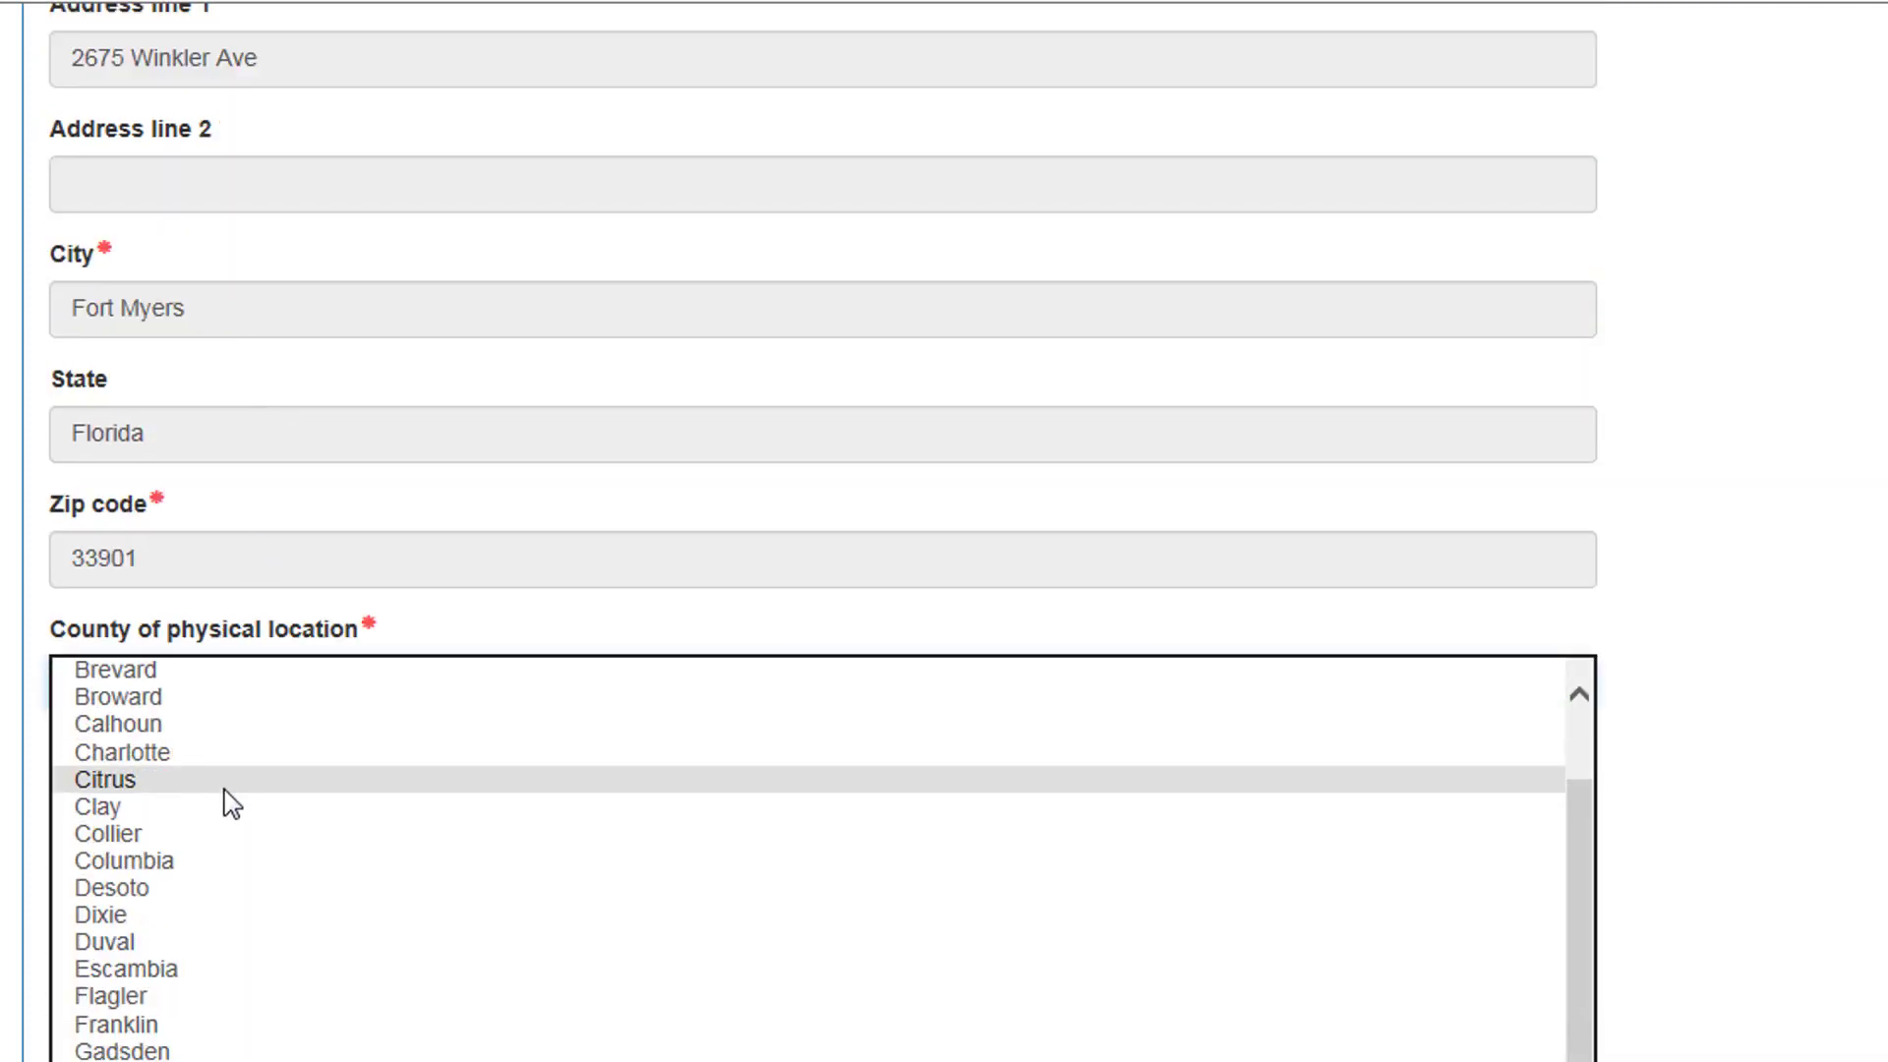
scroll(231, 806, down, 1)
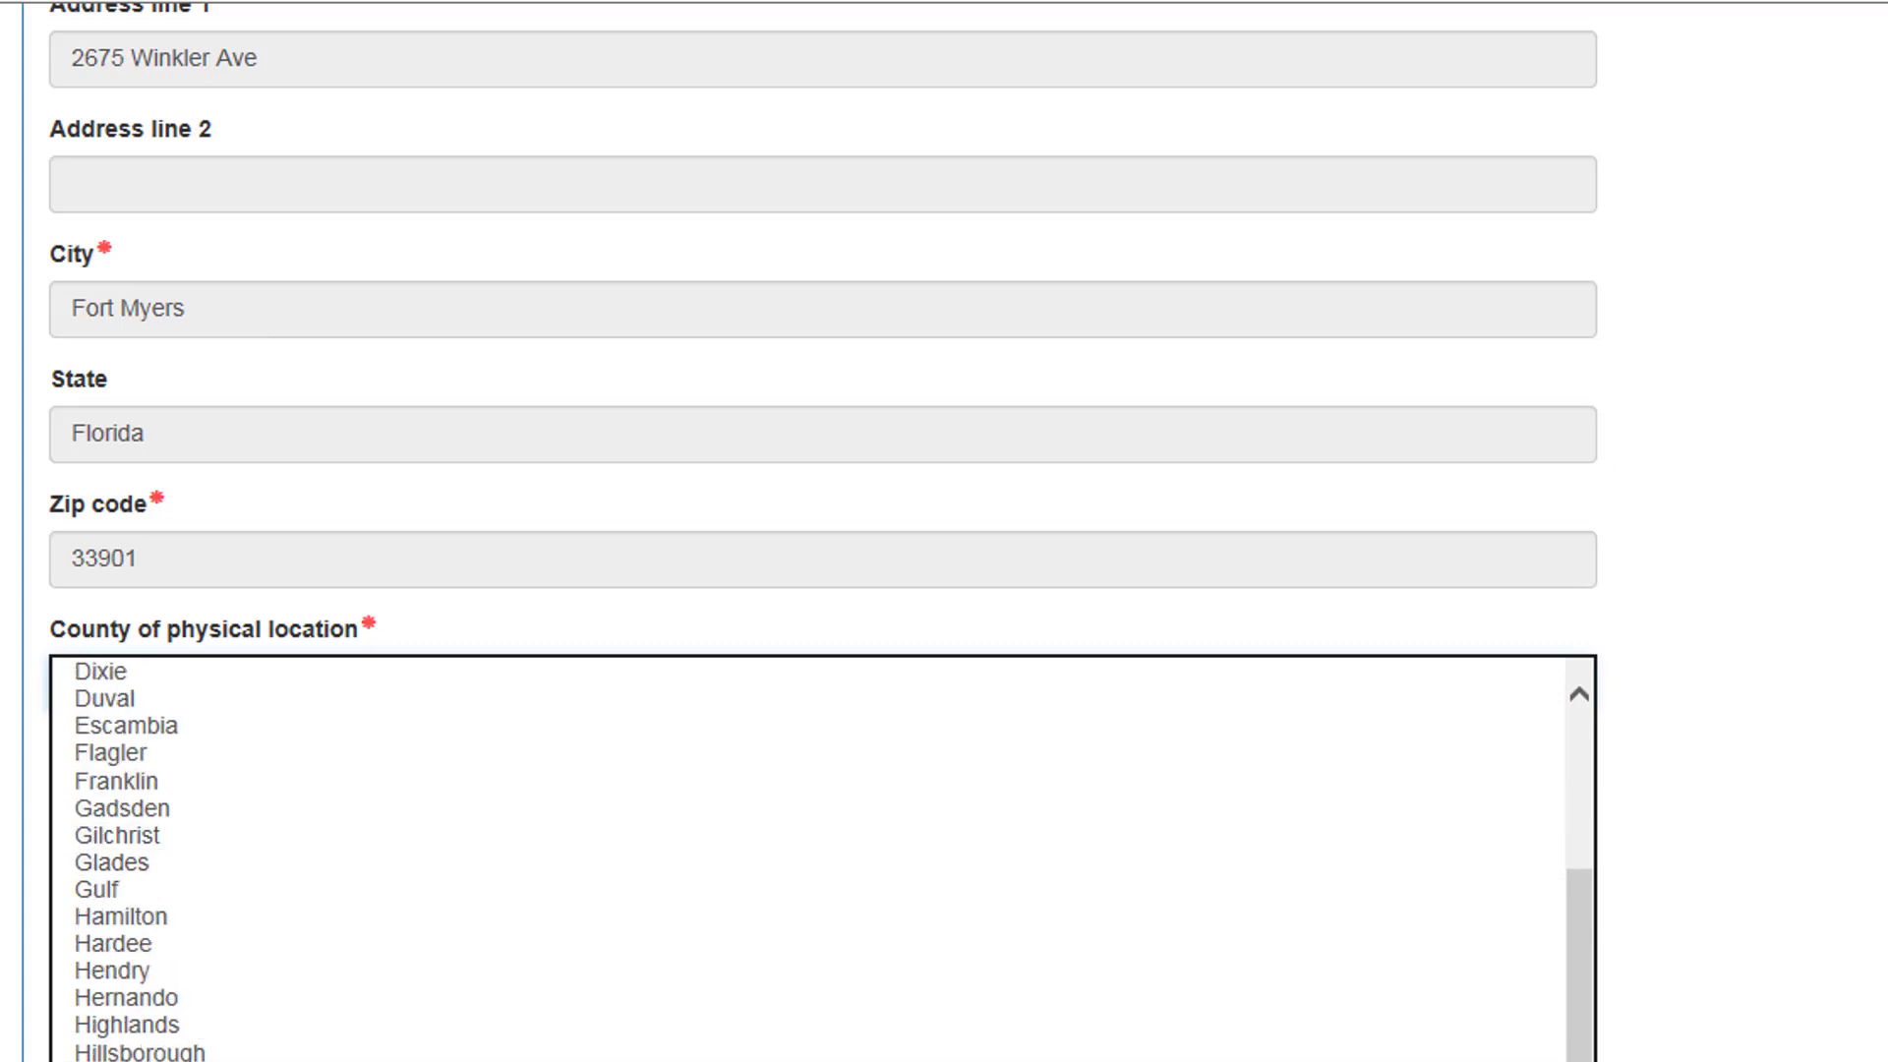
click(182, 978)
click(386, 772)
scroll(236, 787, down, 1)
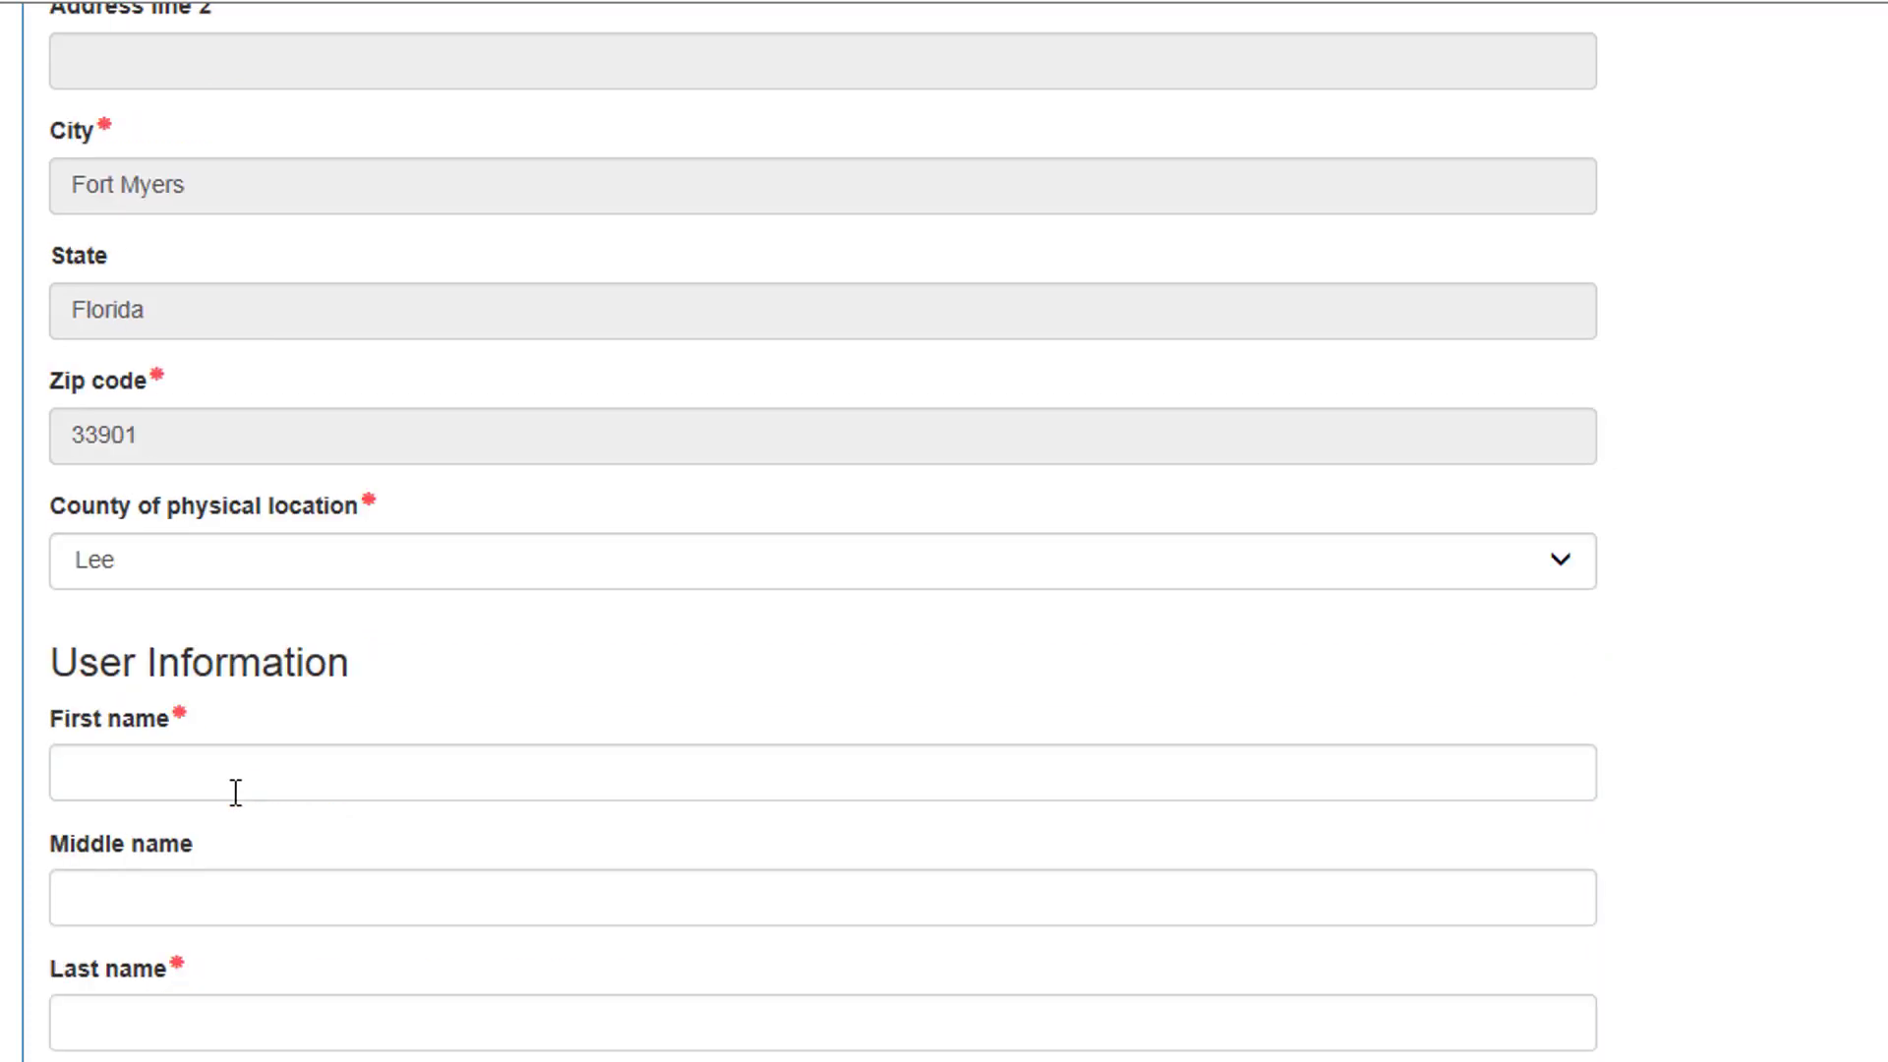
scroll(234, 786, down, 5)
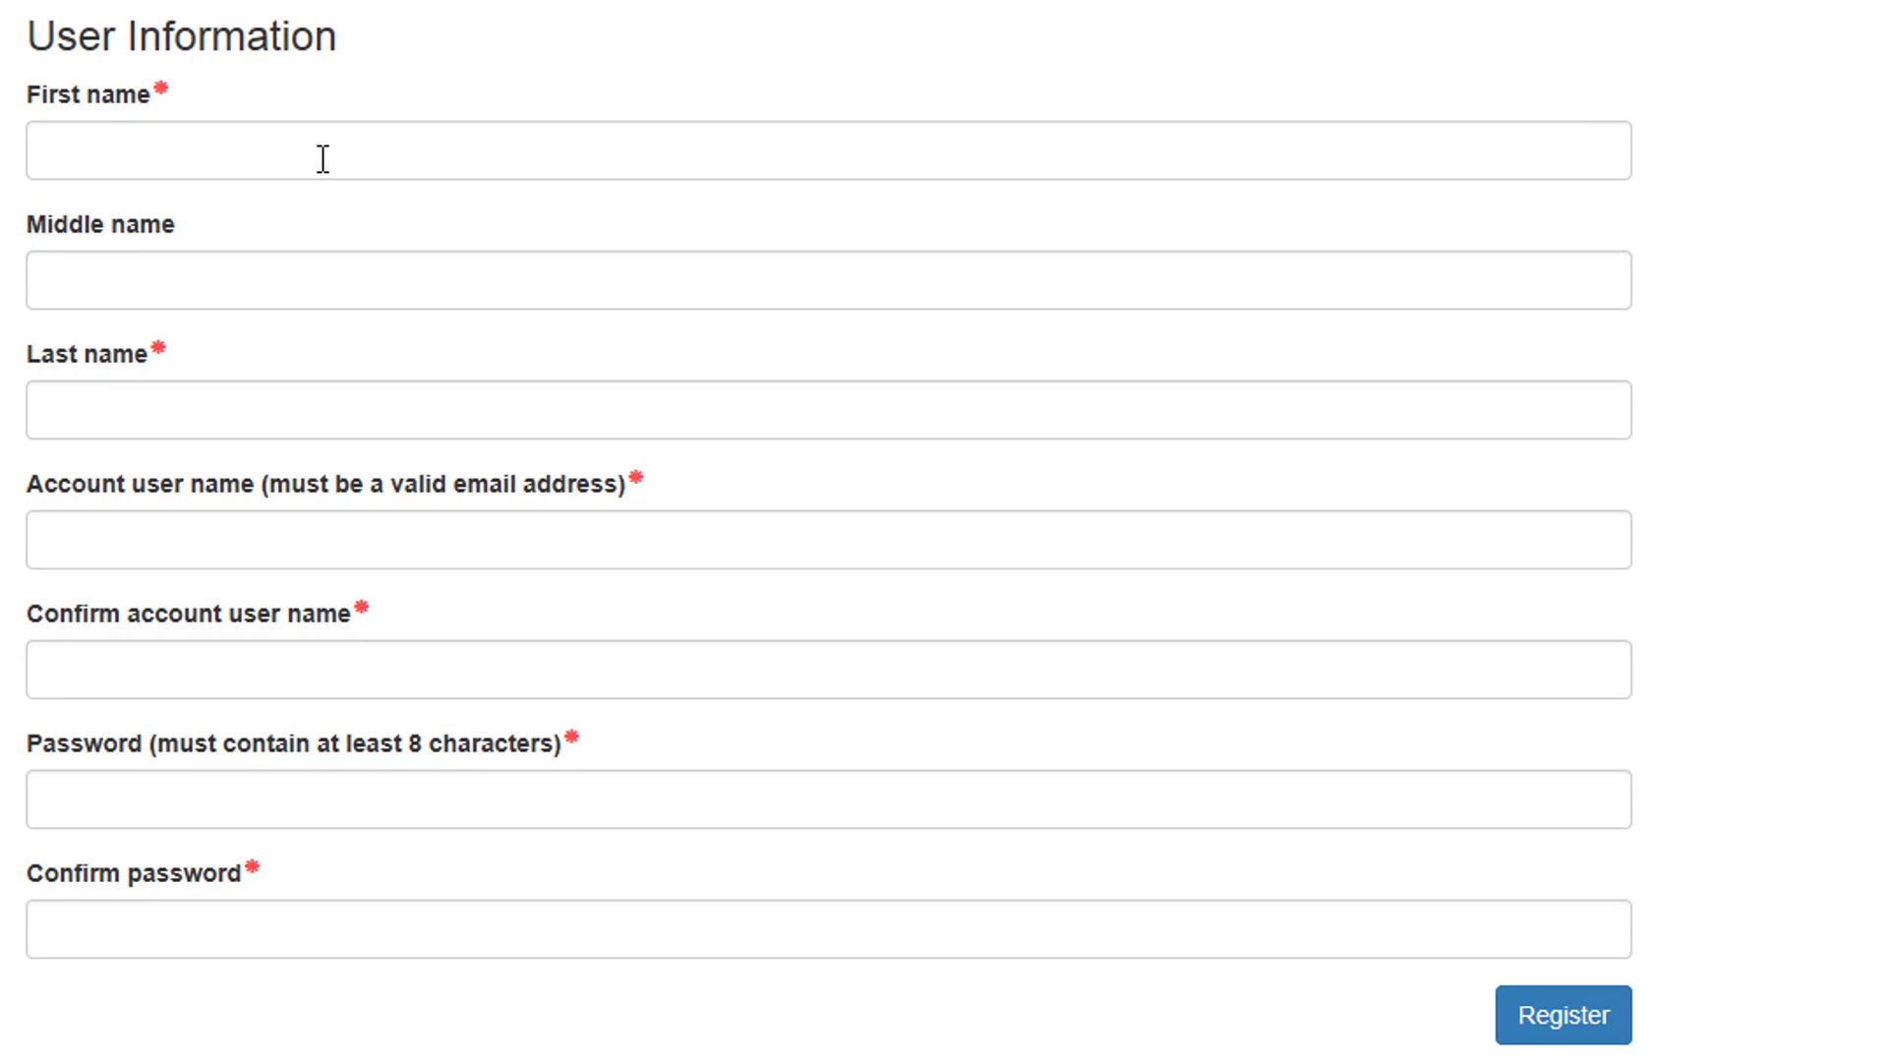
Step: Enter the user's first and last name and the e-mail account user name twice
click(325, 160)
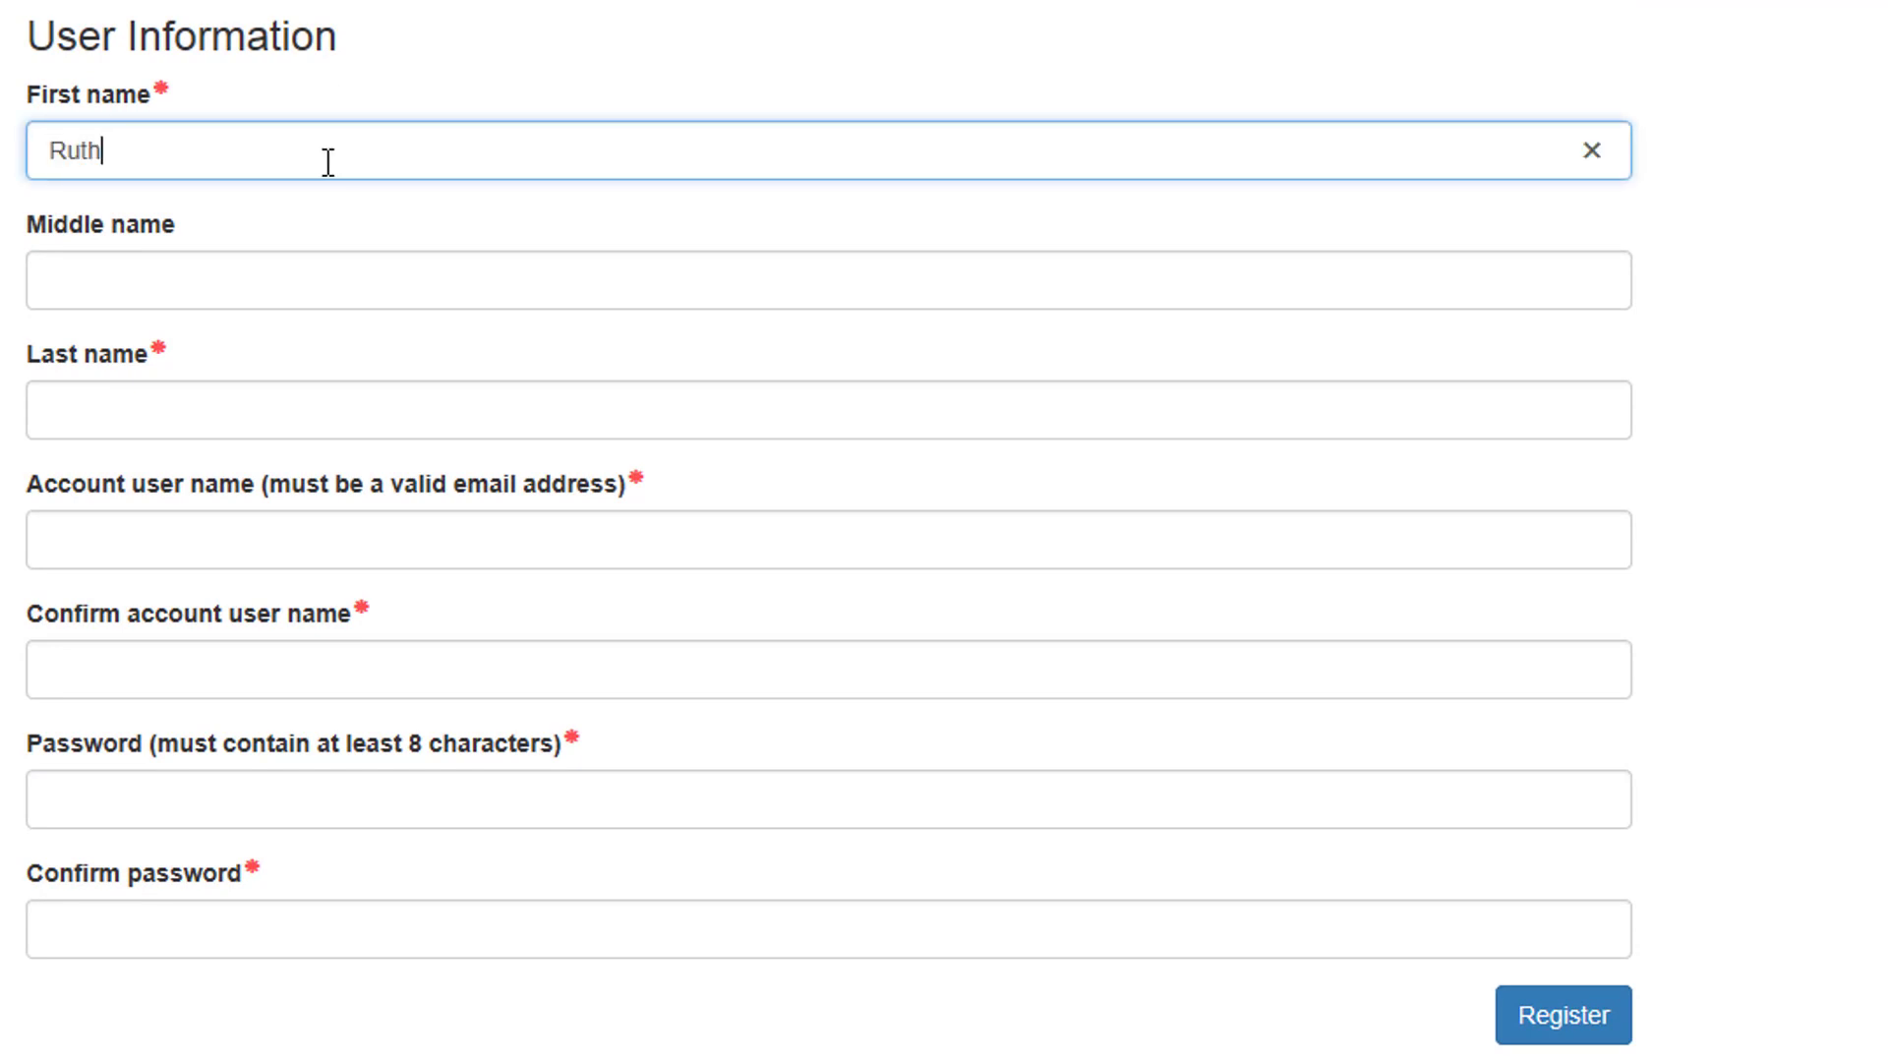
key(Tab)
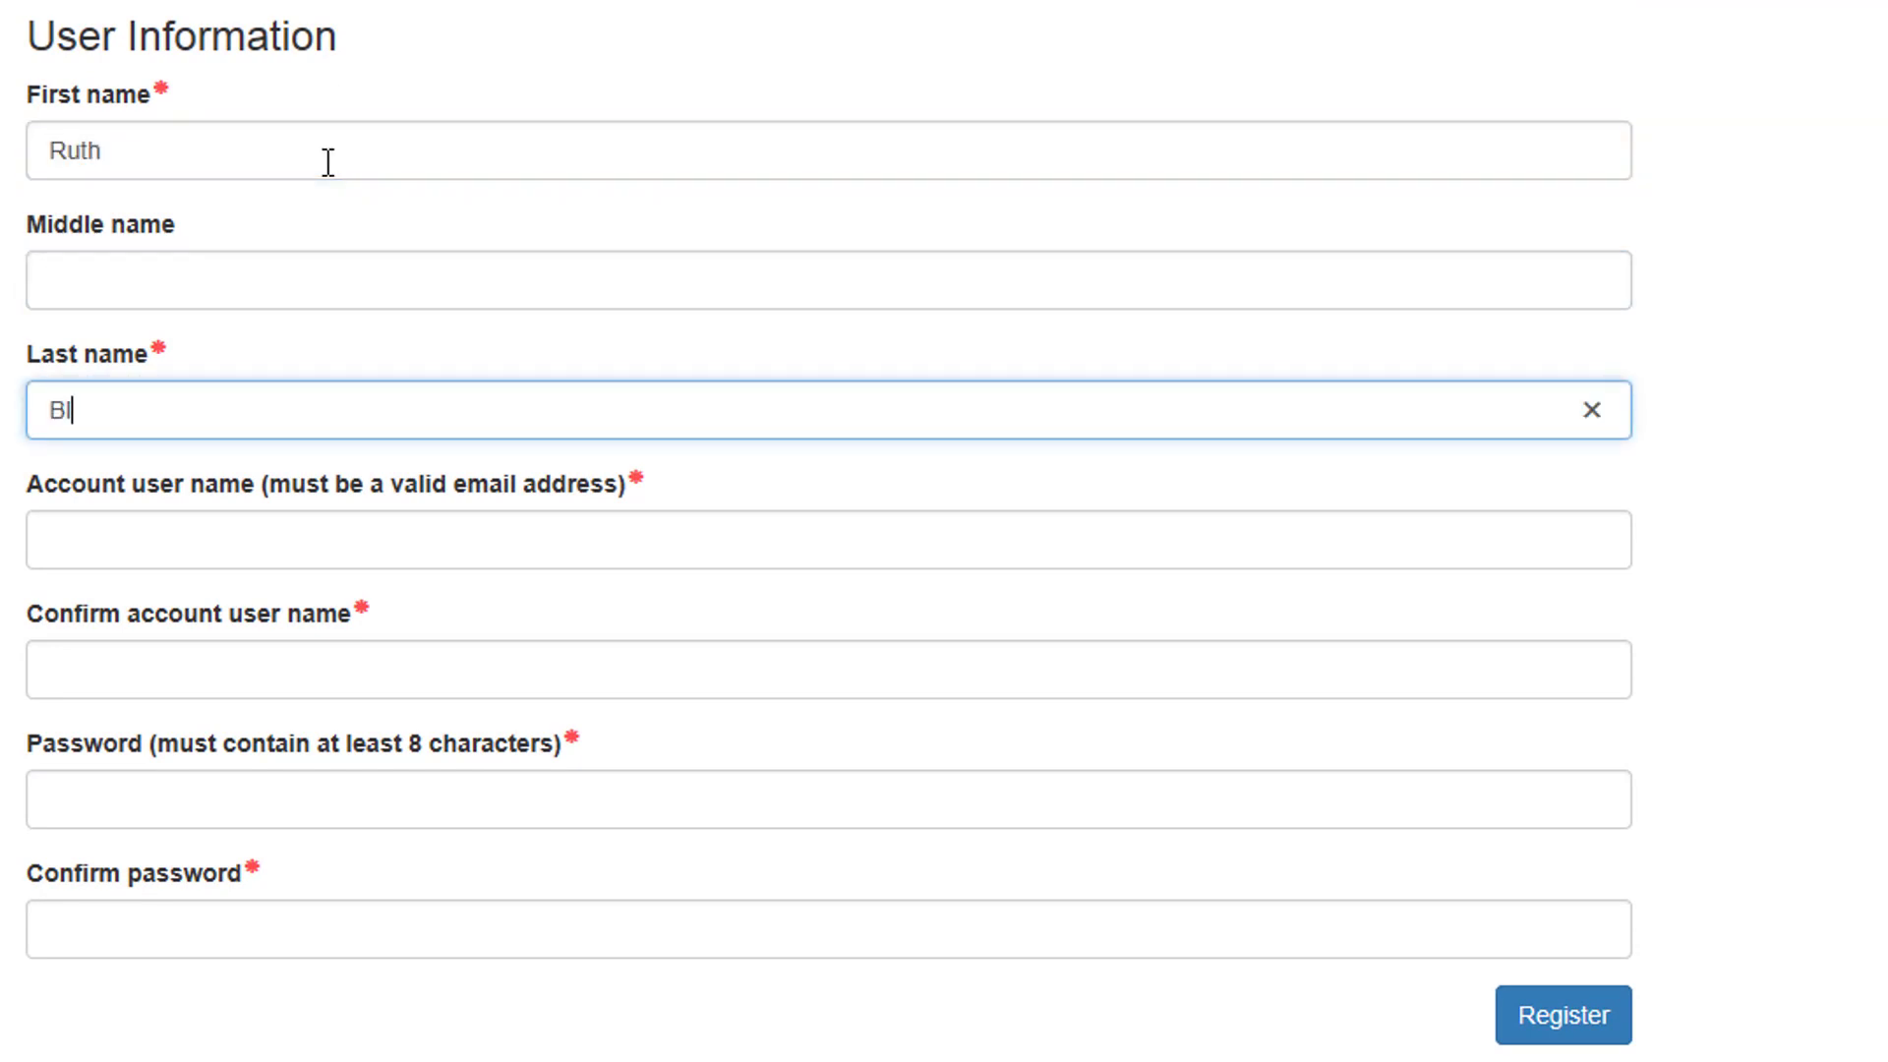
key(Tab)
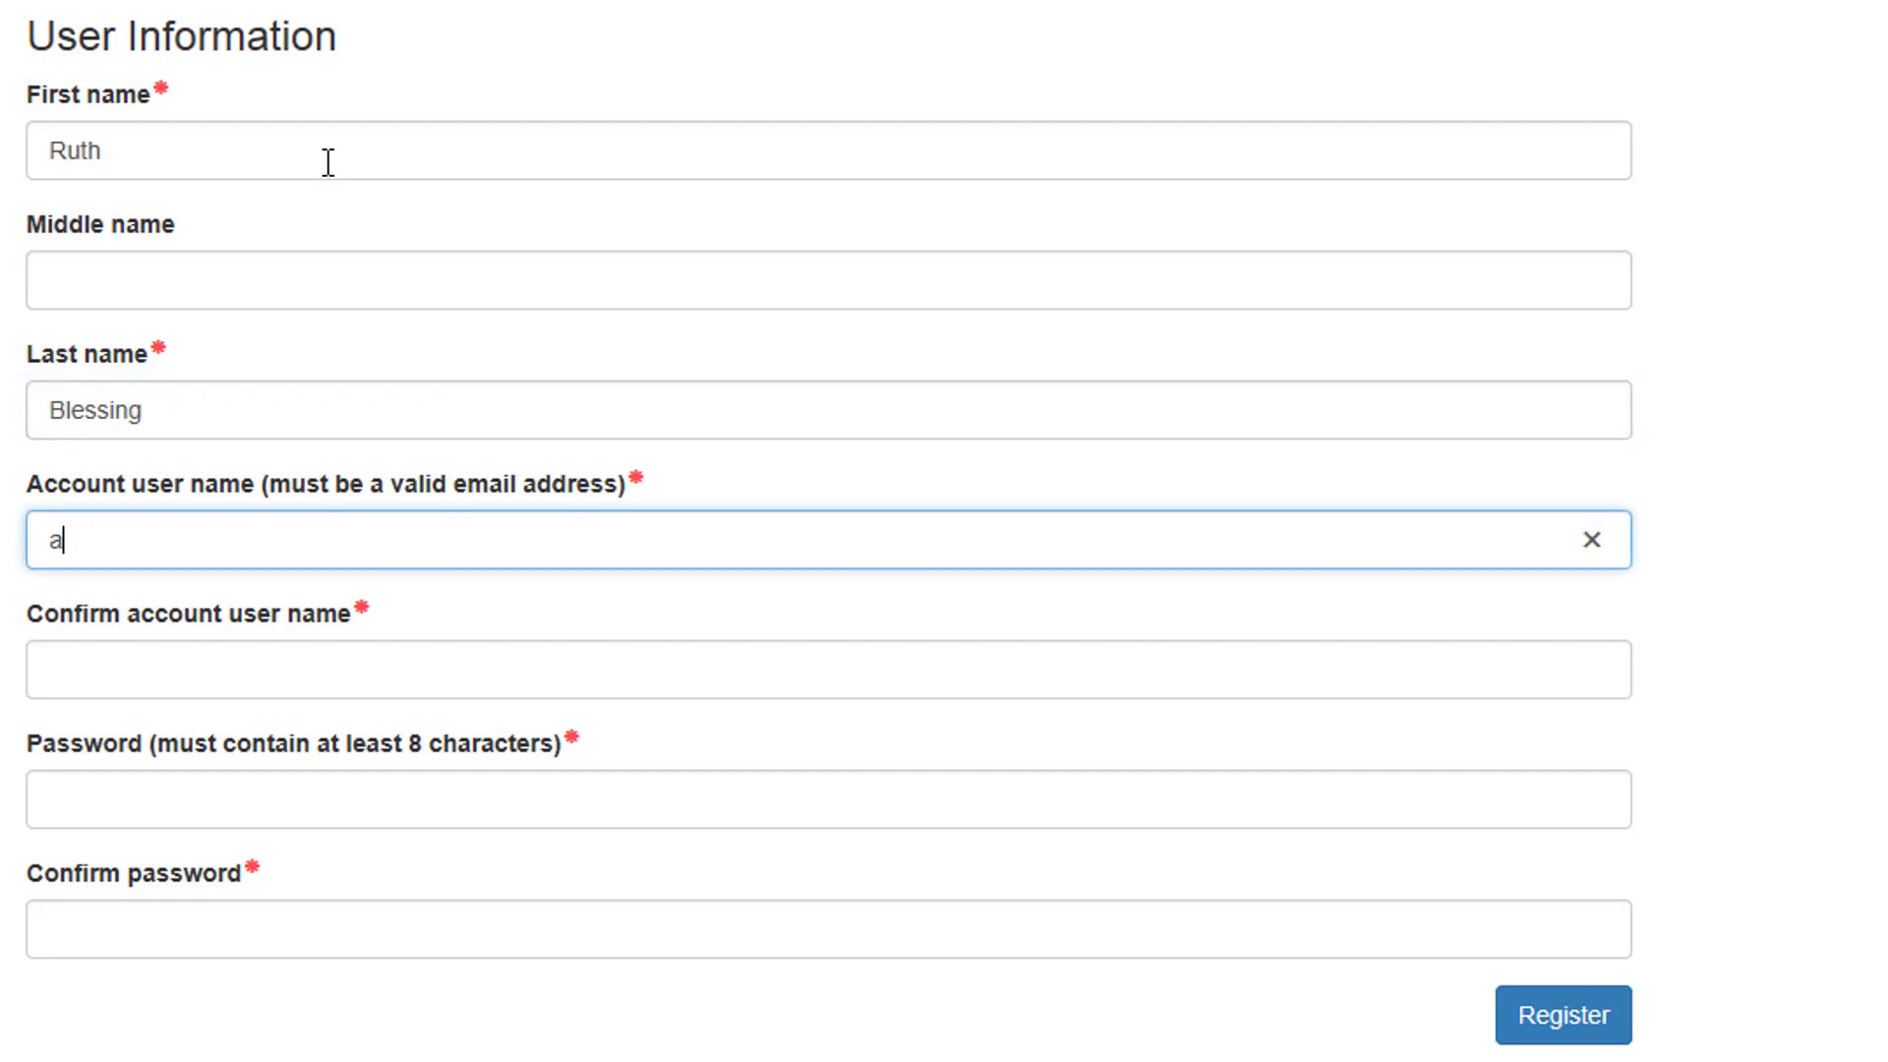
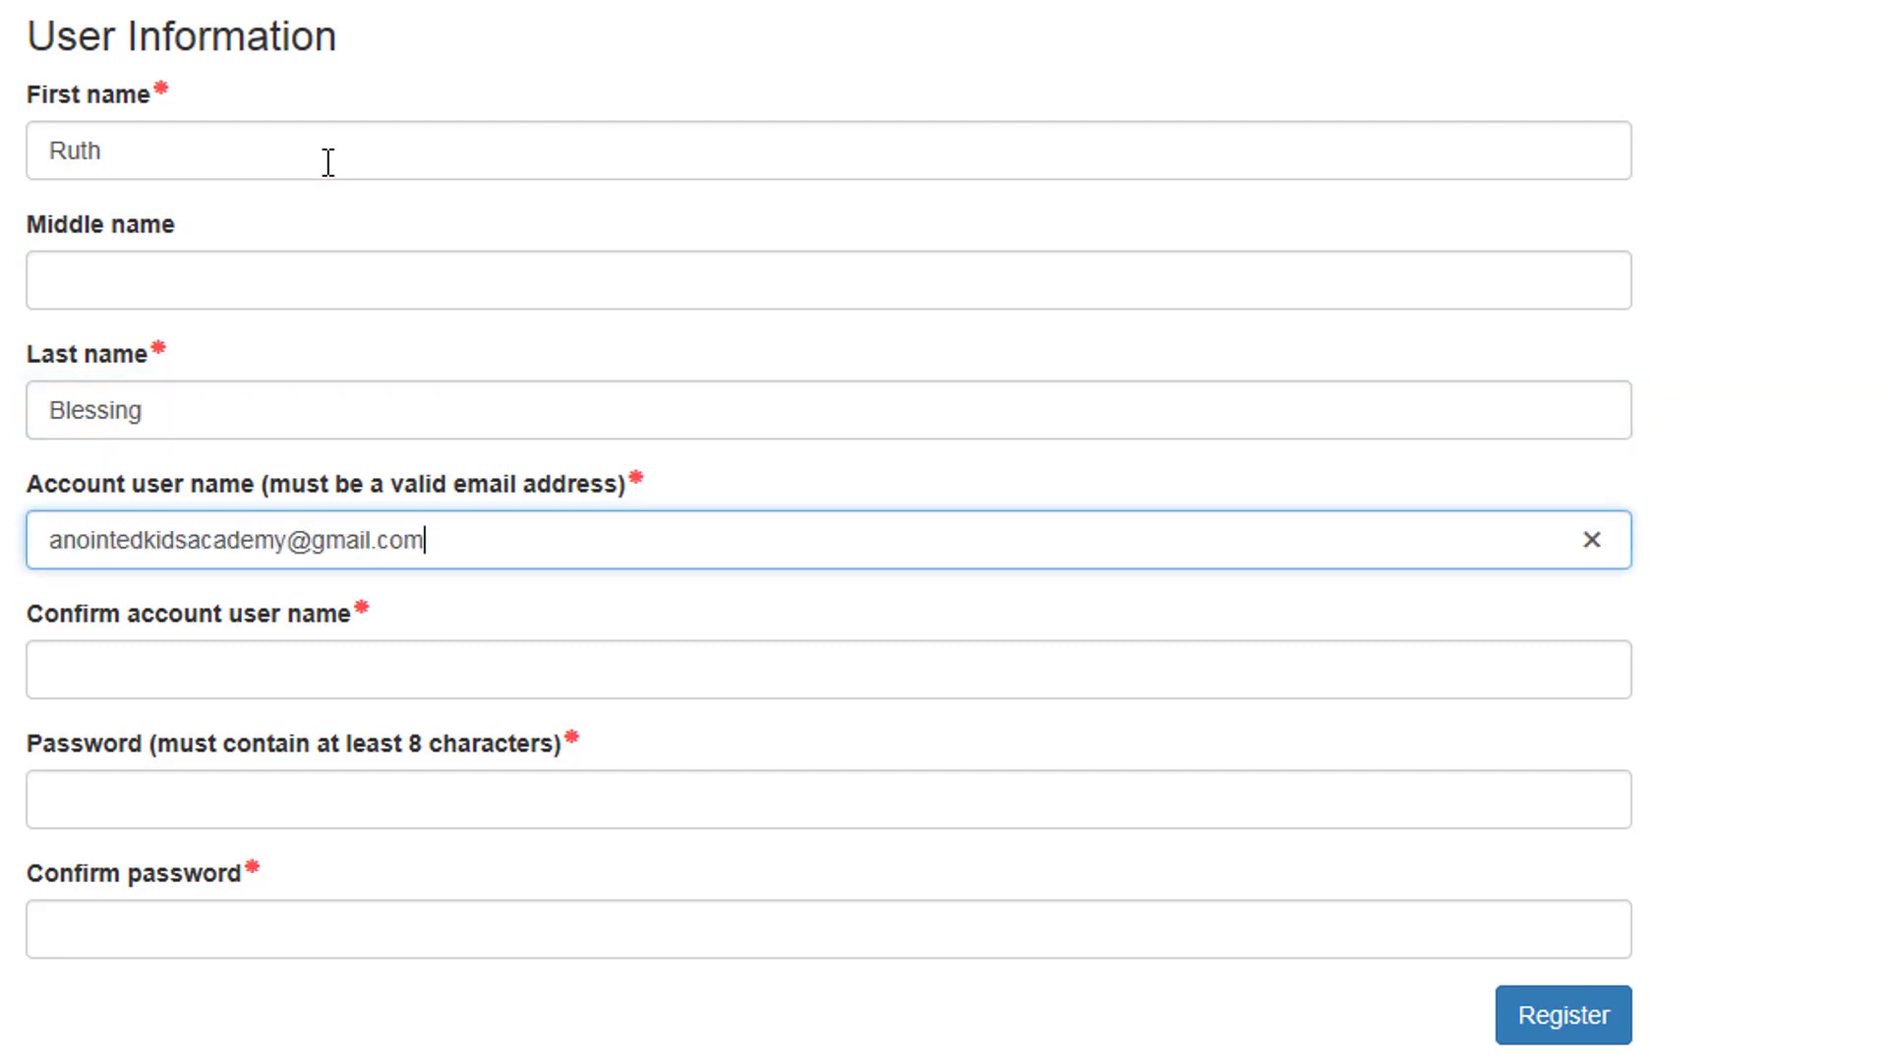
key(Tab)
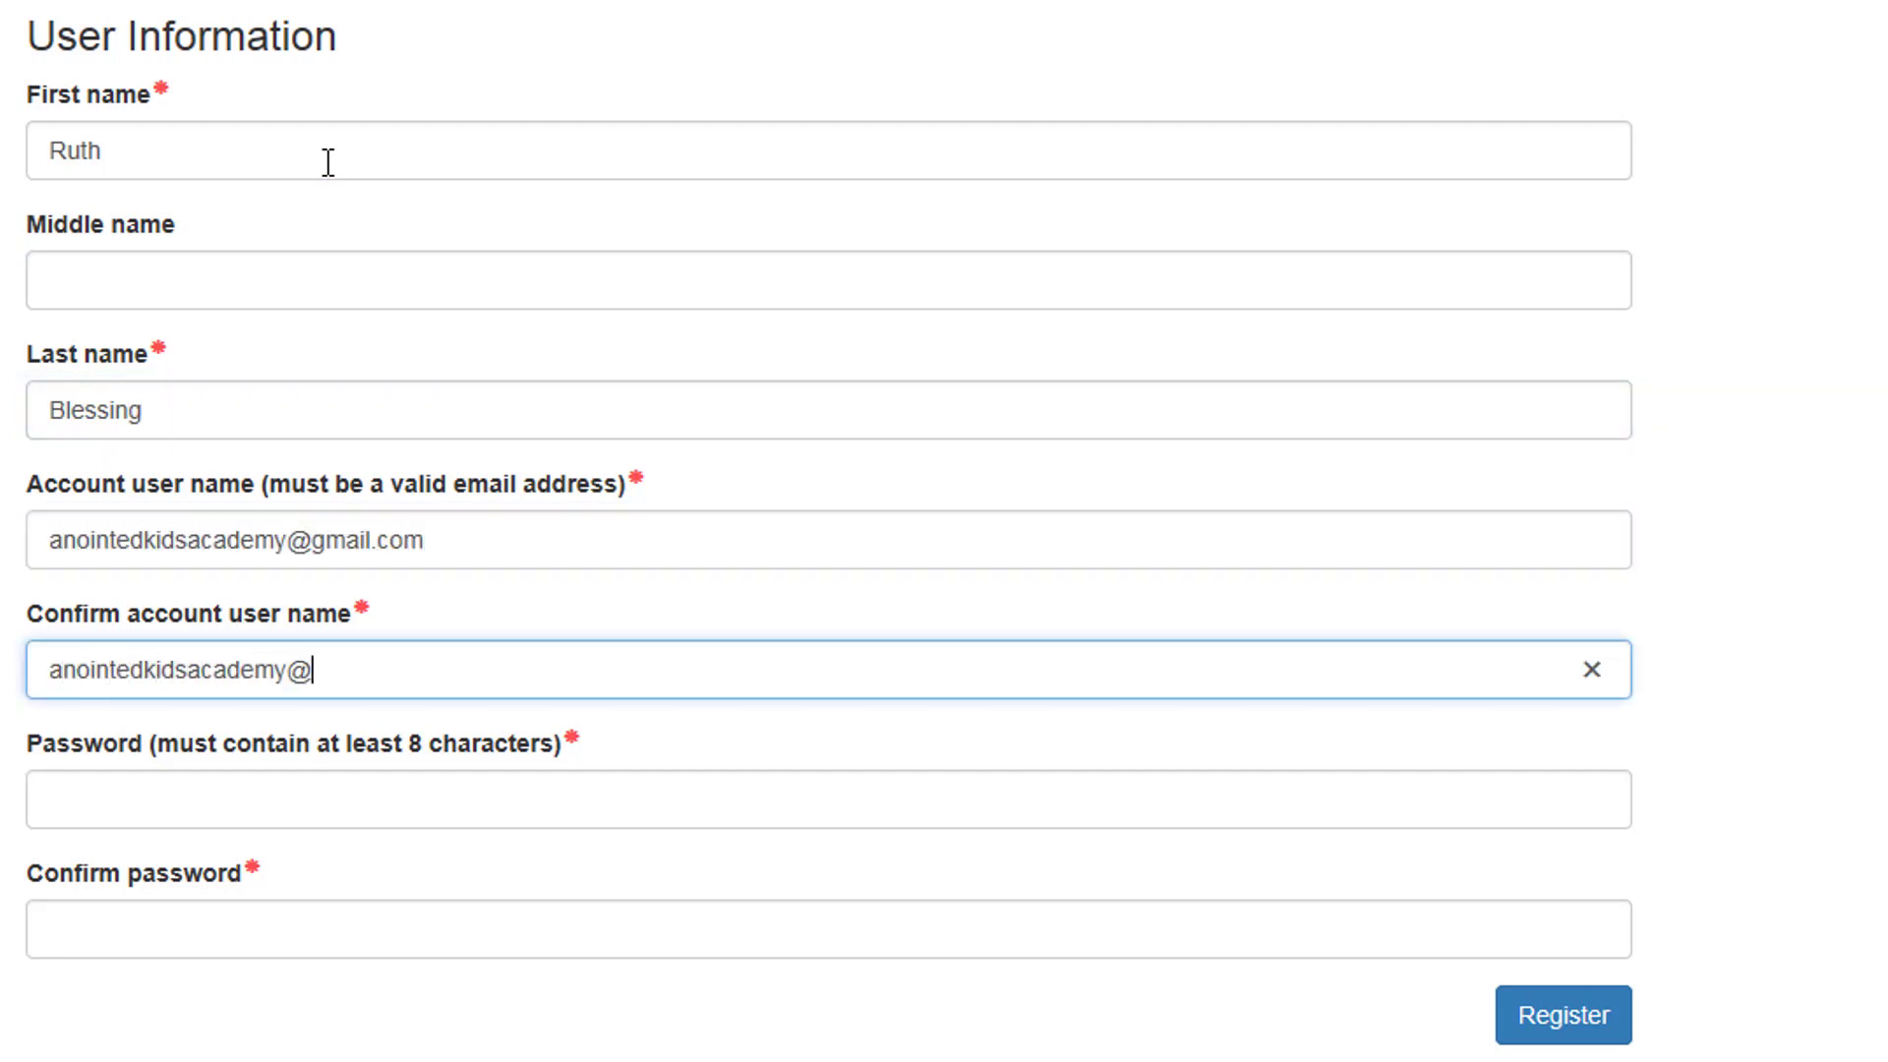
Step: Enter and confirm the account password, then submit the registration
key(Tab)
text(•••••••••)
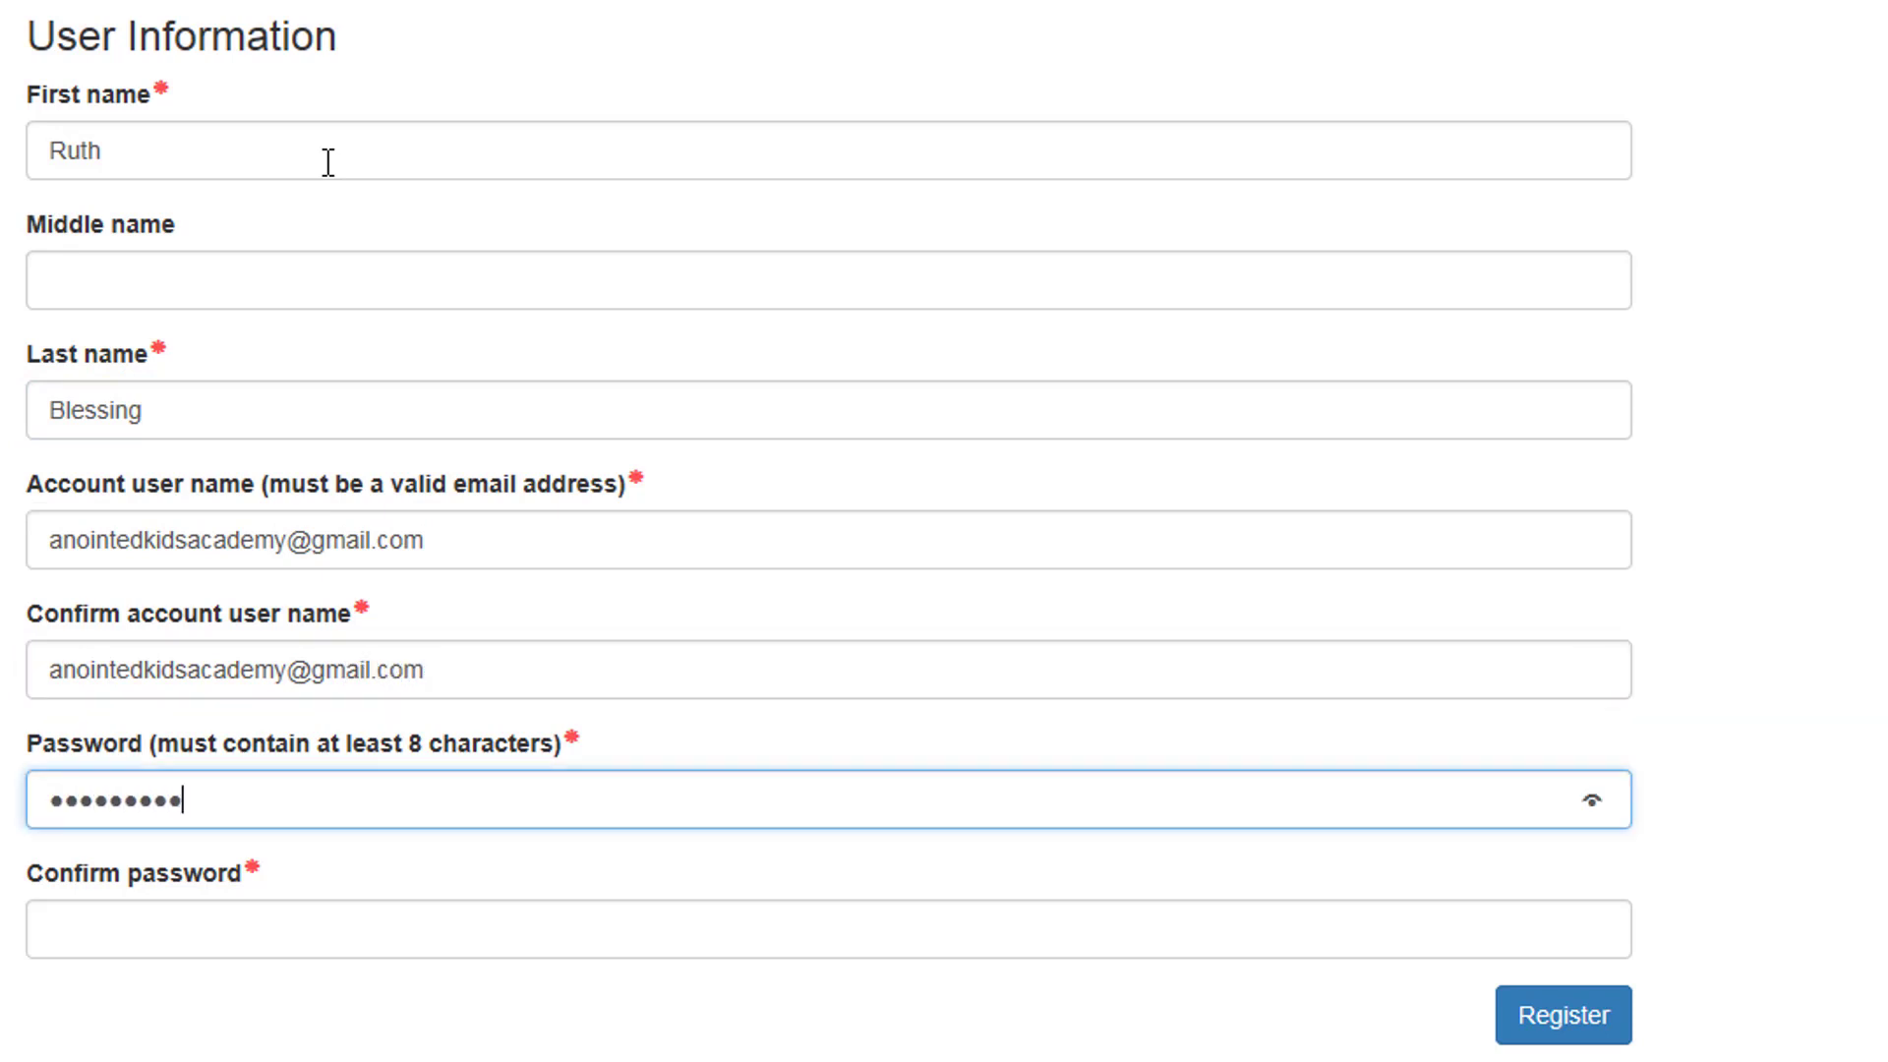
key(Tab)
text(•••••••••)
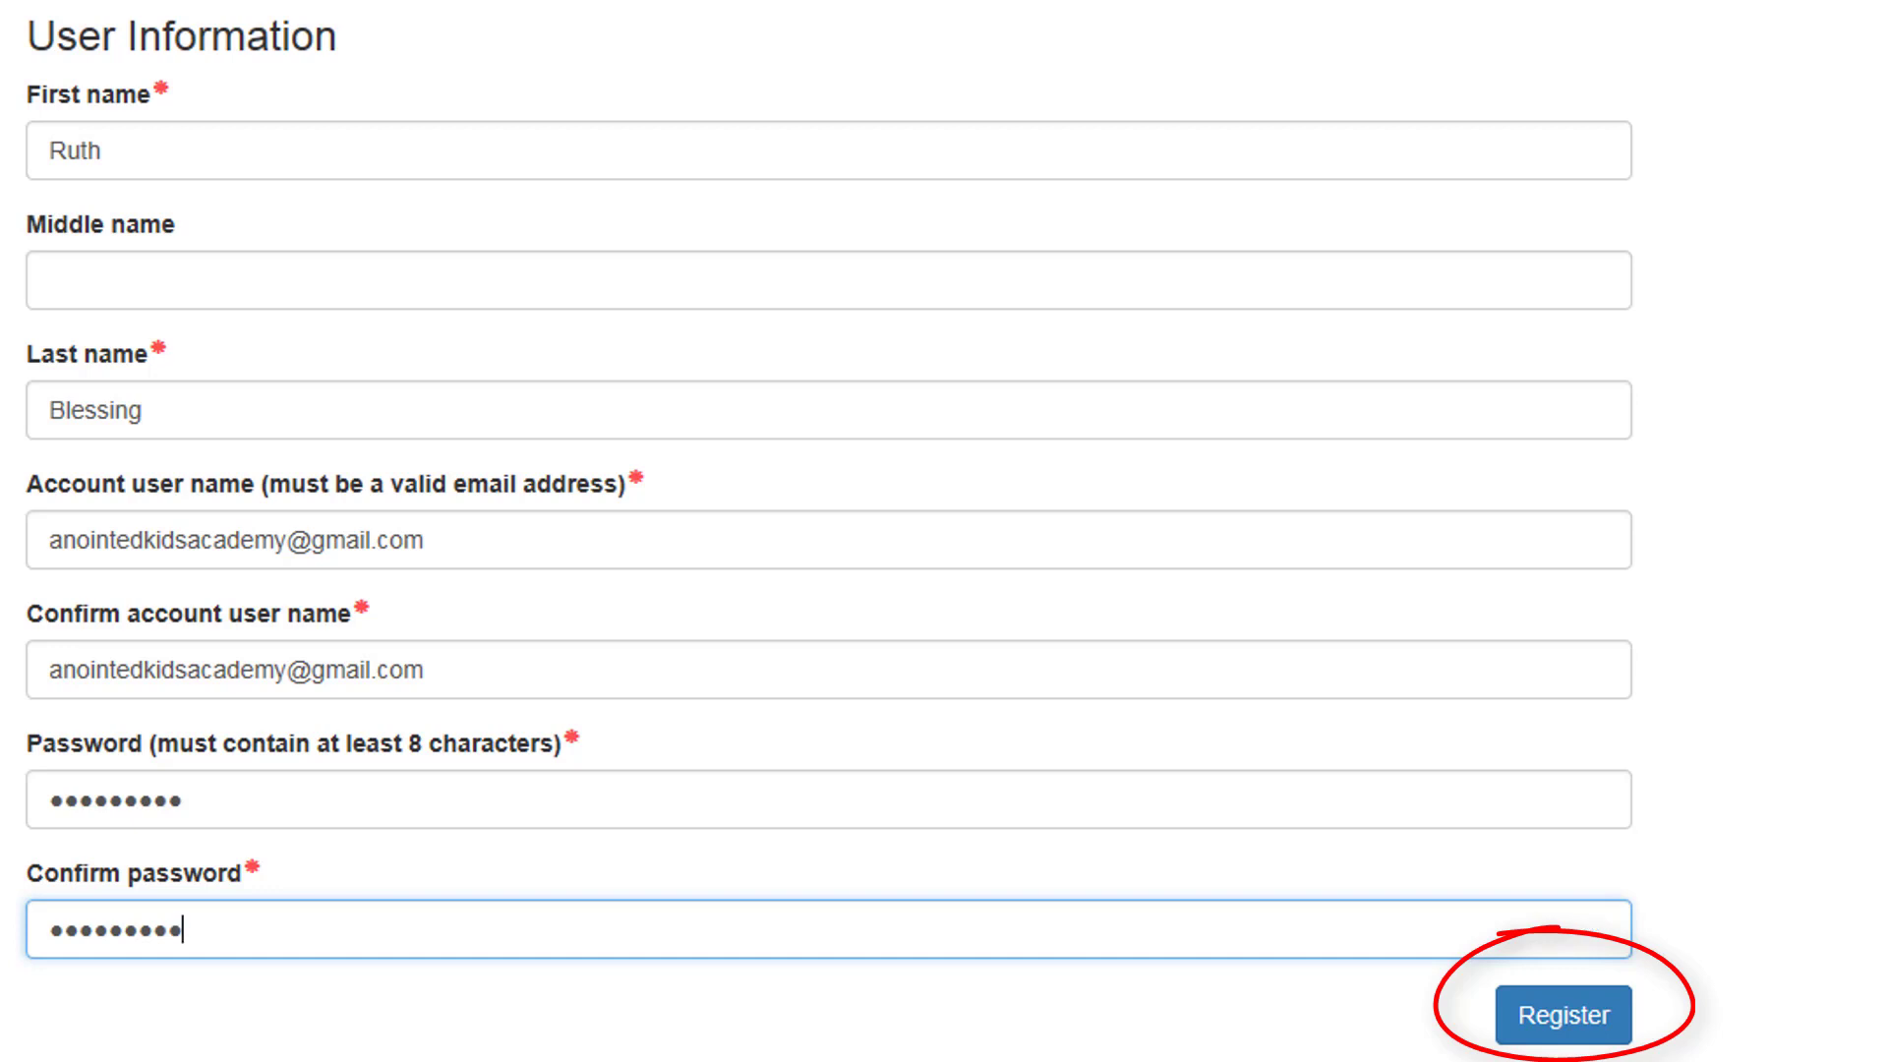
click(1565, 1020)
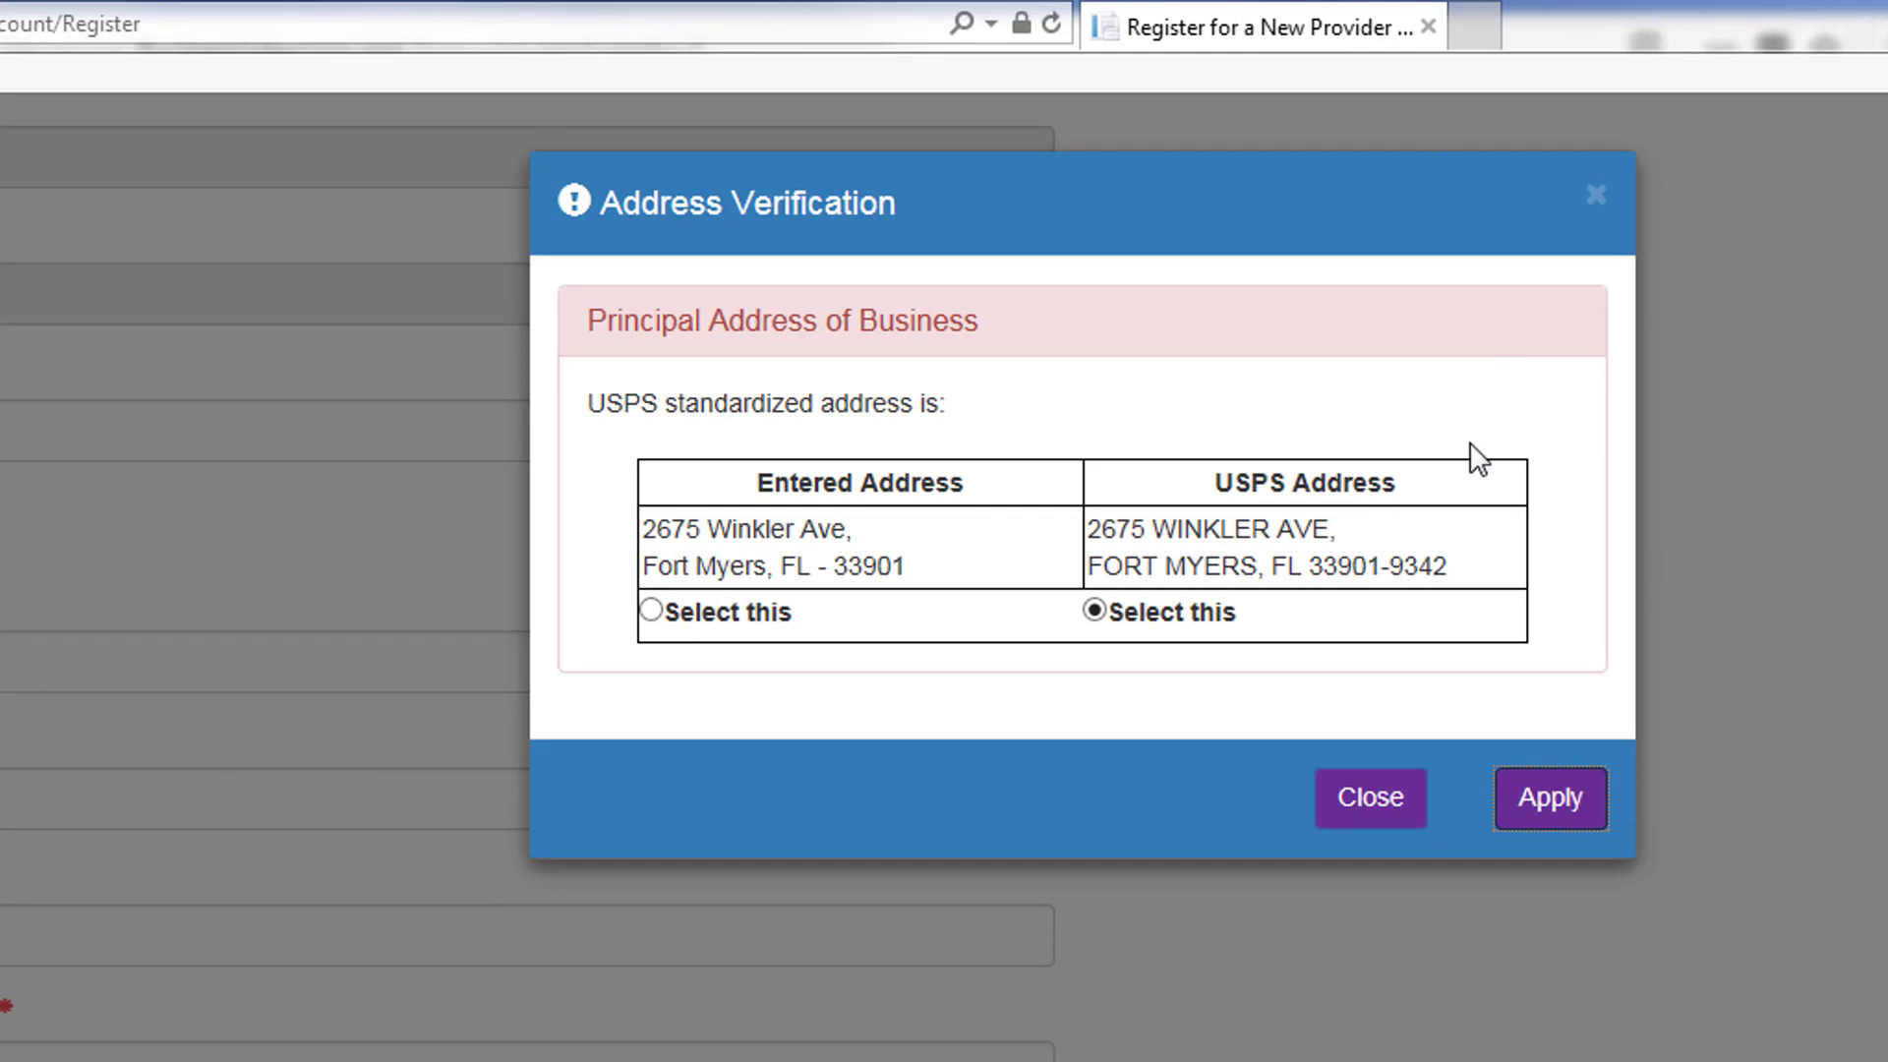
Step: Apply the USPS standardized address in the Address Verification dialog
click(1546, 816)
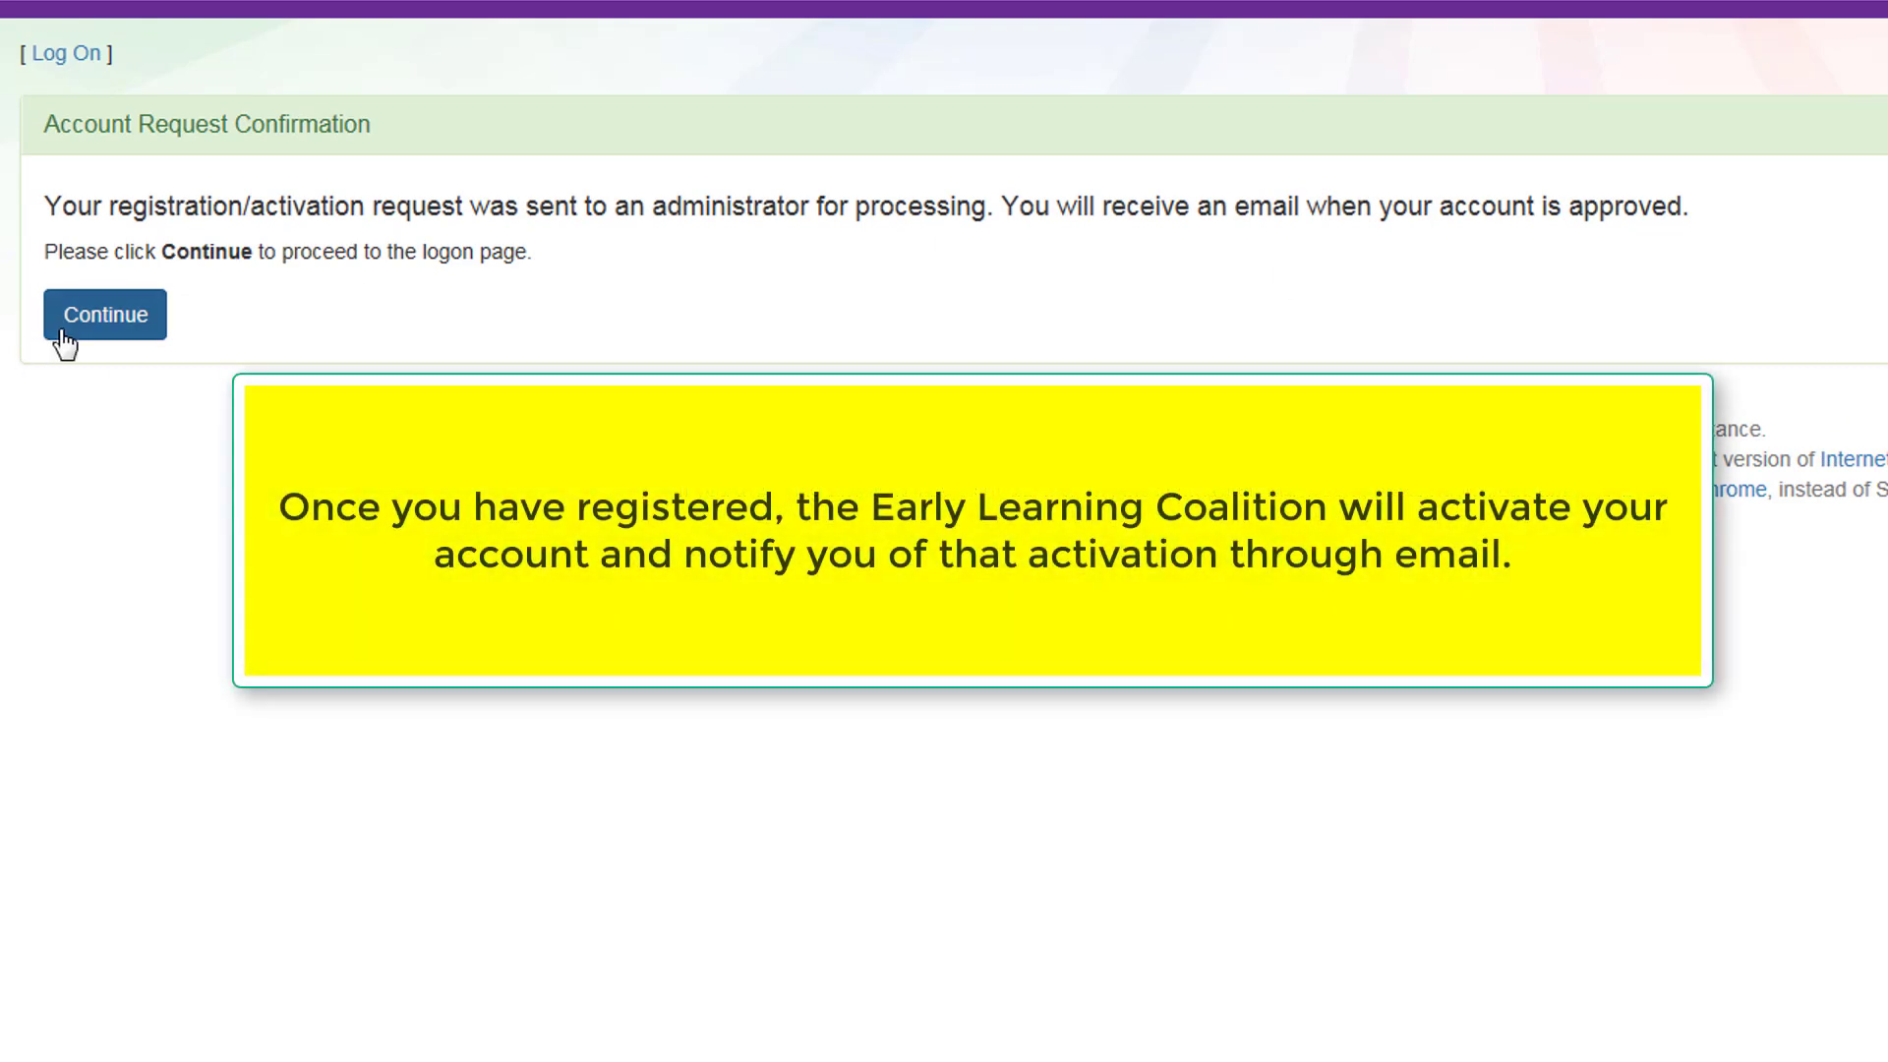
Step: Continue from the Account Request Confirmation to the logon page
click(65, 339)
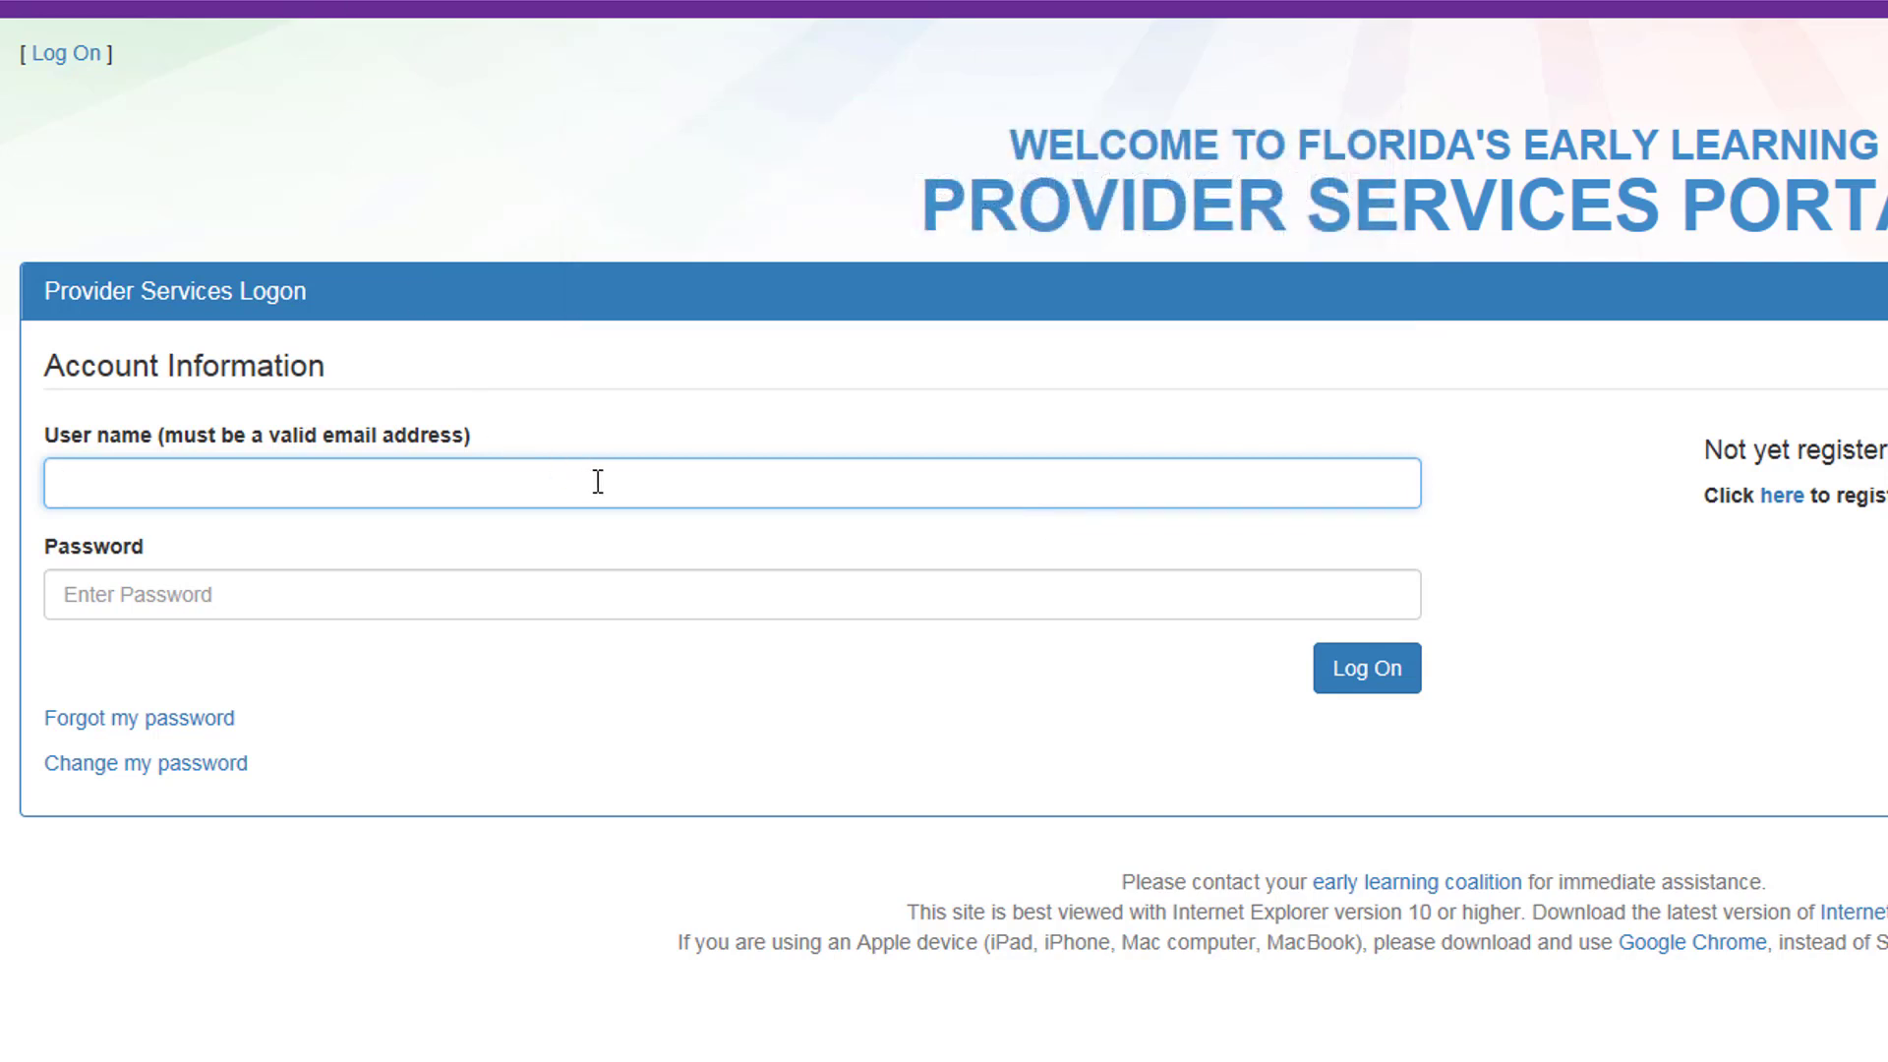
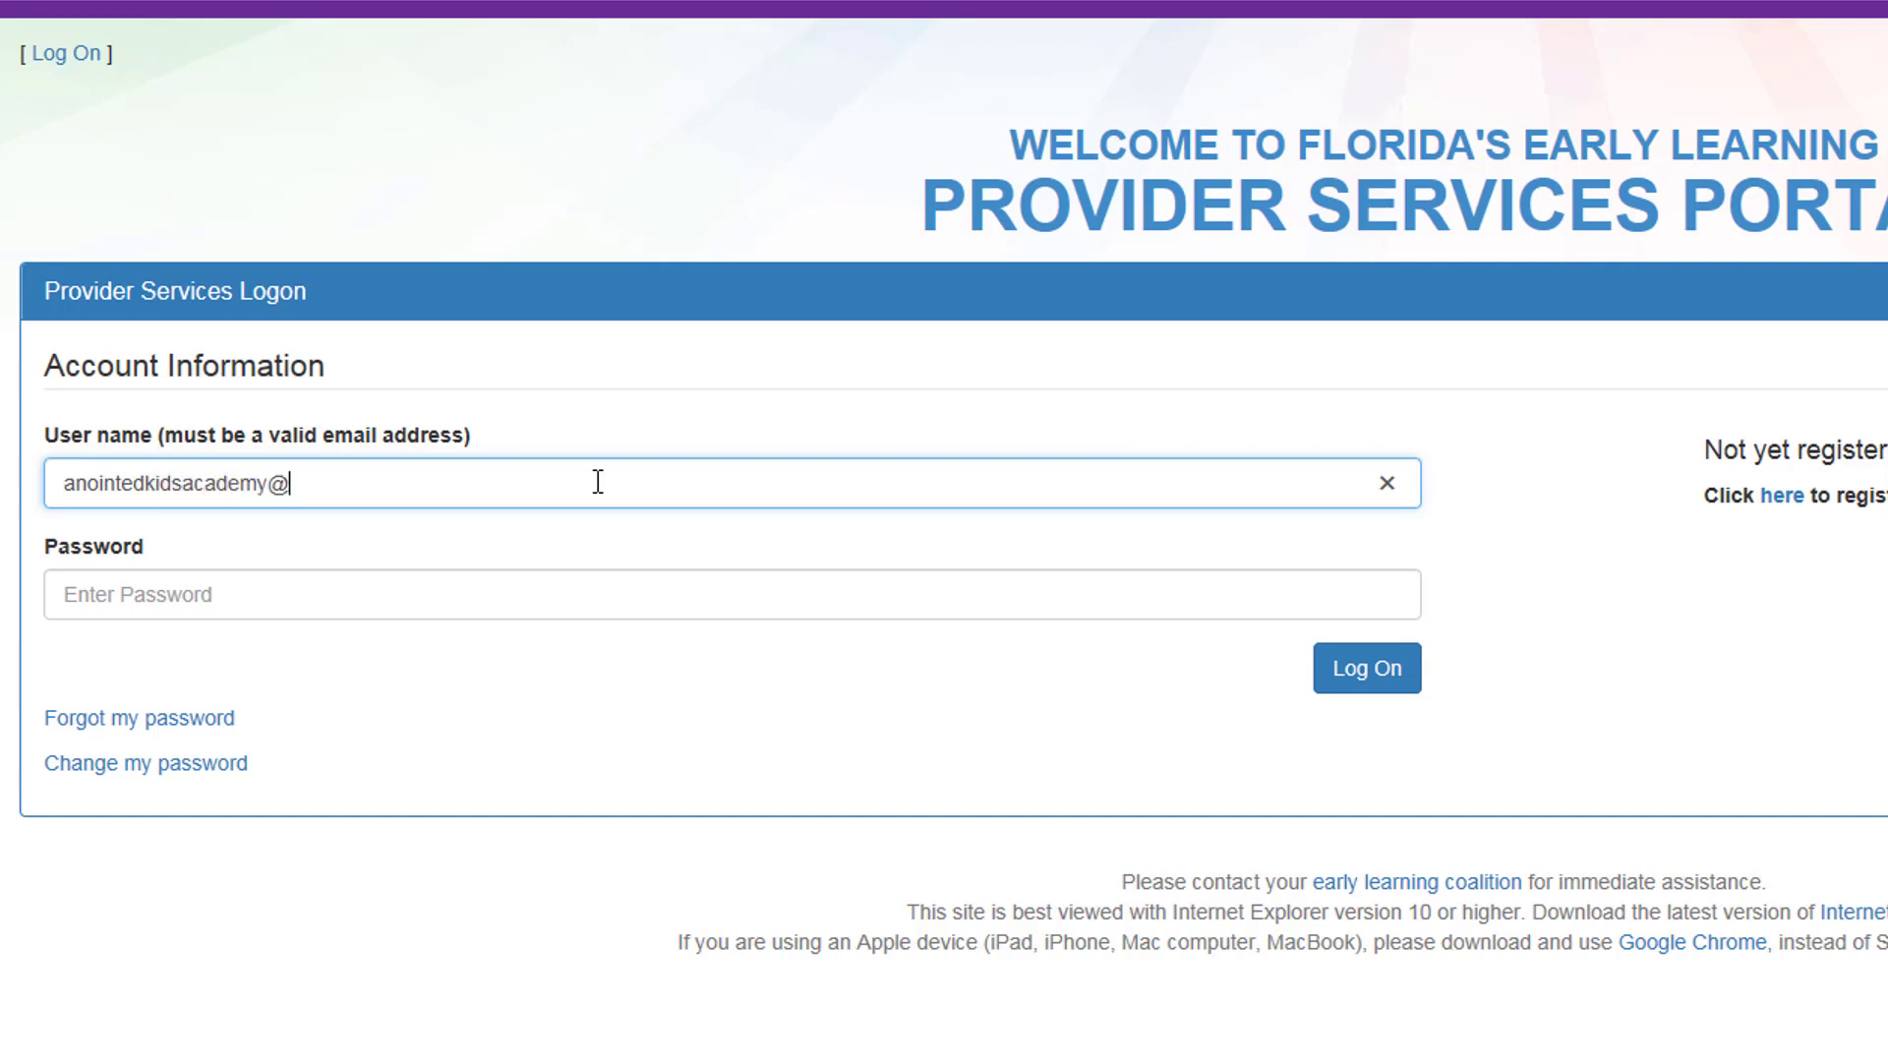
Step: Log on with the new account's e-mail user name and password
key(Tab)
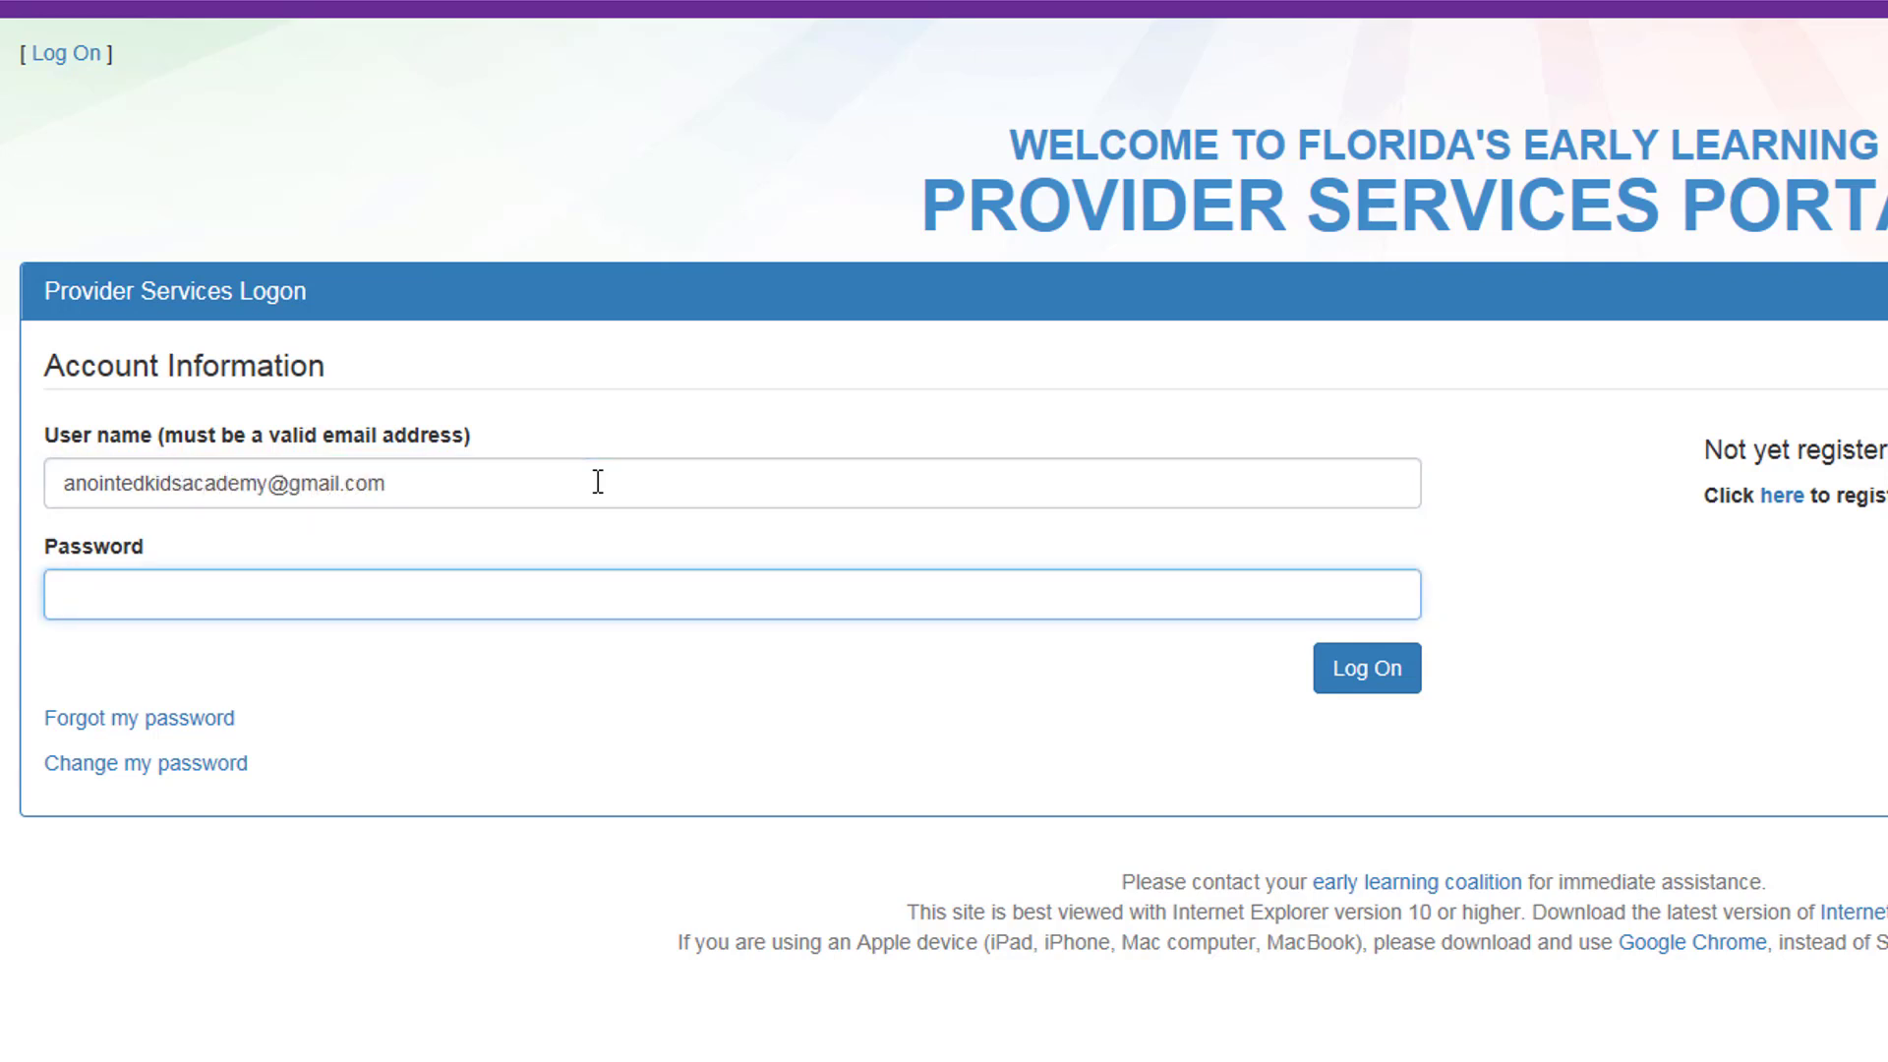
text(•••••••••)
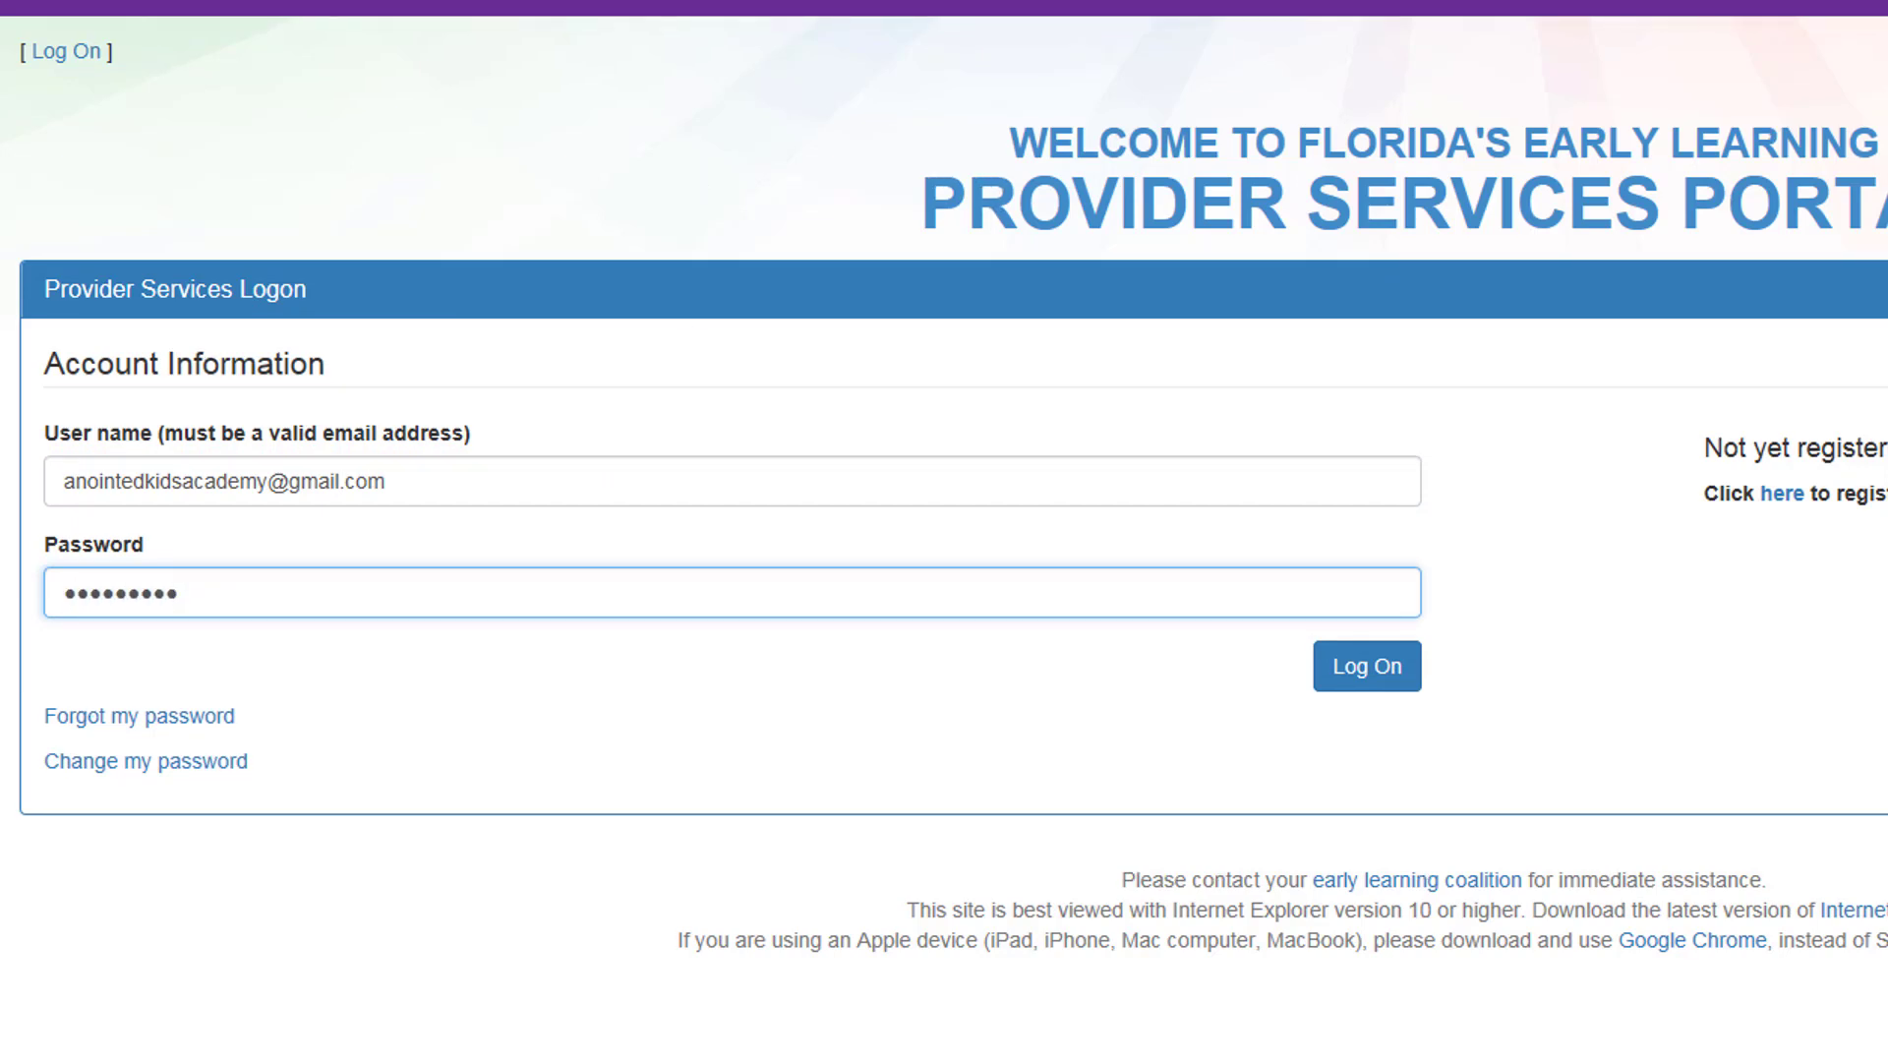
click(1402, 688)
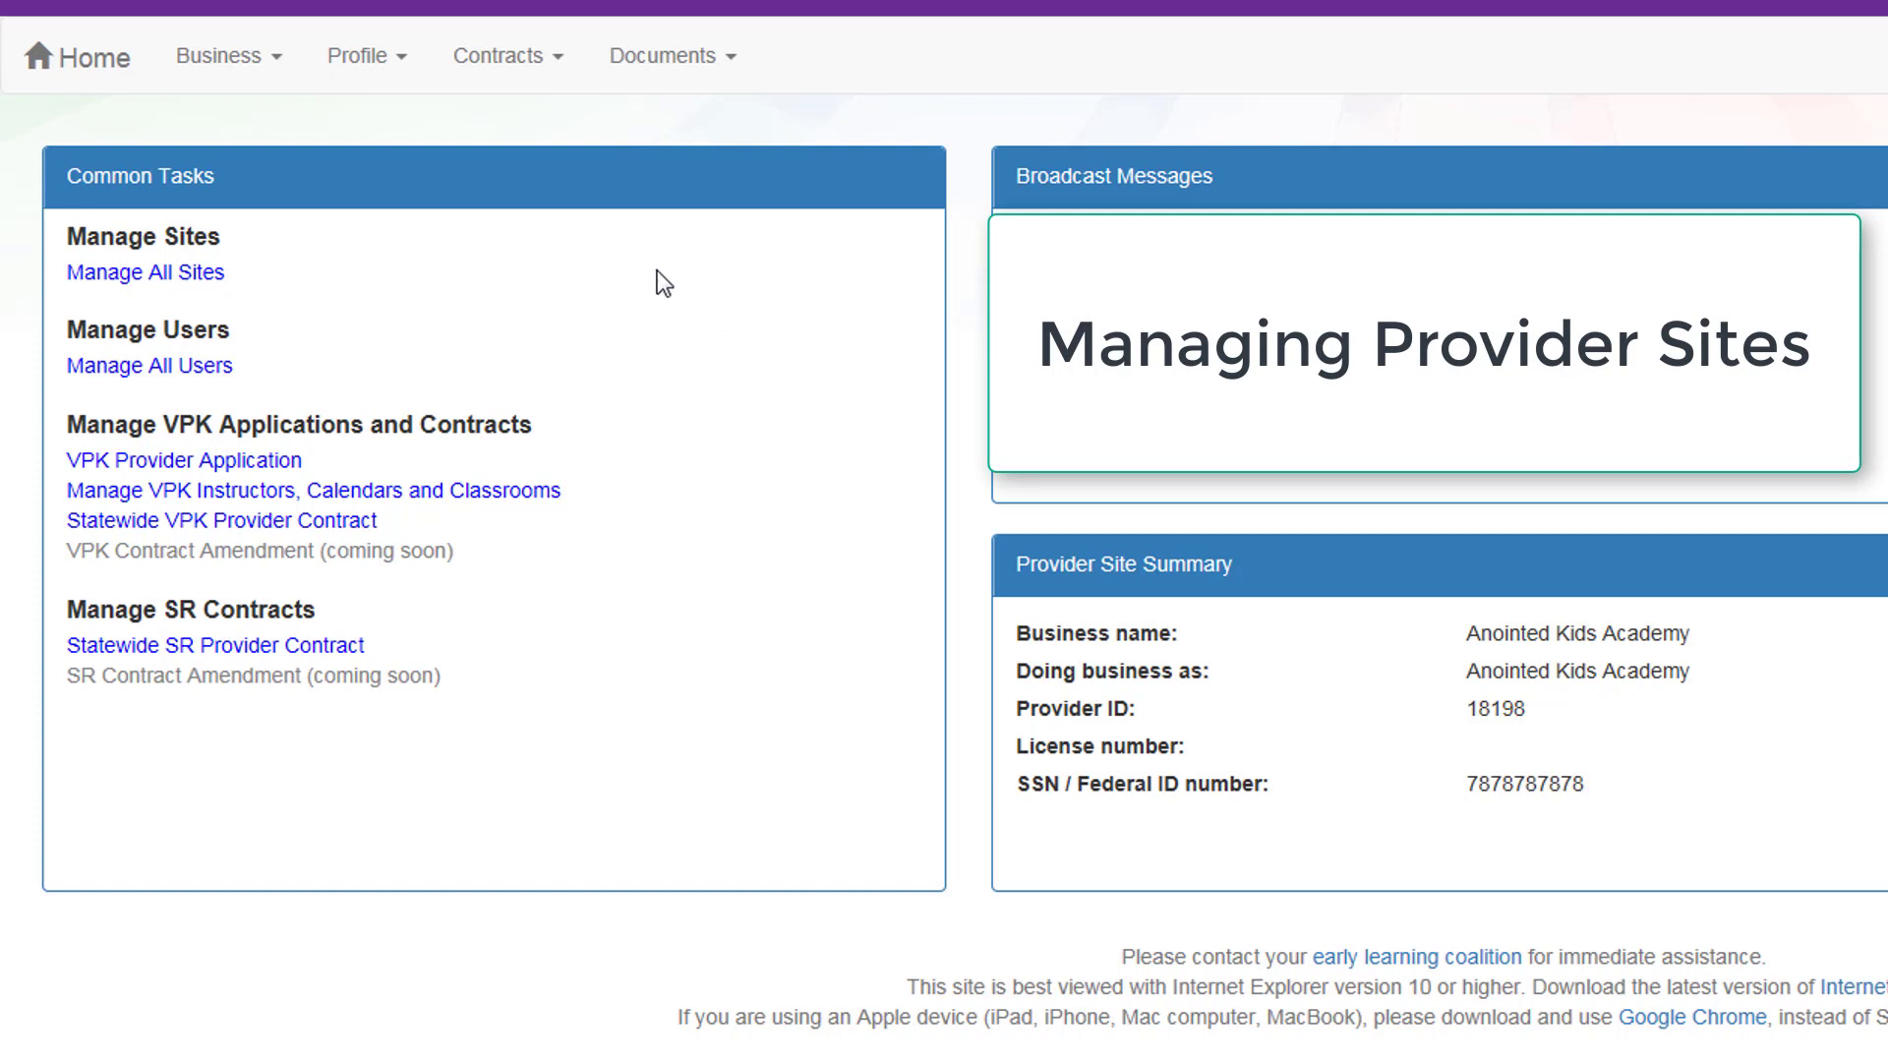
Step: Review the Manage All Sites list showing Anointed Kids Academy, then return Home
click(140, 277)
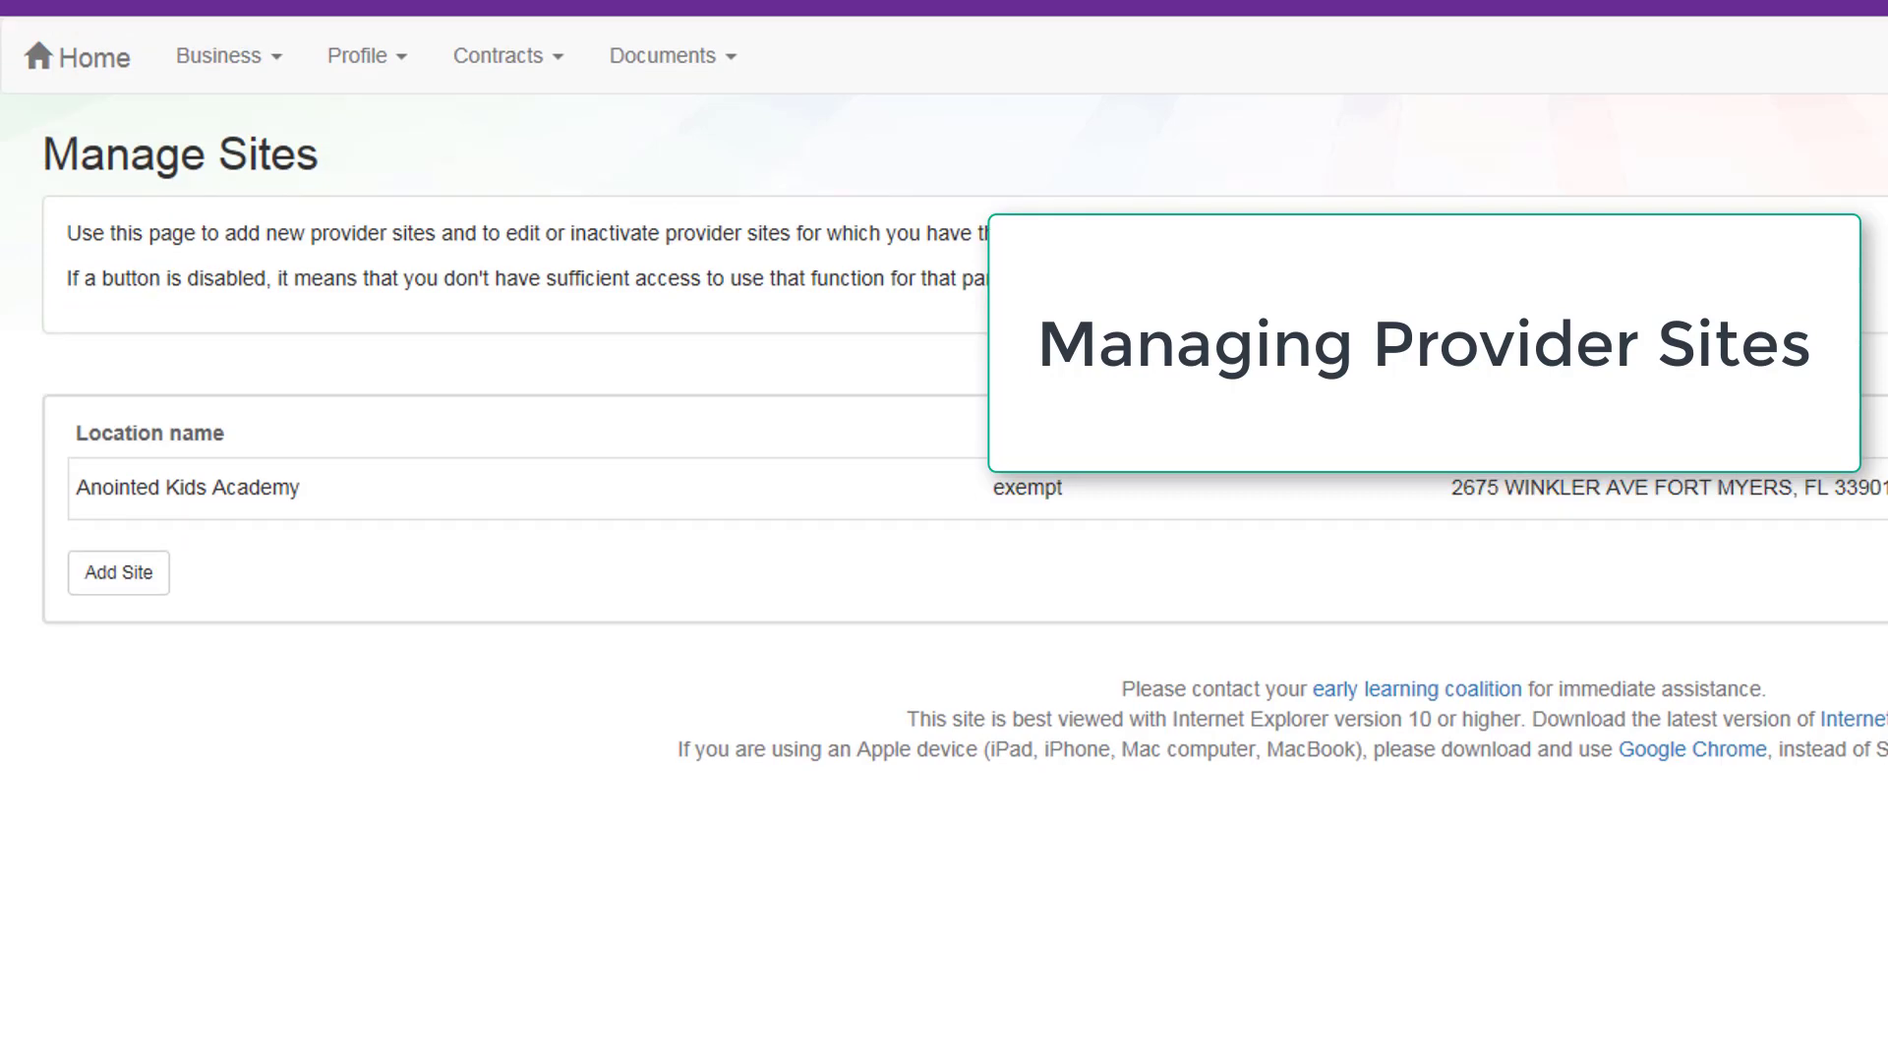
click(87, 71)
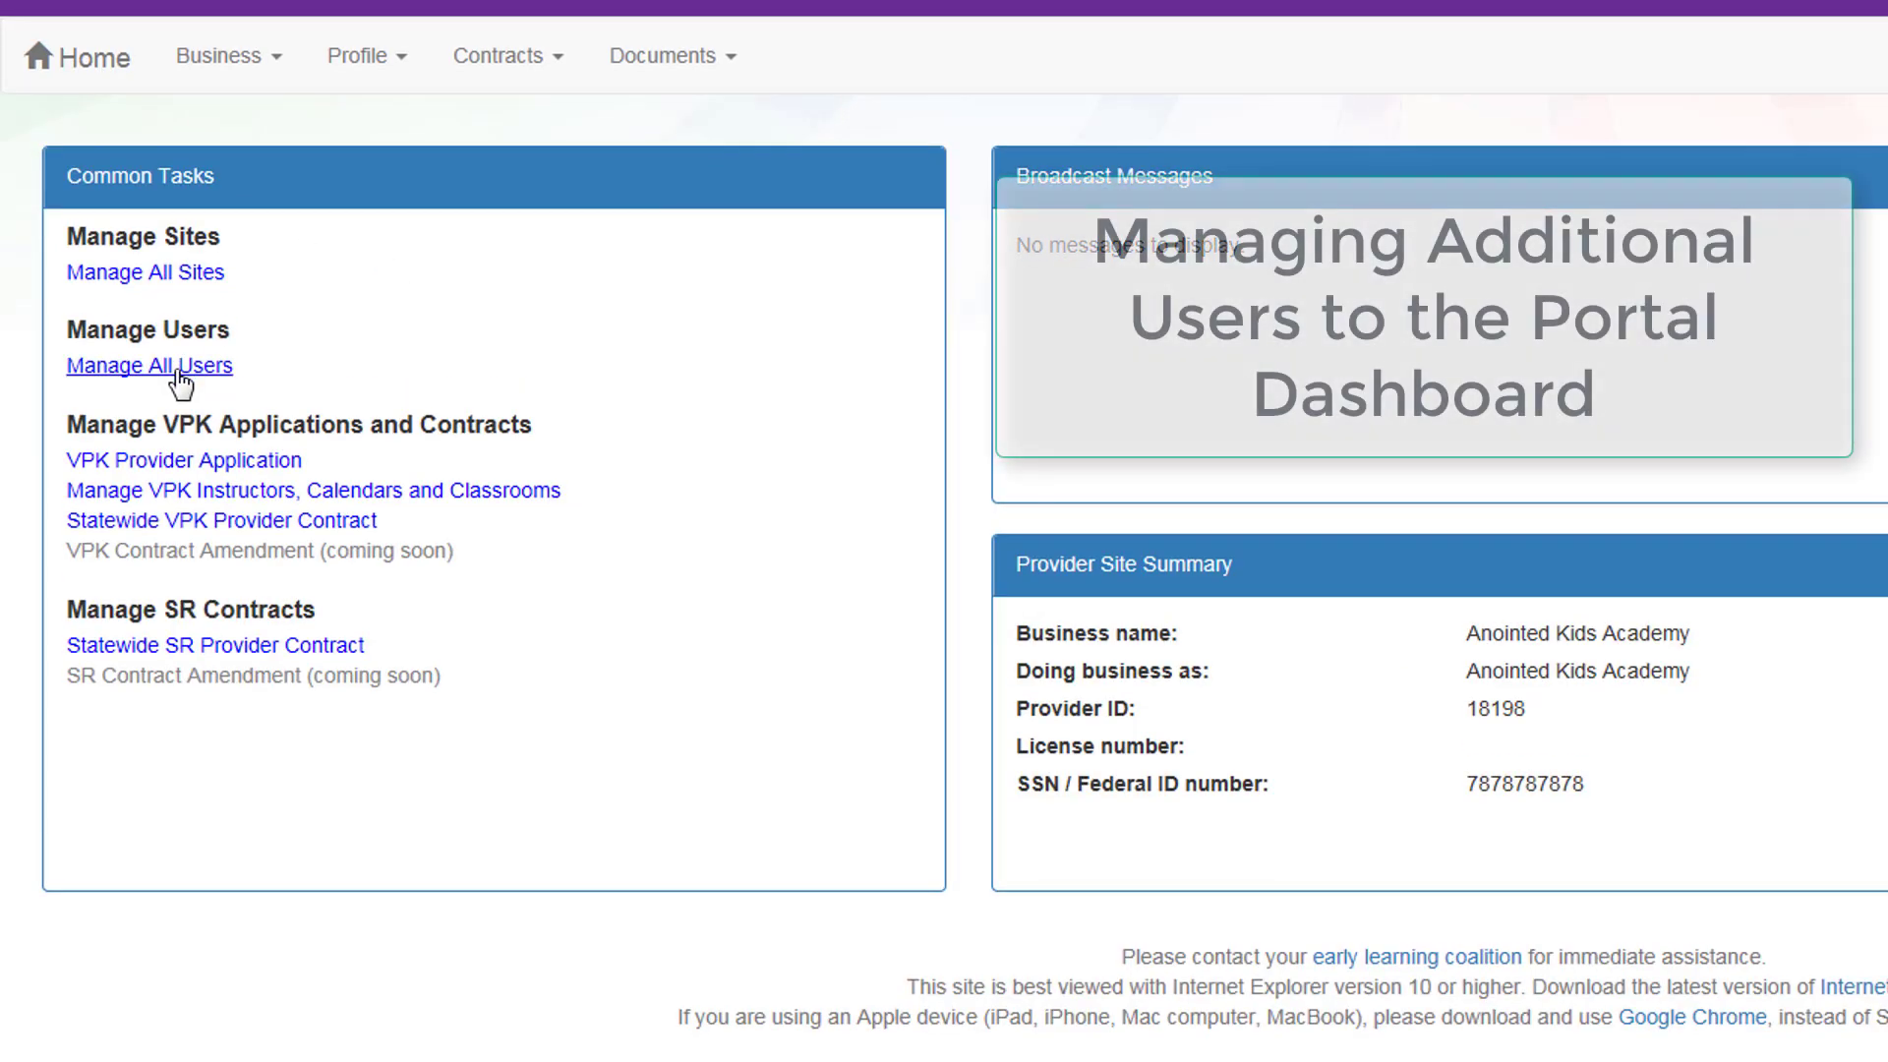
click(179, 374)
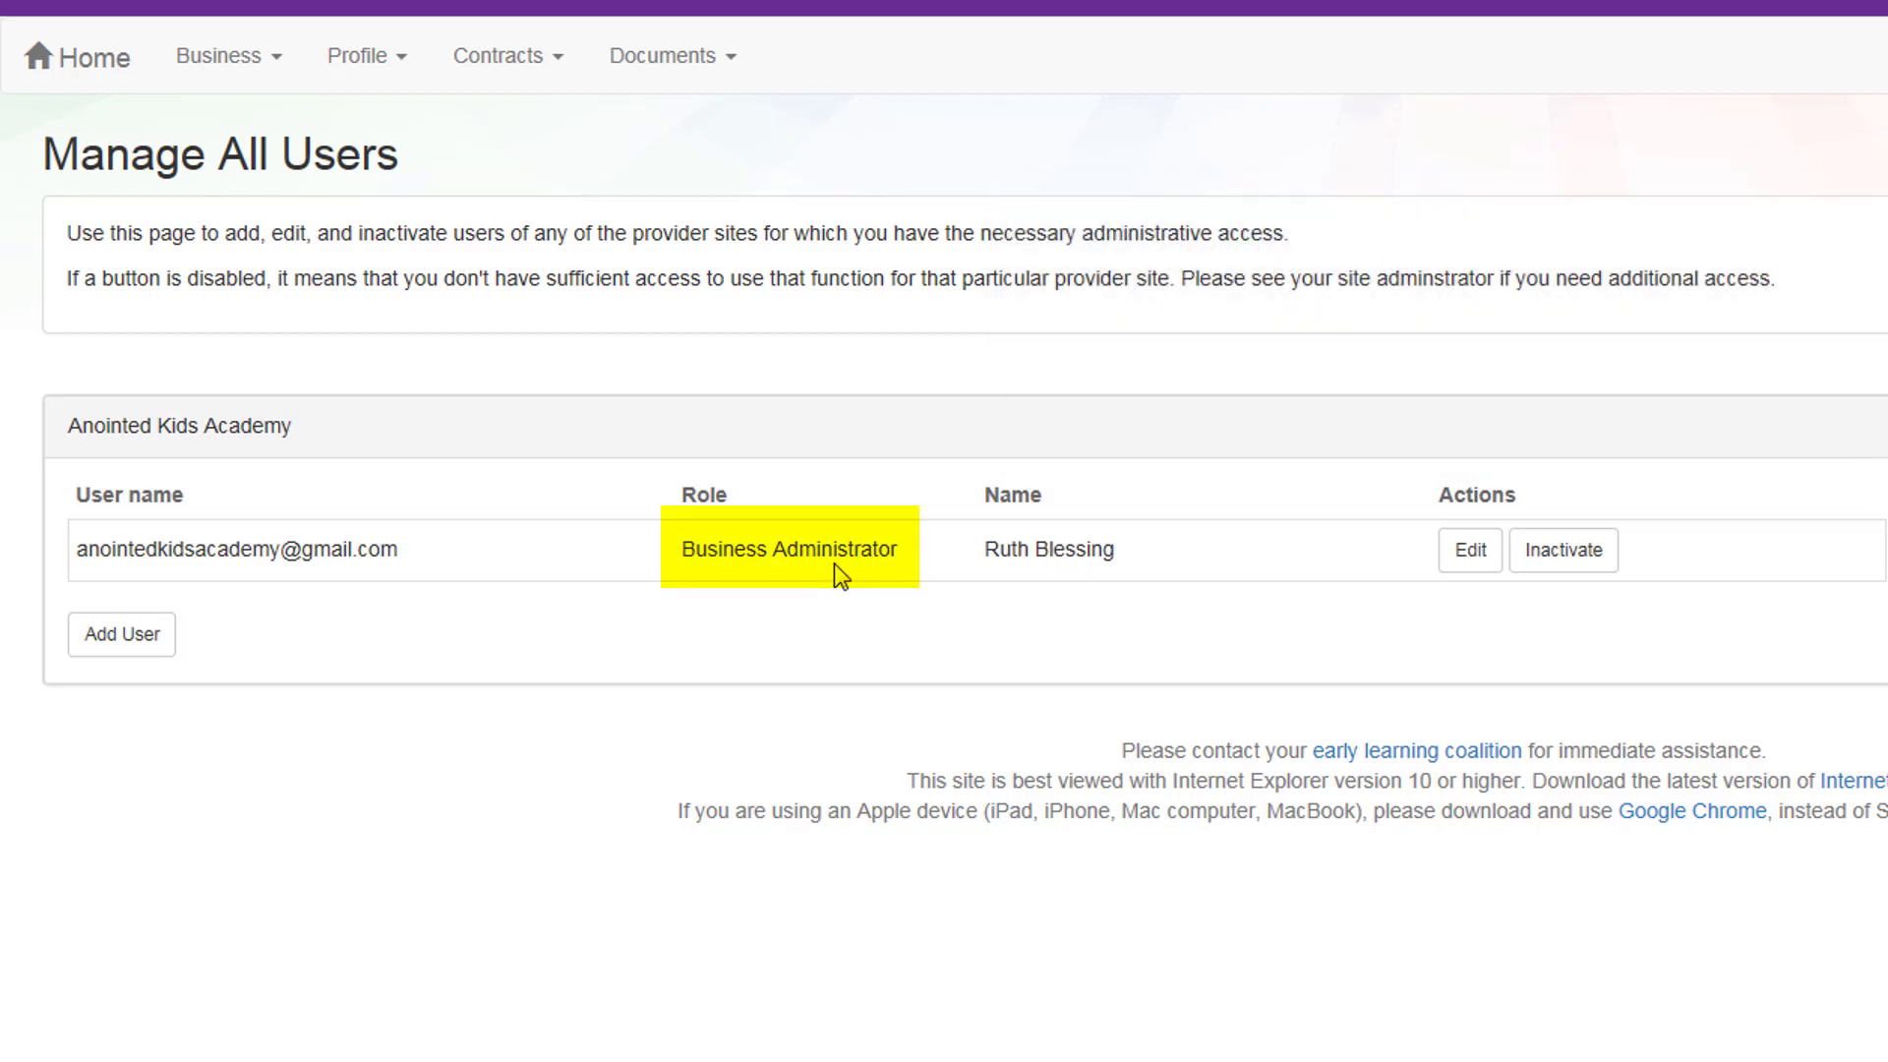
click(85, 71)
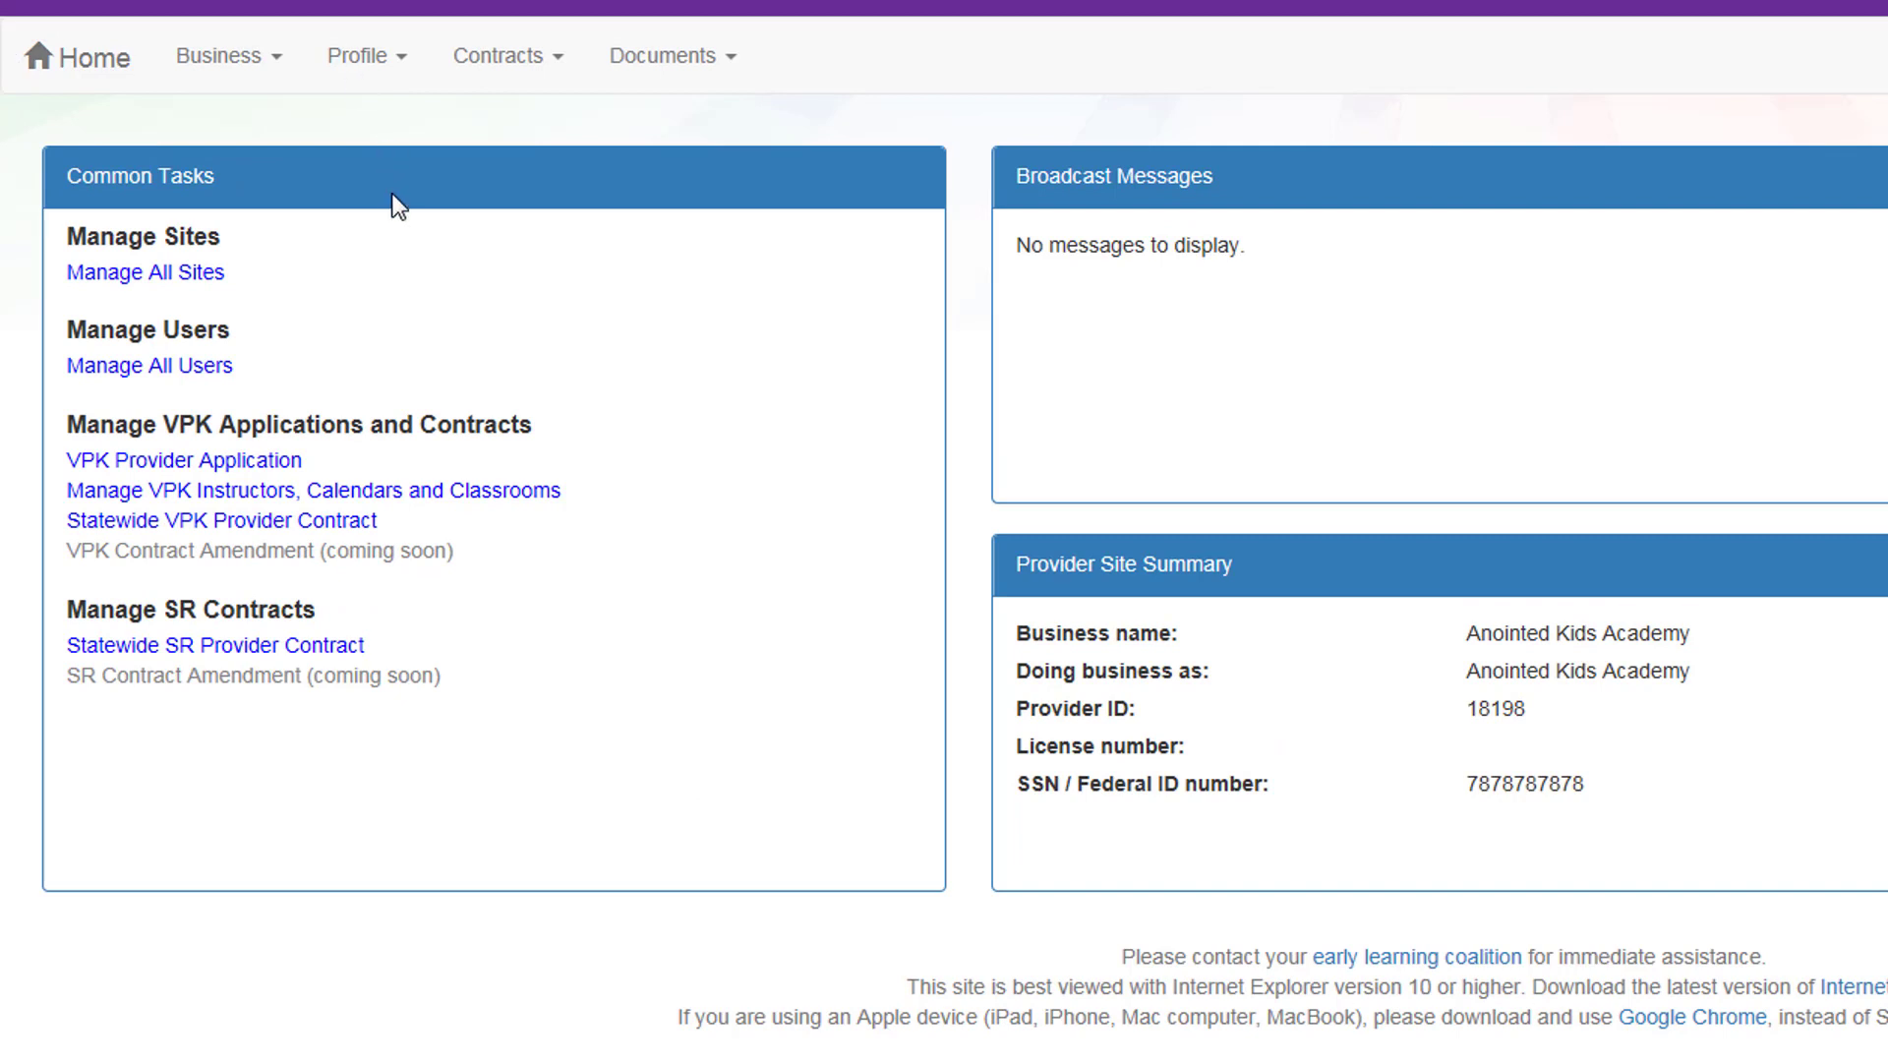
Step: Open the Provider Profile and answer Yes to the child care referral, School Readiness and Health & Safety Inspection questions
click(393, 67)
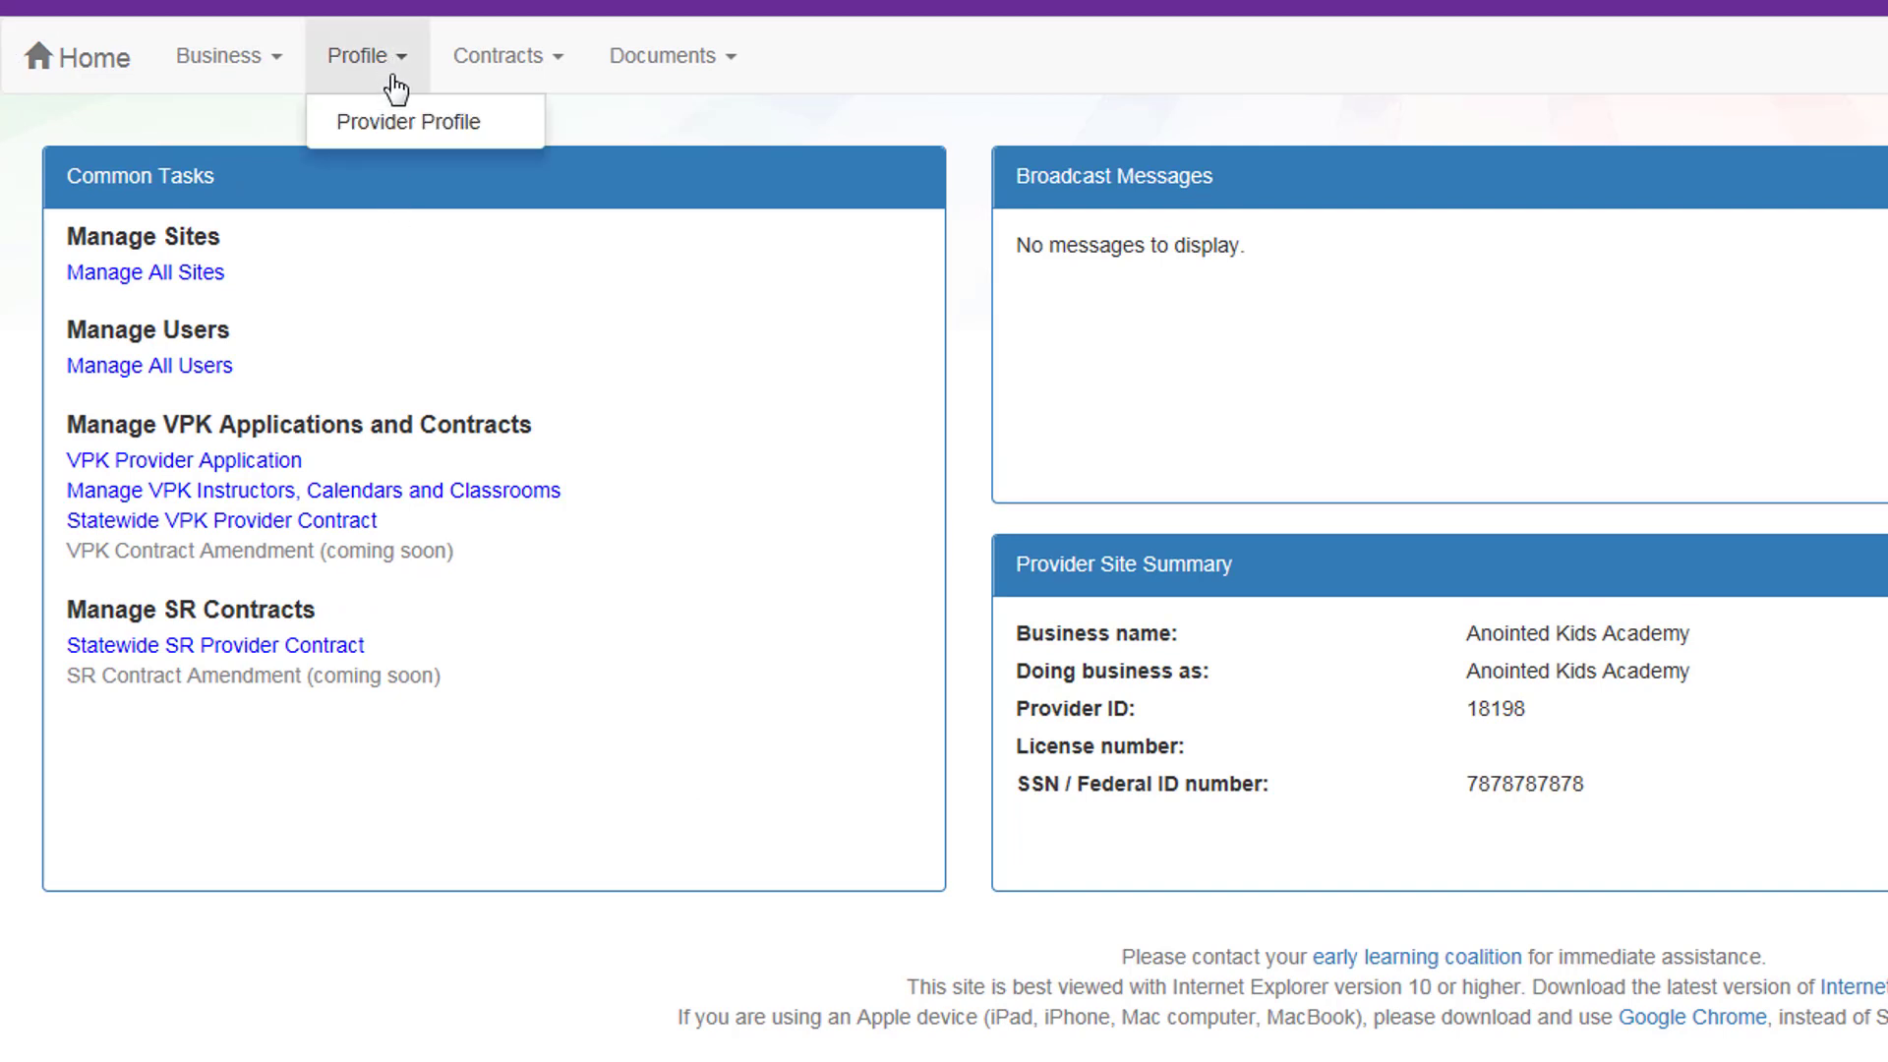
click(394, 124)
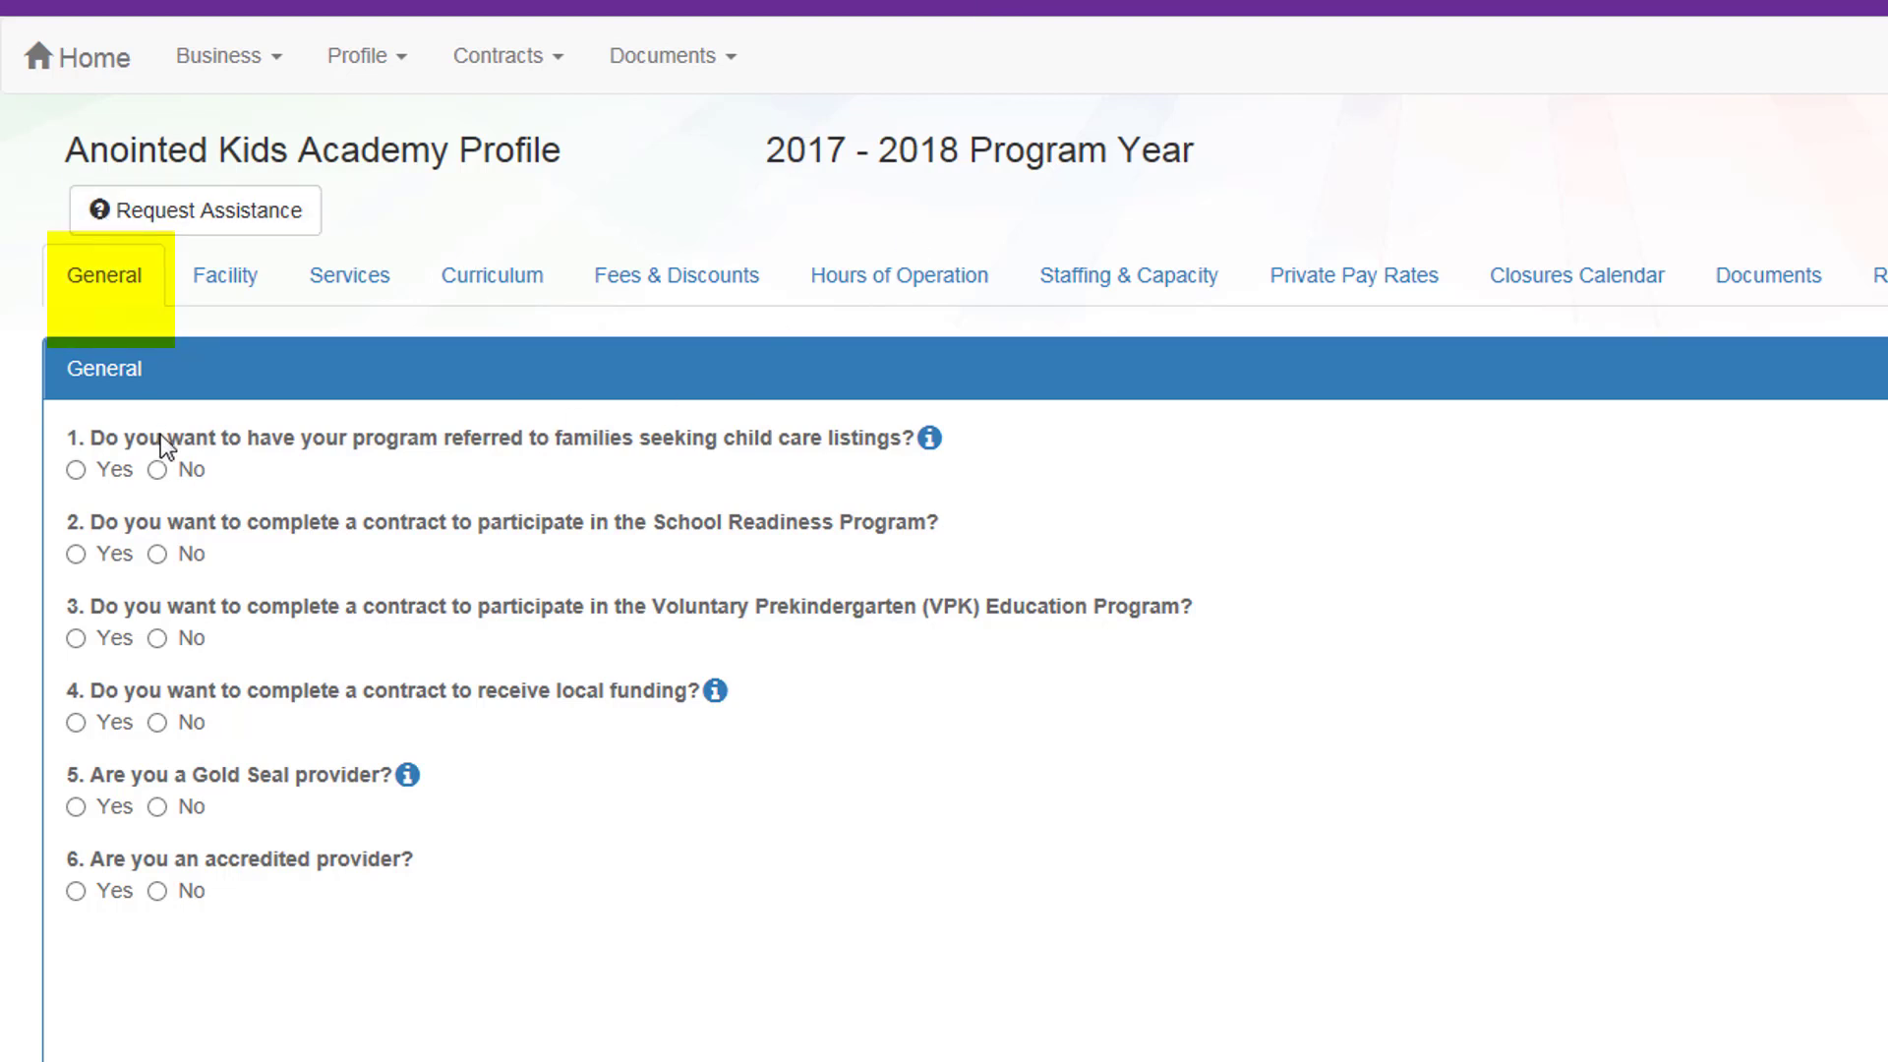
click(76, 471)
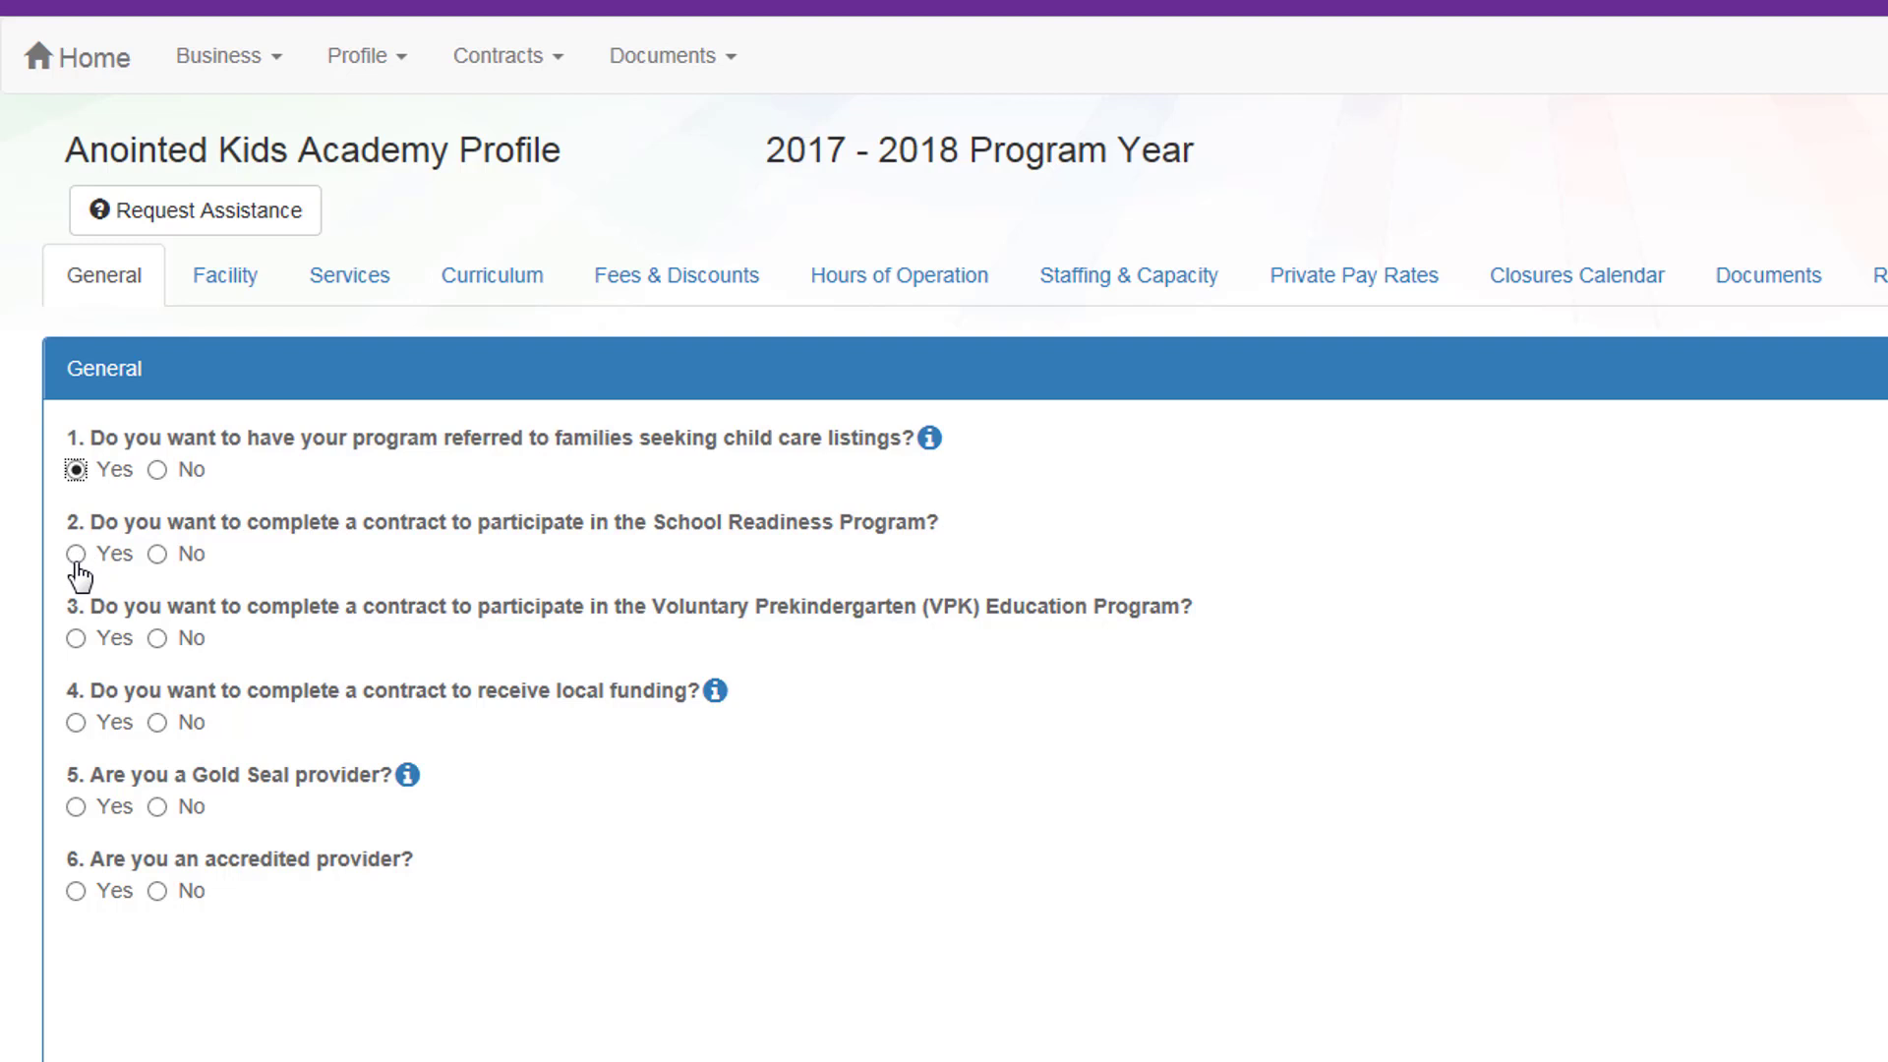
click(76, 555)
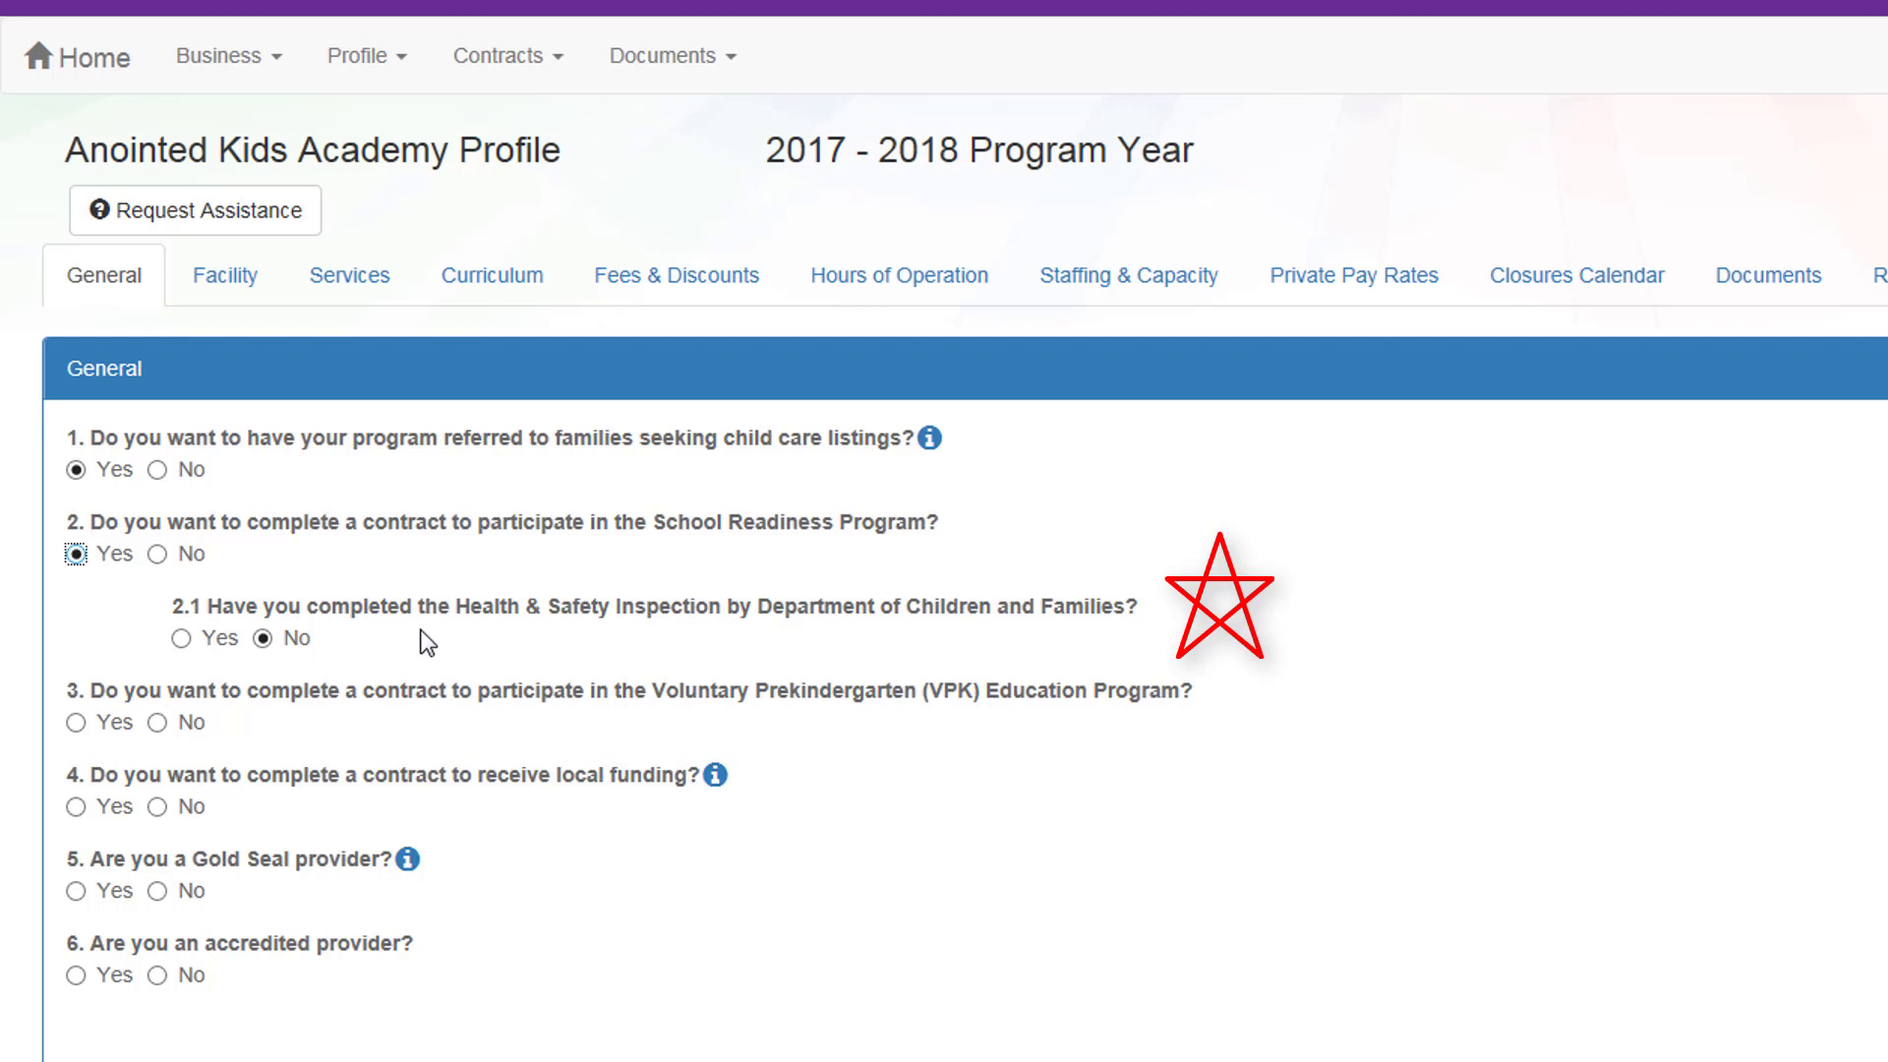
click(182, 640)
Step: Answer Yes to the VPK Education Program question and No to local funding, Gold Seal and accreditation
scroll(72, 492, down, 1)
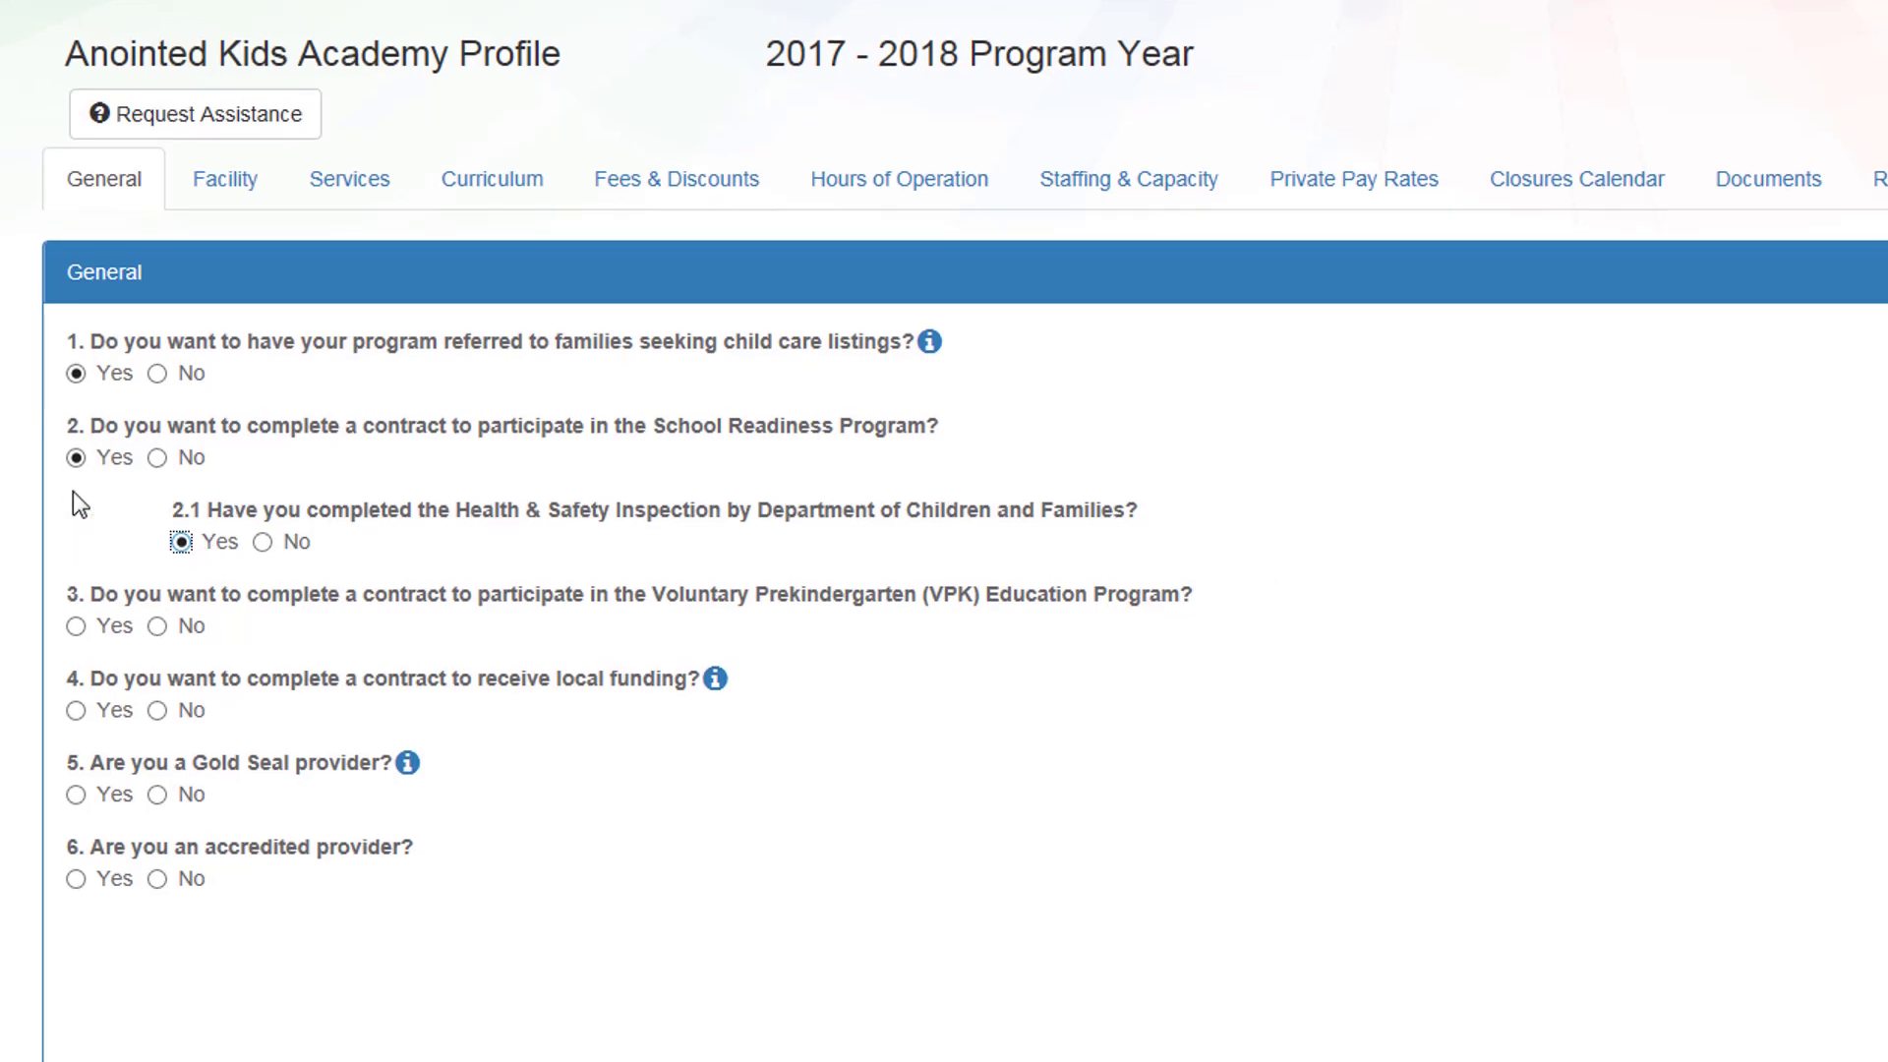
click(77, 627)
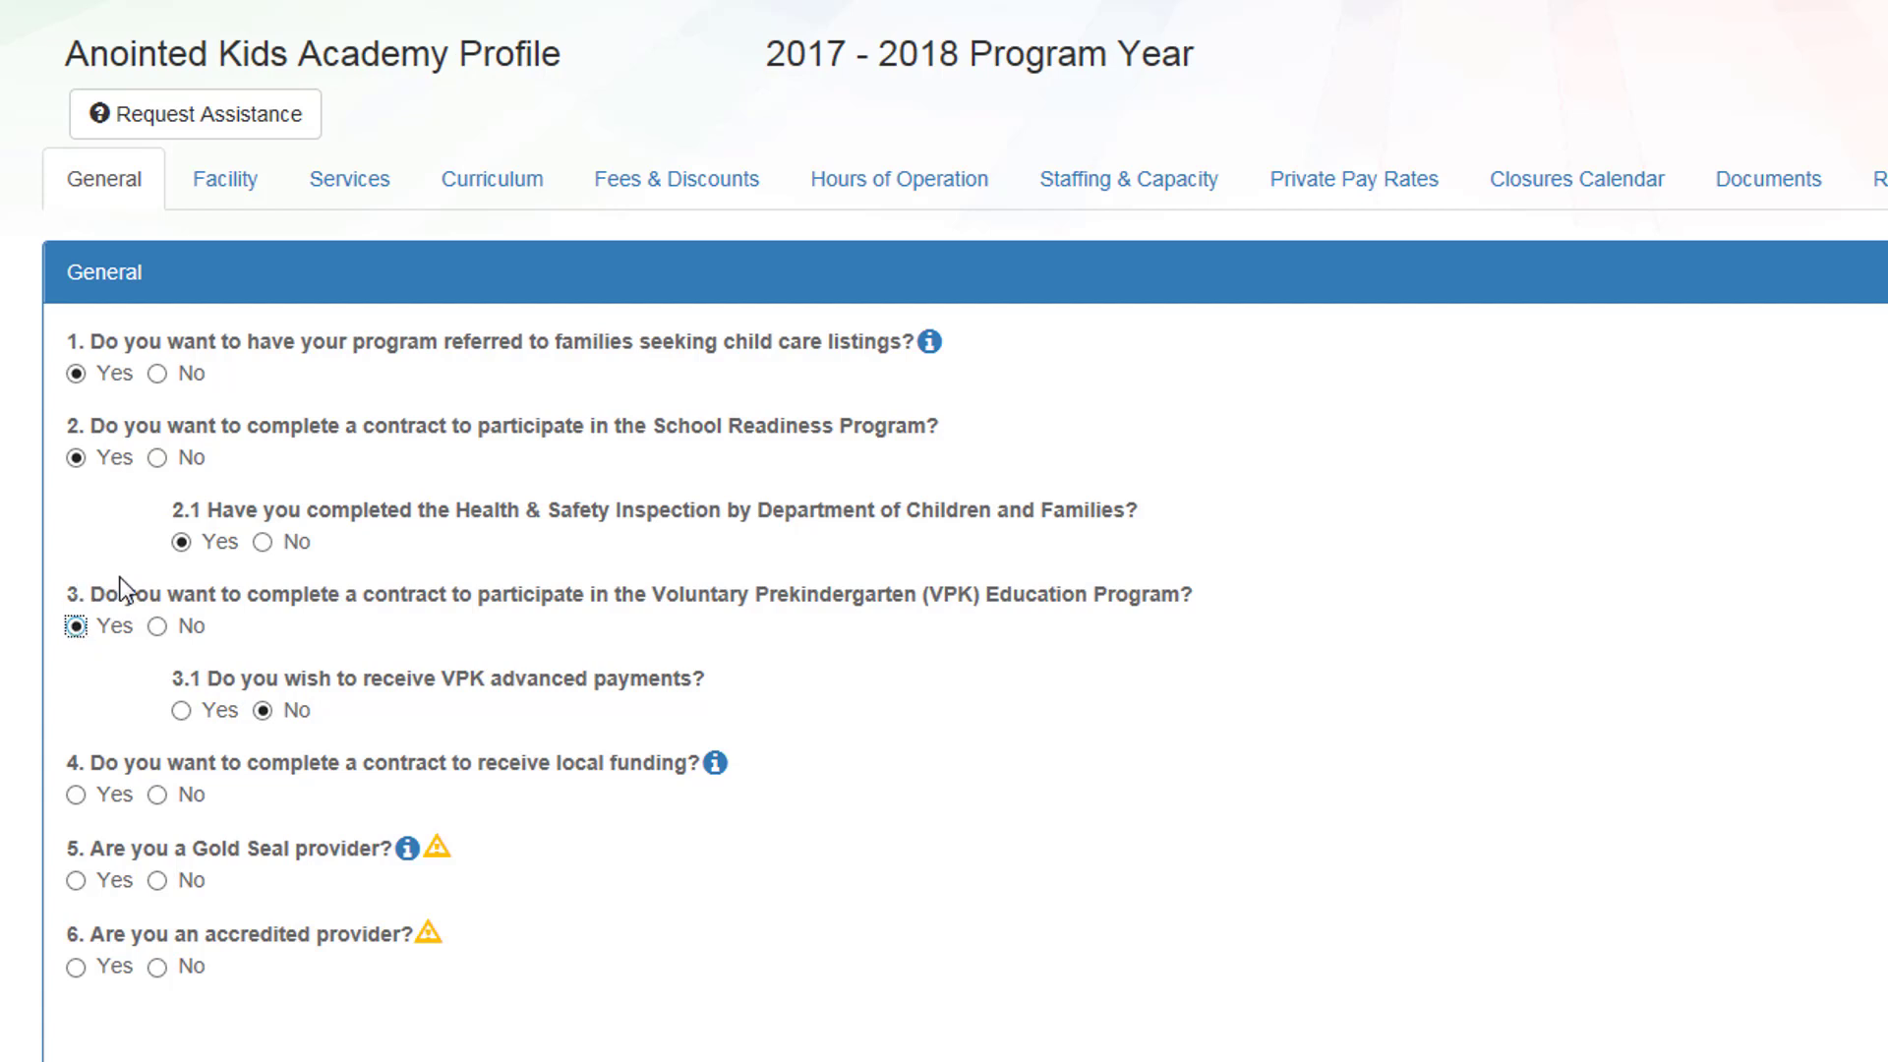
scroll(238, 565, down, 1)
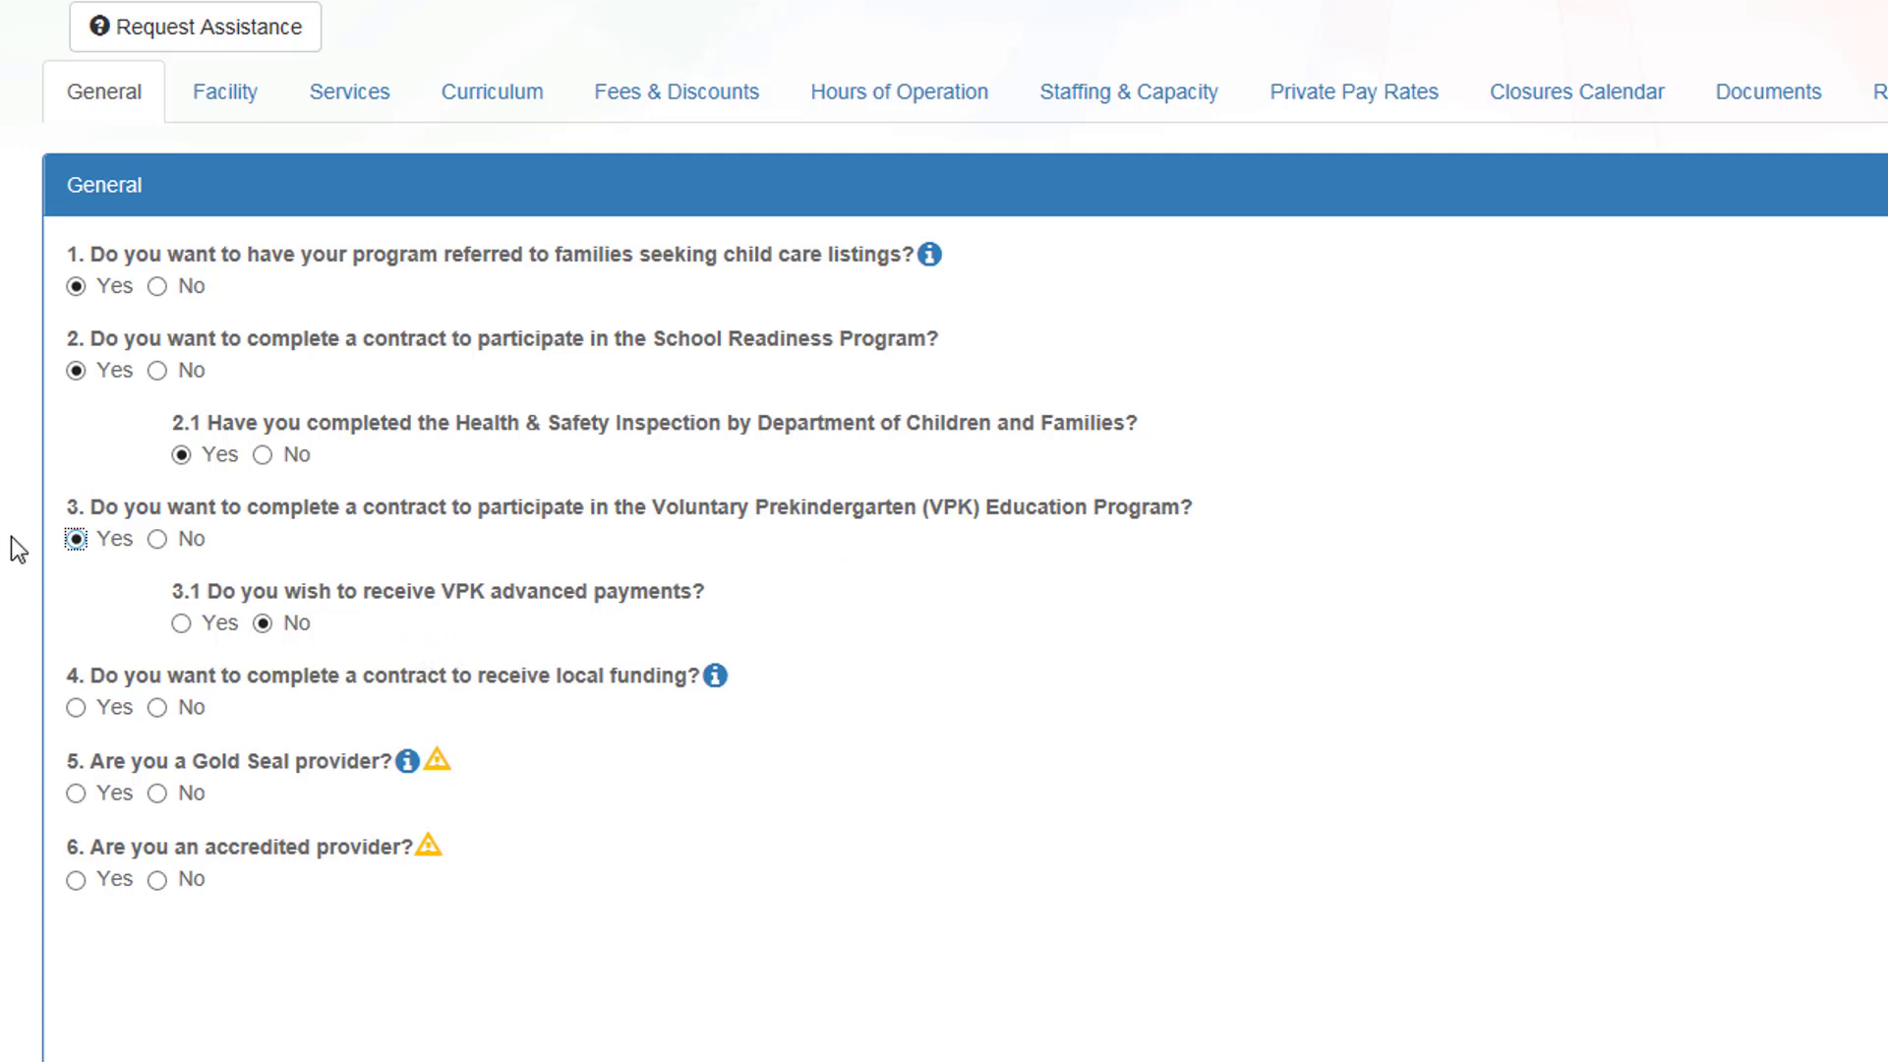
click(163, 714)
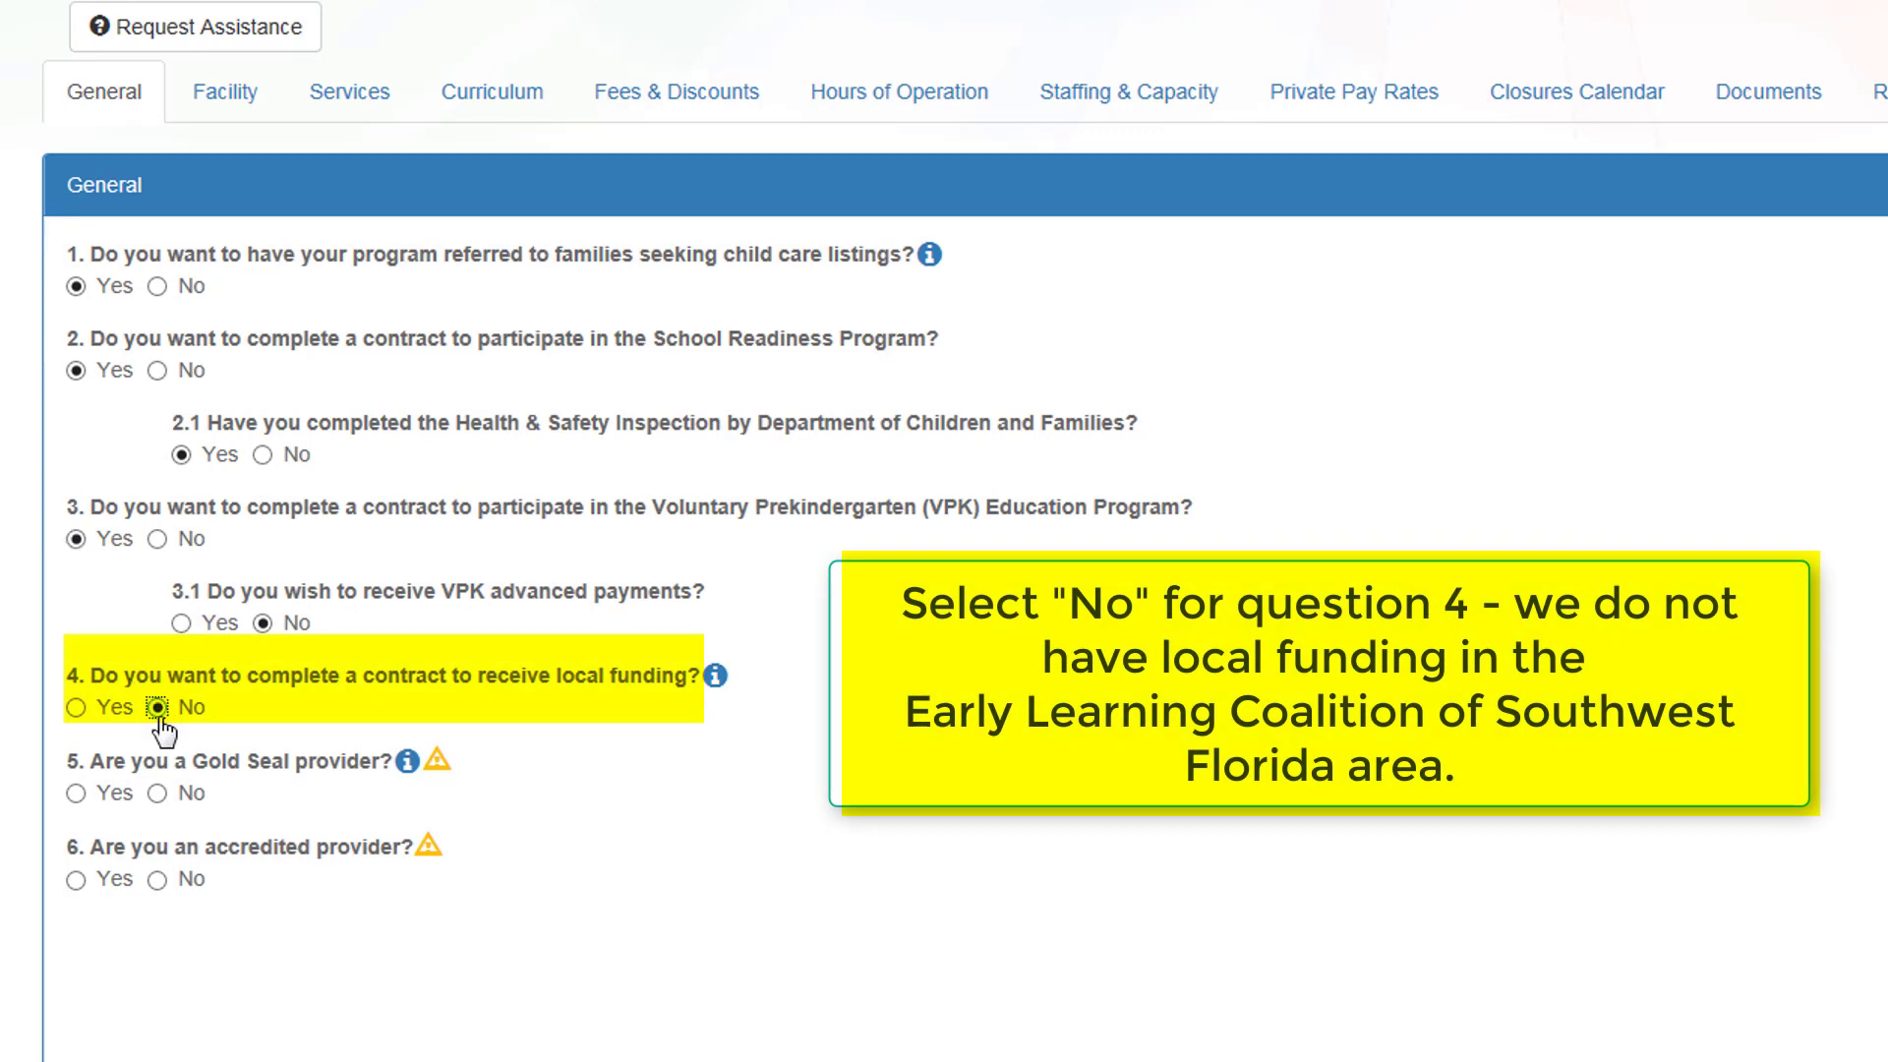
click(158, 794)
click(158, 879)
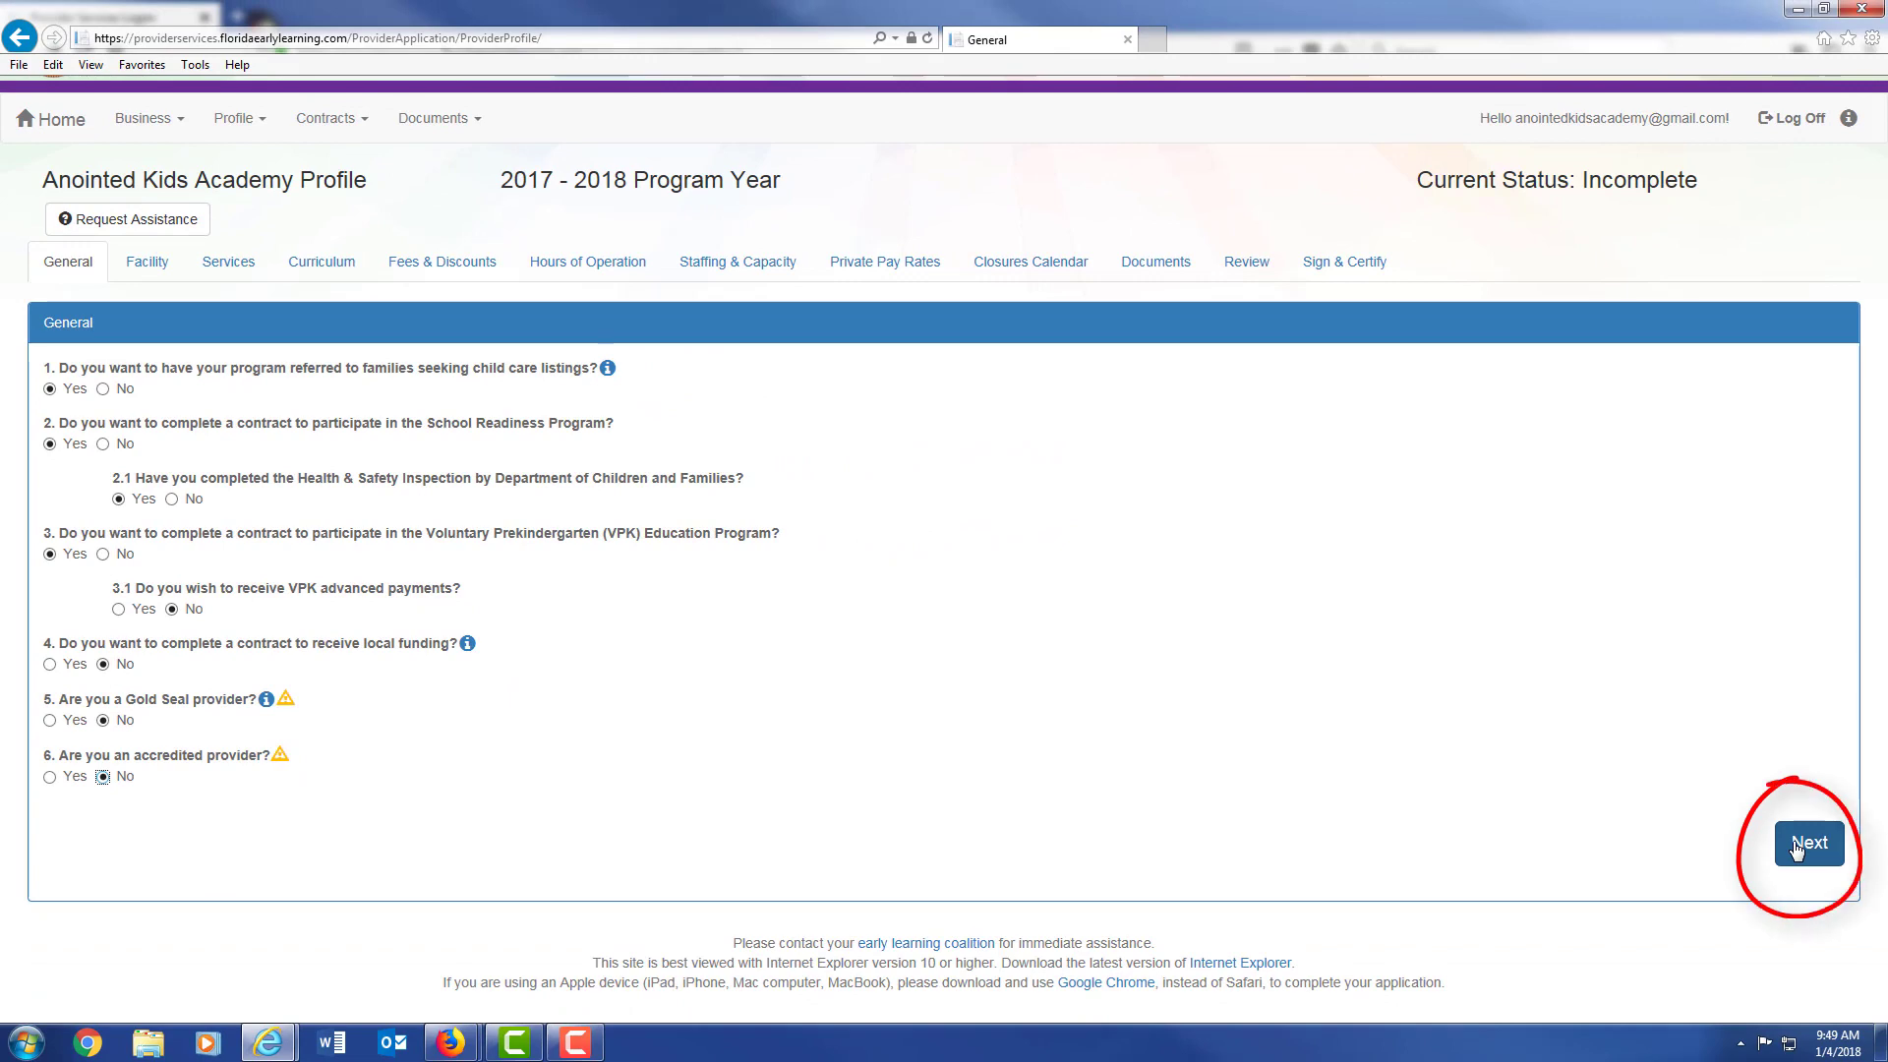
Step: Go to the Facility section and enter the facility telephone number with Land Line phone type
click(1795, 847)
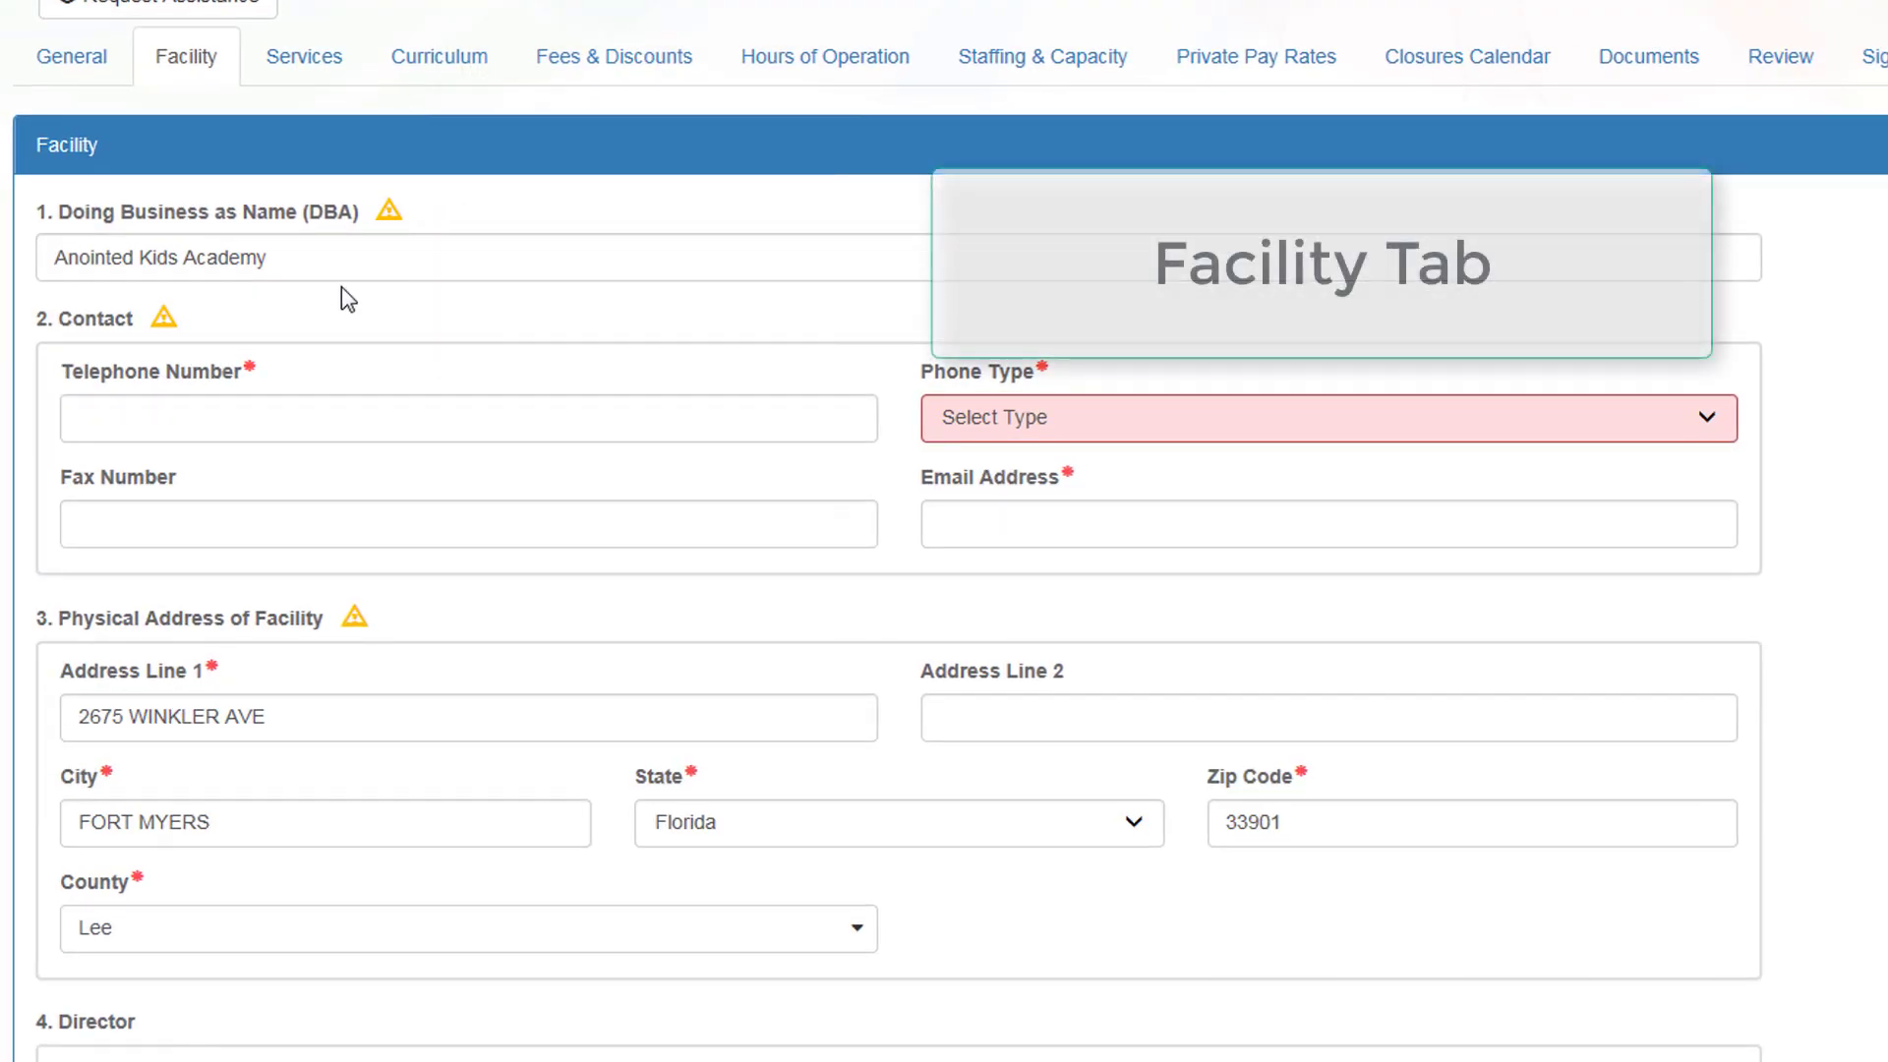
scroll(348, 300, down, 2)
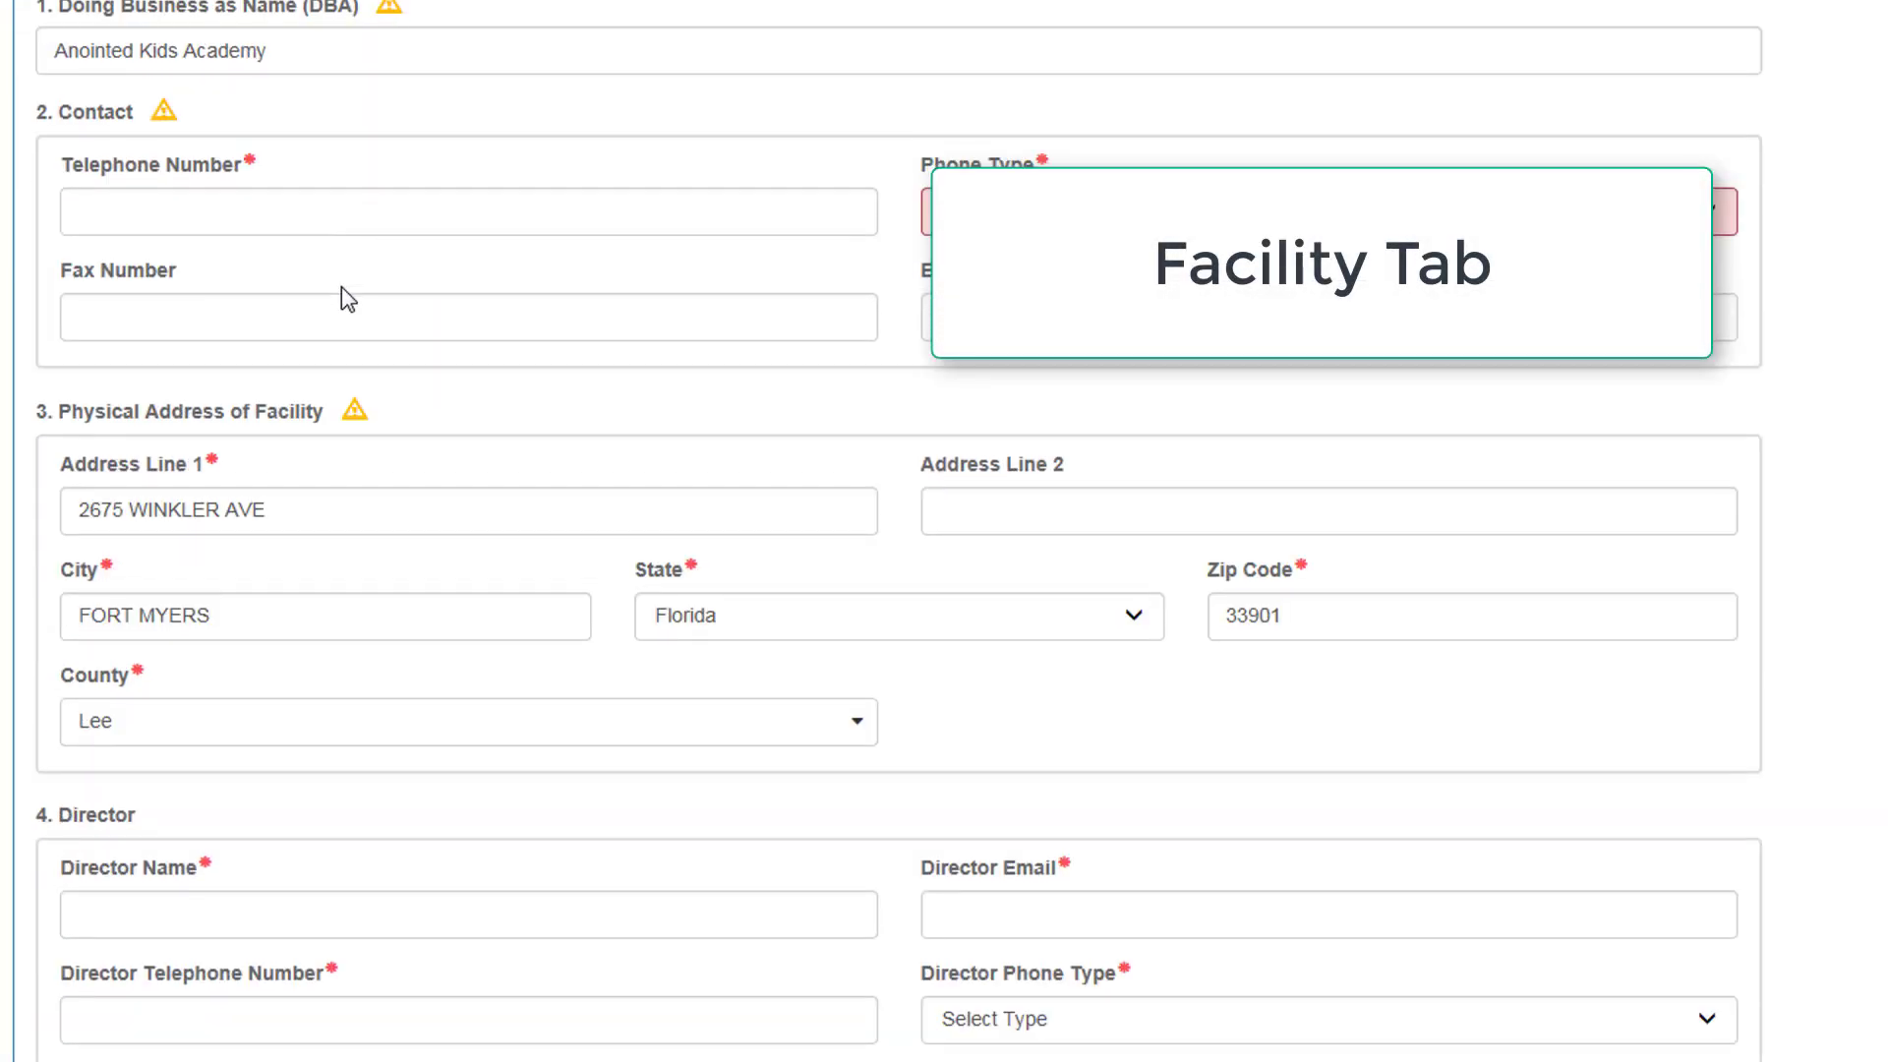
click(368, 207)
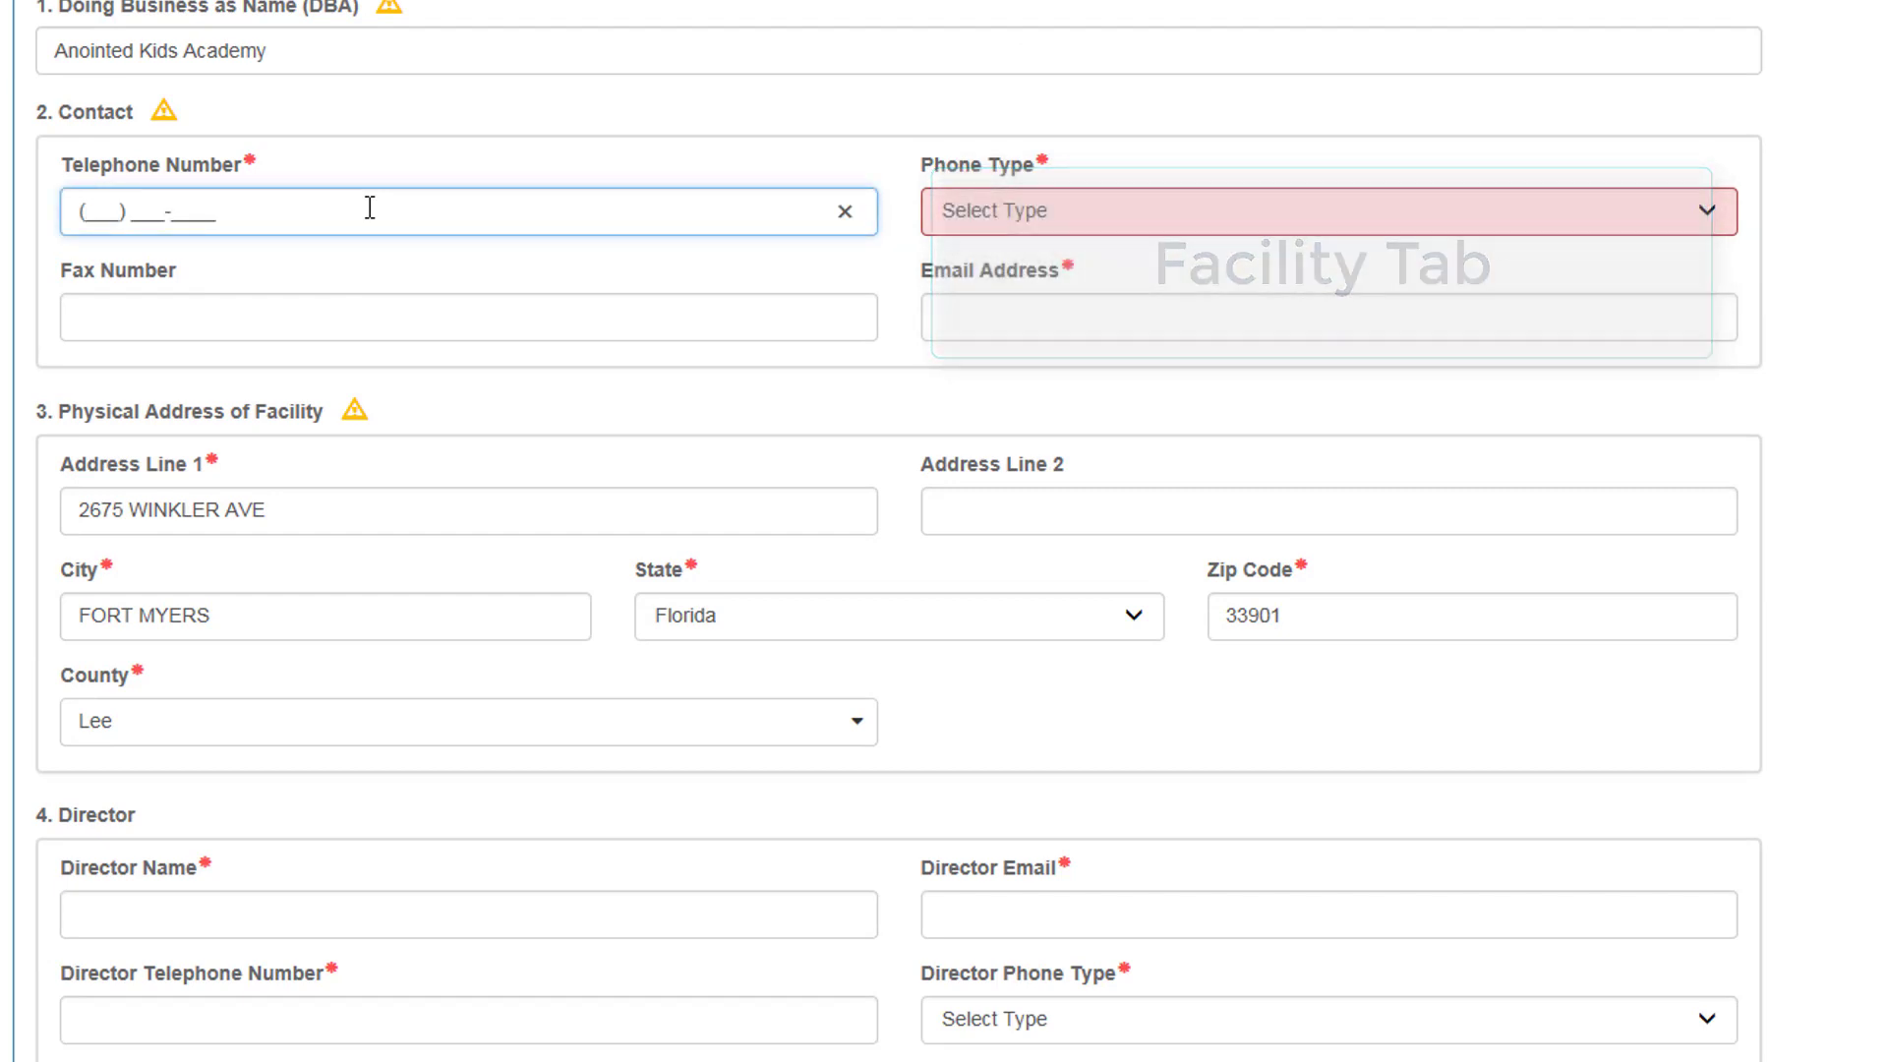
key(Tab)
click(1022, 211)
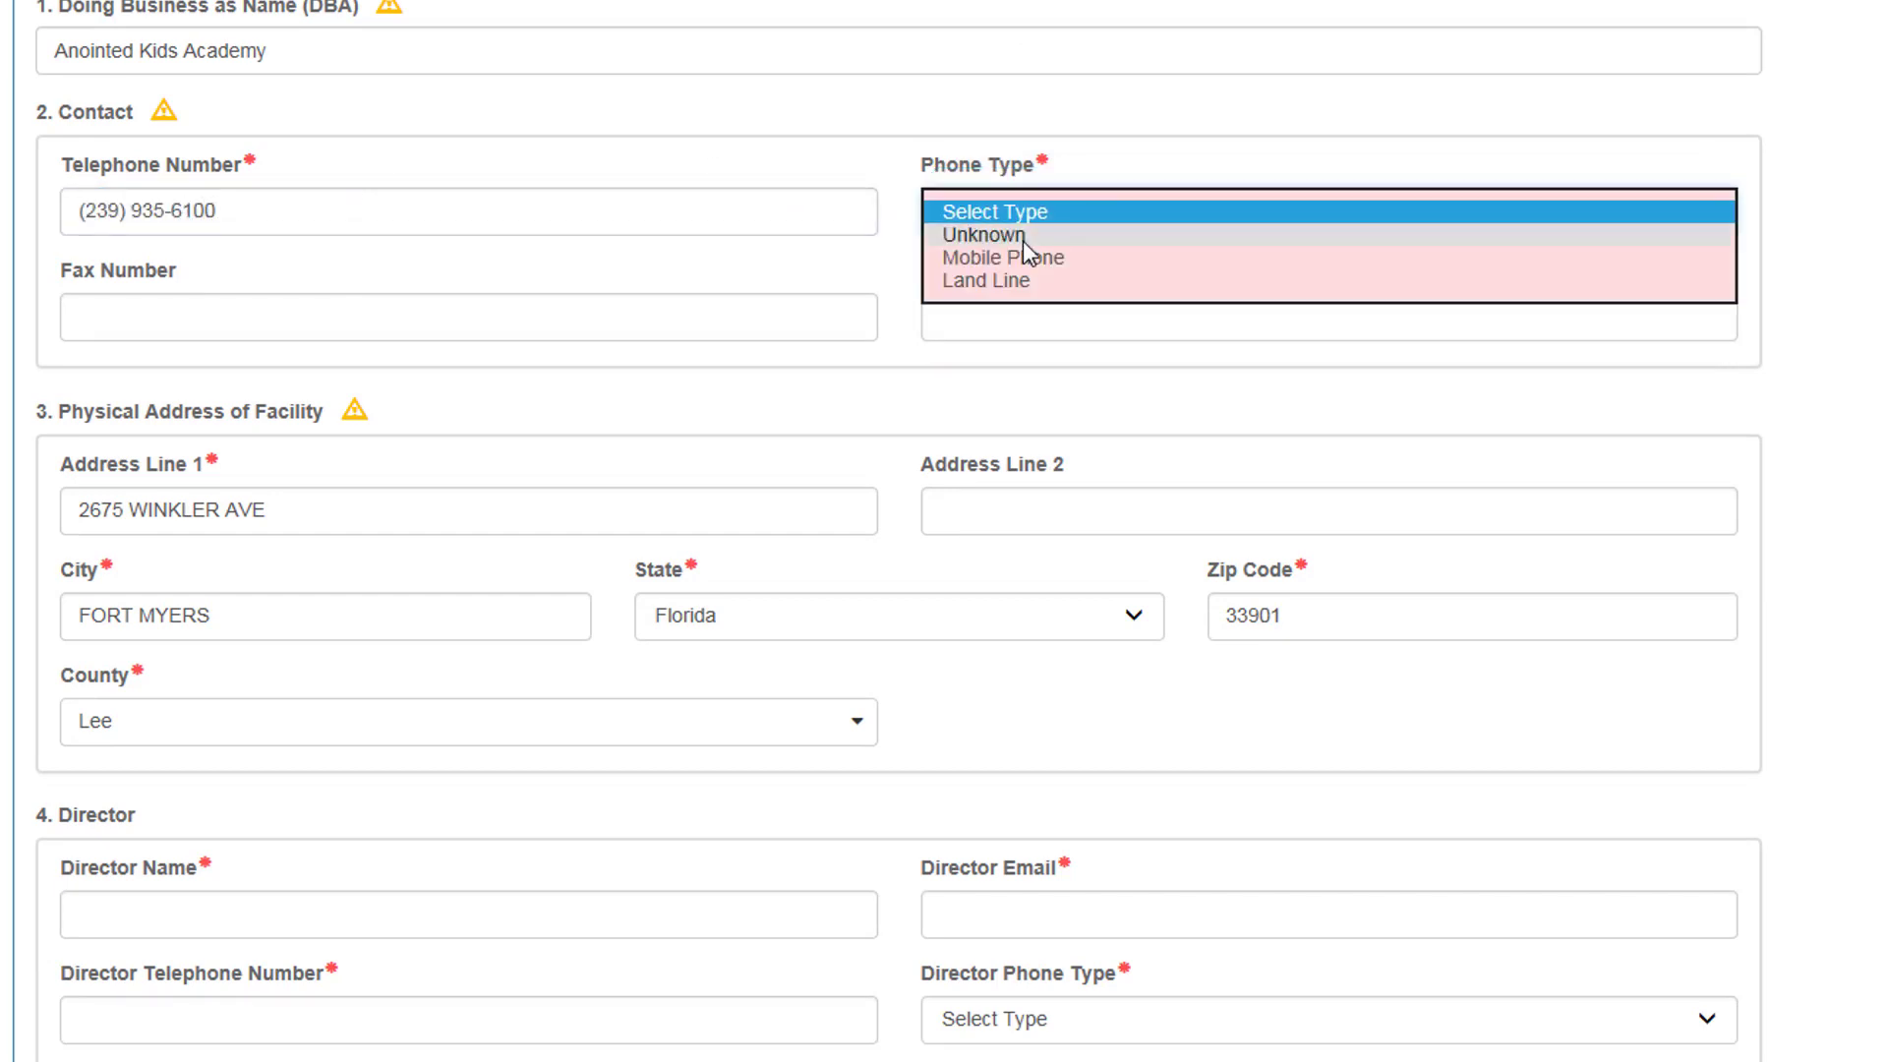
click(1013, 280)
Step: Fill in the facility contact e-mail address
click(990, 315)
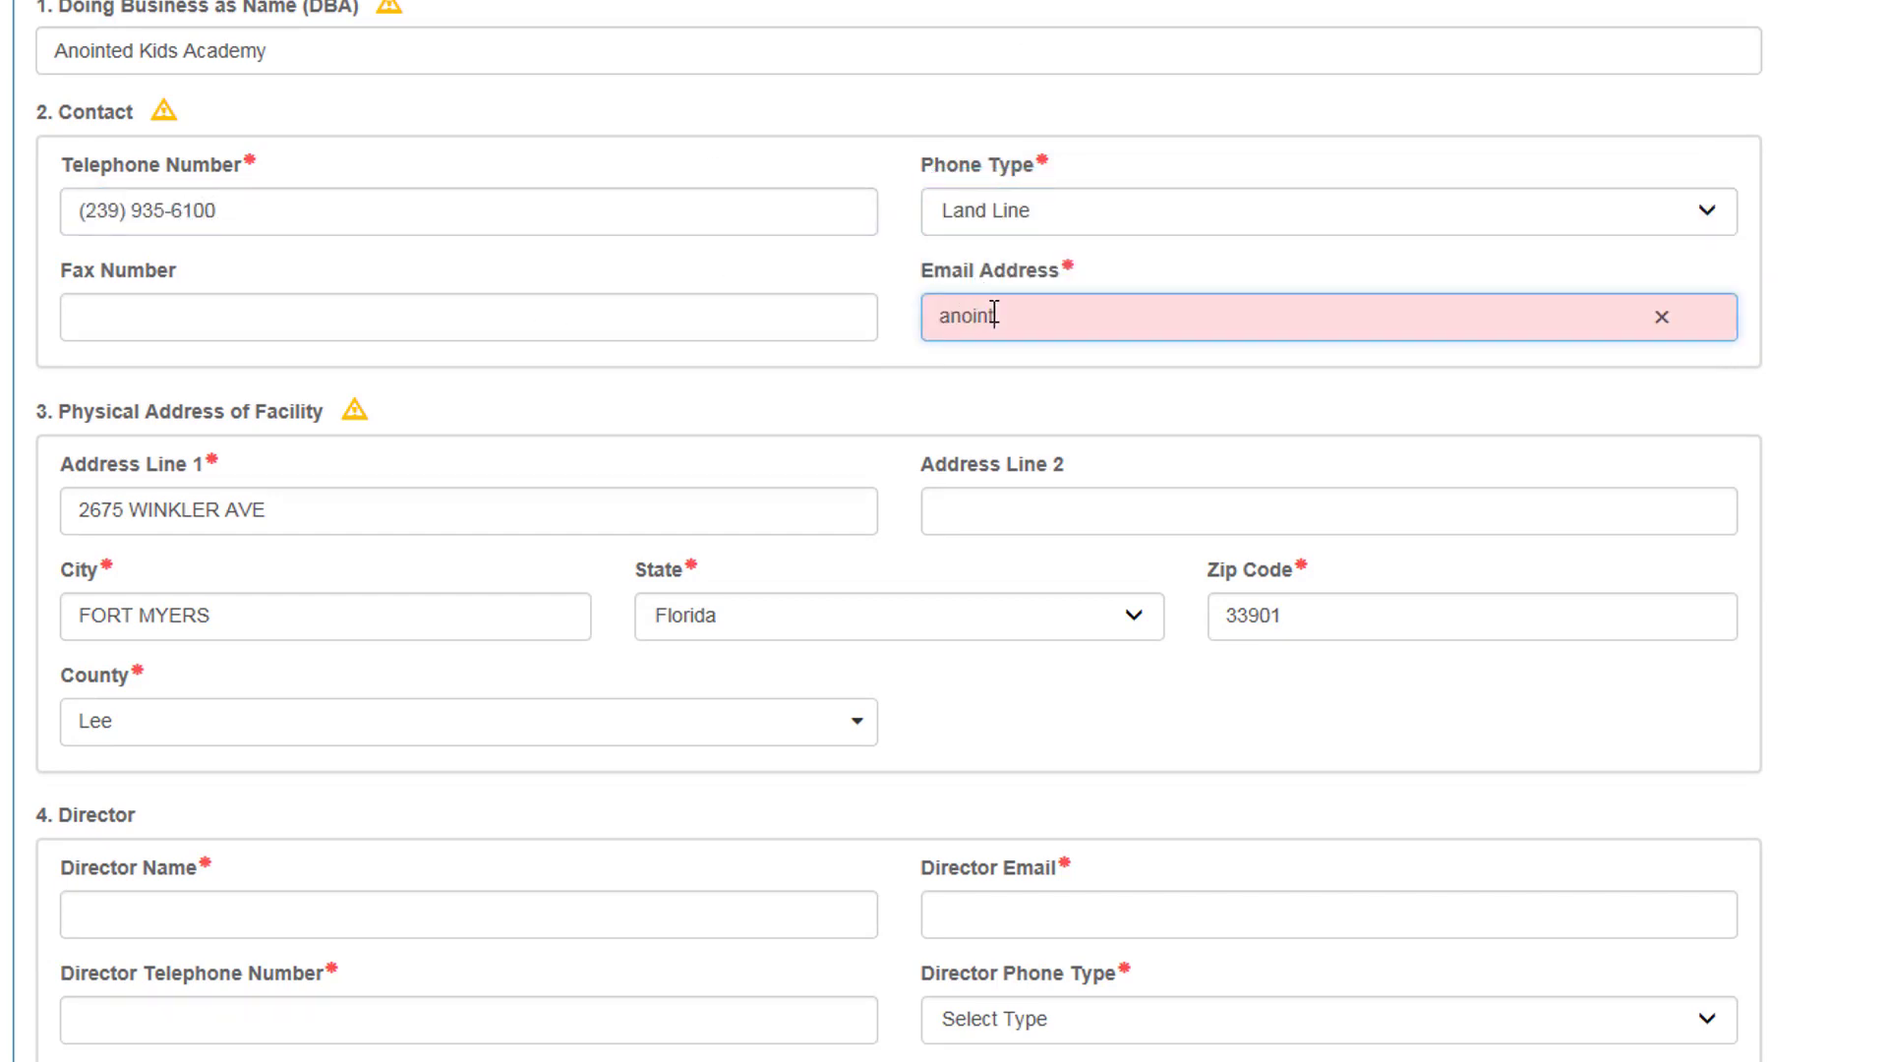
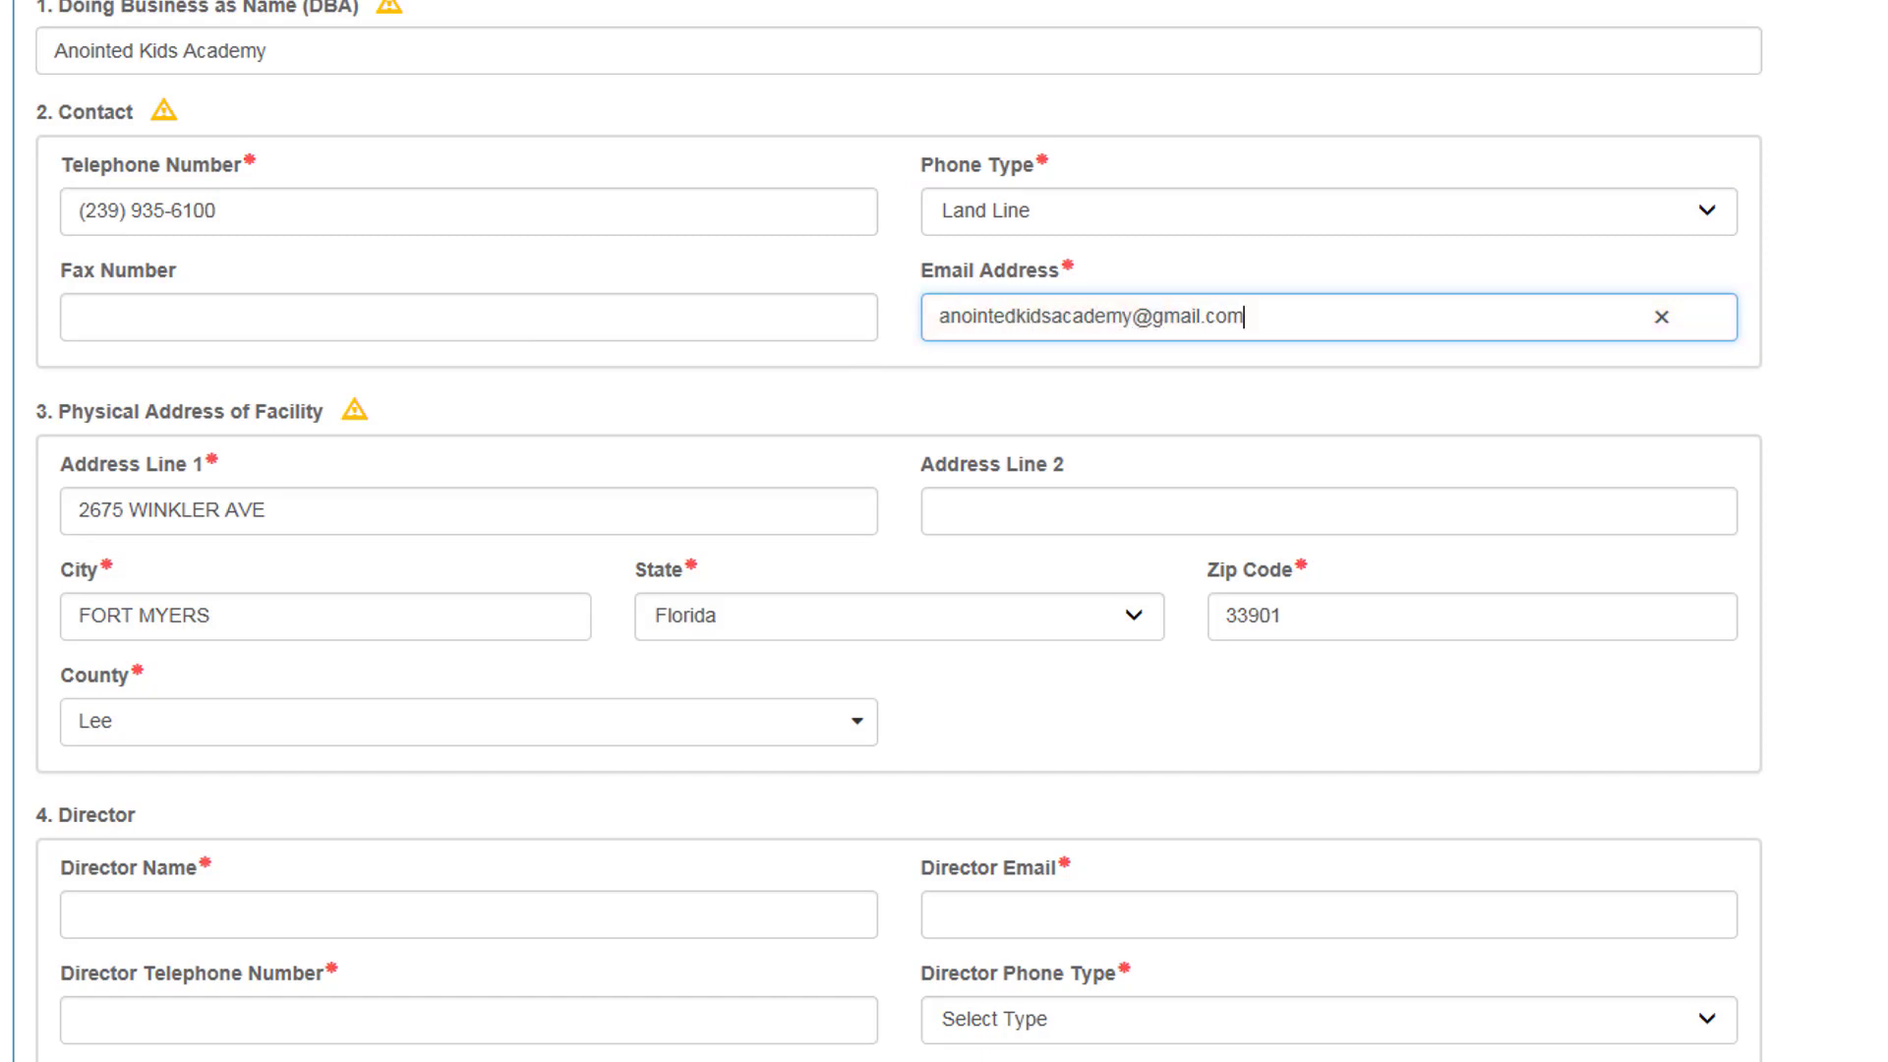
click(366, 510)
scroll(367, 511, down, 4)
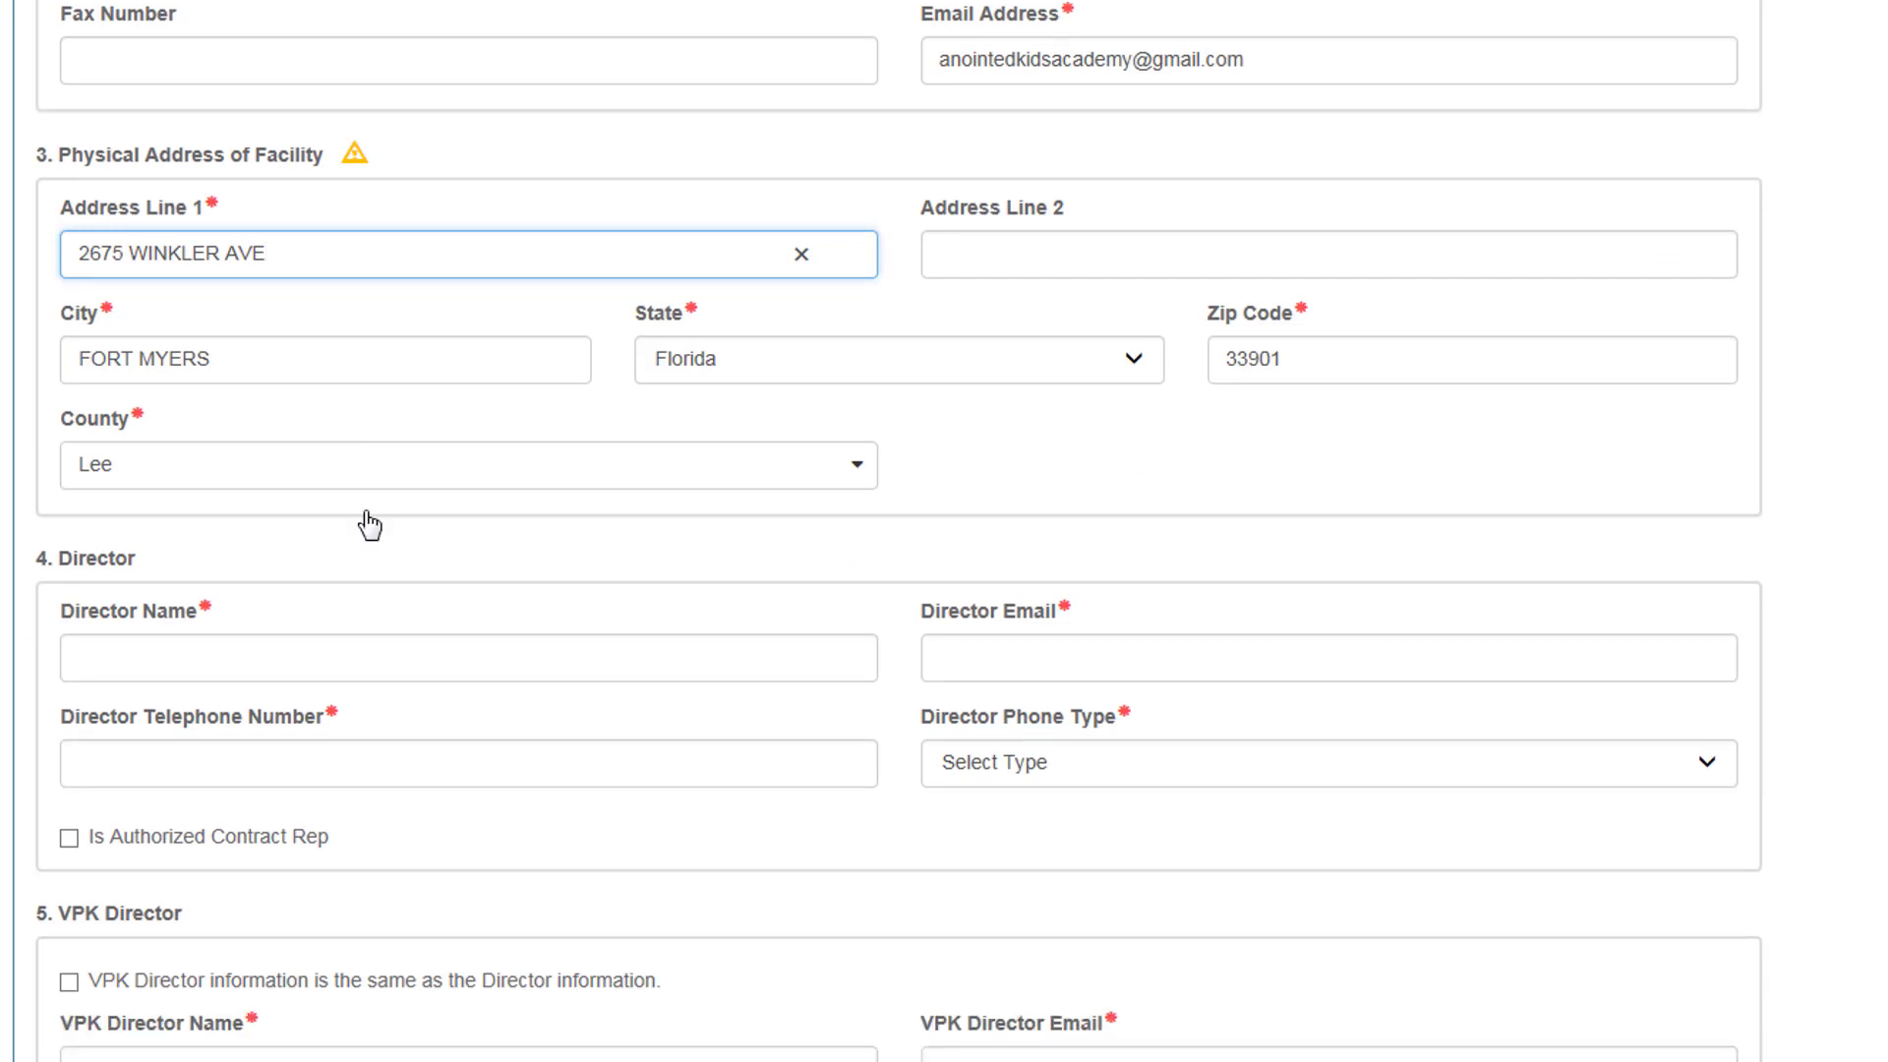
scroll(368, 521, down, 4)
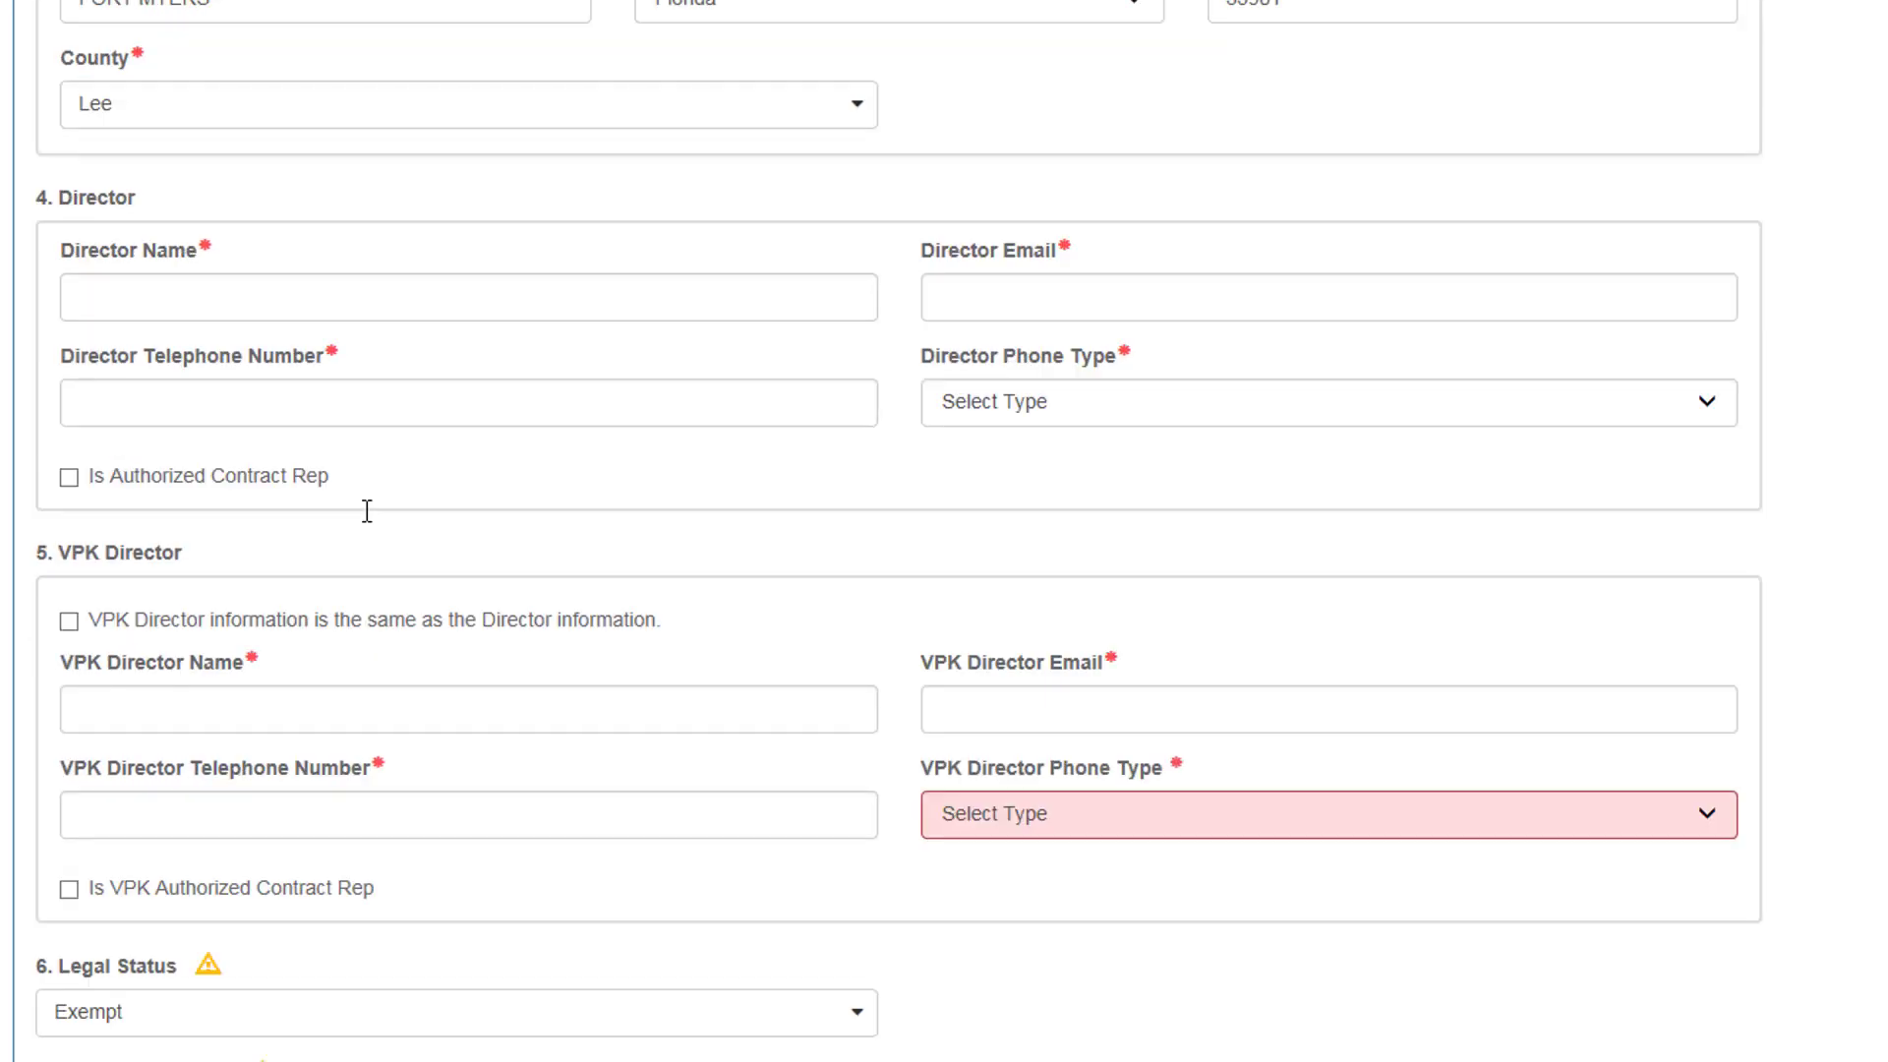
Step: Enter the director's full name and e-mail address
click(385, 99)
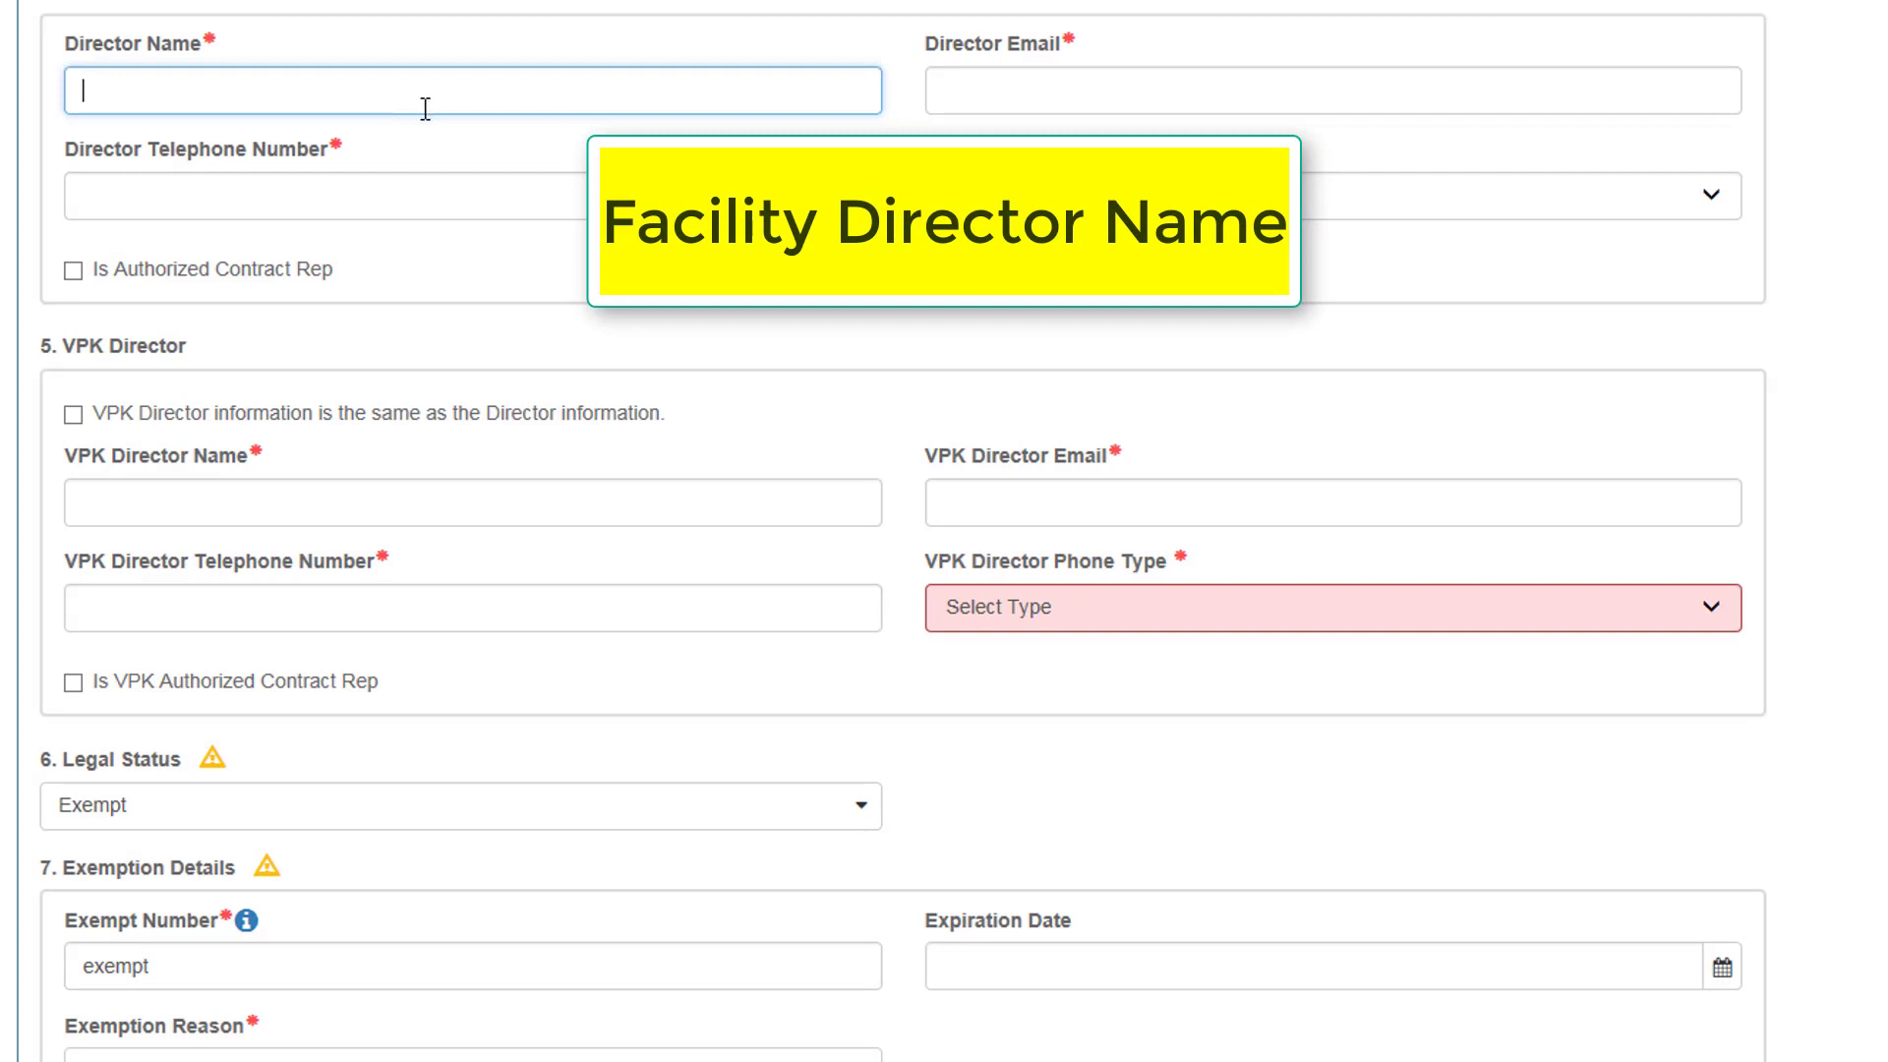
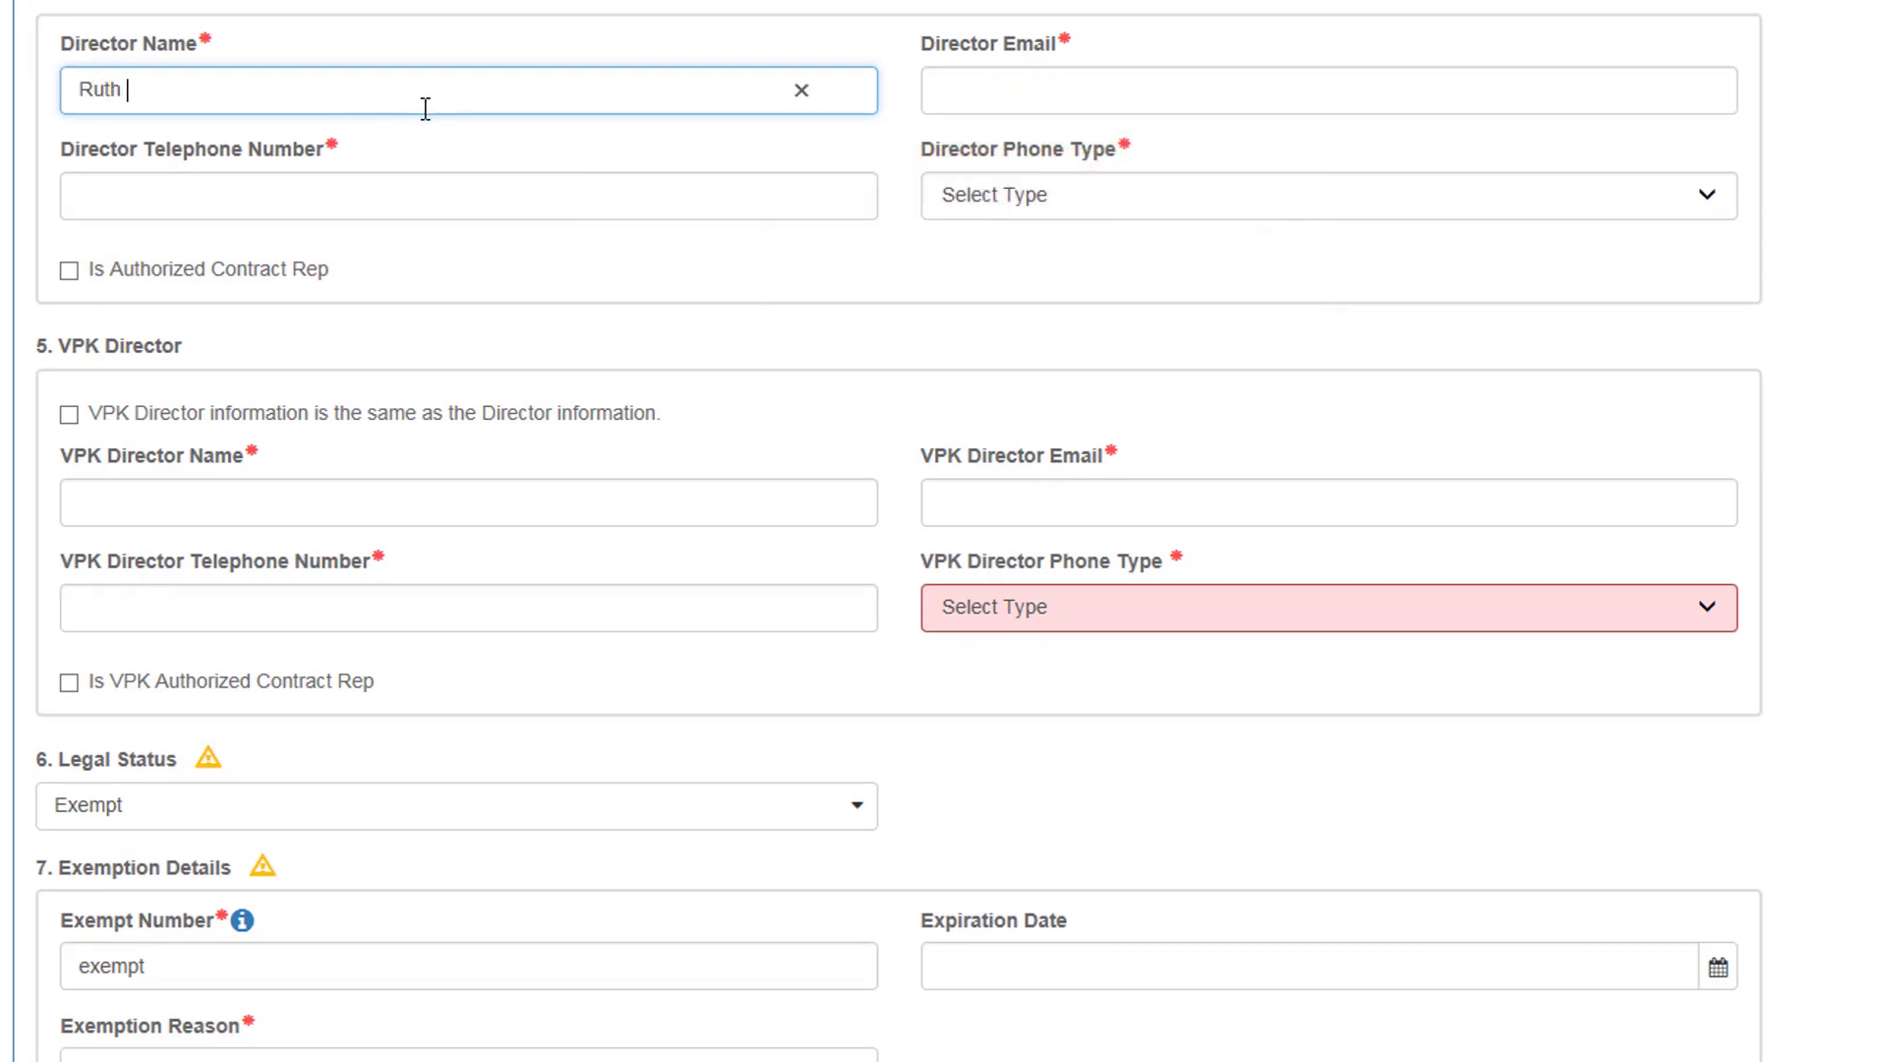
click(1073, 90)
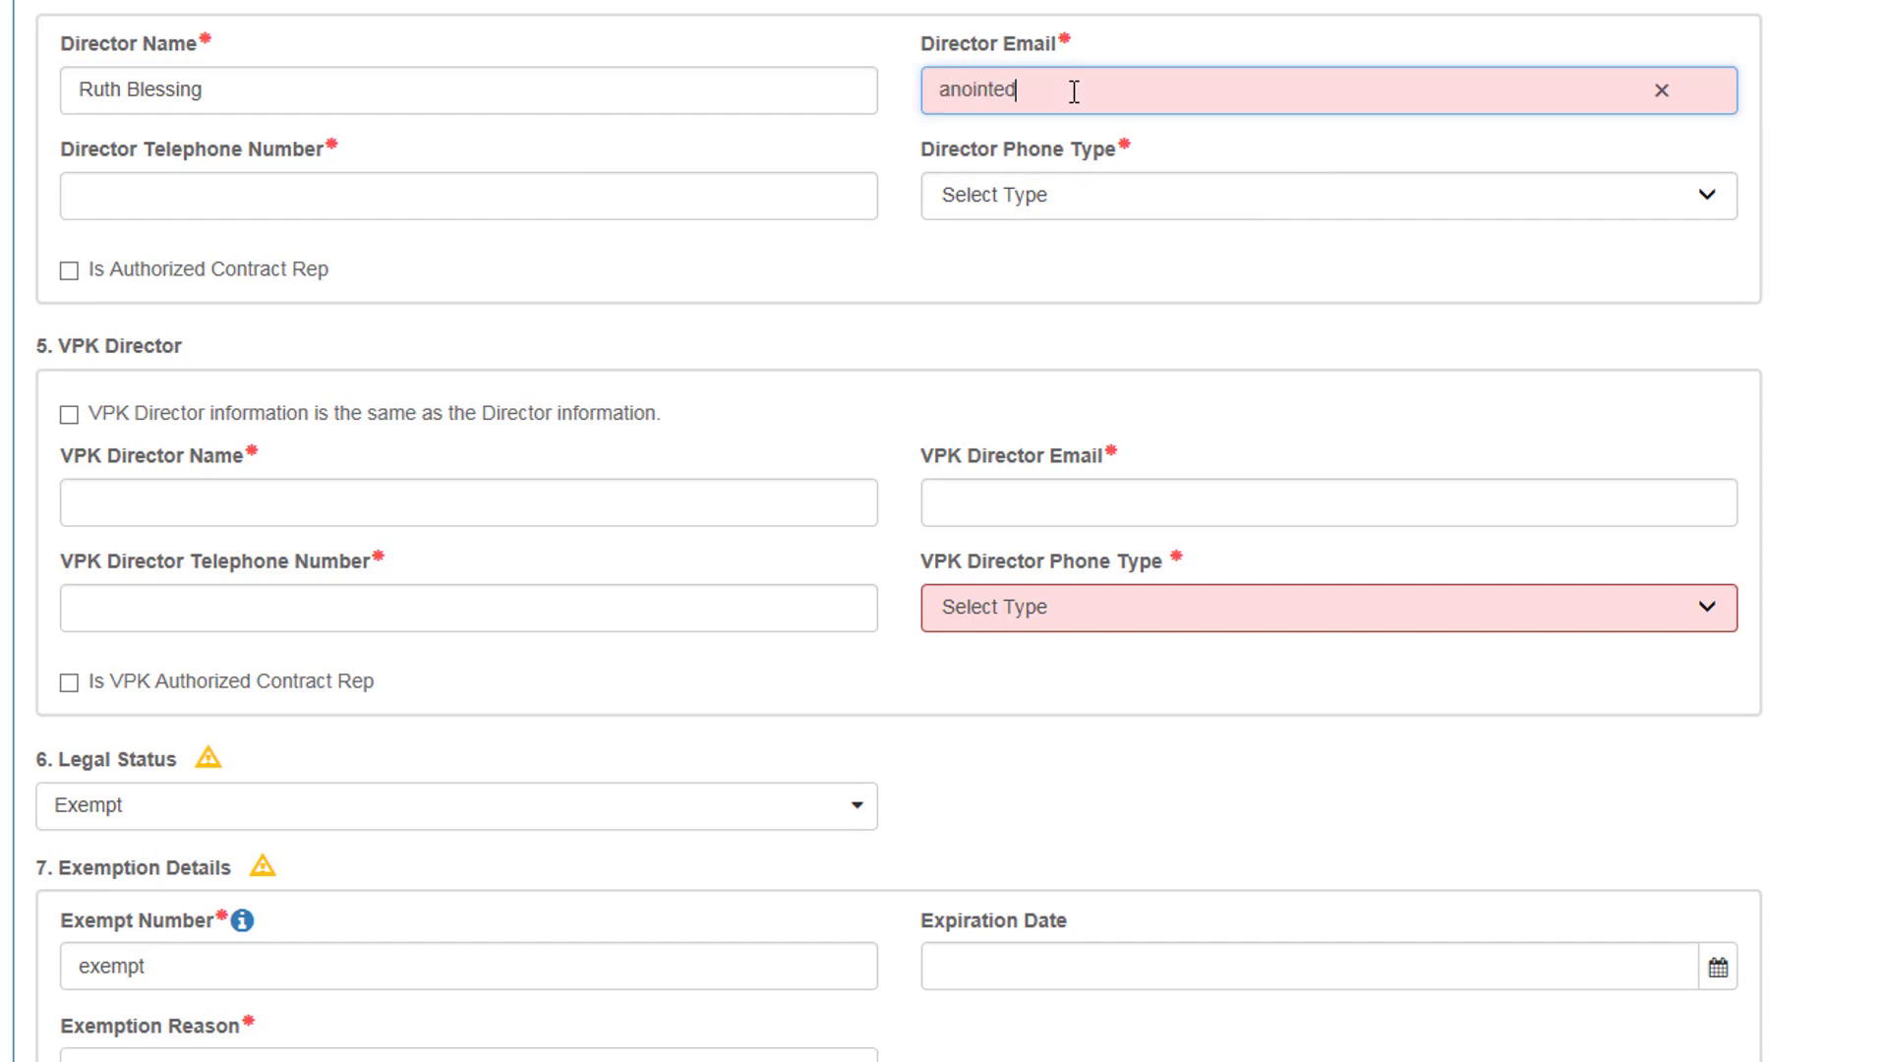
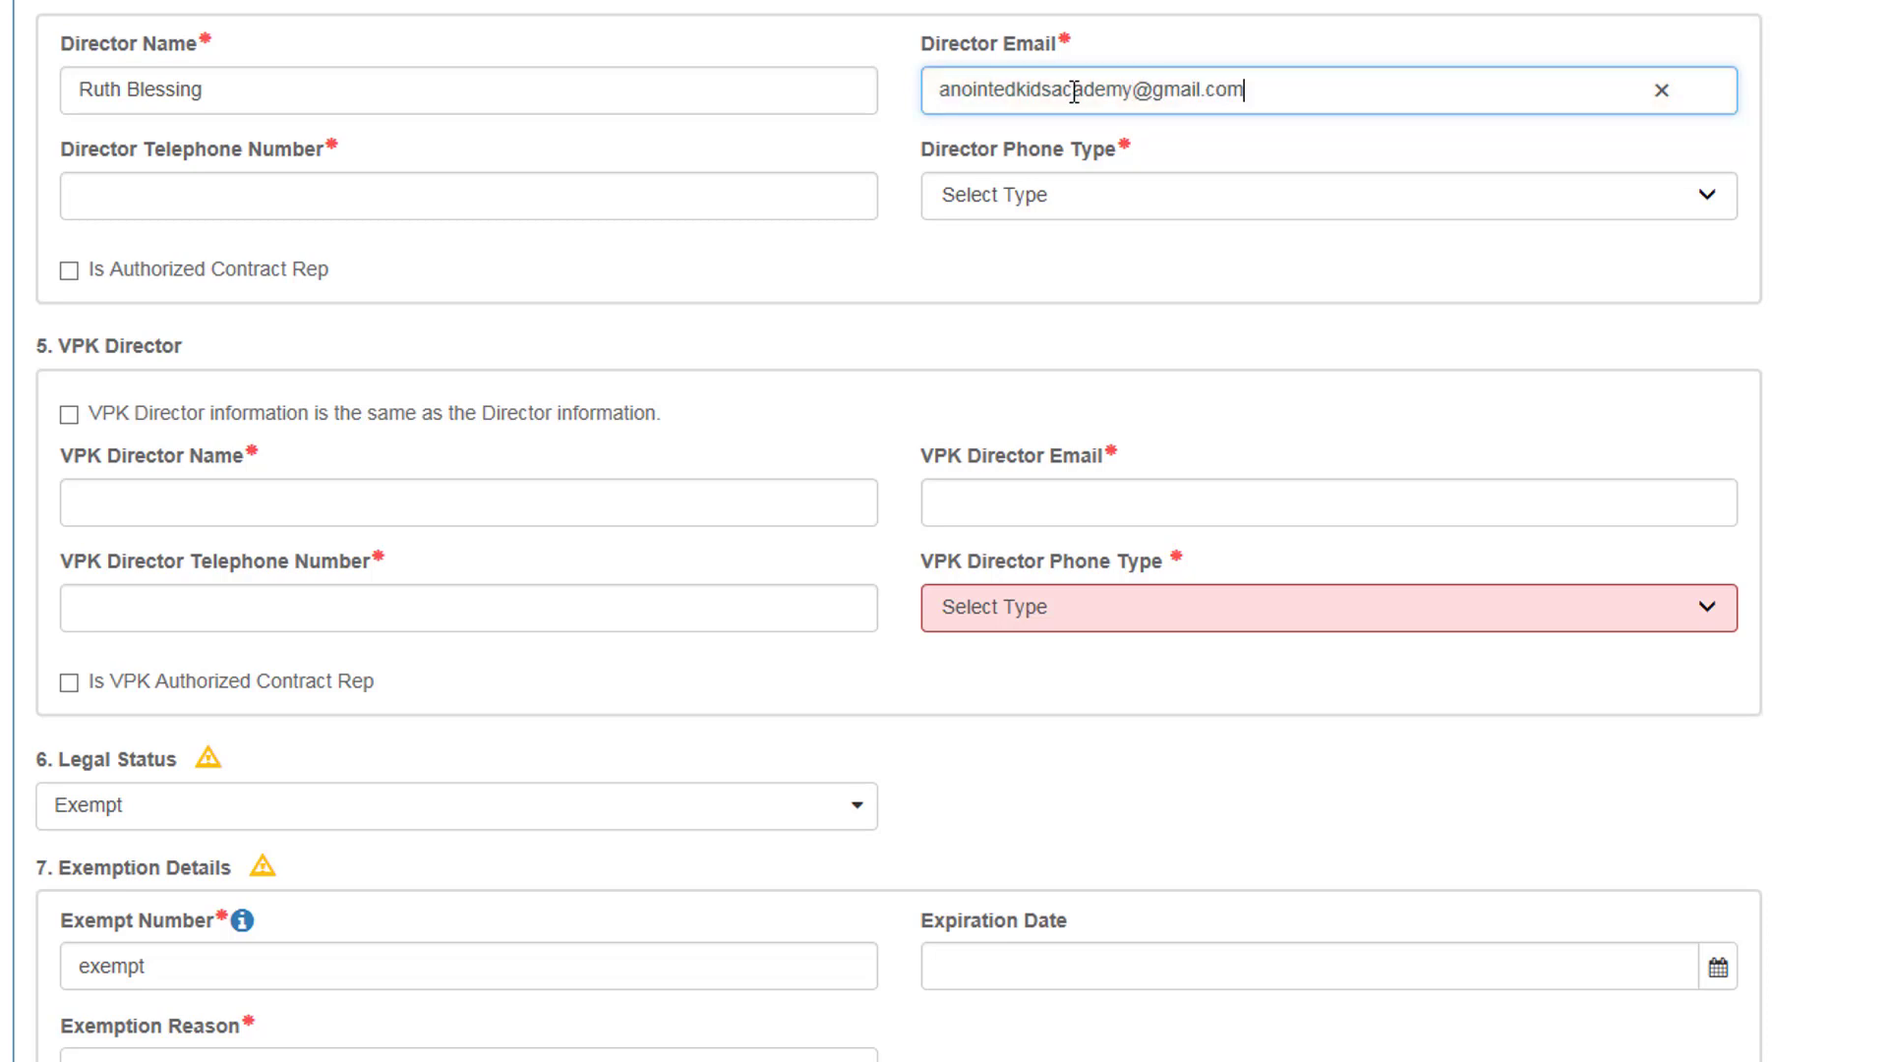
Step: Add the director's telephone number with Land Line phone type and mark them Authorized Contract Rep
key(Tab)
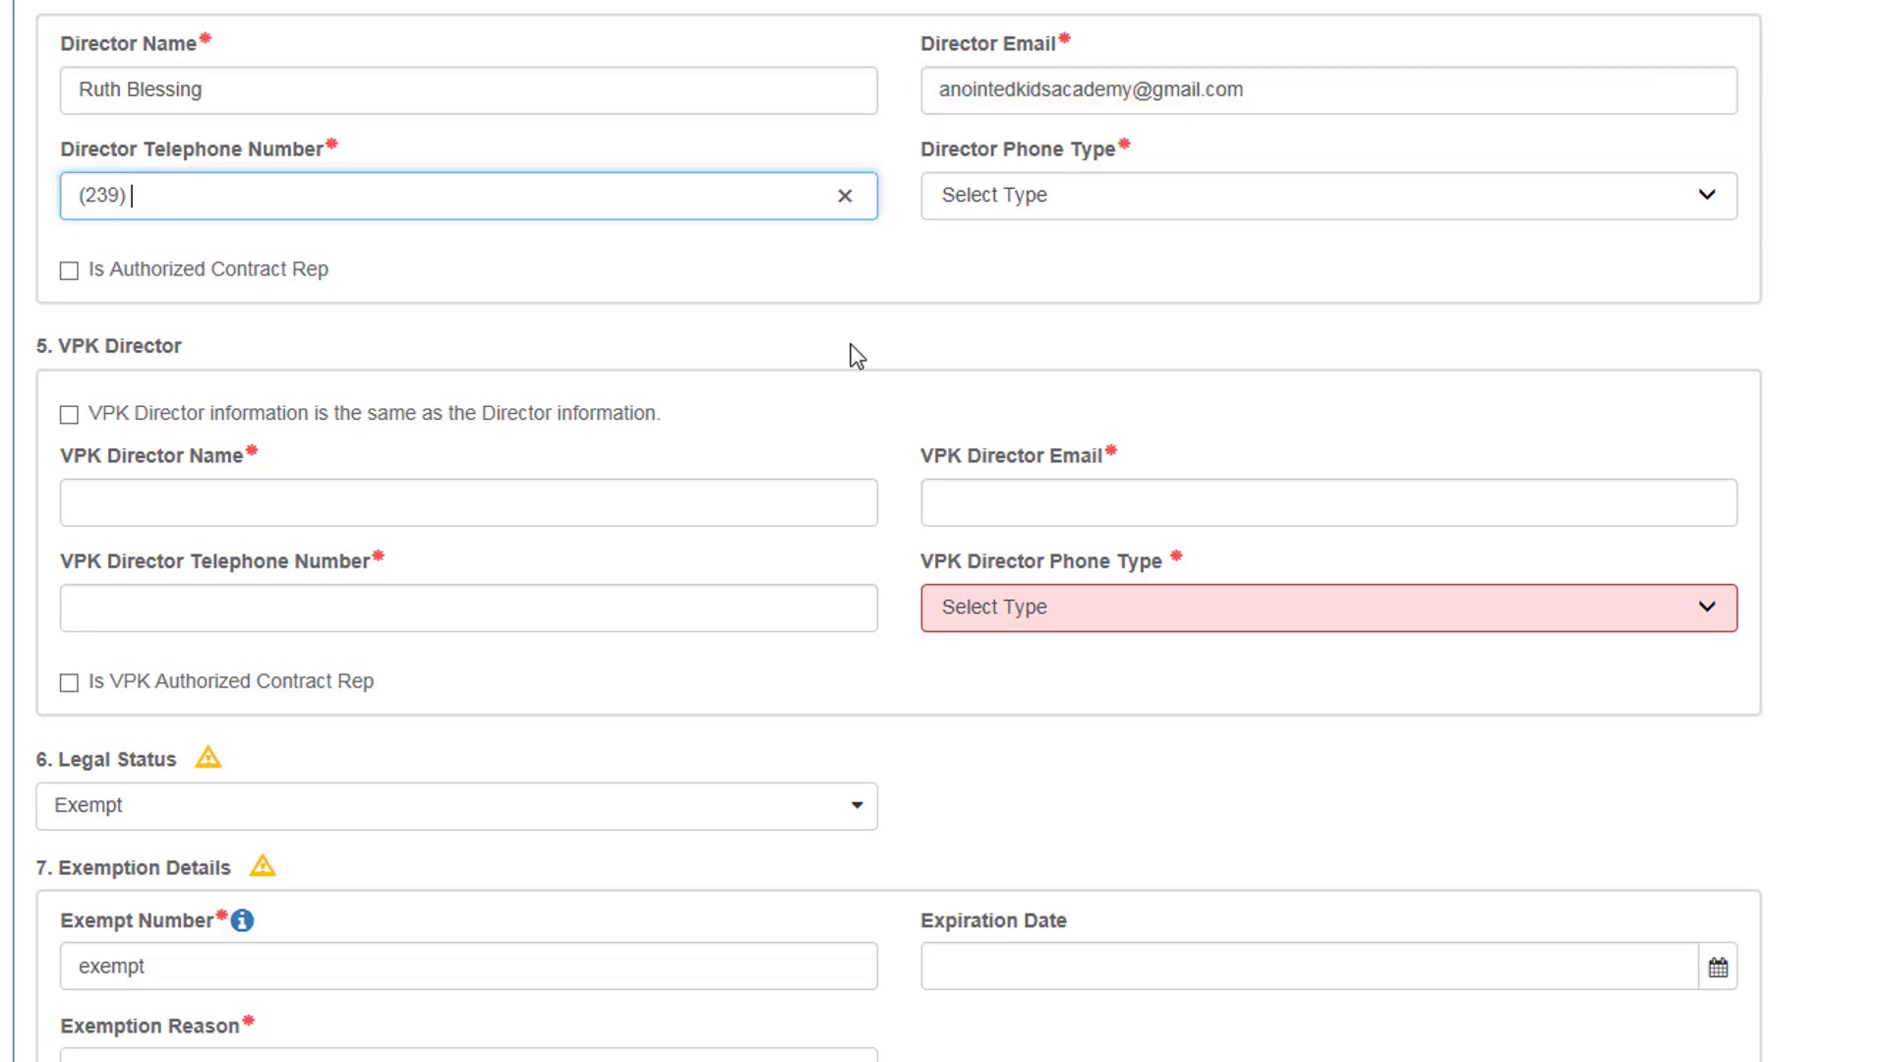
click(1066, 201)
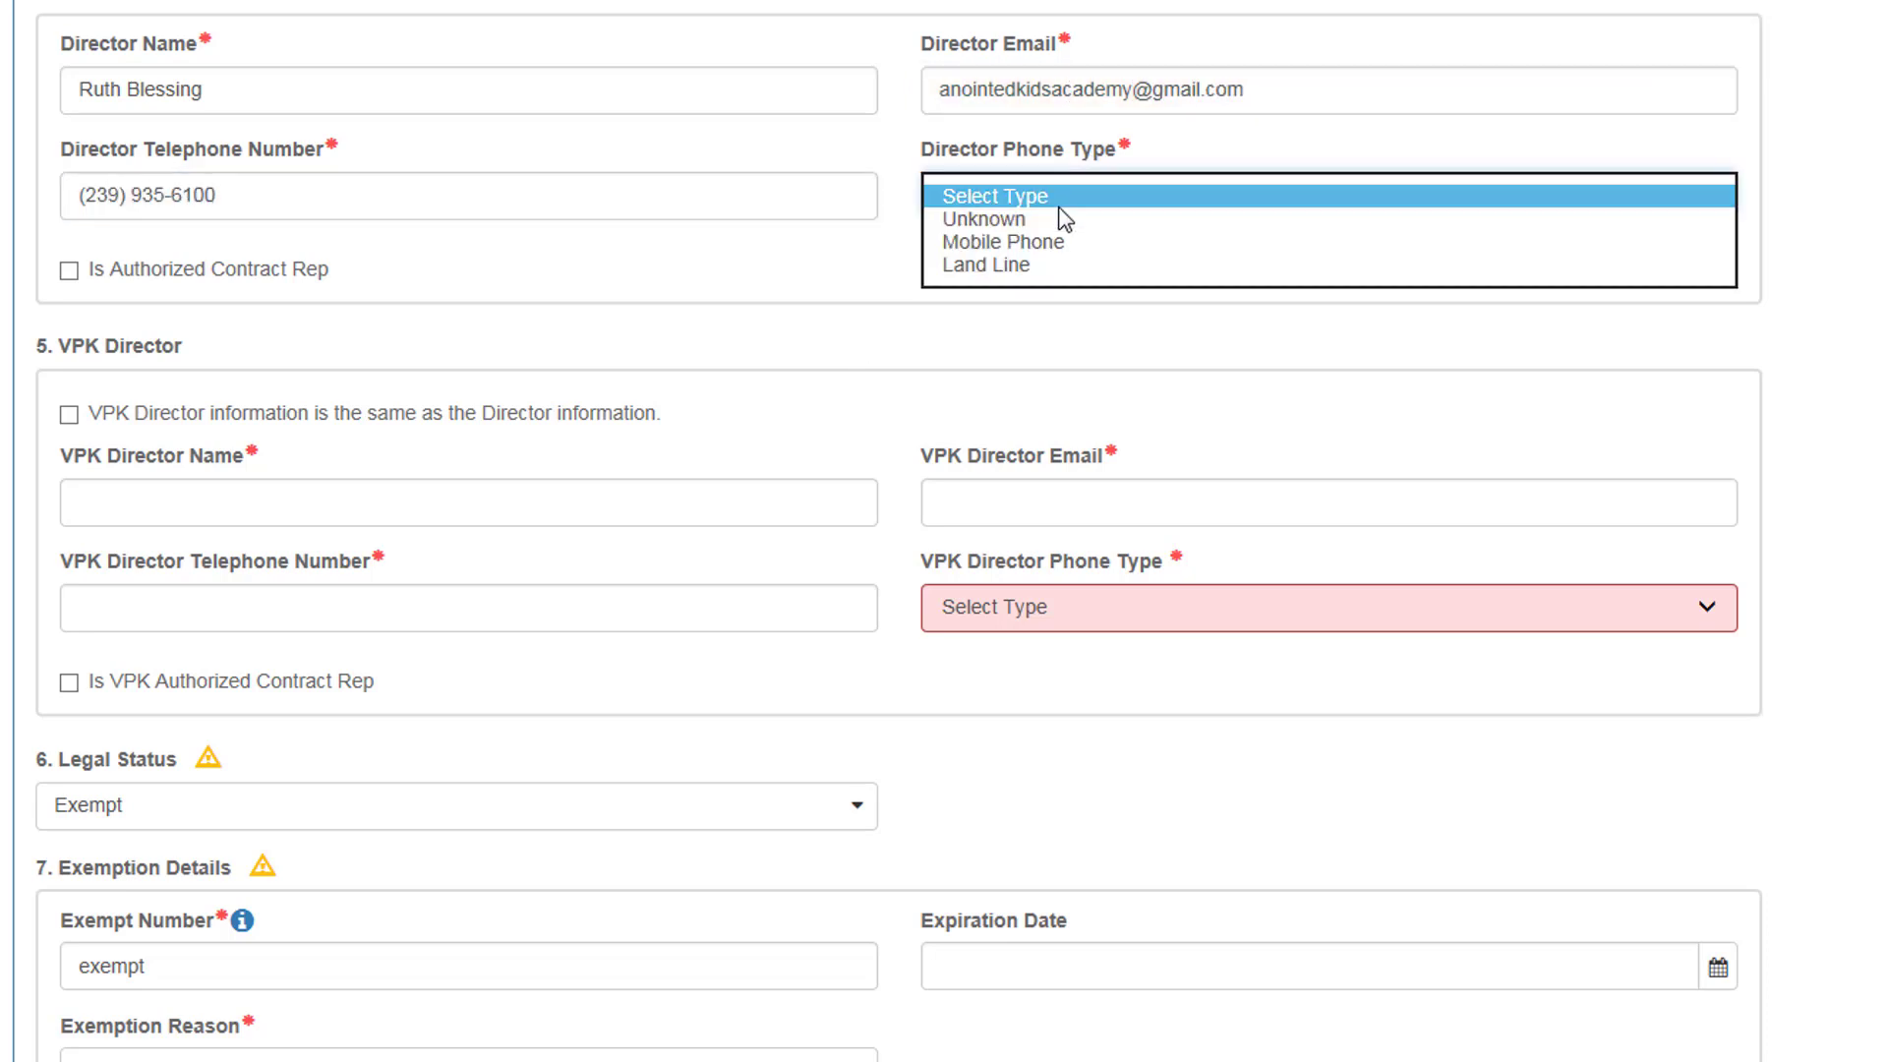
click(1023, 264)
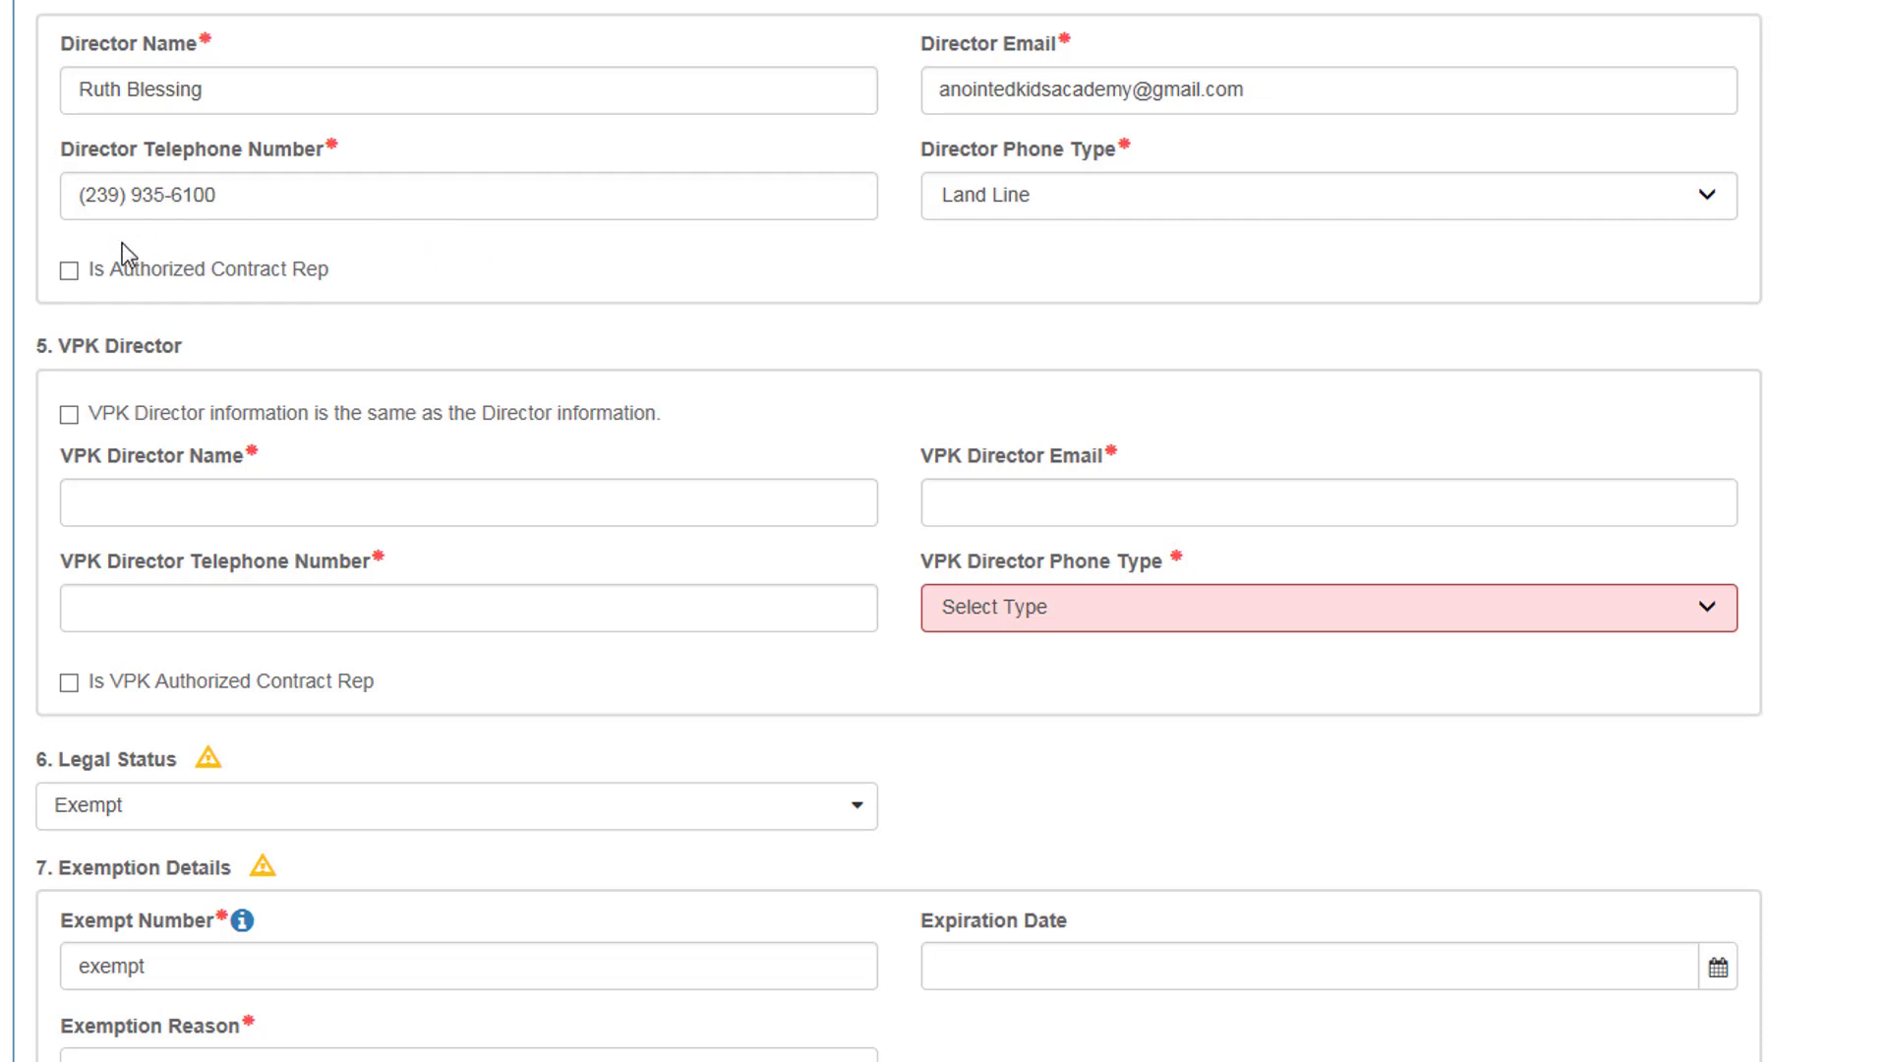
click(67, 277)
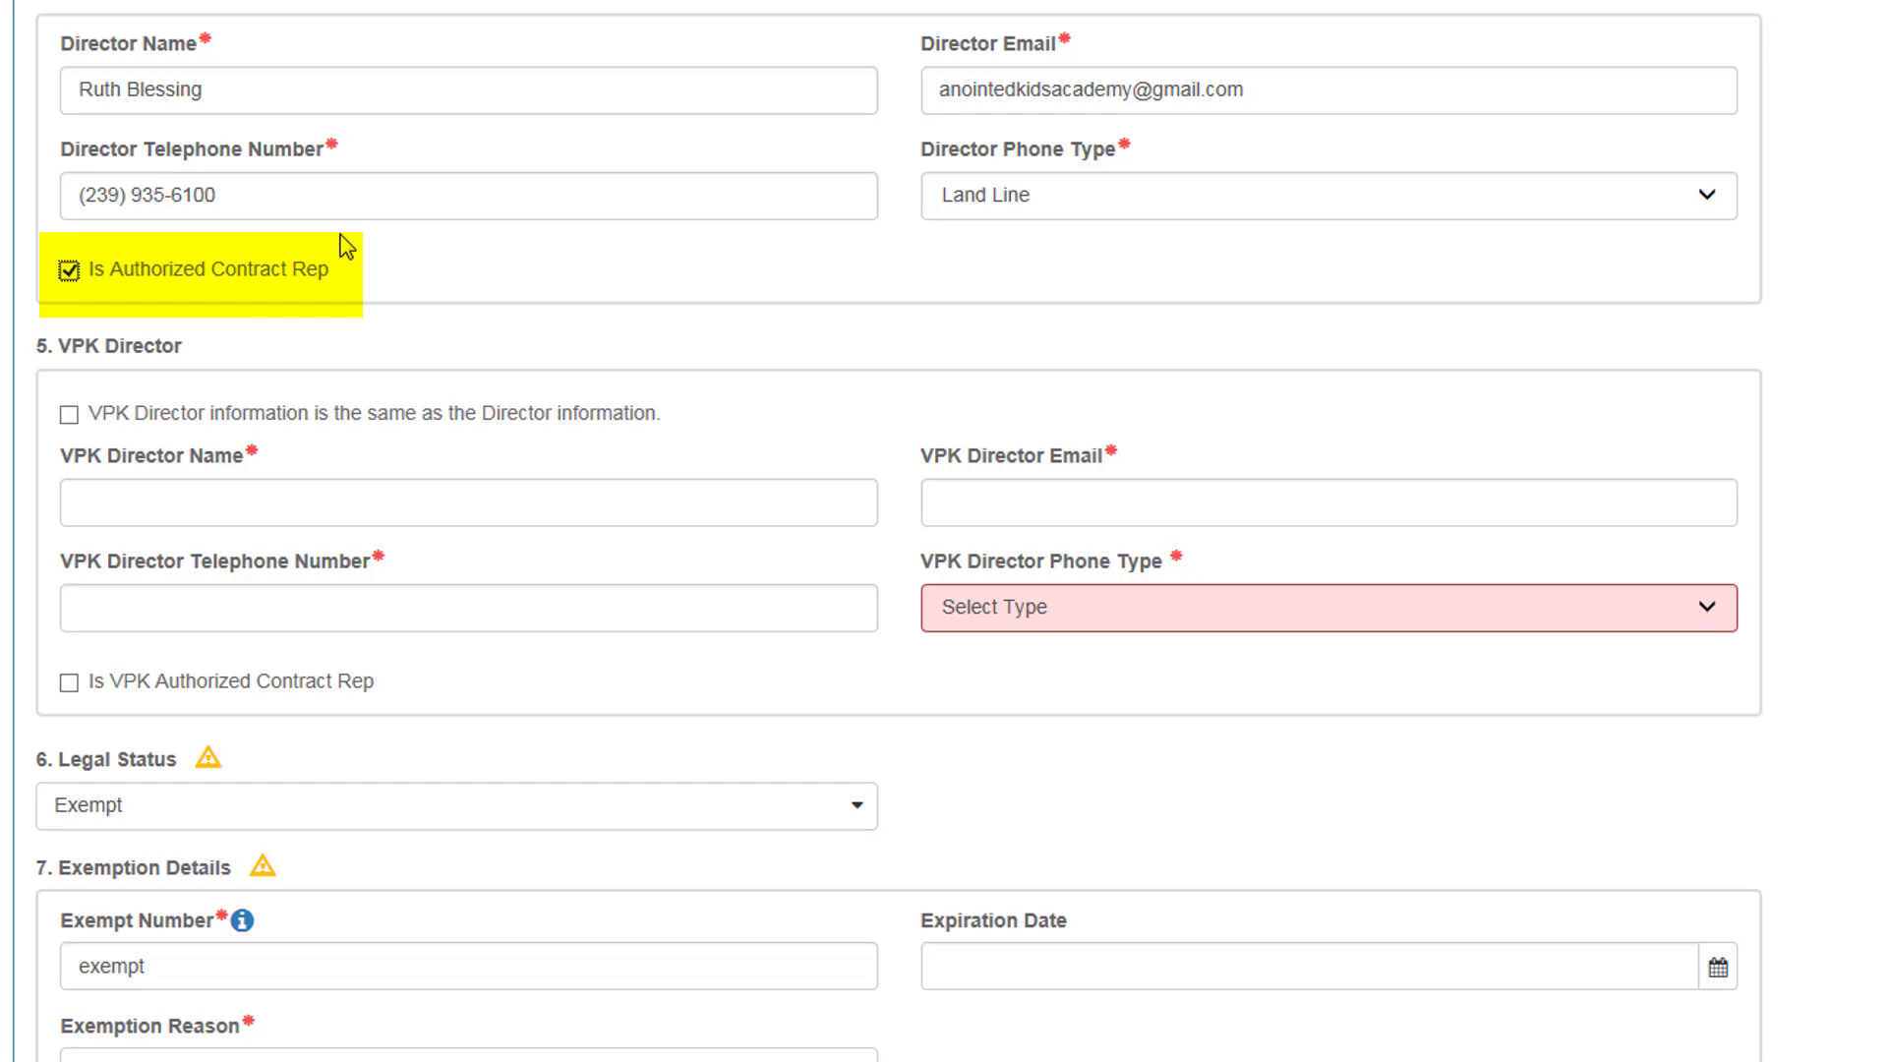
scroll(515, 267, down, 2)
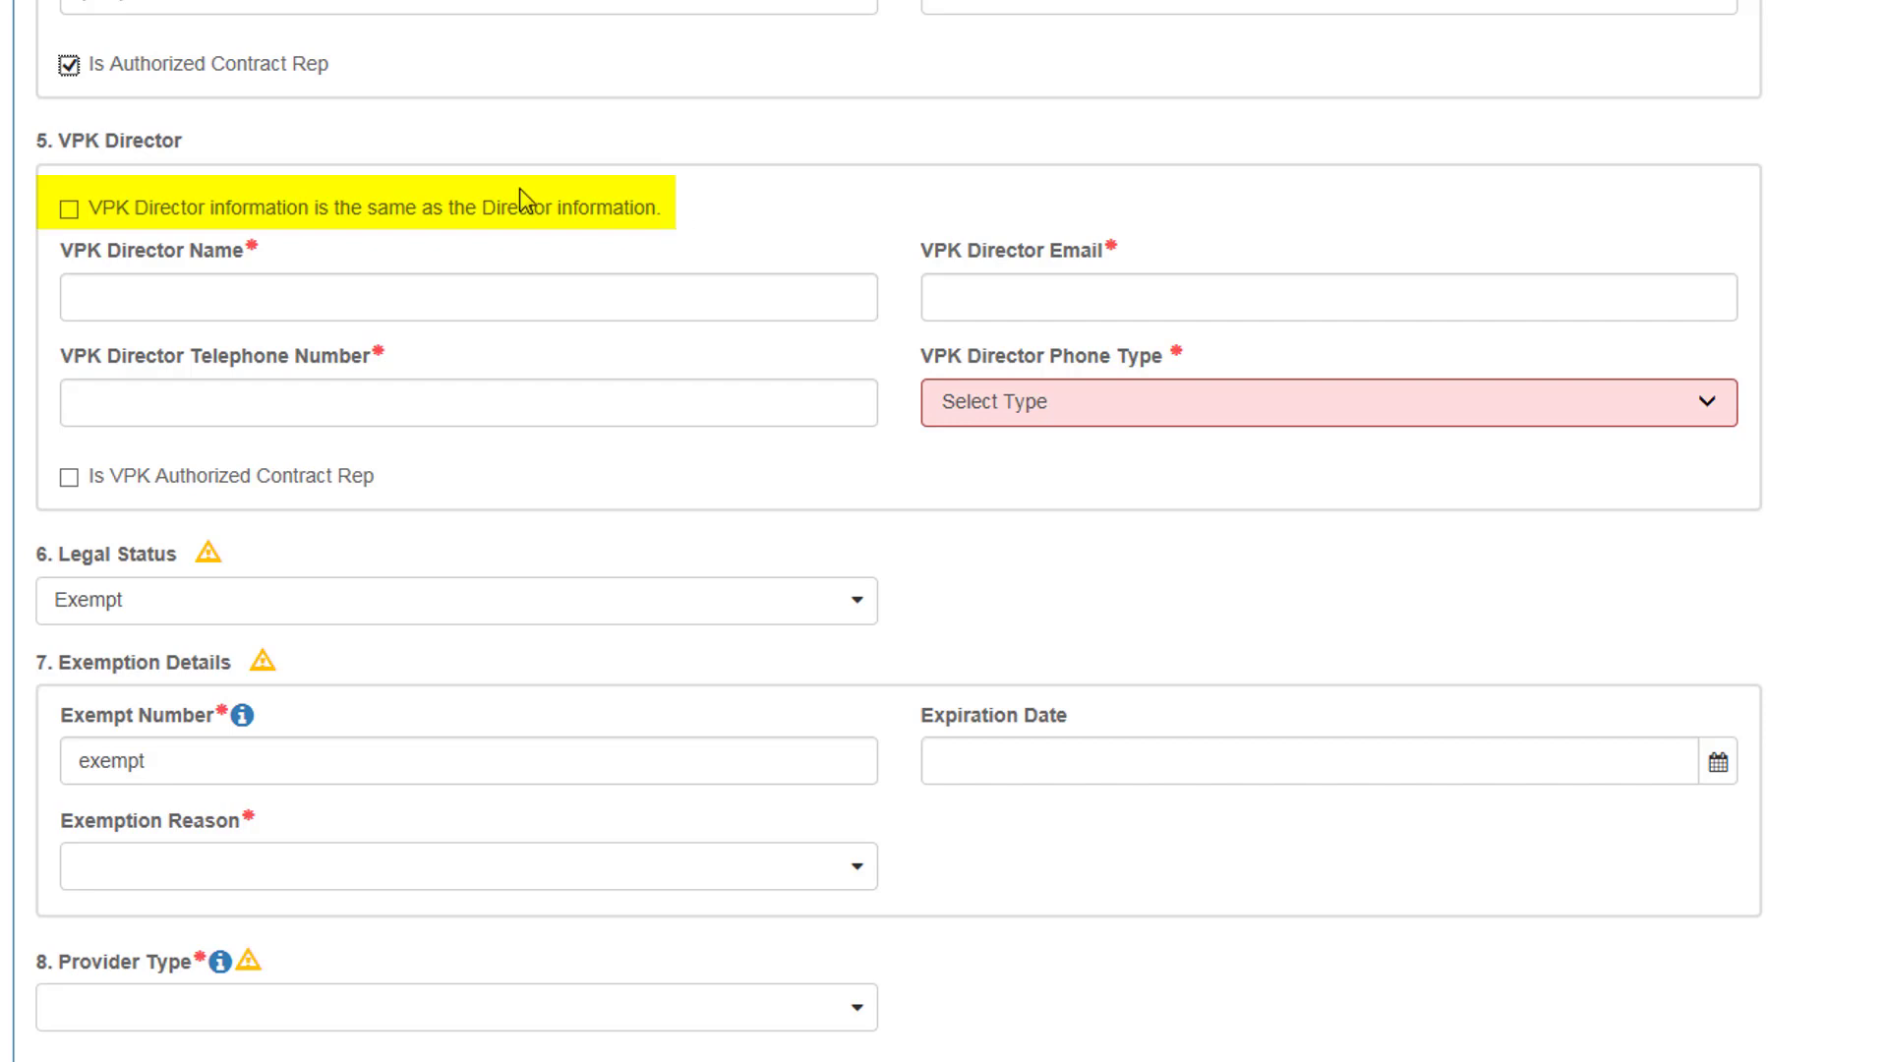
Step: Copy the Director details into VPK Director and mark the VPK director as Authorized Contract Rep
click(68, 220)
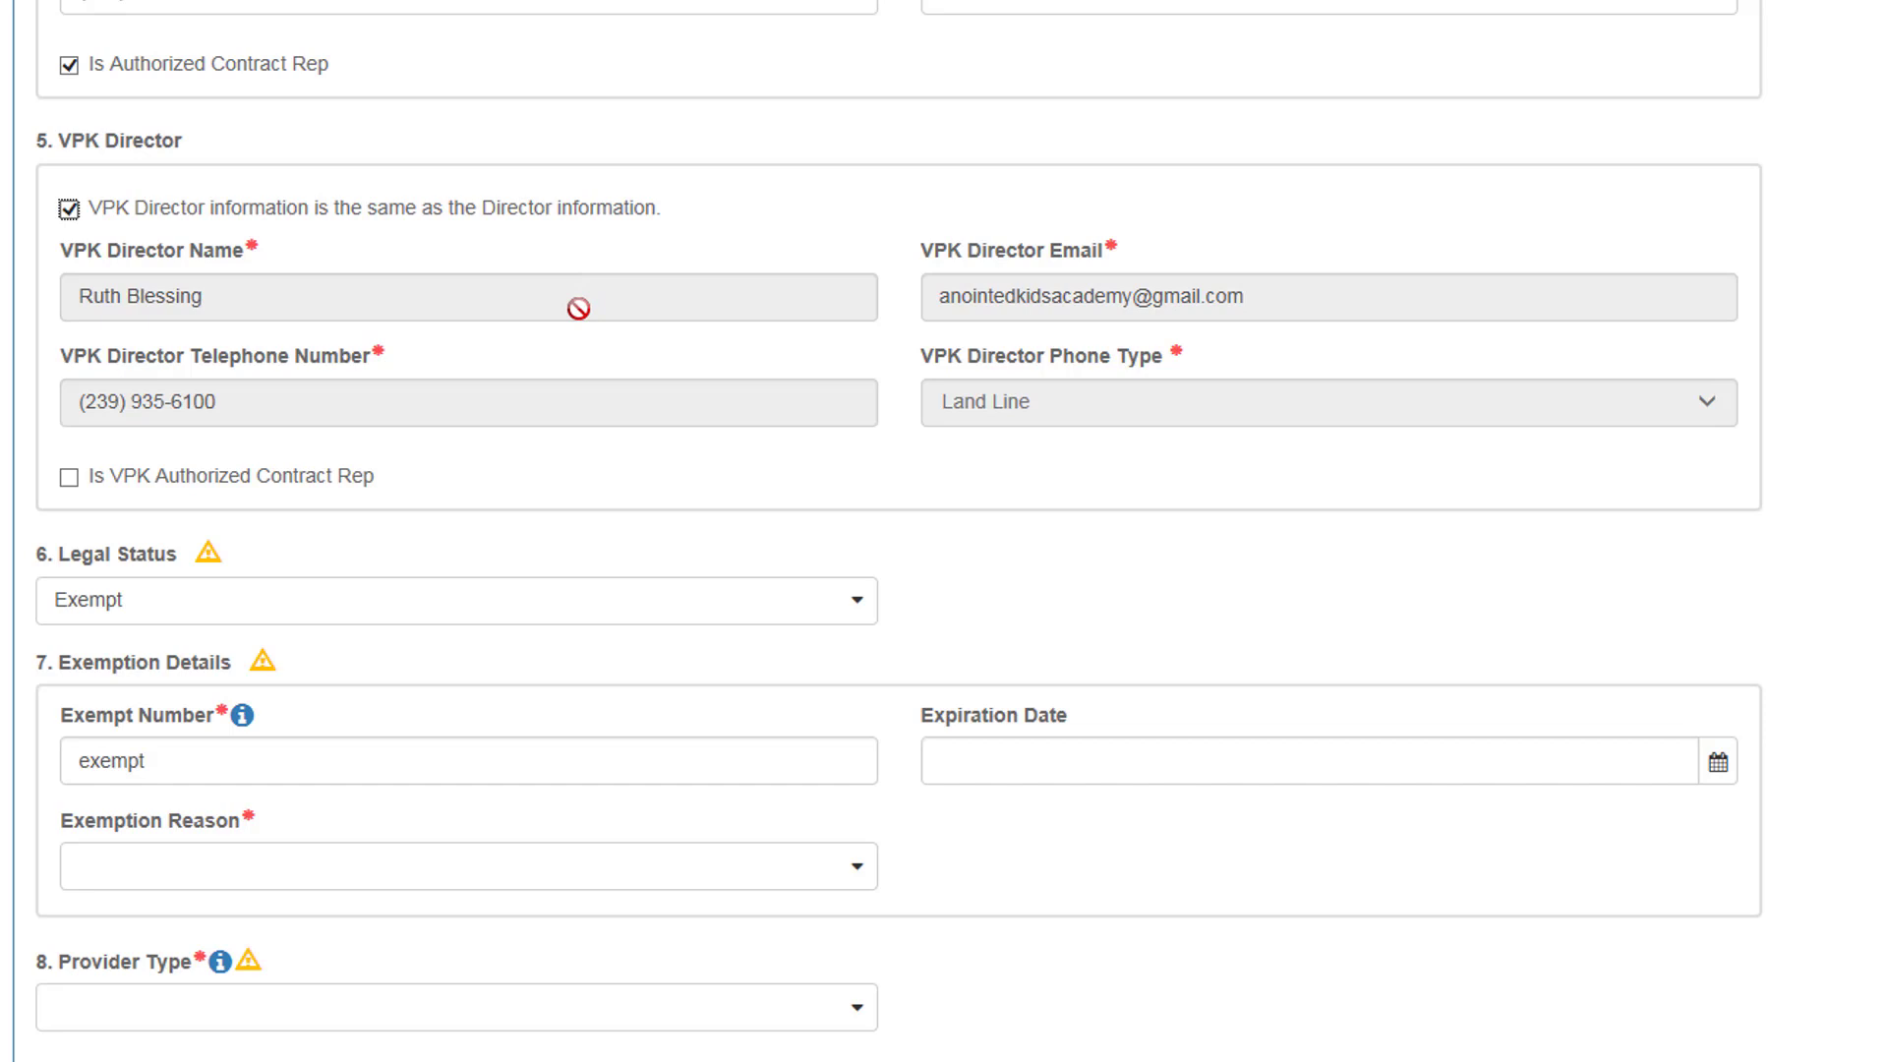
click(69, 476)
scroll(472, 382, down, 2)
Step: Set the exemption expiration to 01/01/2019, with Informal as both exemption reason and provider type
click(1040, 555)
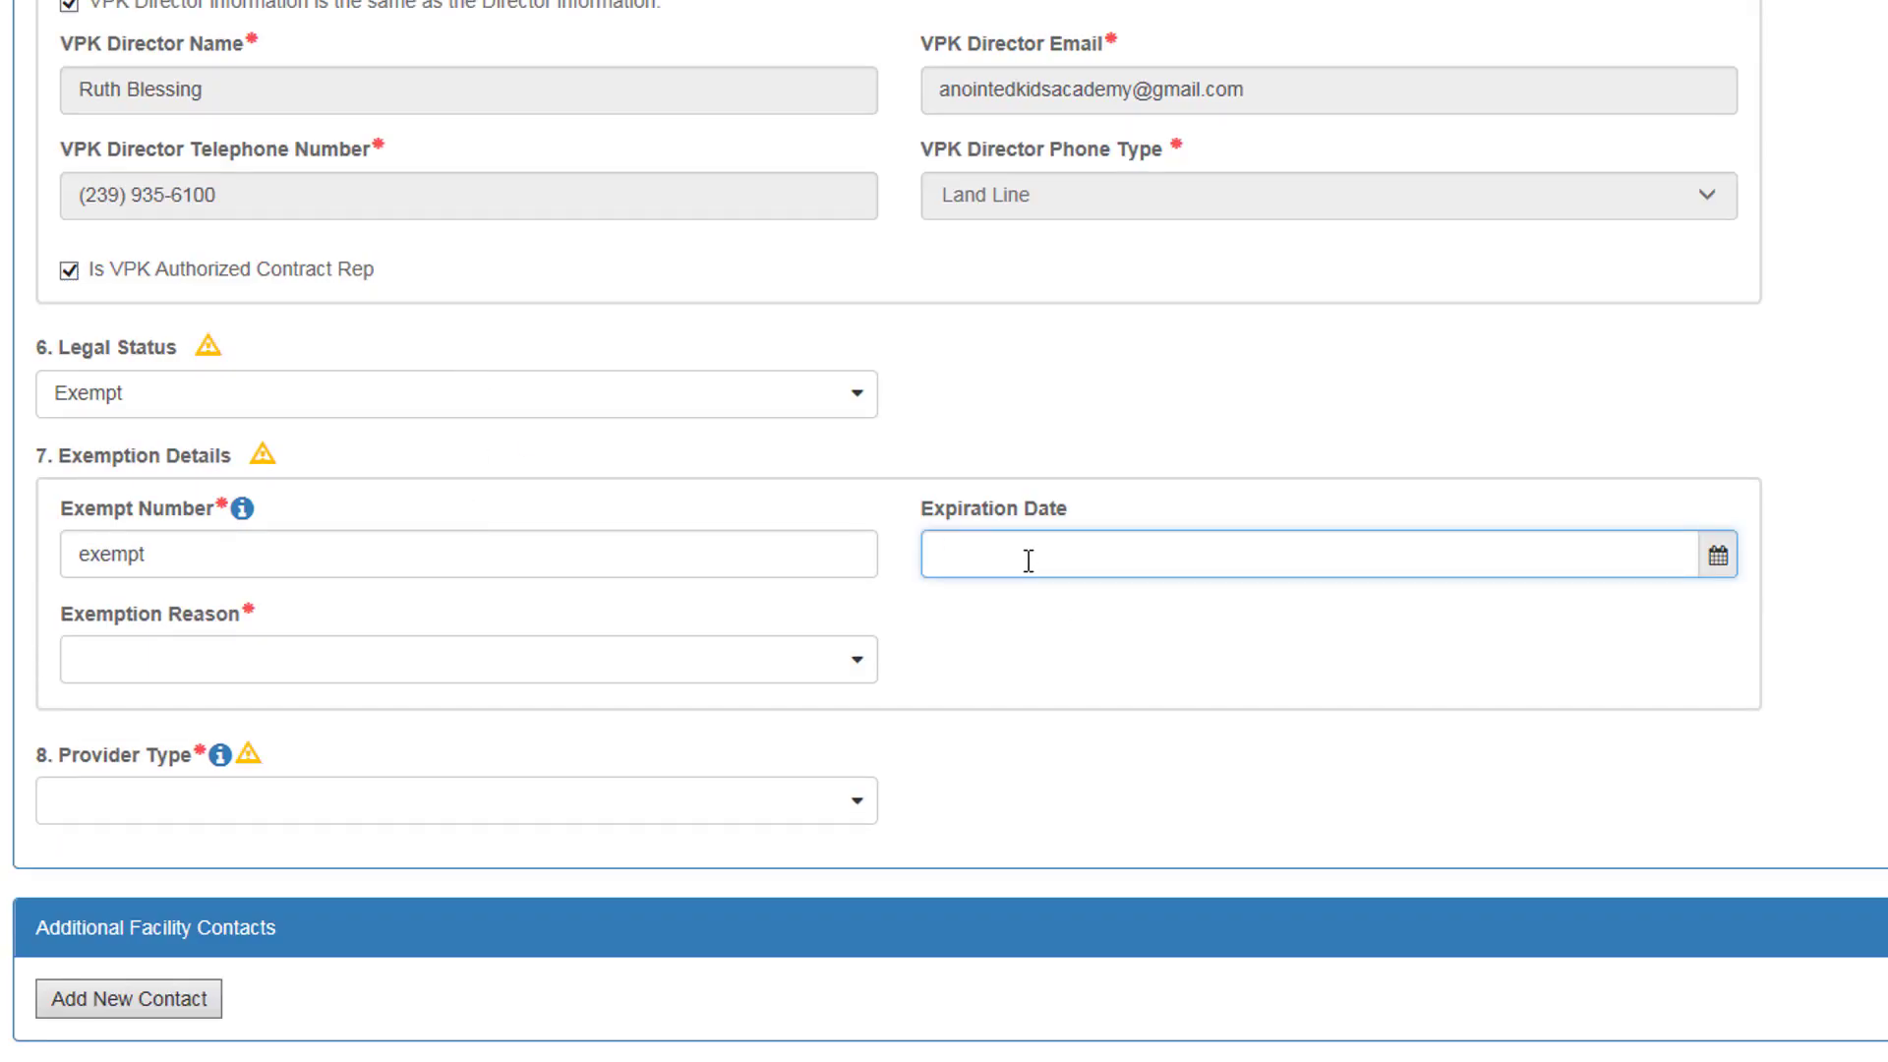
text(01/01/2019)
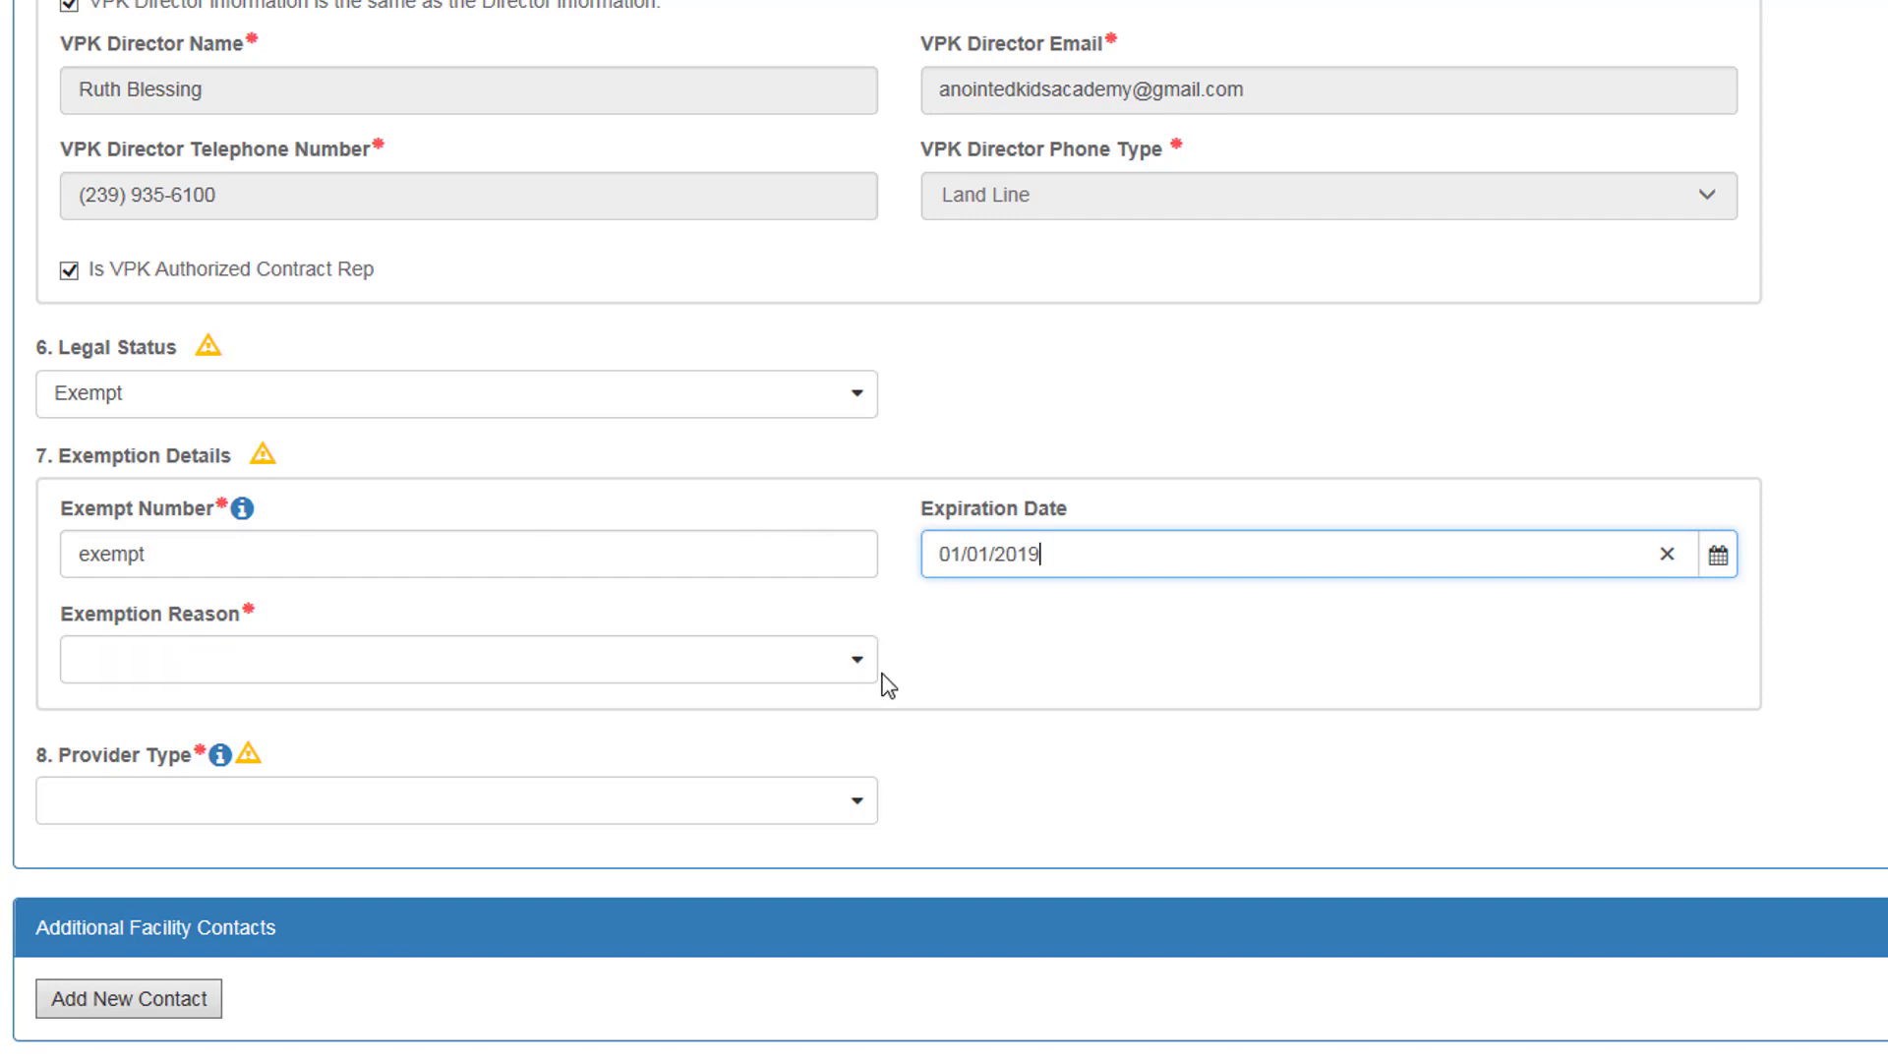
click(849, 679)
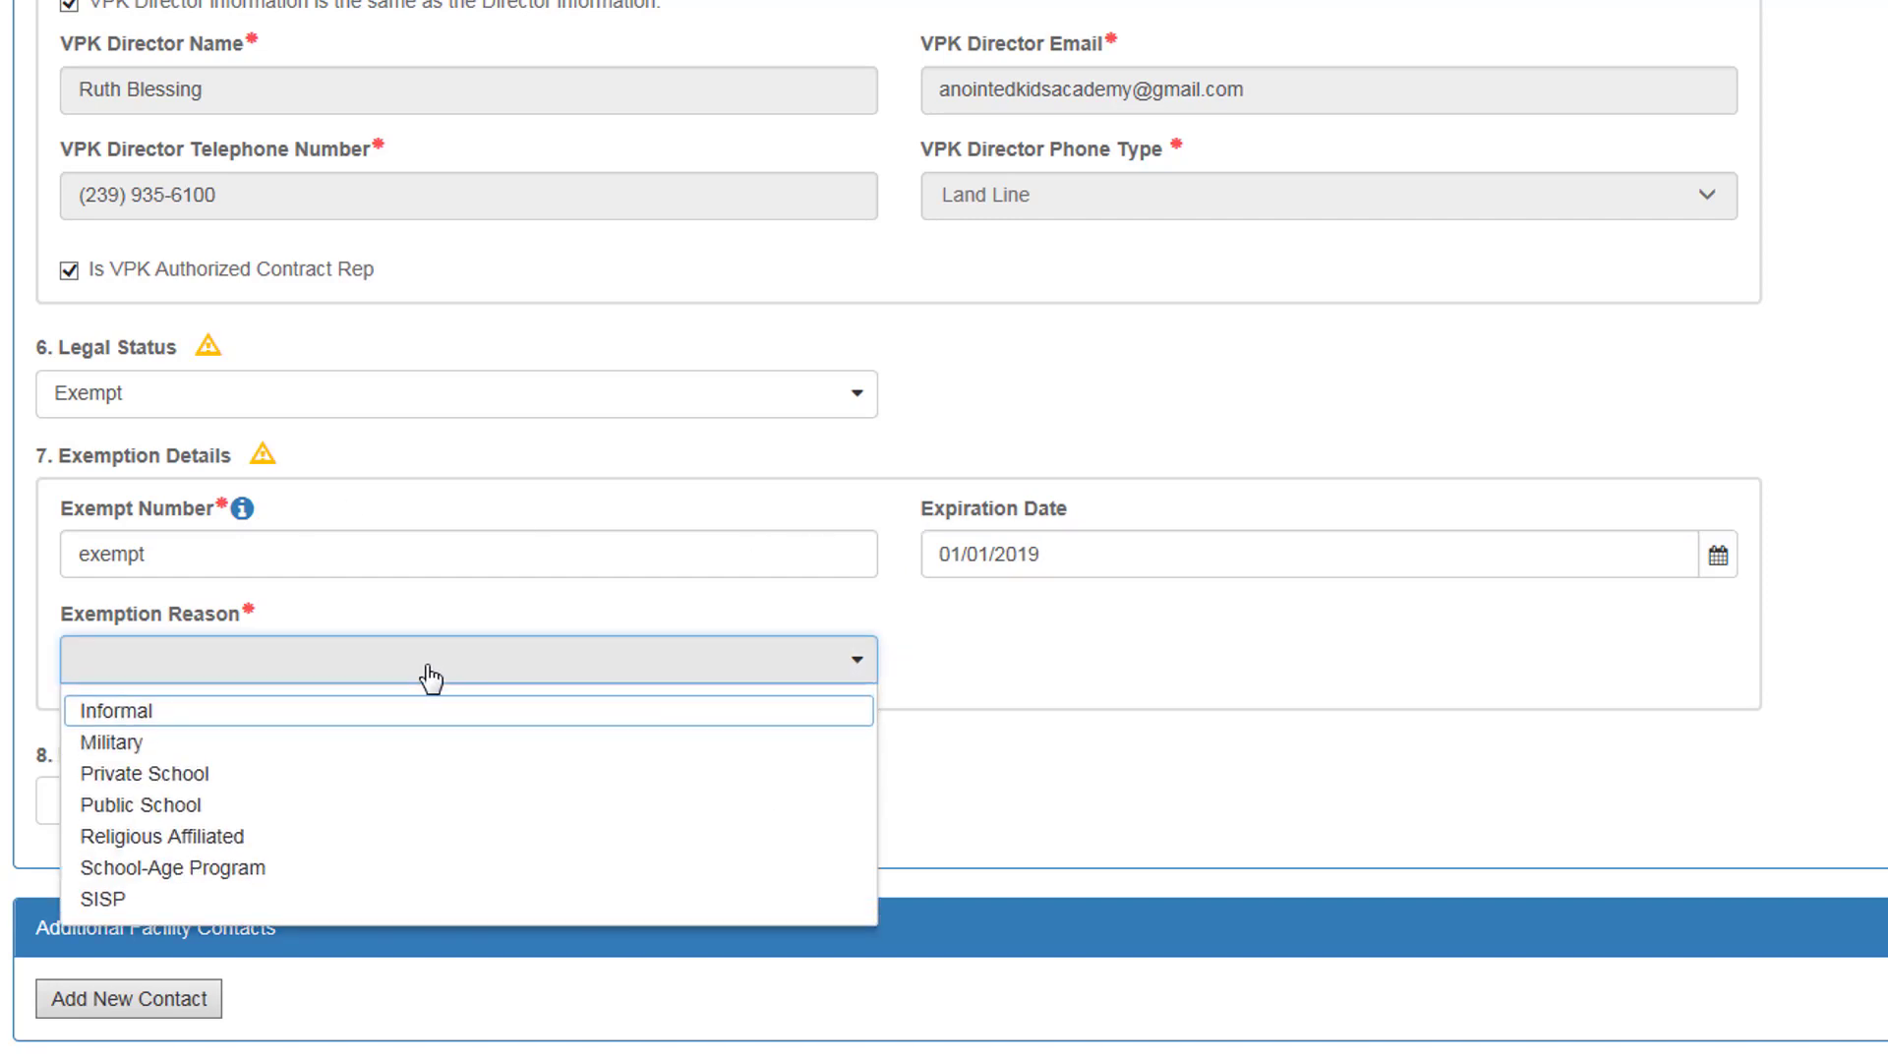
click(362, 719)
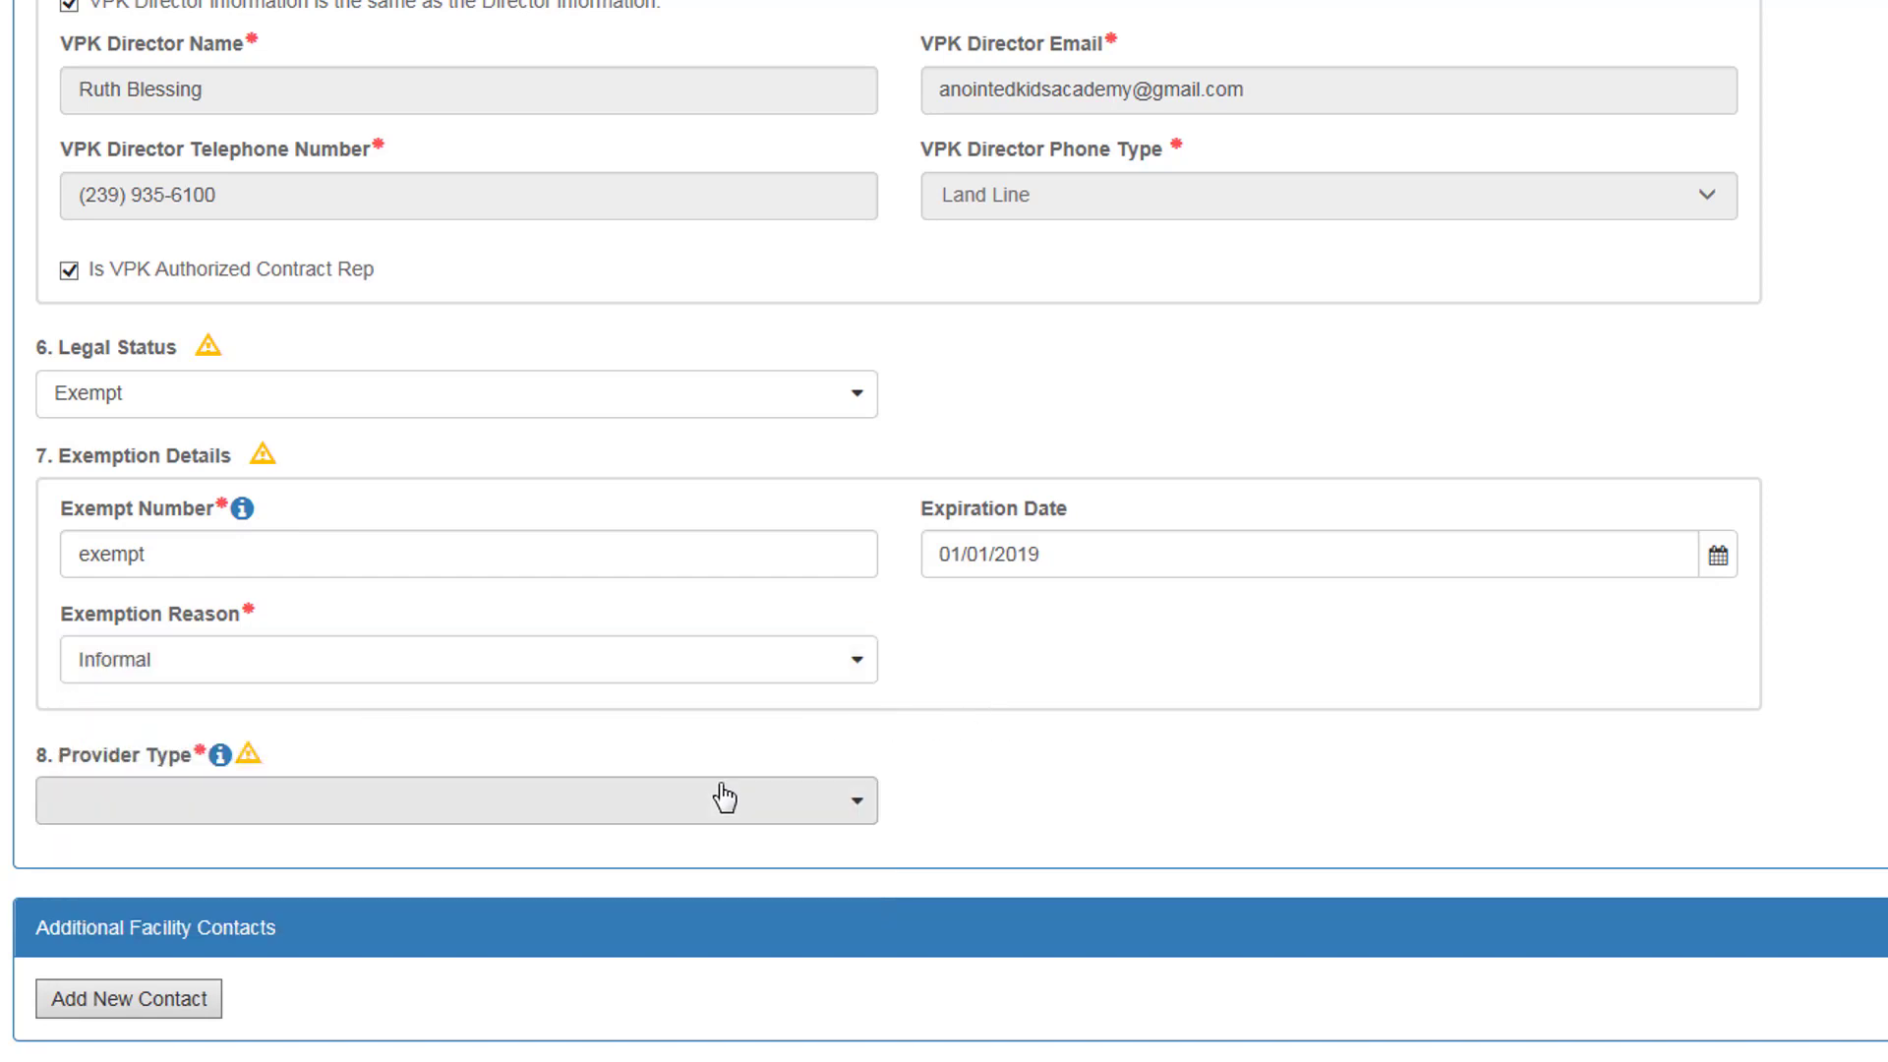
click(805, 804)
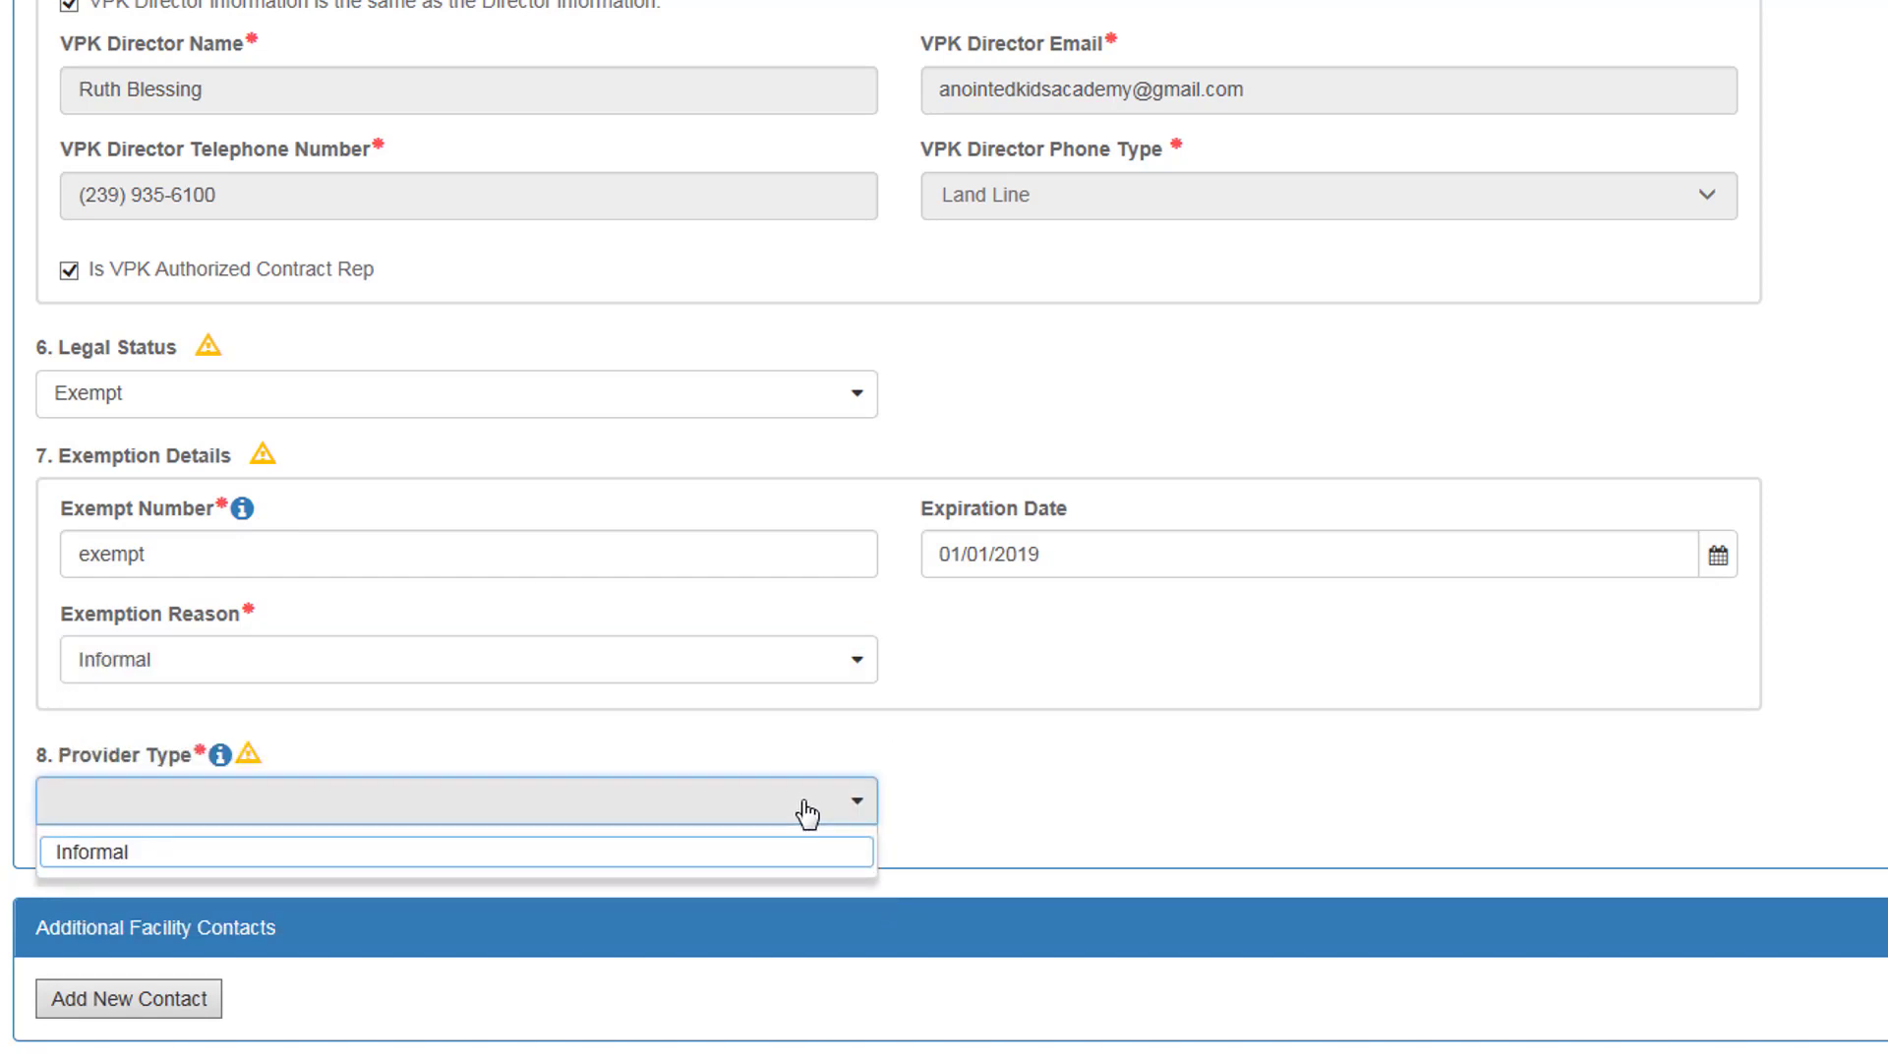
click(708, 853)
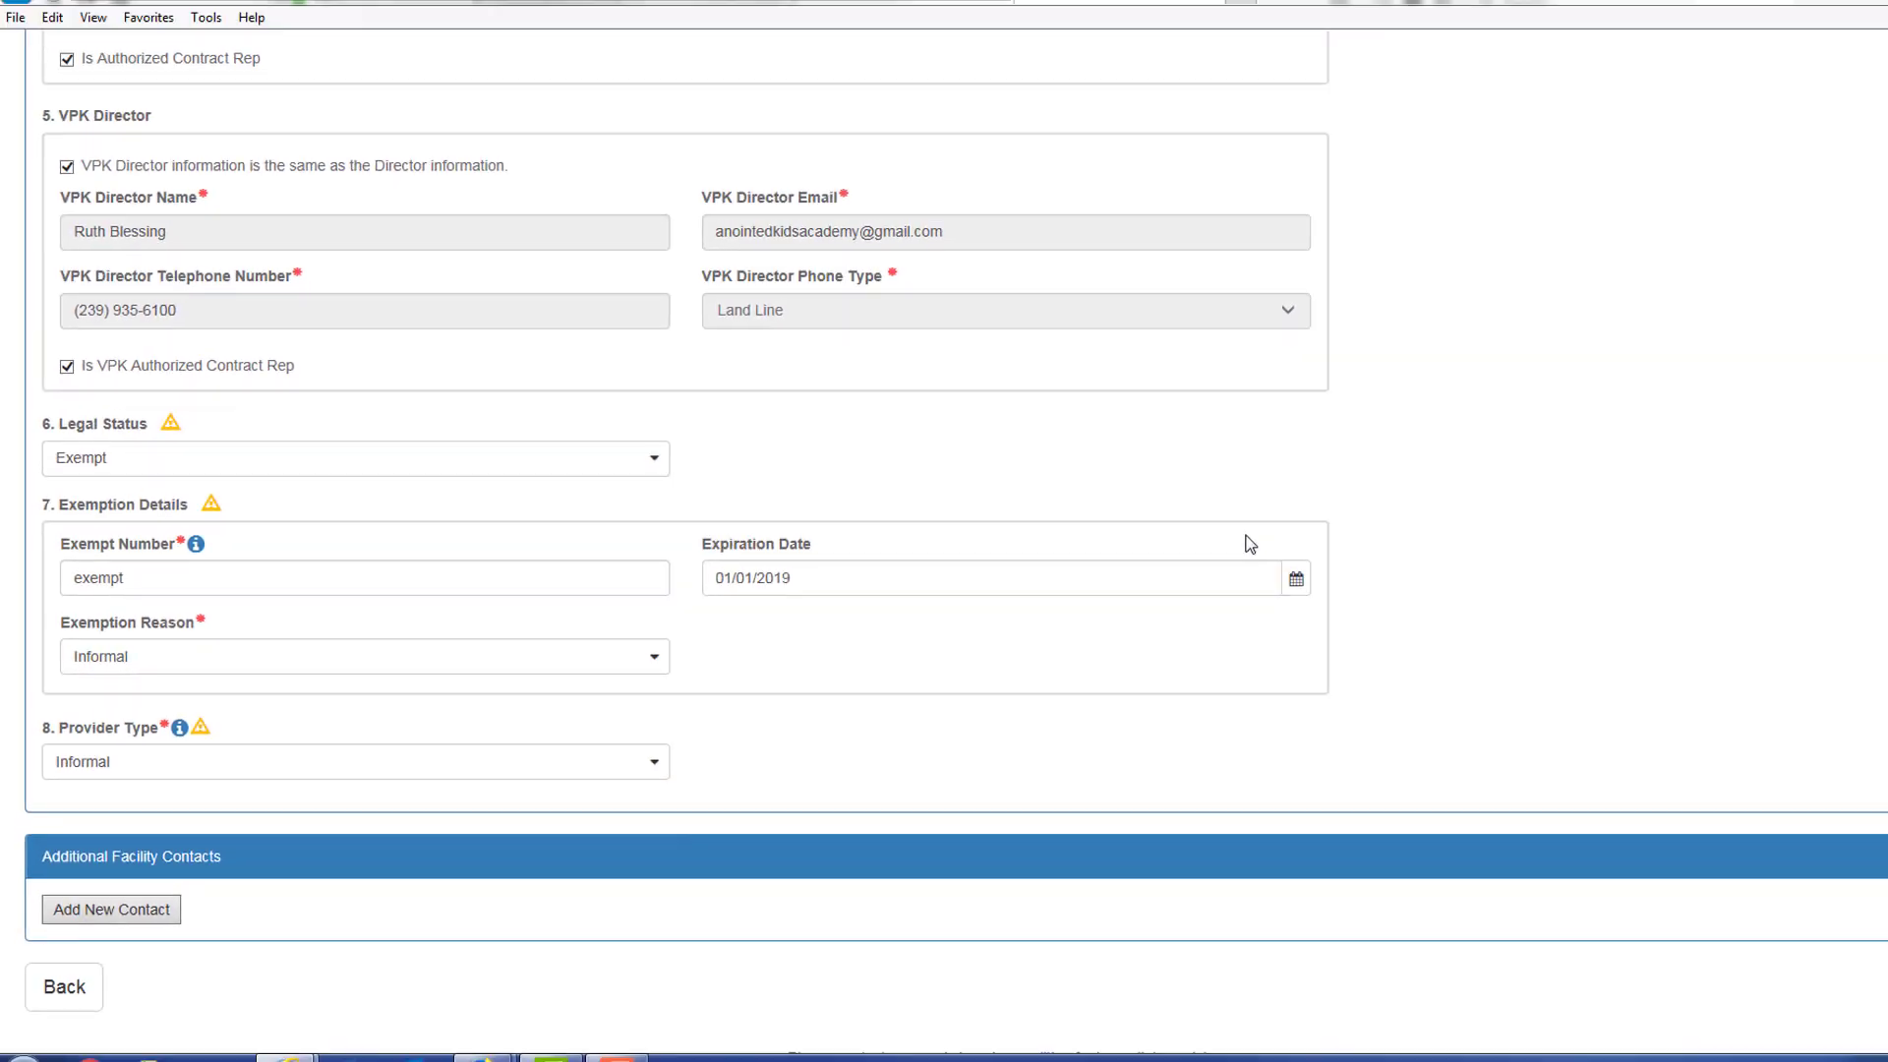
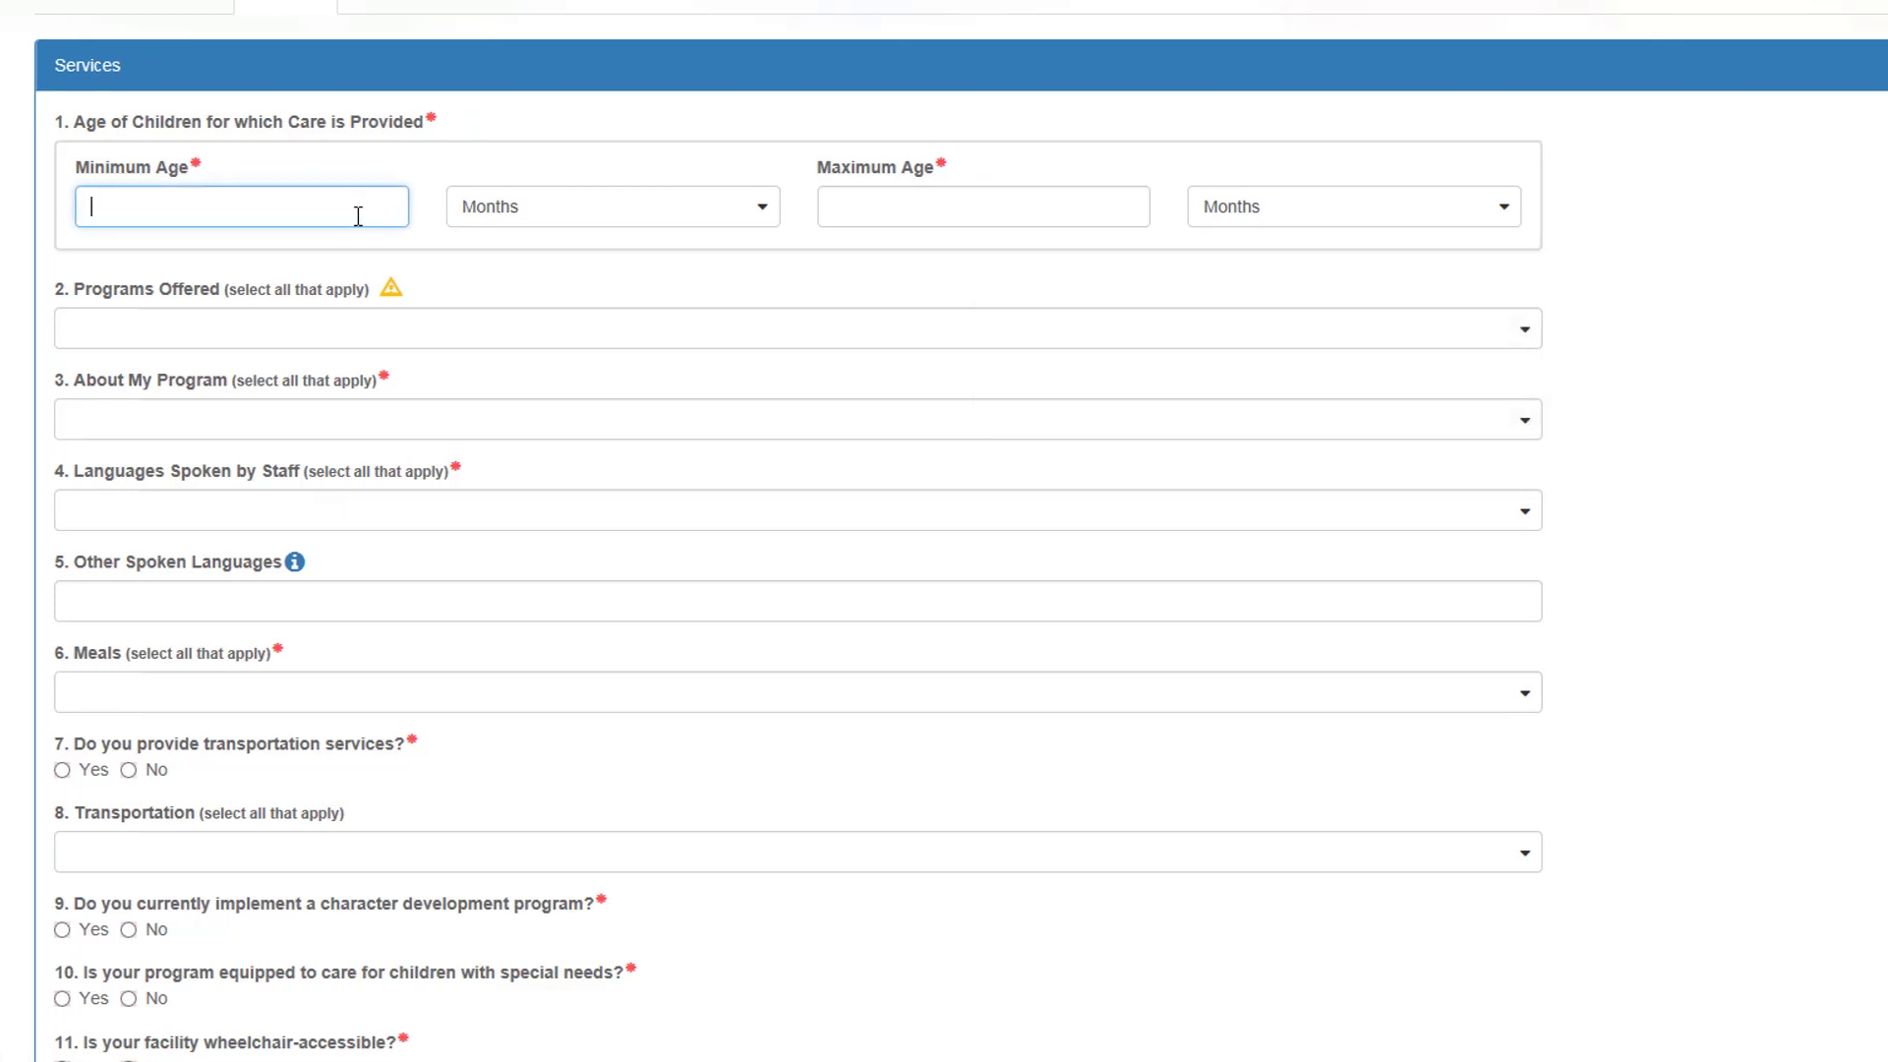
Step: Set the ages served from 1 Years to 5 Years
text(1)
click(552, 210)
click(504, 308)
click(897, 218)
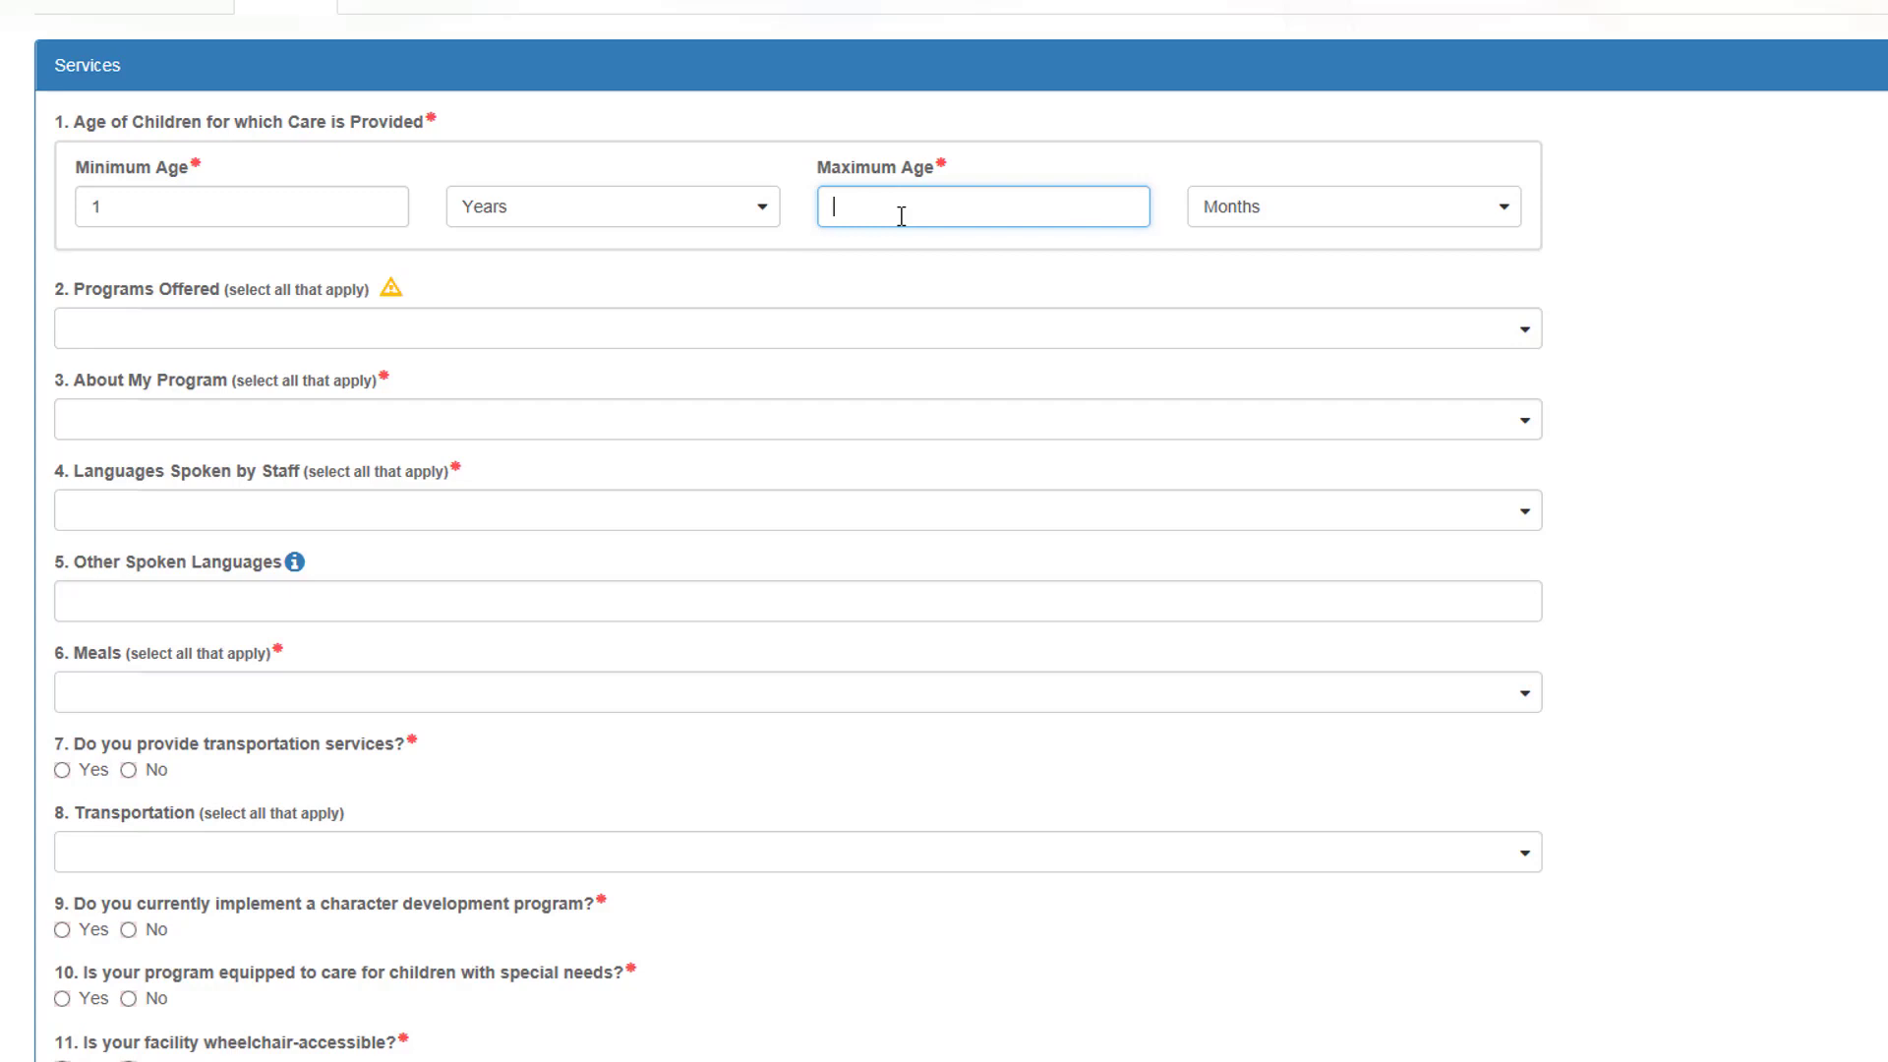
text(5)
click(1209, 202)
click(1230, 304)
Step: Add After School to the programs offered
click(554, 324)
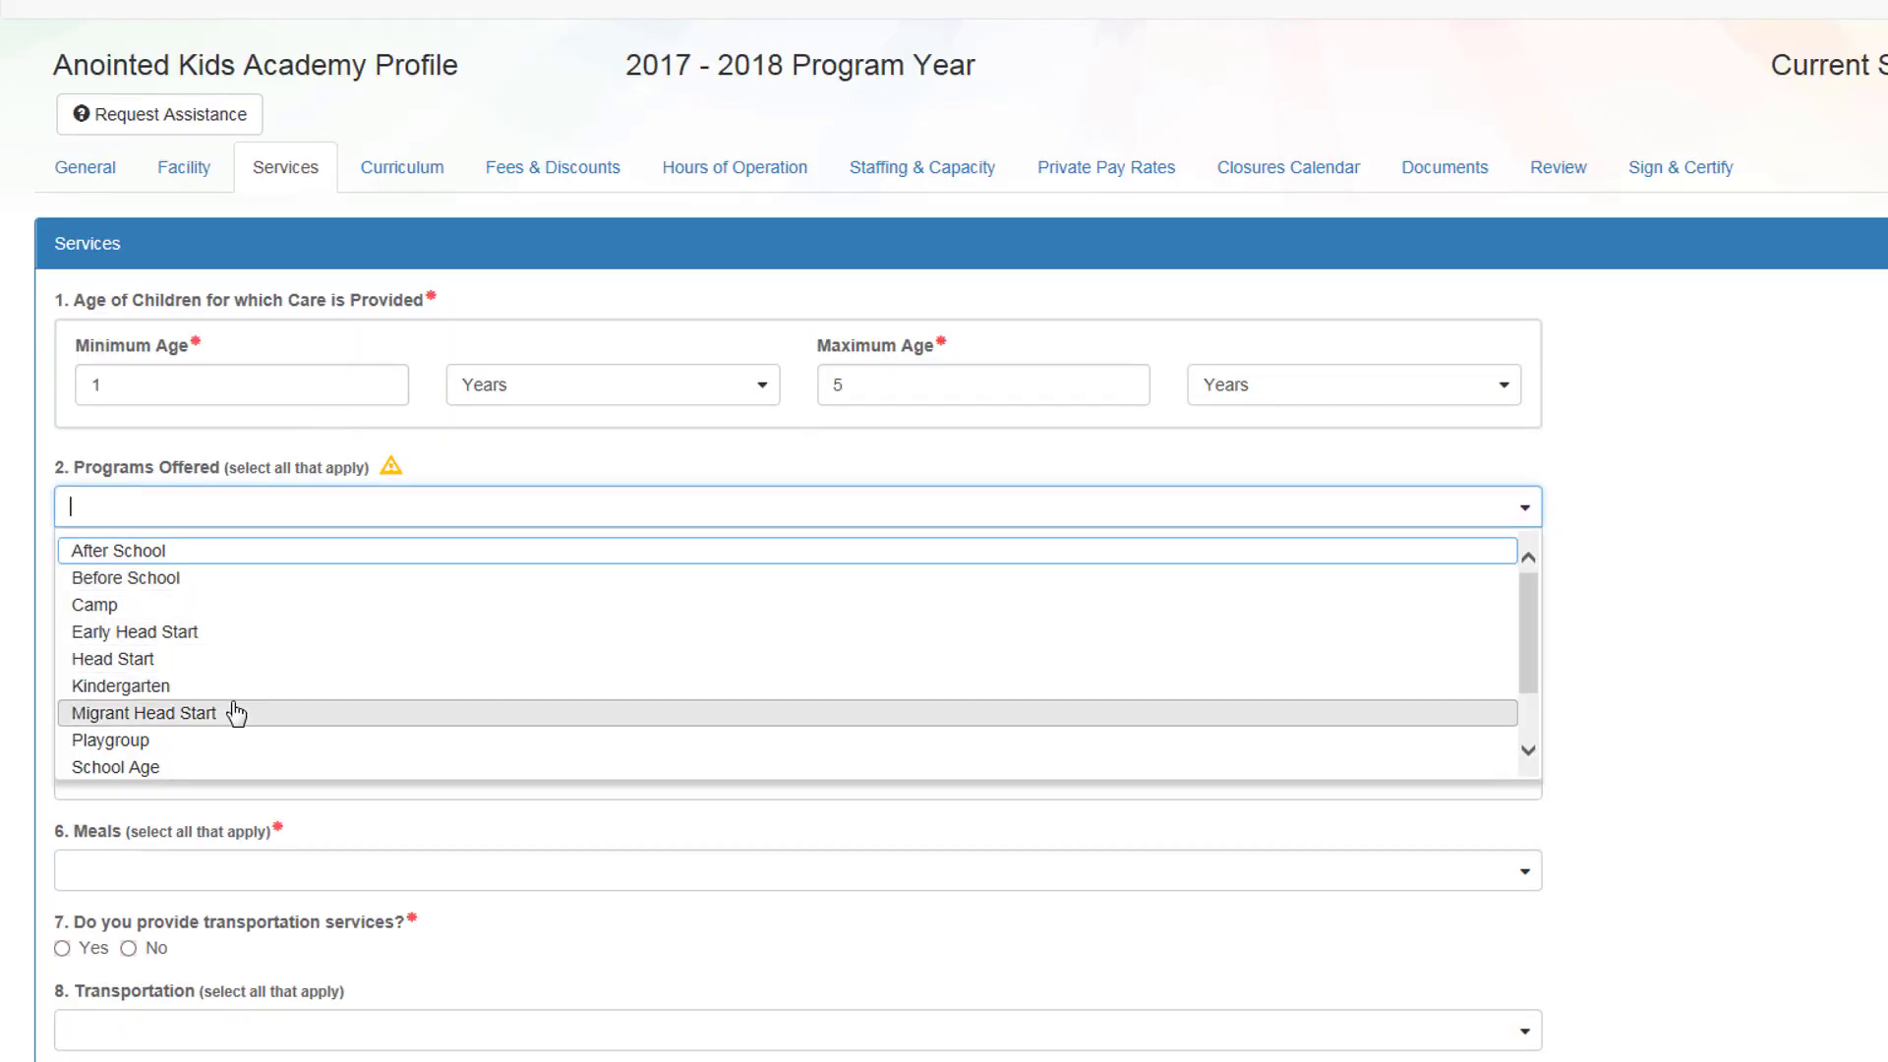
scroll(236, 712, down, 1)
scroll(280, 629, down, 1)
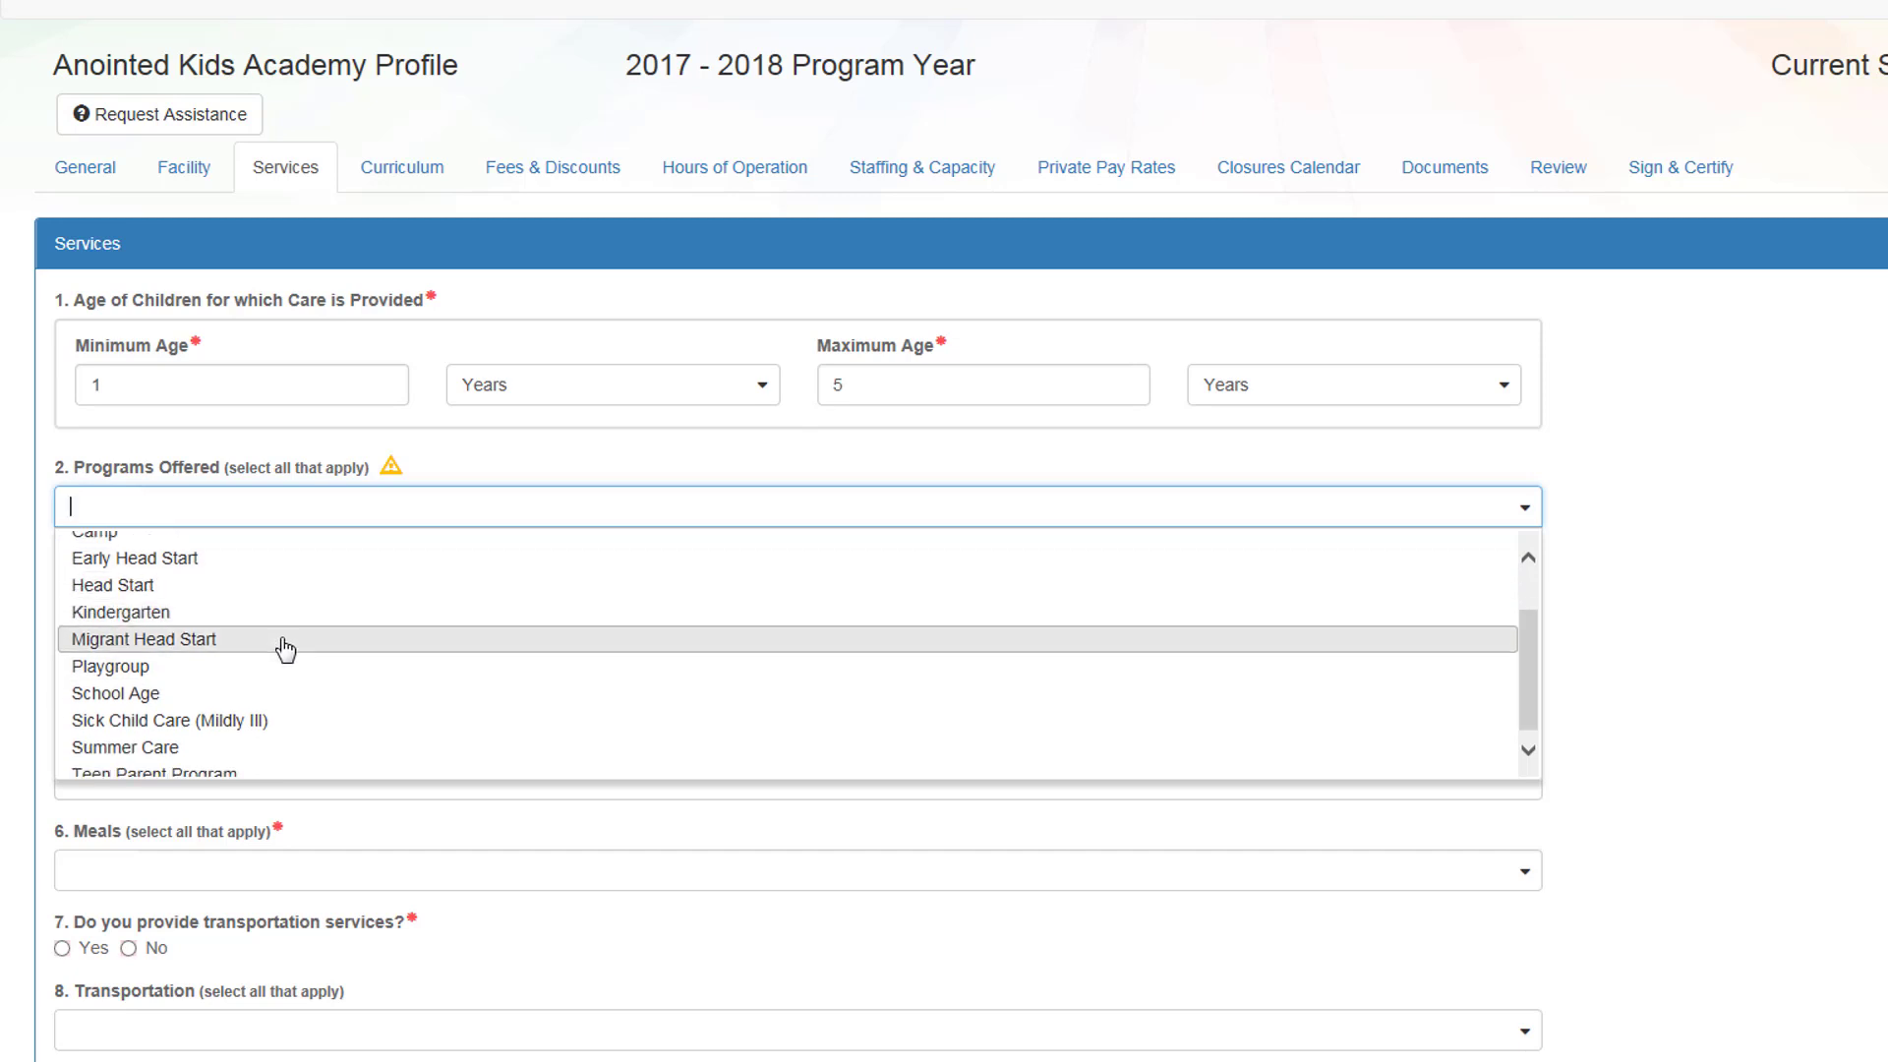
scroll(283, 678, down, 2)
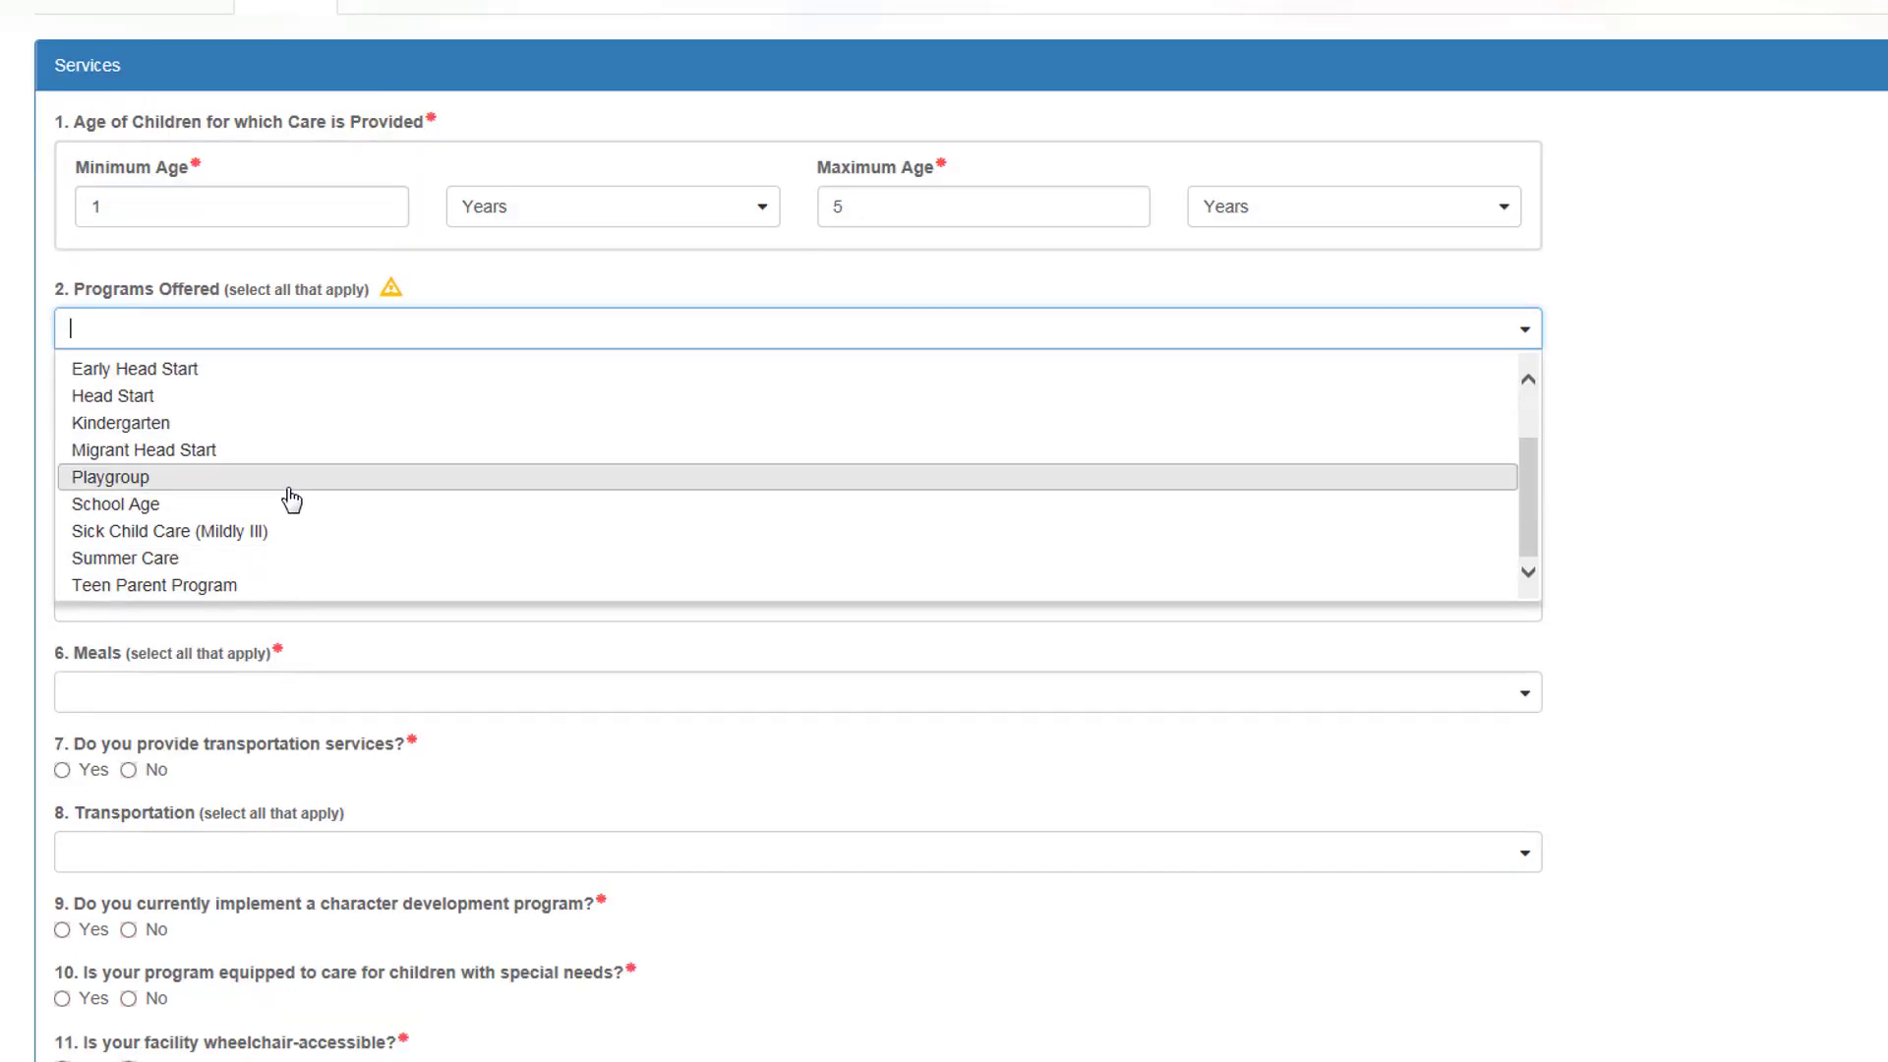
scroll(291, 501, up, 1)
scroll(292, 501, up, 1)
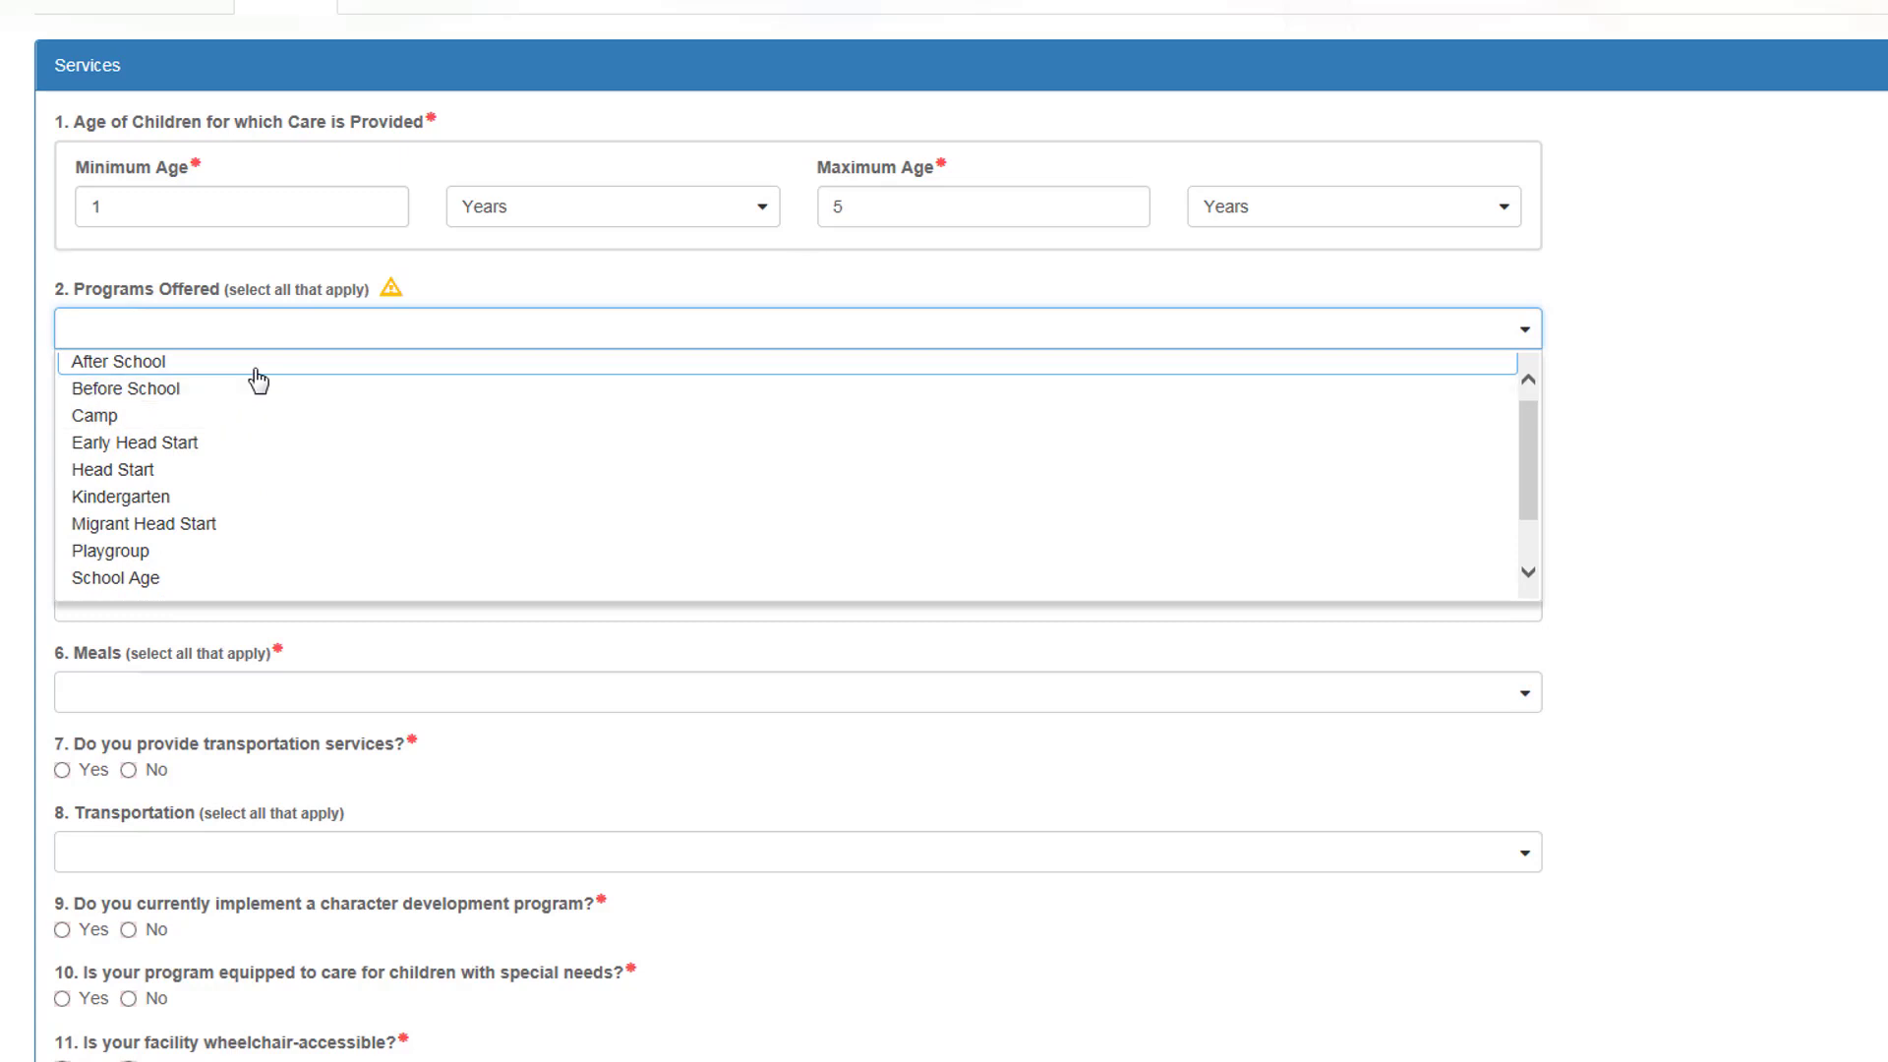
click(253, 364)
Step: Add Computer Activities, Faith-Based and Homework/tutor to About My Program
click(278, 424)
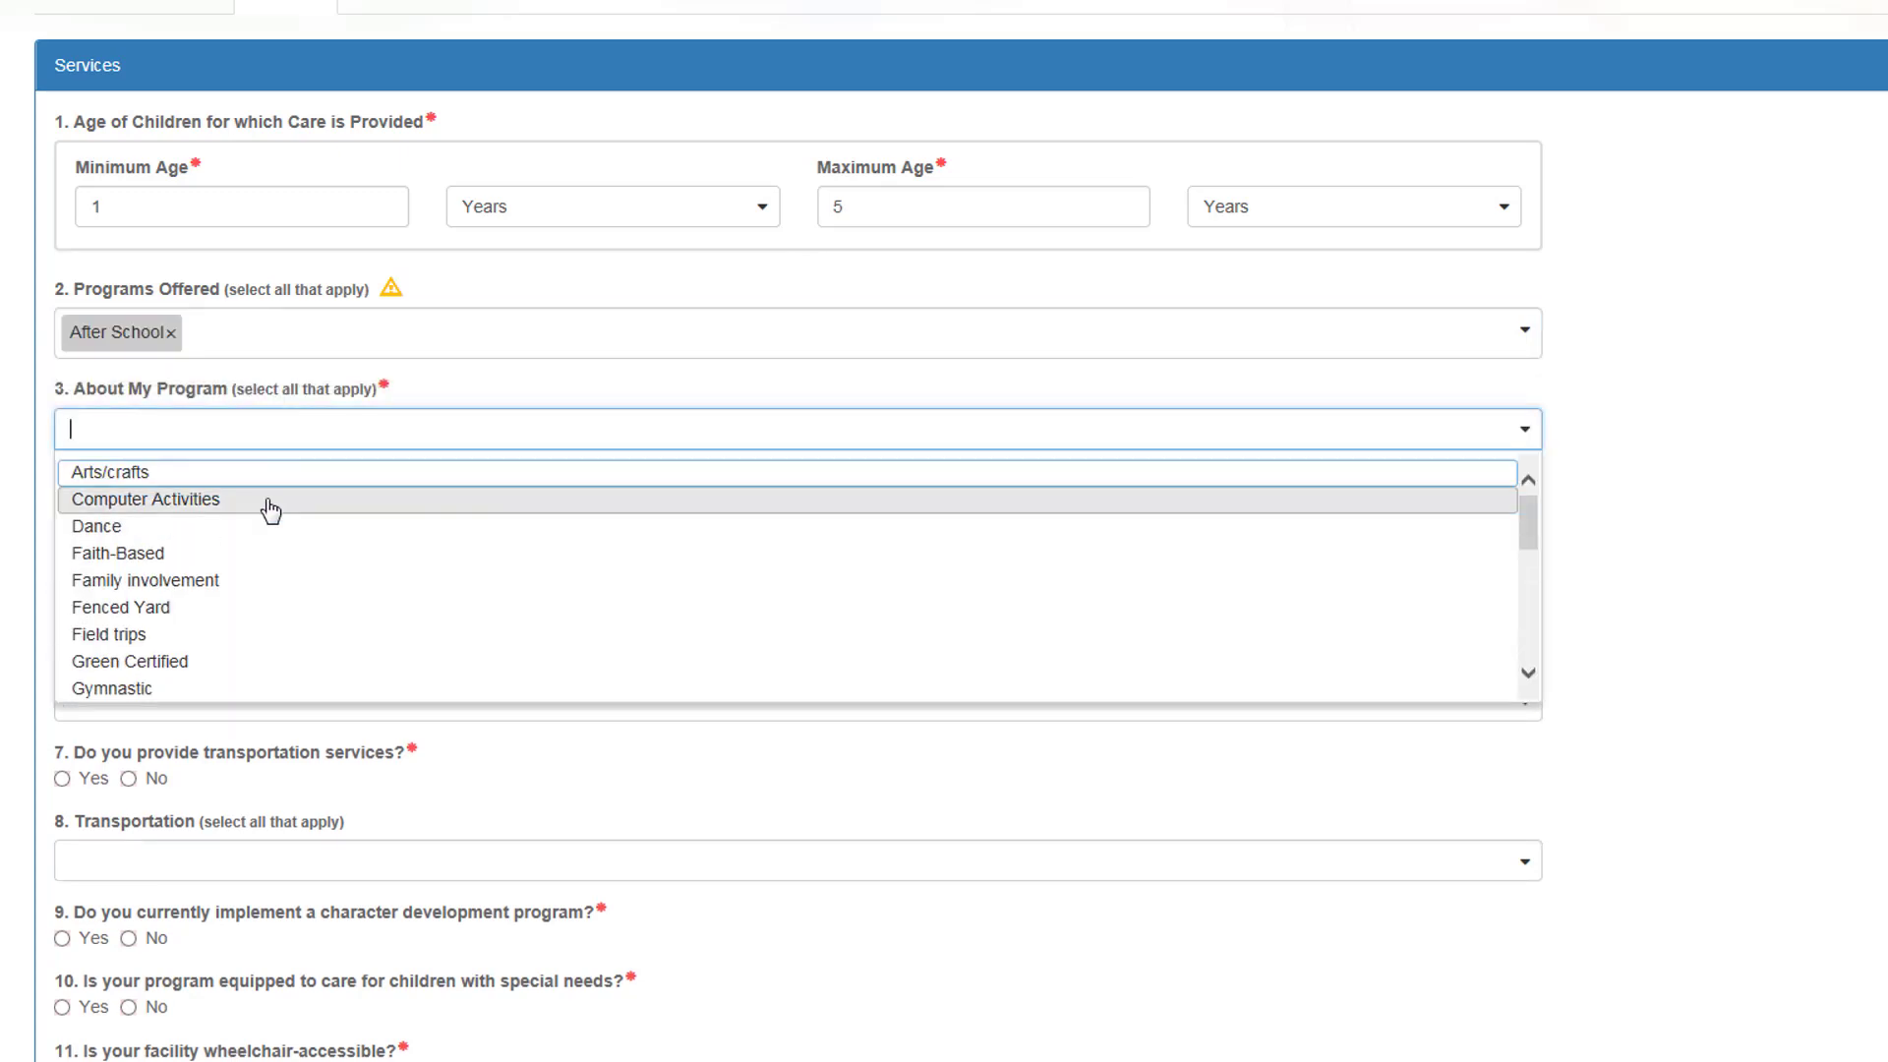
click(270, 509)
click(317, 434)
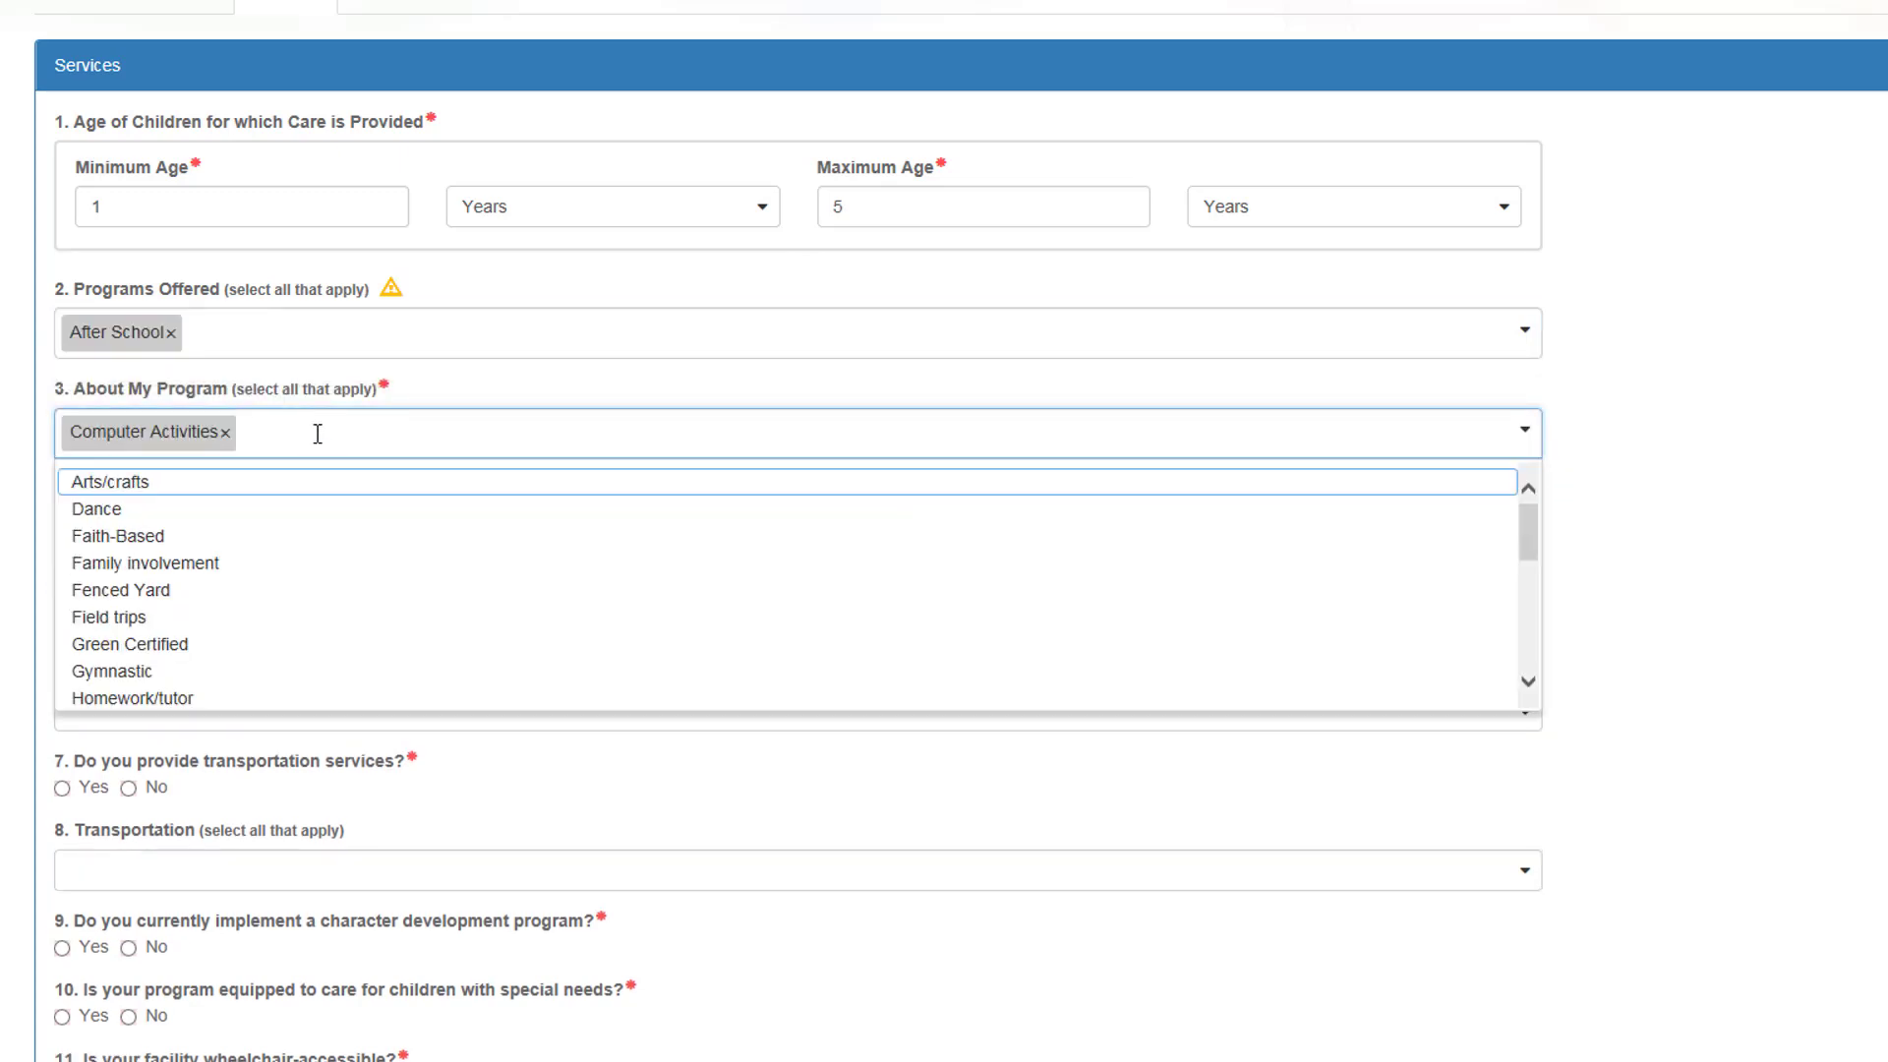
click(252, 539)
click(439, 438)
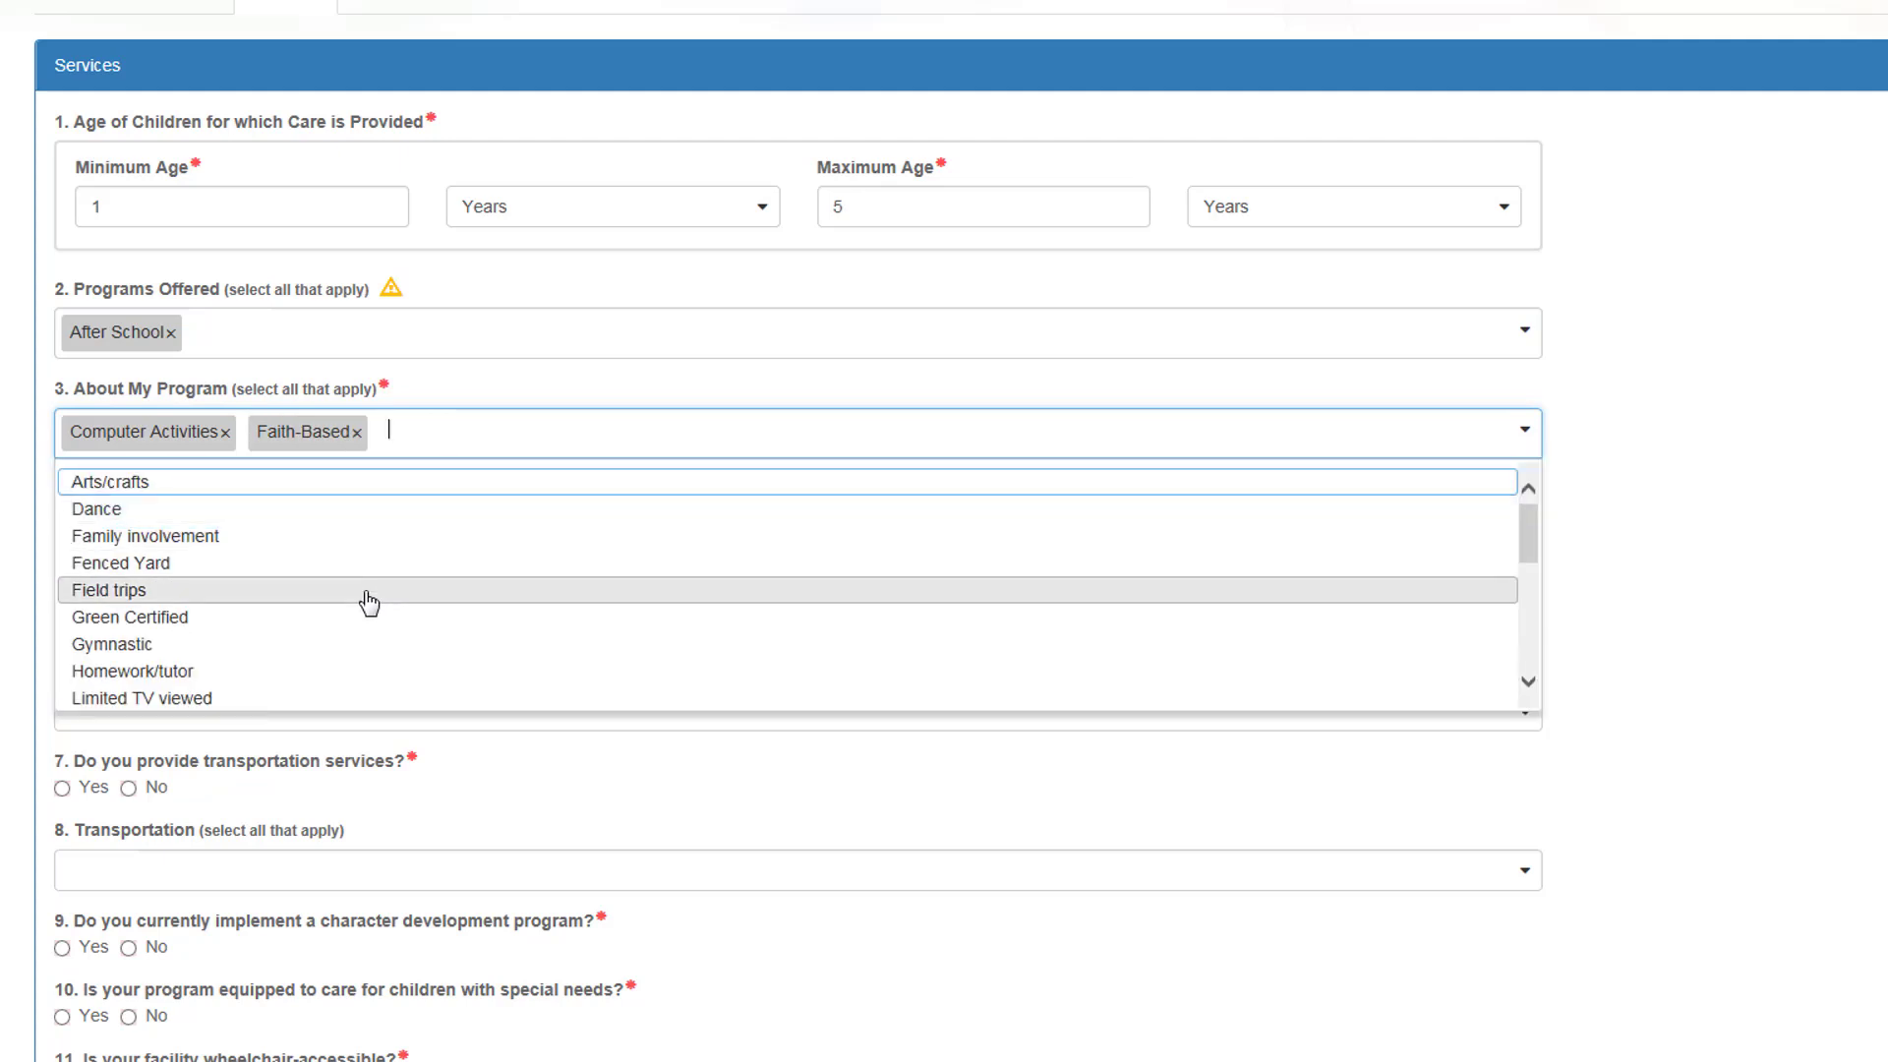
click(350, 669)
Step: Add English and Spanish as staff languages
click(298, 528)
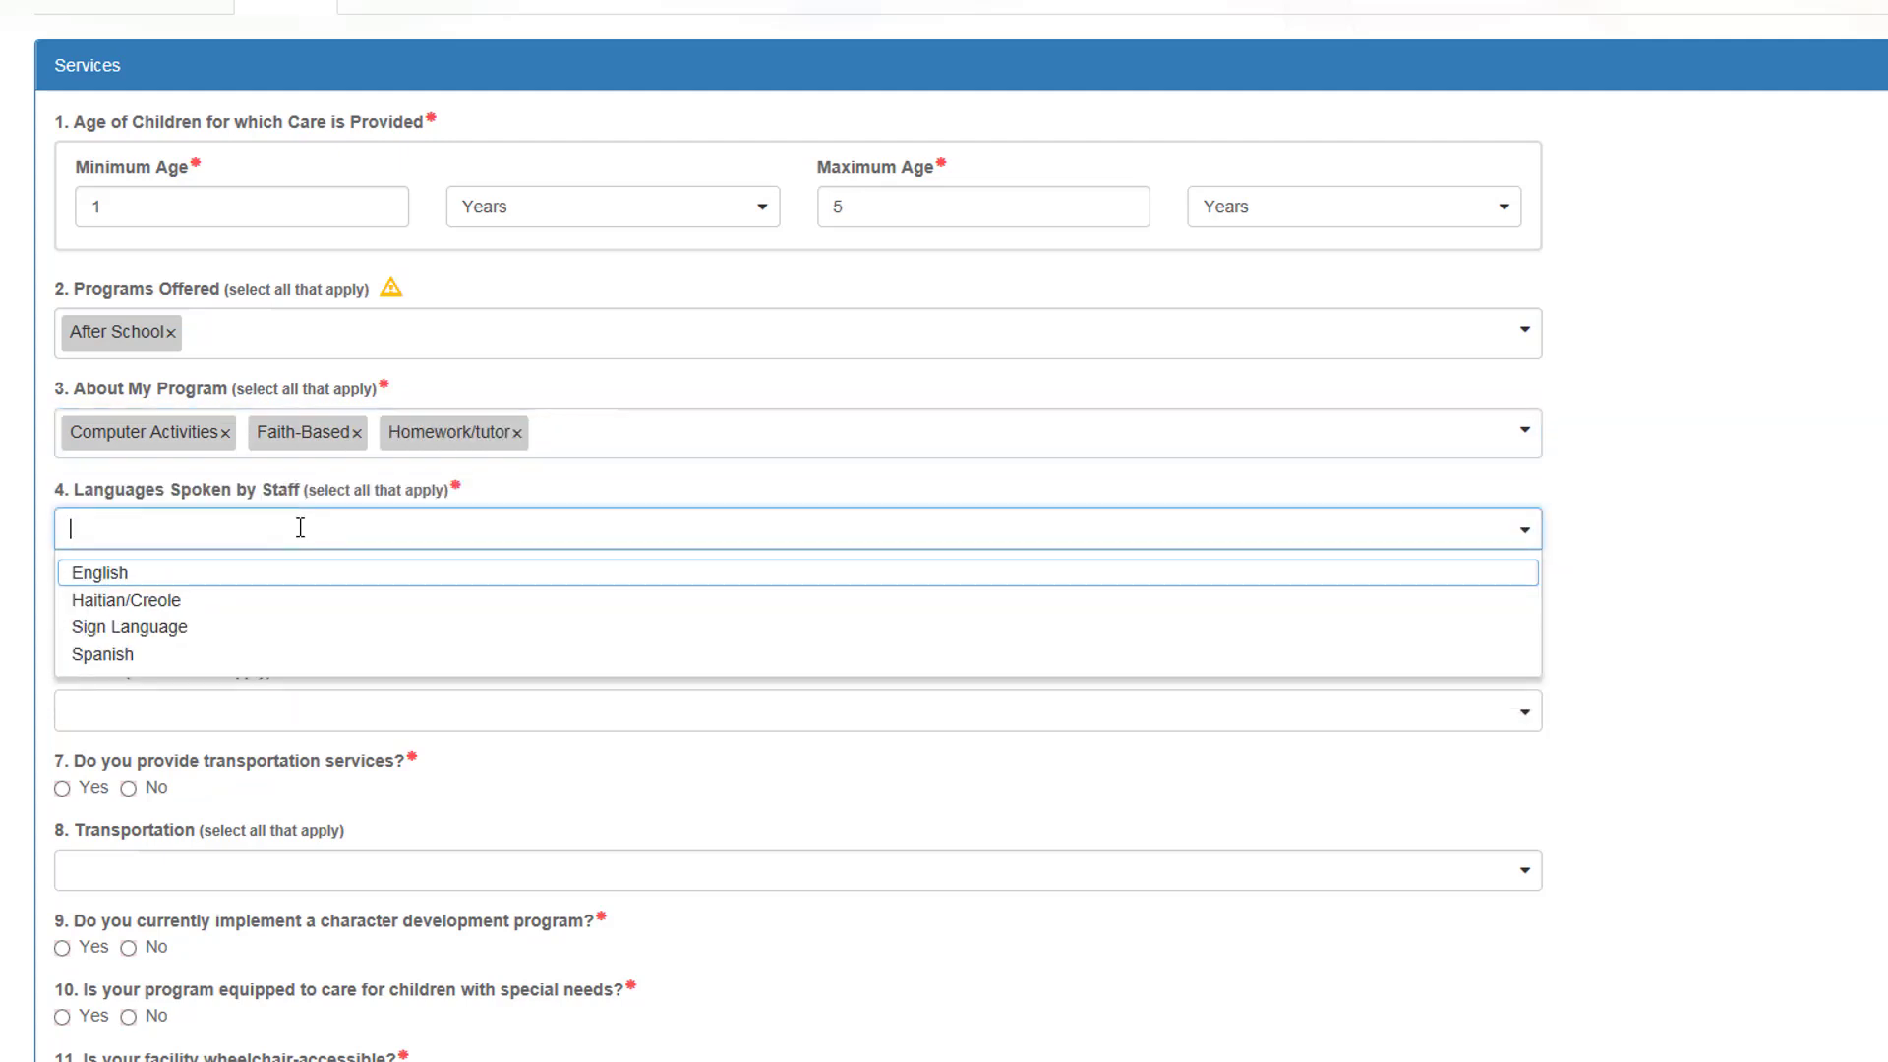
click(280, 587)
click(315, 535)
click(302, 637)
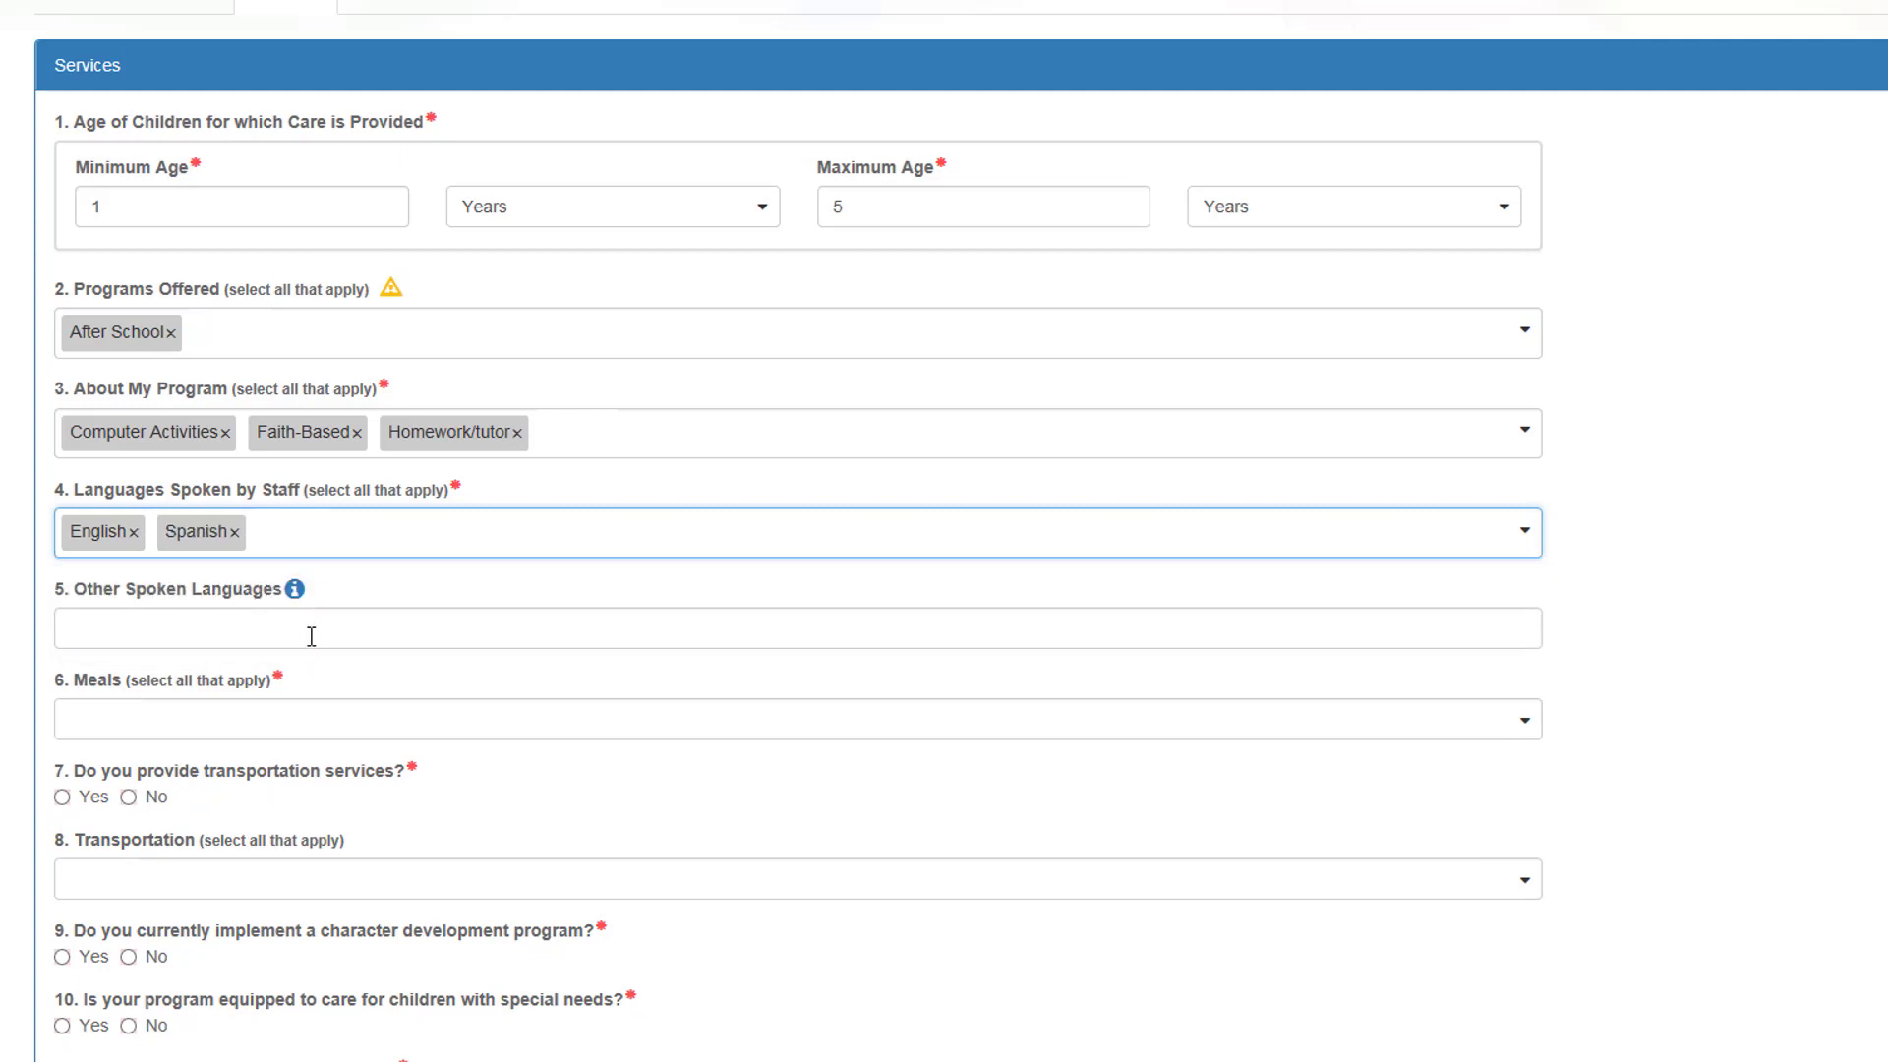
Step: Select Afternoon Snack, Breakfast and Lunch as meals provided
scroll(322, 640, down, 3)
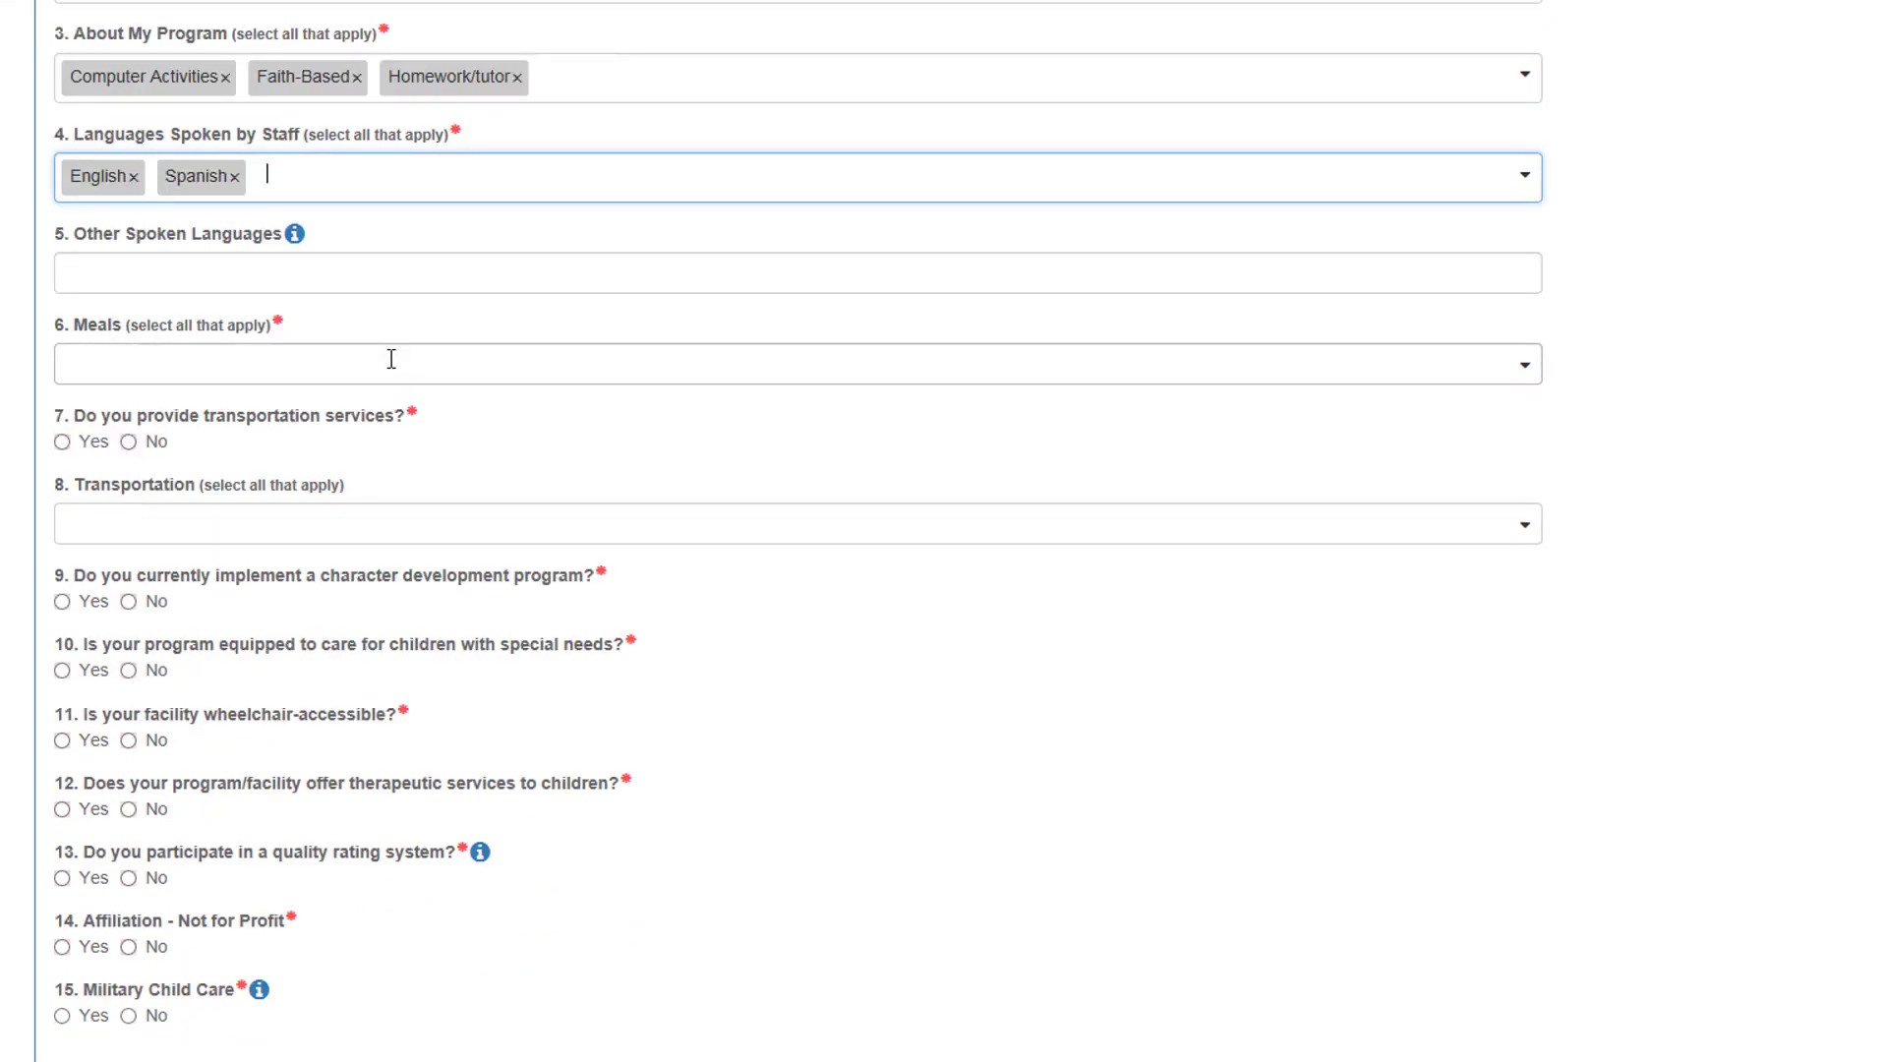
click(391, 360)
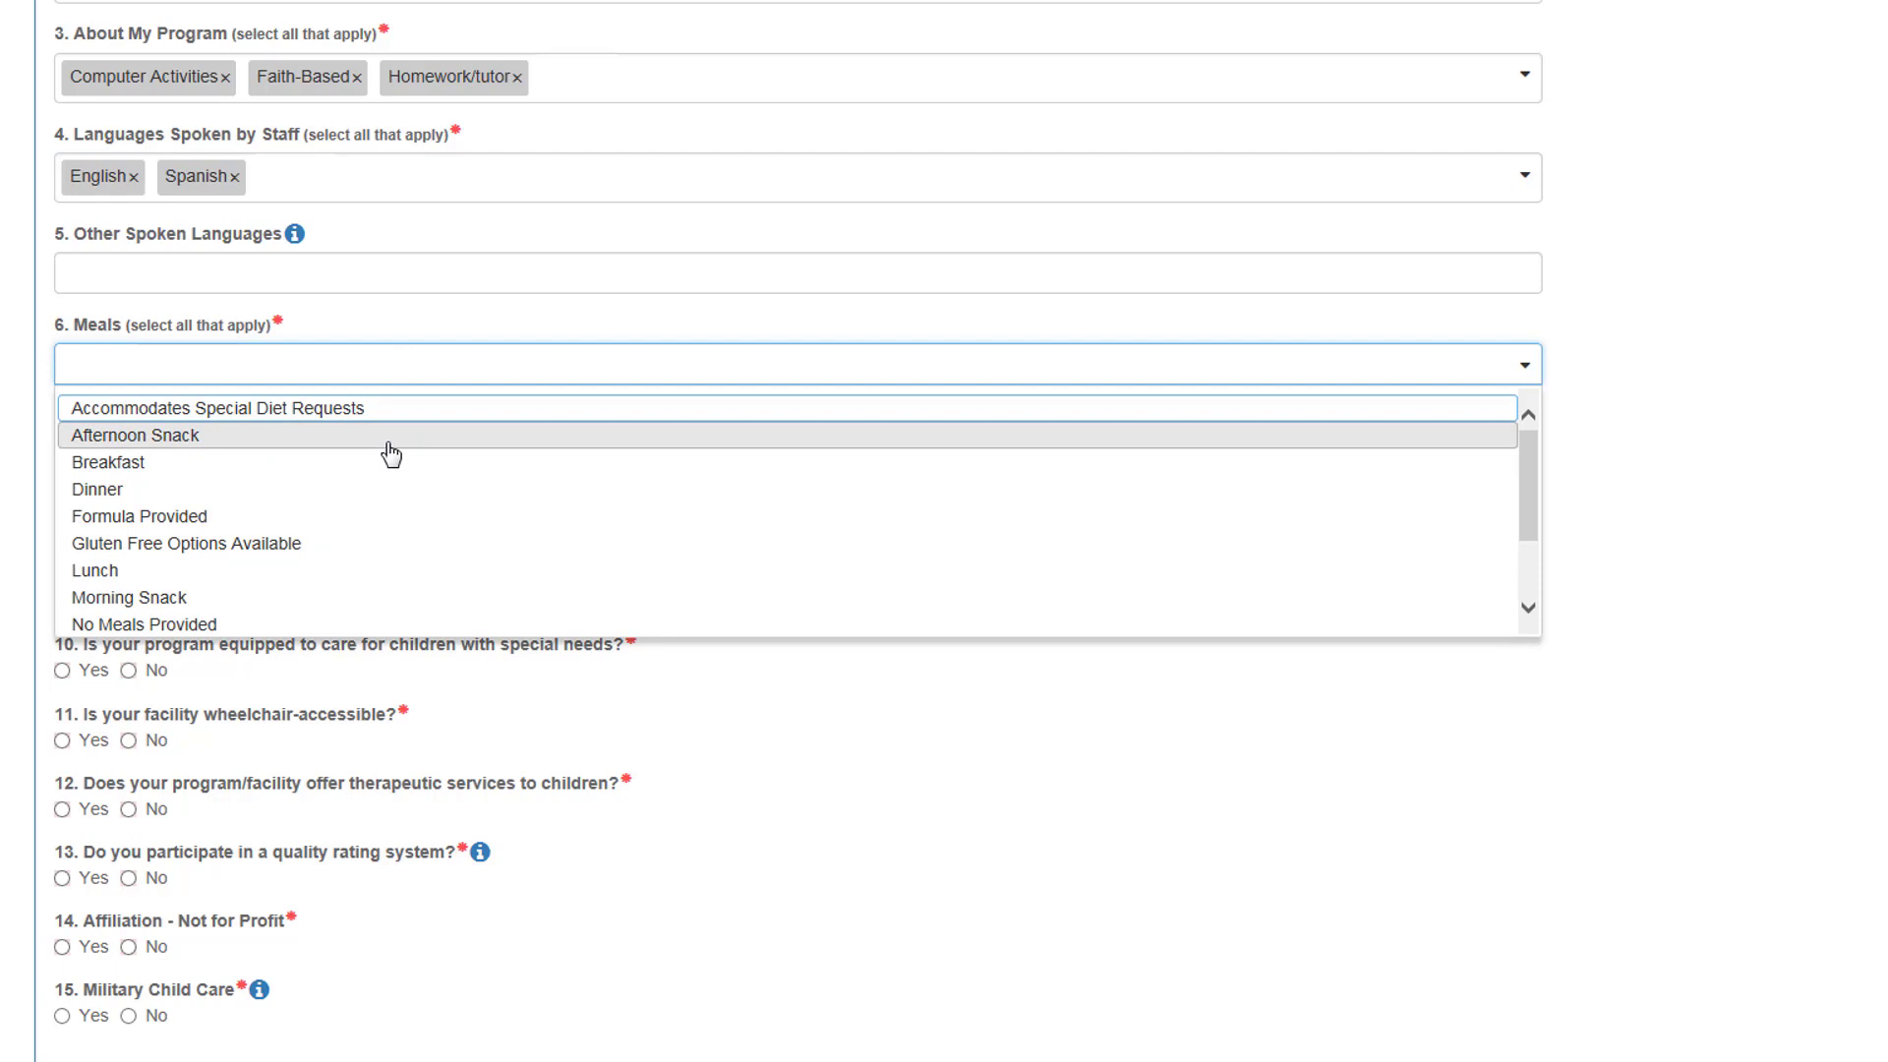
click(390, 438)
click(382, 364)
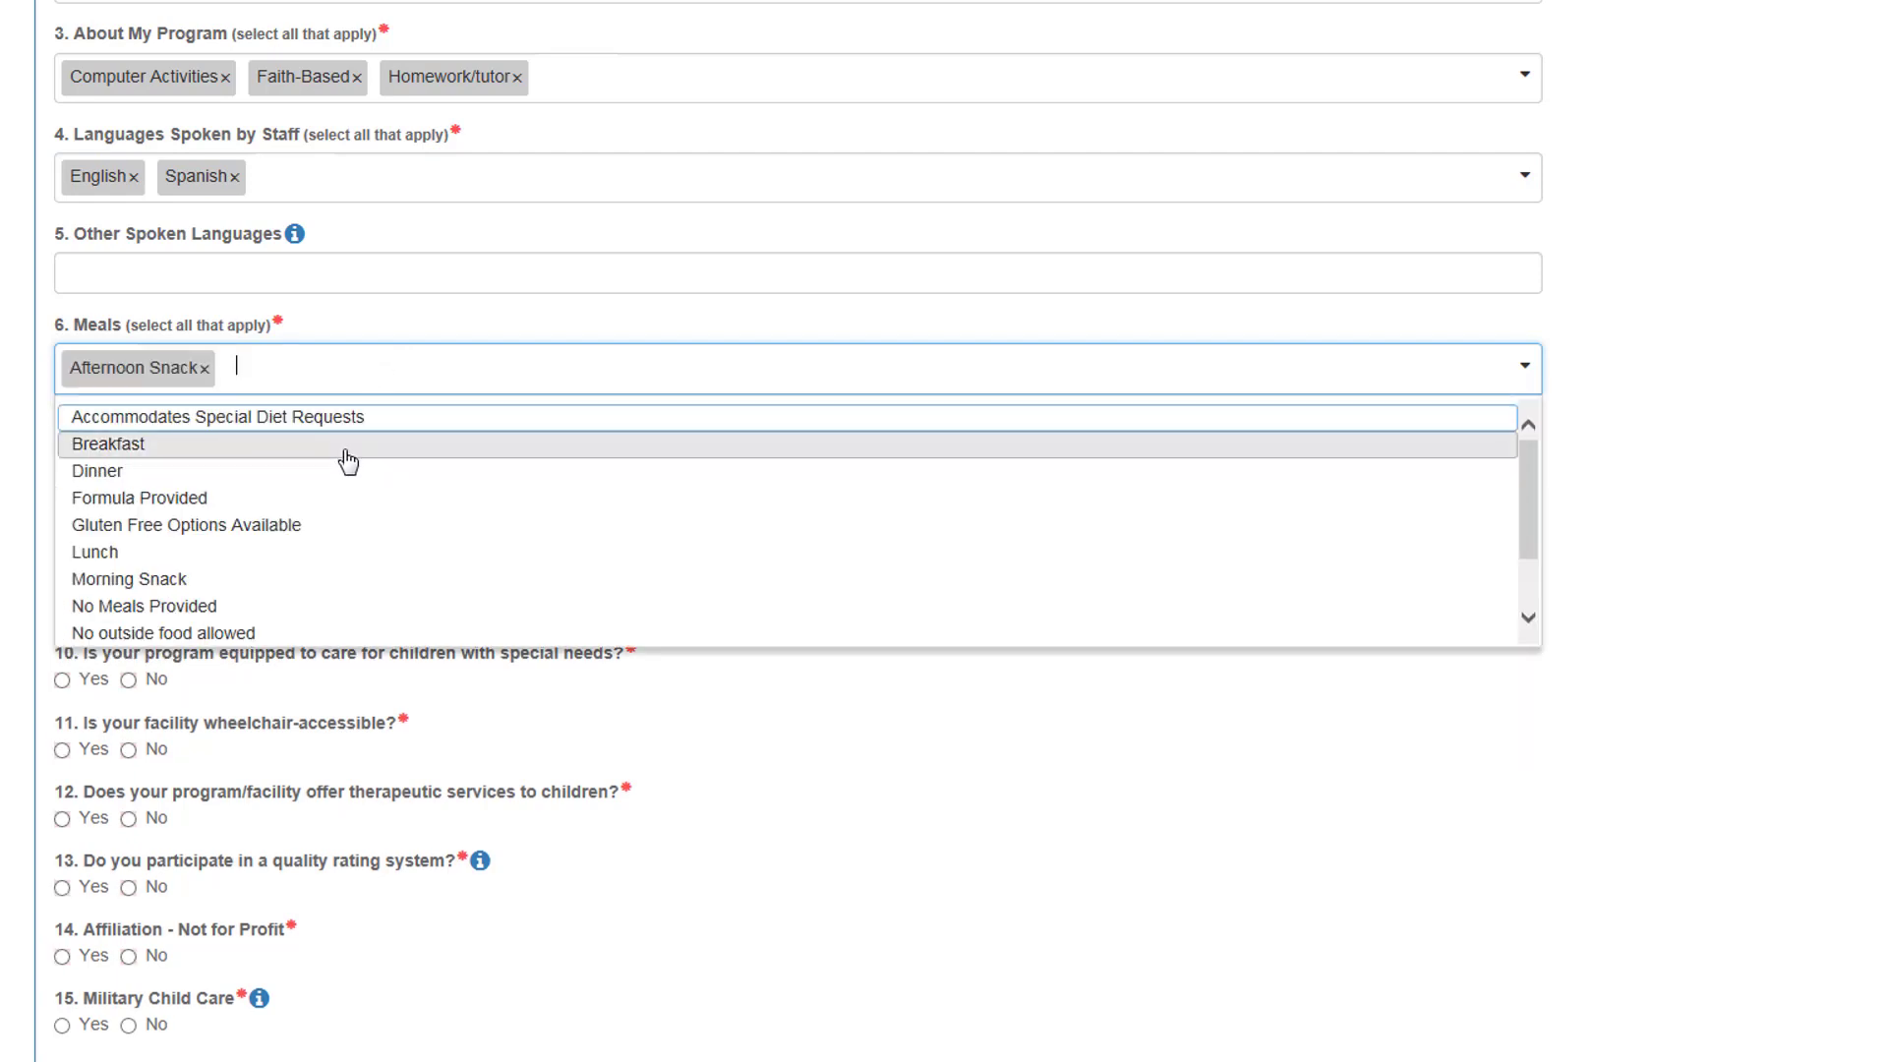
click(347, 447)
click(411, 370)
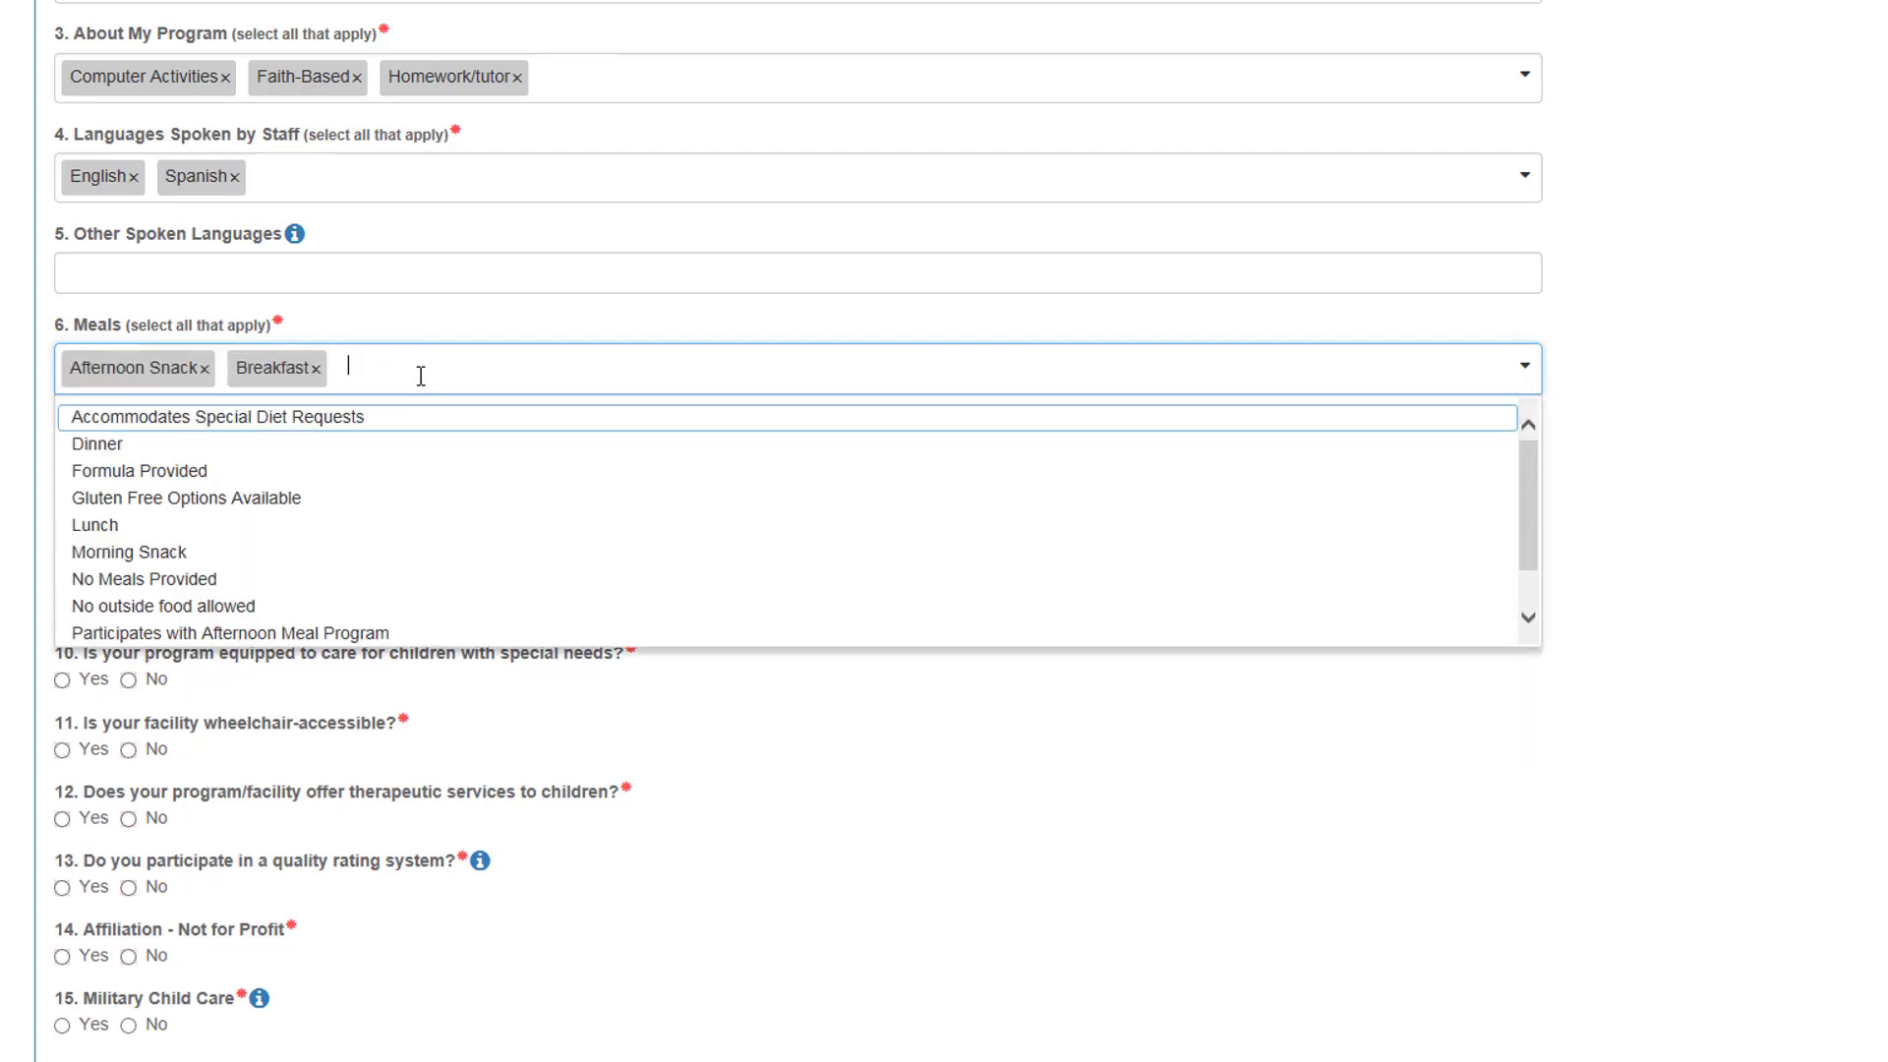
click(366, 524)
Step: Answer No to transportation and Yes to having a character development program
click(128, 451)
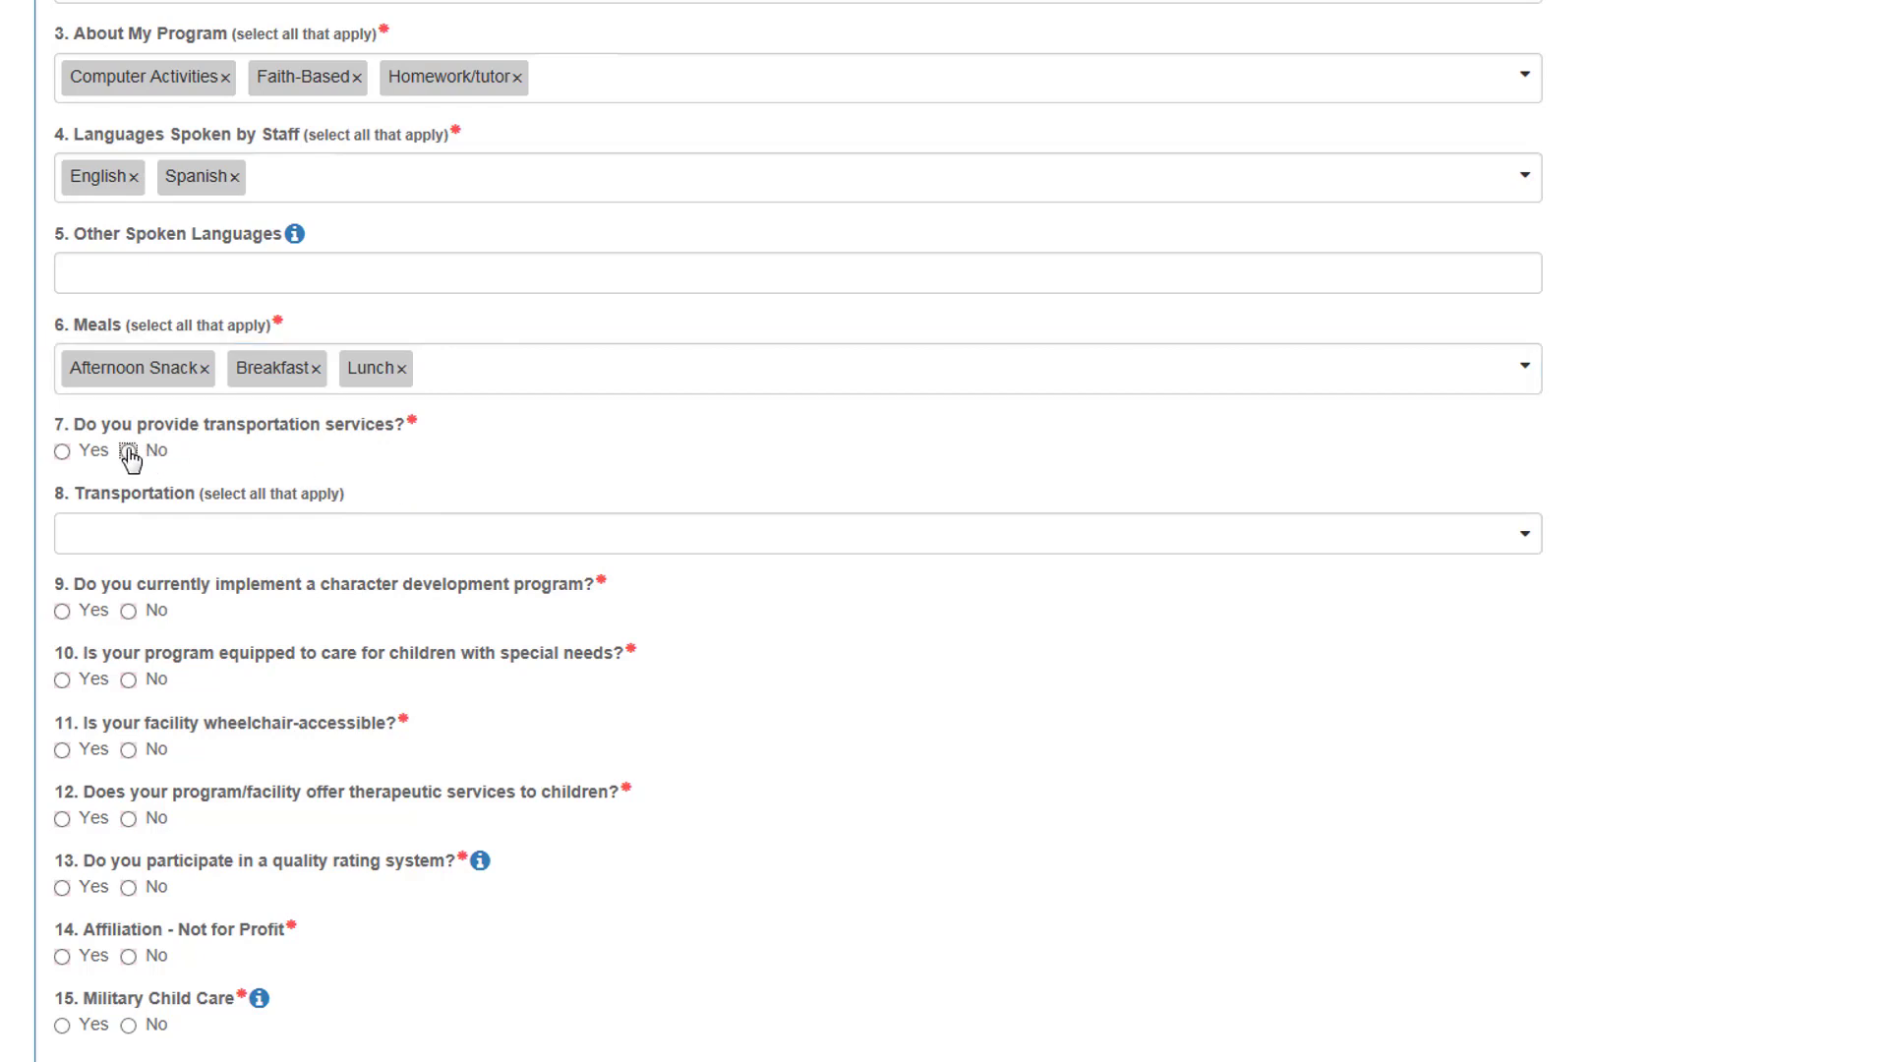
scroll(297, 450, down, 2)
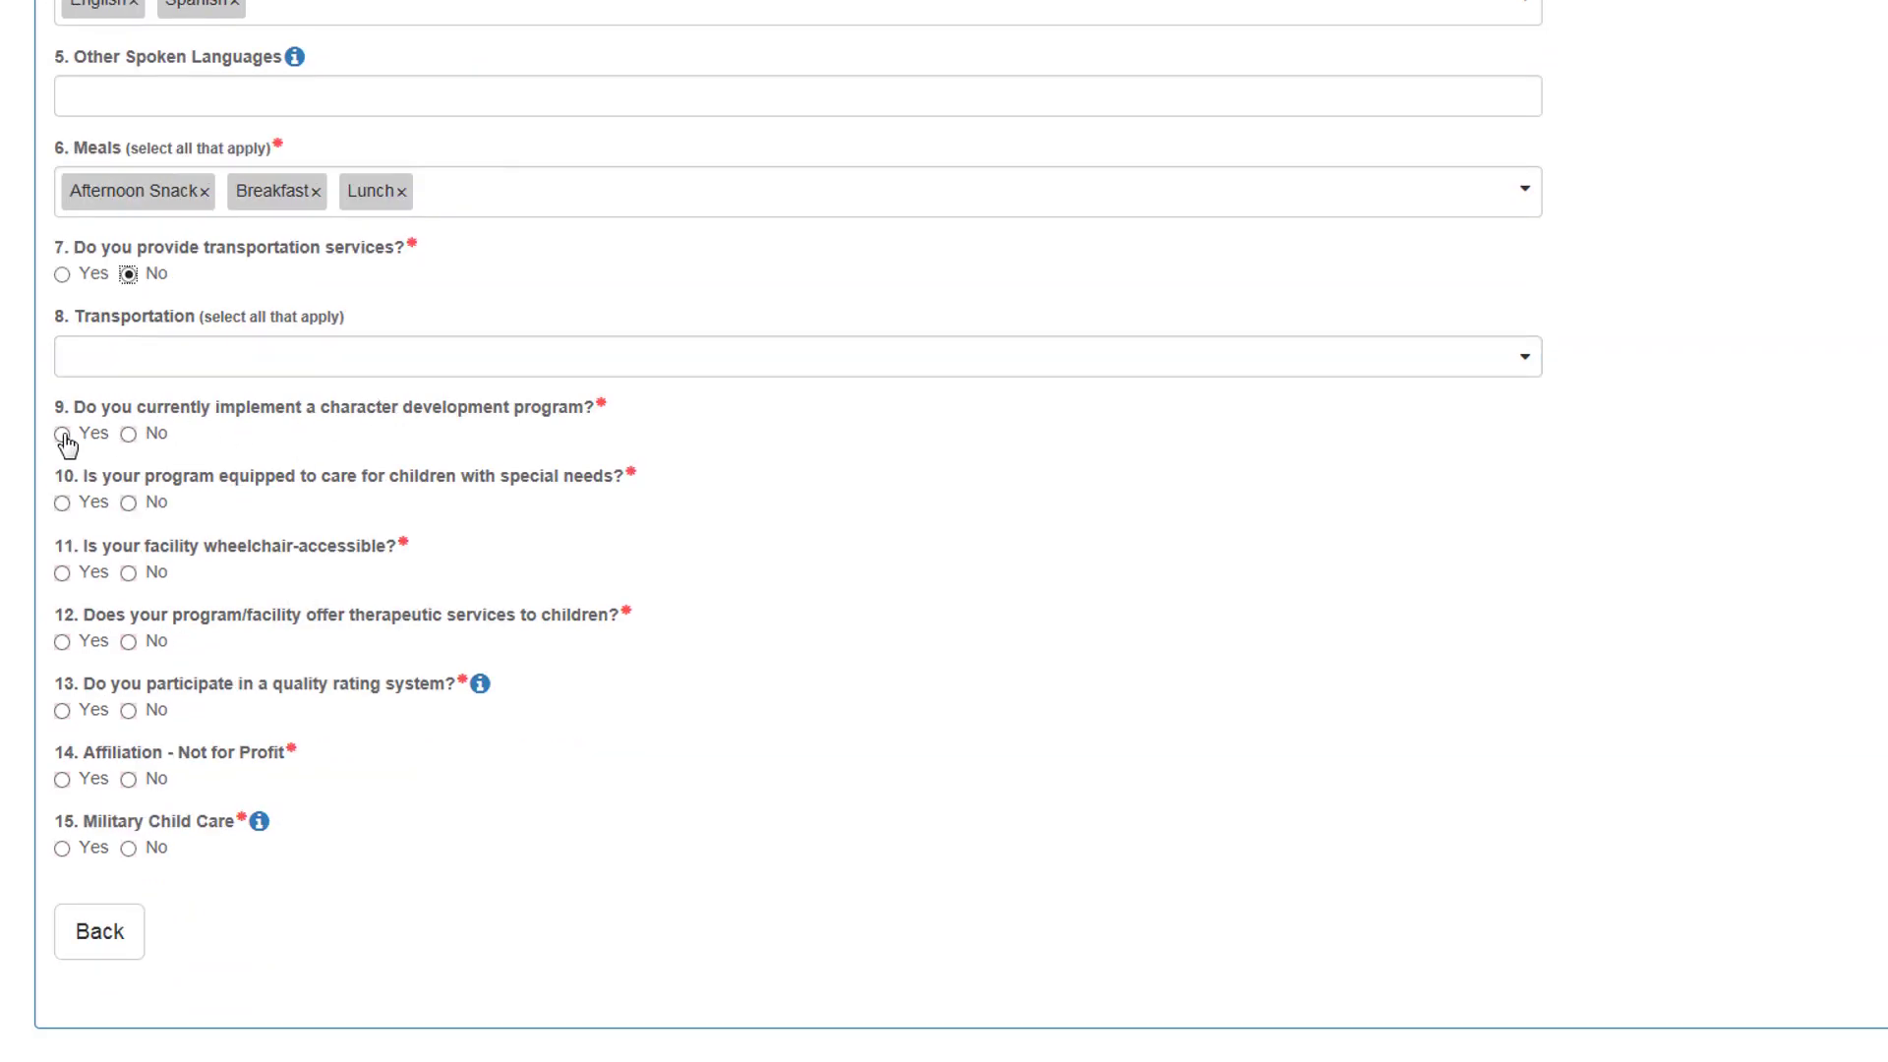
click(62, 434)
Step: Describe the character program as Creative Curriculum, answer No to questions 10–15, and save
click(222, 524)
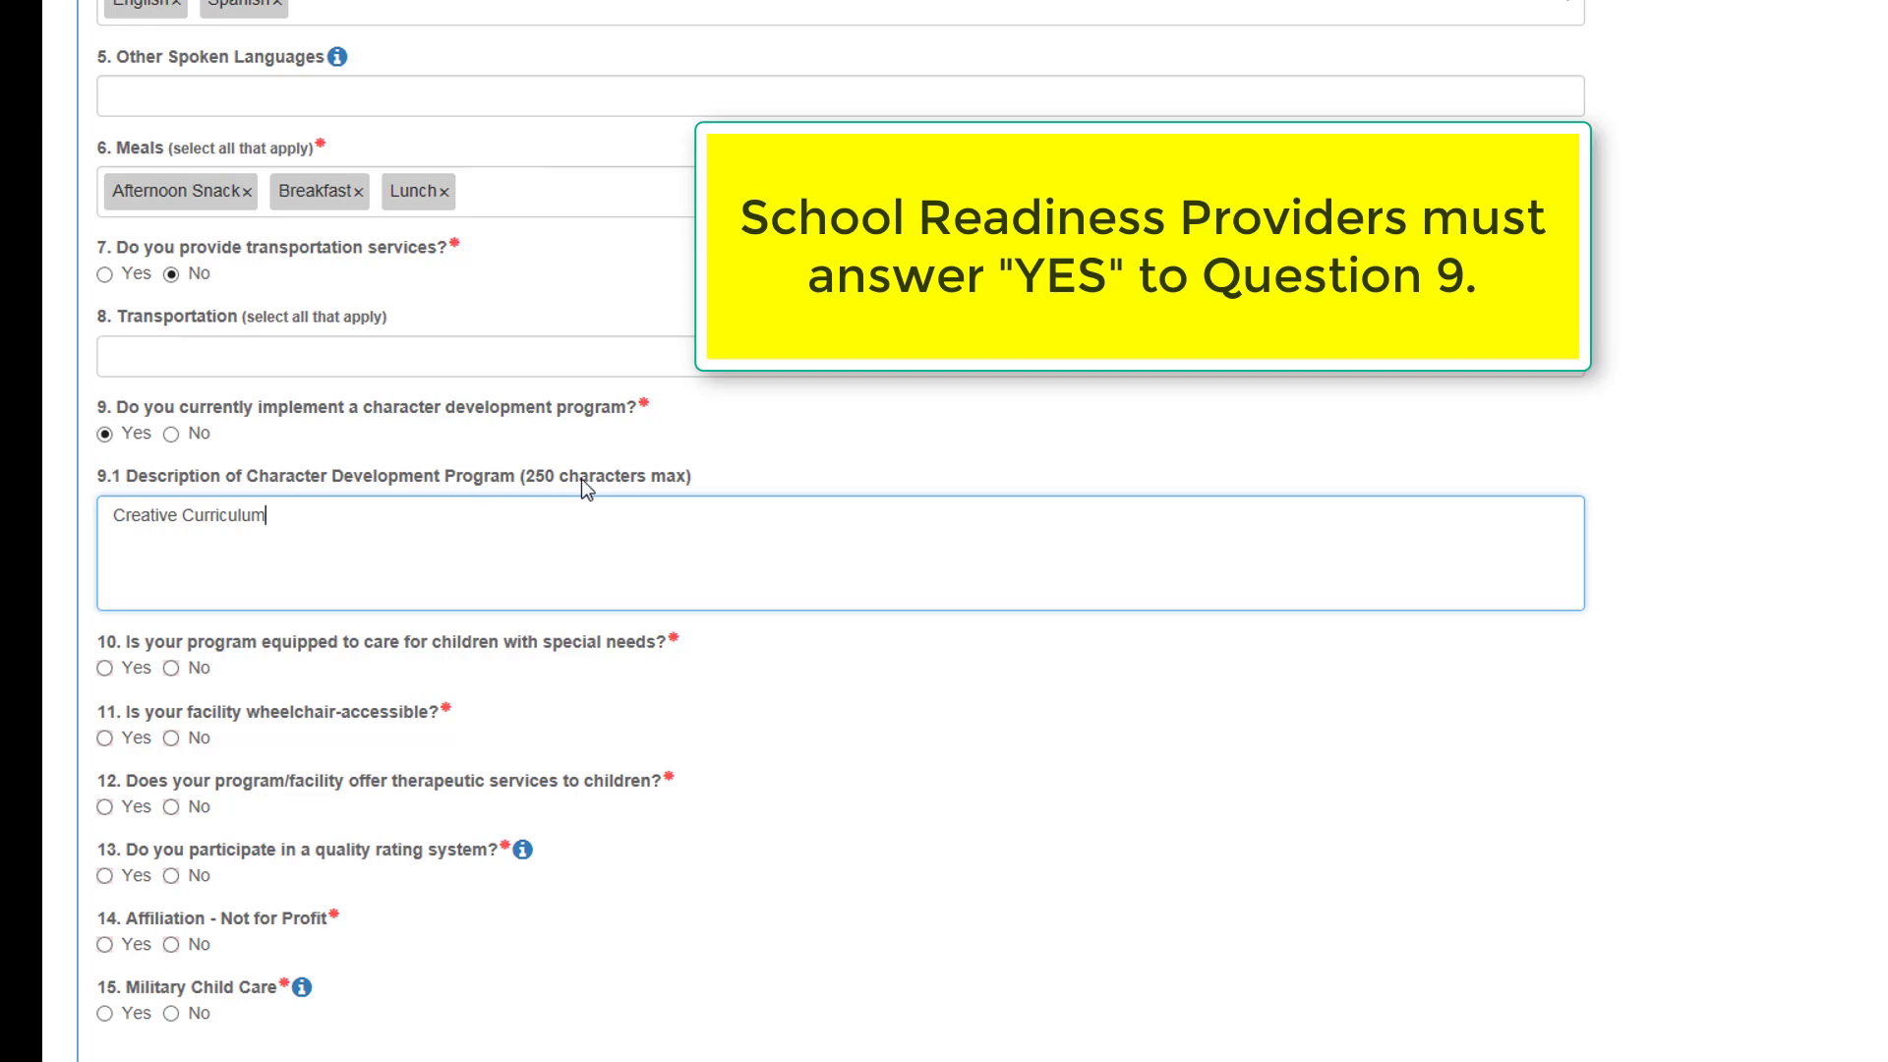
scroll(581, 480, down, 2)
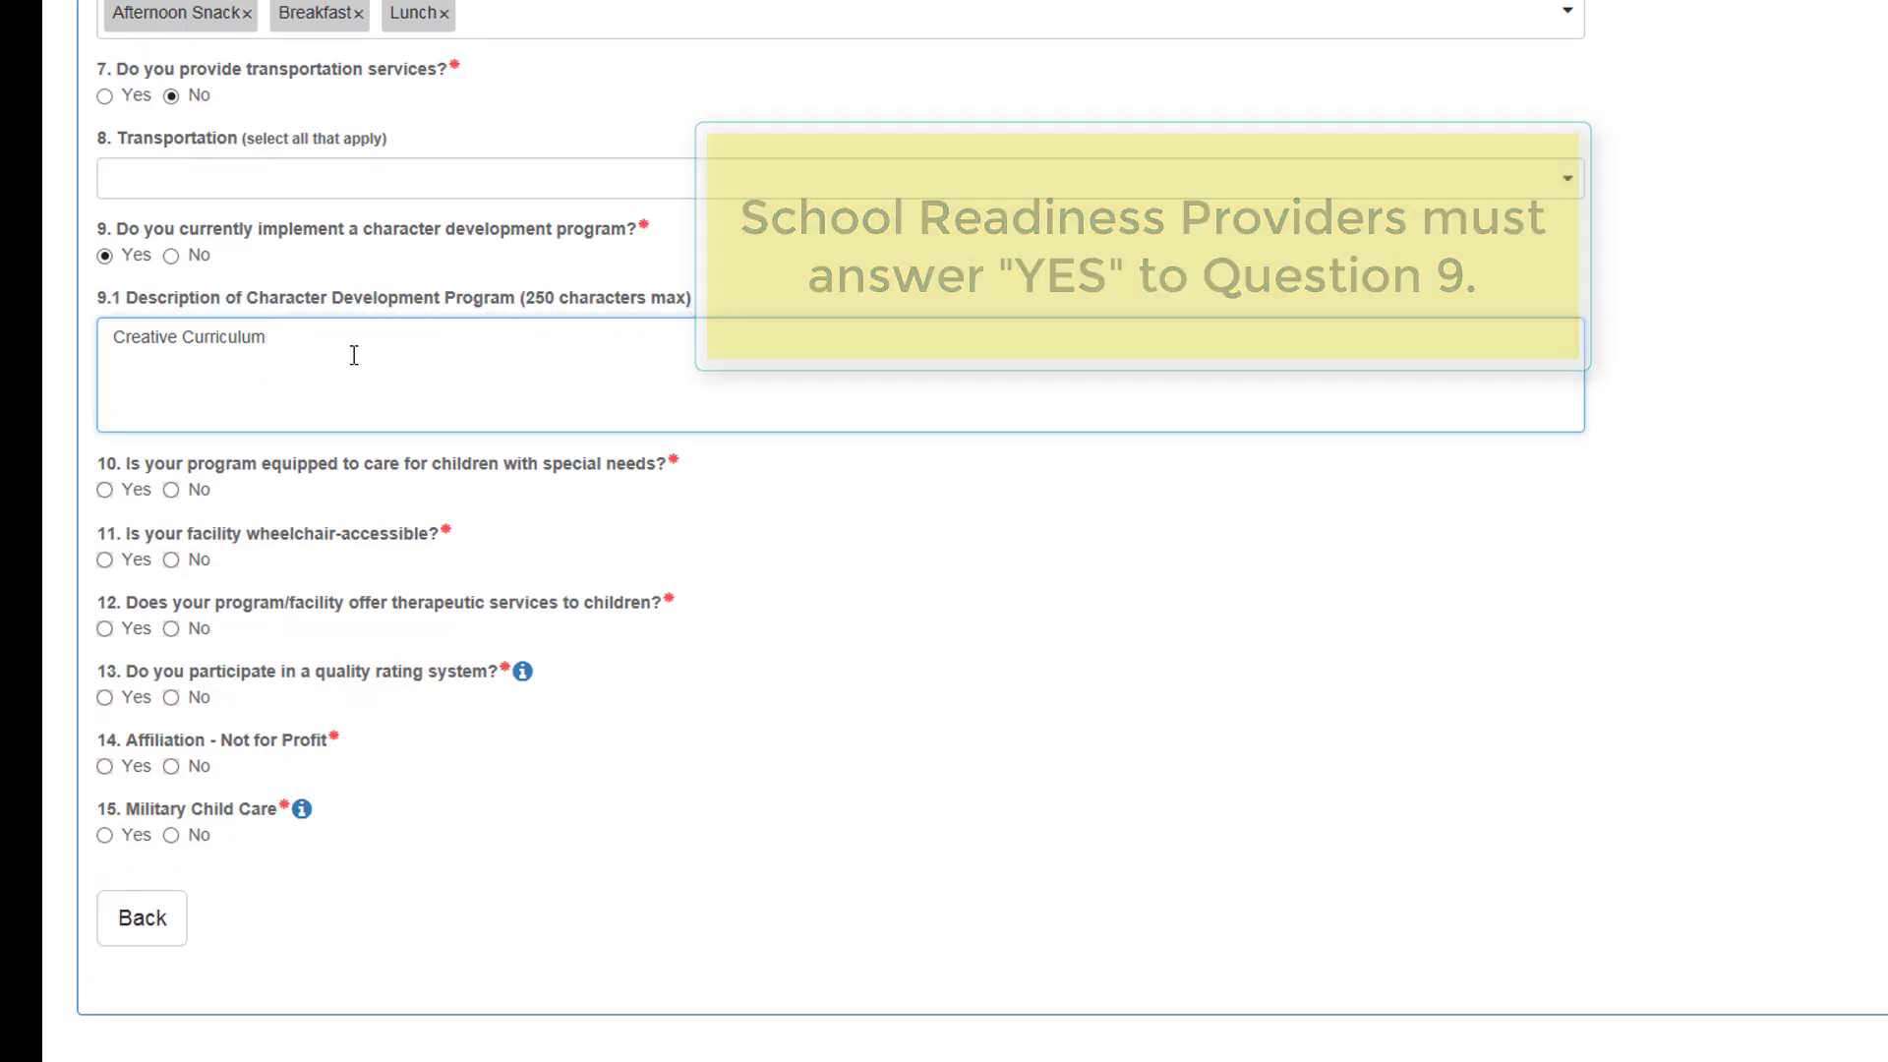
click(172, 491)
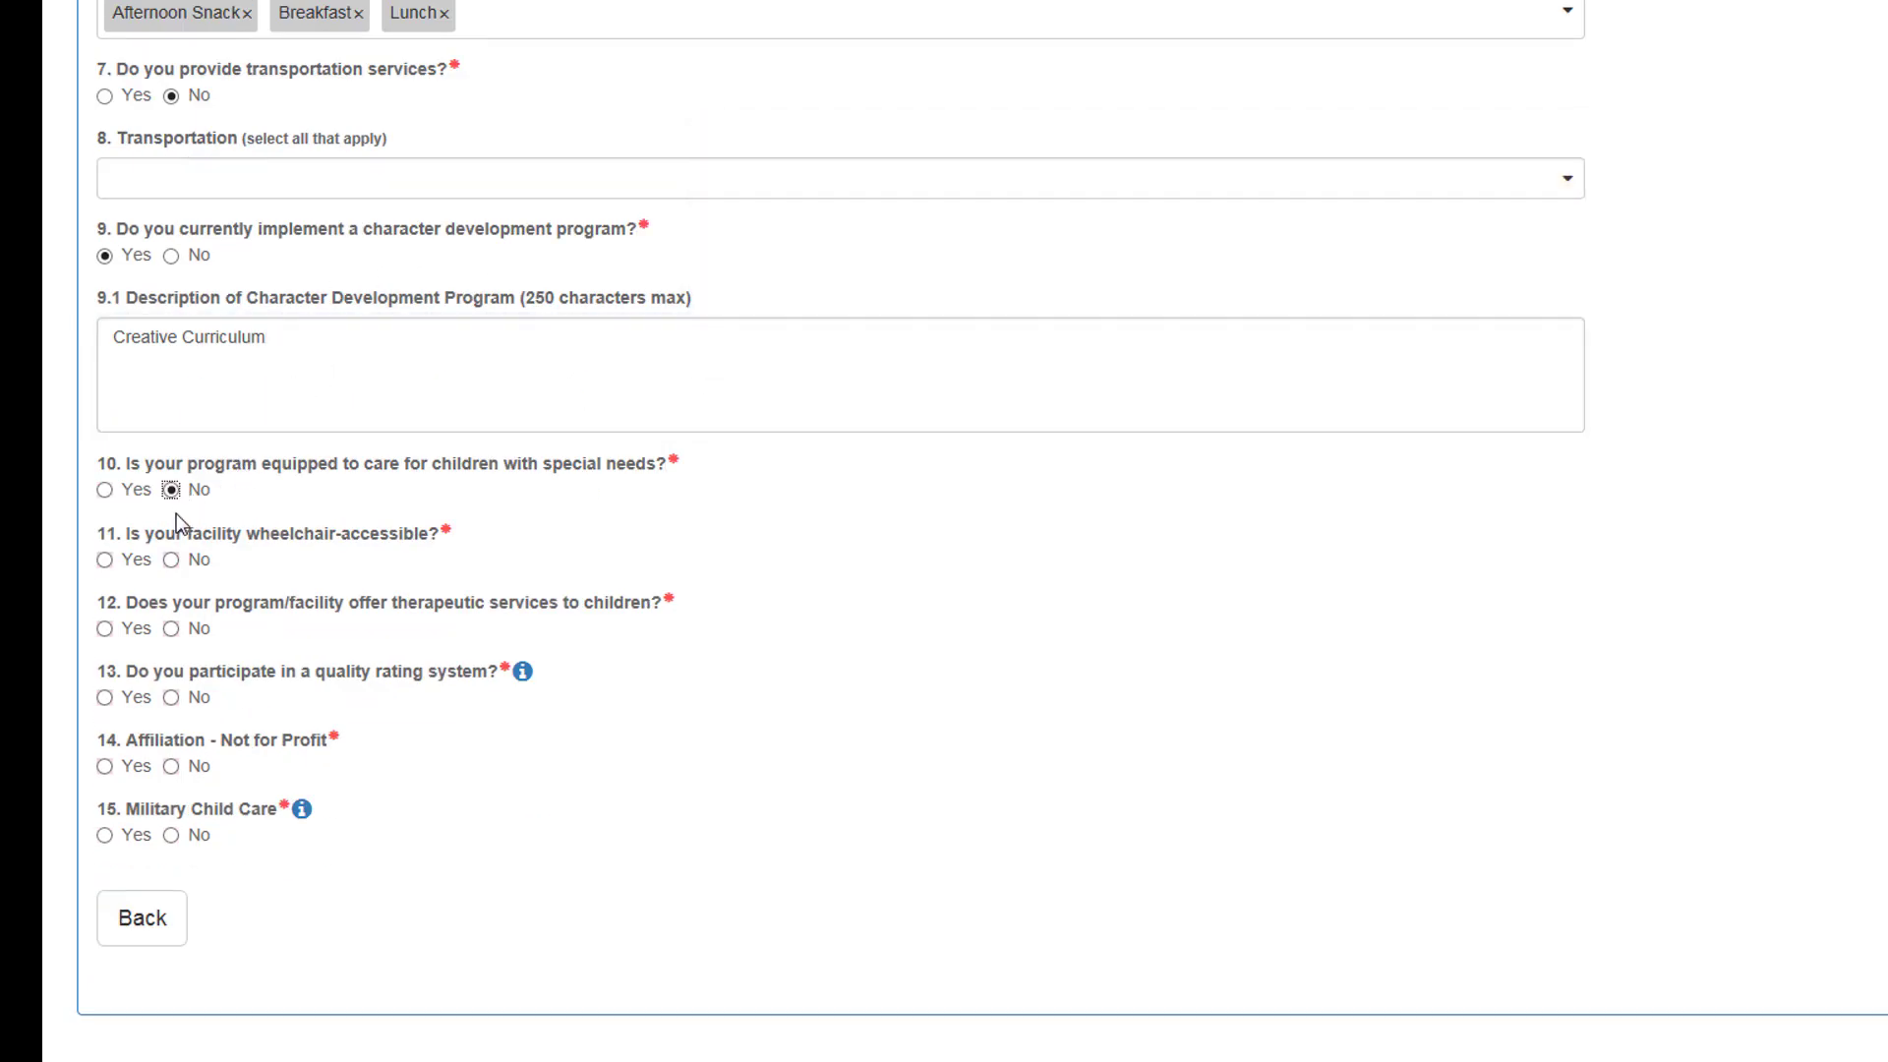
click(172, 563)
click(172, 632)
click(172, 700)
click(173, 769)
click(172, 837)
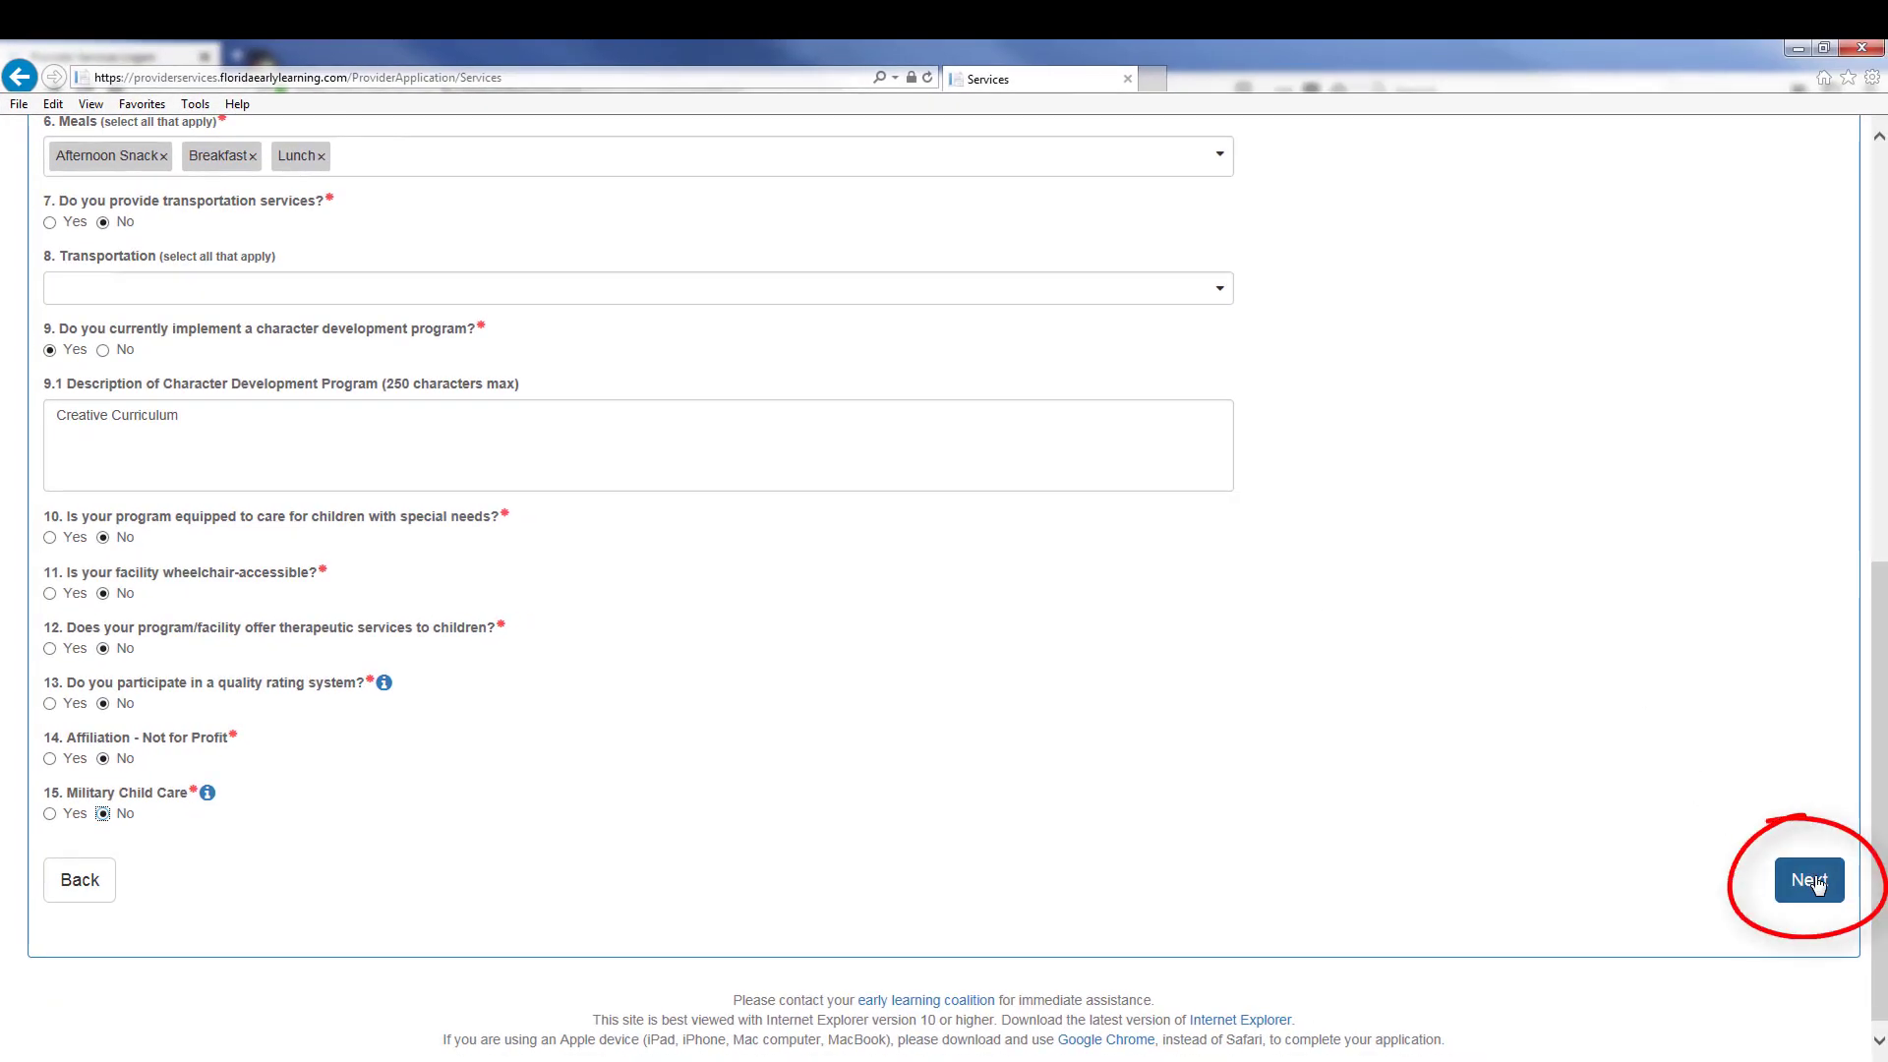
click(1808, 879)
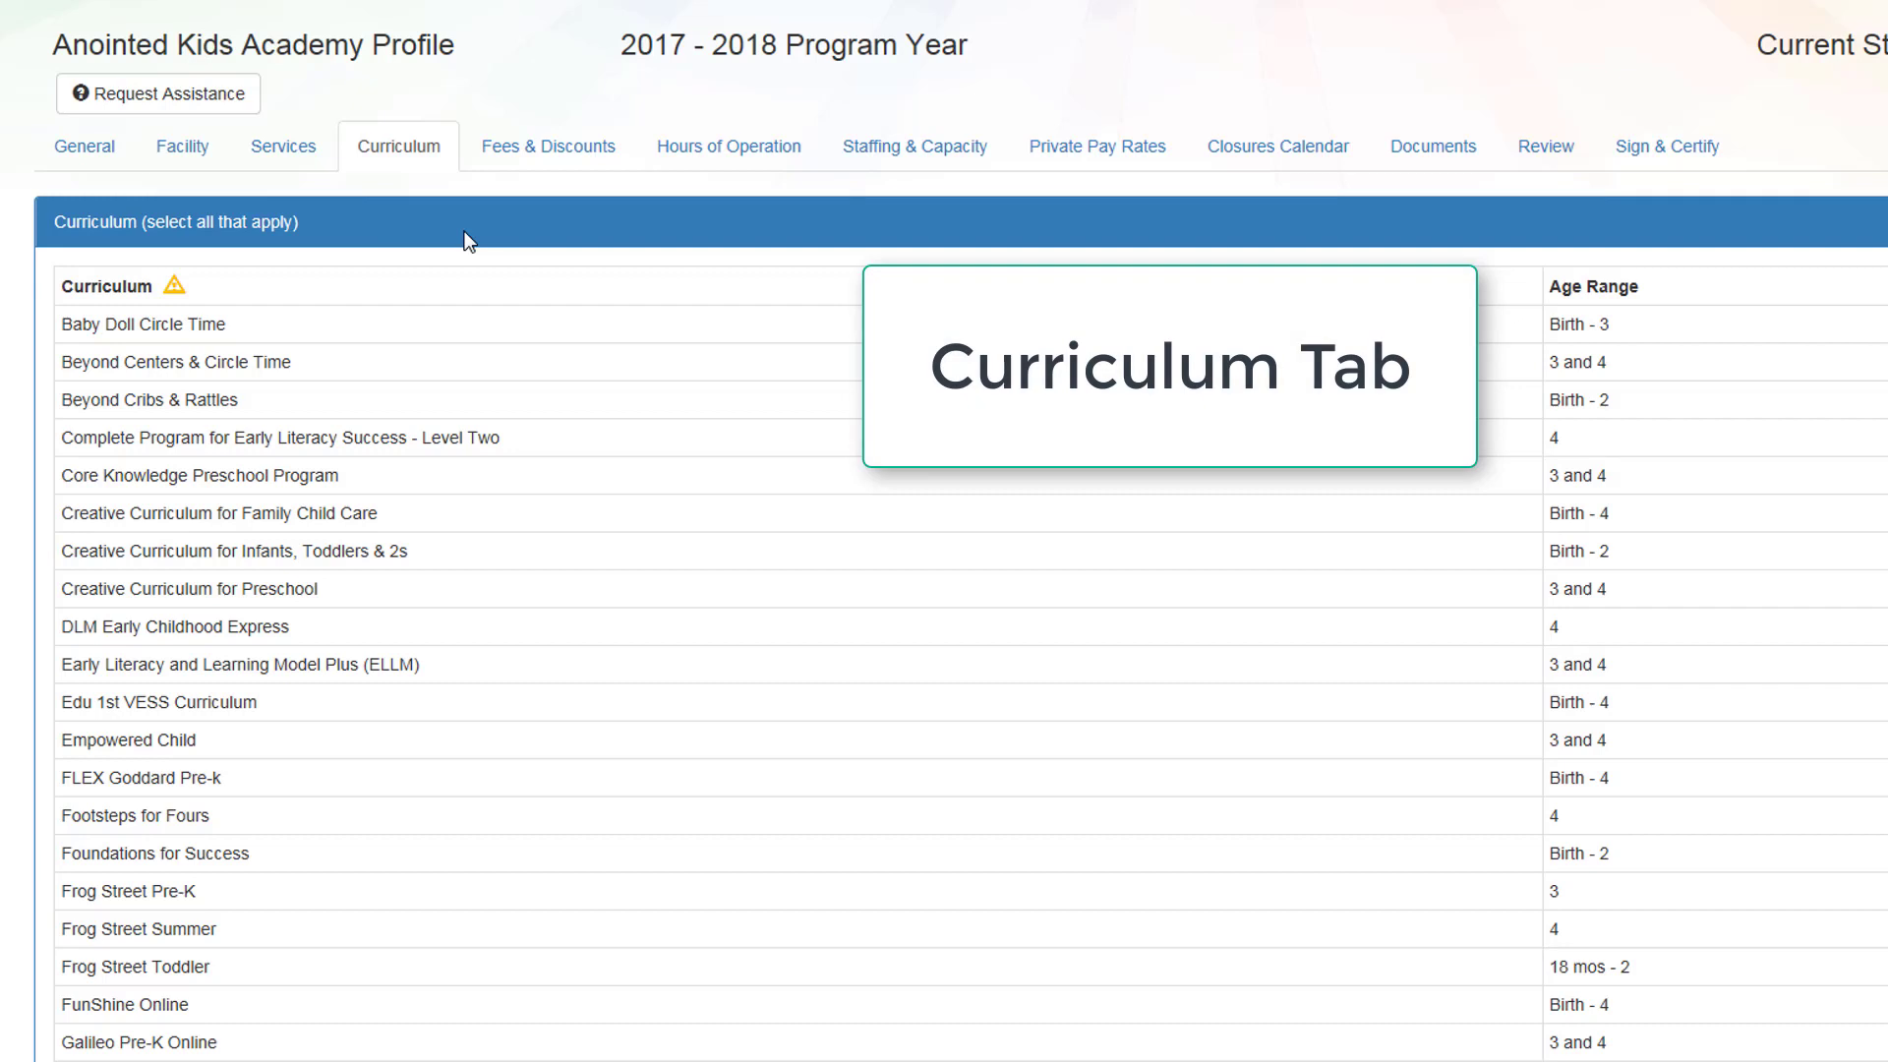
Step: Choose Creative Curriculum for Family Child Care and for Preschool, then save the curriculum
click(414, 522)
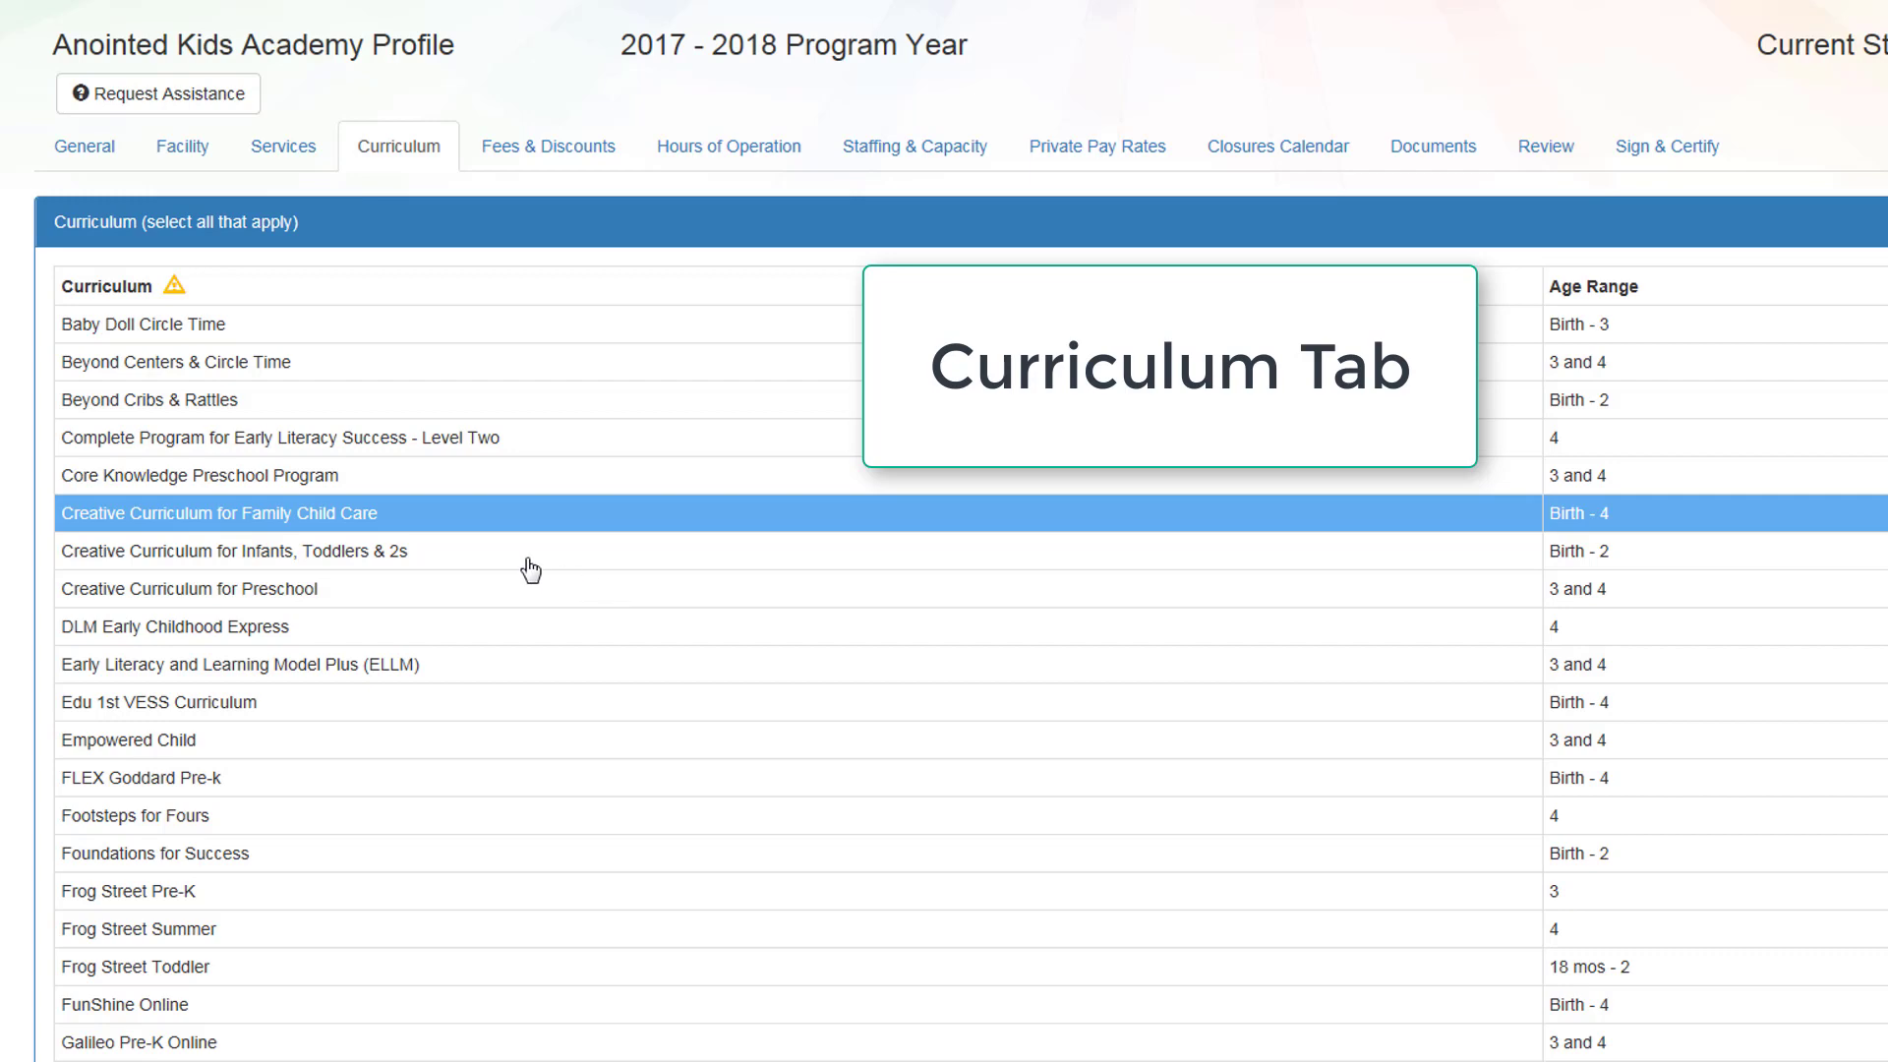
scroll(531, 571, down, 2)
scroll(531, 570, down, 2)
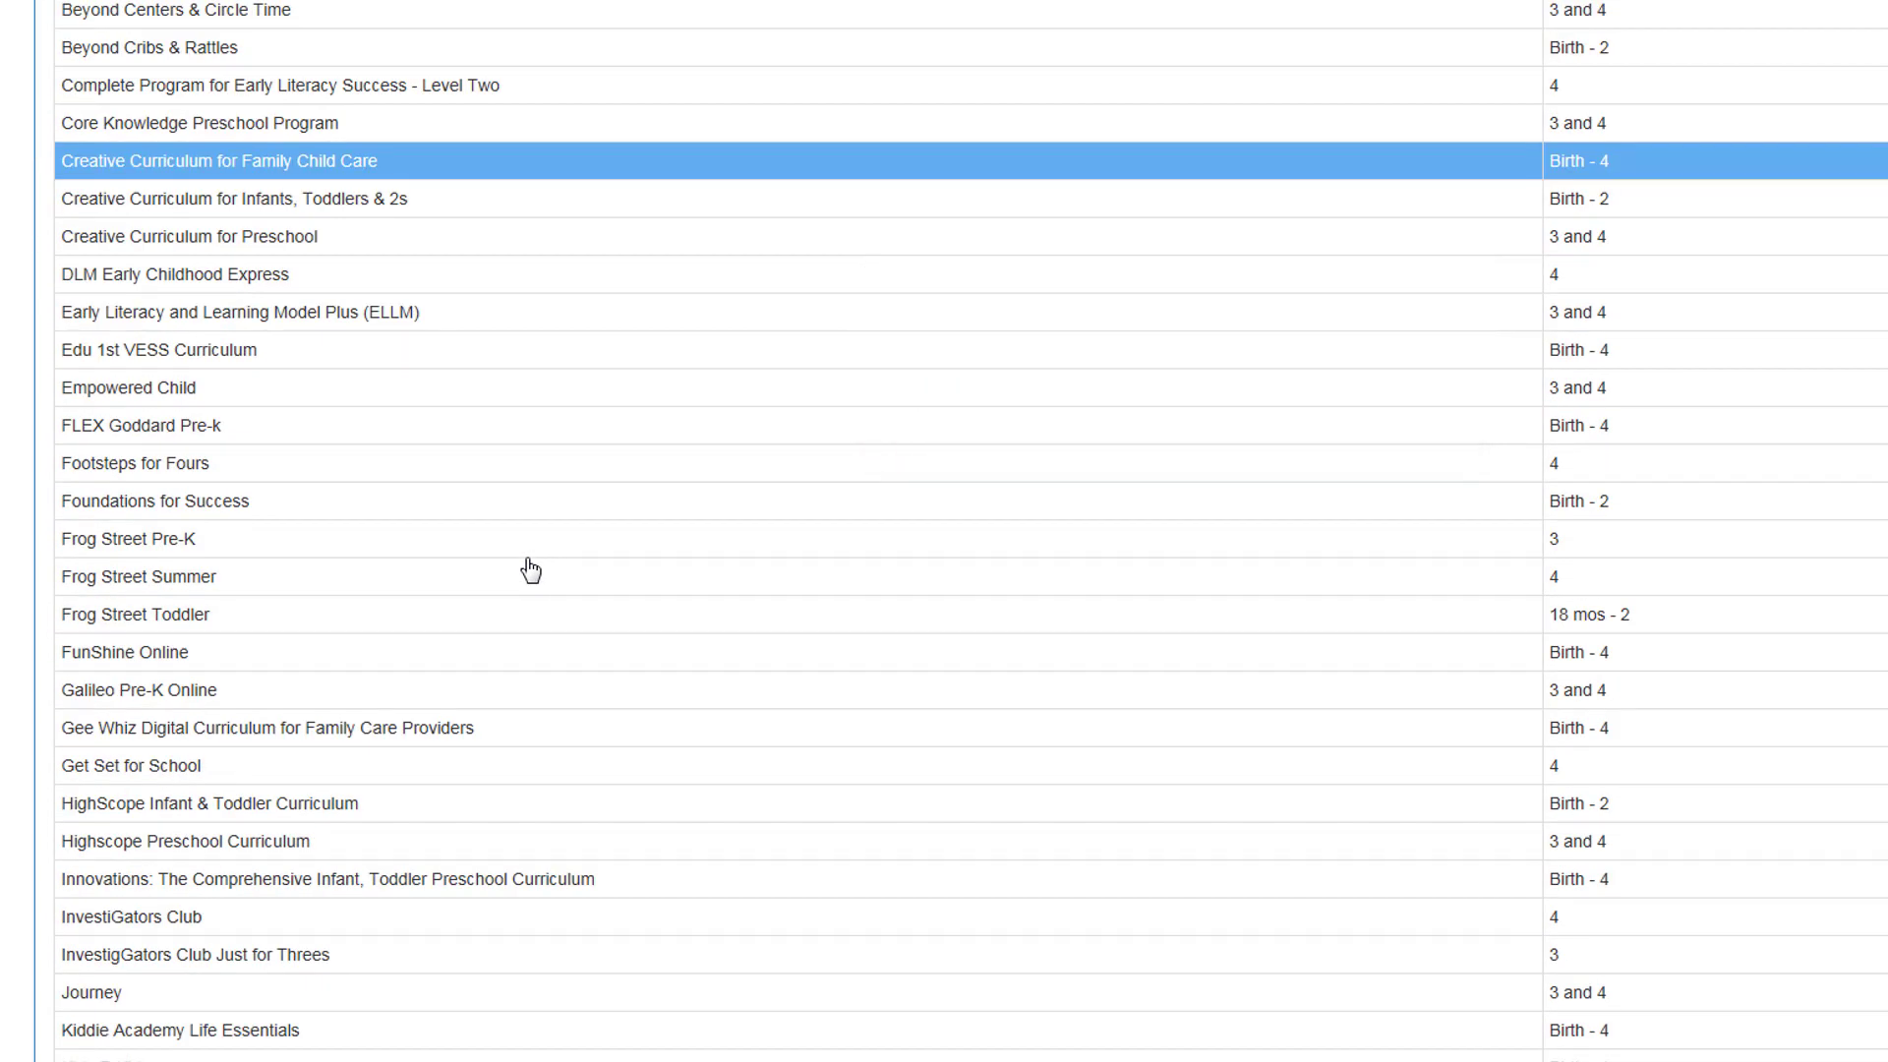
ctrl+click(512, 236)
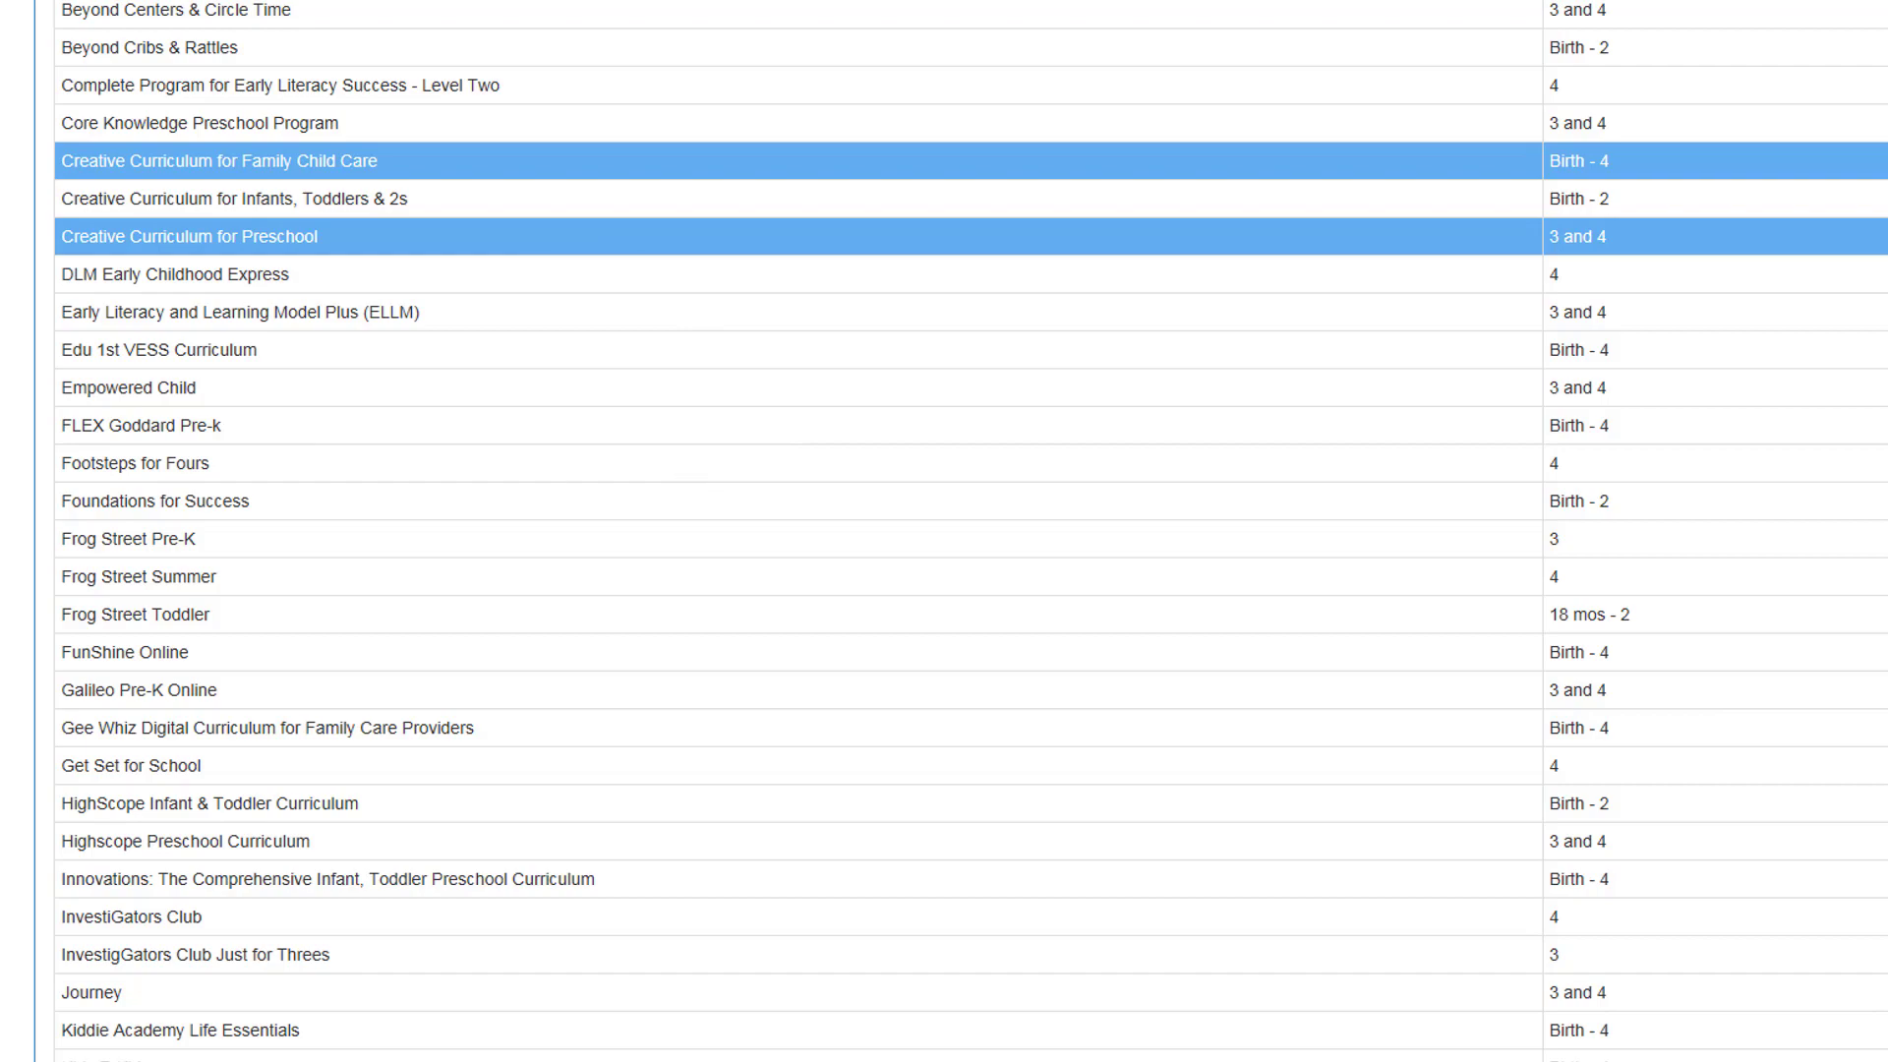
scroll(1382, 531, down, 3)
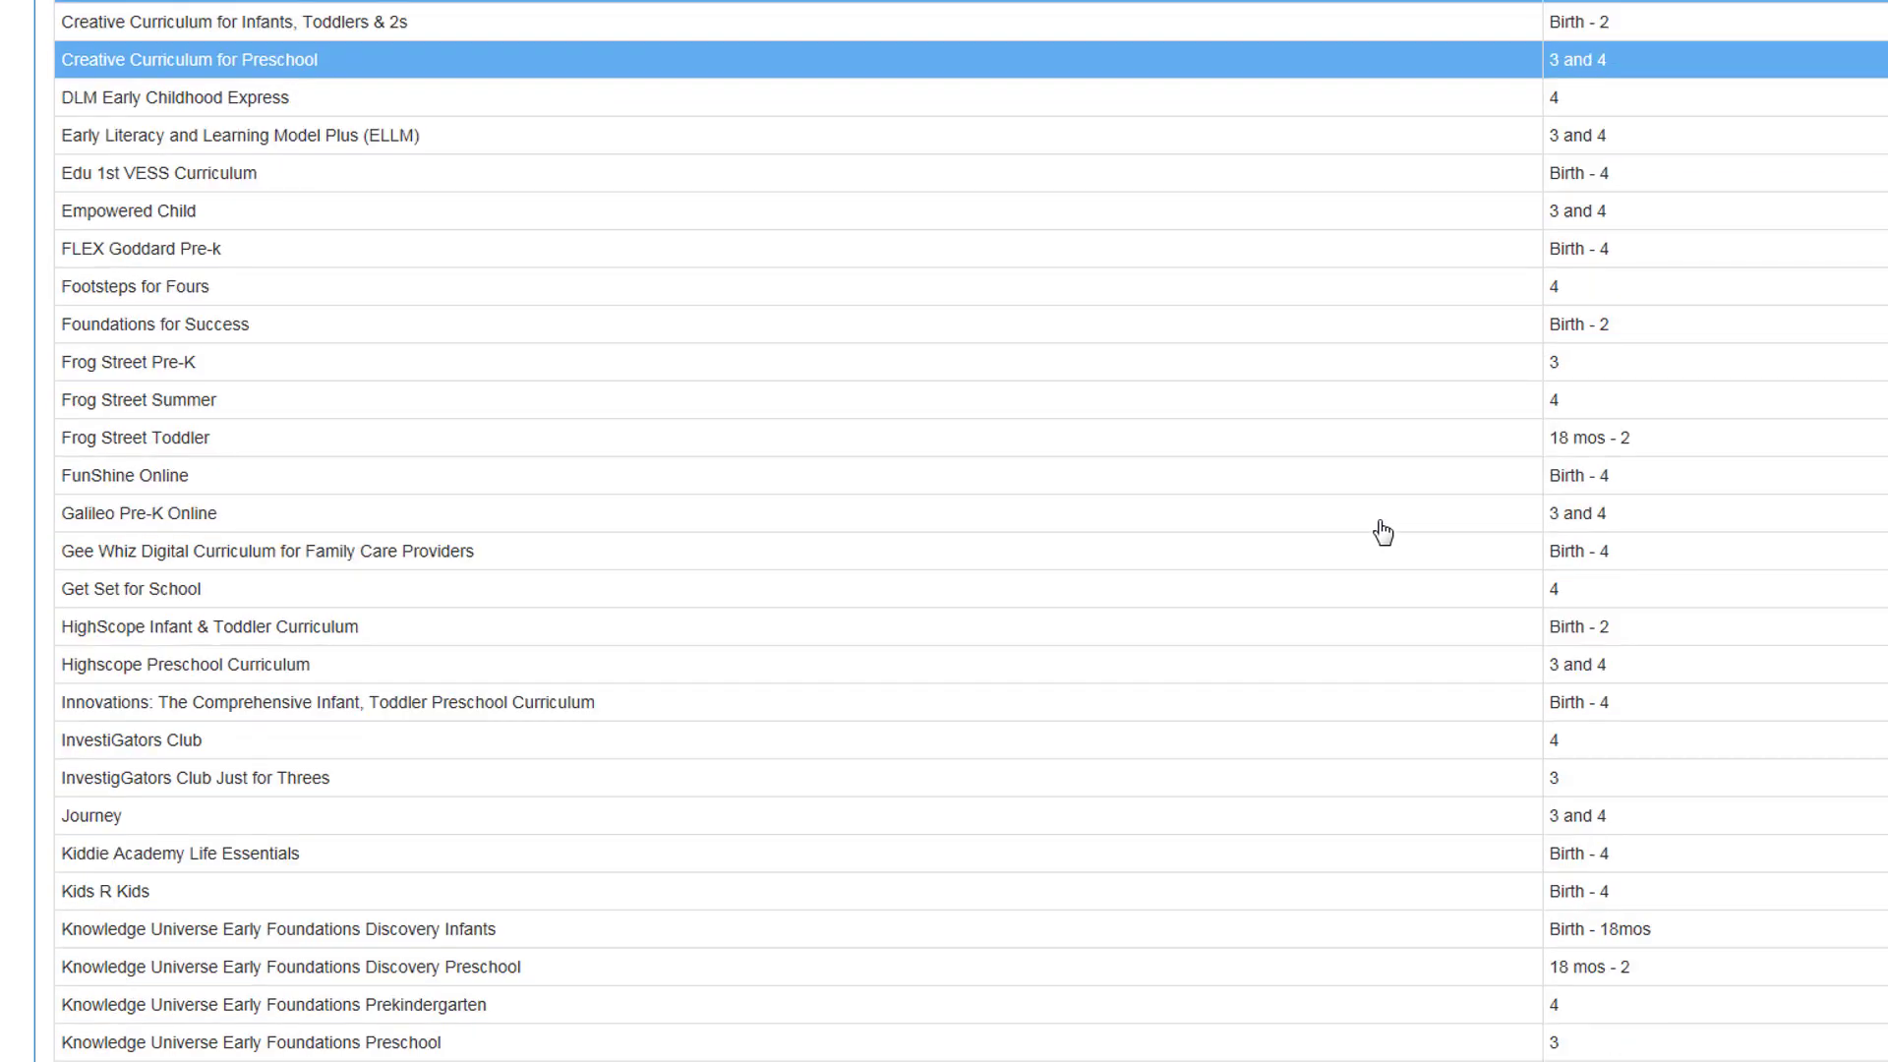
scroll(1382, 532, down, 10)
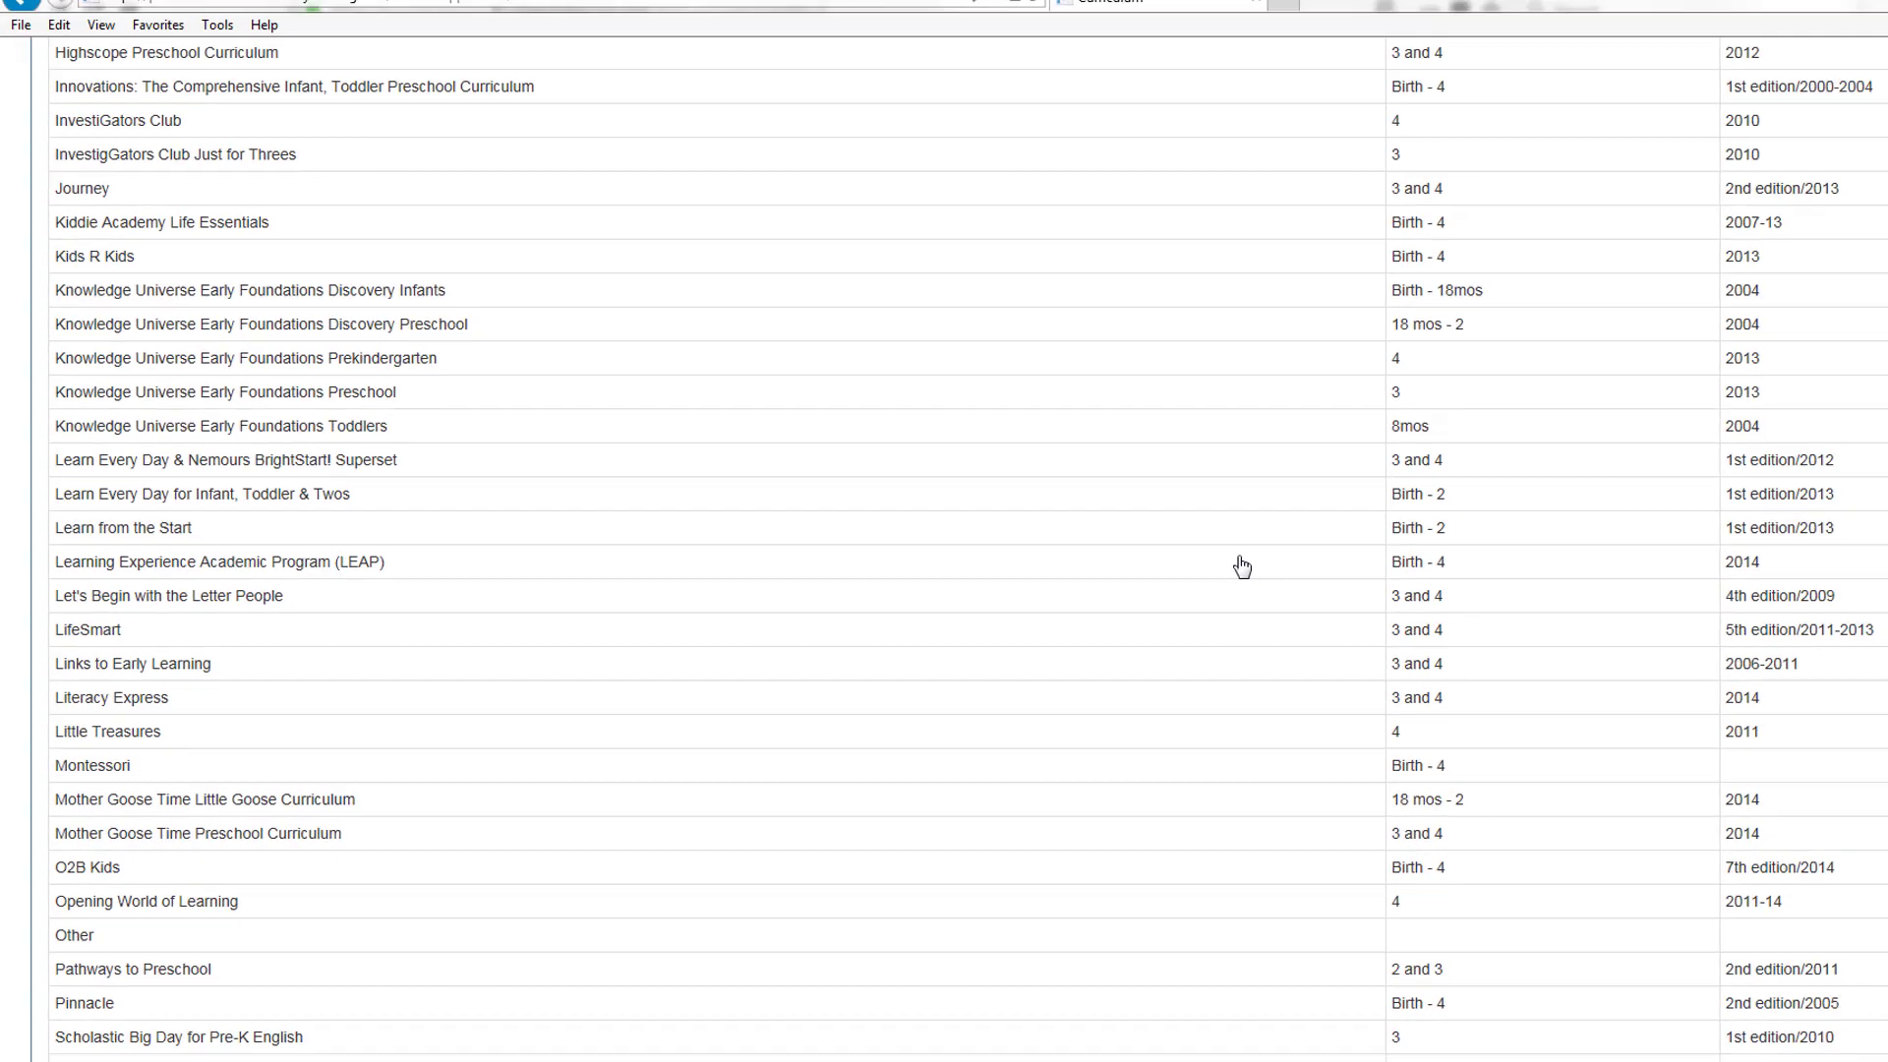
scroll(1261, 562, down, 8)
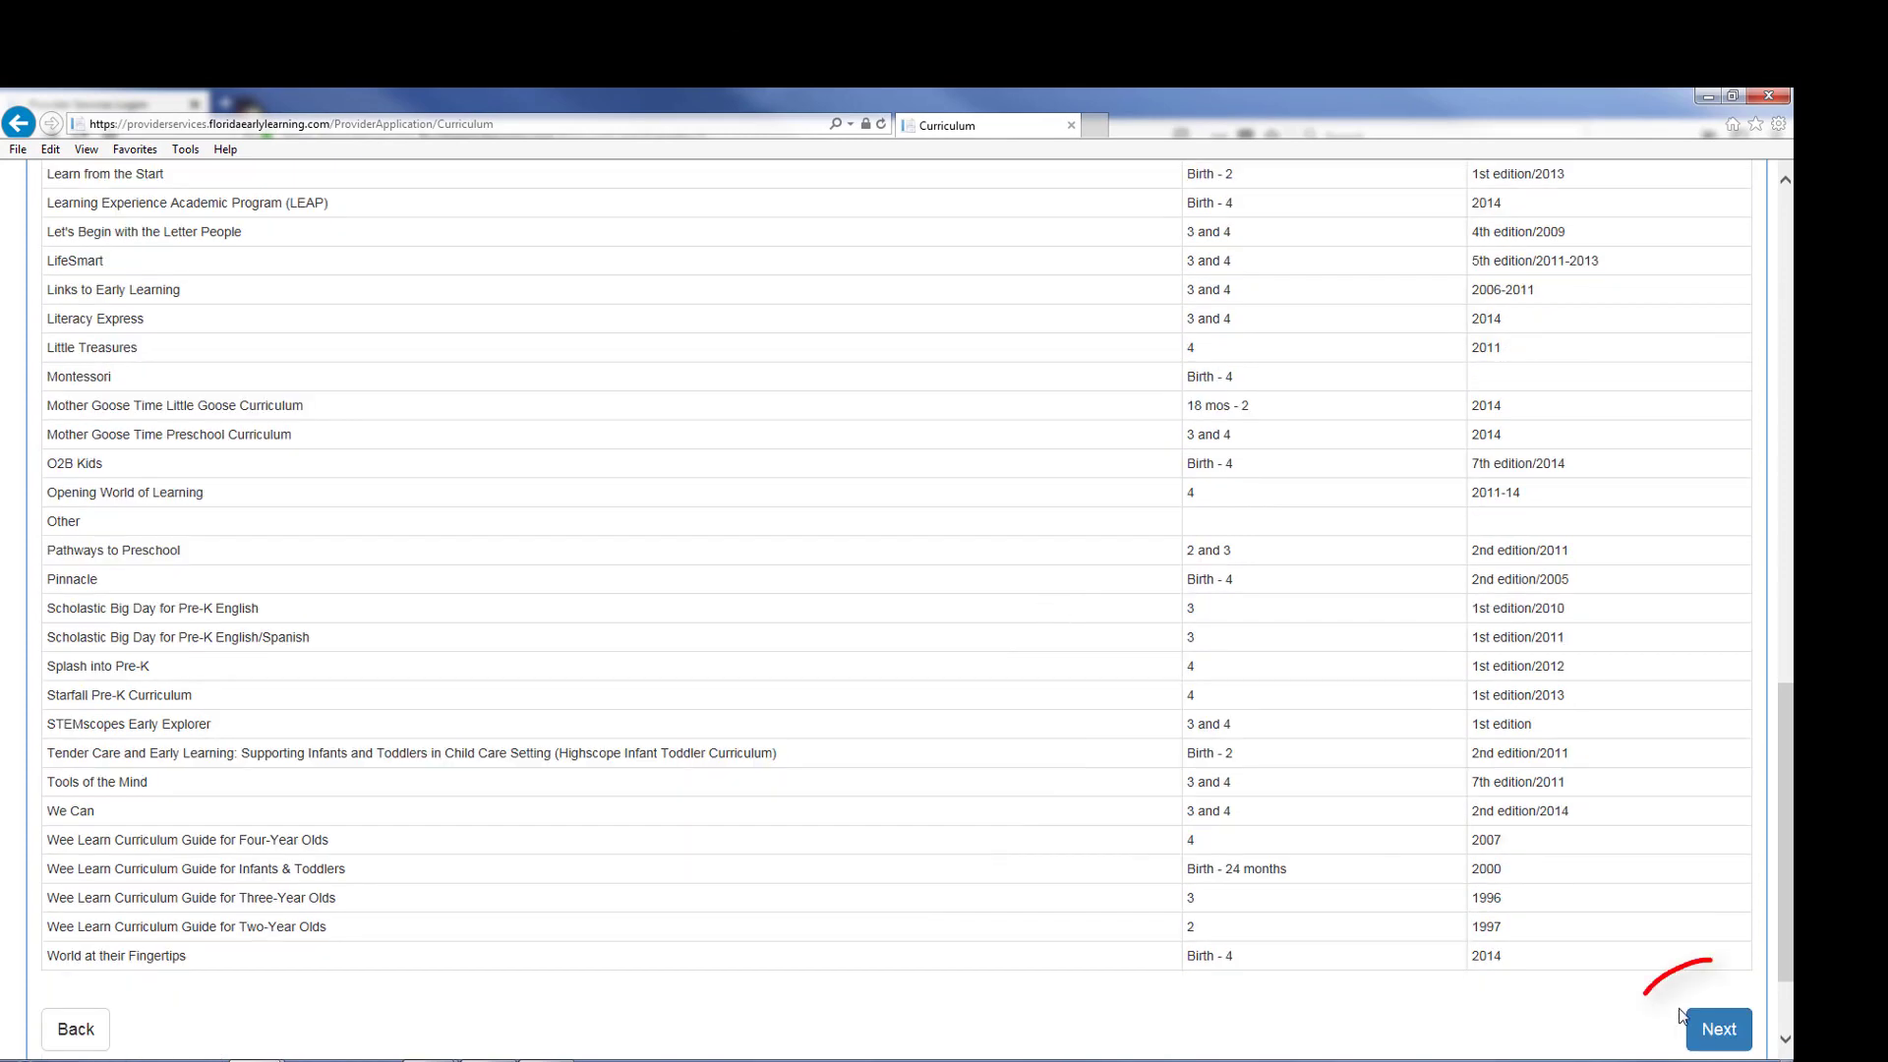
click(1706, 1035)
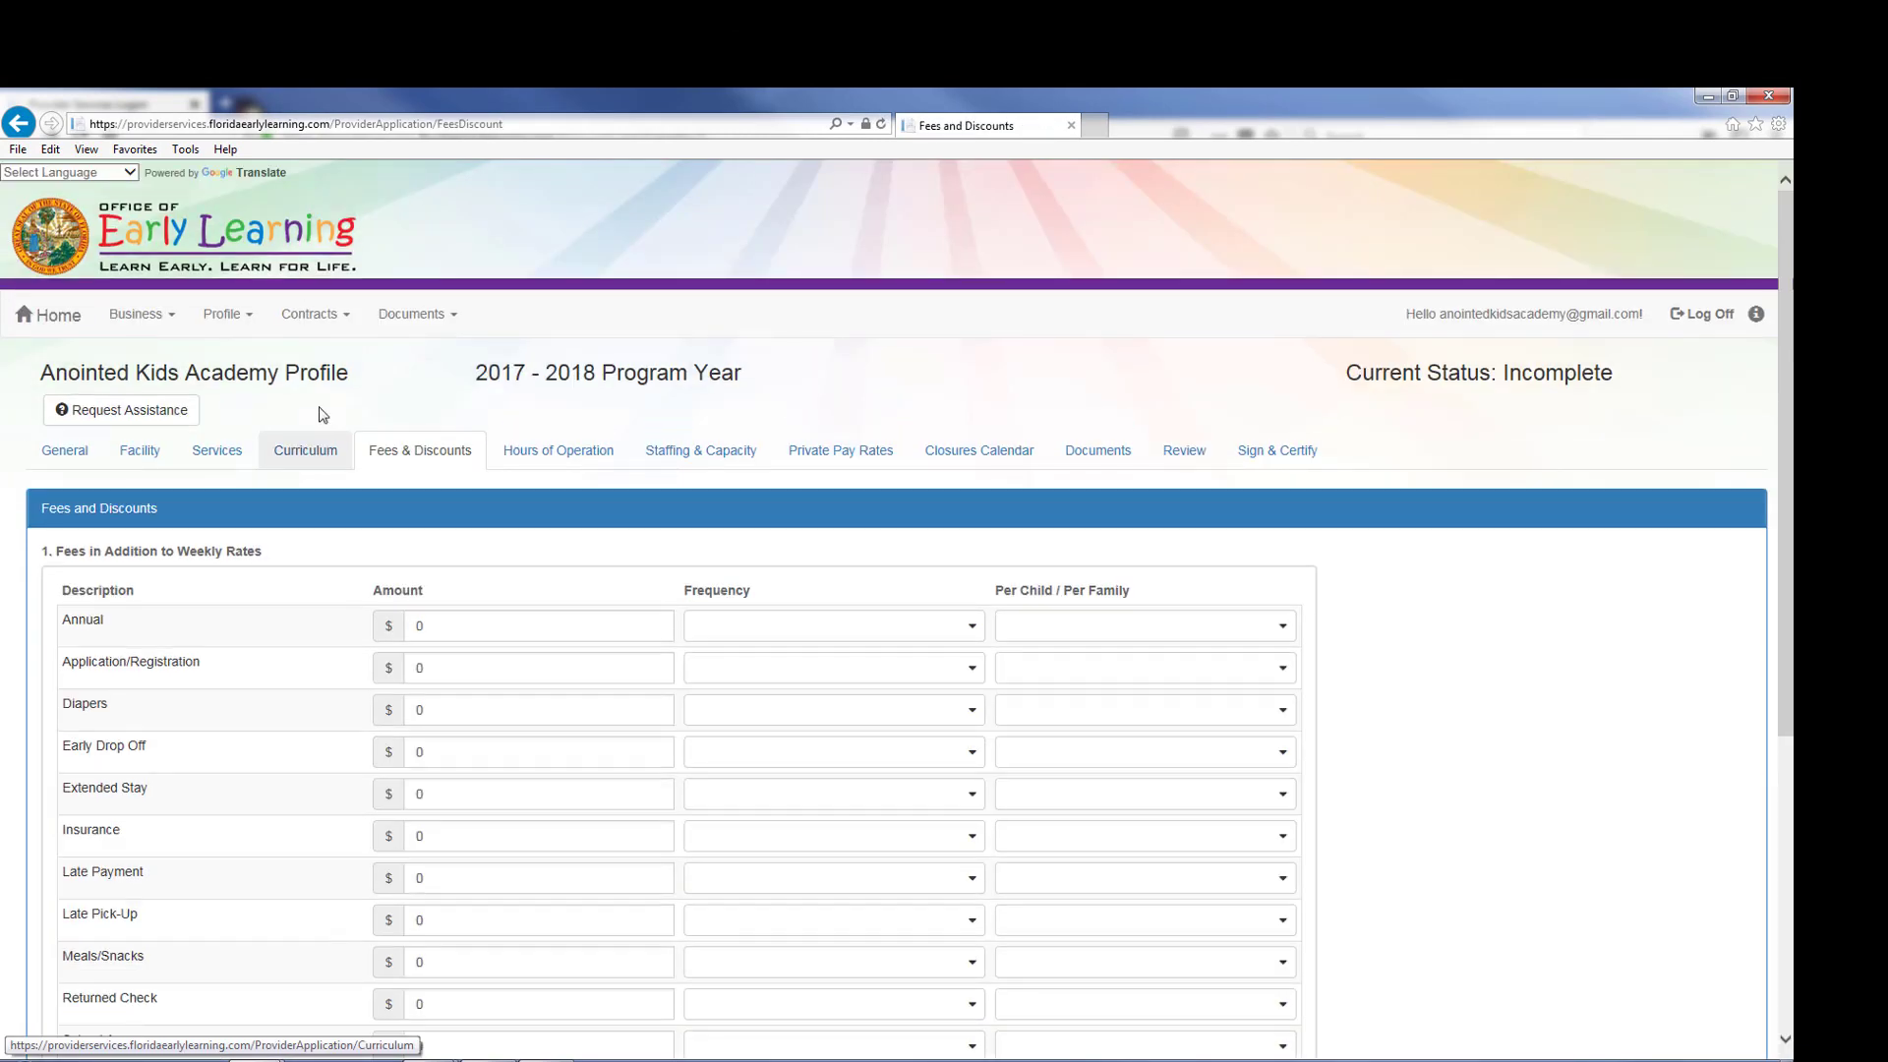
Step: Add an Annual fee of 100, charged Annual, Per Family
scroll(373, 443, down, 2)
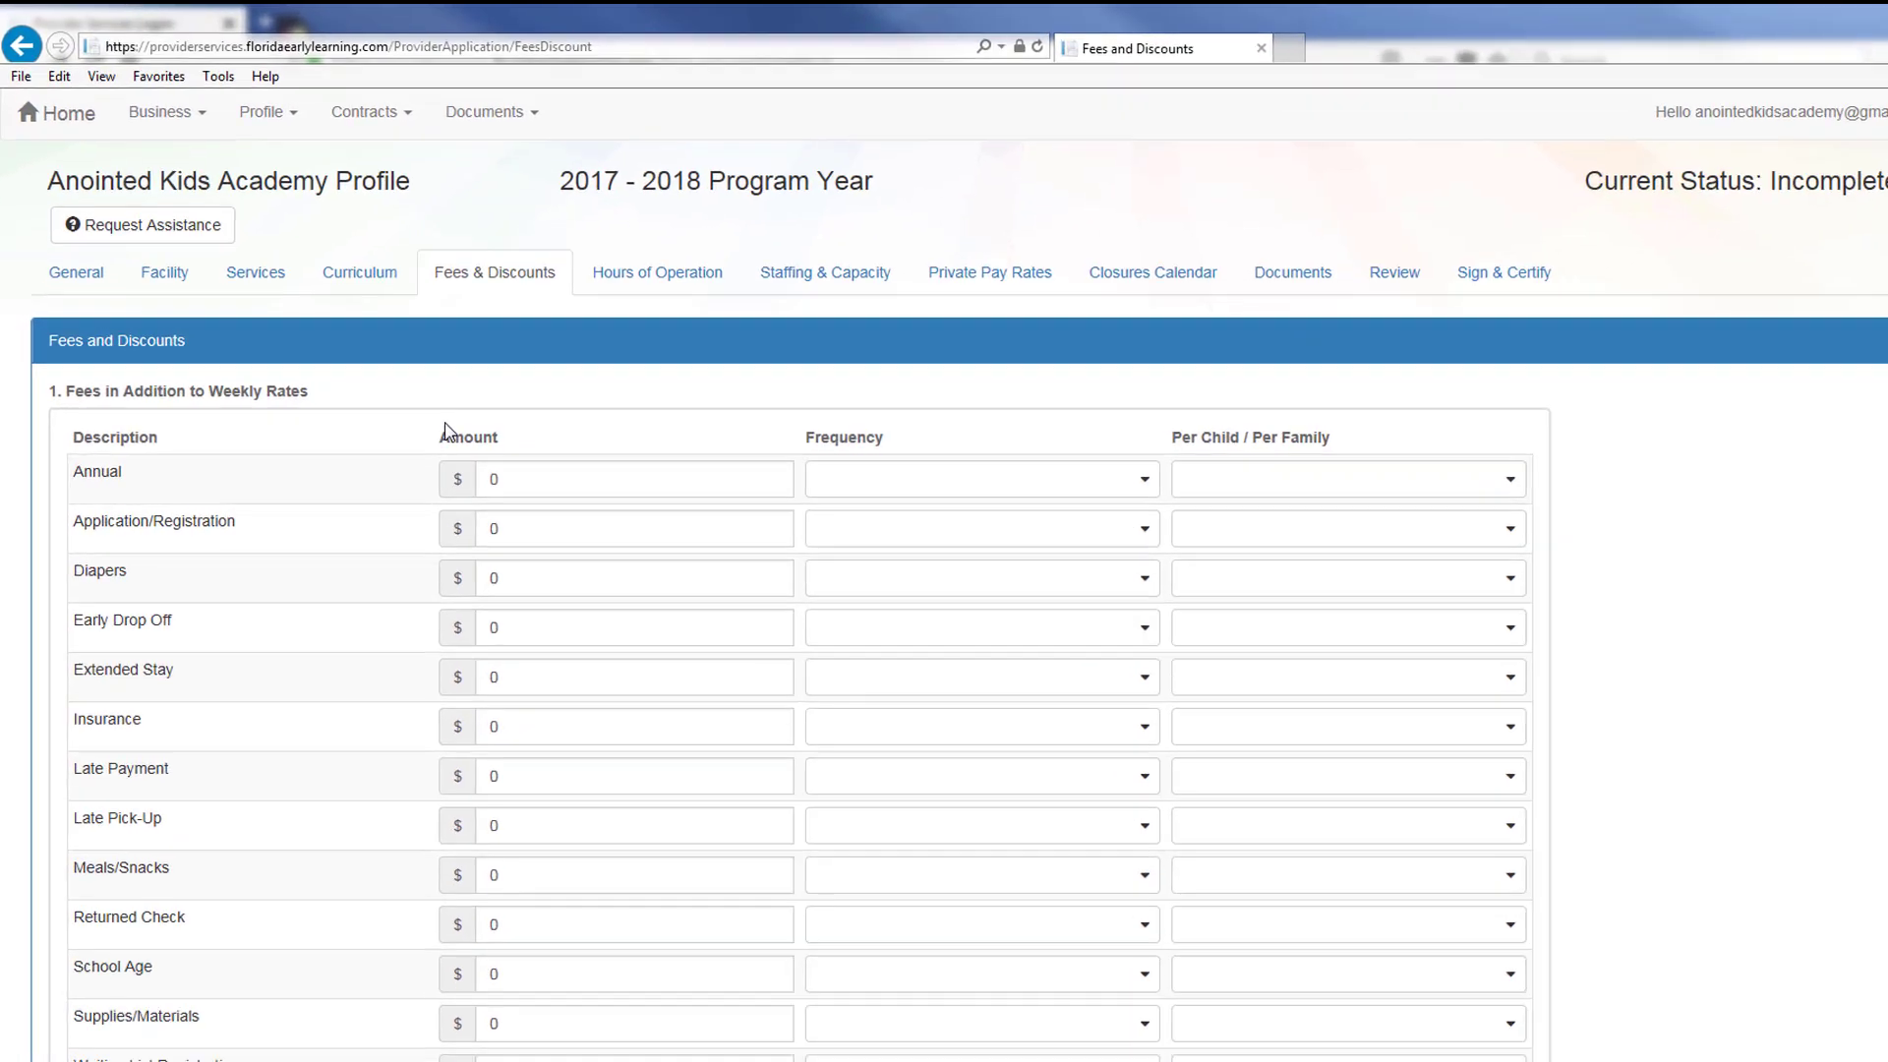
scroll(440, 433, down, 2)
click(604, 485)
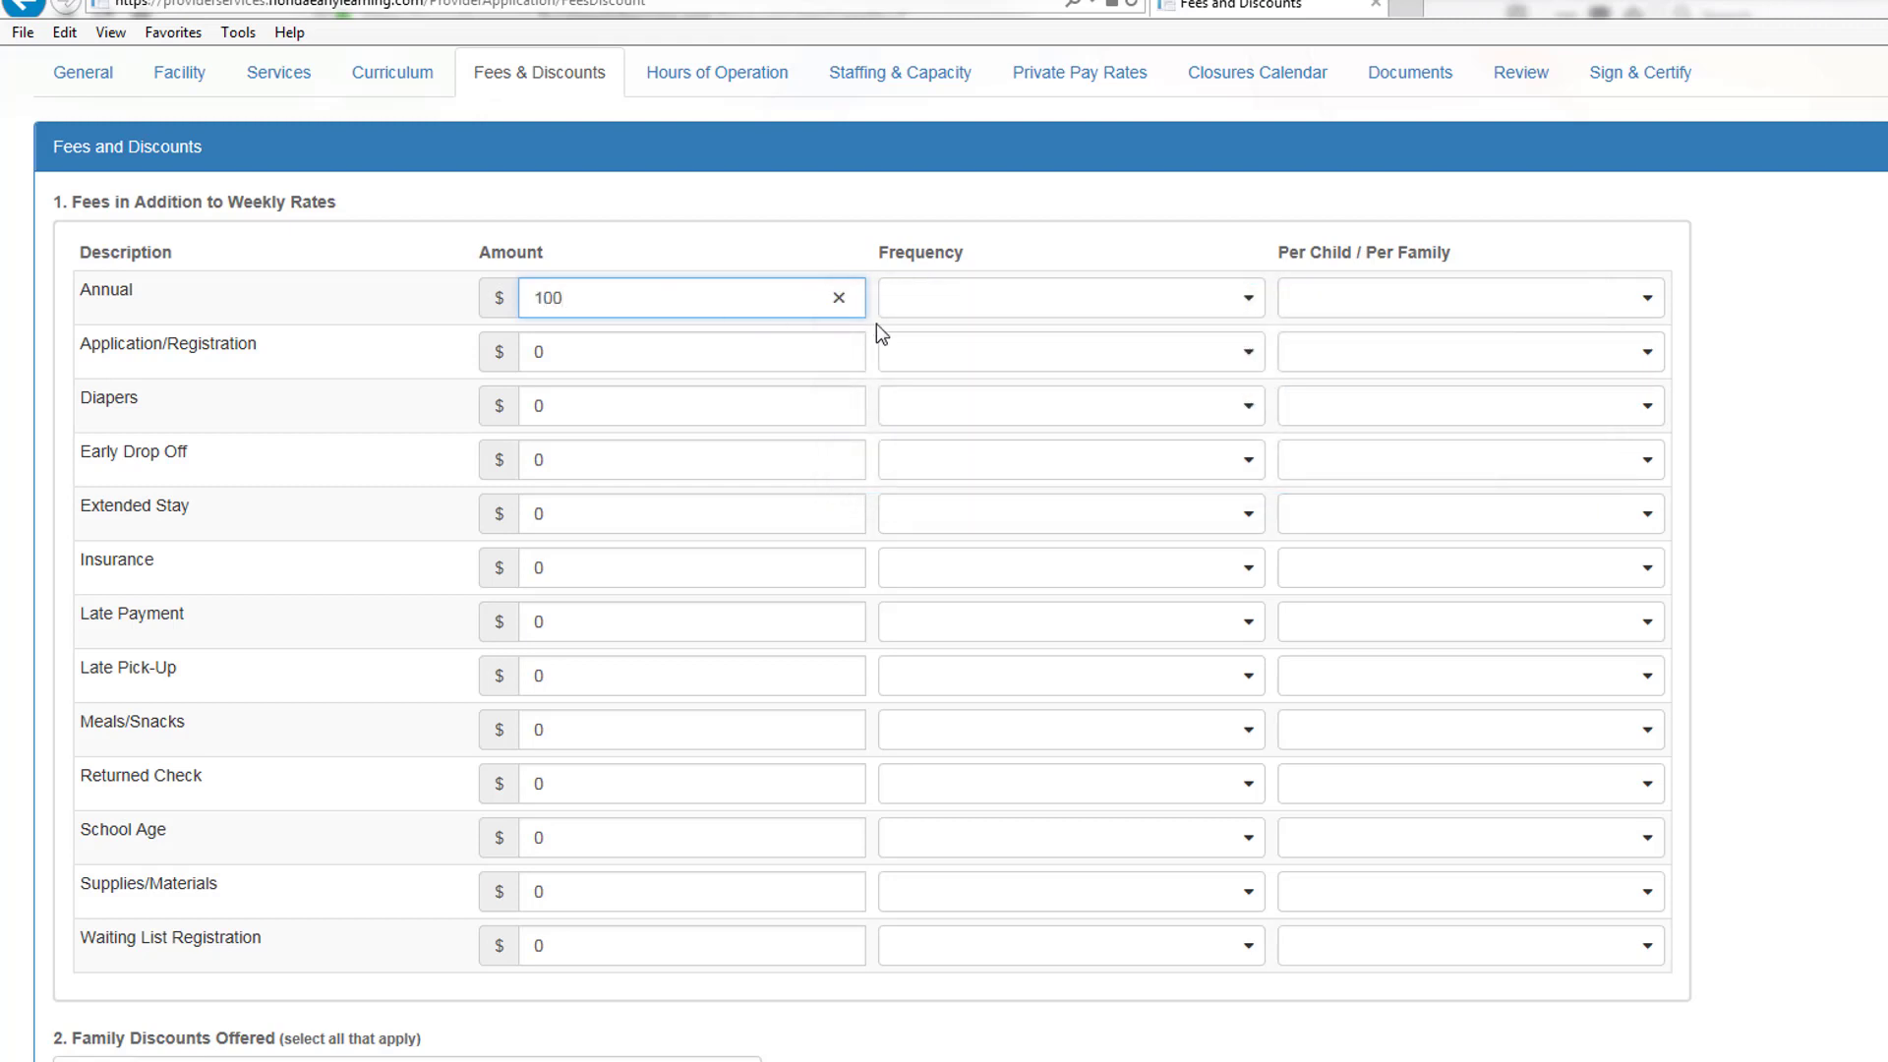
click(990, 301)
click(952, 339)
click(1294, 303)
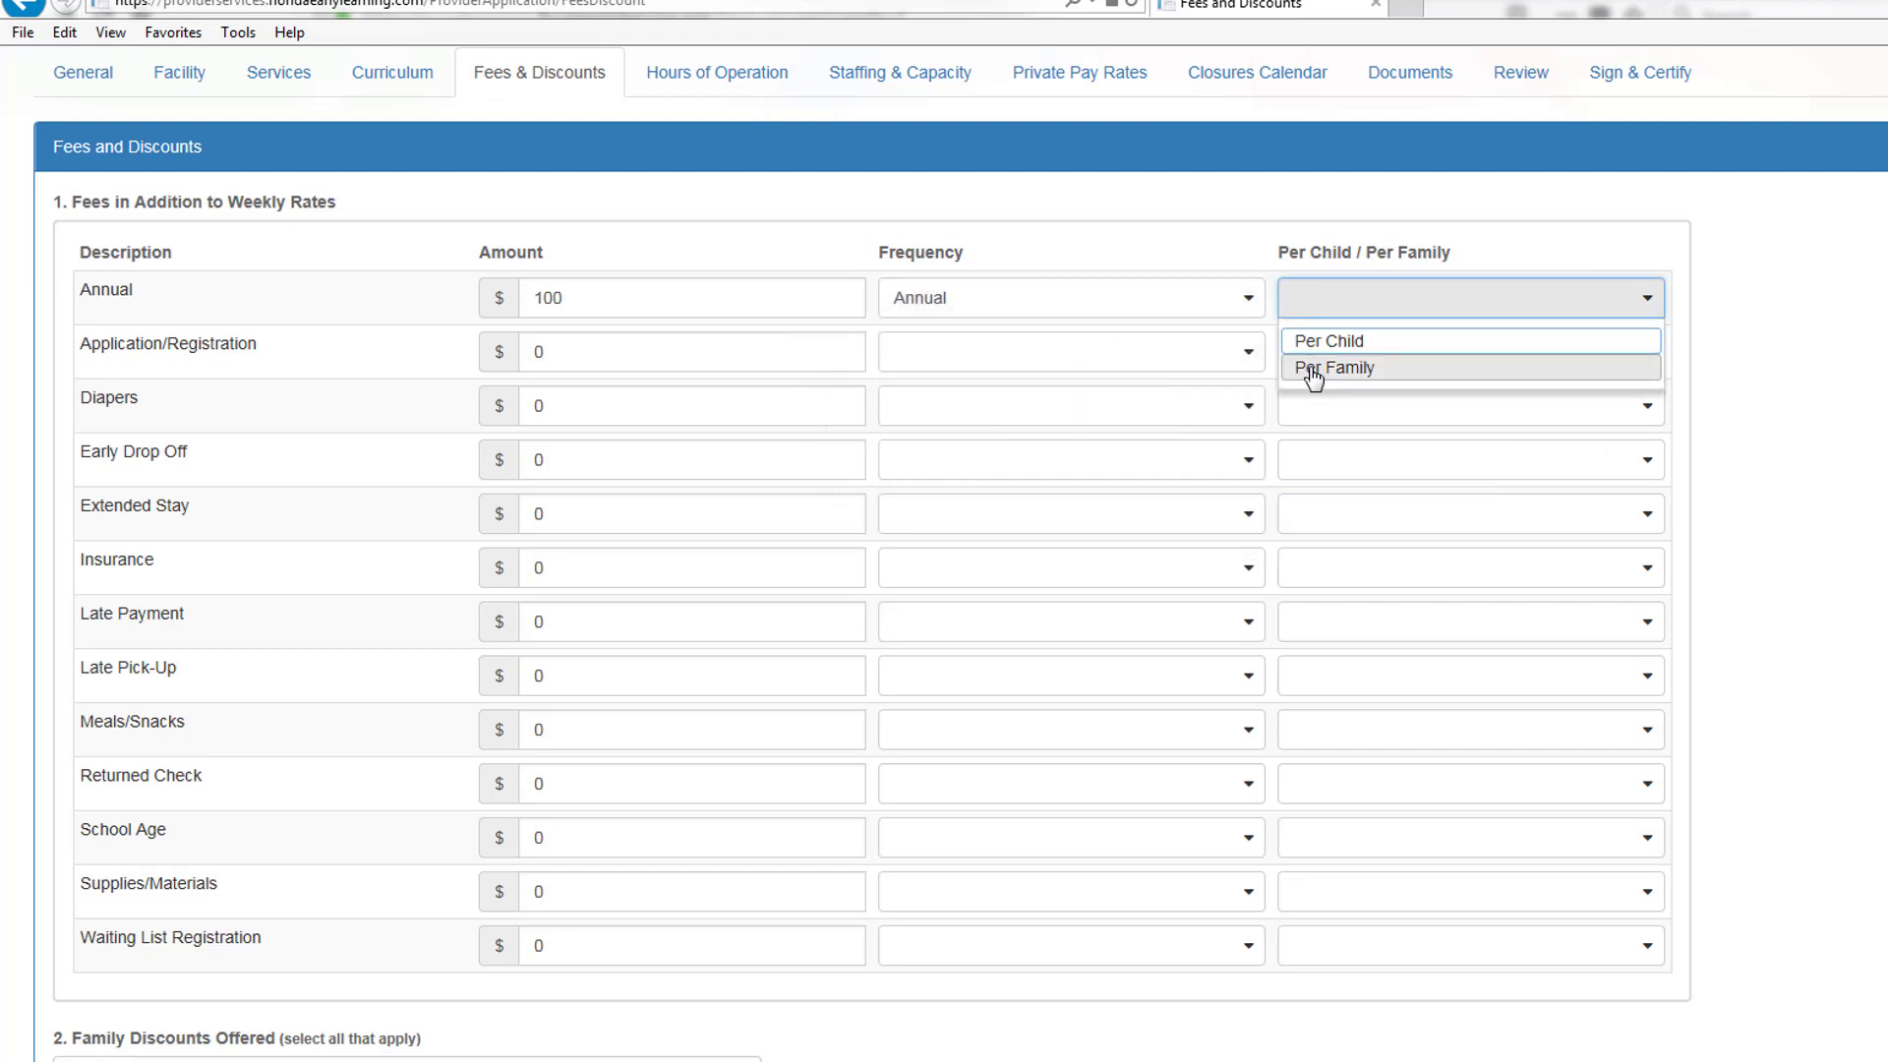
click(1311, 370)
Step: Add a Late Payment fee of 25, charged One time, Per Family
click(583, 621)
text(25)
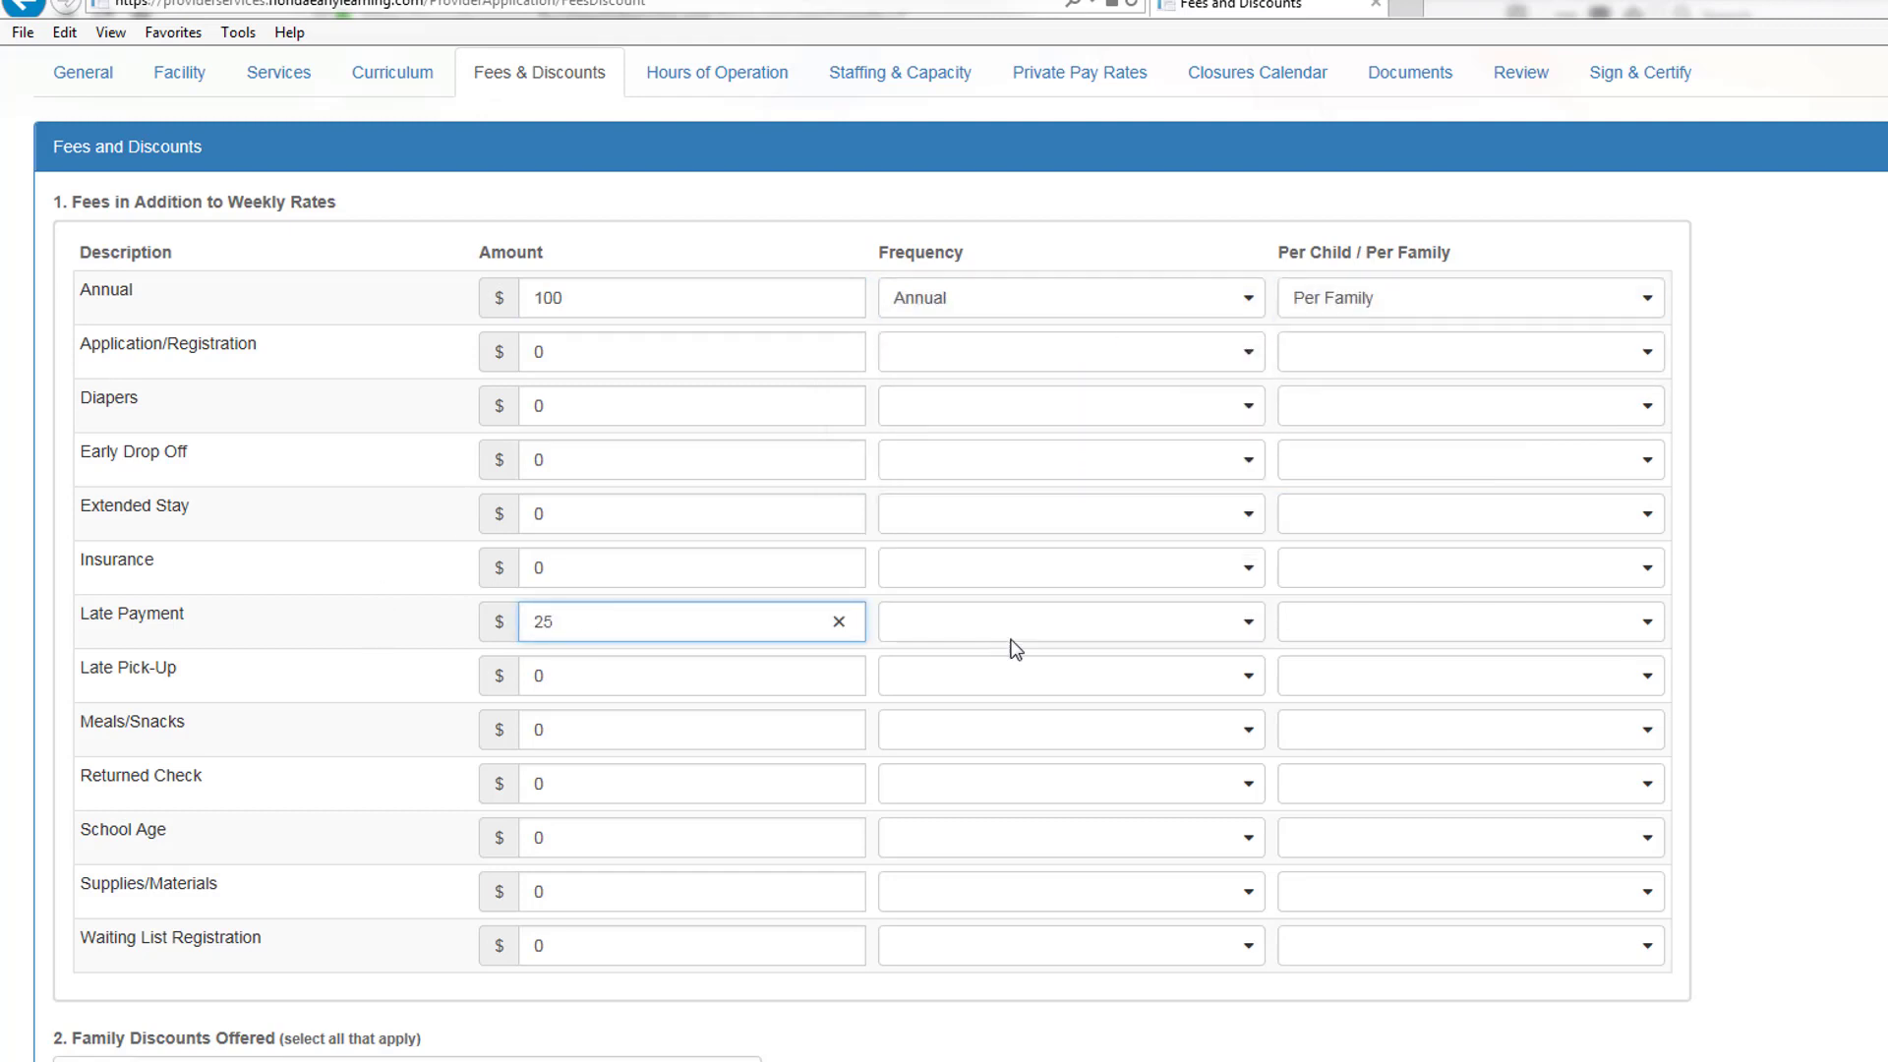
click(1009, 631)
scroll(1029, 757, down, 3)
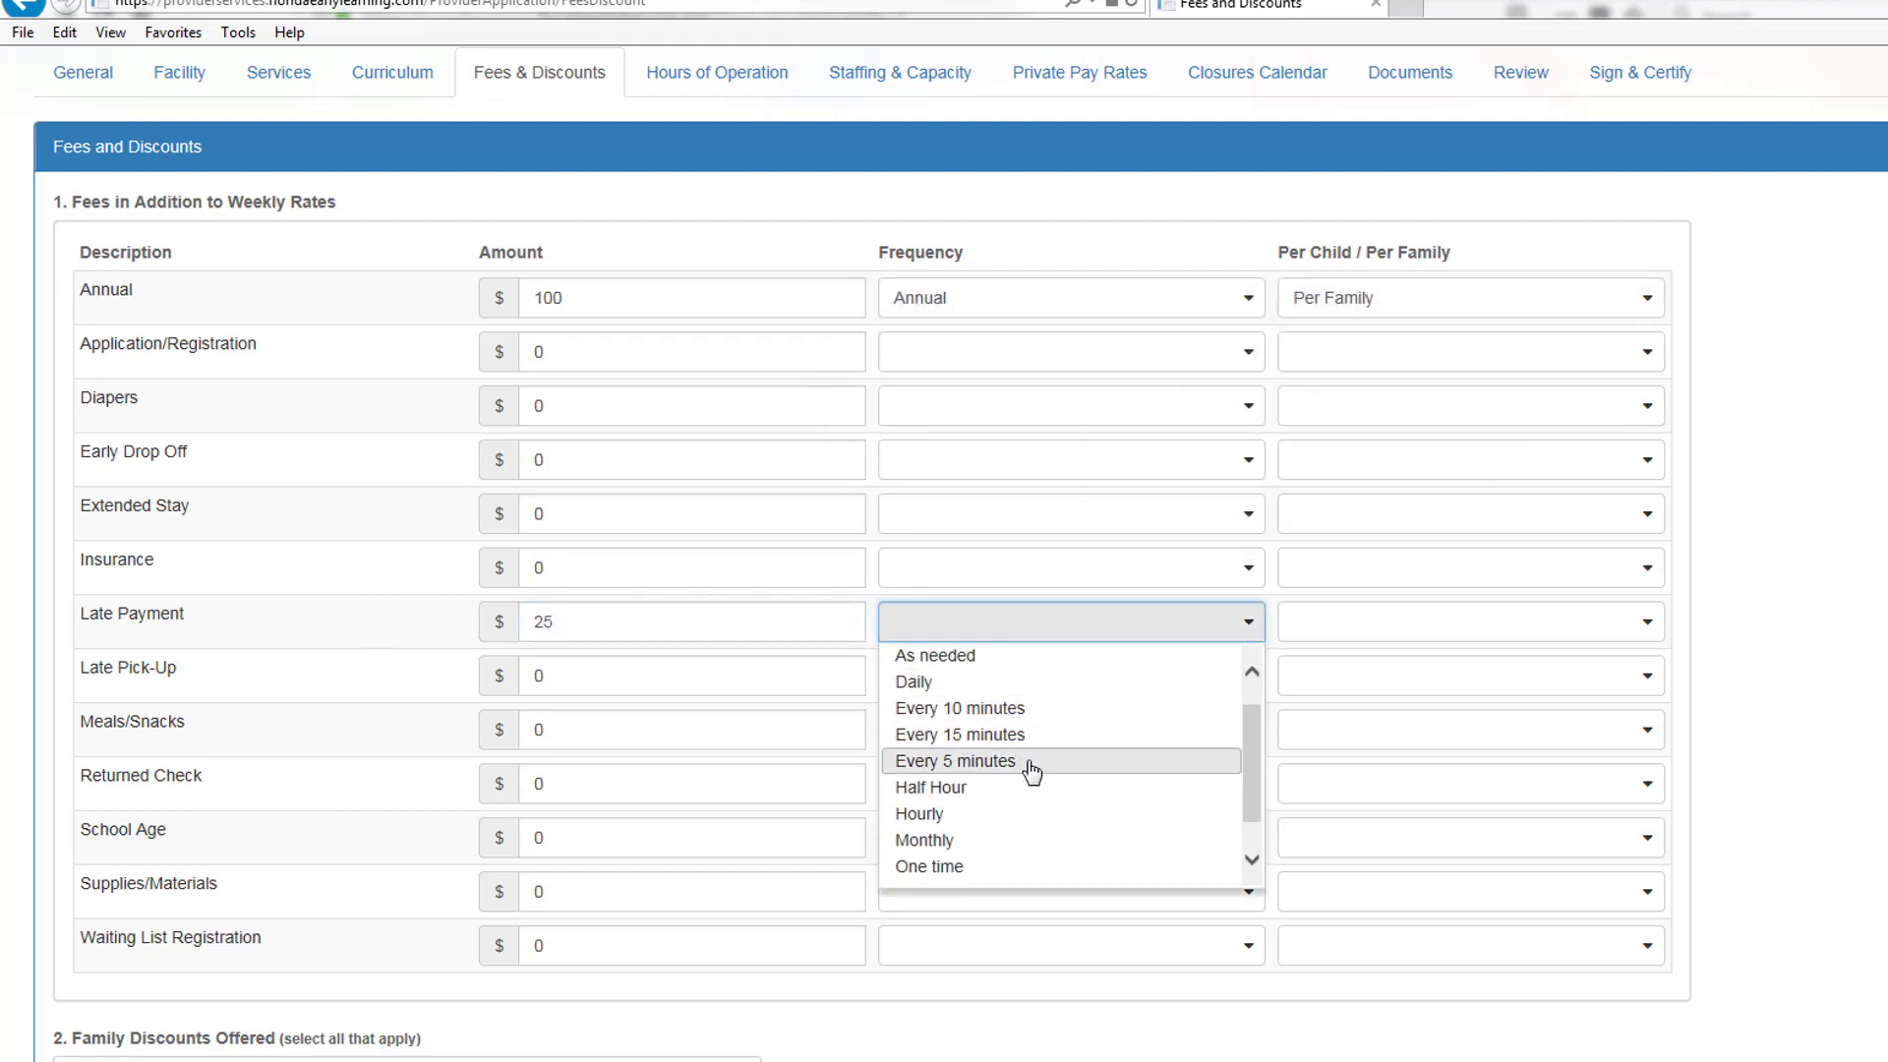
click(1003, 834)
click(1334, 641)
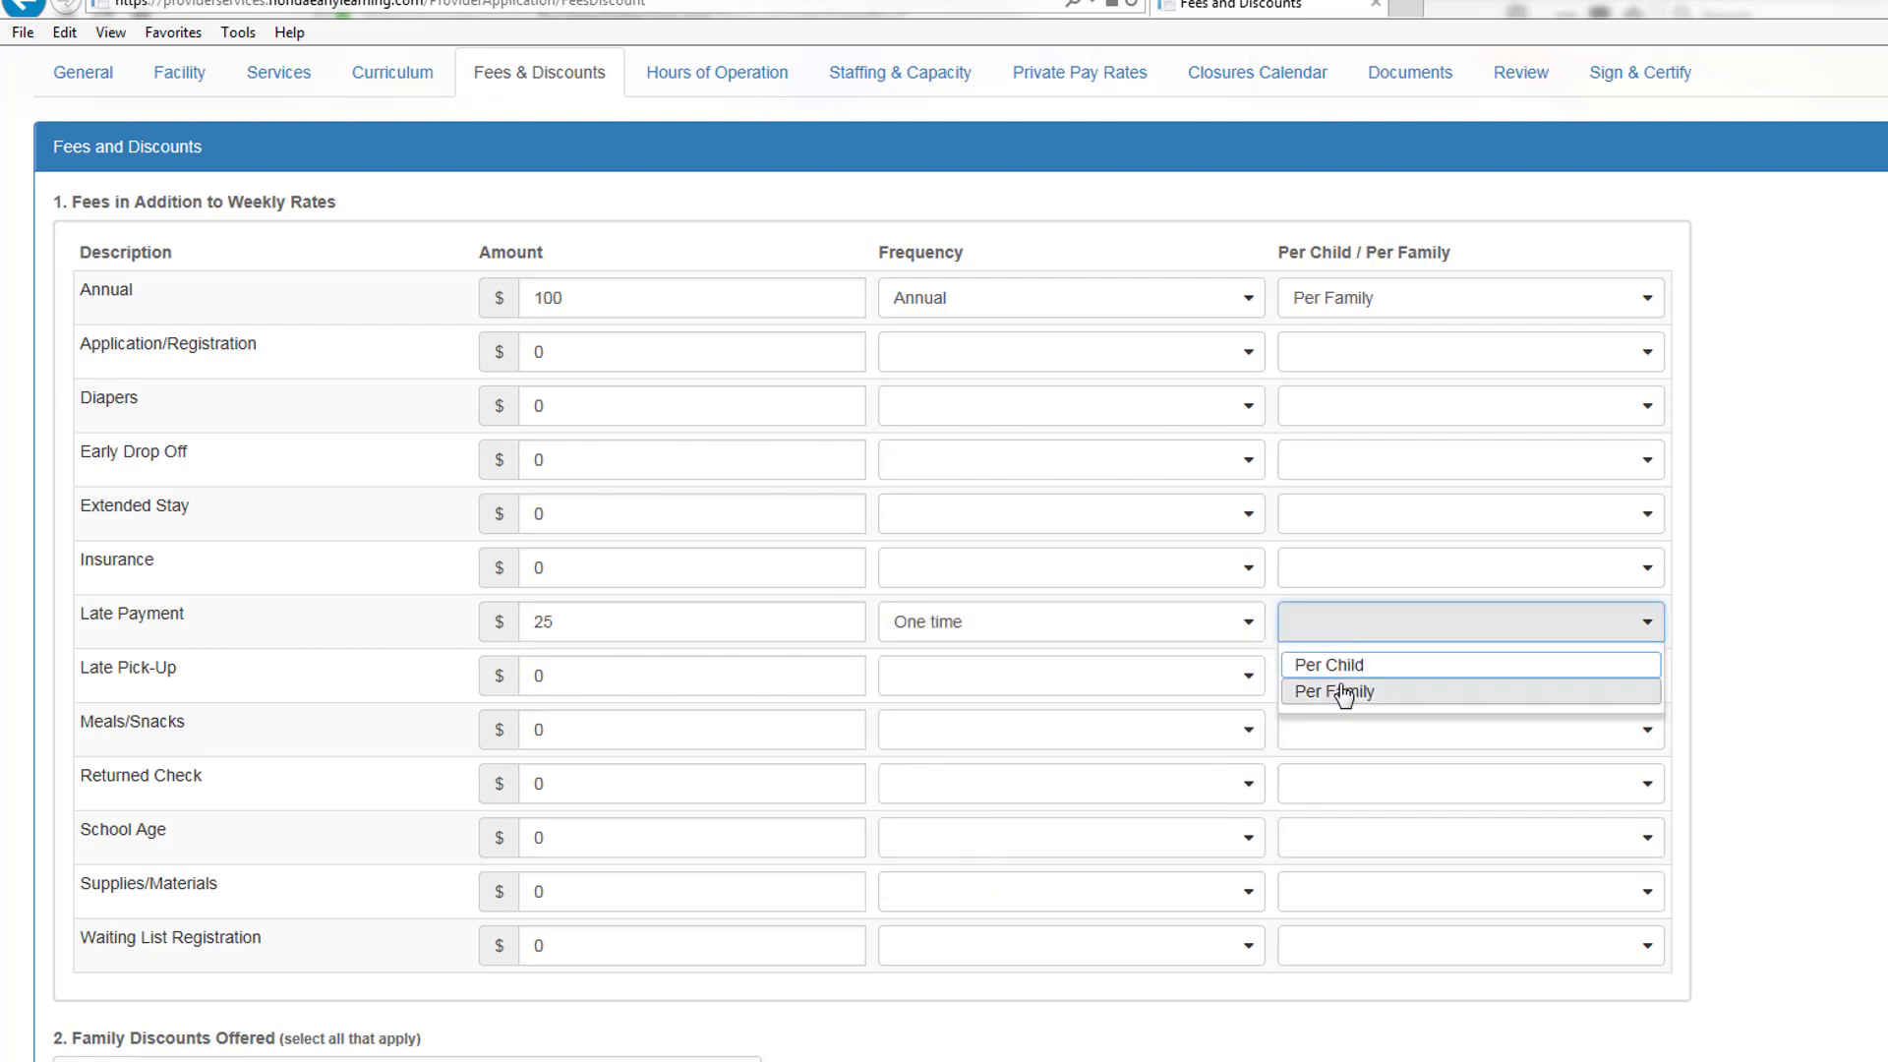
click(1340, 688)
Step: Add a Late Pick-Up fee of 5.00, charged Every 15 minutes, Per Child
click(738, 686)
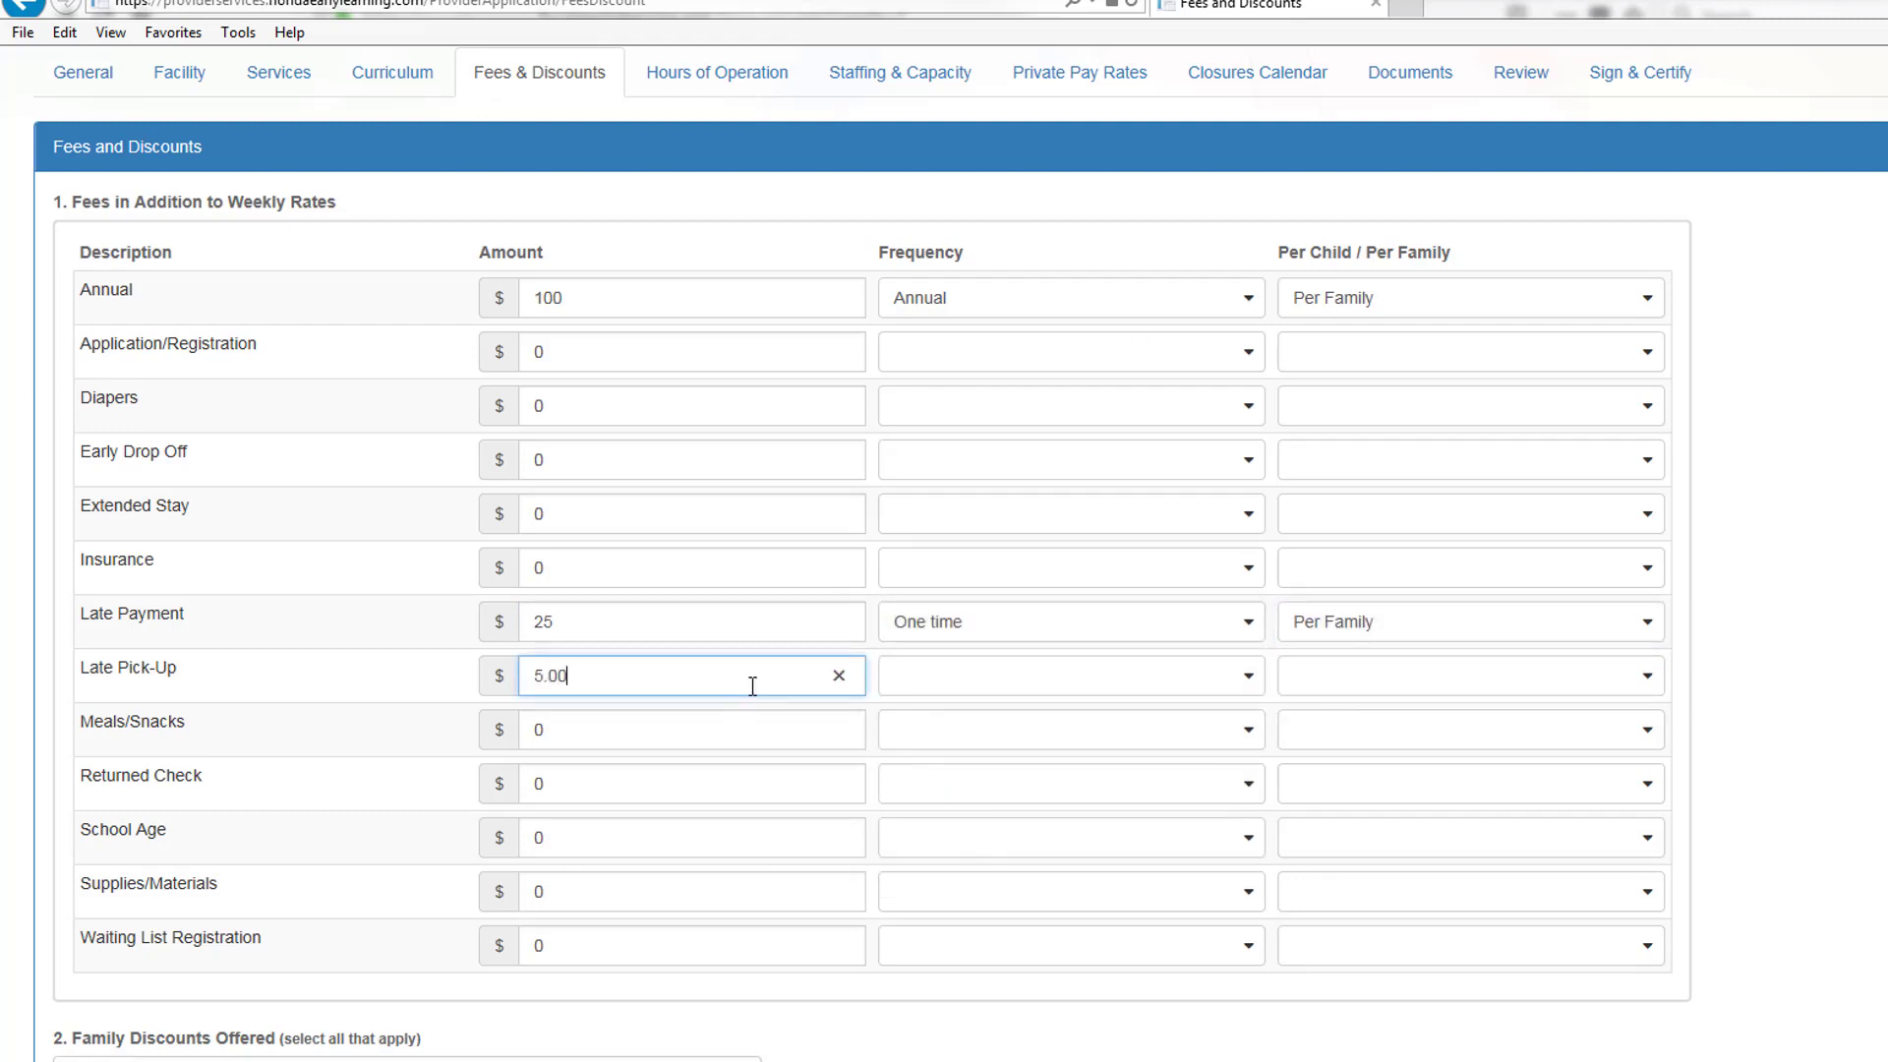
click(951, 675)
click(1003, 829)
click(1347, 683)
click(1347, 699)
Step: Offer Negotiated Rate and Sibling Discount as family discounts and save the fees
scroll(482, 640, down, 2)
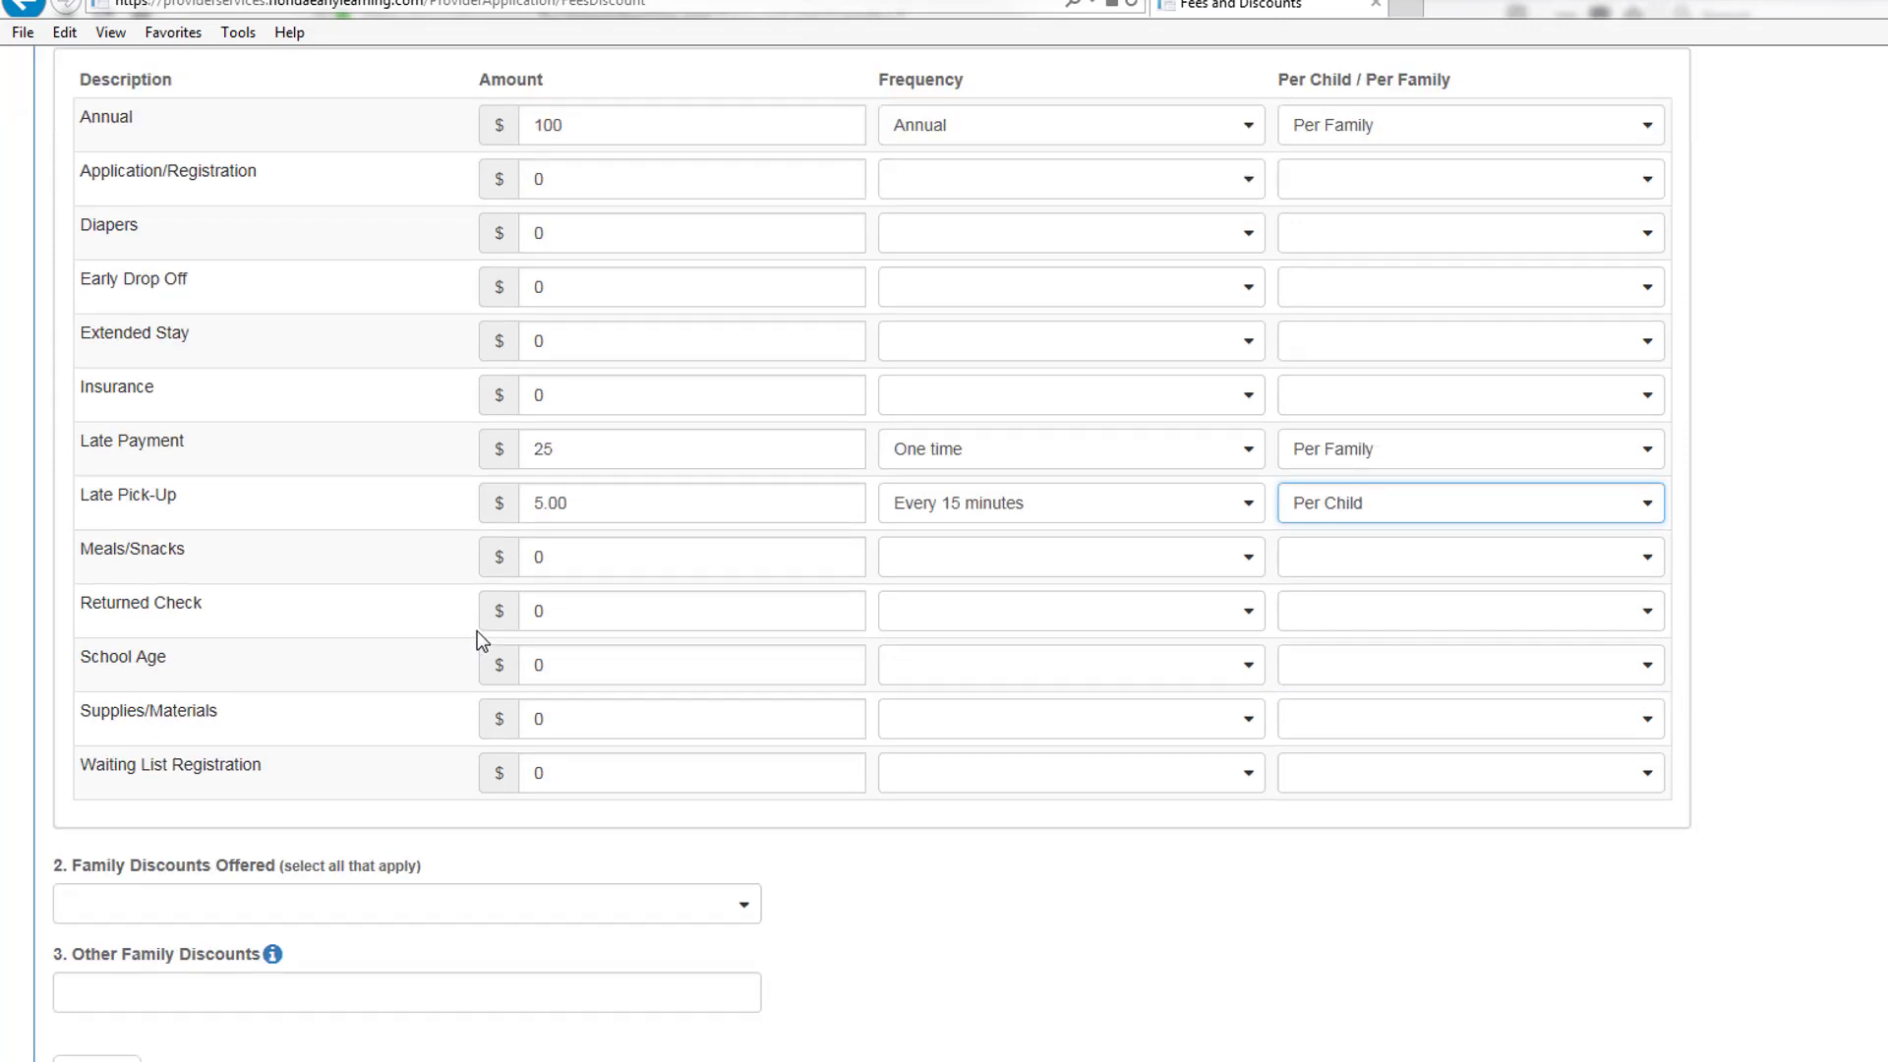
click(380, 903)
click(297, 999)
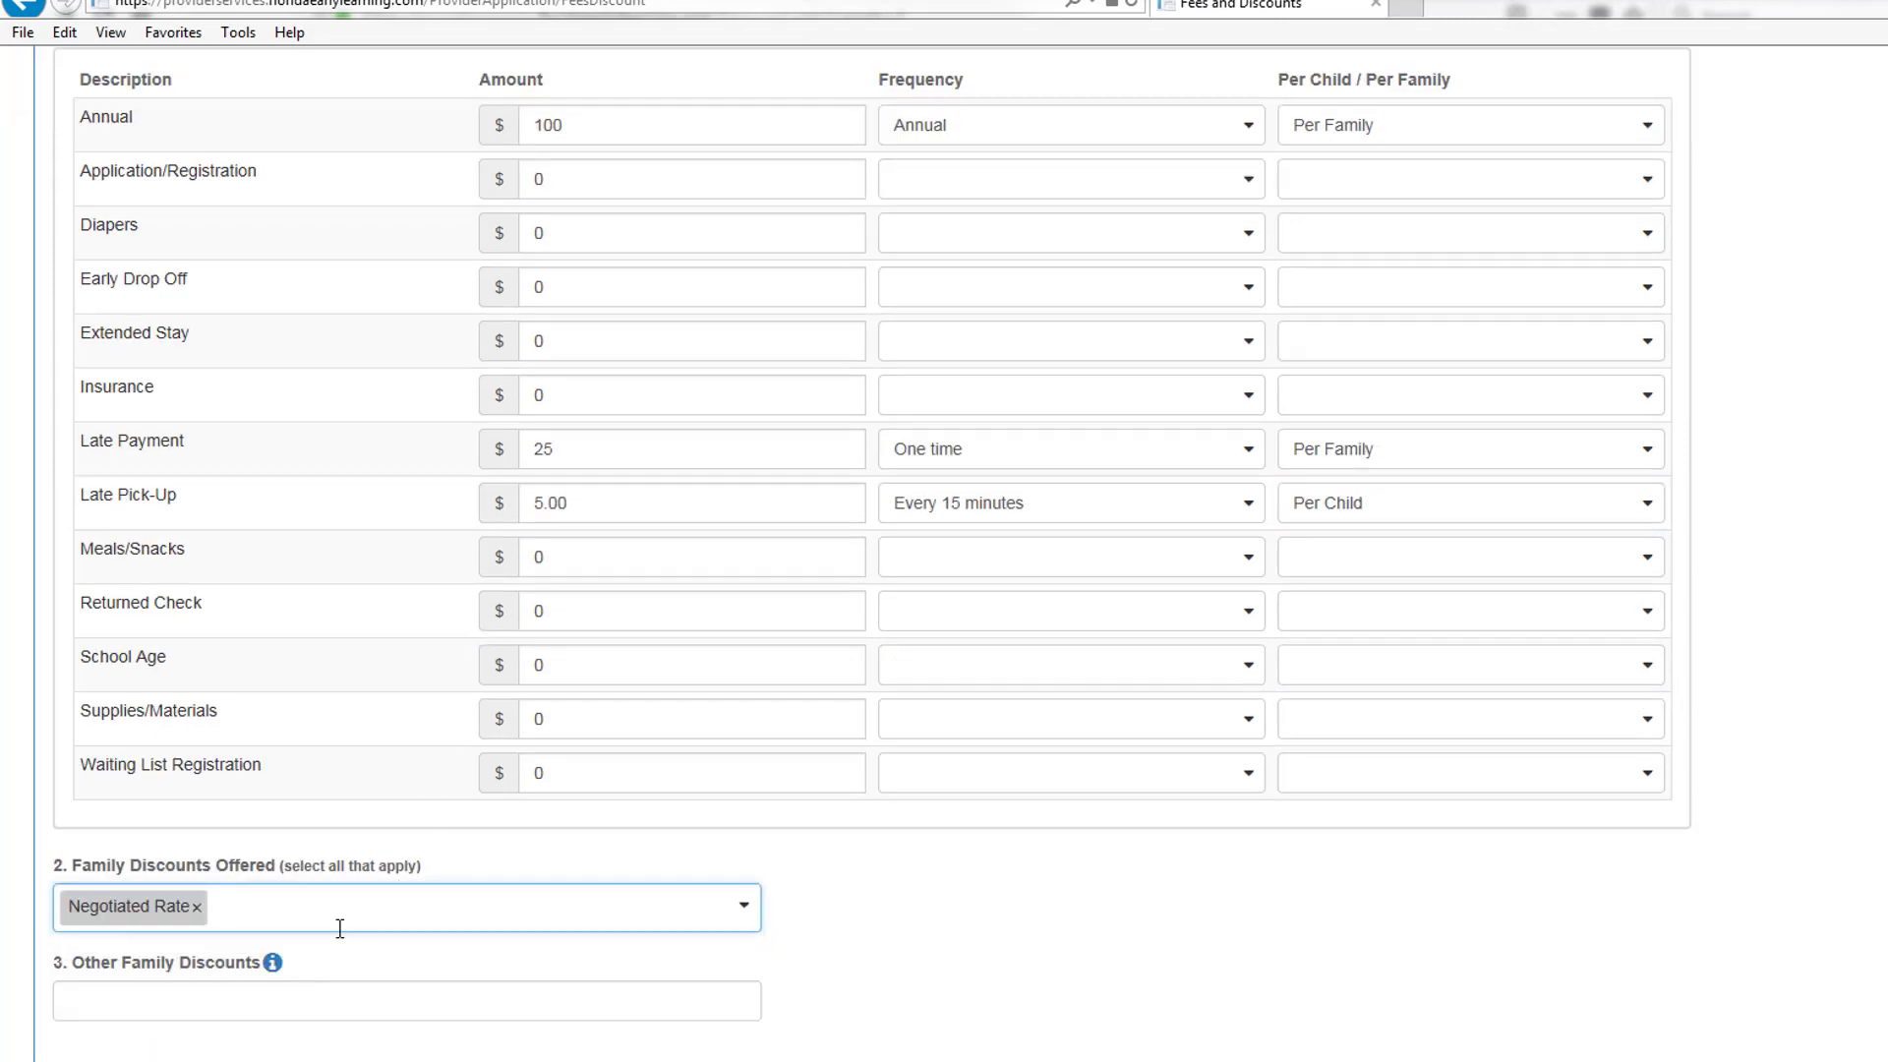
click(350, 906)
click(246, 1056)
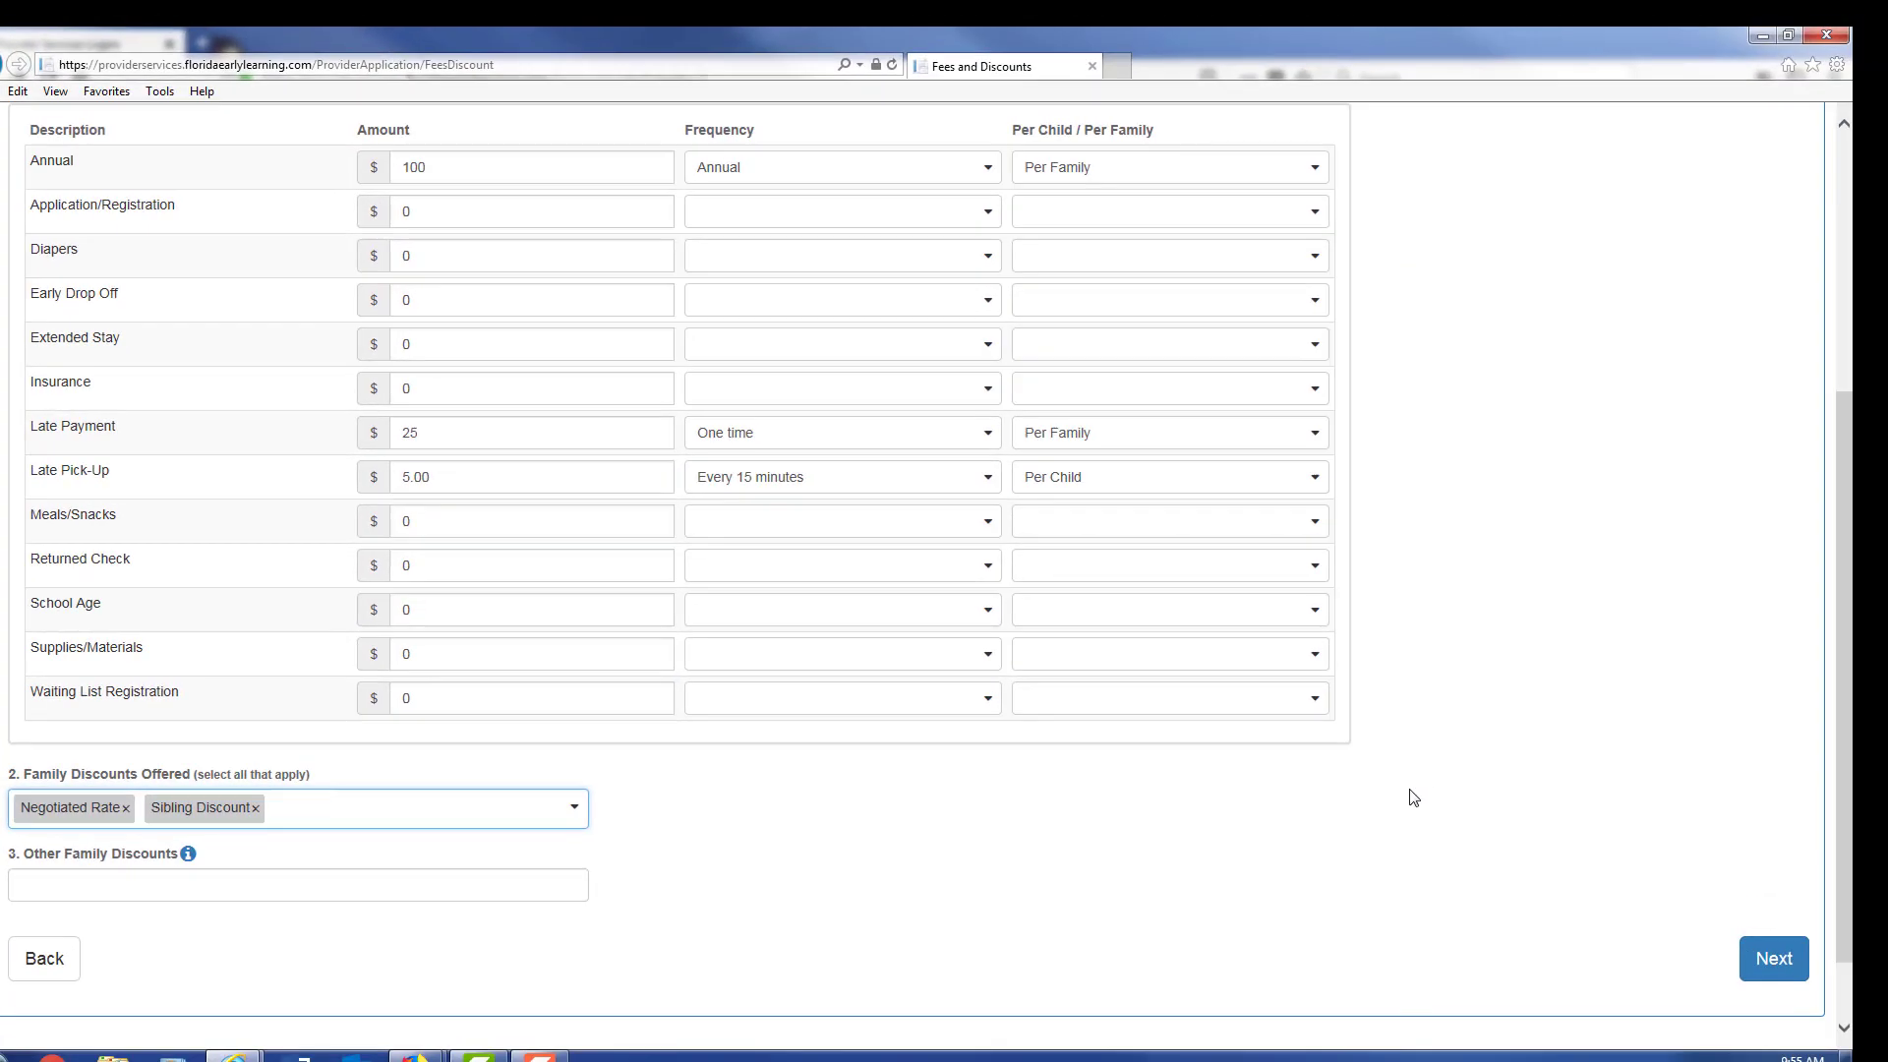
click(1769, 961)
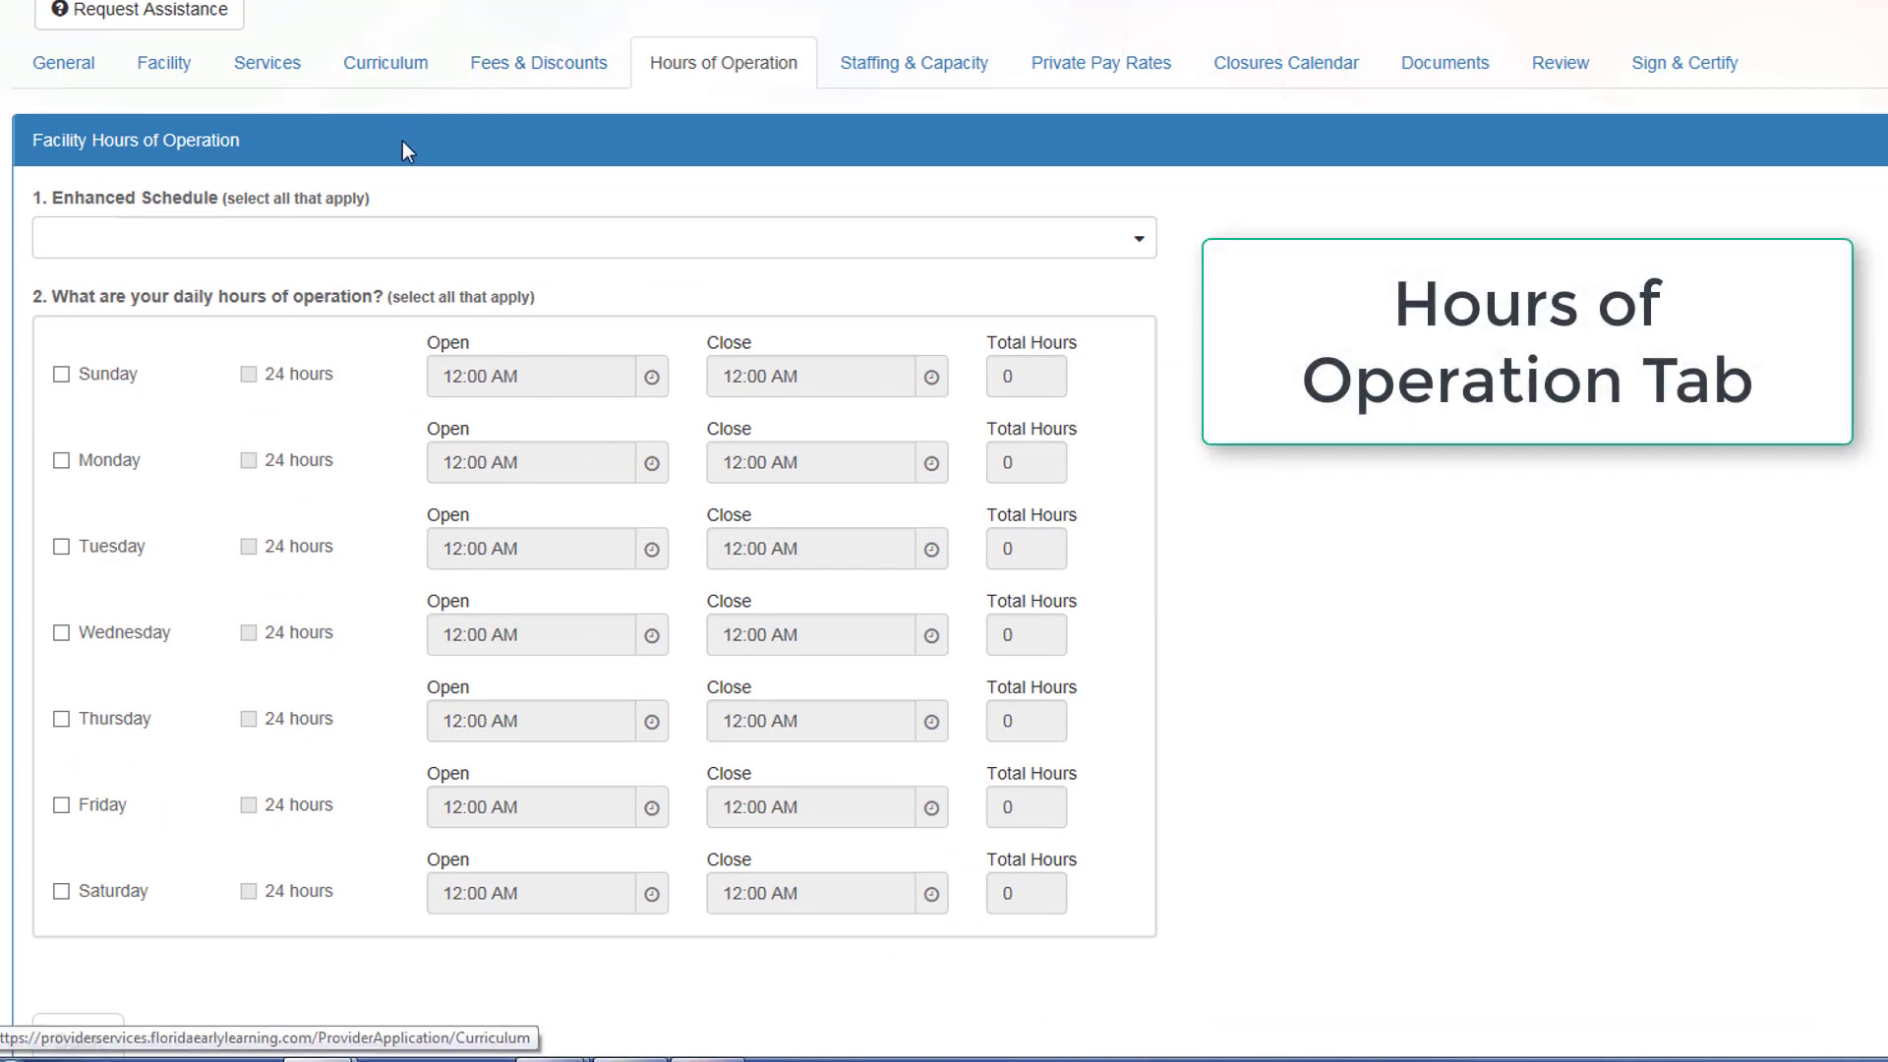
Step: Set the Enhanced Schedule to Full Year, Full-time and Part time
click(408, 242)
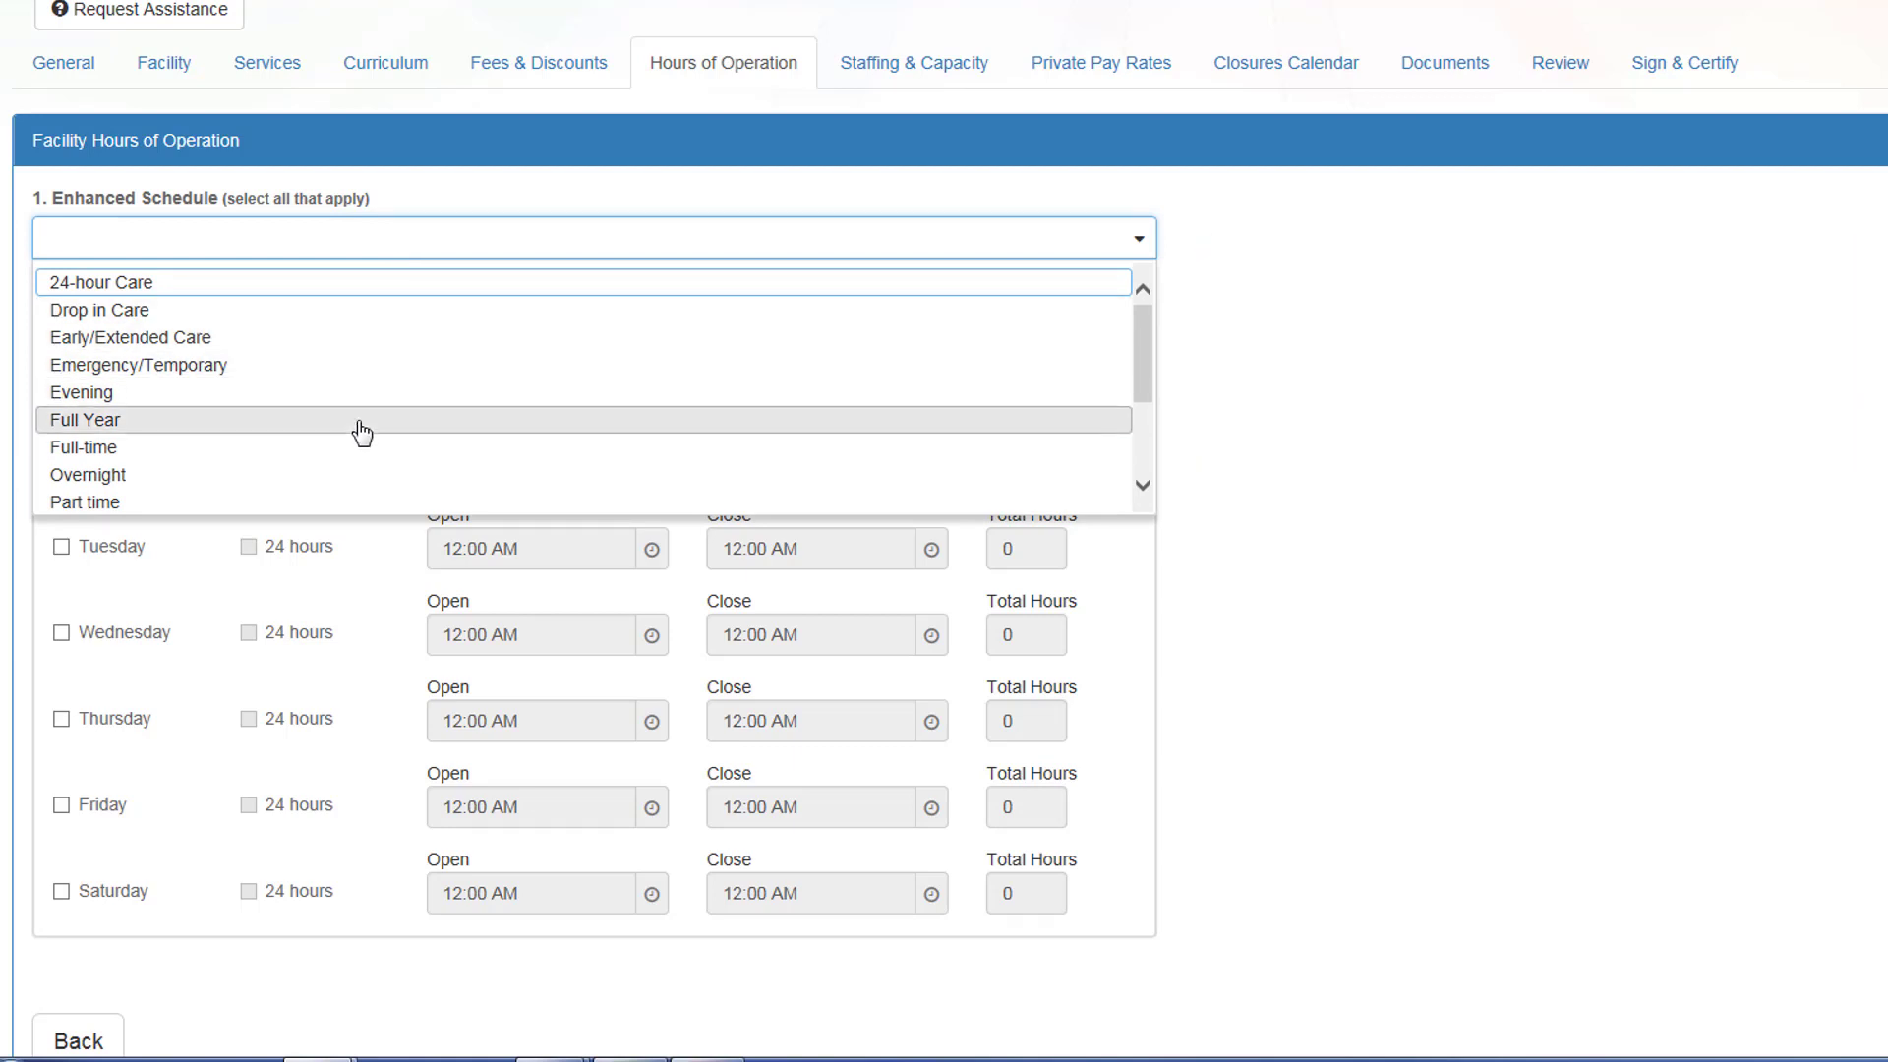
click(360, 433)
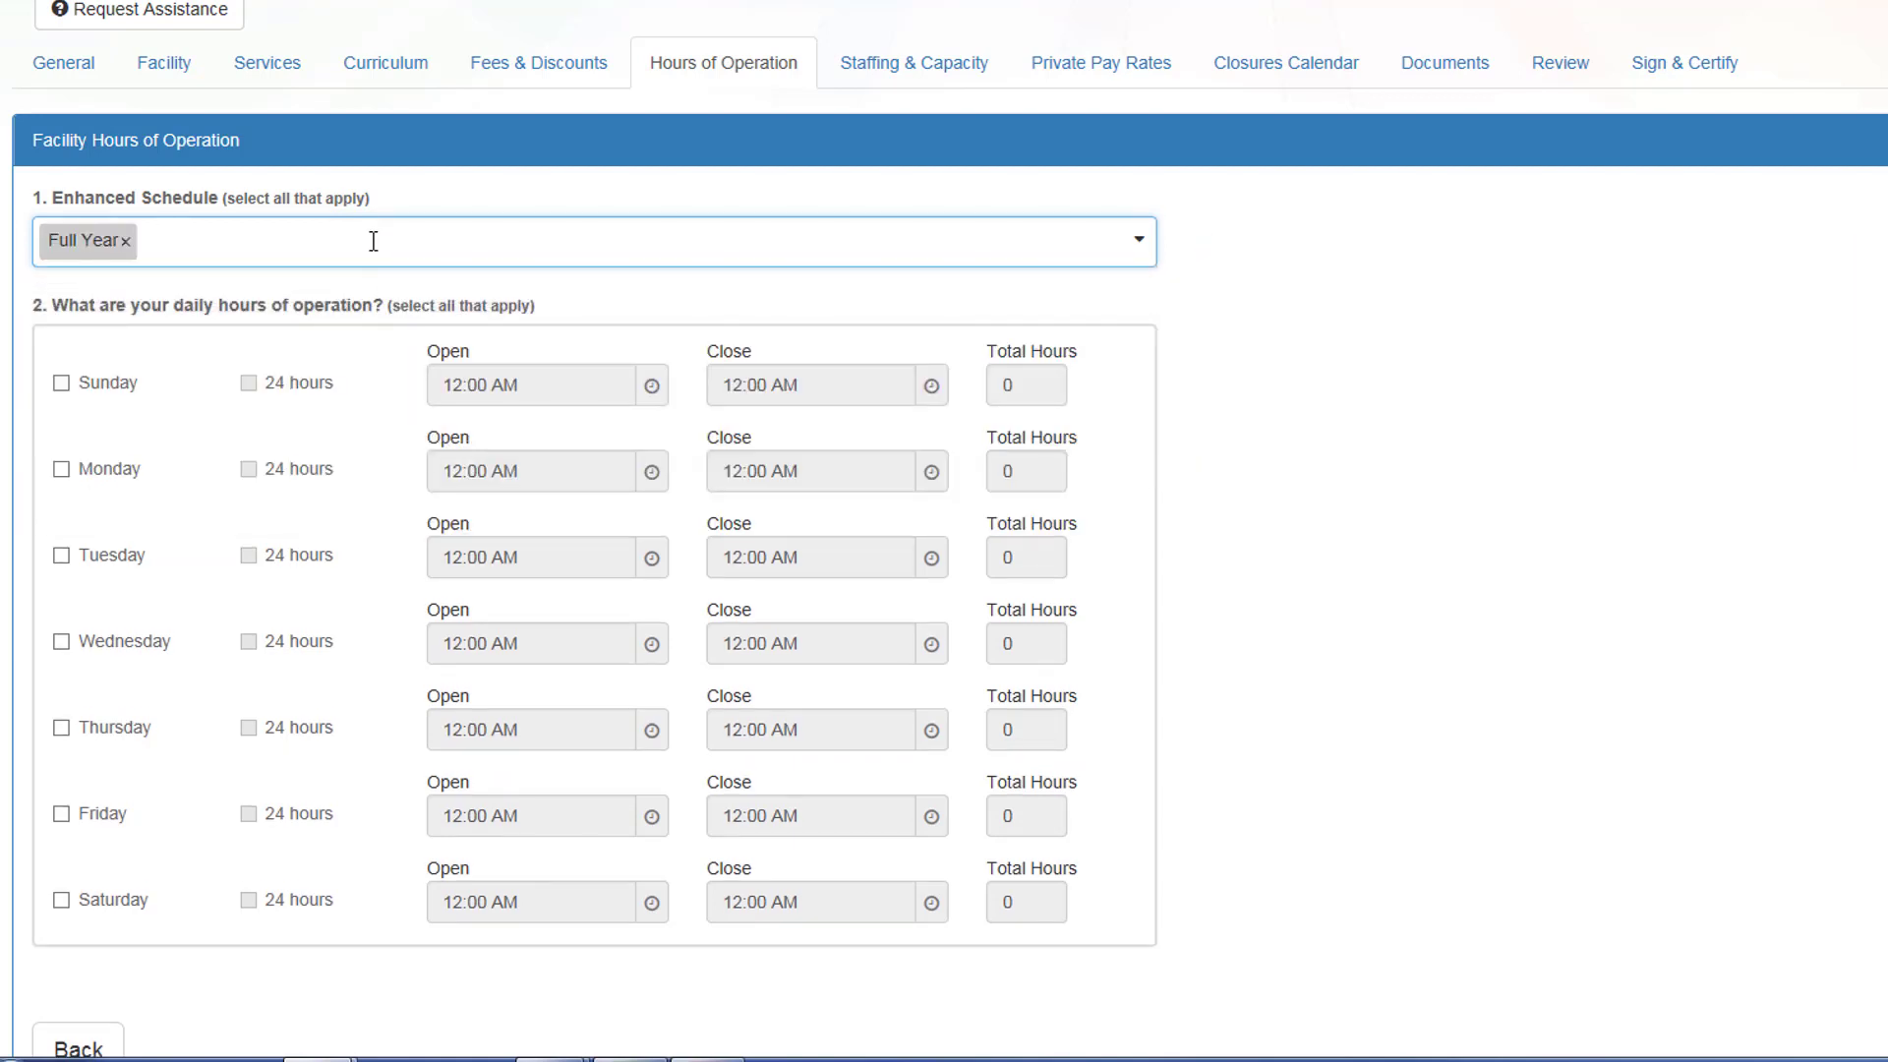
click(371, 243)
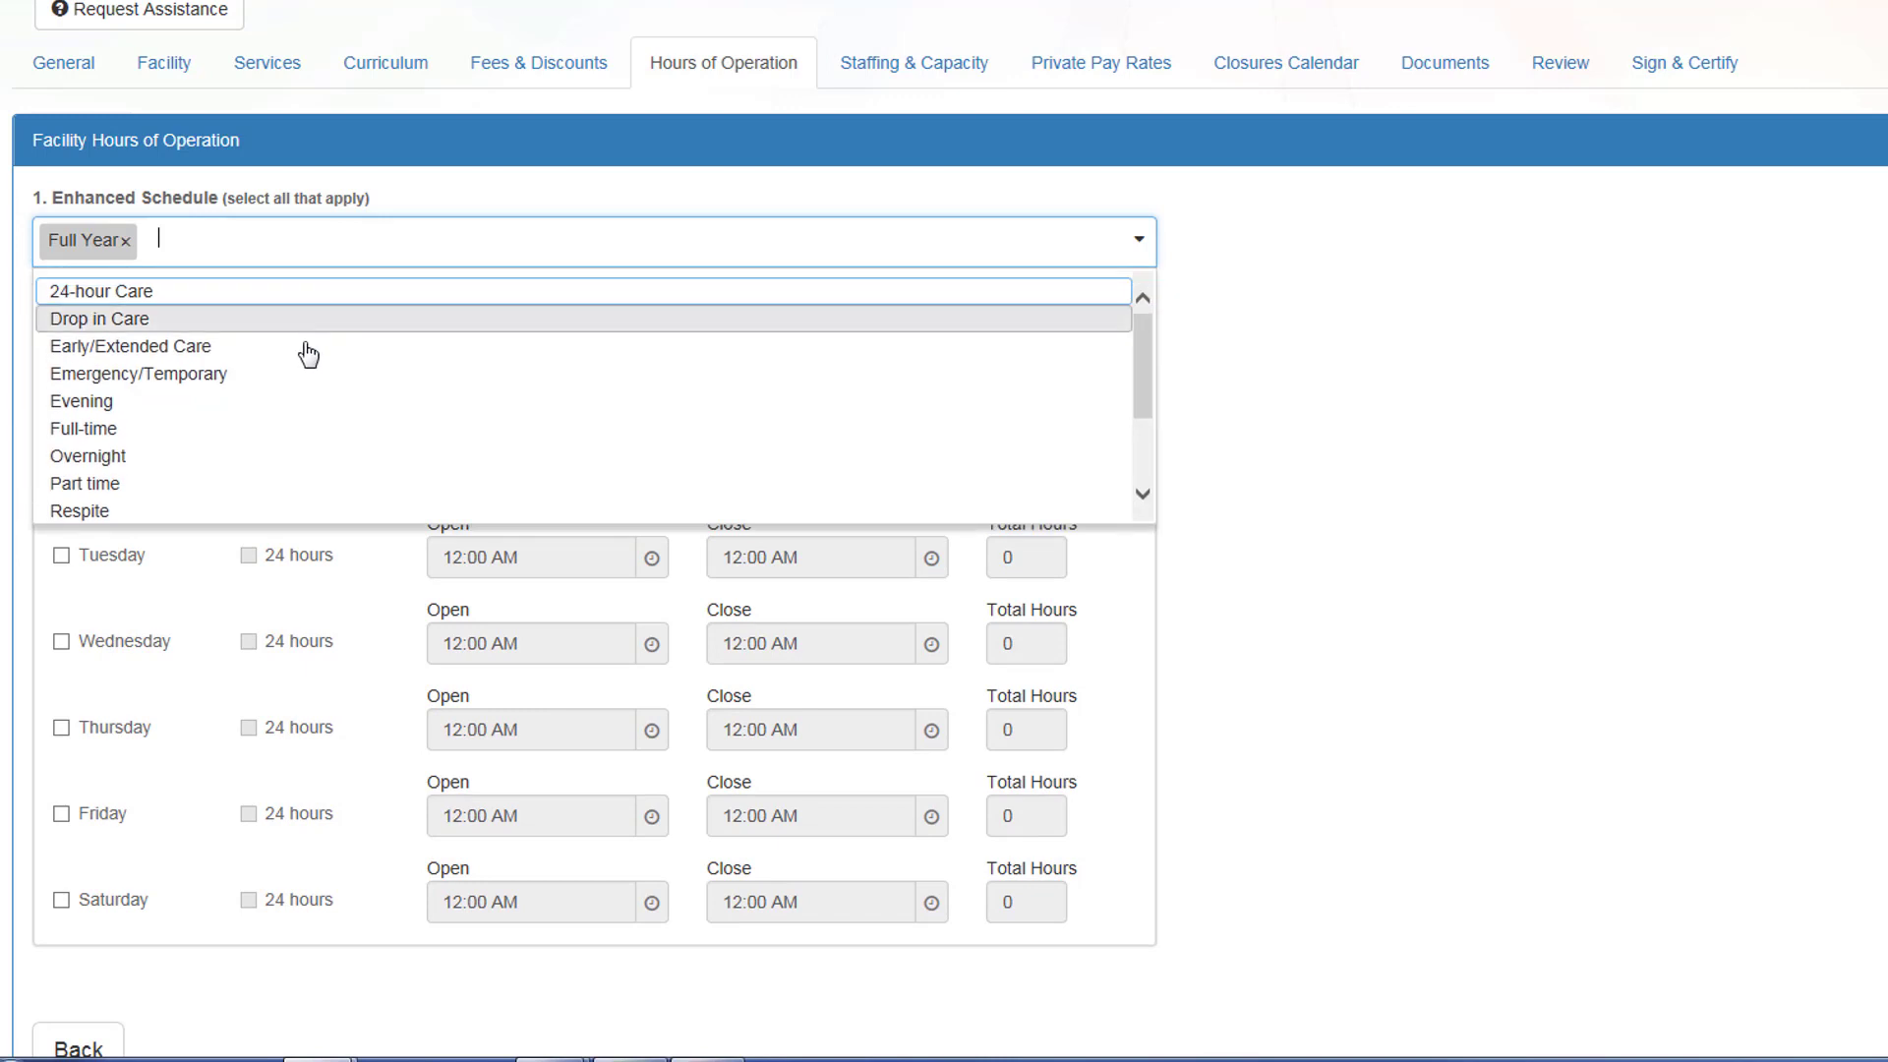
click(285, 430)
click(328, 248)
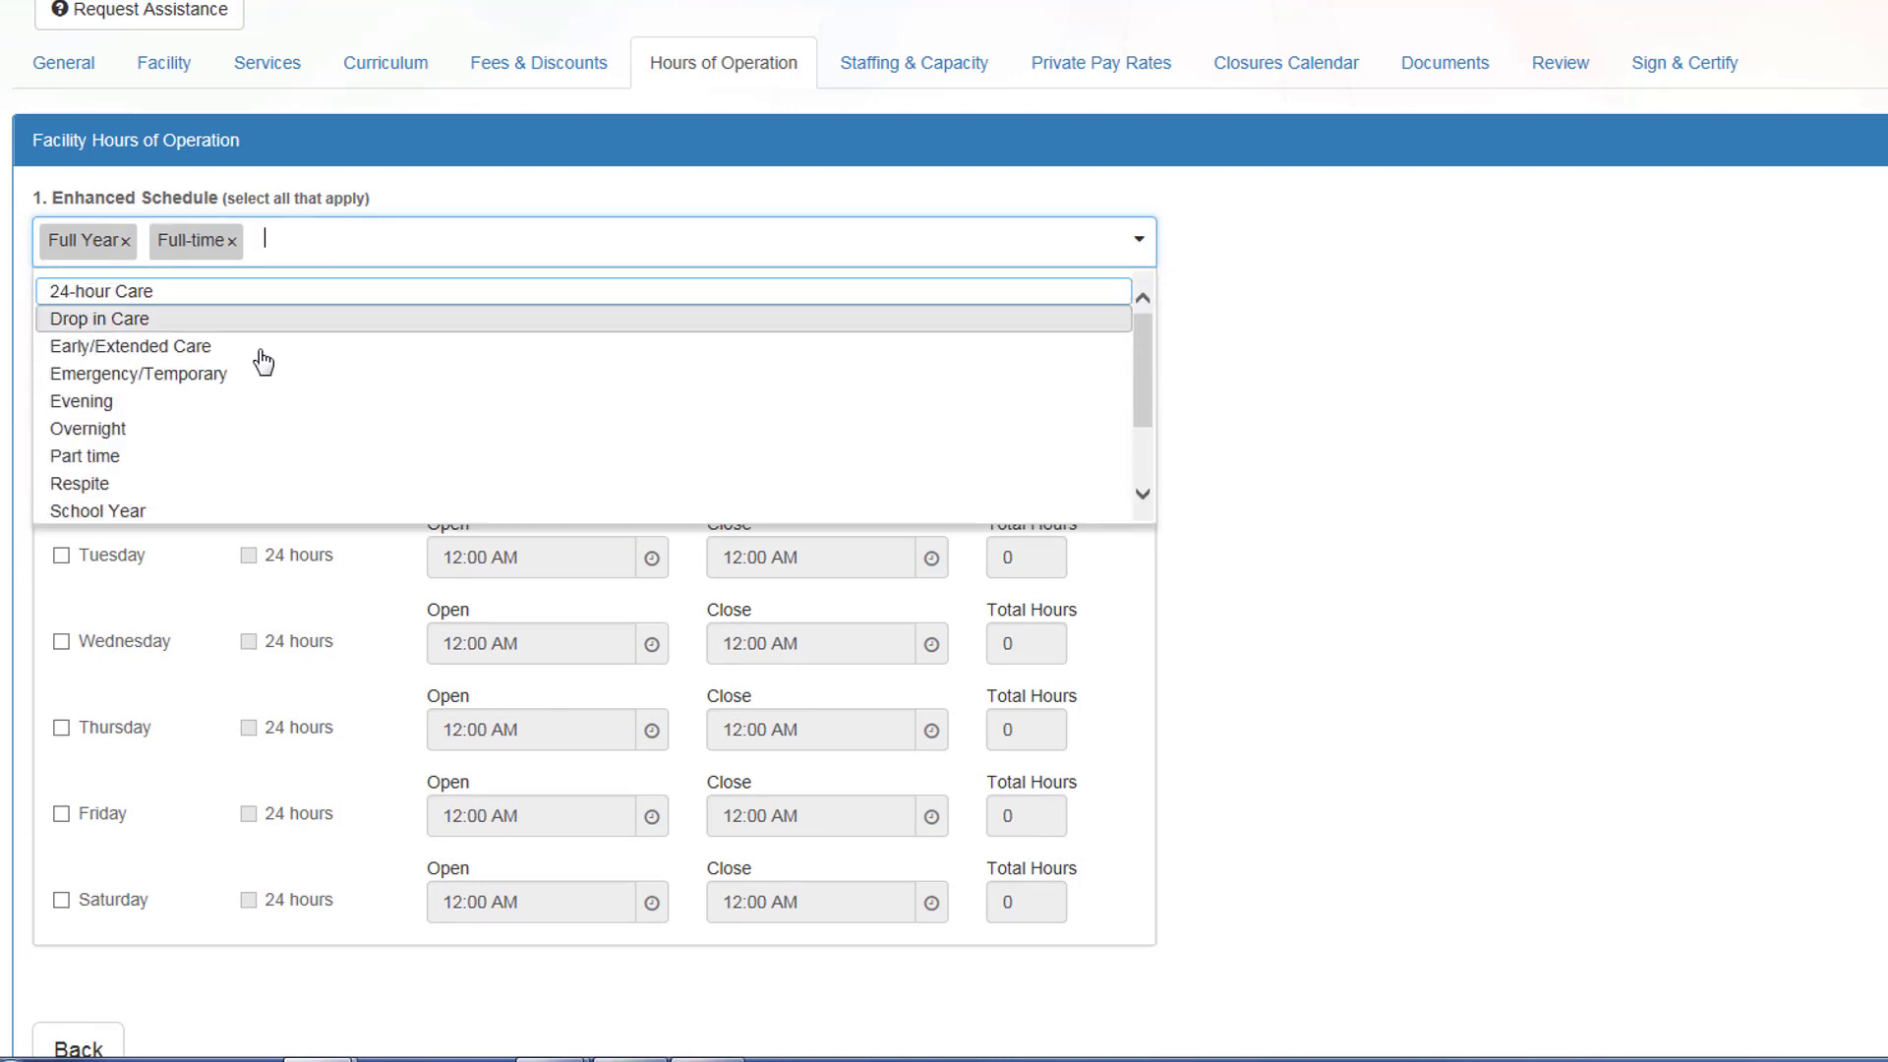
click(238, 460)
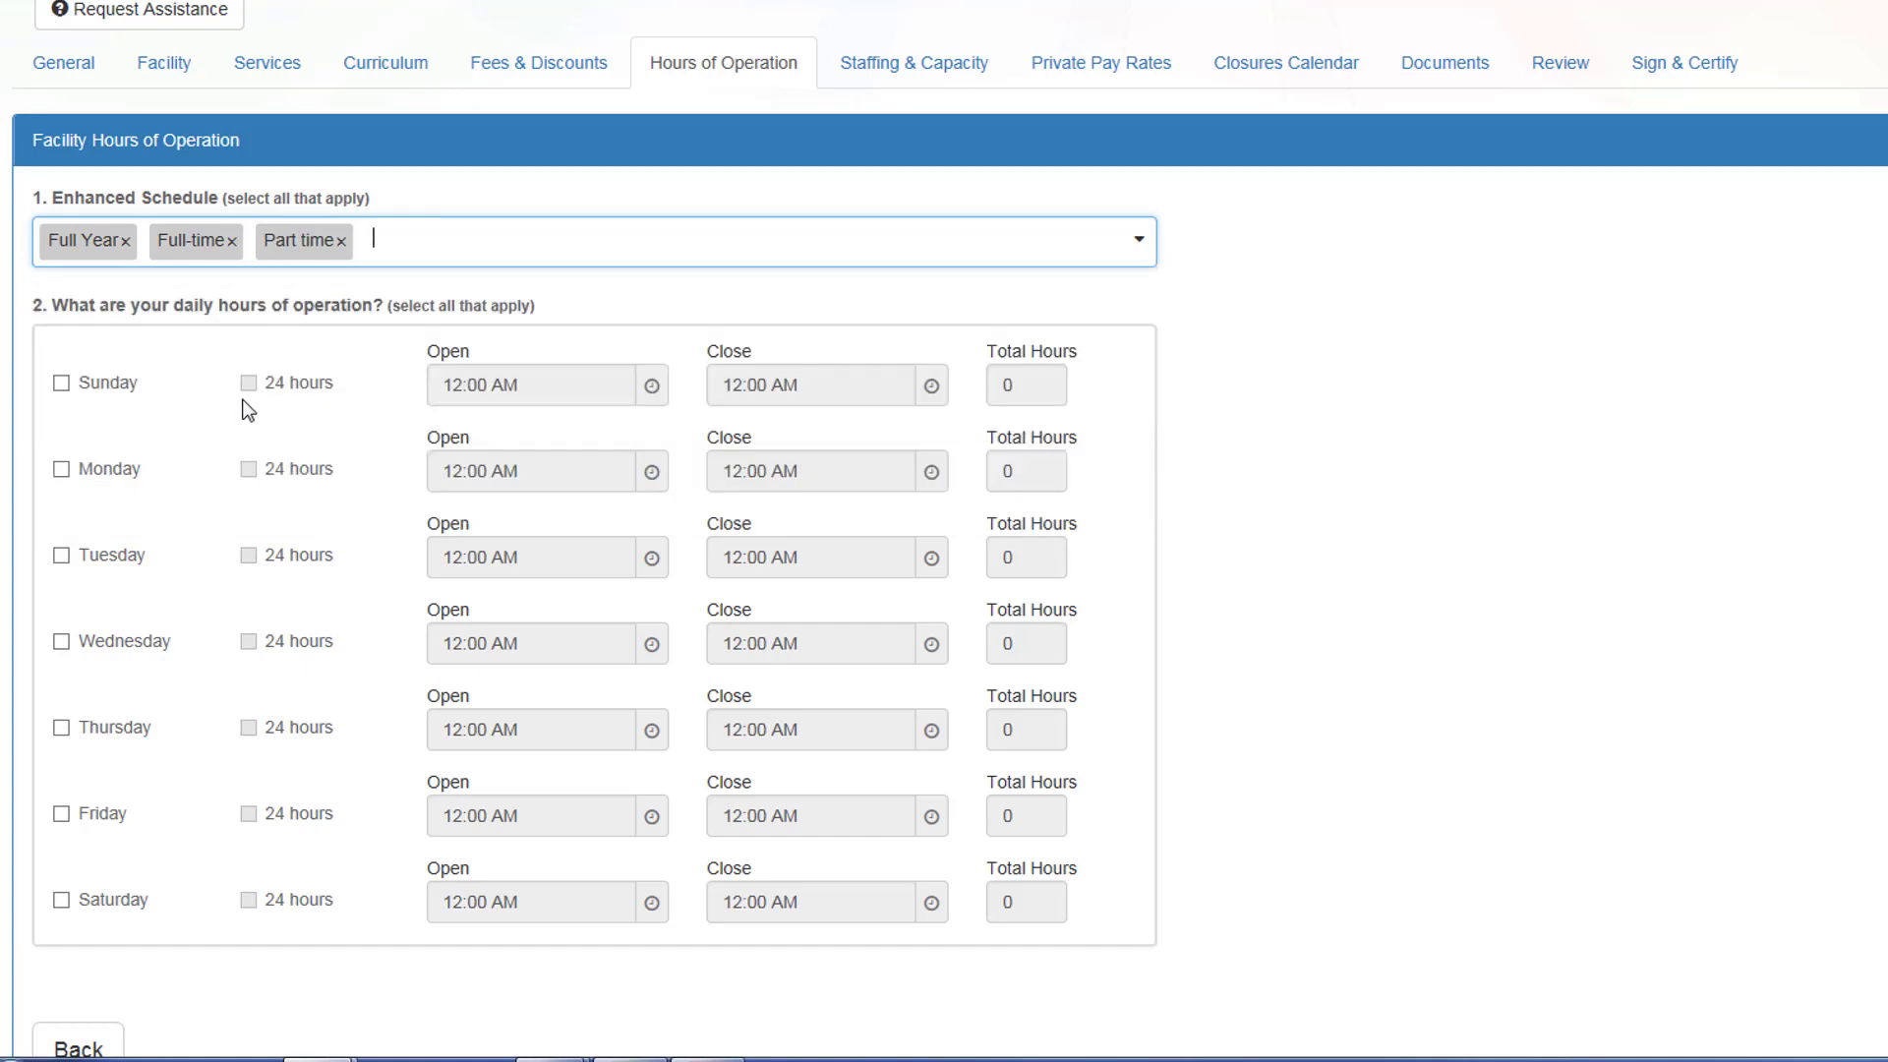
Step: Mark the program open Monday through Friday
click(61, 469)
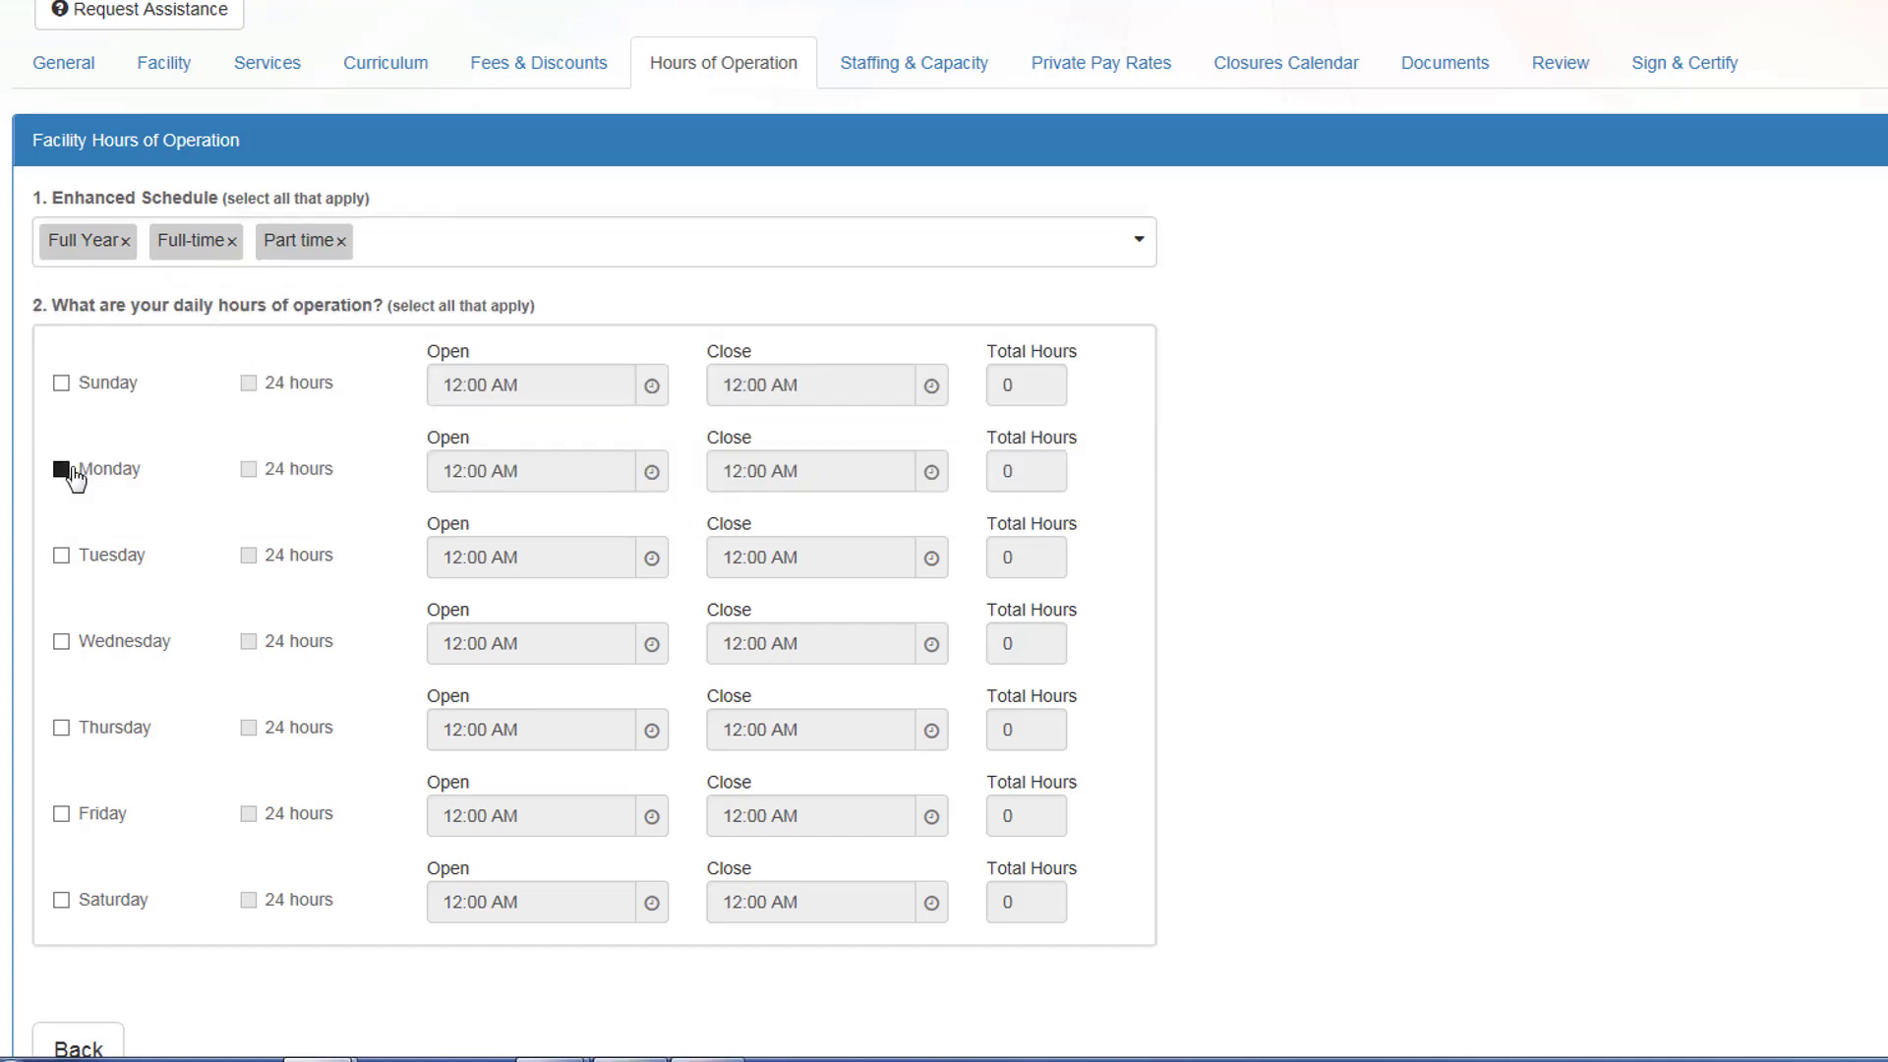
click(61, 555)
click(62, 643)
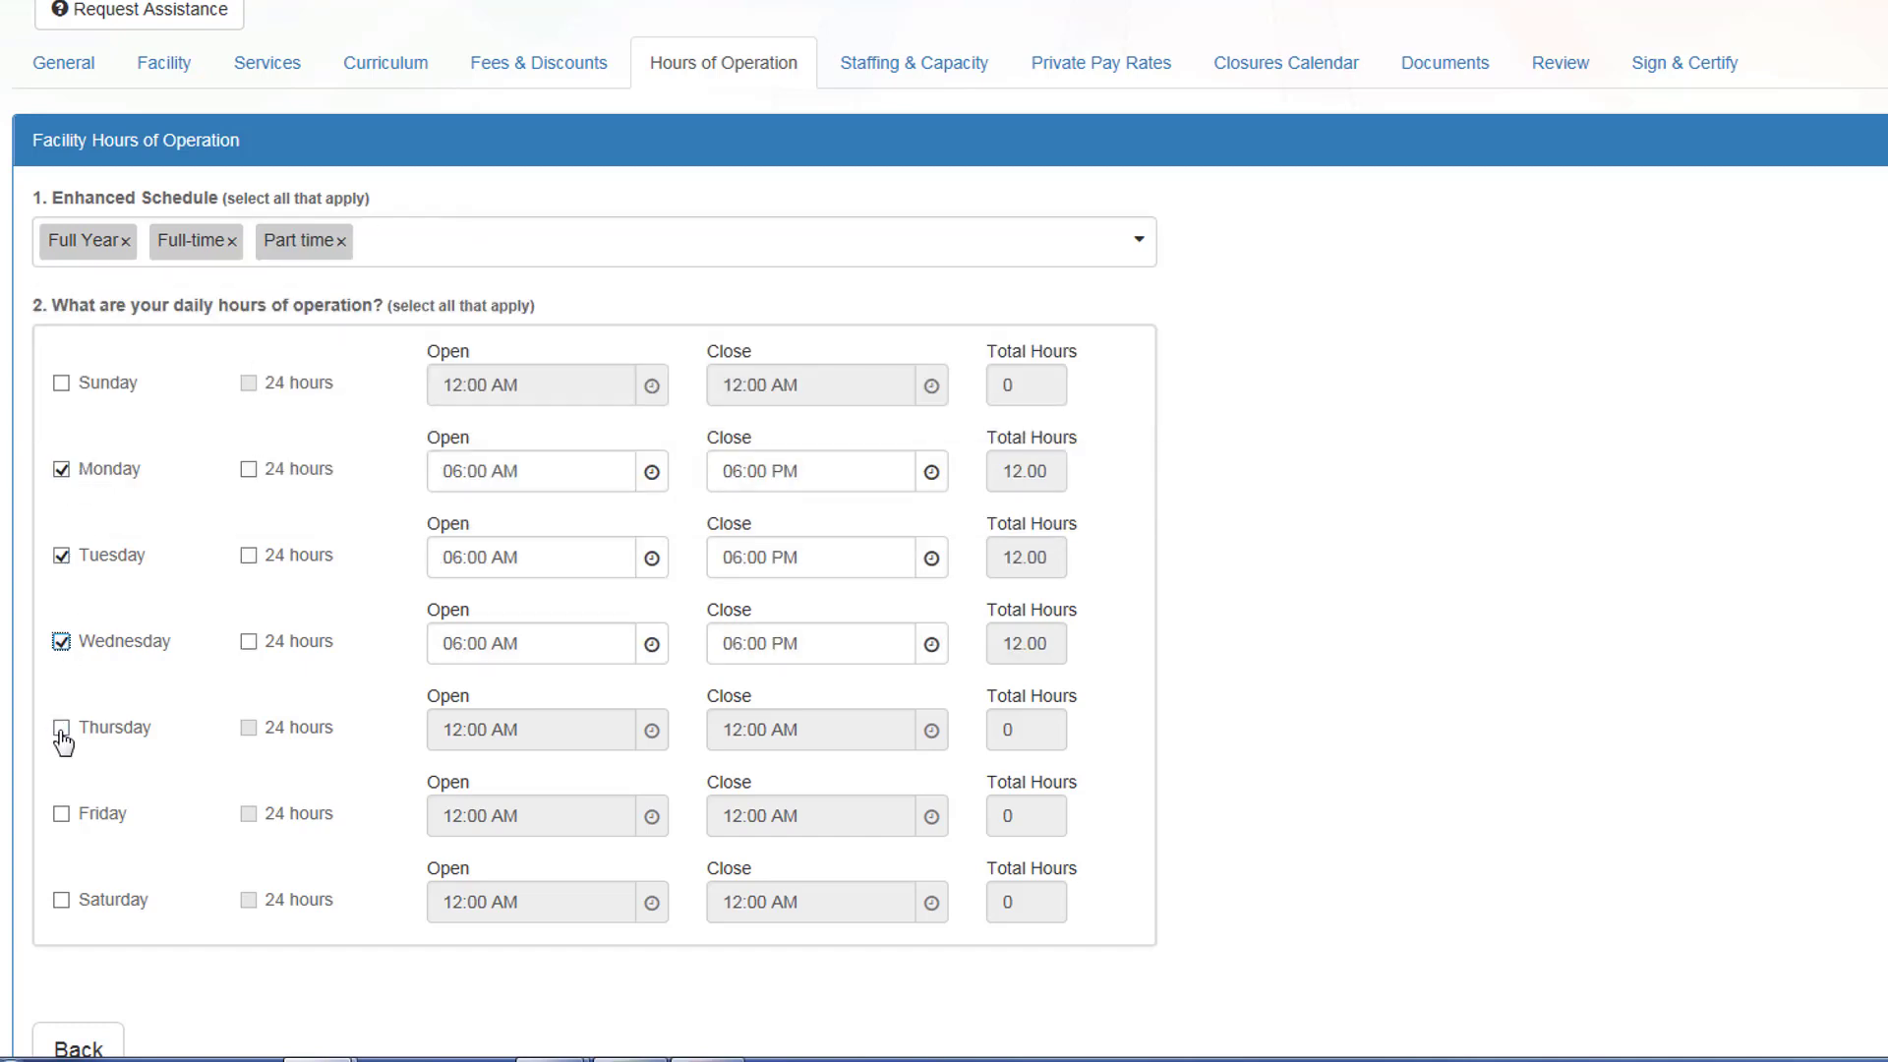
click(61, 731)
click(60, 815)
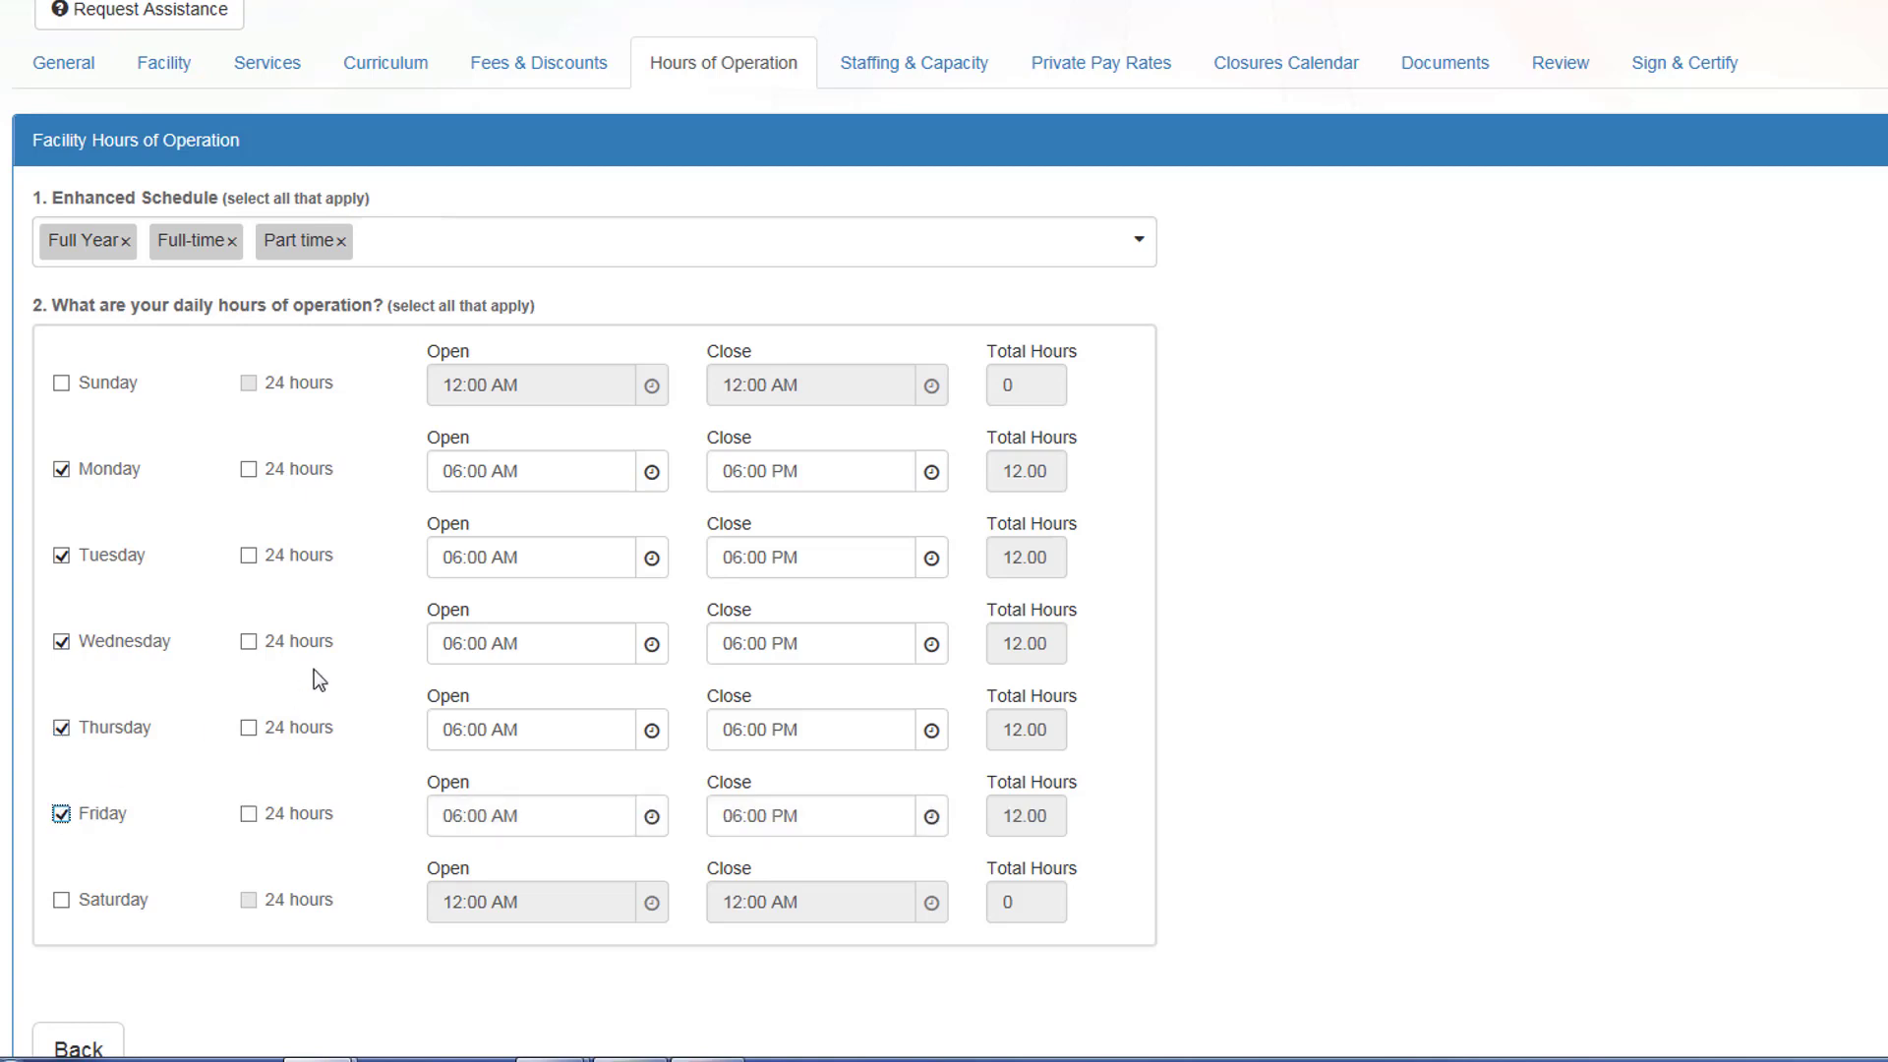
Step: Set Monday and Tuesday opening times to 06:30 AM
scroll(315, 668, down, 2)
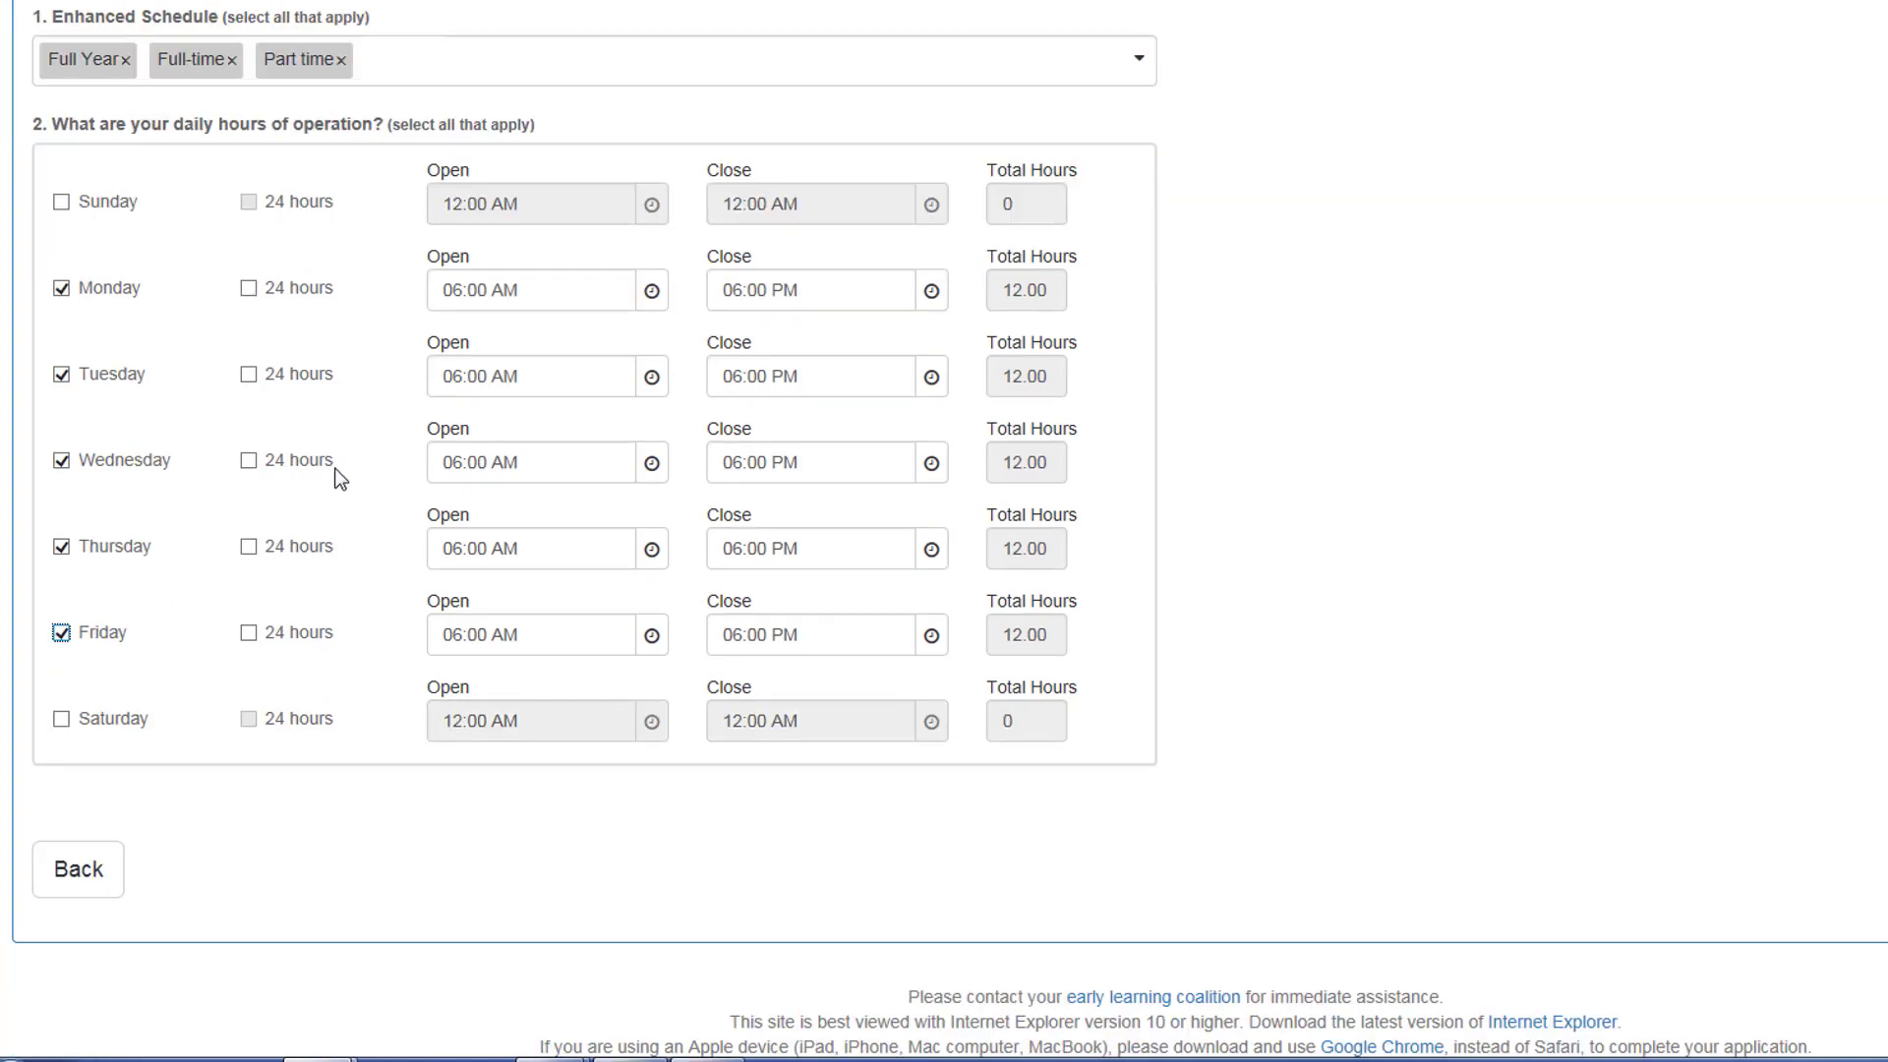
click(663, 293)
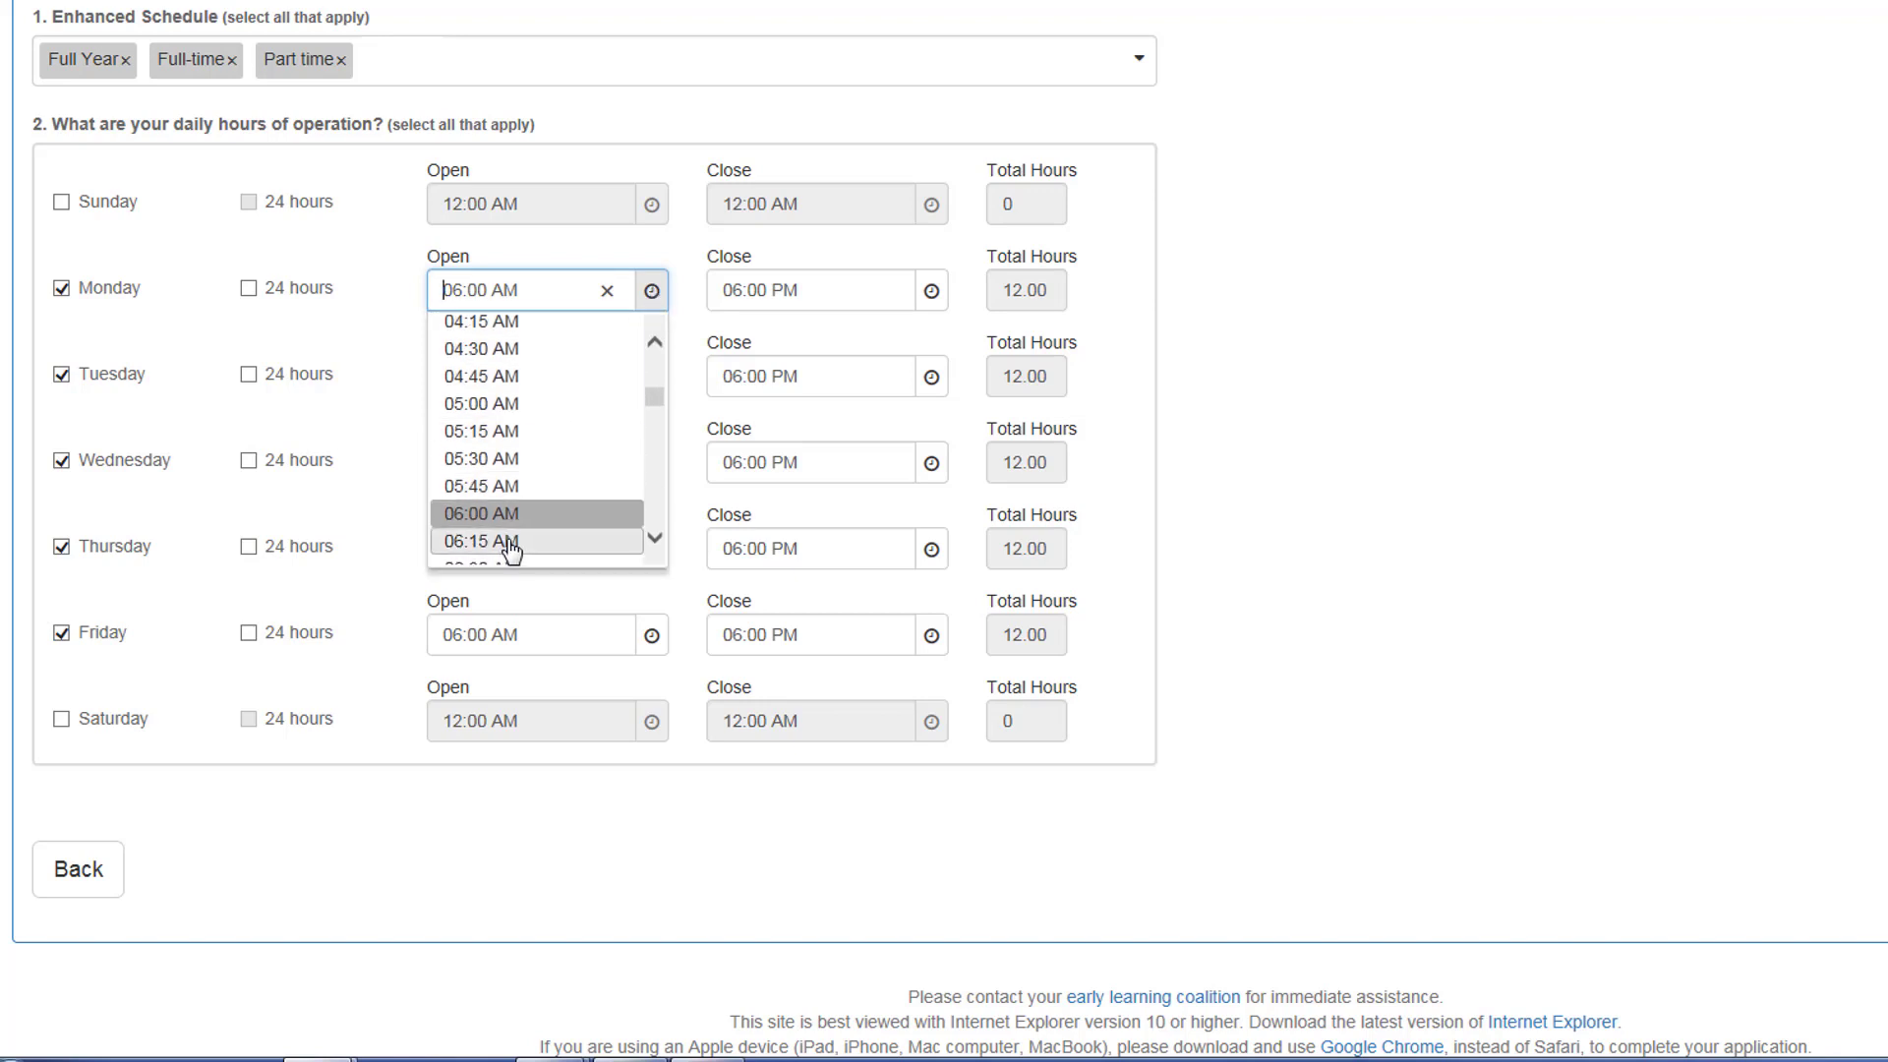
scroll(518, 529, down, 1)
click(518, 493)
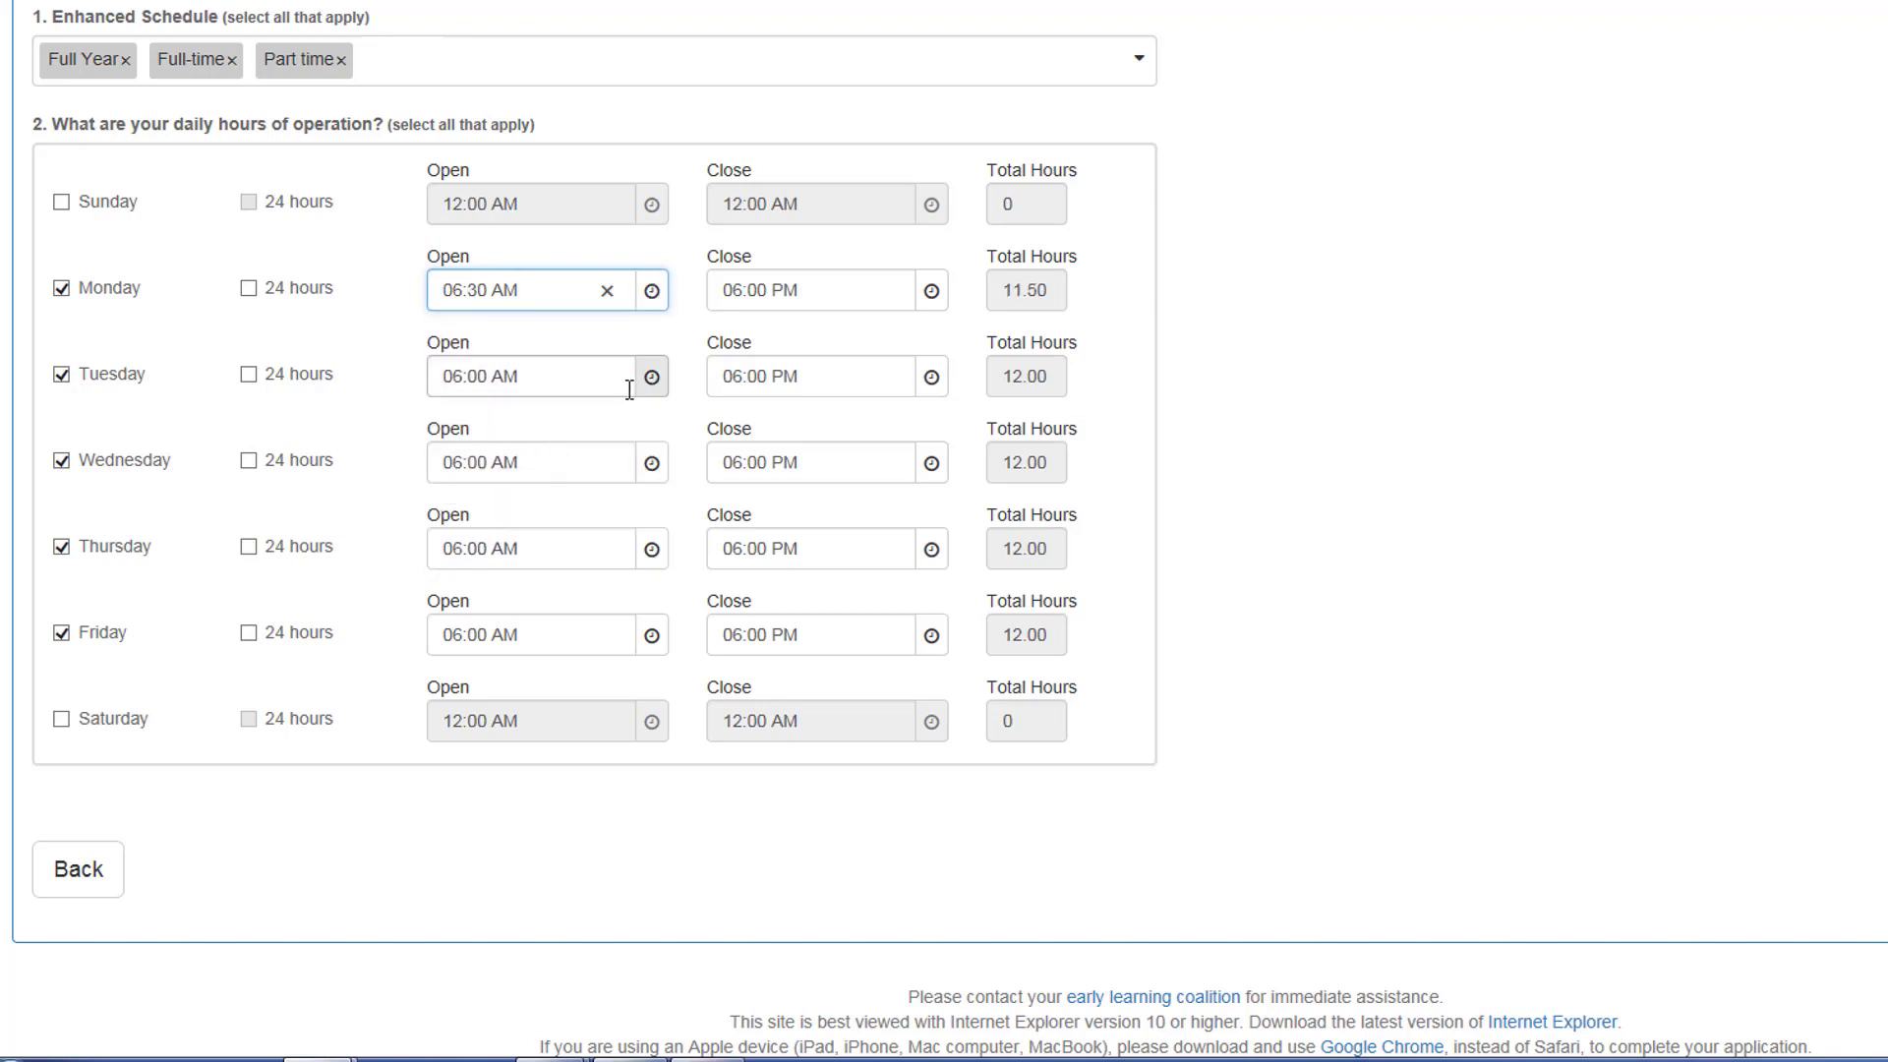
click(653, 382)
scroll(560, 518, down, 1)
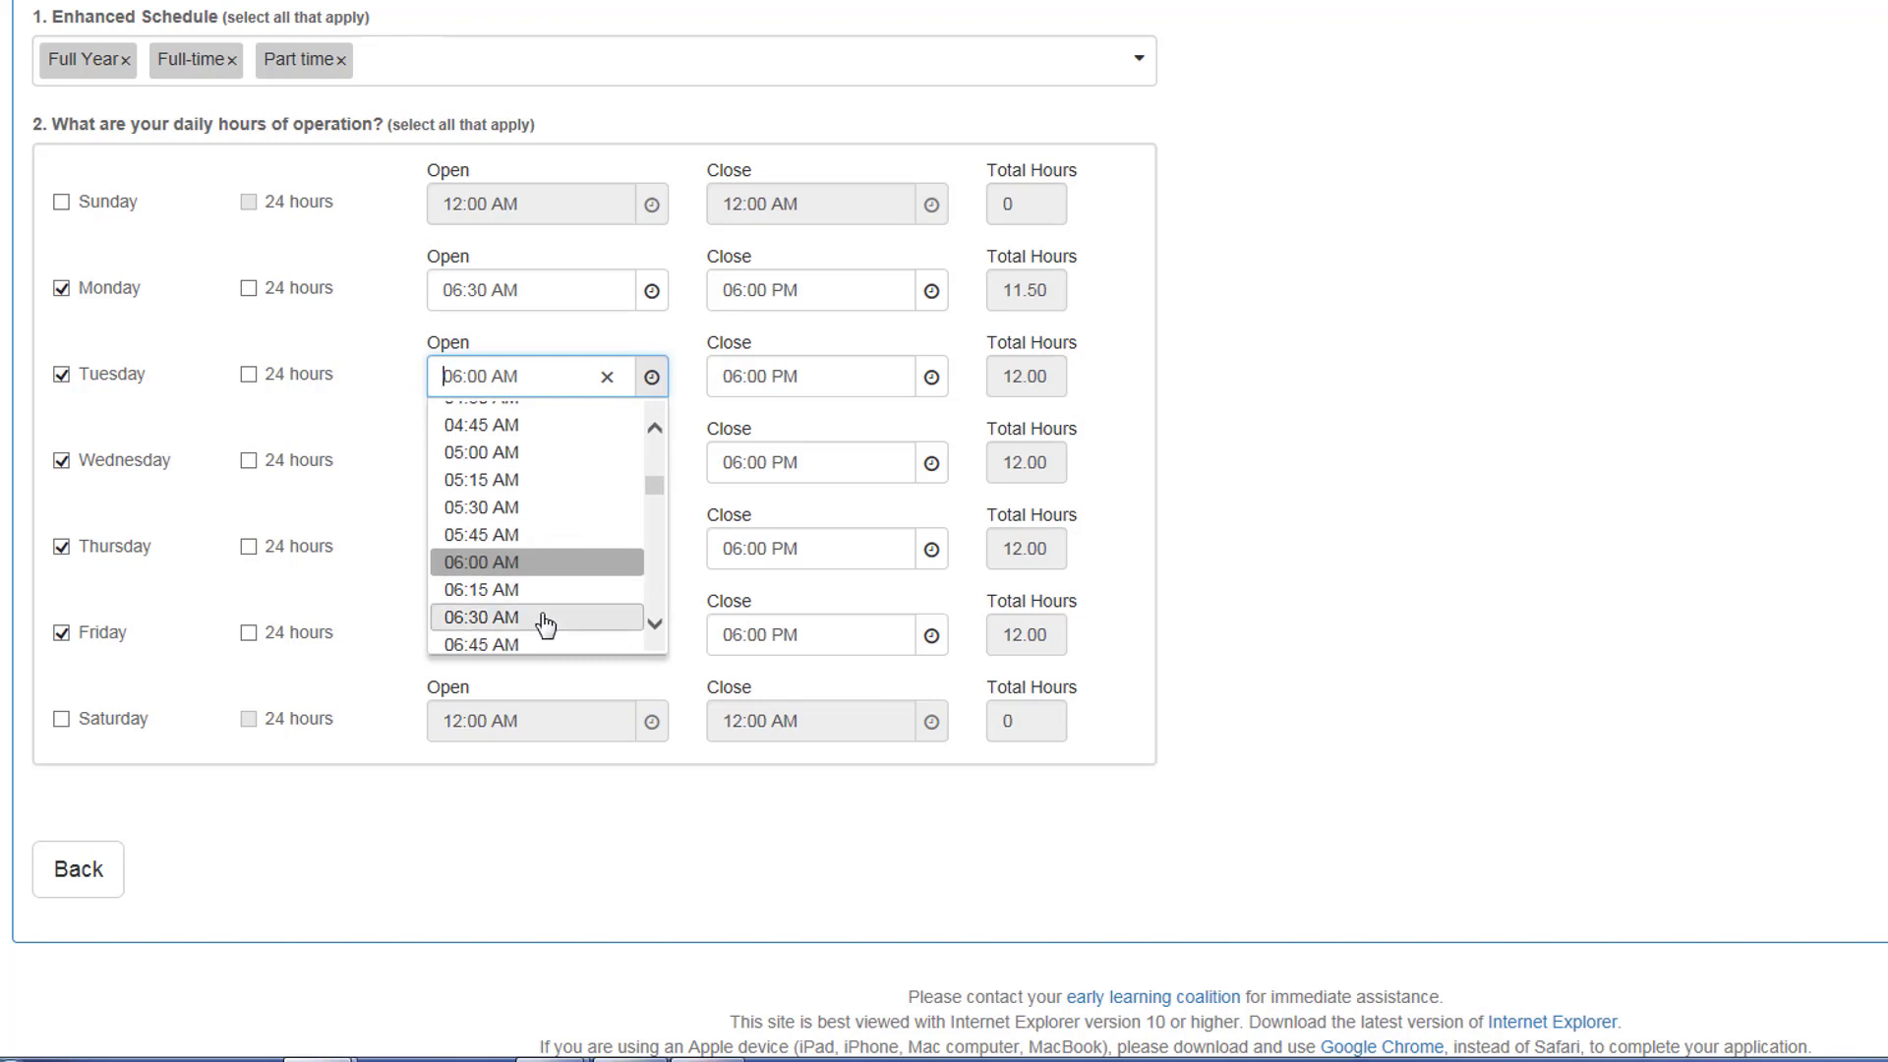
click(546, 619)
Step: Set Wednesday's opening time to 06:30 AM and save the hours of operation
click(568, 465)
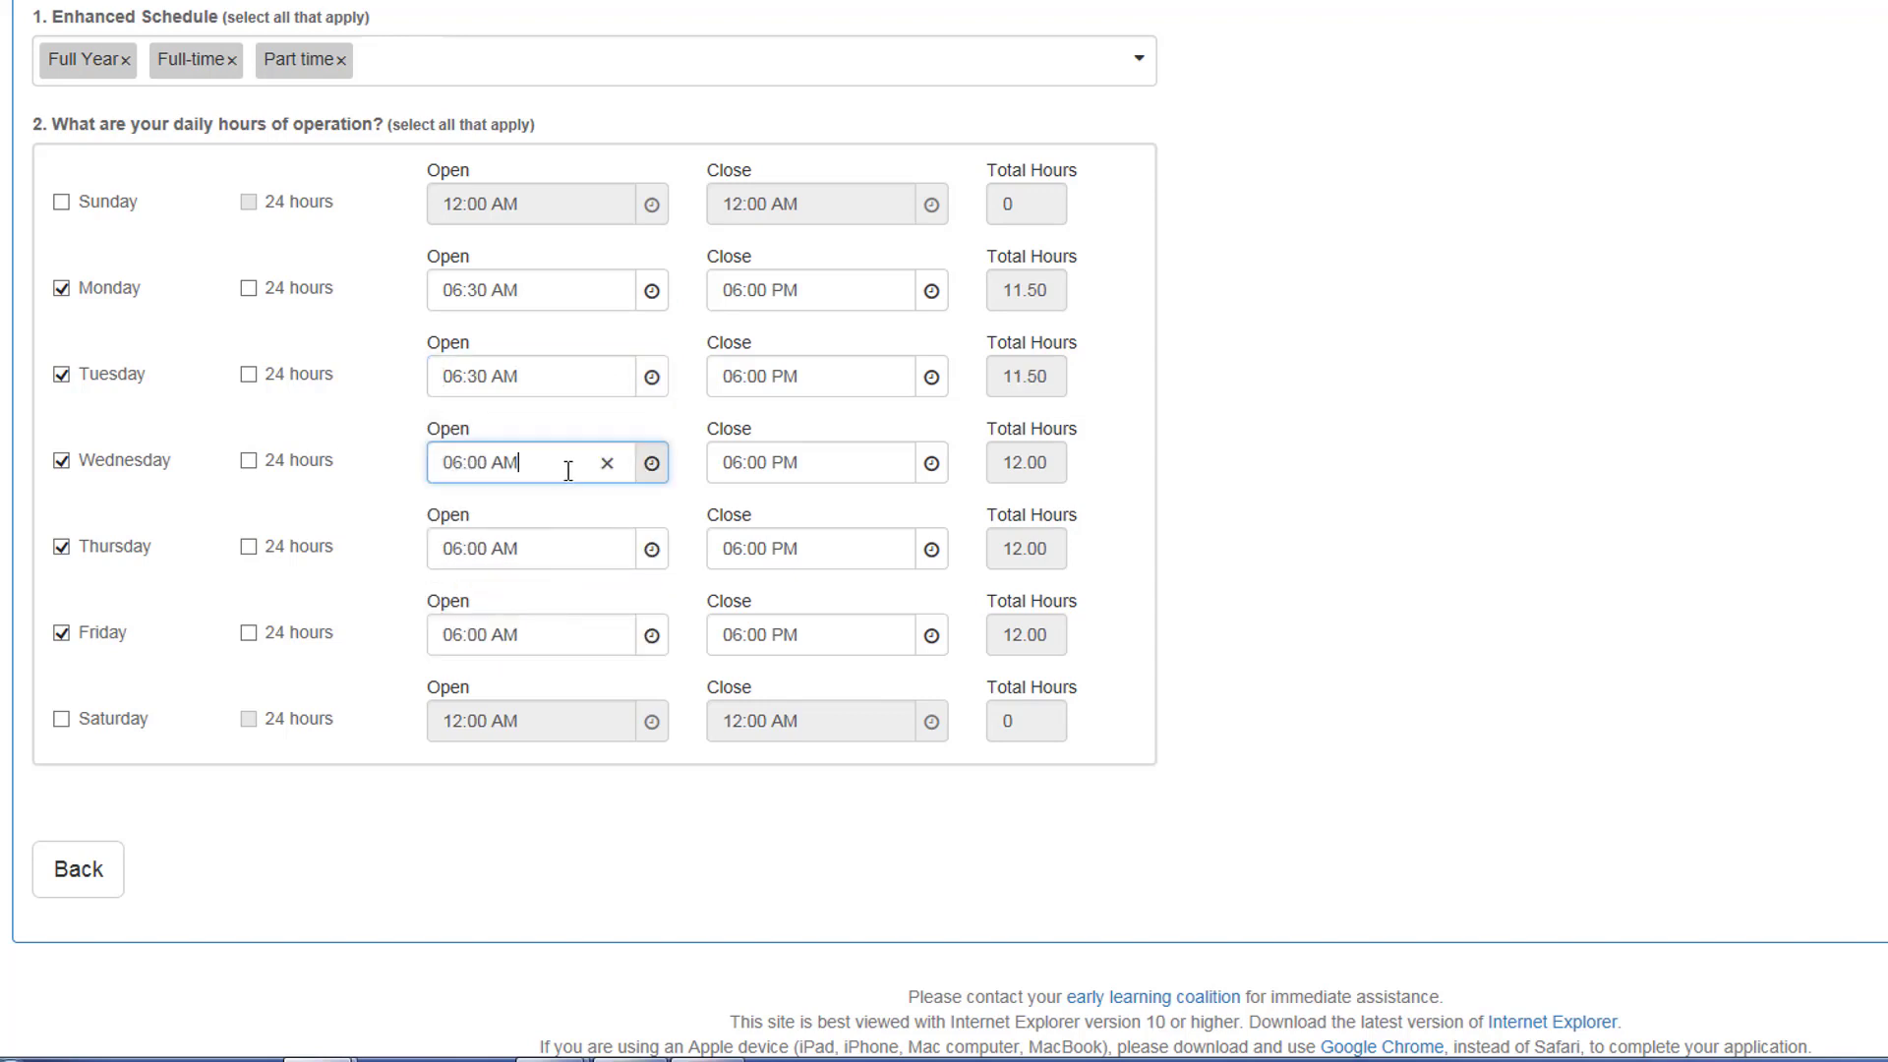
click(652, 468)
scroll(527, 580, down, 2)
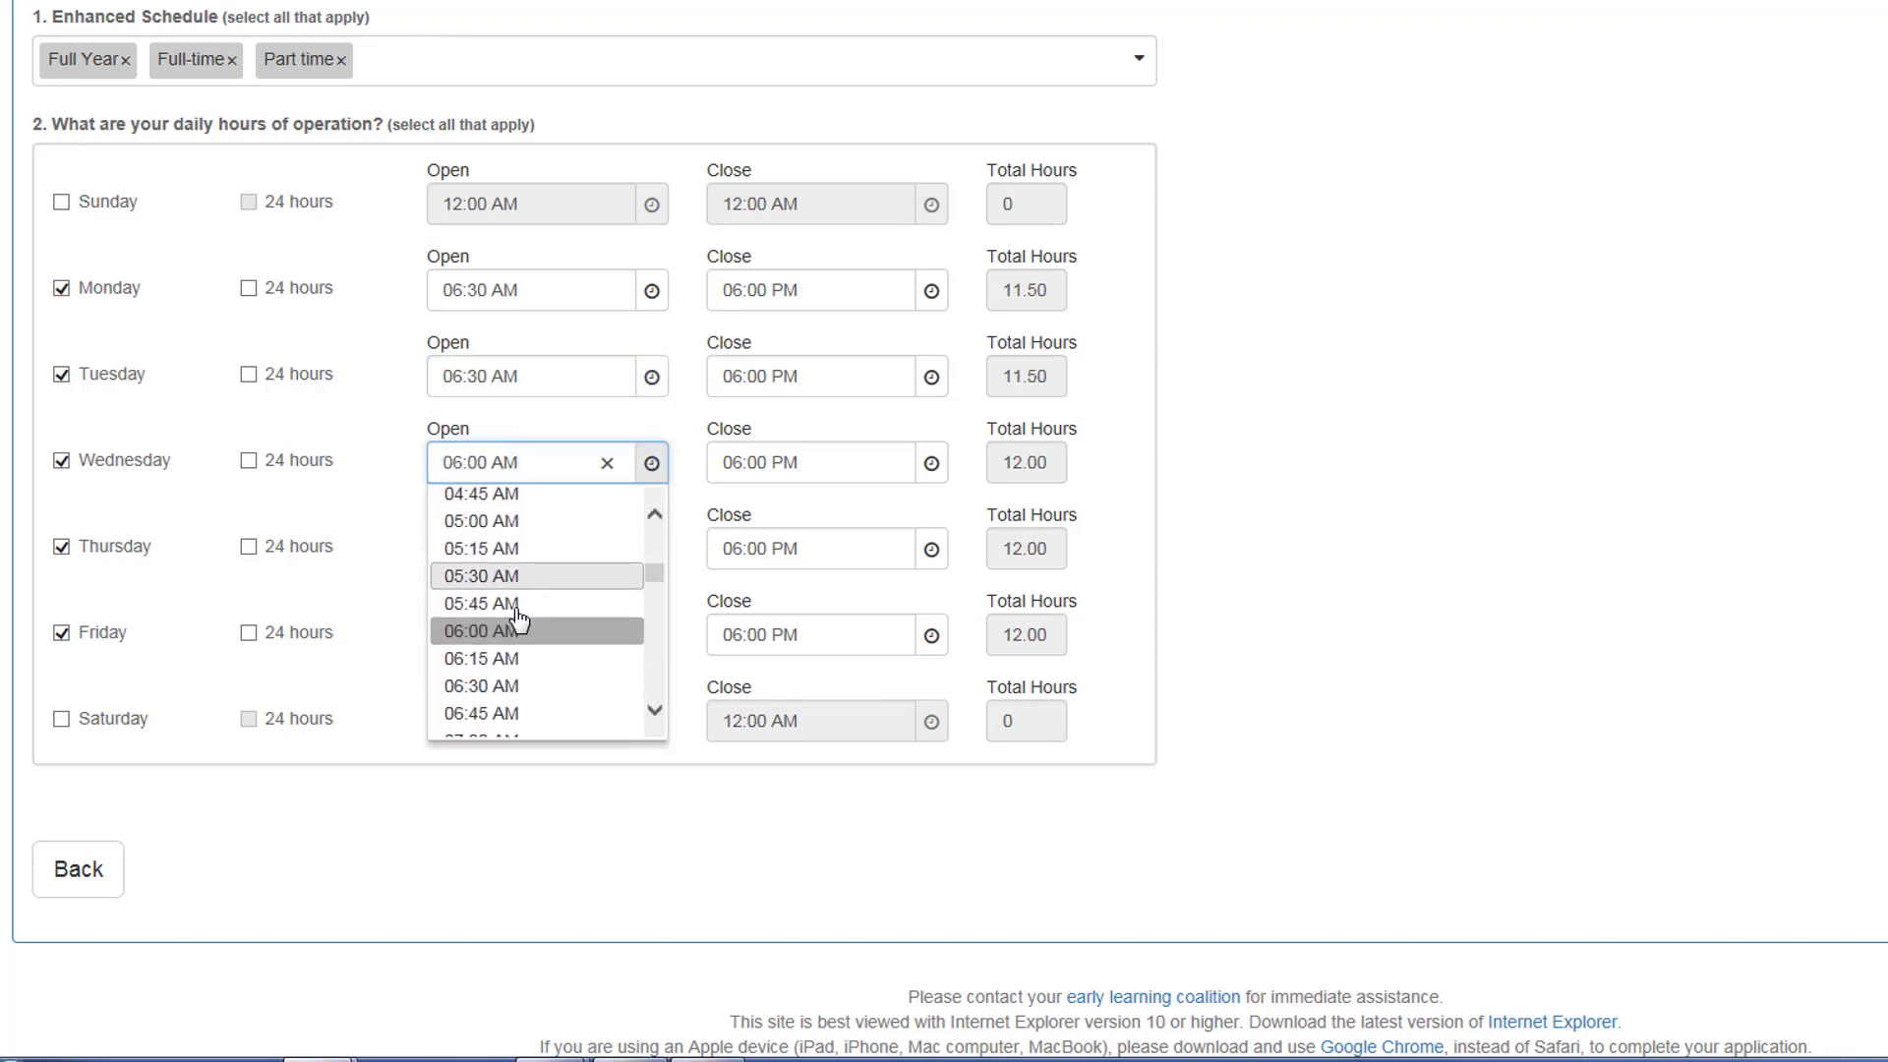
click(519, 667)
click(567, 552)
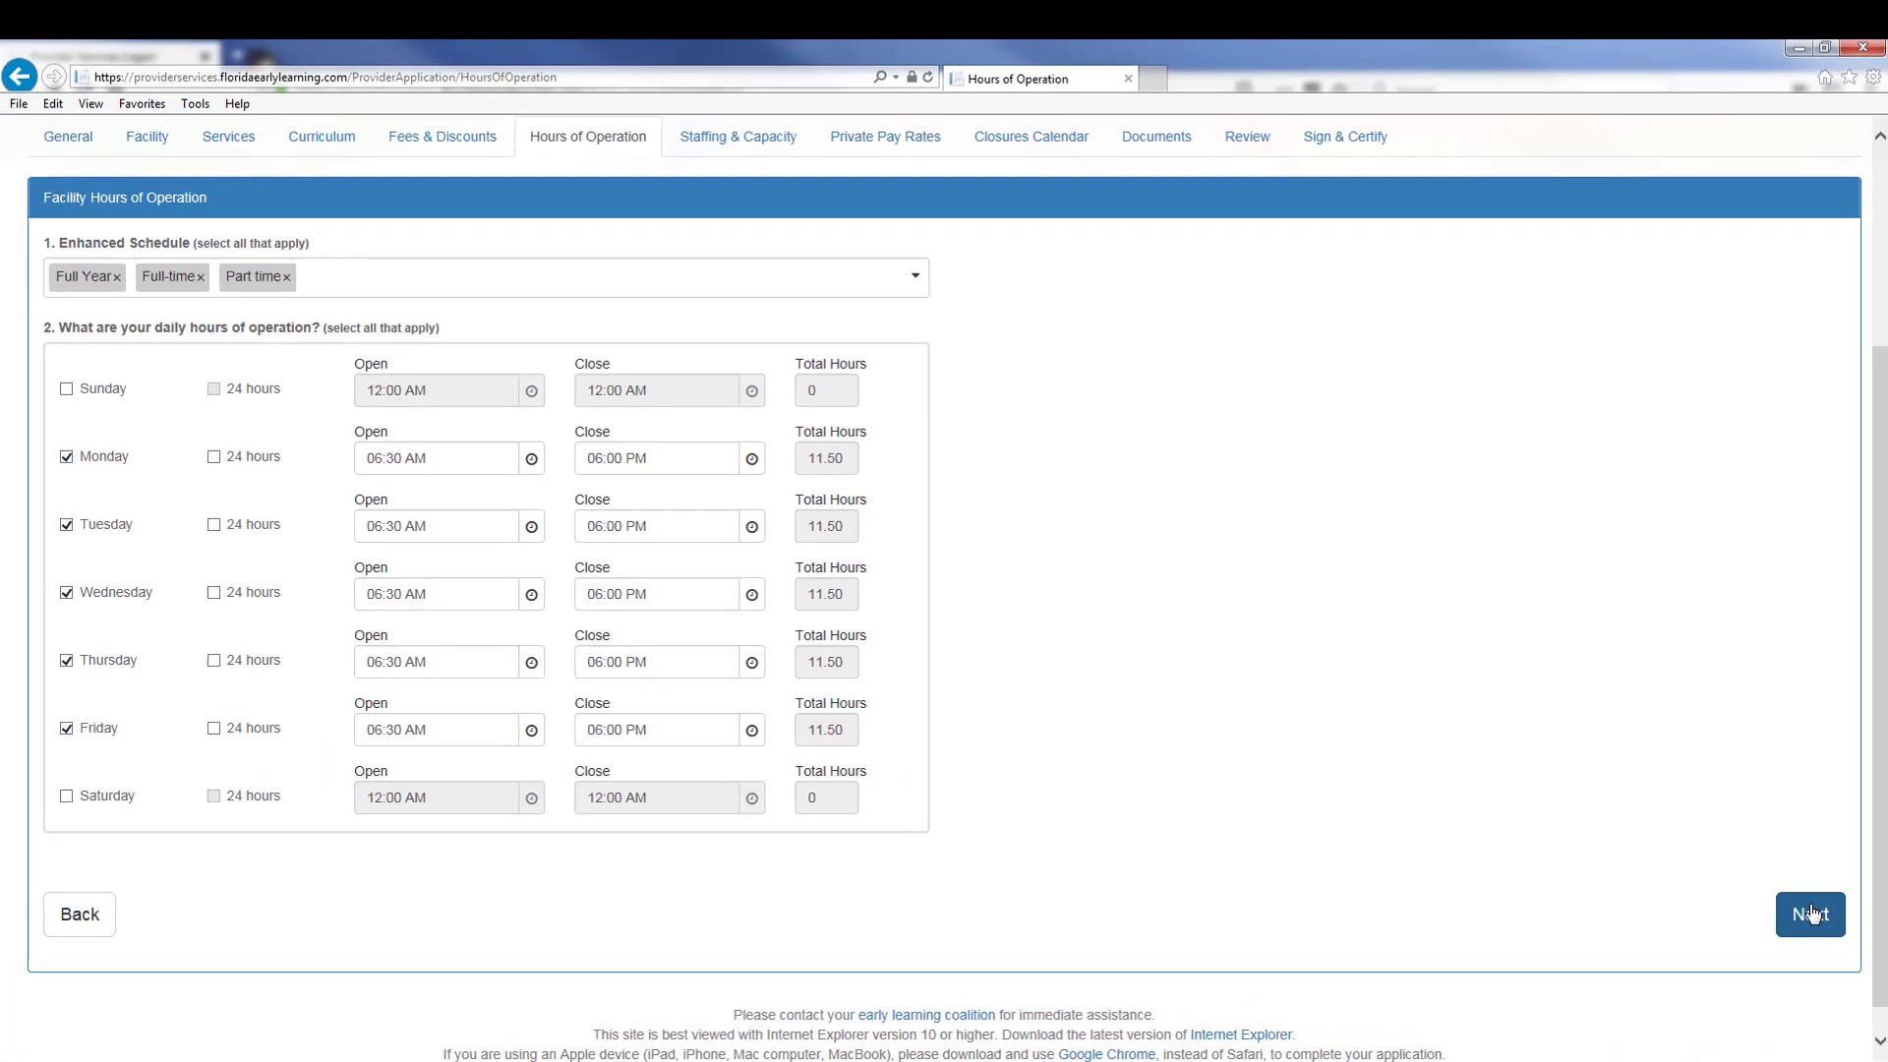
click(1814, 926)
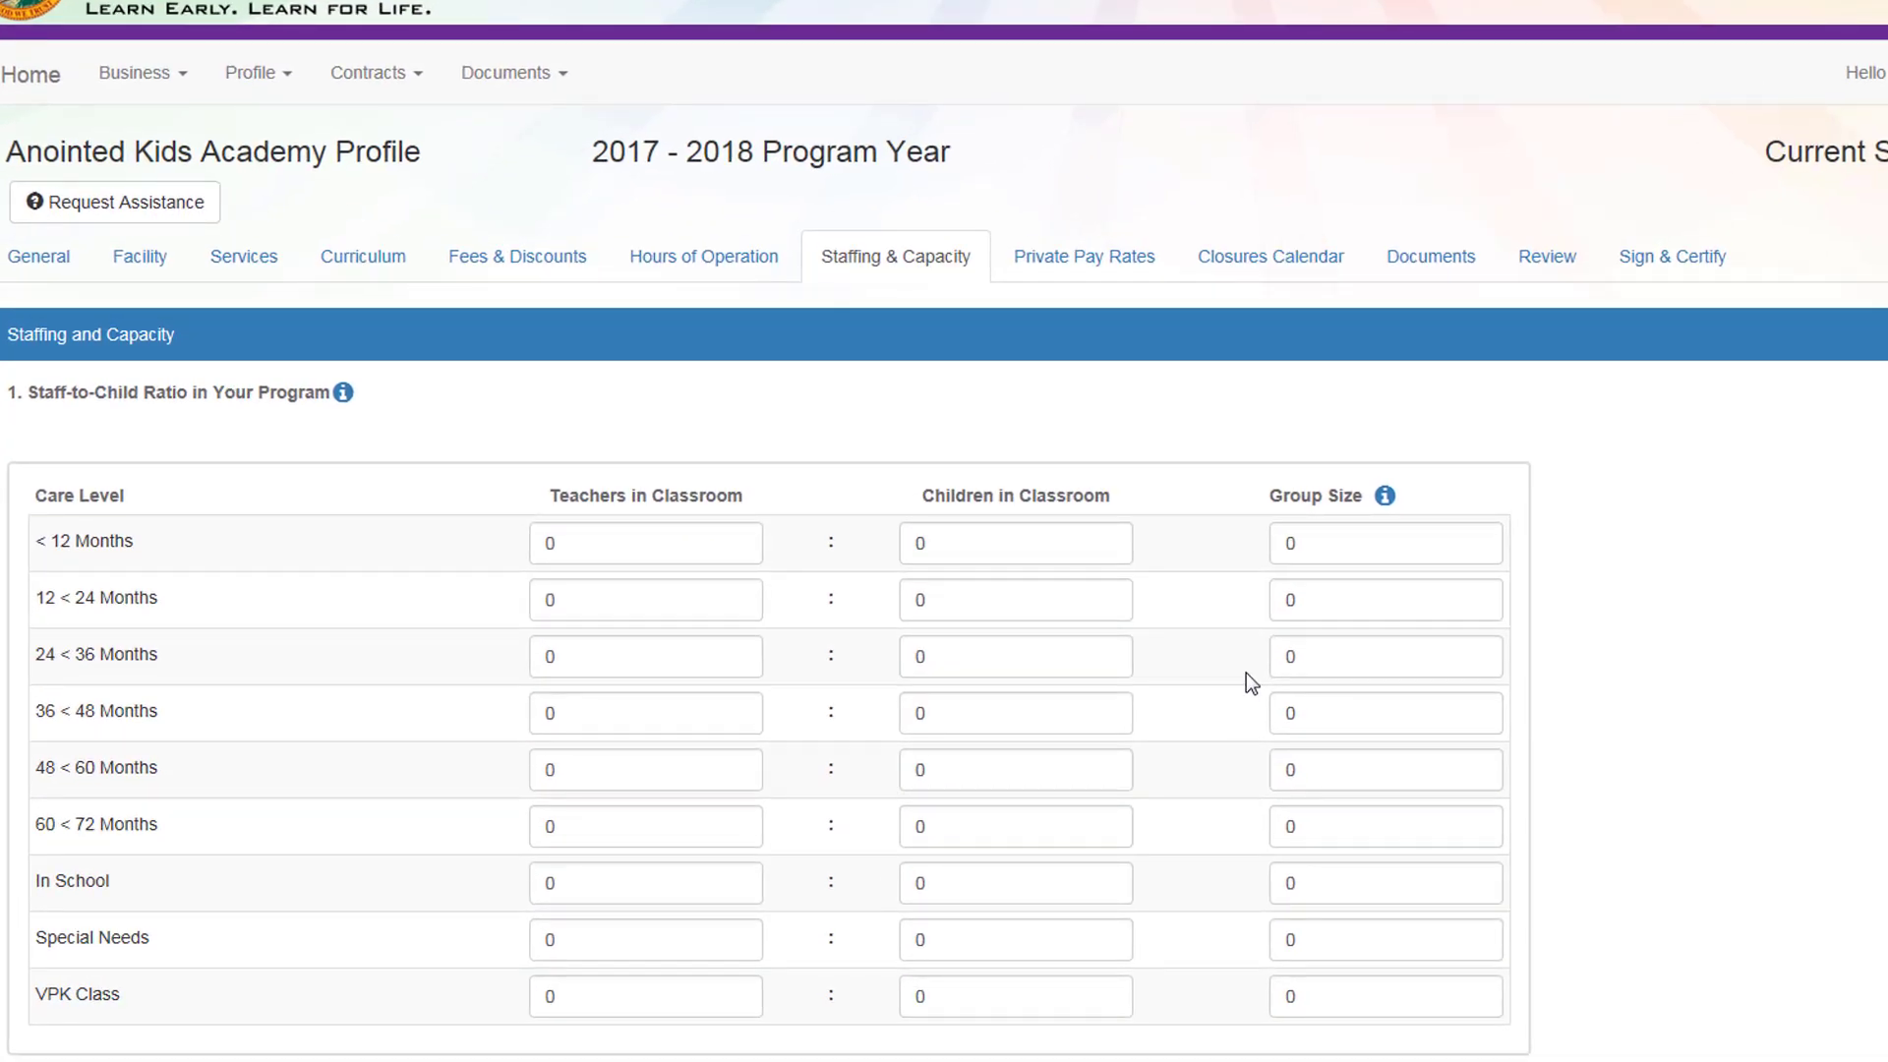
Step: Set the under-12-months ratio to 1:4 with group size 4
scroll(1246, 673, down, 2)
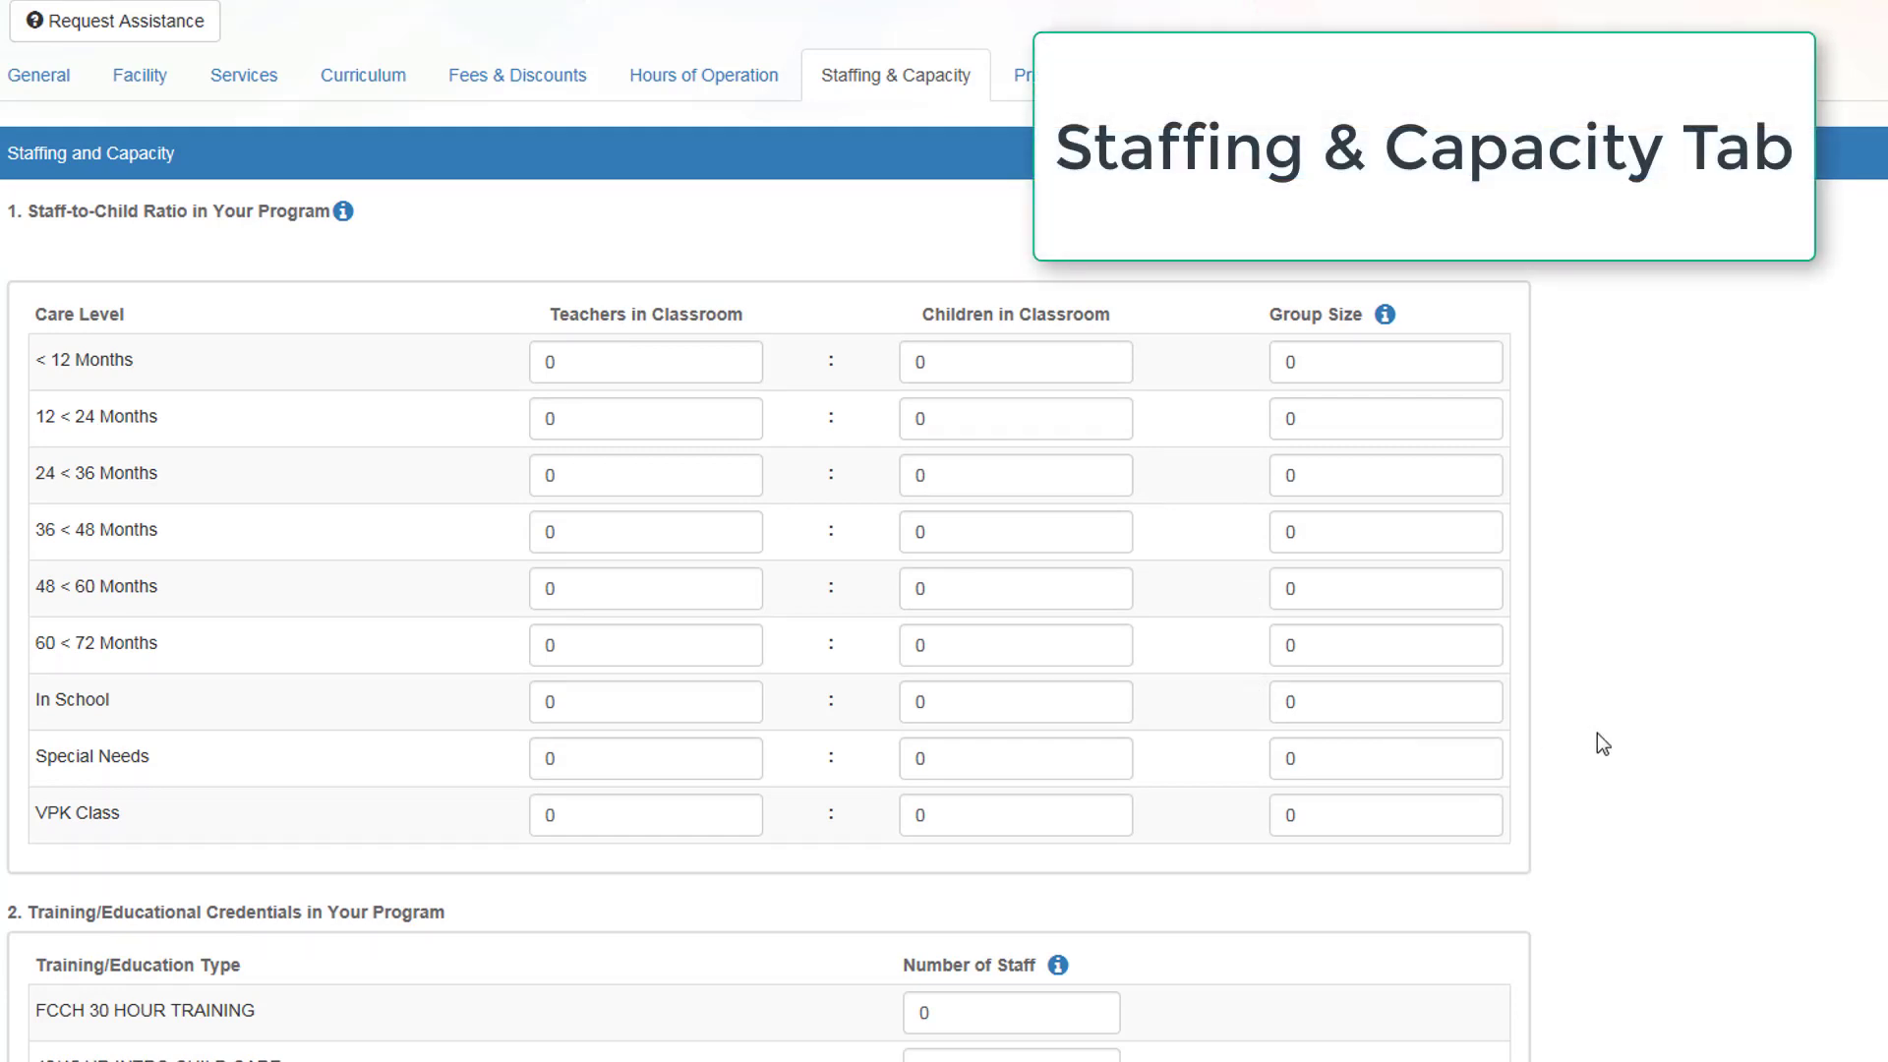
click(665, 366)
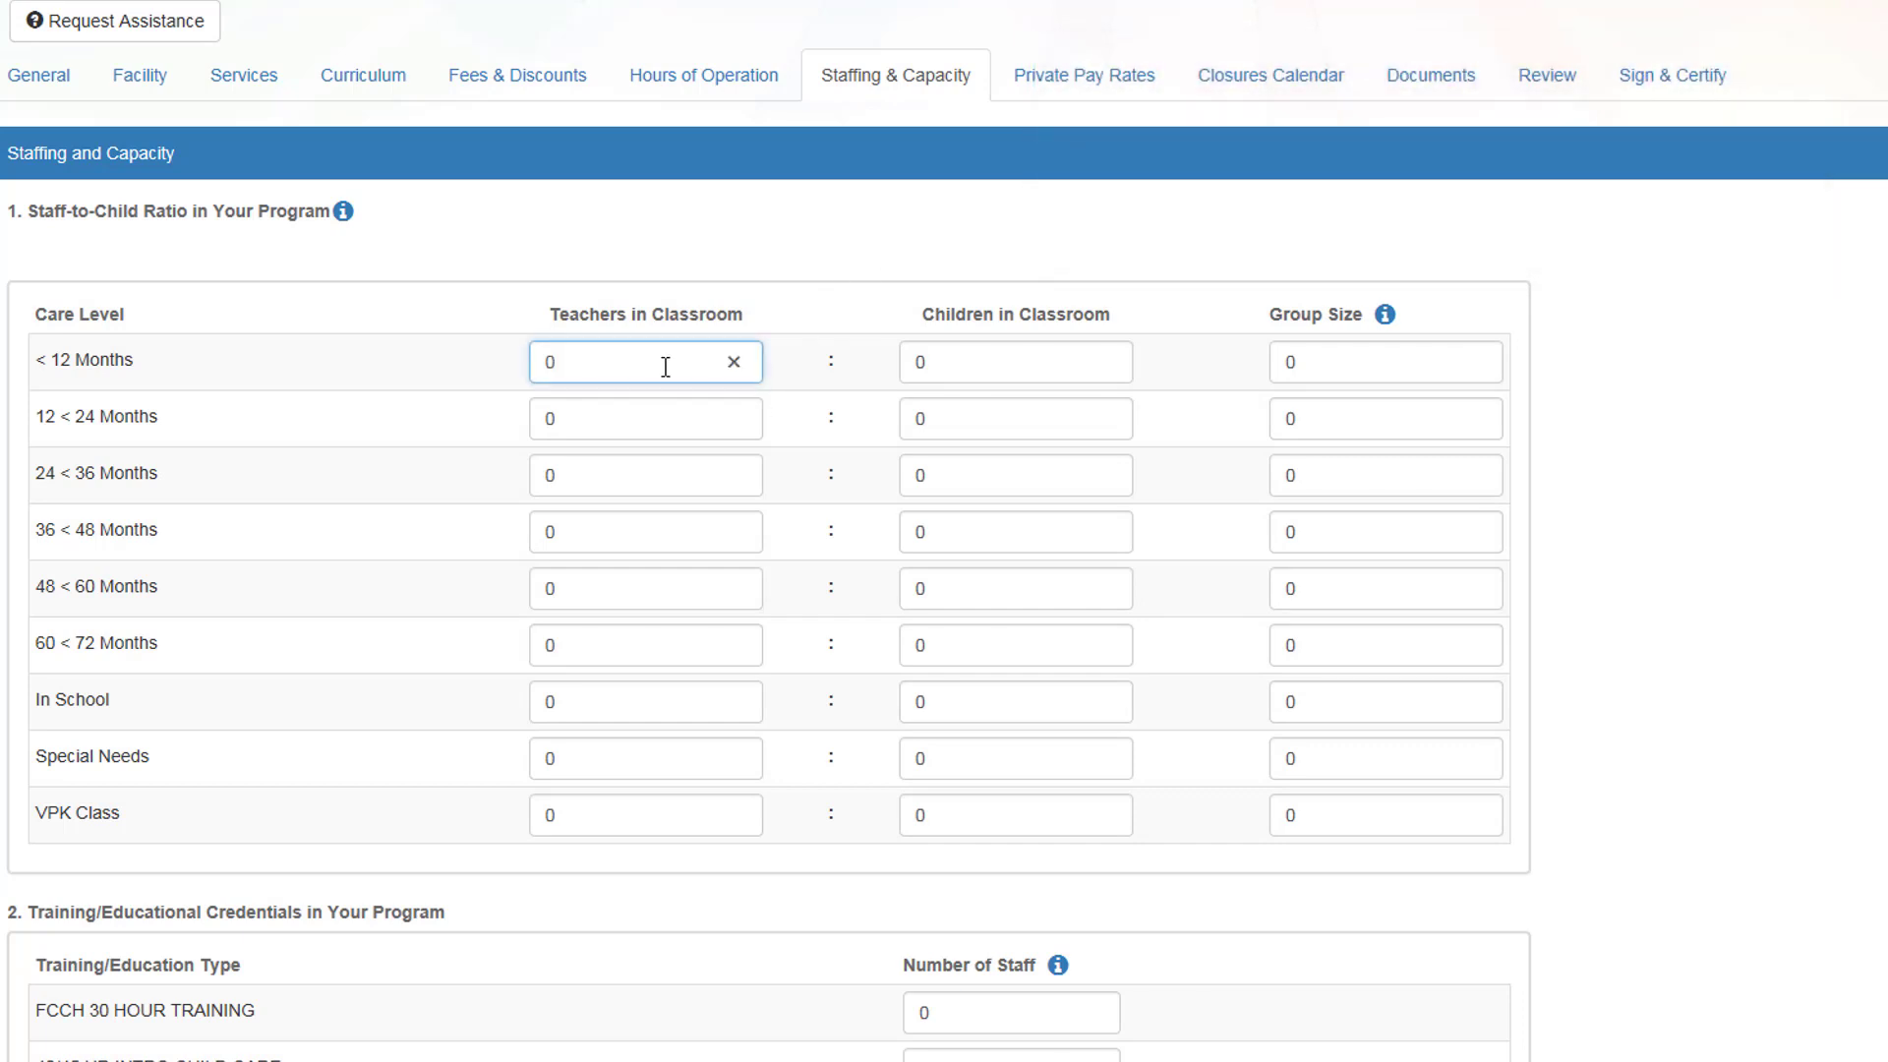
key(BackSpace)
text(4)
click(1321, 359)
key(BackSpace)
text(4)
Step: Clear the 12–24 months teacher count and set the 36–48 months ratio to 1:2
click(583, 422)
key(BackSpace)
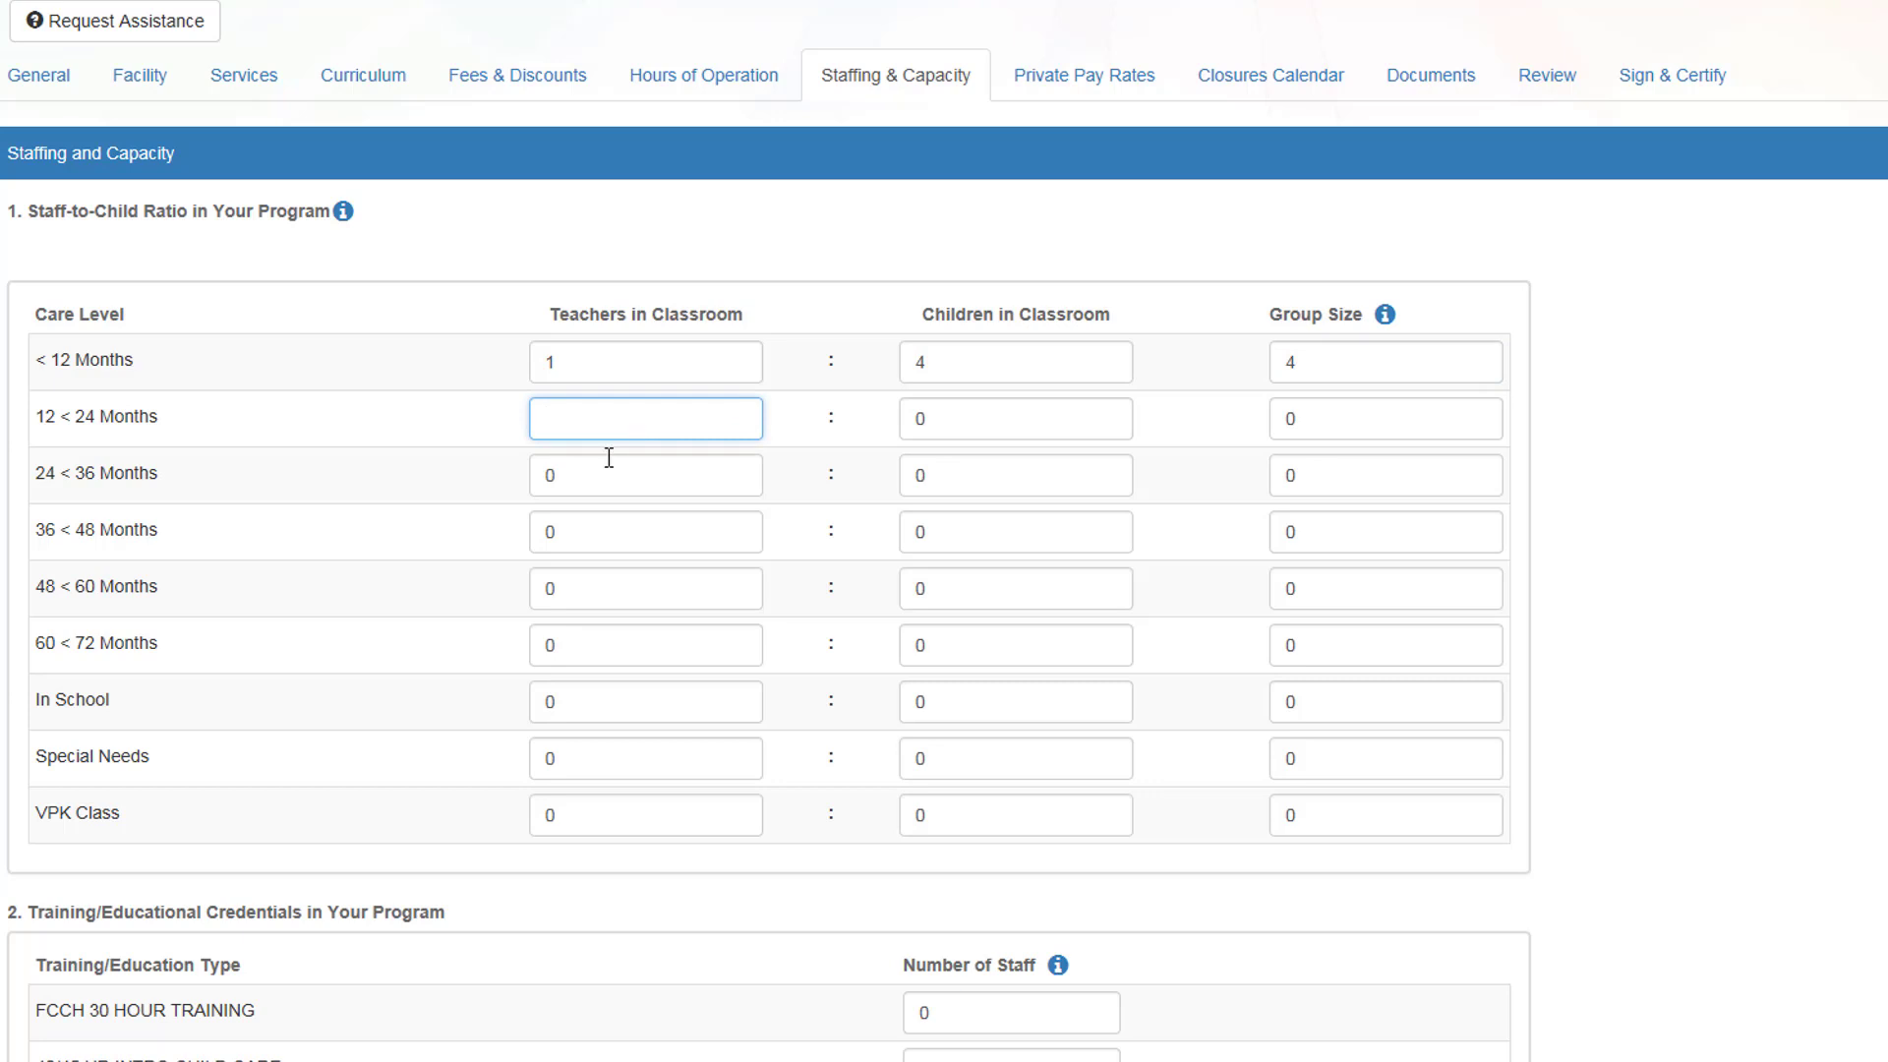
click(566, 529)
key(BackSpace)
text(1)
click(955, 533)
key(BackSpace)
text(2)
click(1308, 537)
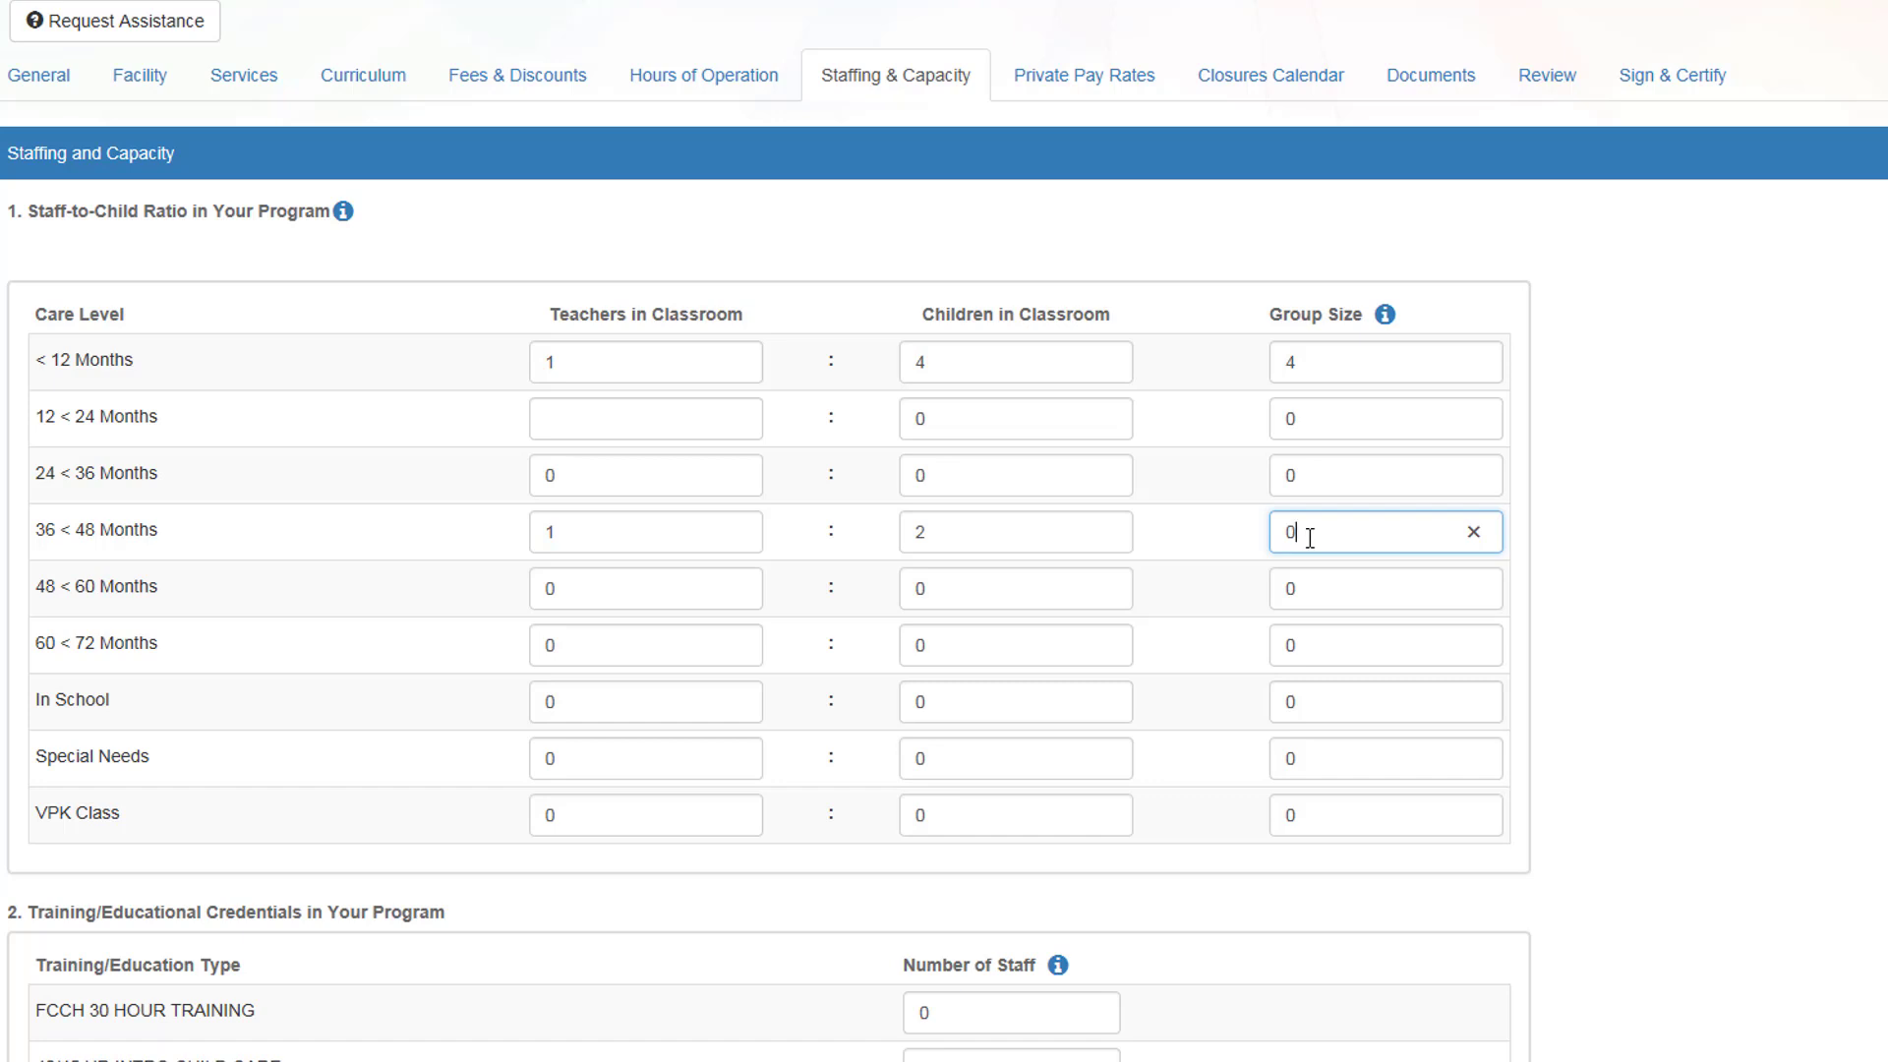
scroll(761, 832, down, 2)
scroll(463, 346, down, 4)
scroll(463, 346, down, 4)
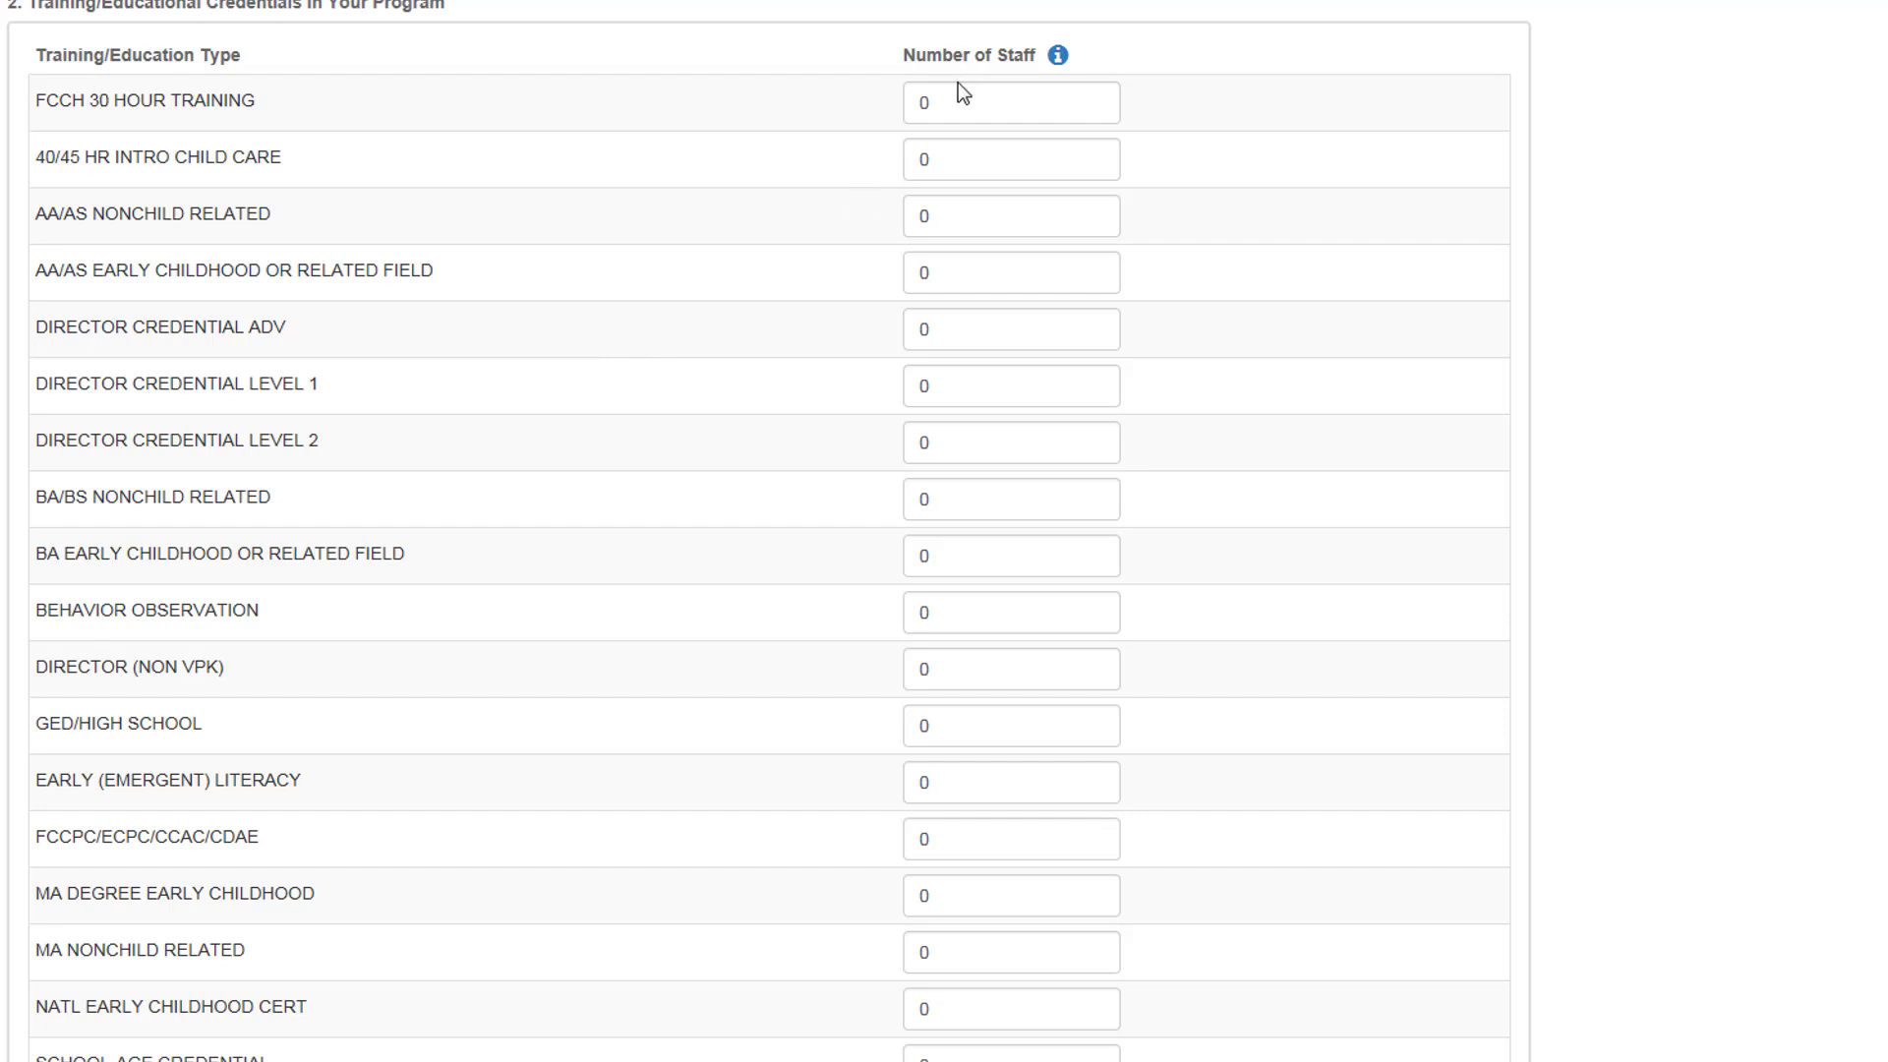
Step: Enter staff credential counts: FCCH 30 Hour 3, 40/45 HR 3, Director (Non VPK) 1, VPK Director 1
click(997, 121)
key(BackSpace)
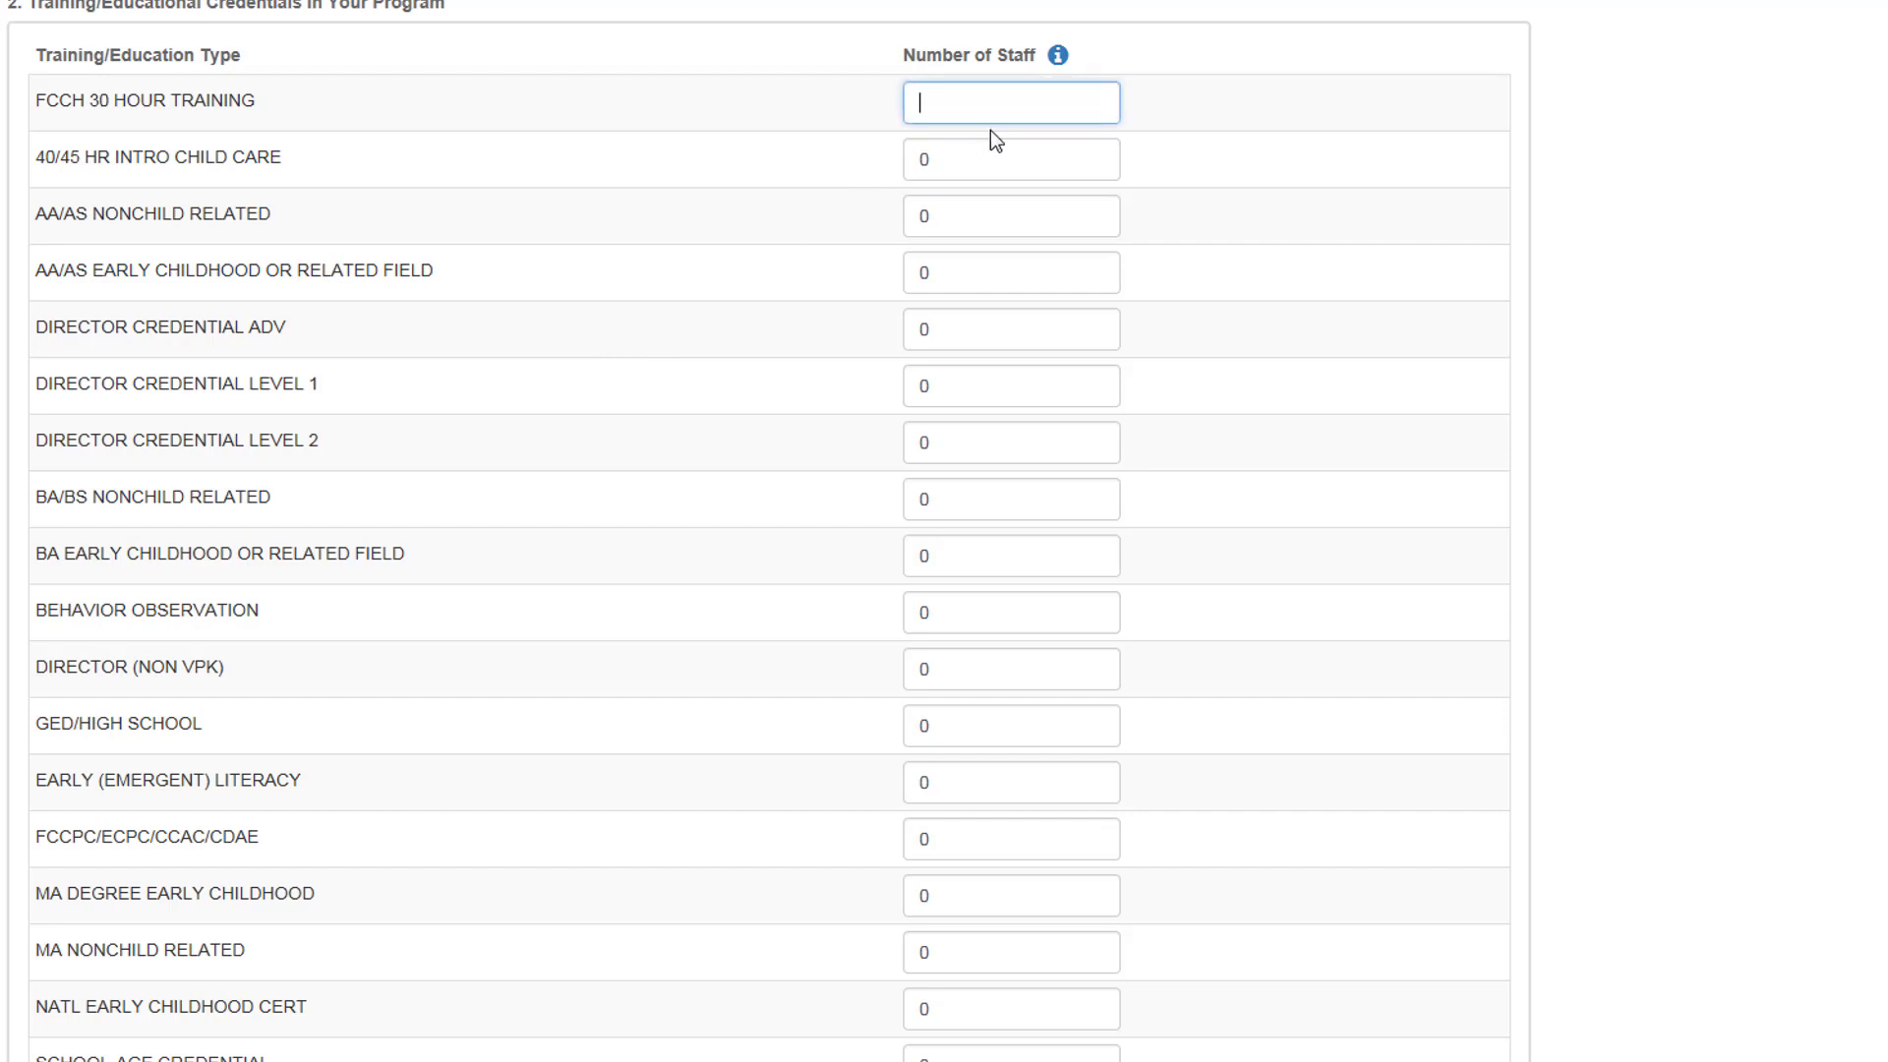
text(3)
click(997, 174)
scroll(936, 476, down, 2)
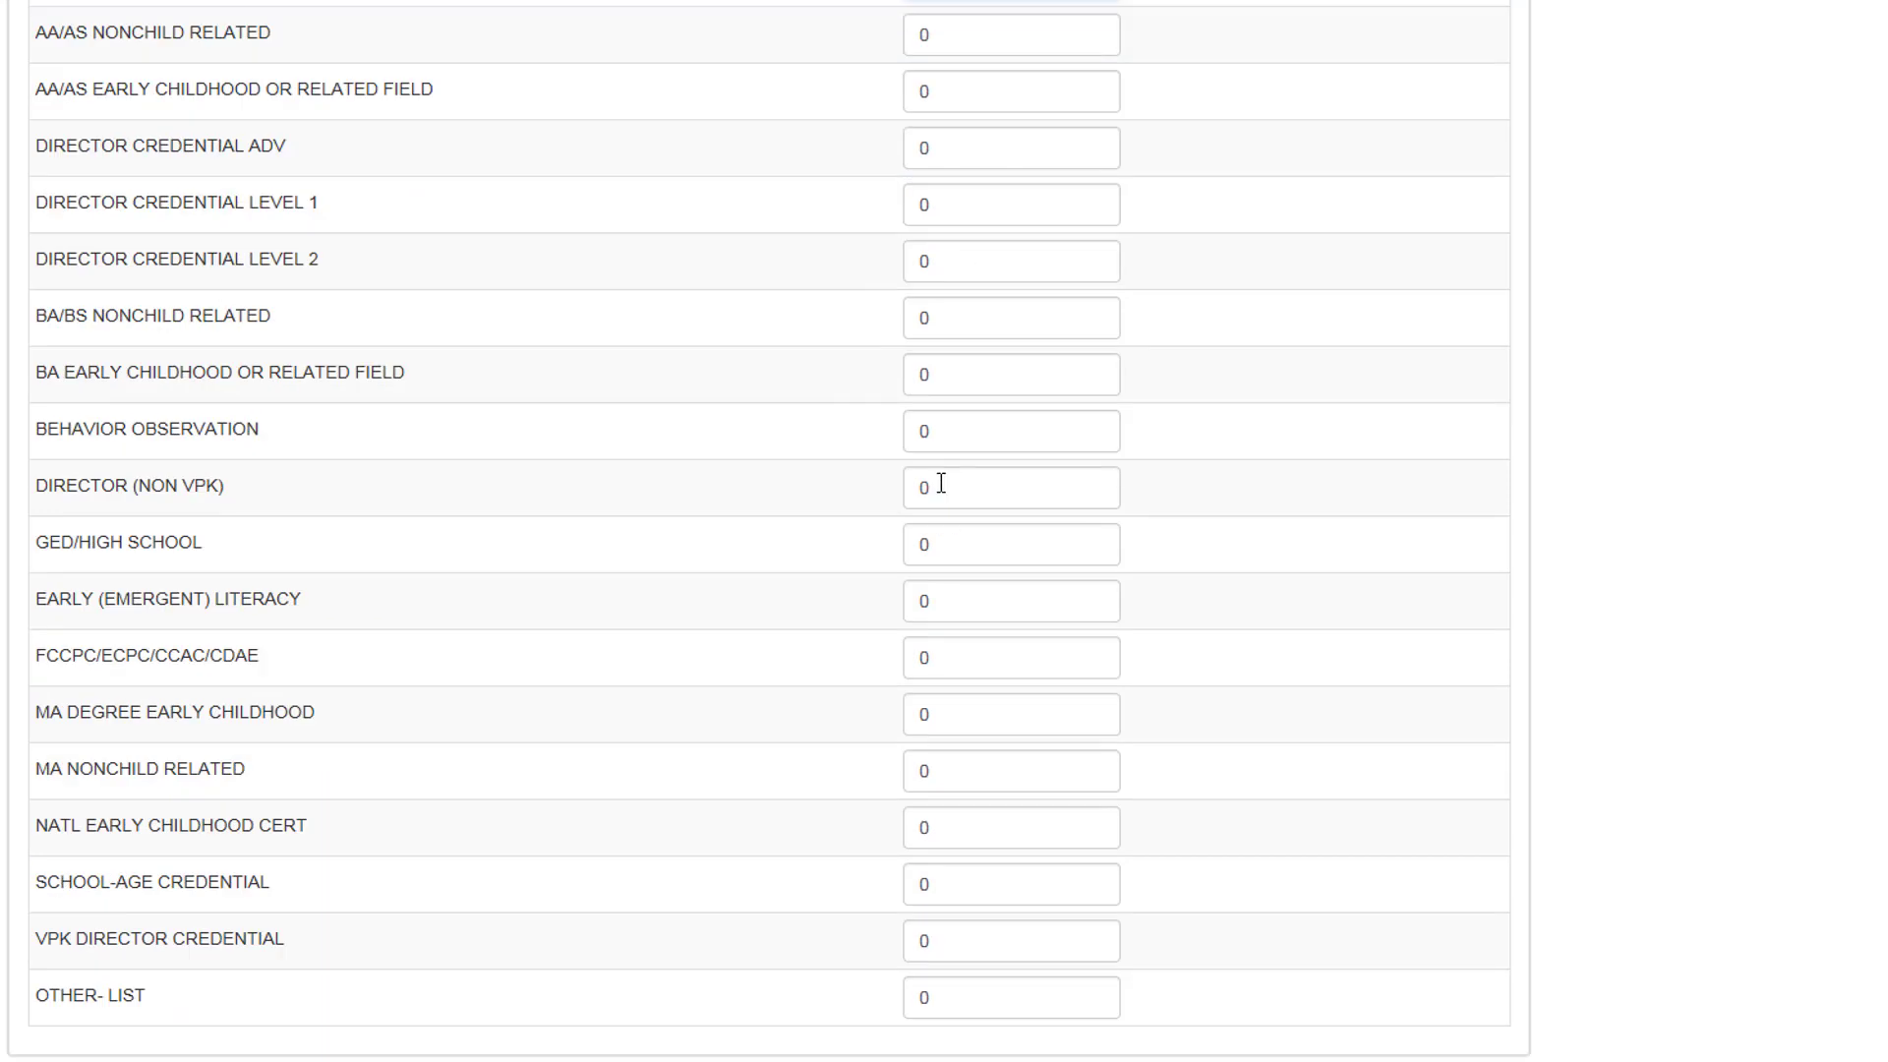
click(946, 496)
key(BackSpace)
text(1)
click(946, 935)
key(BackSpace)
text(1)
scroll(939, 487, down, 6)
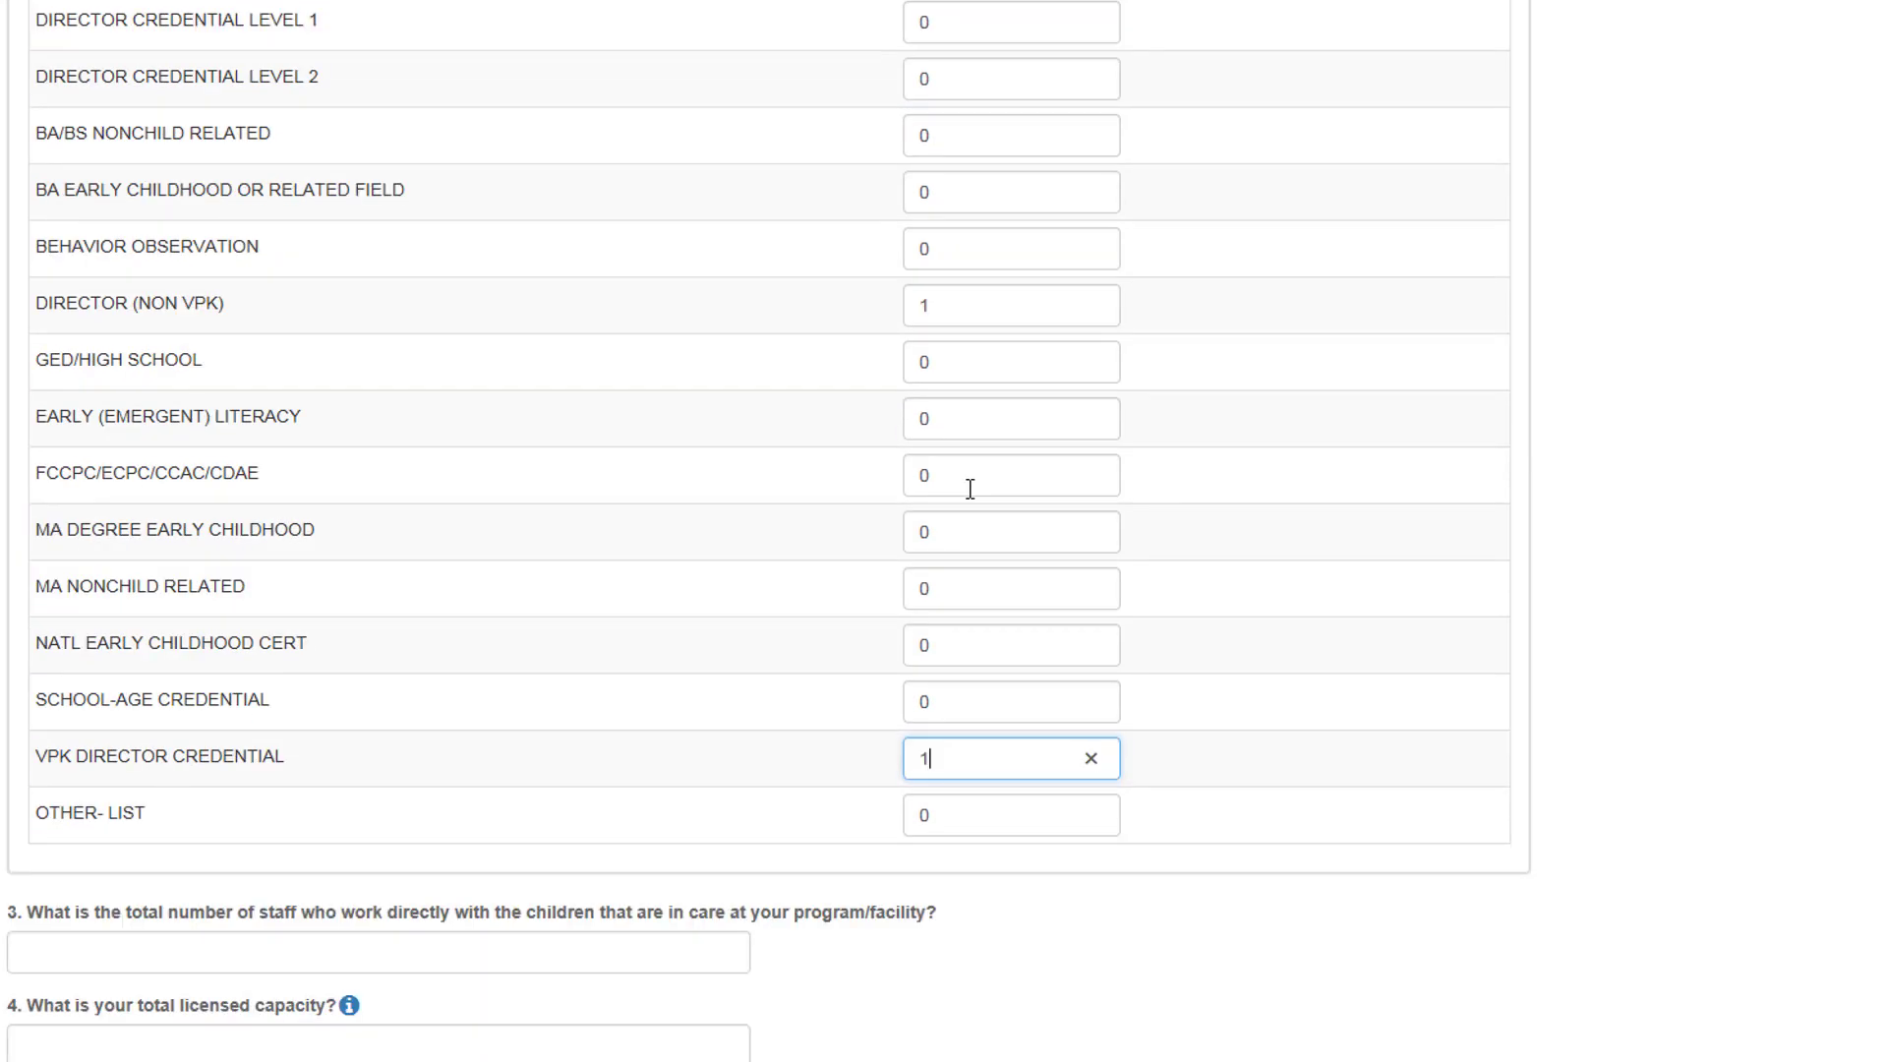
Step: Answer the capacity questions: 3 direct-care staff, licensed 10, infants 4, actual 10, private-pay 0
click(611, 590)
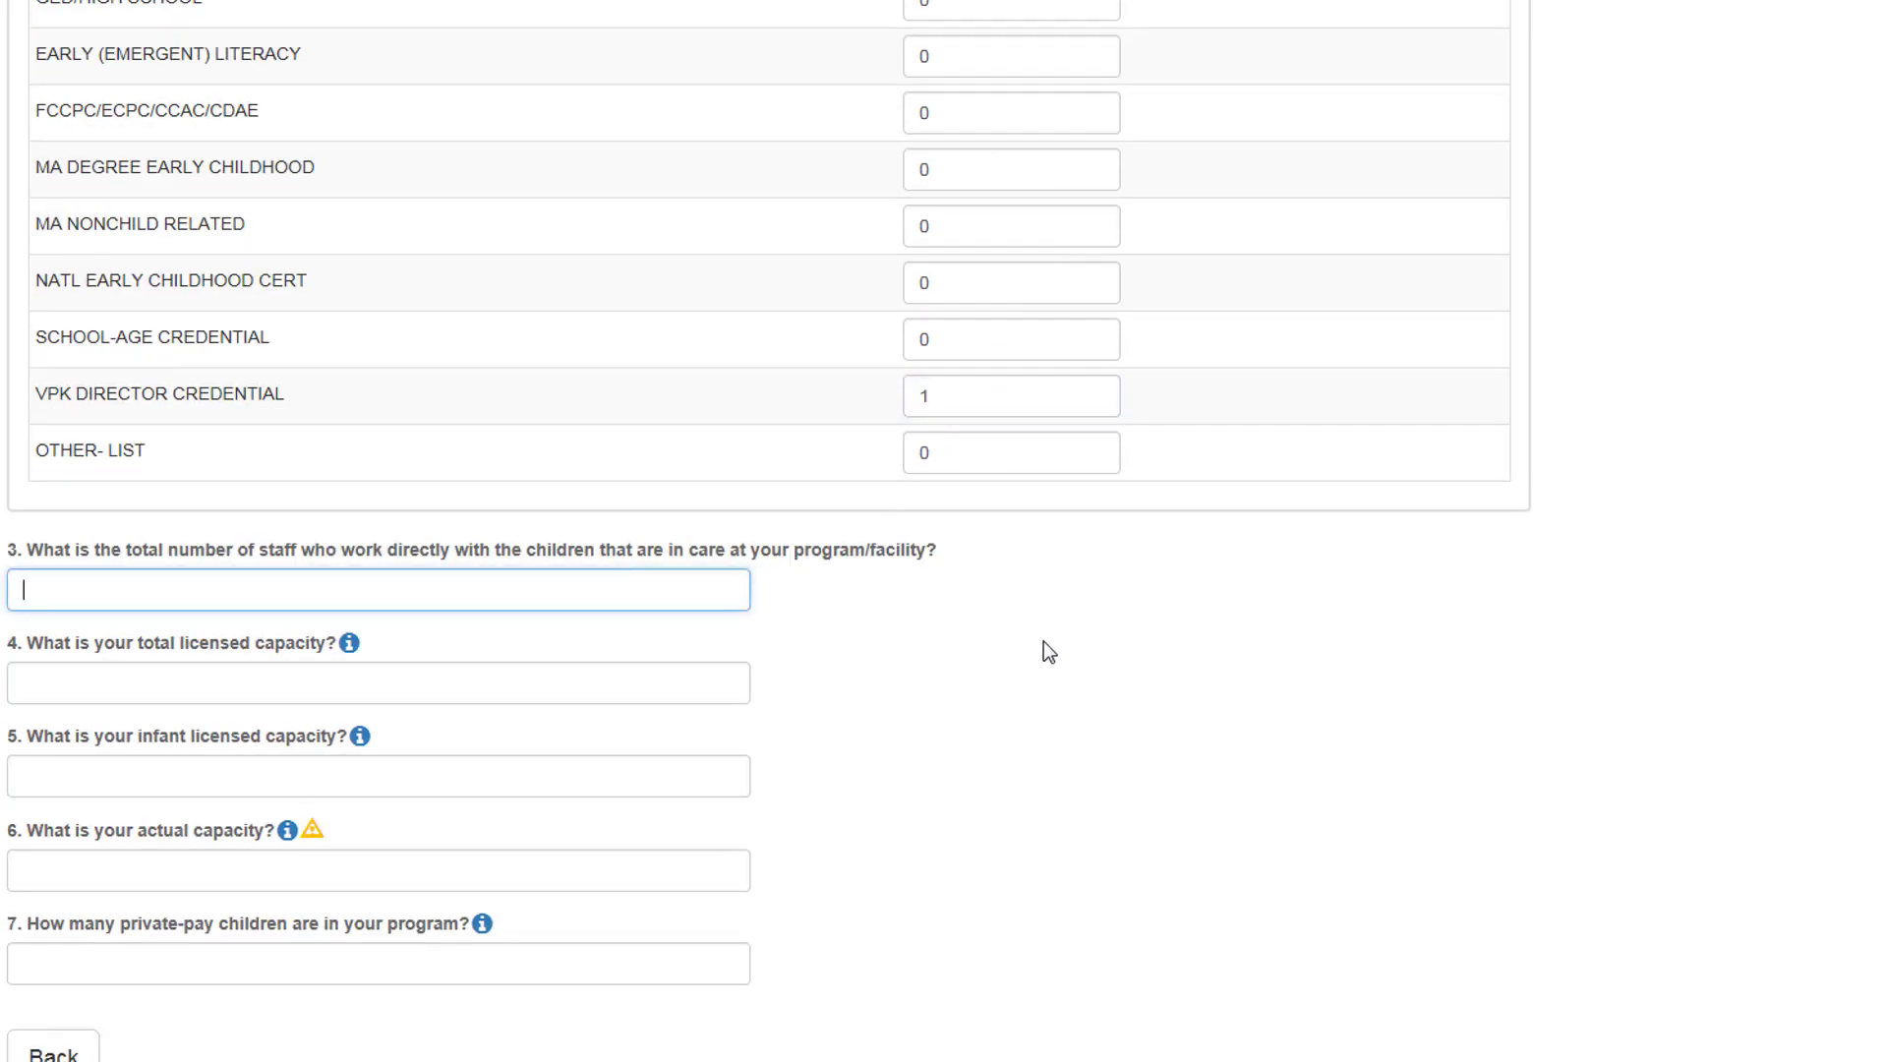
text(12)
key(BackSpace)
key(BackSpace)
text(3)
click(420, 681)
text(10)
click(339, 777)
text(4)
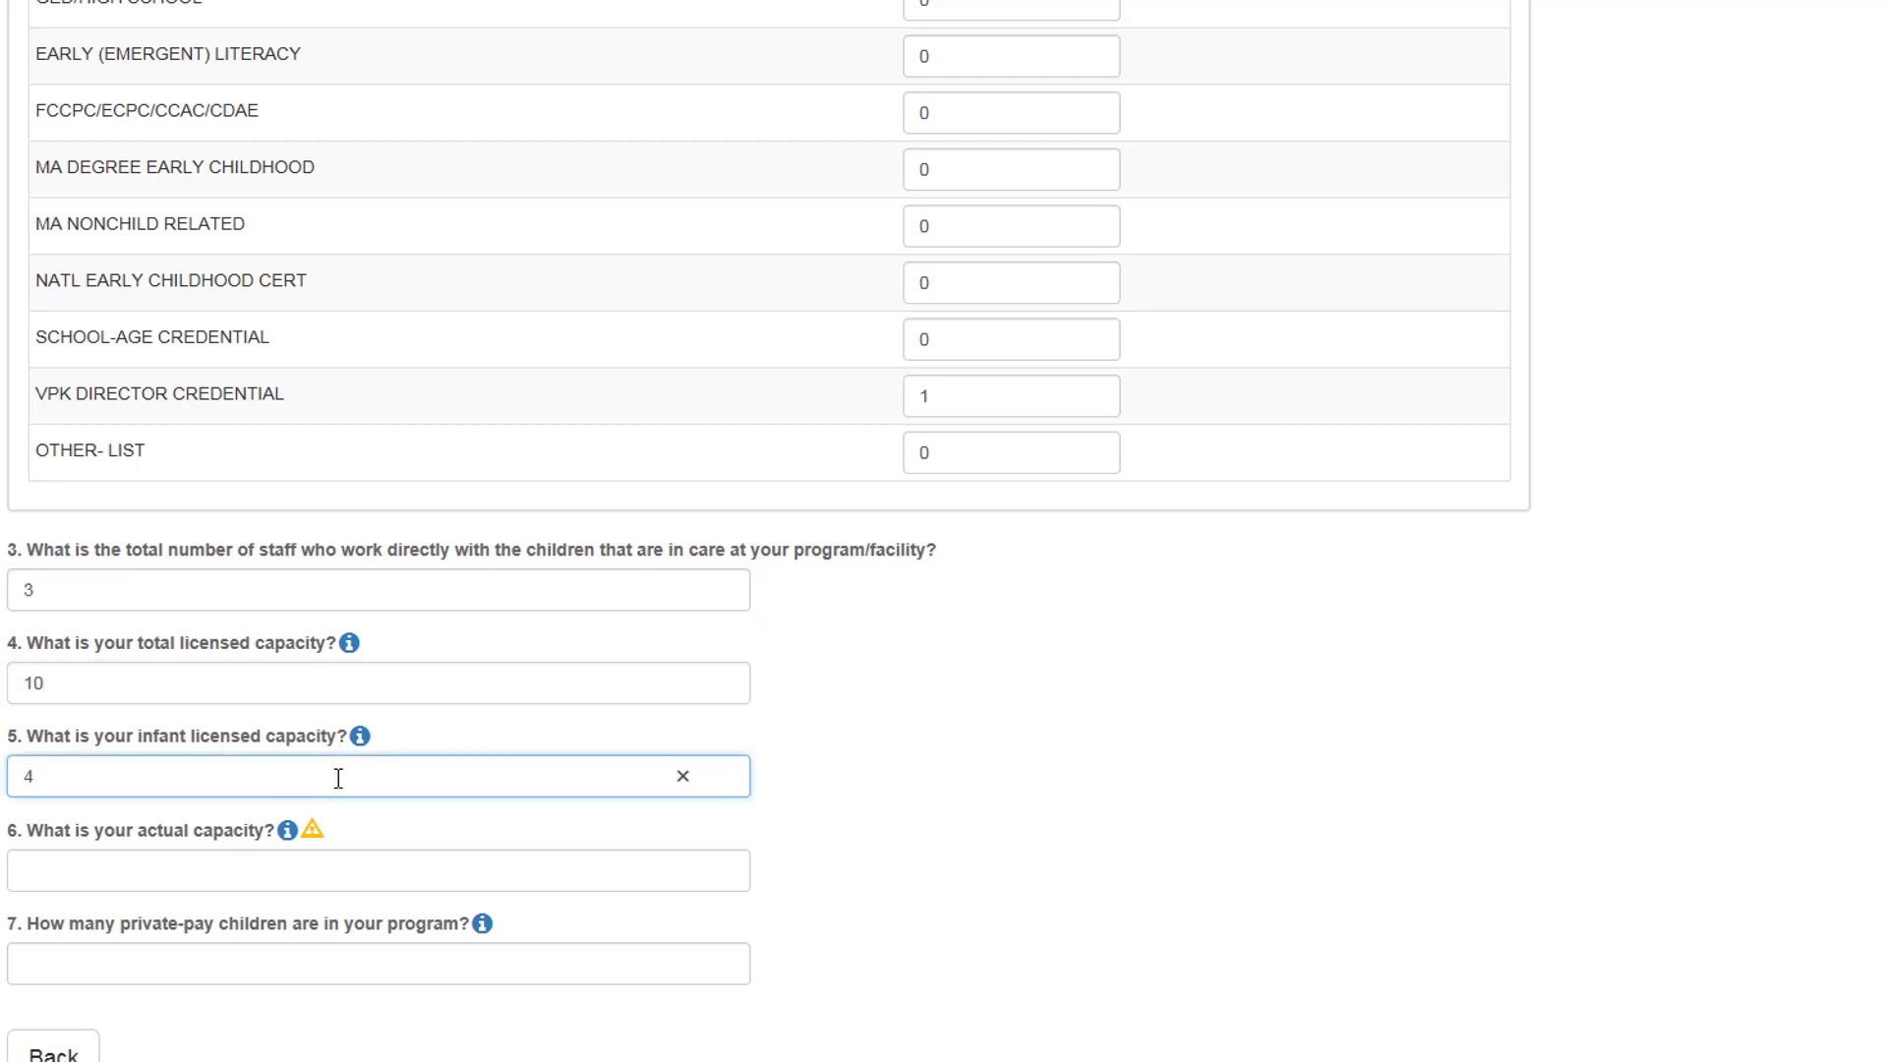
click(328, 872)
text(10)
scroll(555, 858, down, 2)
click(557, 792)
text(0)
key(Tab)
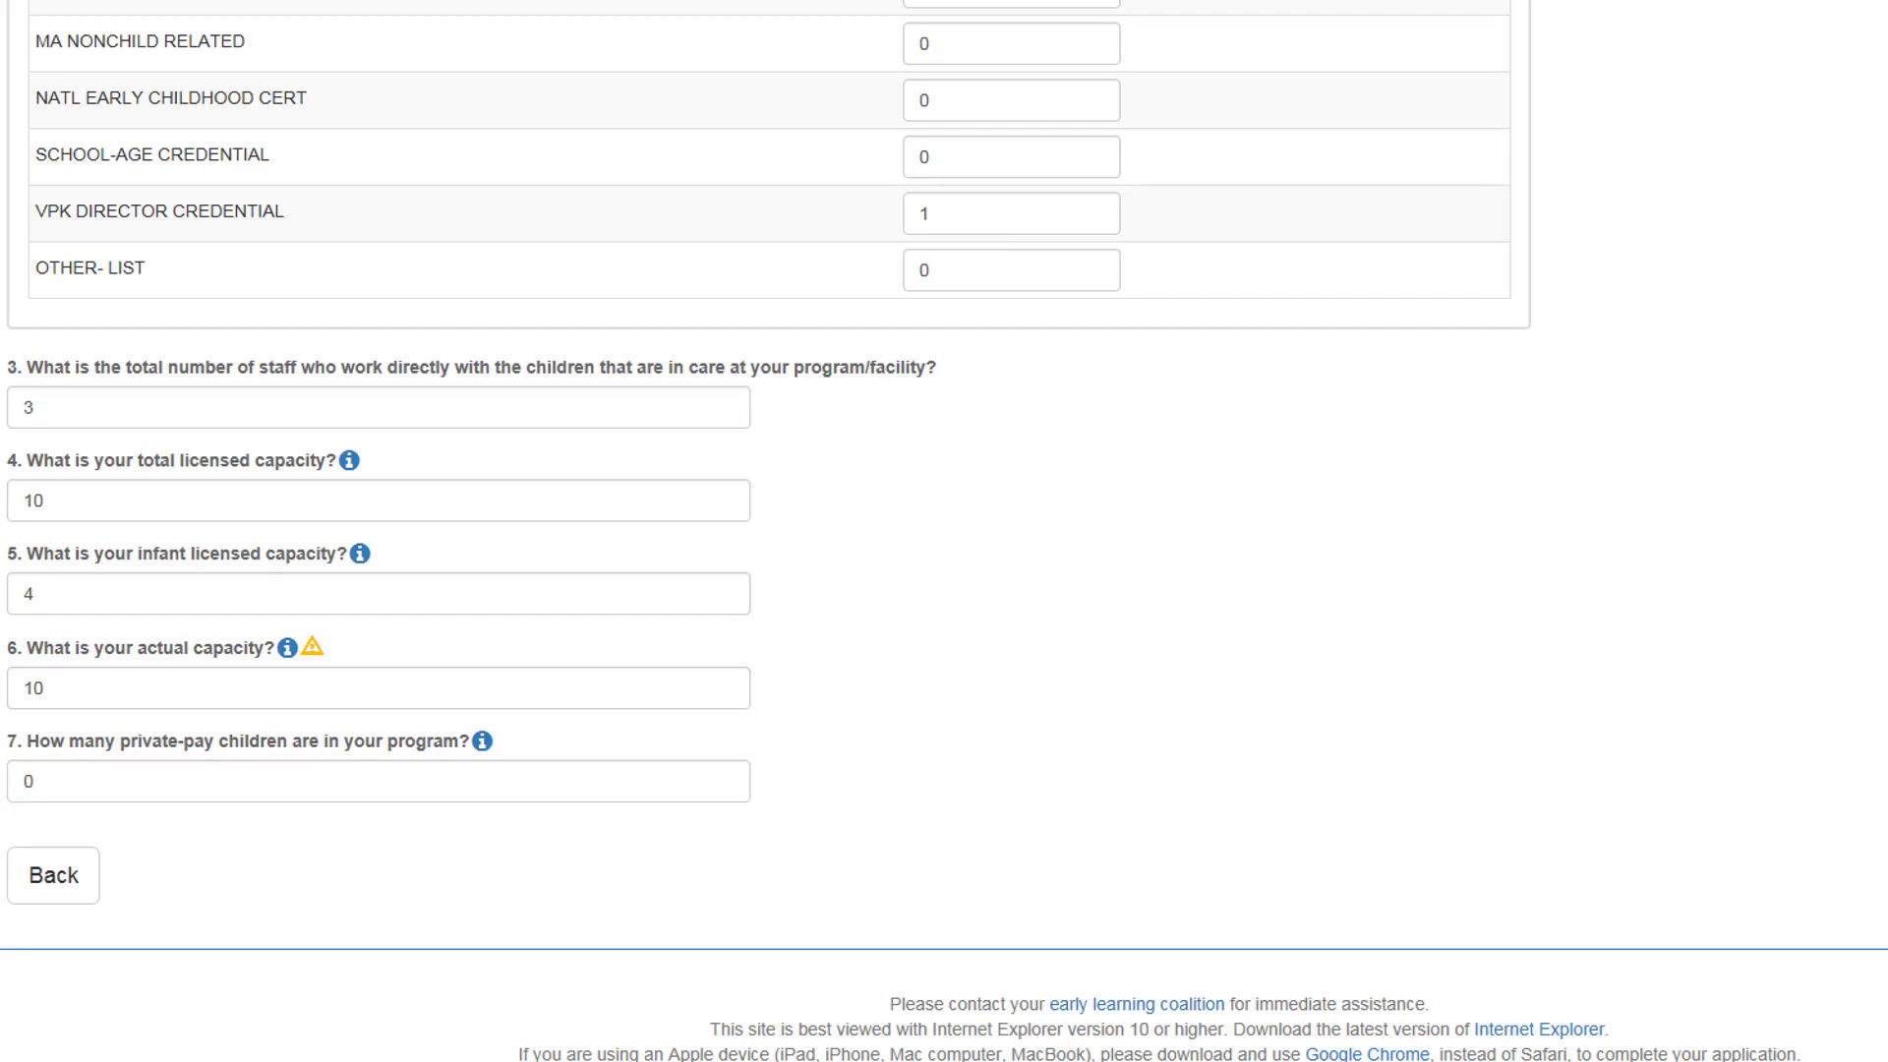
scroll(768, 531, up, 11)
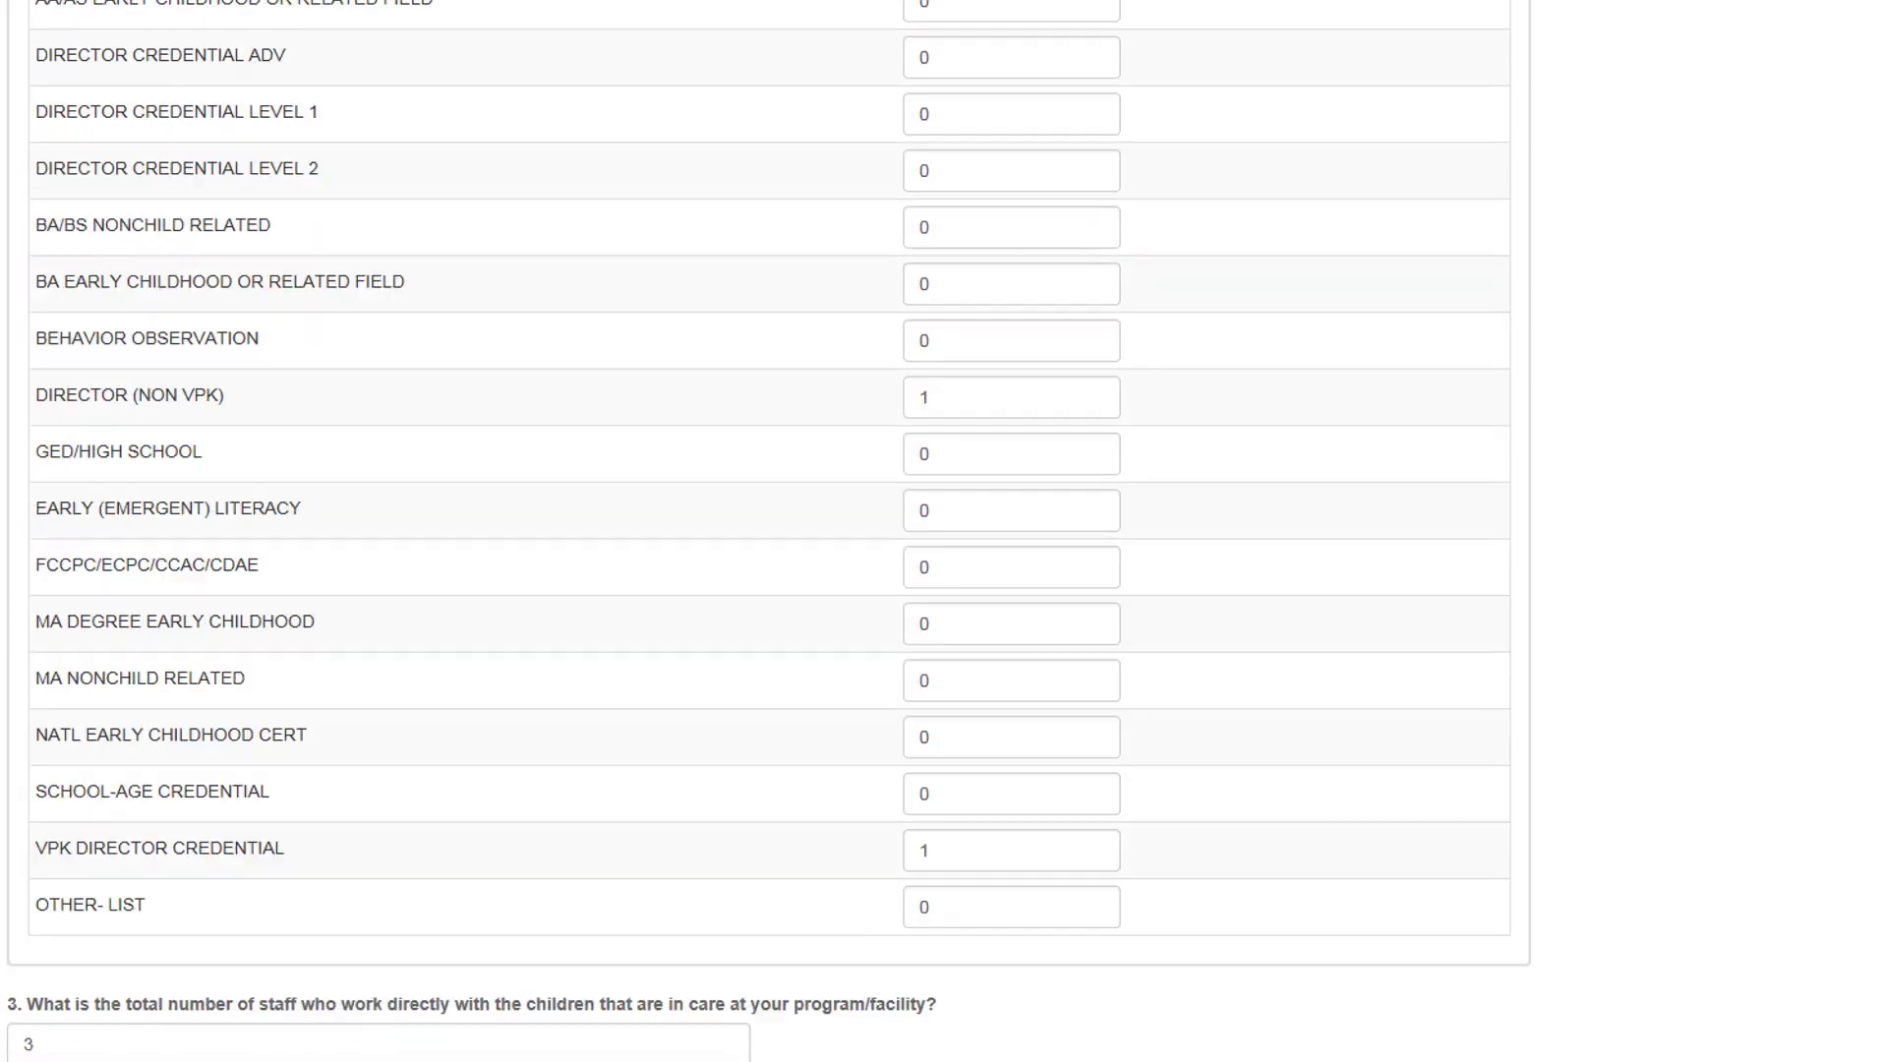
Step: Fill the empty 12 < 24 Months Teachers count with 0
scroll(768, 530, up, 5)
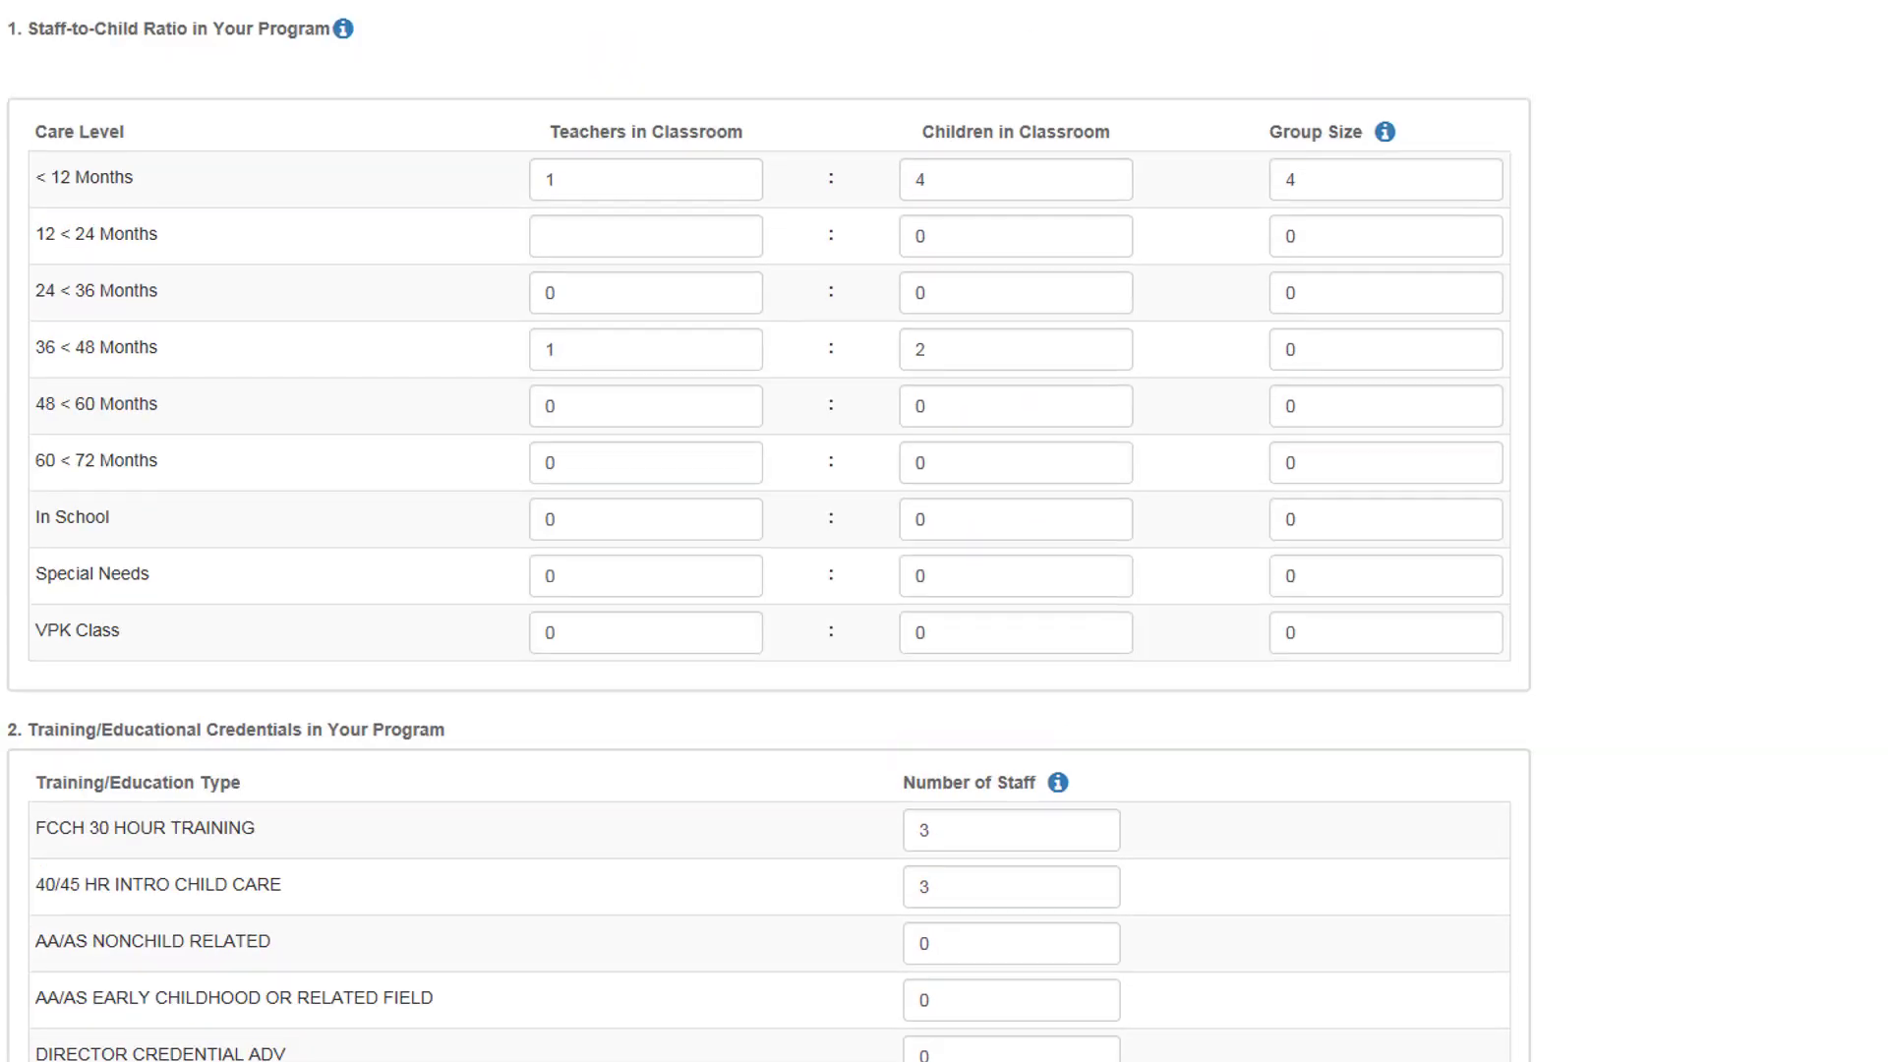
scroll(768, 531, down, 16)
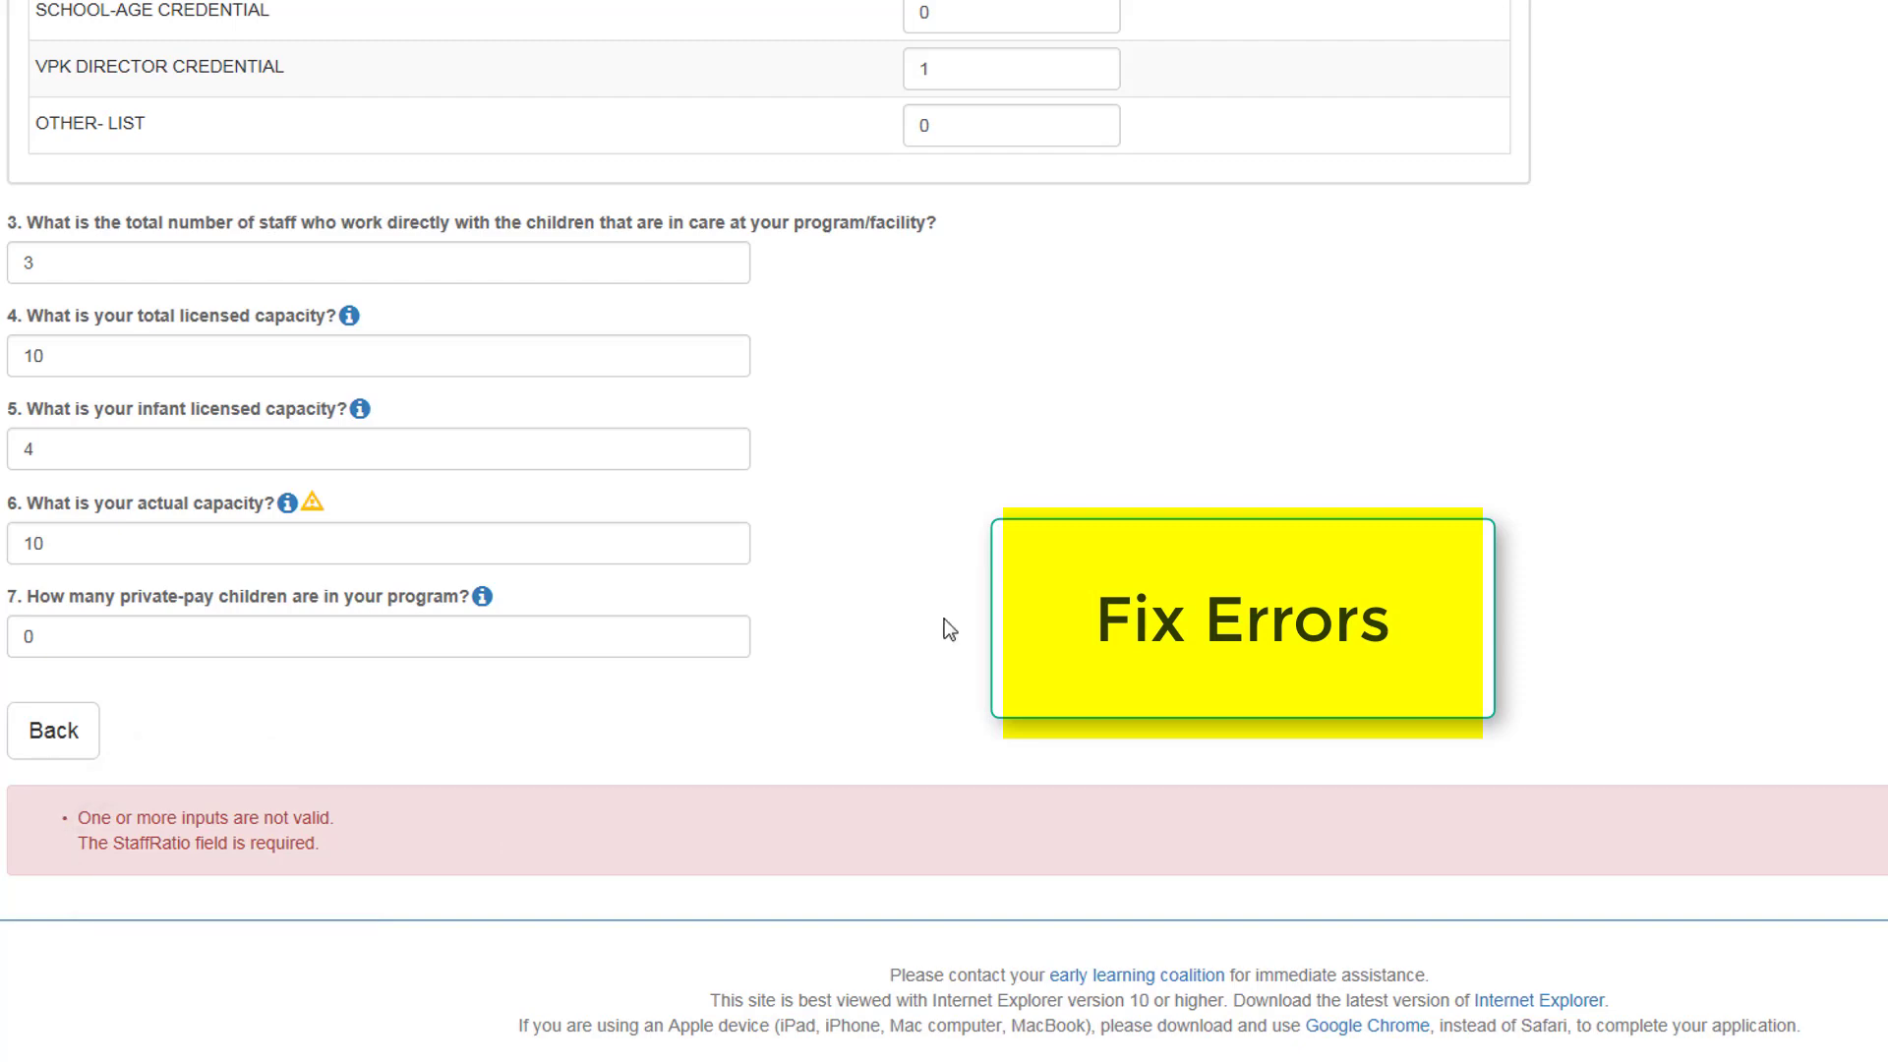
scroll(944, 617, up, 9)
scroll(946, 618, up, 9)
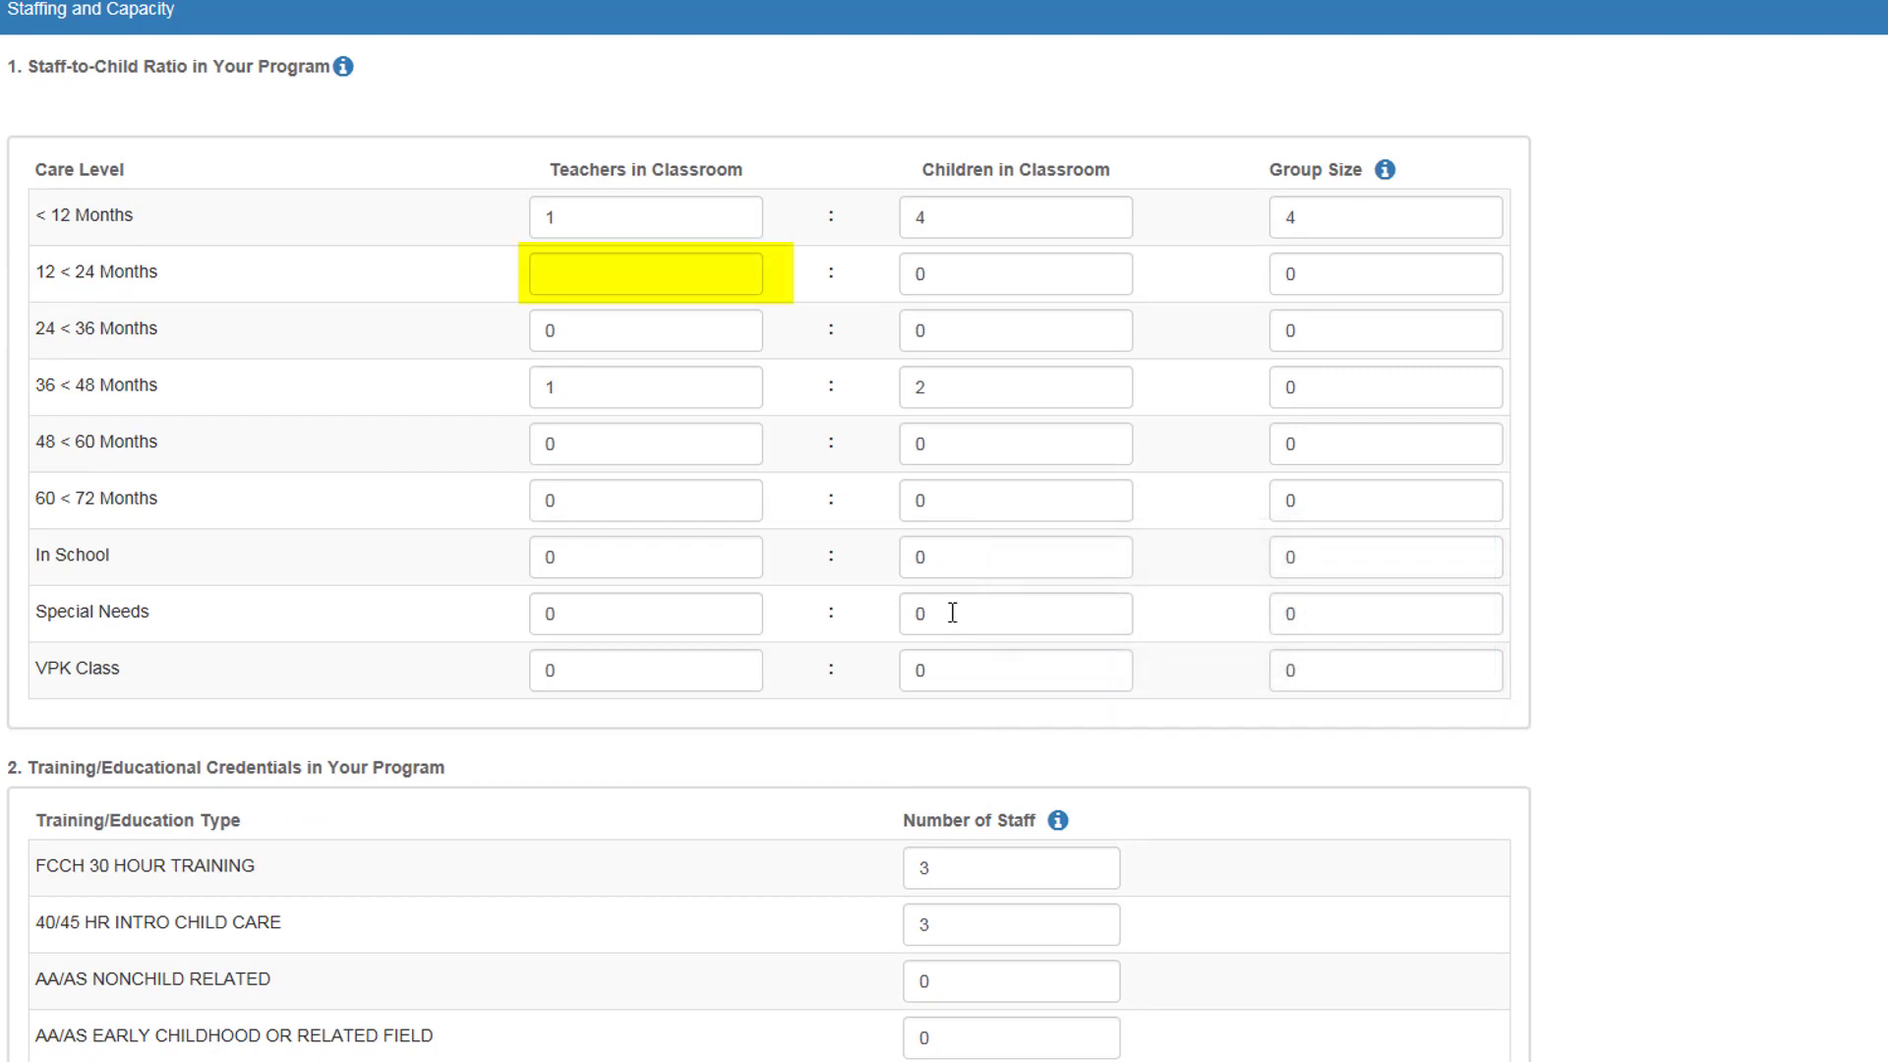
click(602, 258)
text(0)
click(1693, 678)
Step: Save Staffing & Capacity and move on to Private Pay Rates
scroll(1130, 841, down, 2)
scroll(1146, 846, down, 8)
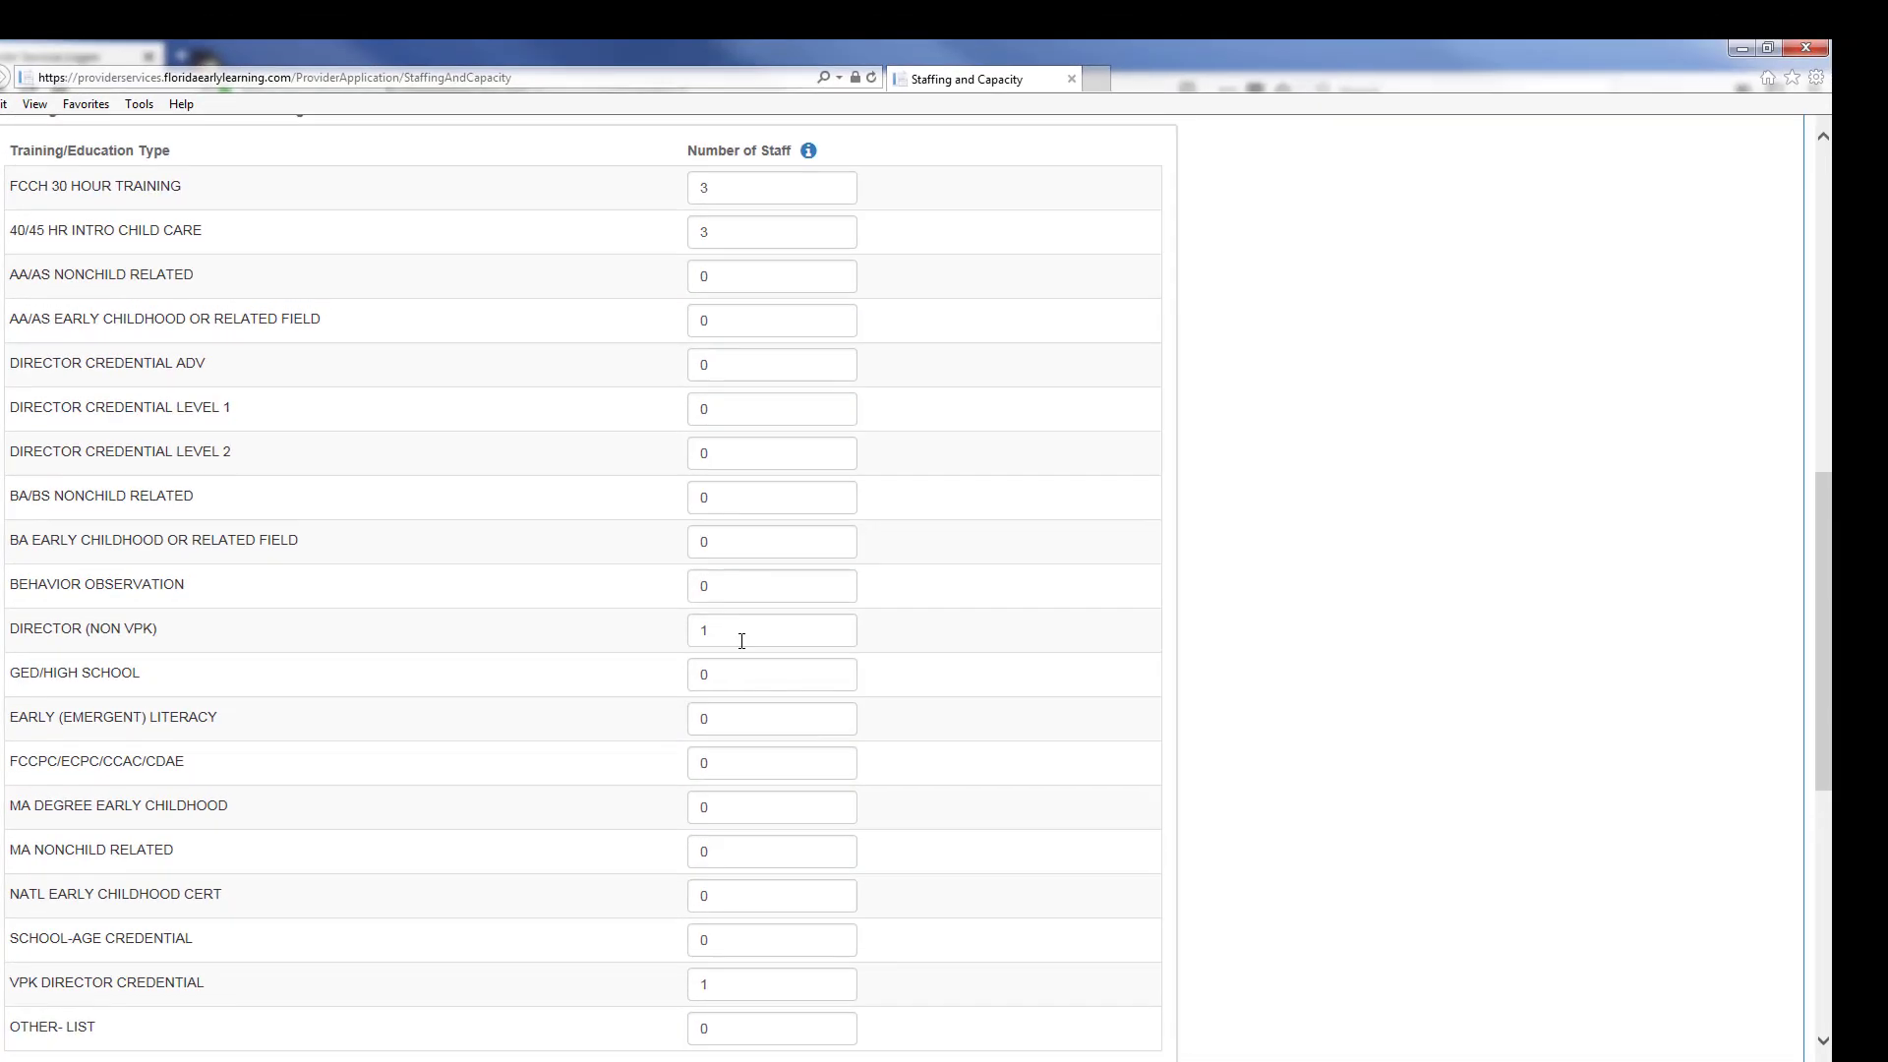
scroll(741, 641, down, 7)
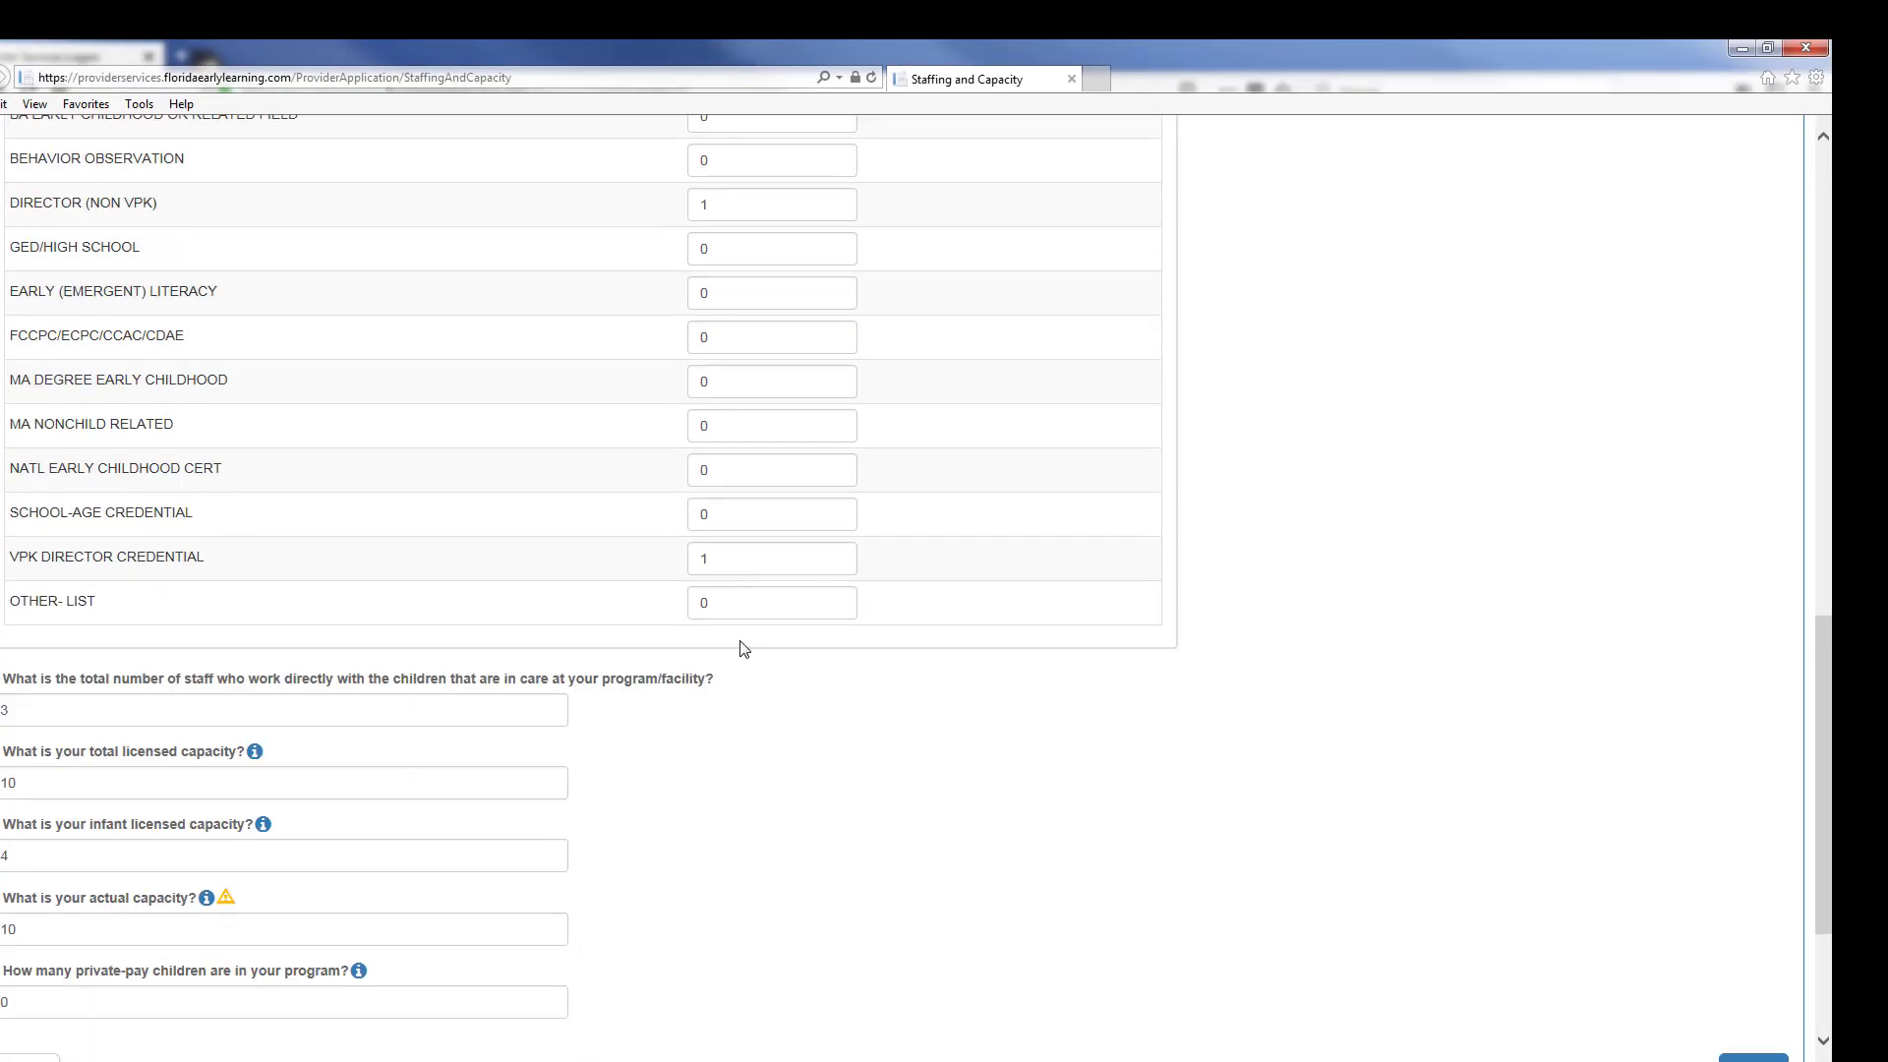
click(1749, 790)
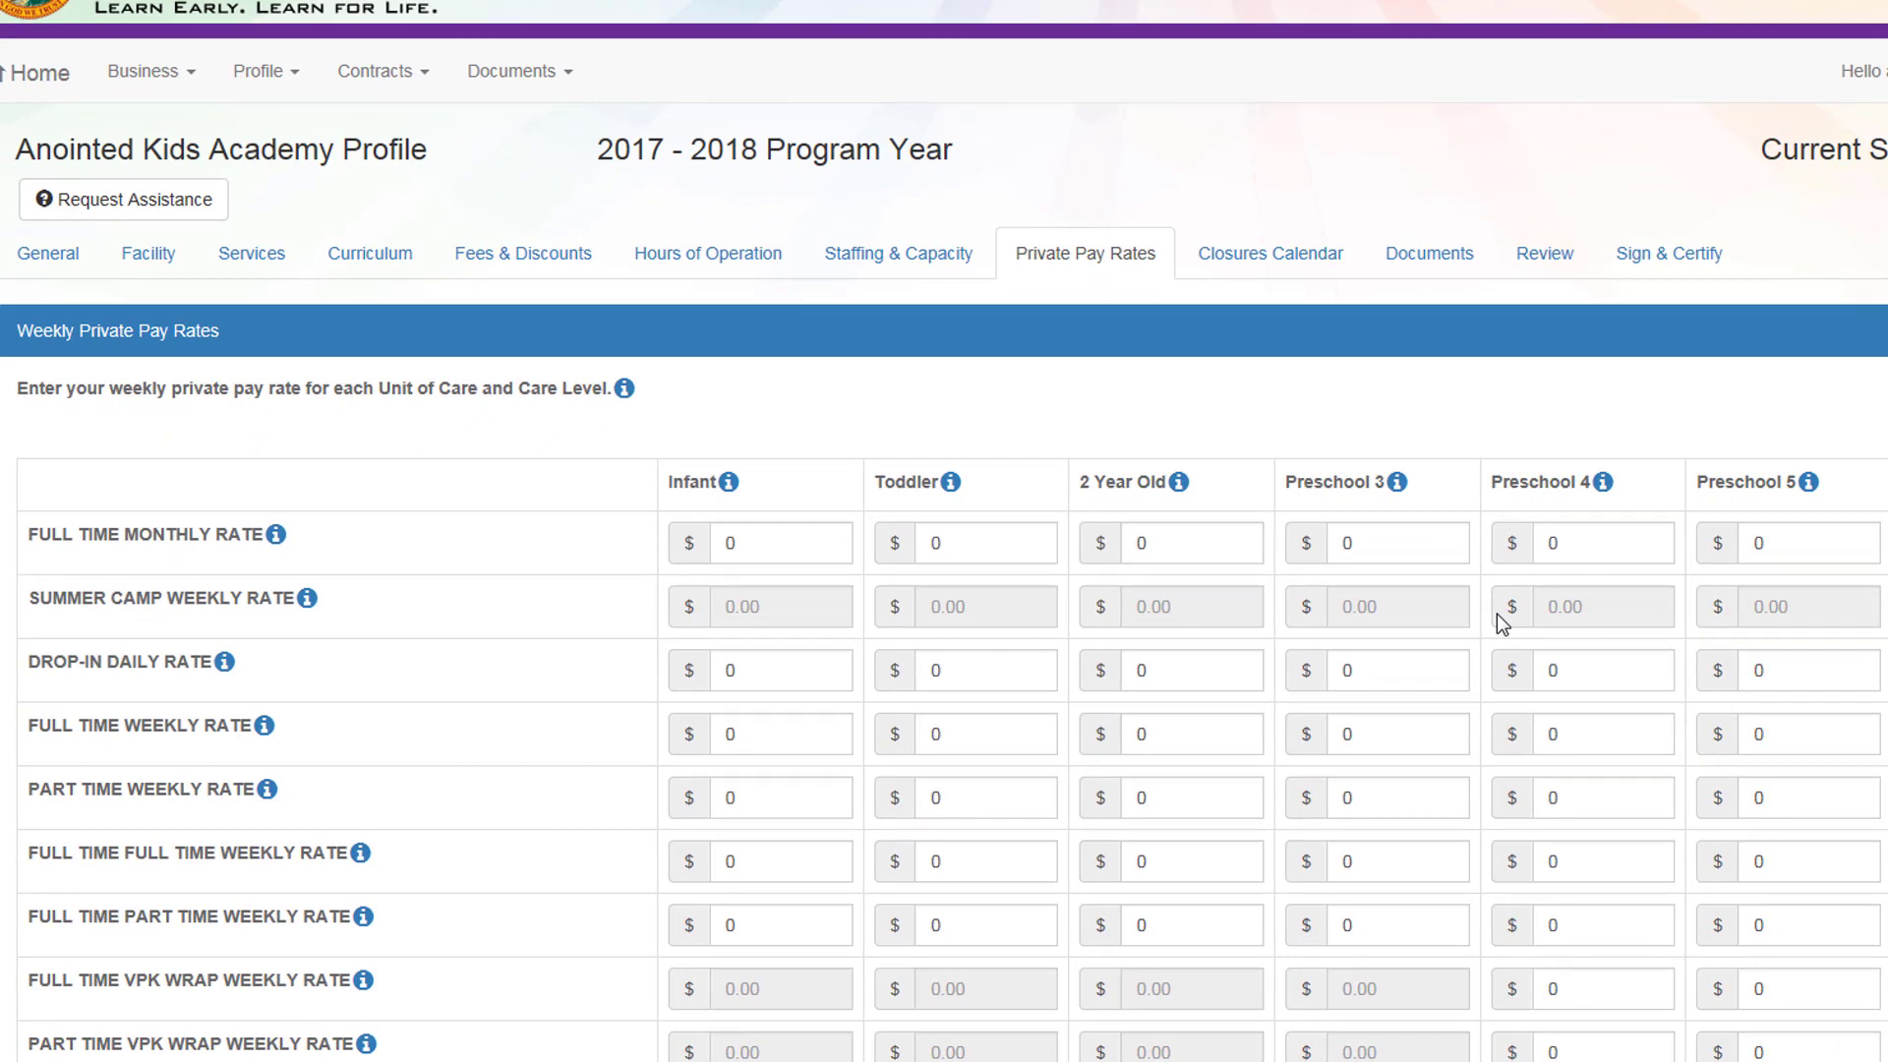
Step: Set full-time weekly rates: Infant $100, Toddler and 2 Year Old $75, Preschool 3–5 $50
scroll(1501, 625, down, 2)
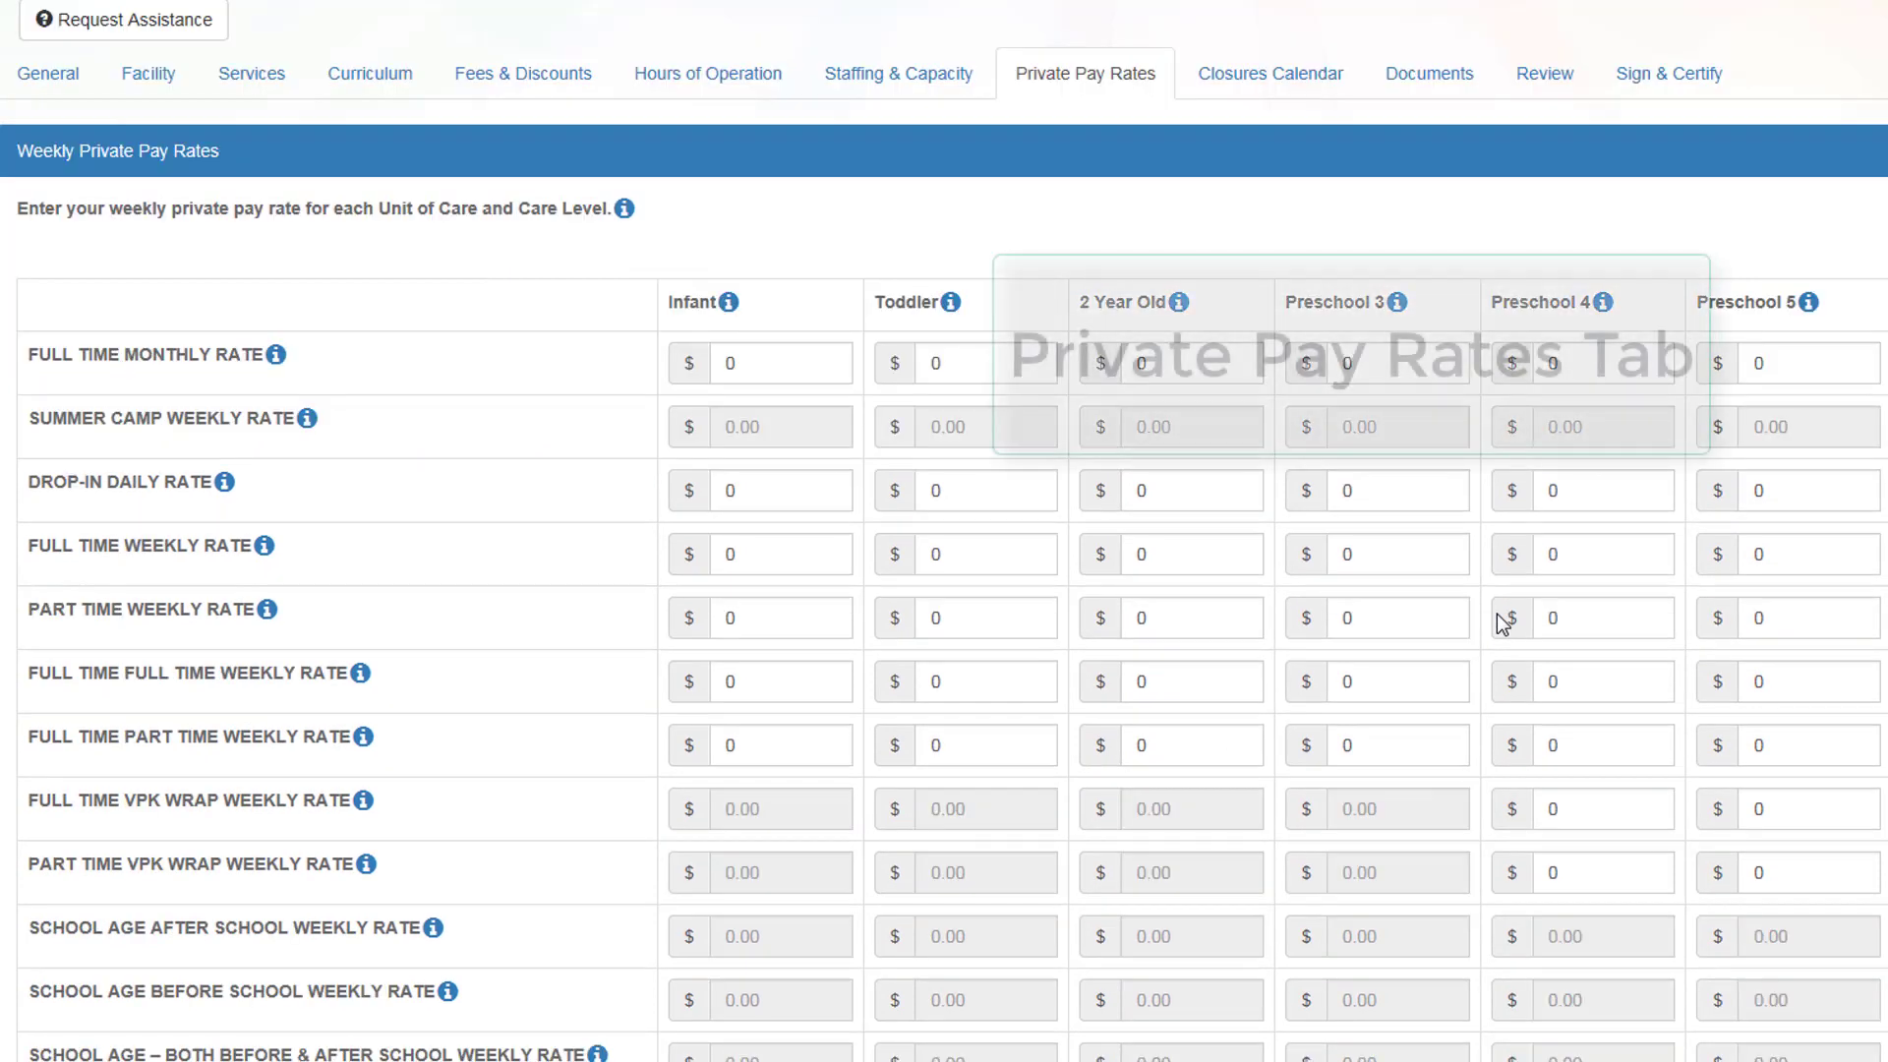
click(933, 557)
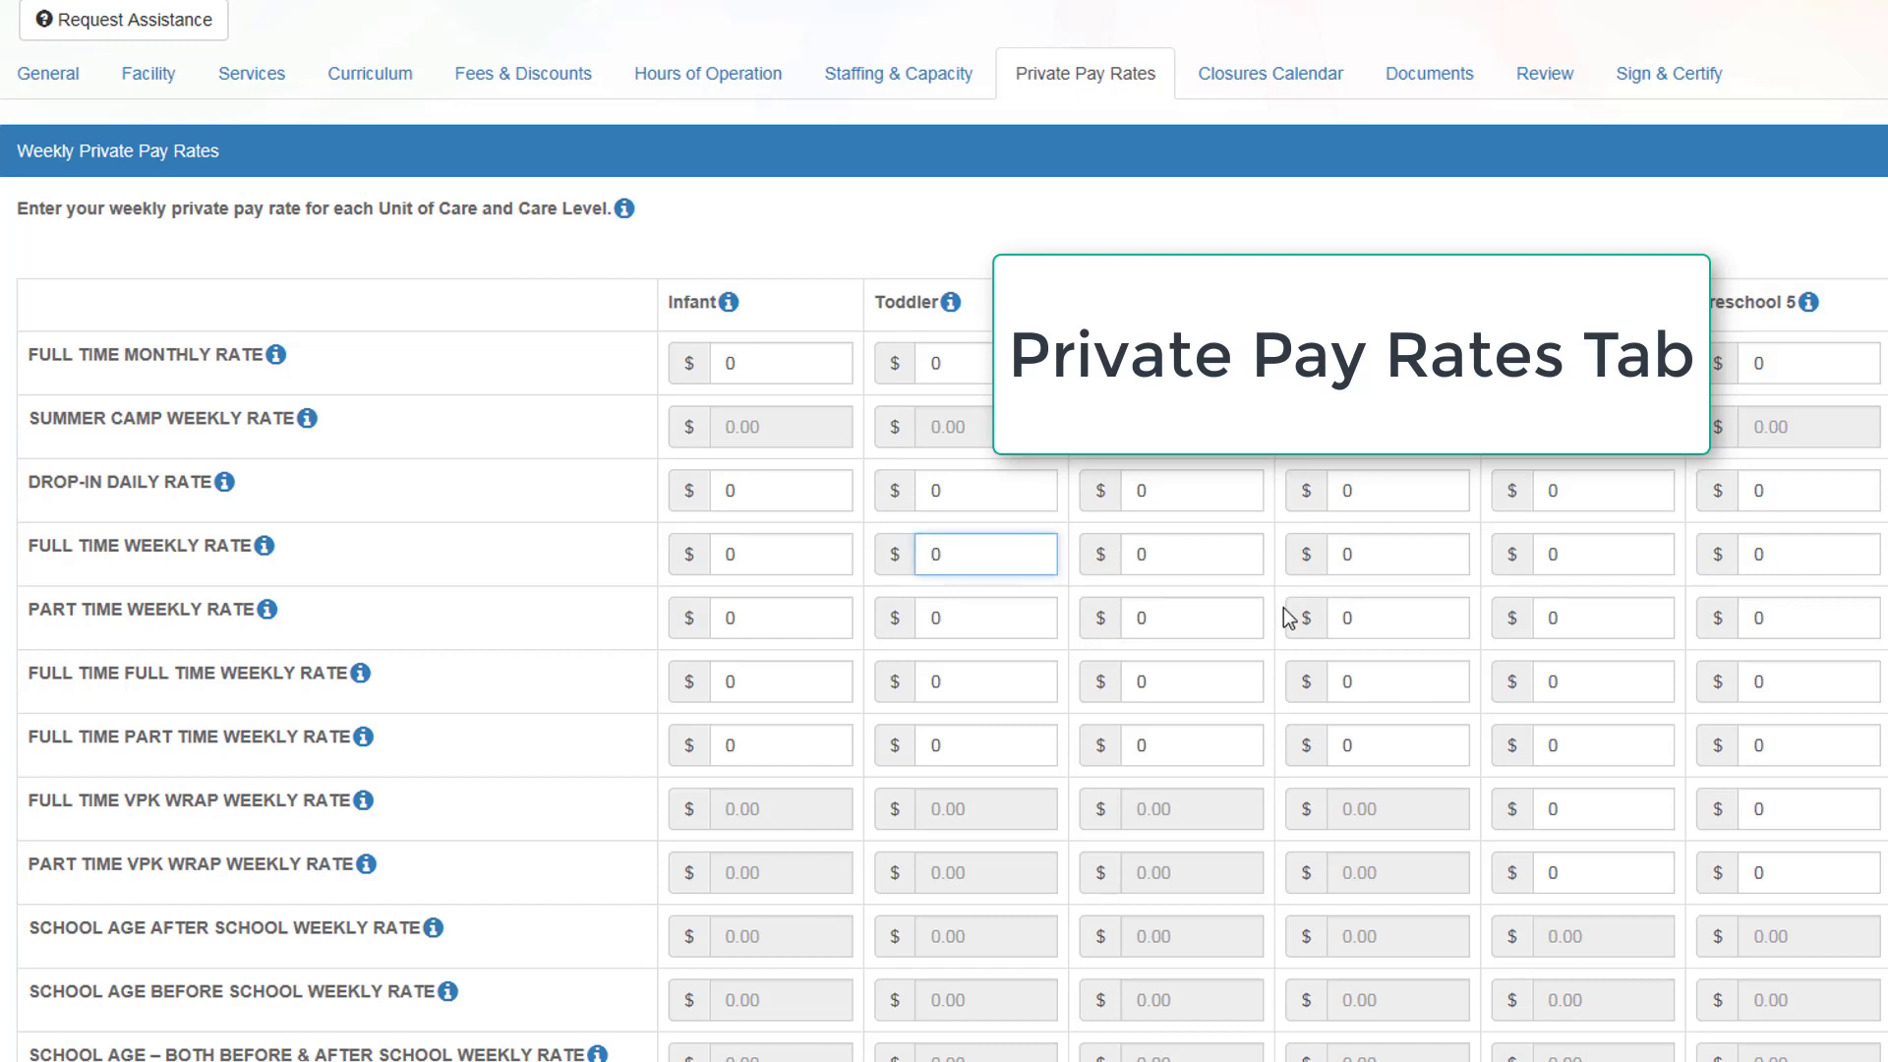
click(738, 558)
key(BackSpace)
text(100)
key(Tab)
text(75)
key(Tab)
text(75)
key(Tab)
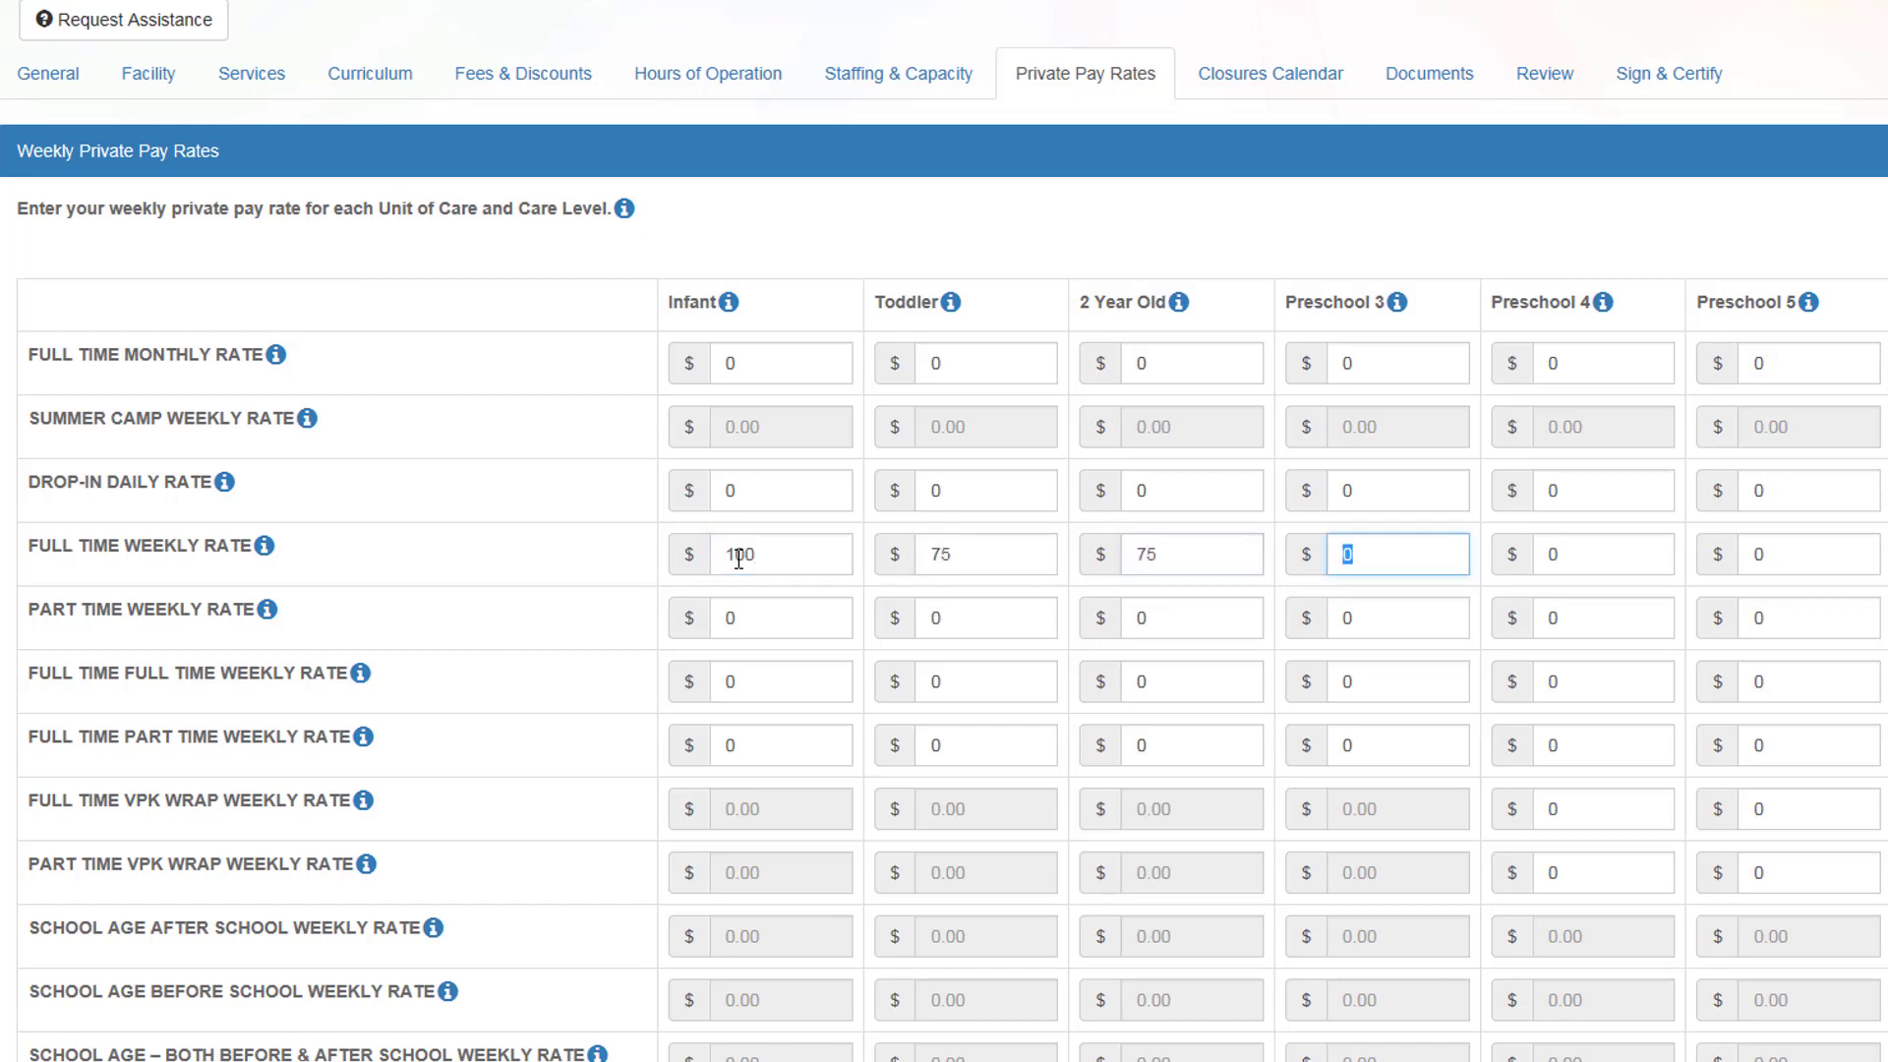
text(50)
key(Tab)
text(50)
key(Tab)
text(50)
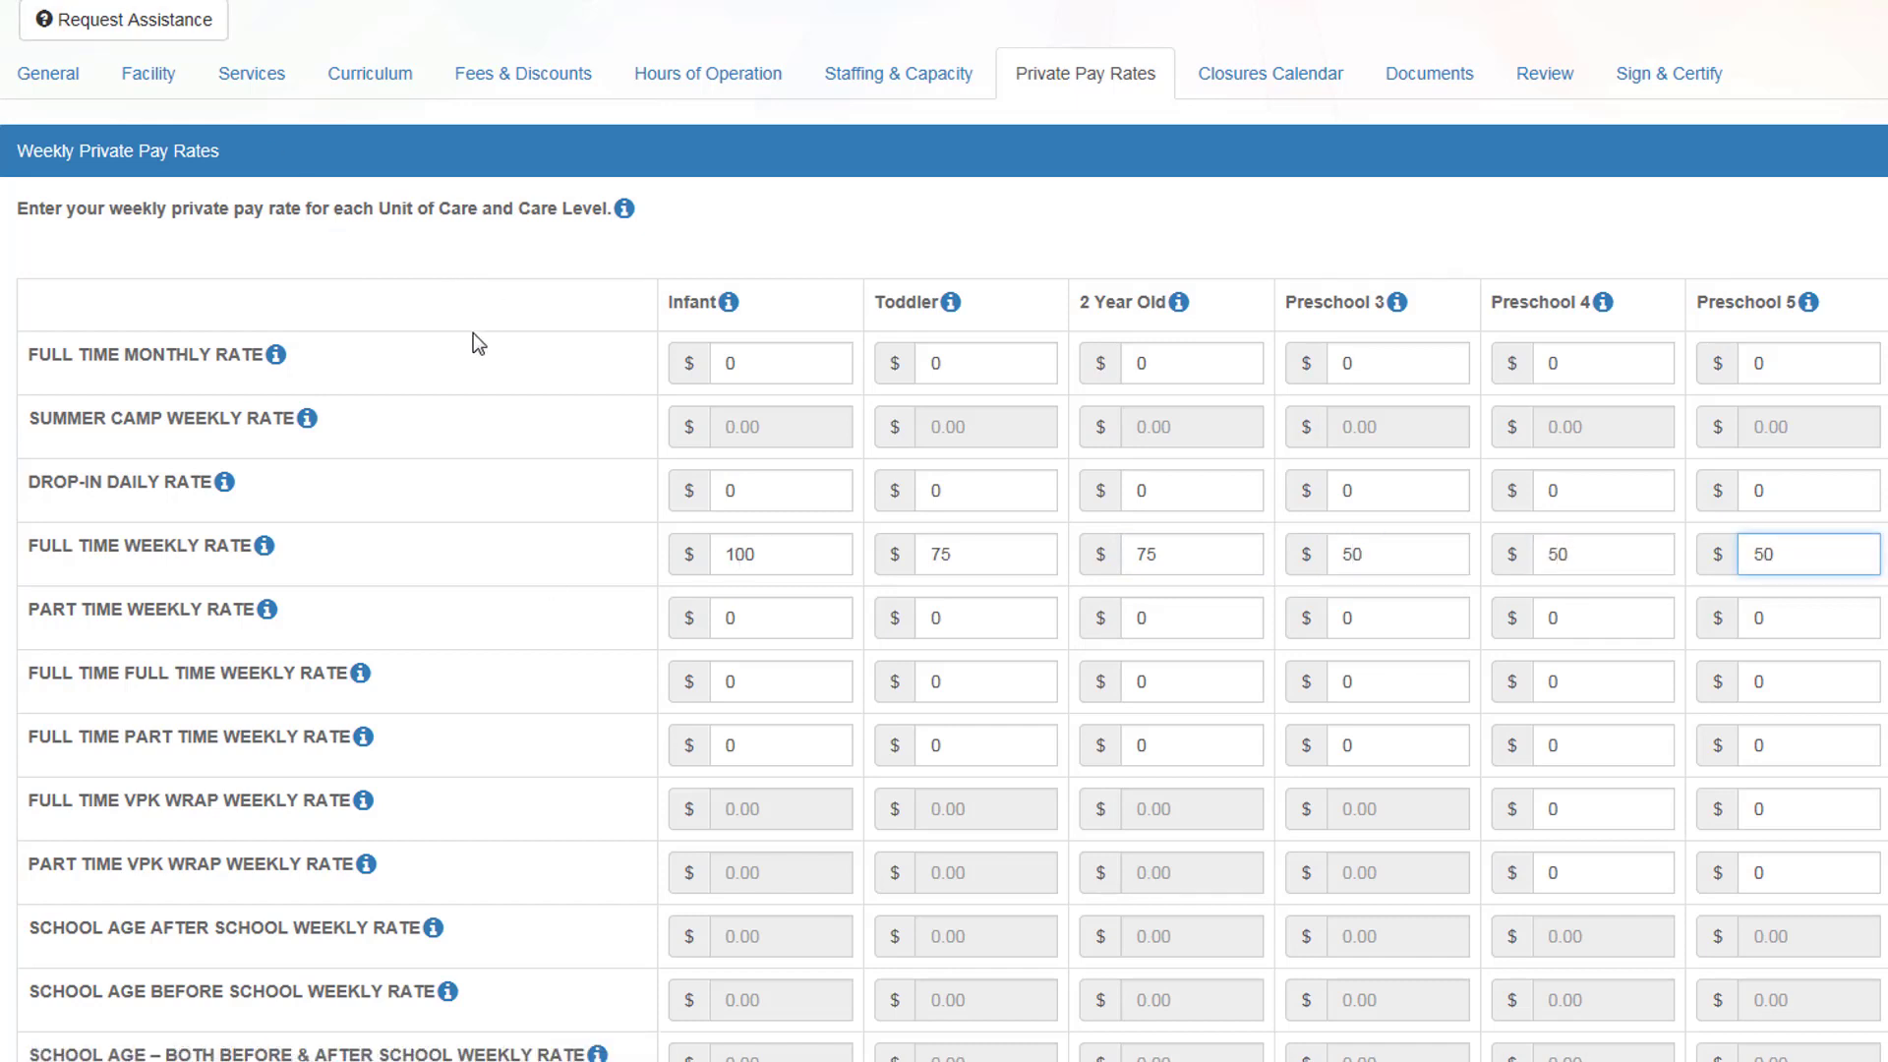
Step: Set part-time weekly rates: $100 infant, $75 toddler and 2-year-old, $50 Preschool 3–5
scroll(474, 333, down, 3)
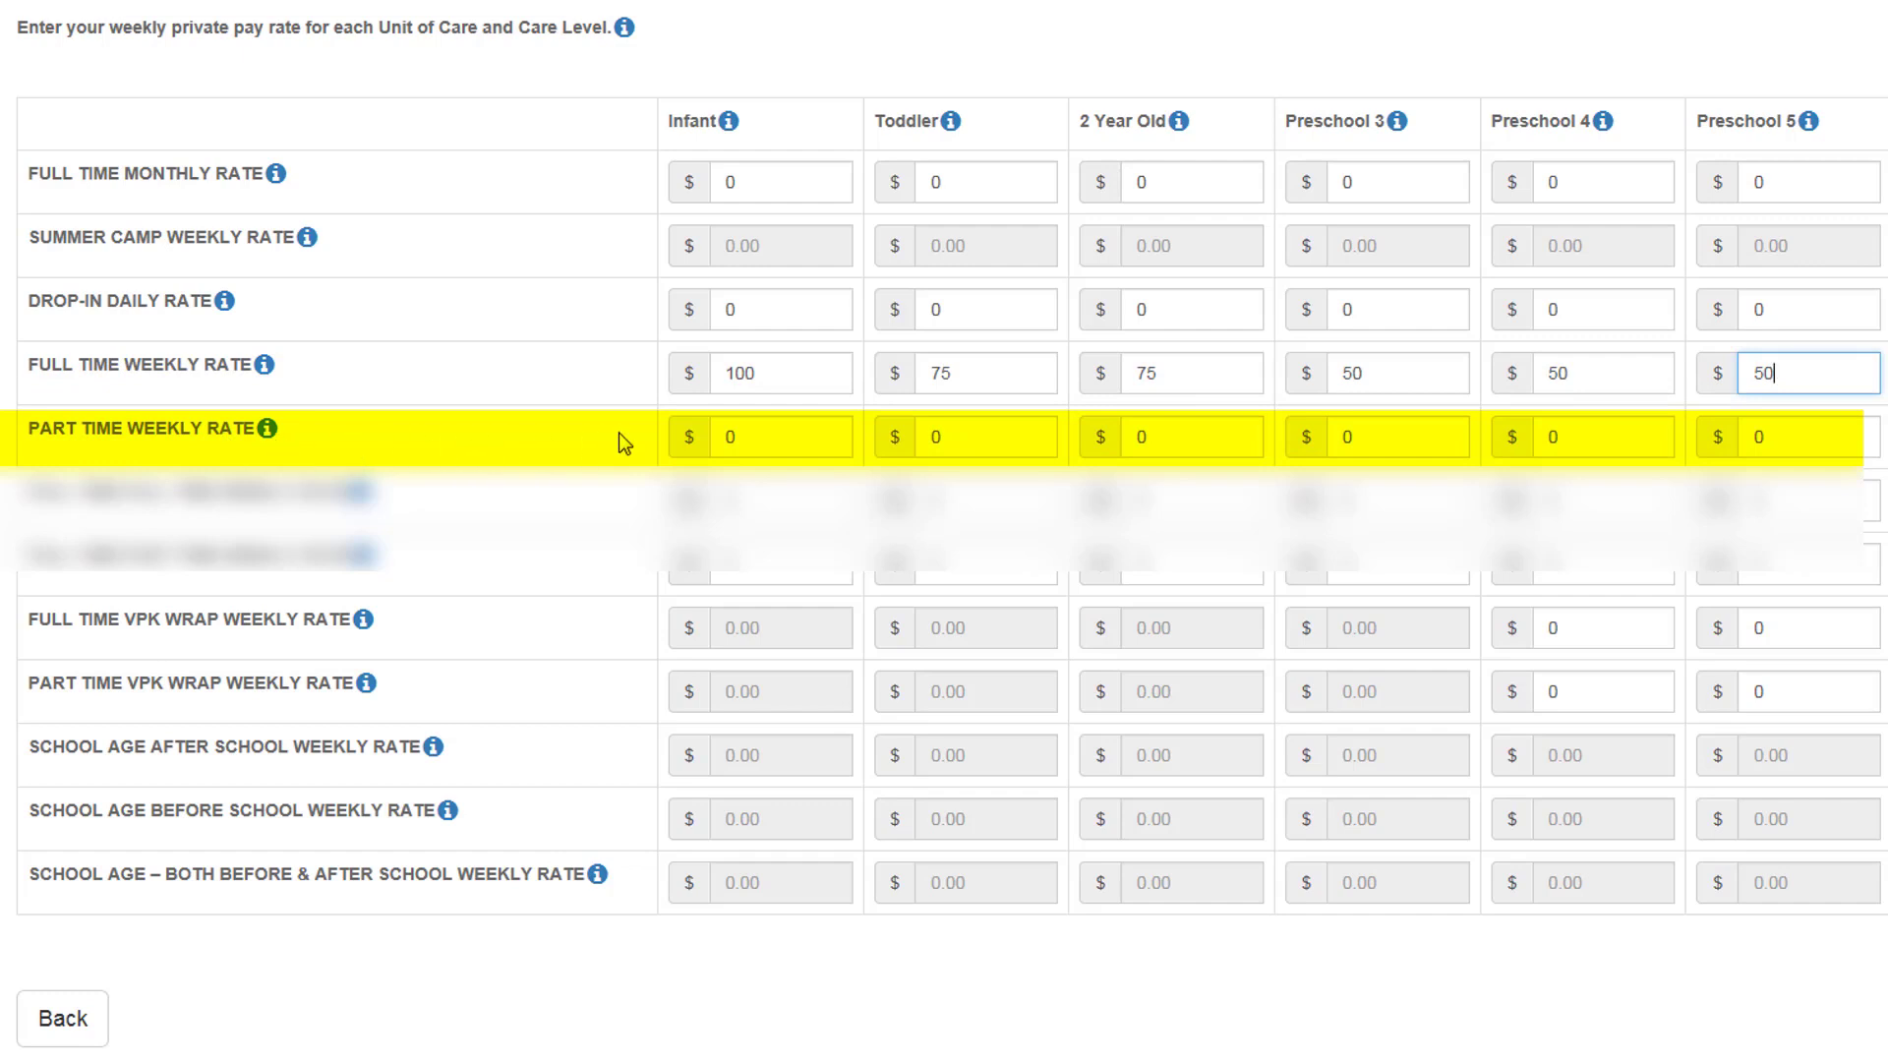
click(761, 435)
text(100)
key(Tab)
text(75)
key(Tab)
text(75)
key(Tab)
text(50)
key(Tab)
text(50)
key(Tab)
text(50)
key(Tab)
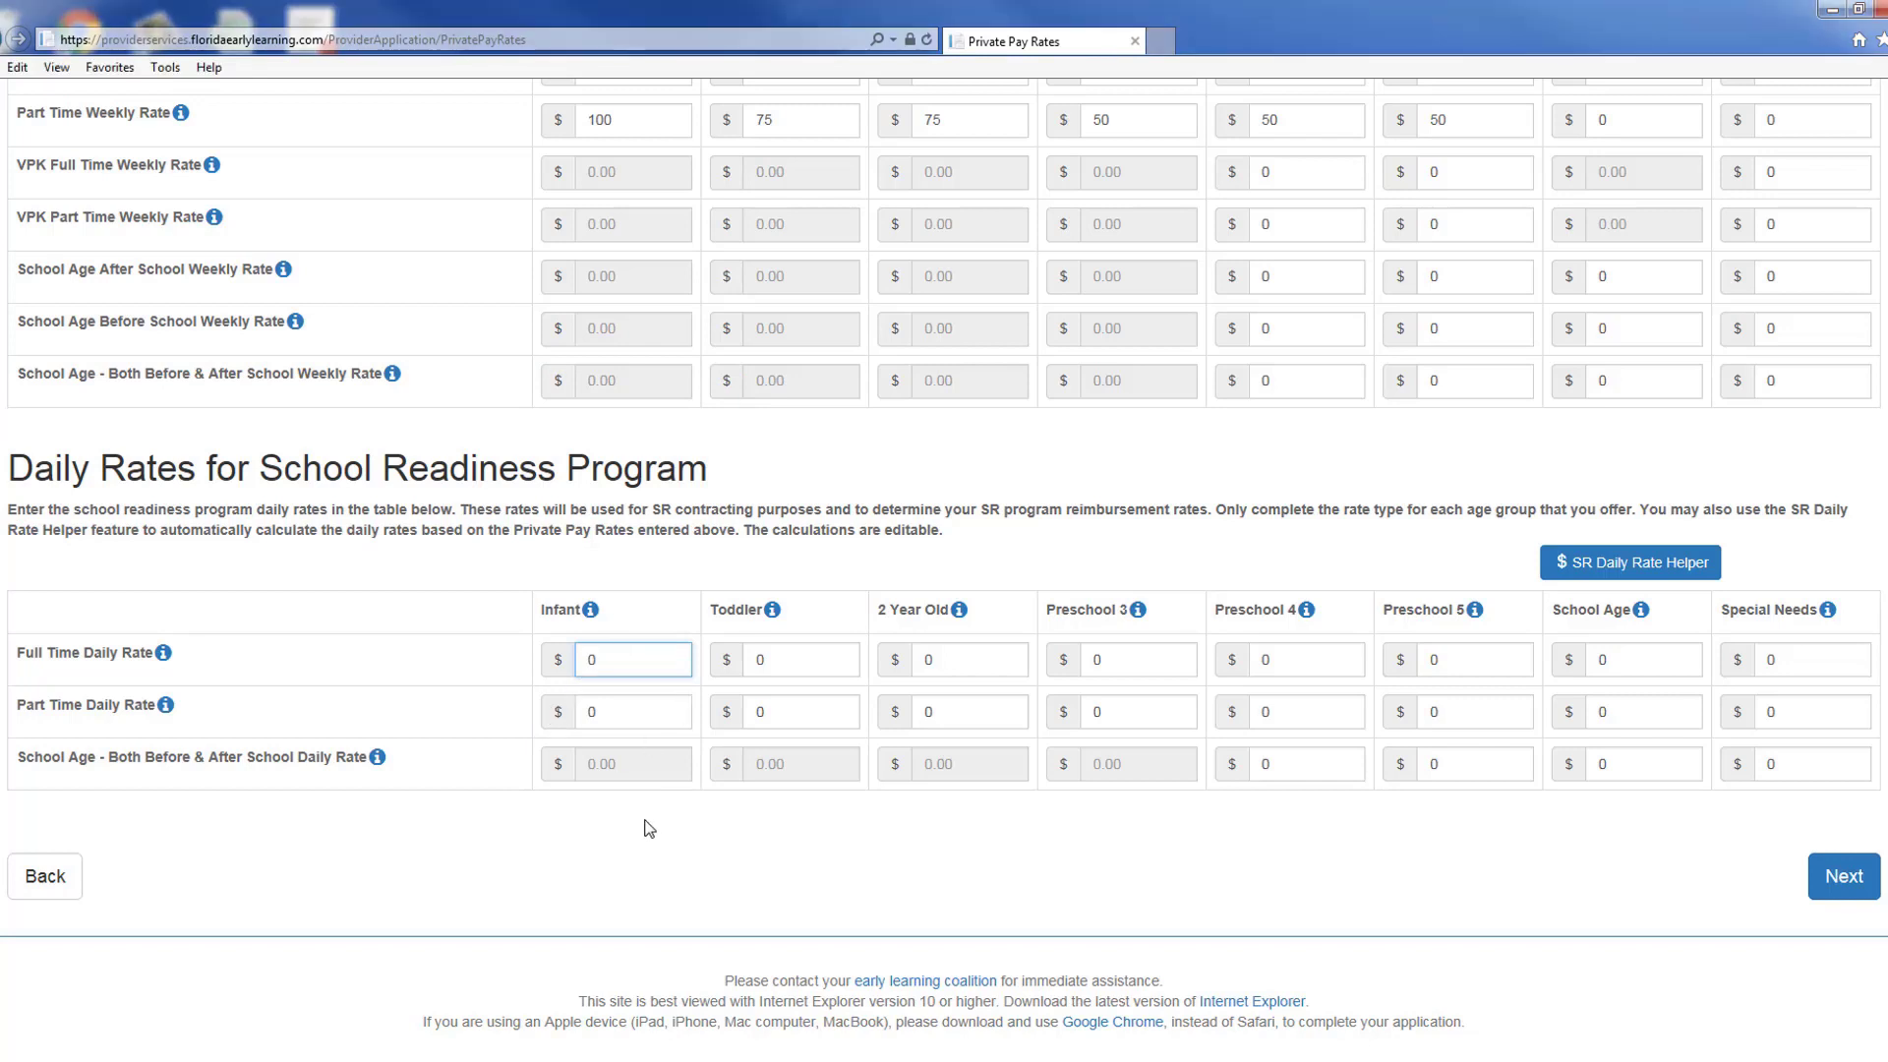
Step: Enter full-time daily rates: Infant 25, Toddler and 2 Year Old 15, Preschool 3–5 10, School Age 25
key(BackSpace)
text(25)
key(Tab)
text(15)
key(Tab)
text(15)
key(Tab)
text(10)
key(Tab)
text(10)
key(Tab)
text(10)
key(Tab)
Step: Enter part-time daily rates: 15 for infants and 10 for the older age groups
key(Tab)
key(Tab)
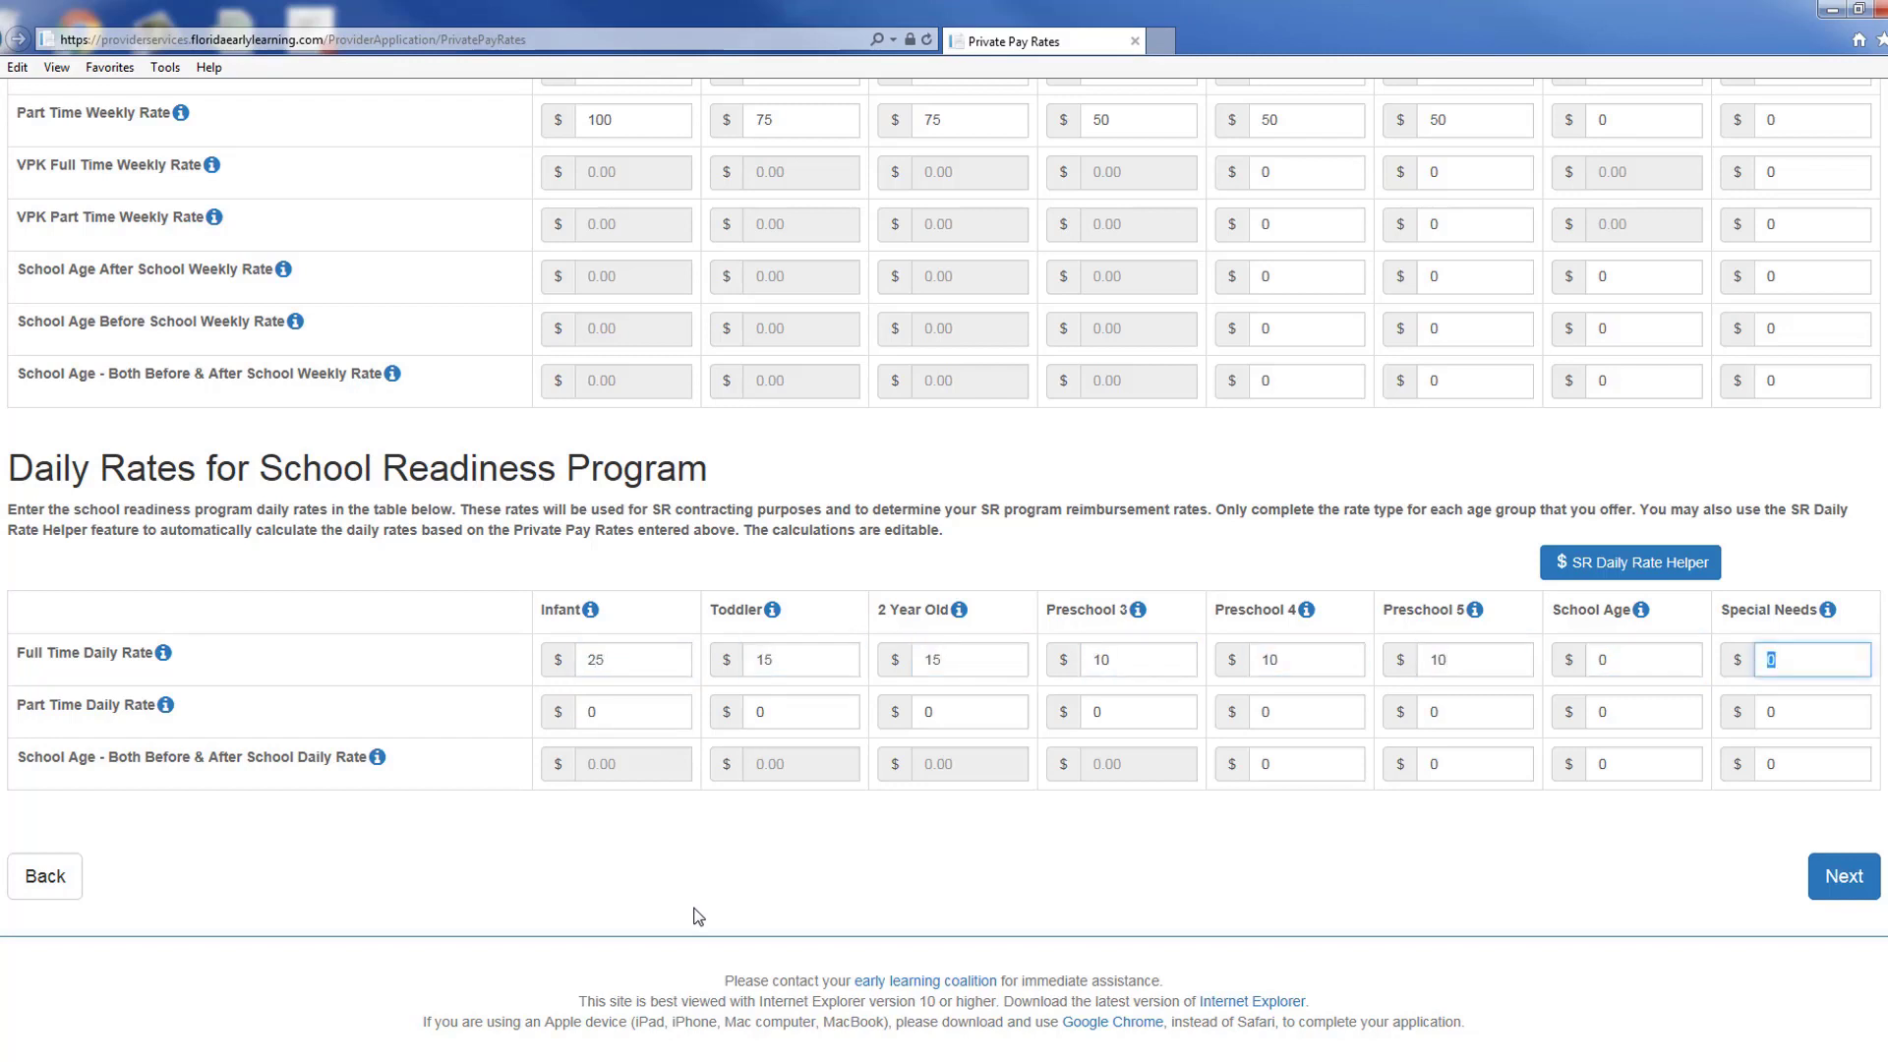
text(25)
key(Tab)
text(15)
key(Tab)
text(15)
key(Tab)
text(10)
key(Tab)
text(10)
key(Tab)
text(10)
key(Tab)
text(10)
key(Tab)
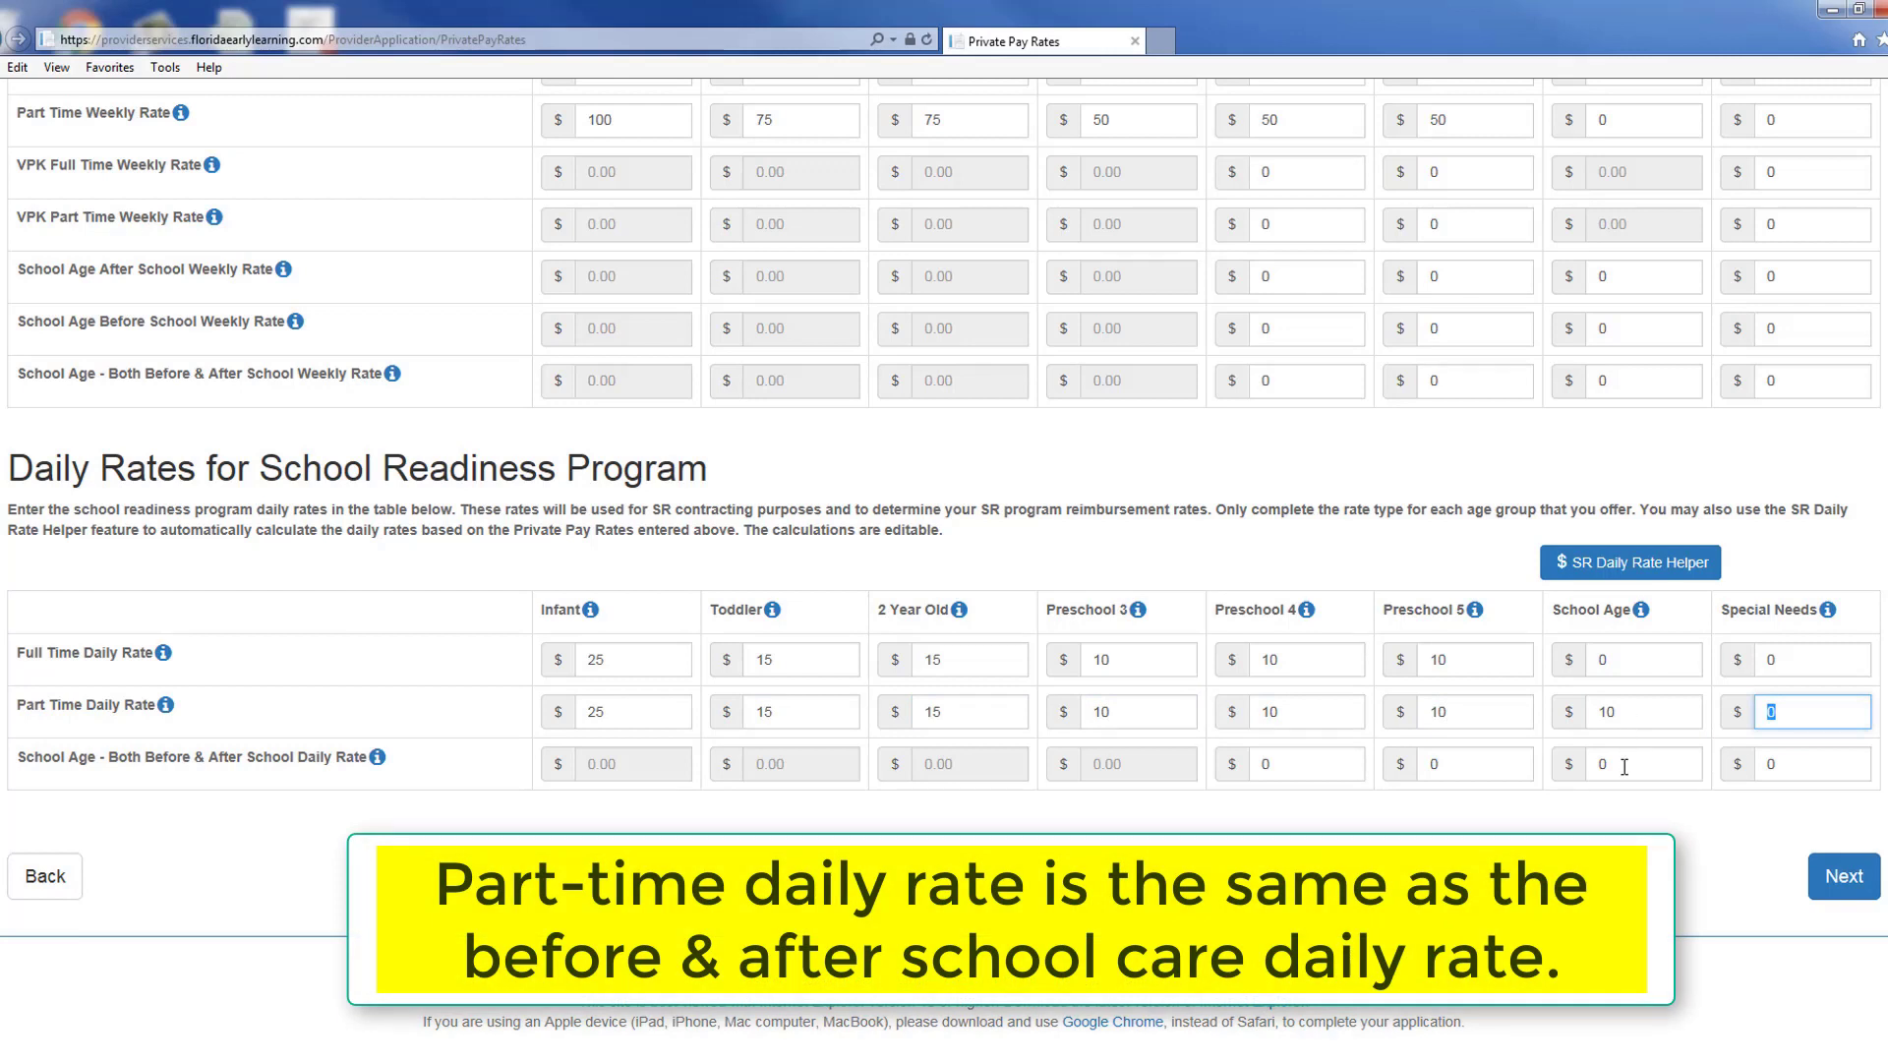
Step: Set before-and-after daily rates to 10 for School Age and Preschool 4–5, then save
click(1624, 767)
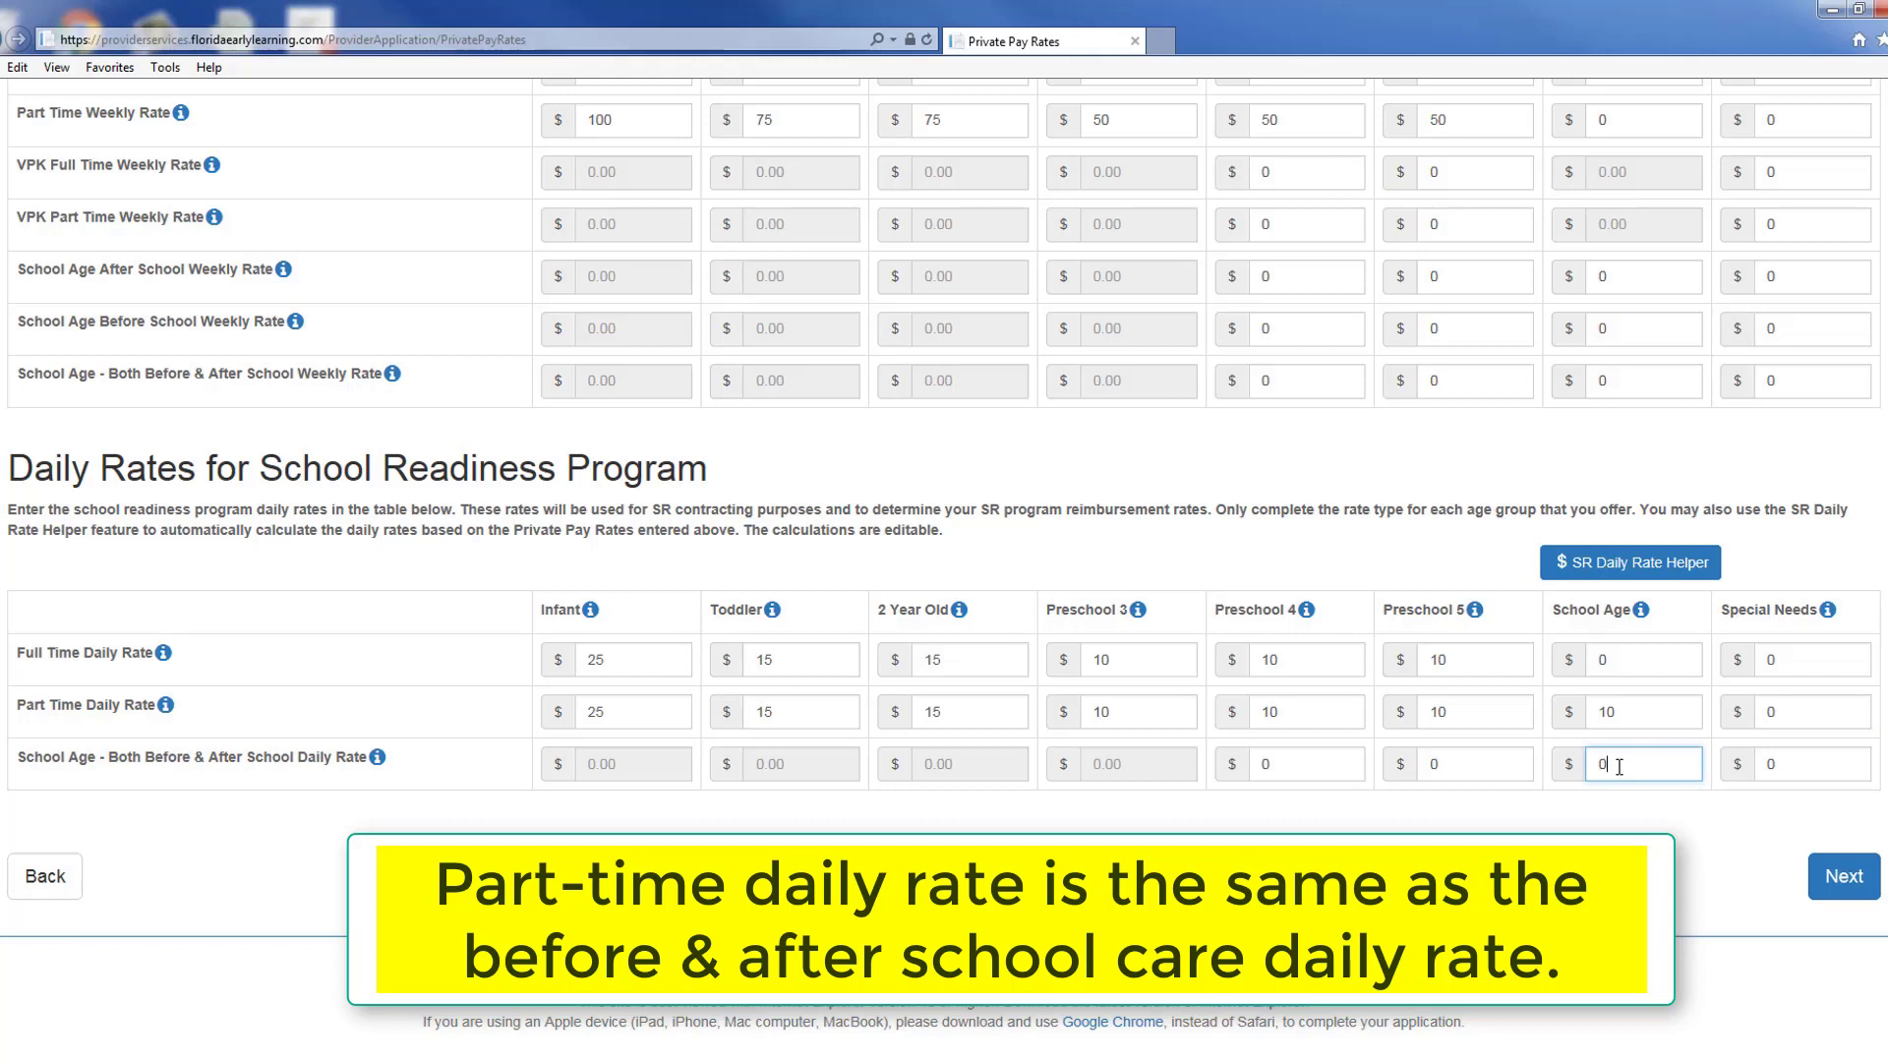
text(10)
click(1480, 768)
text(10)
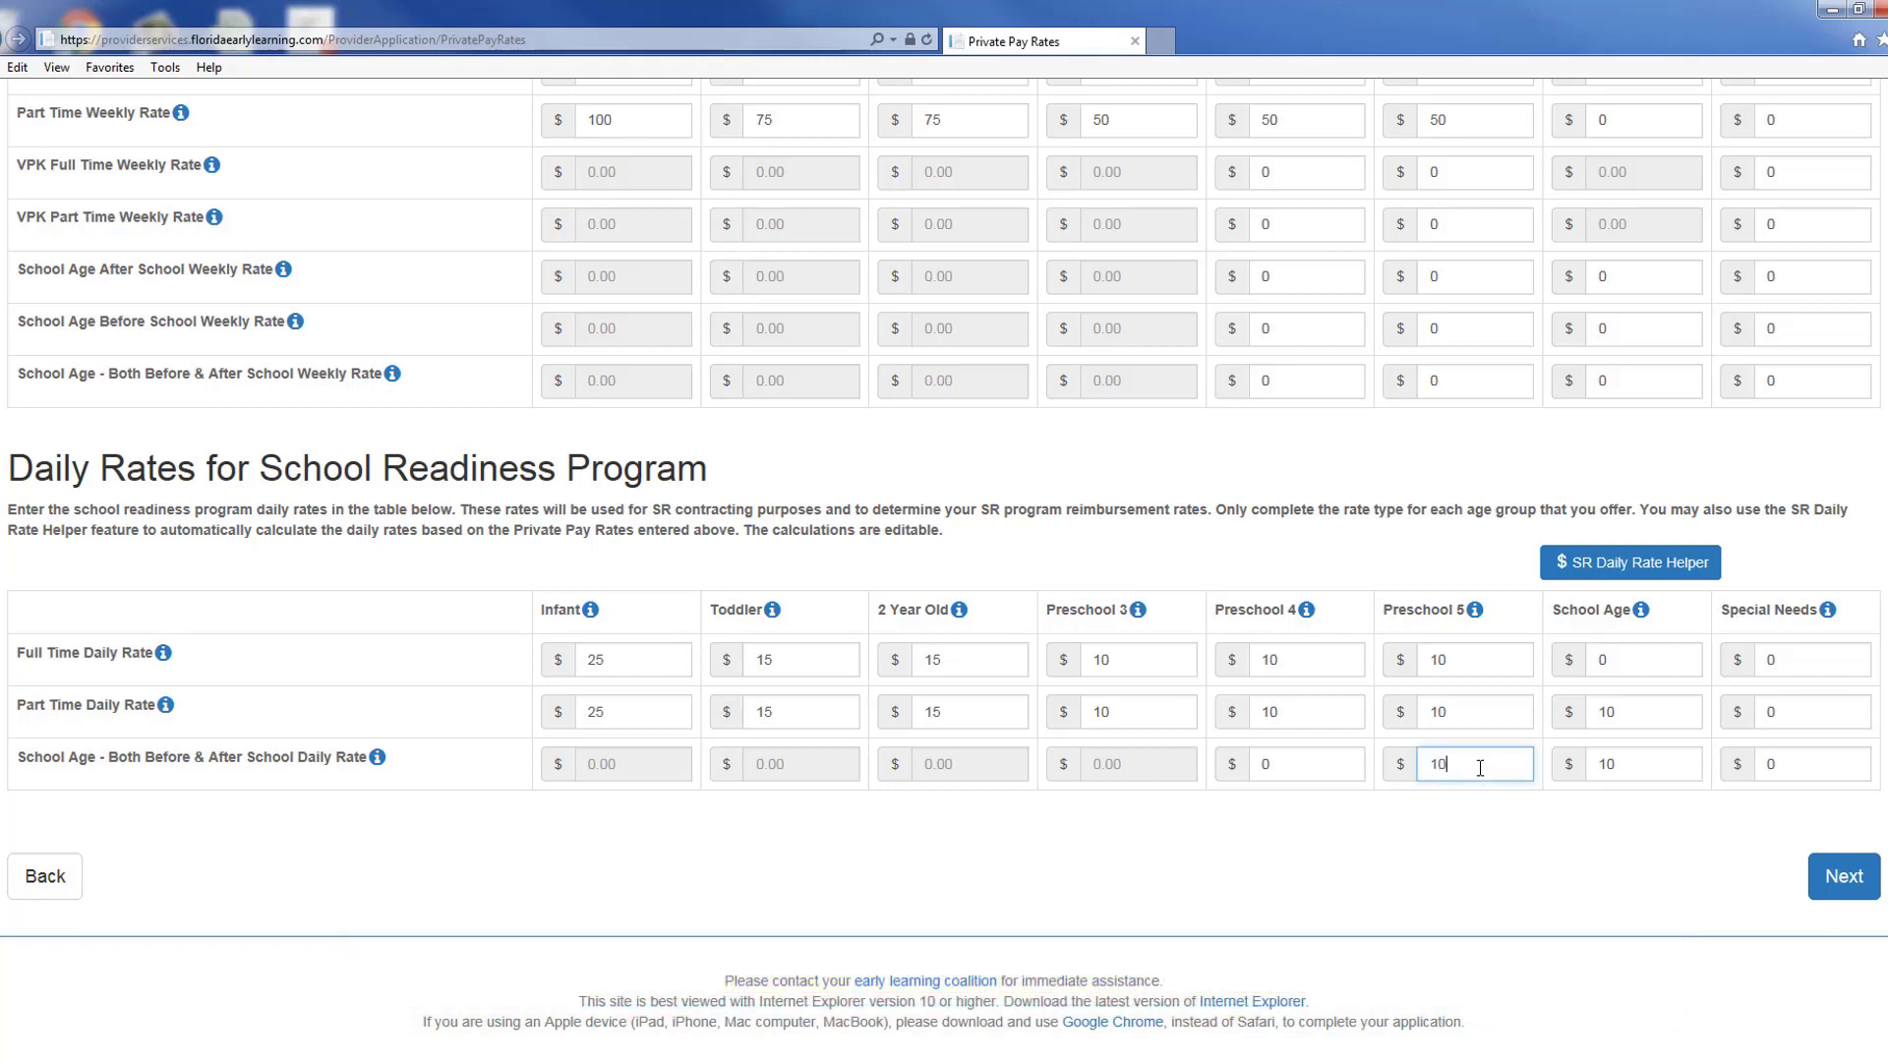
click(1309, 771)
key(BackSpace)
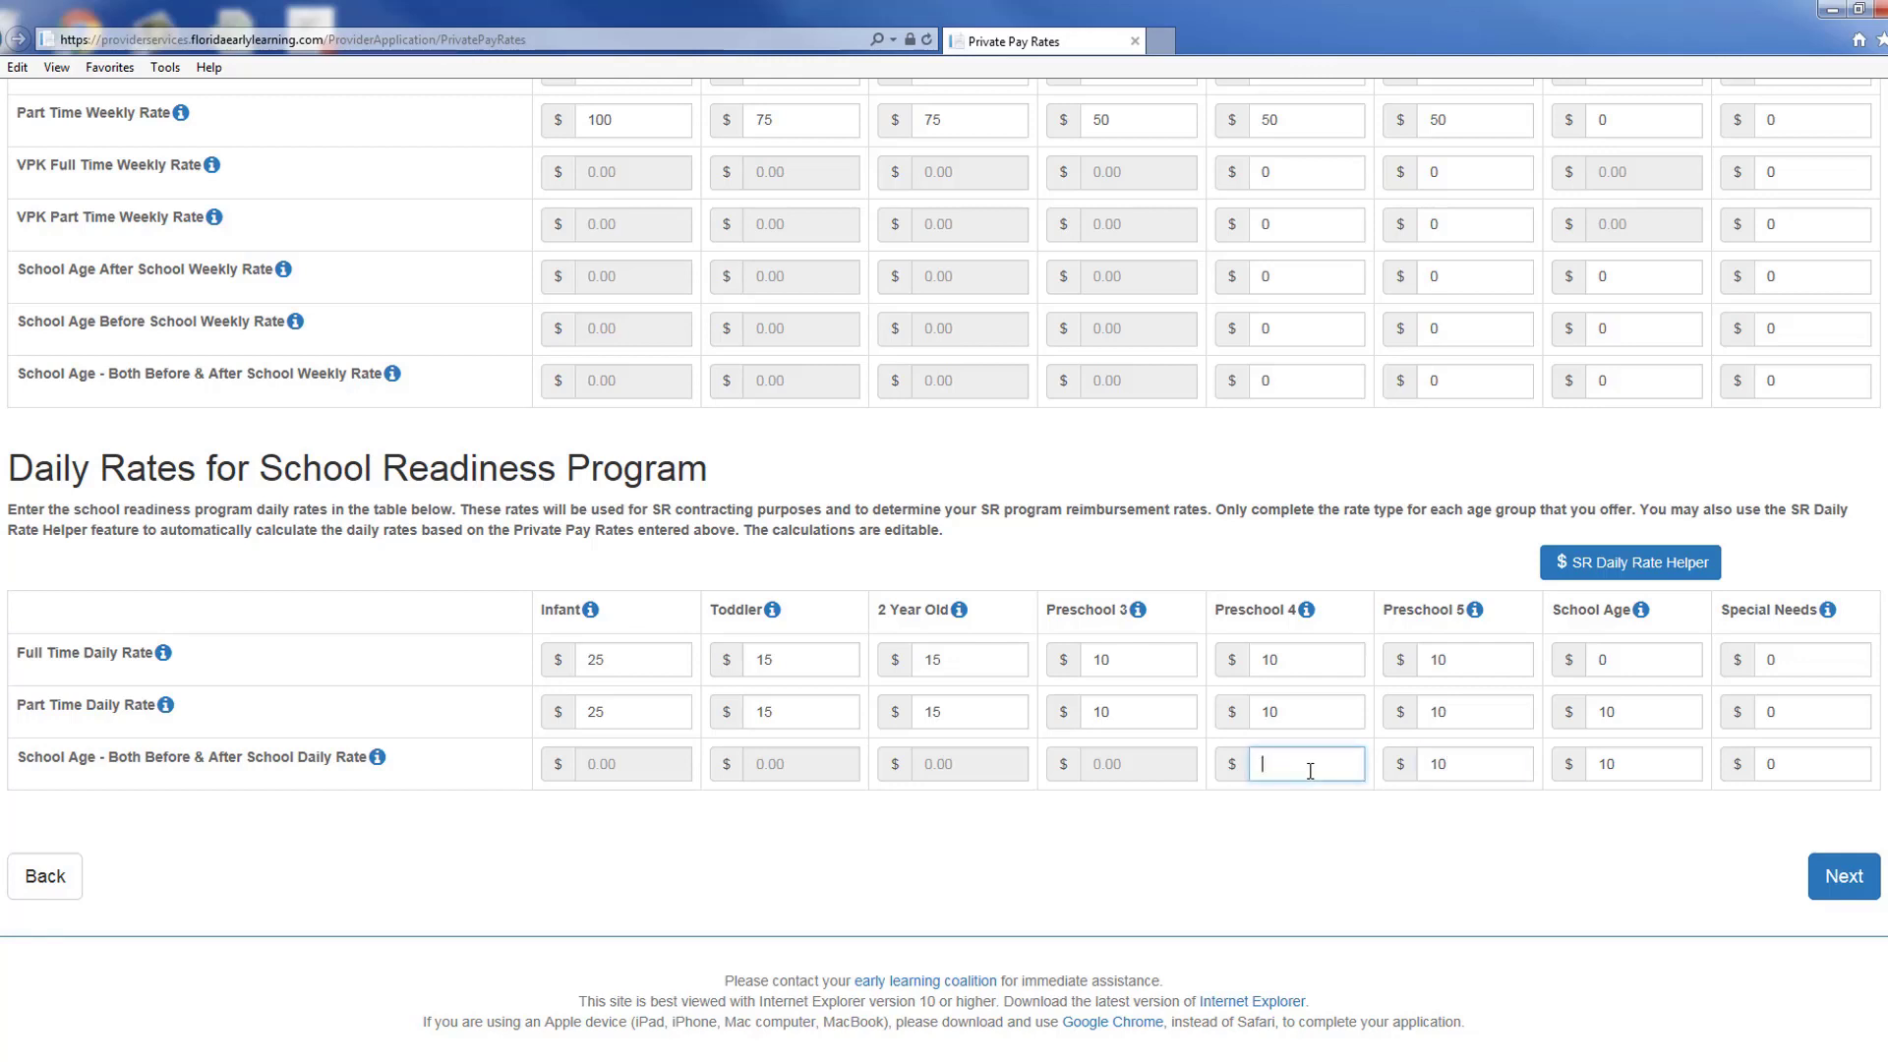
text(10)
click(1447, 864)
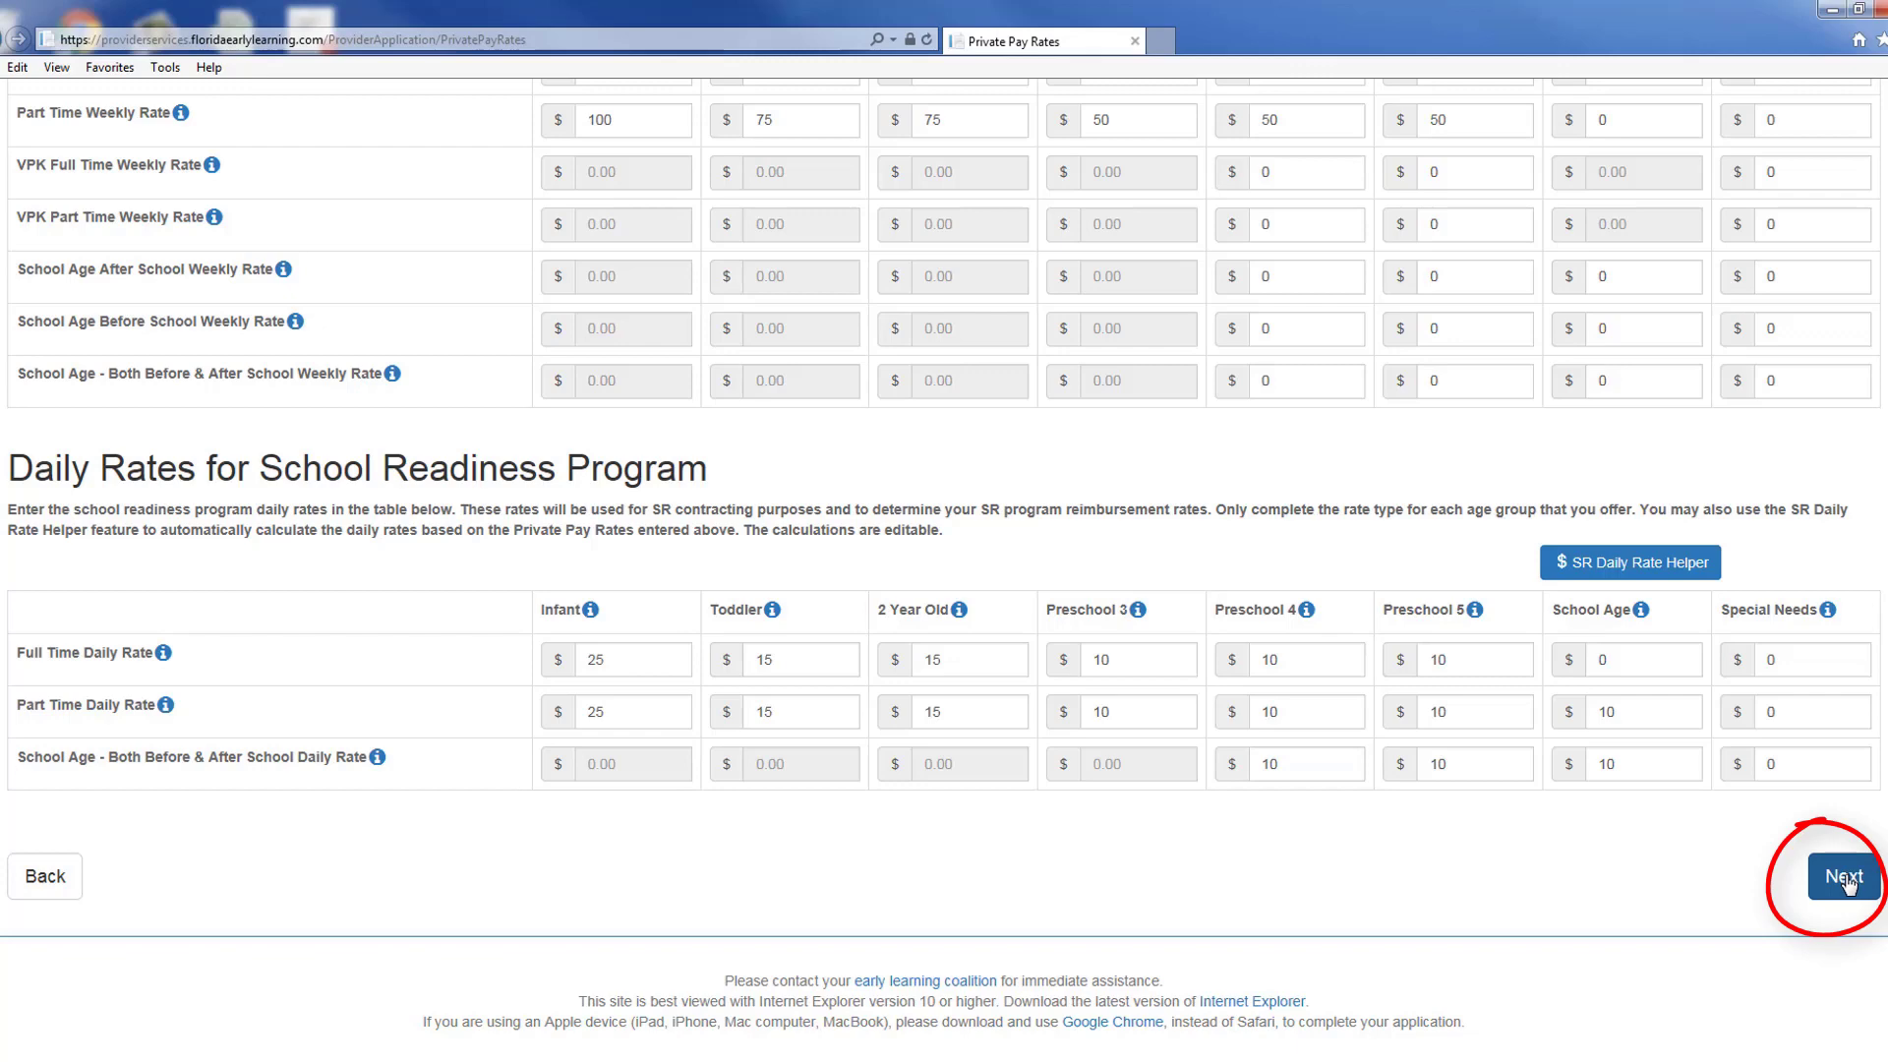
click(1847, 883)
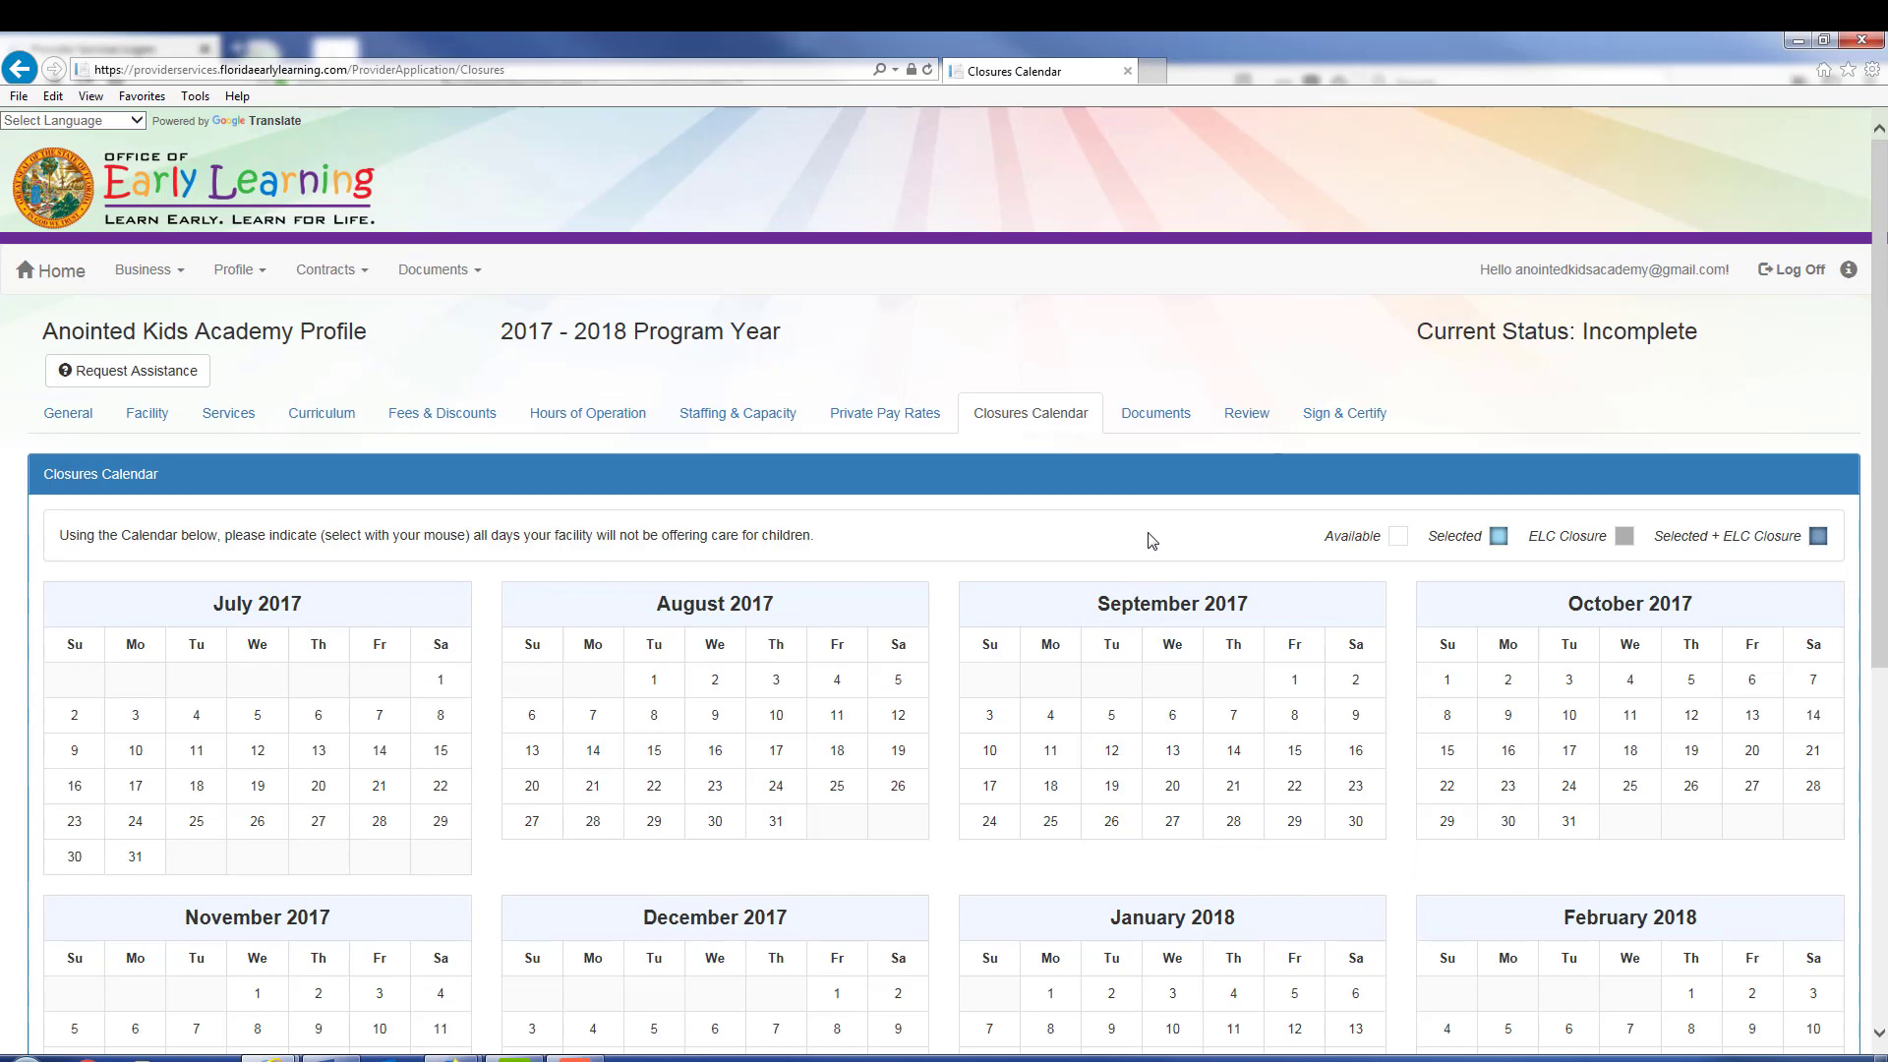
Step: Mark the 2017 closures: July 4, November 22–24, and December 22 and 25–29
scroll(1151, 541, down, 2)
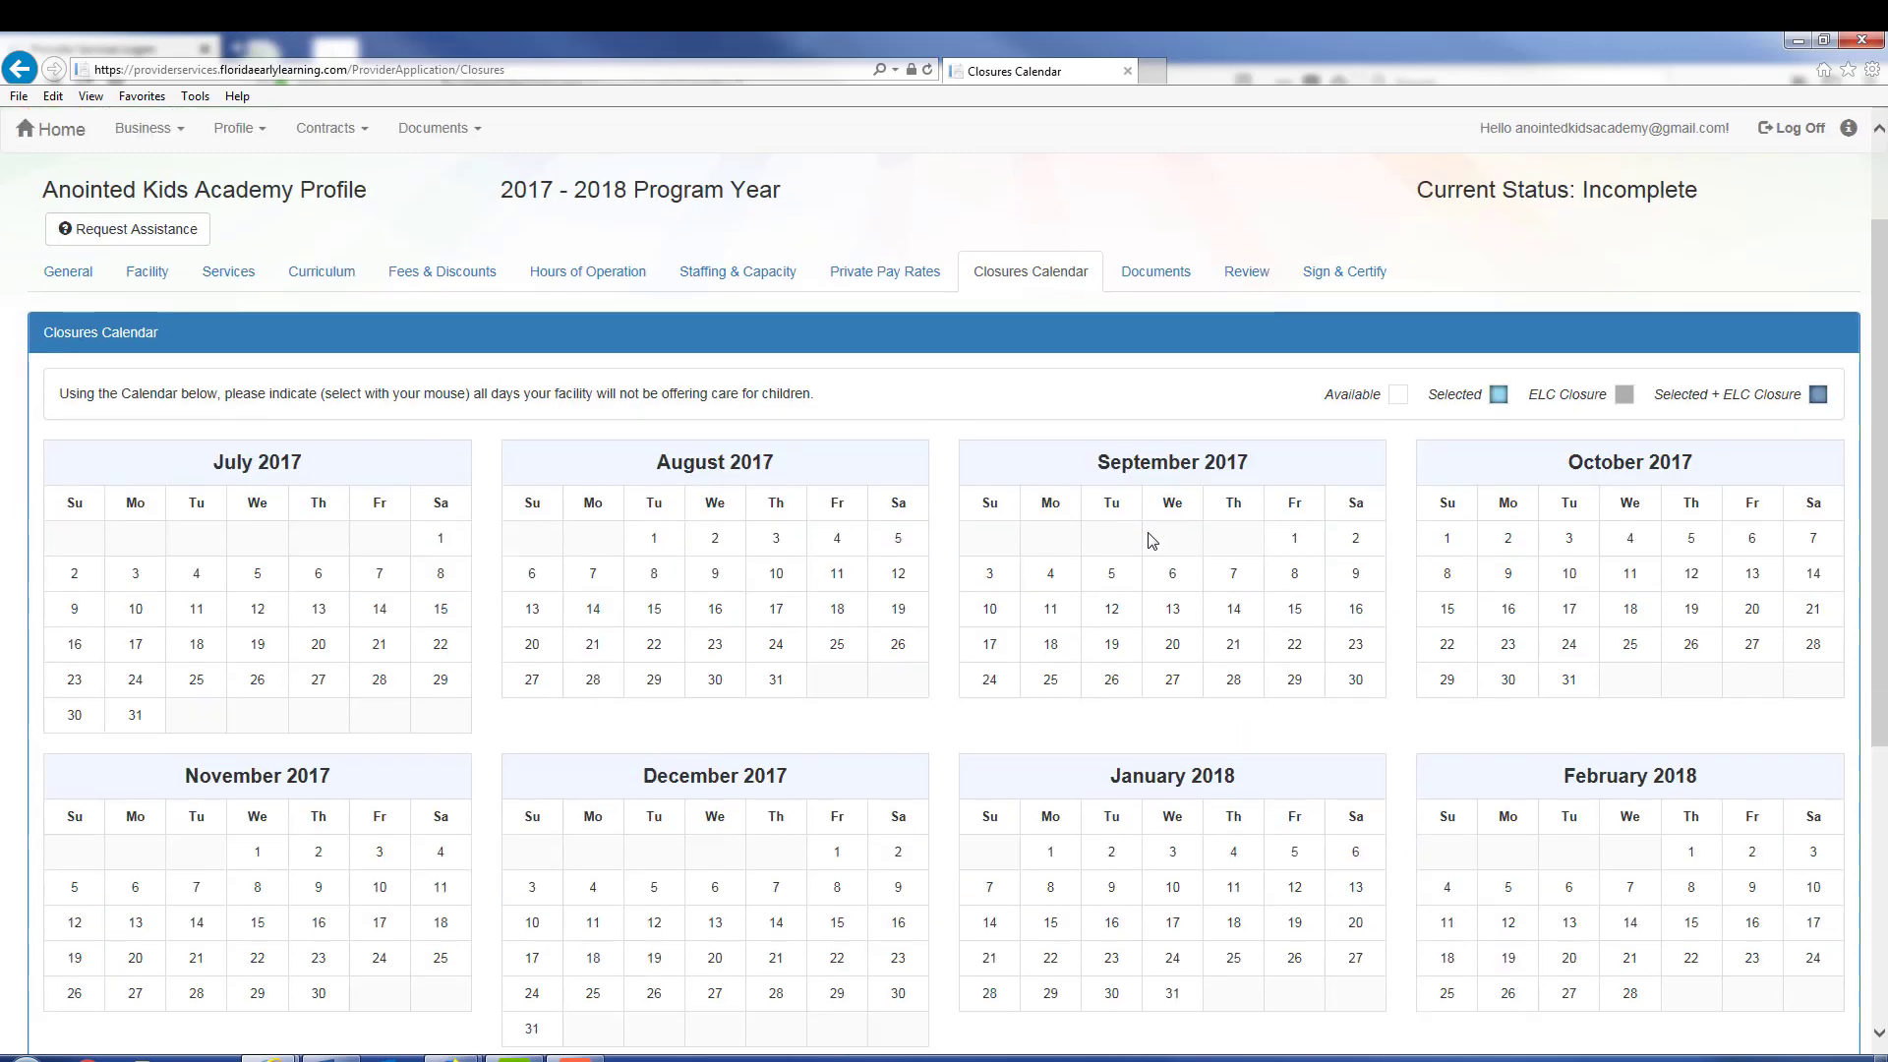
scroll(1171, 547, down, 2)
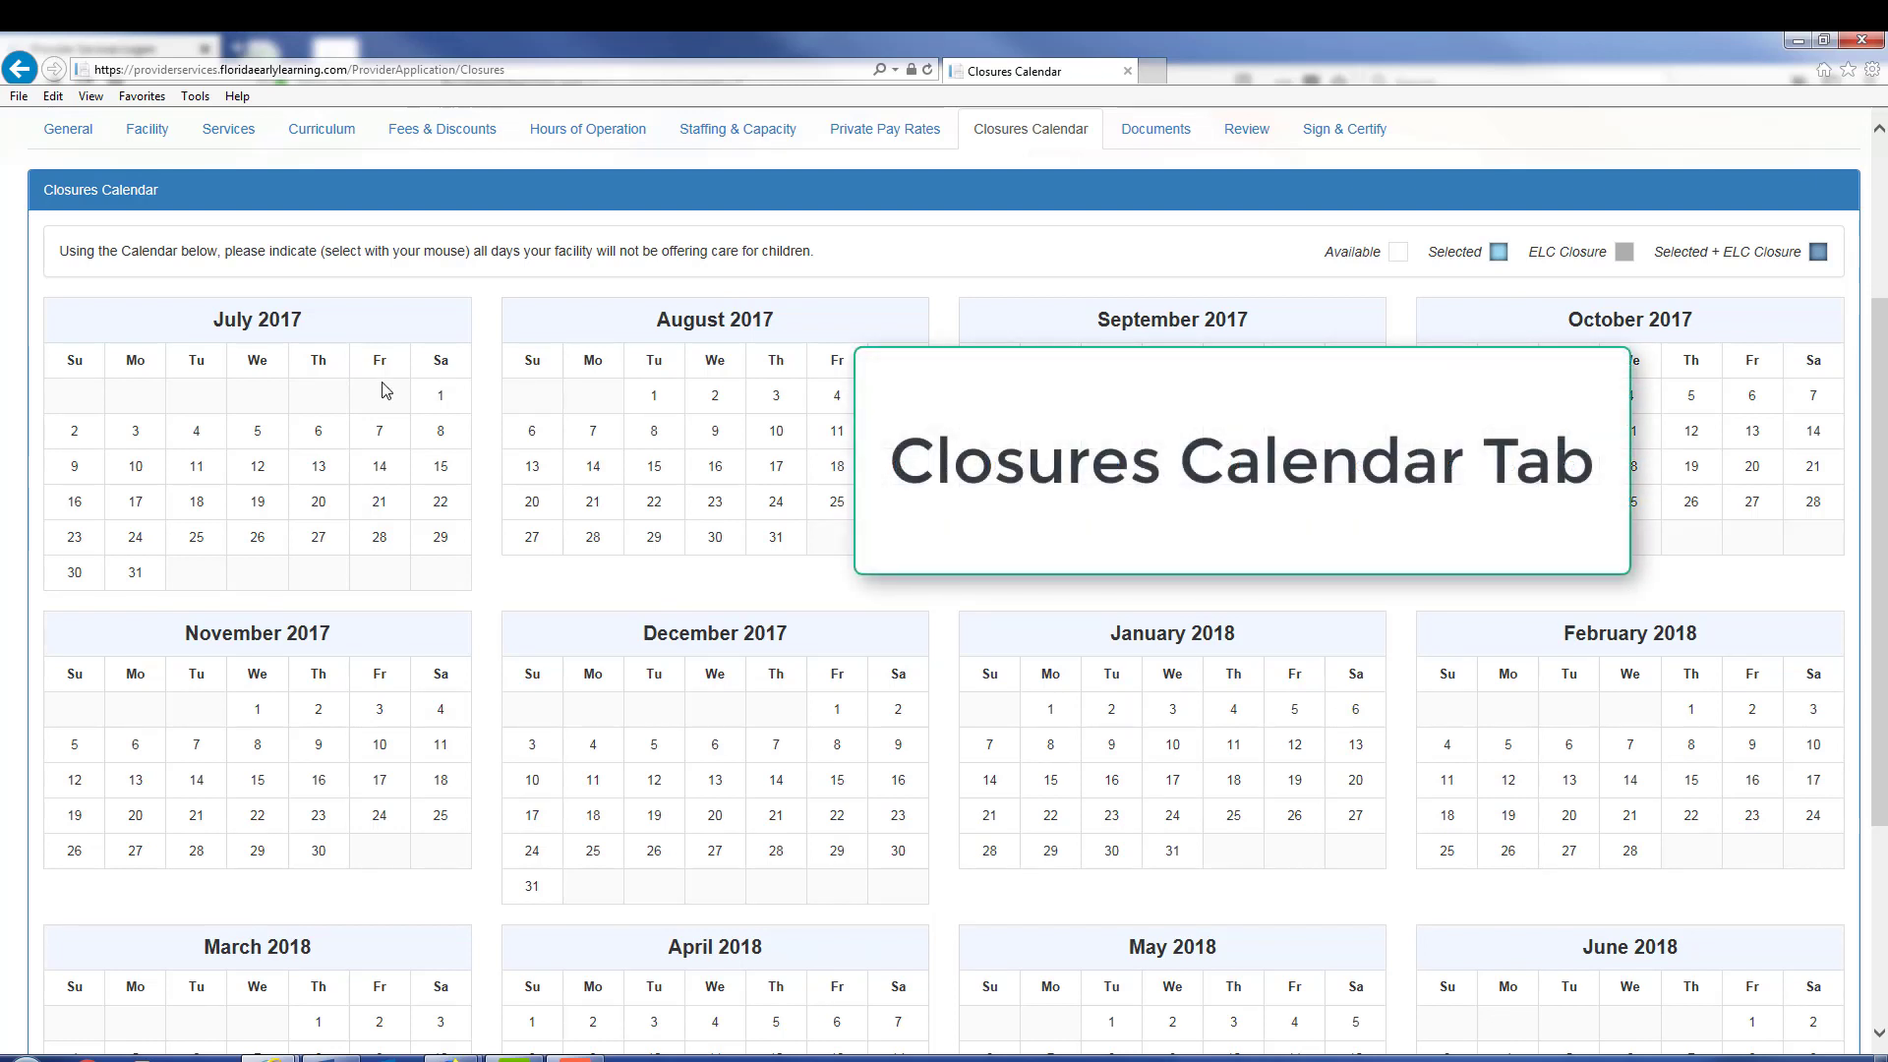
click(193, 440)
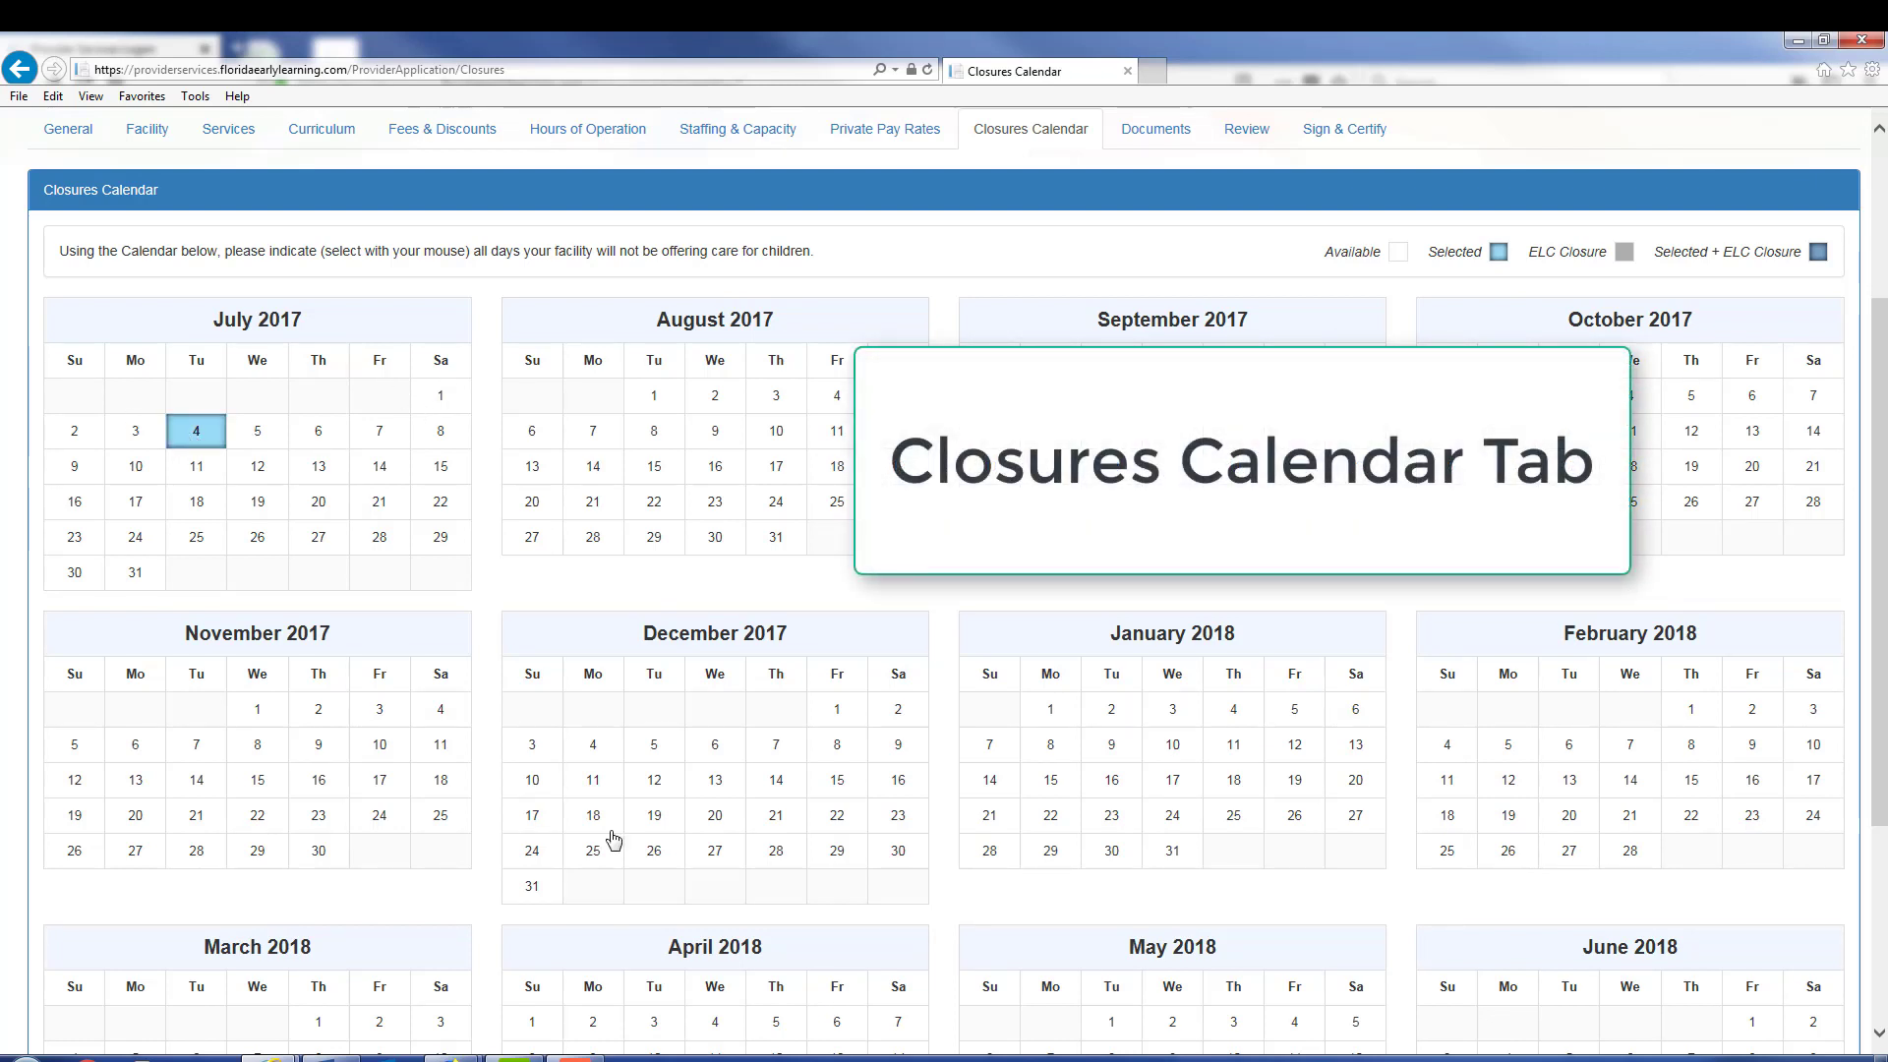
drag(260, 819, 379, 816)
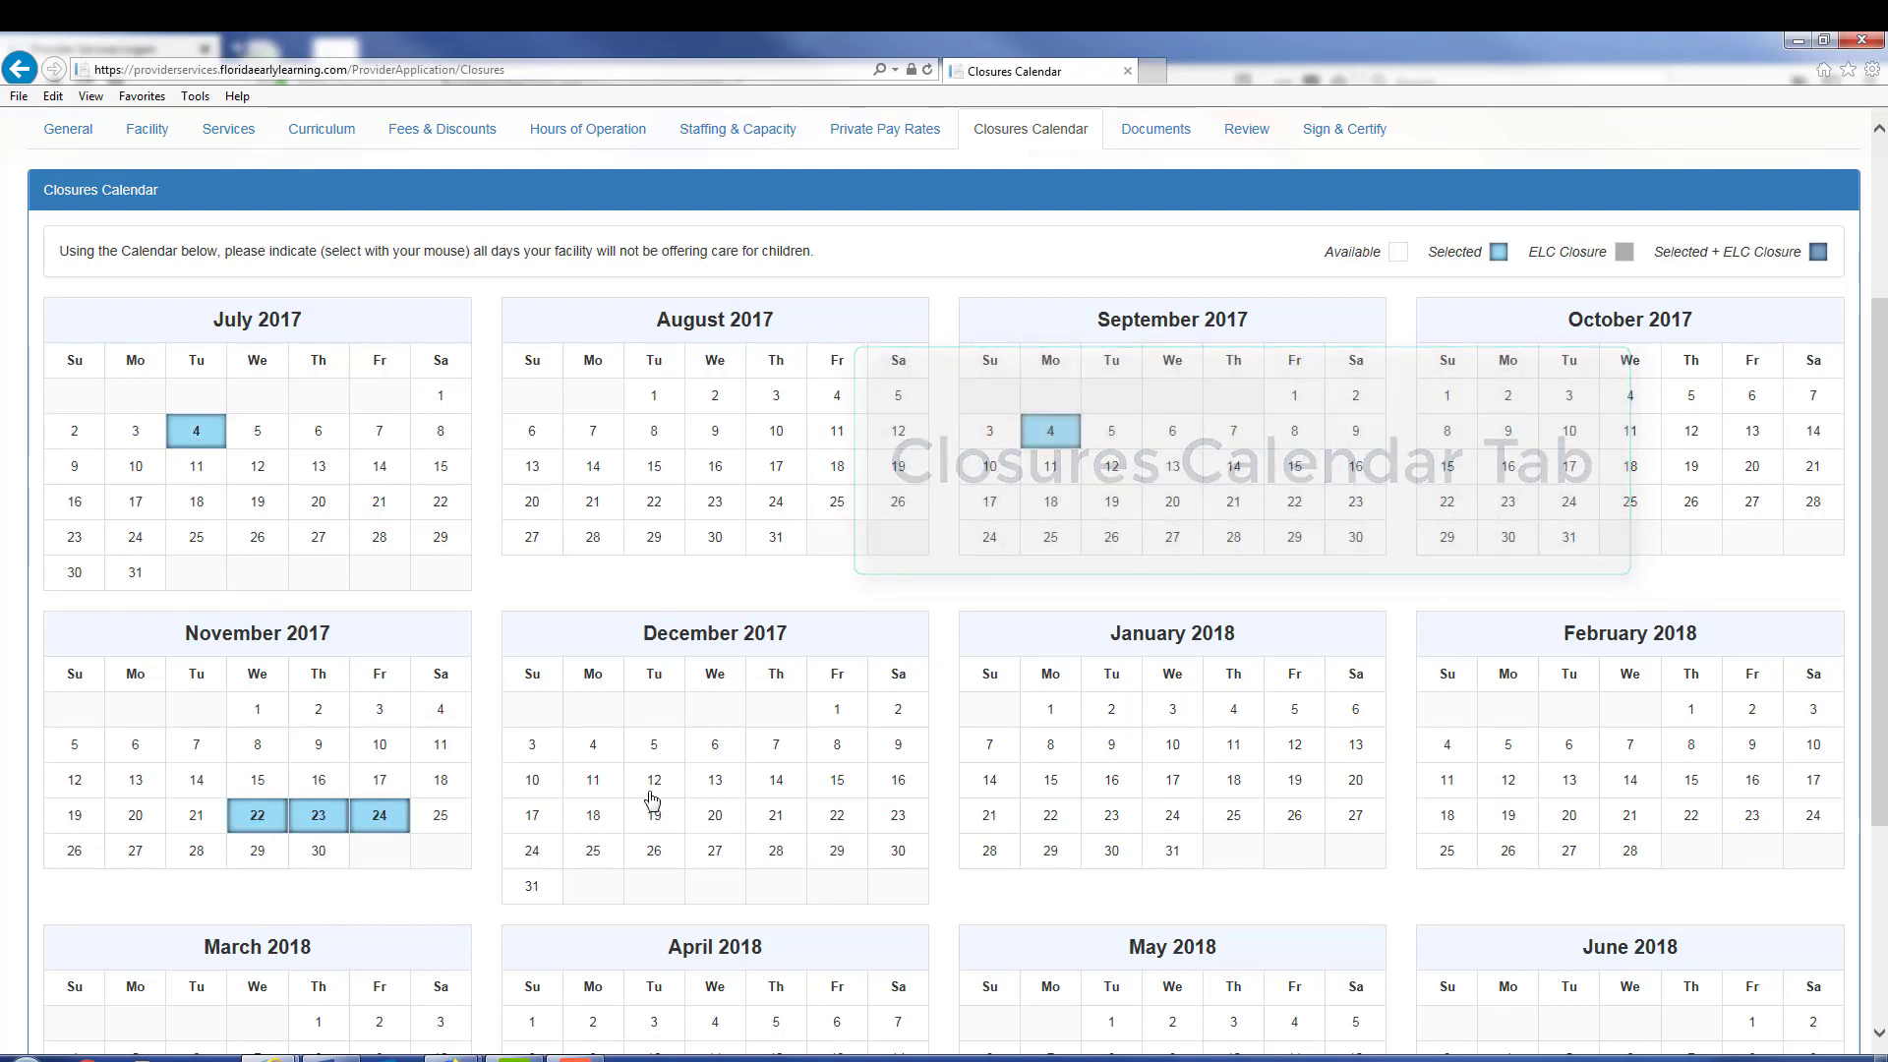
click(854, 816)
click(592, 853)
drag(657, 857, 829, 862)
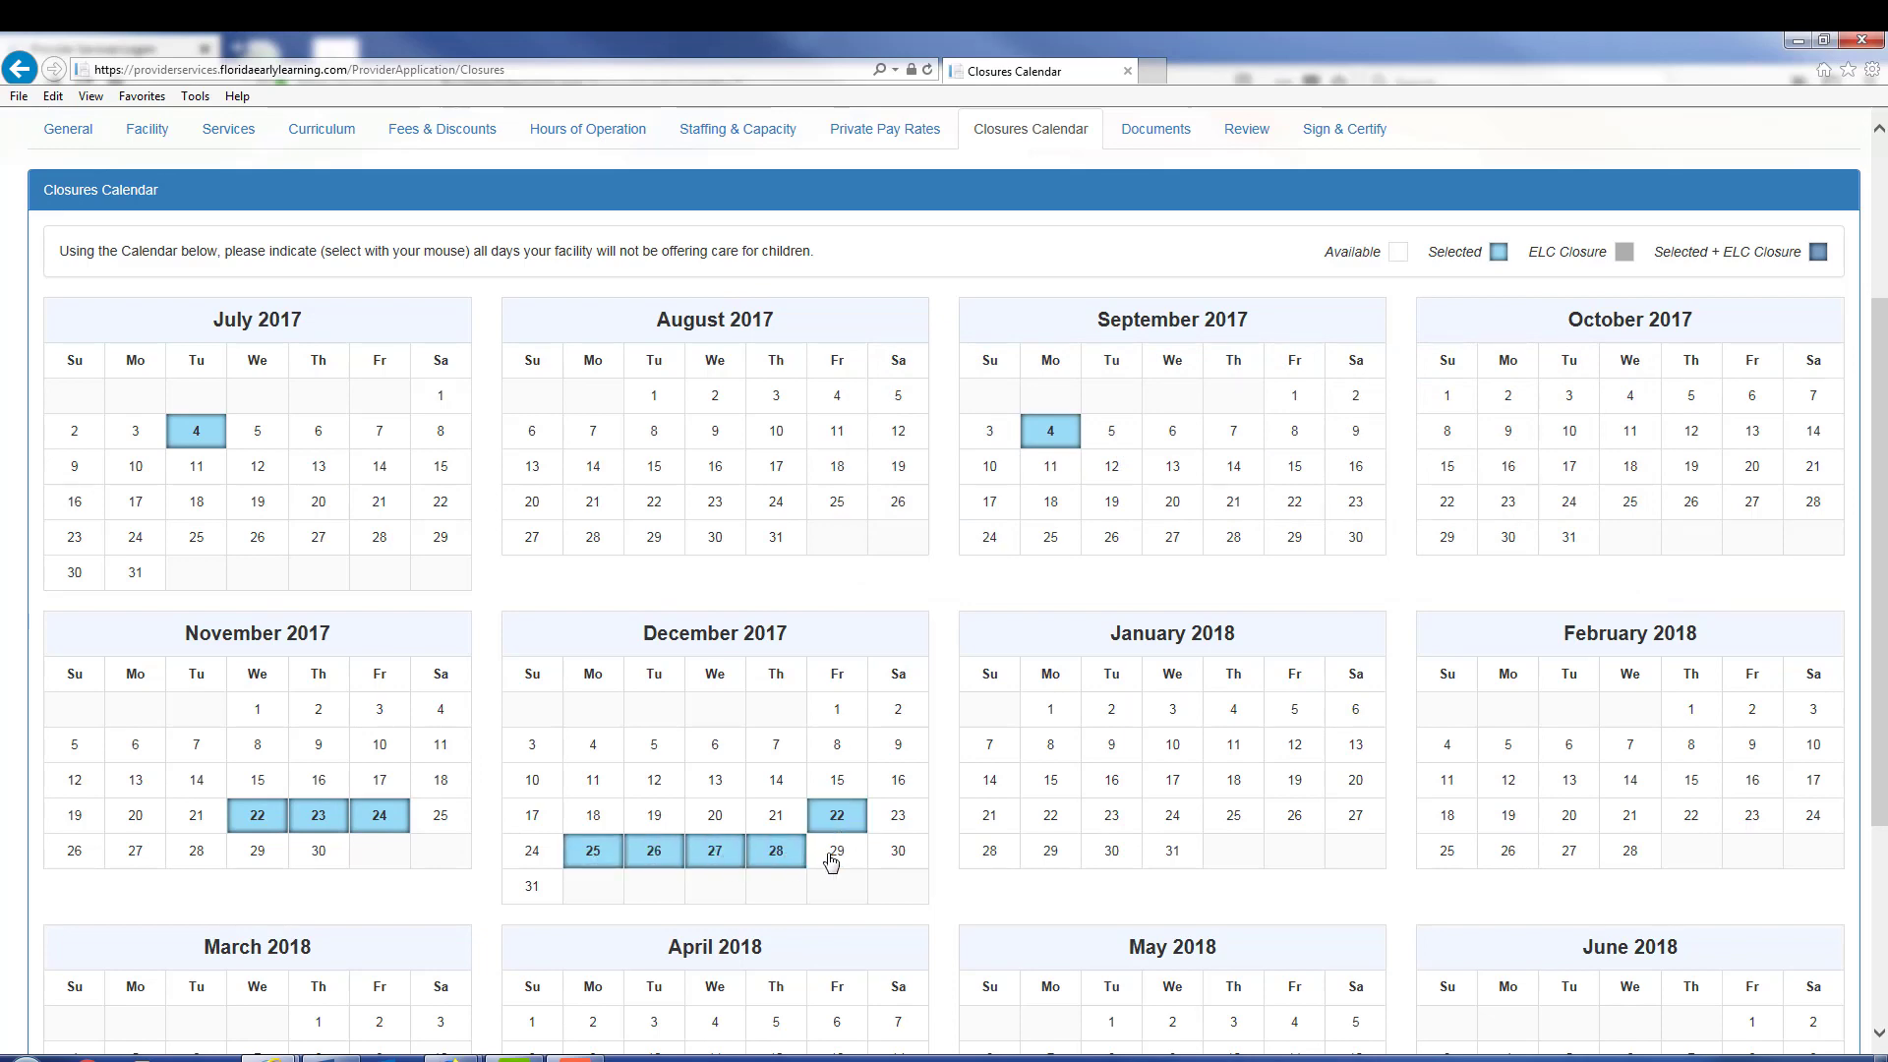
click(831, 856)
Step: Mark the 2018 closures: January 1 and 15, February 19, March 30 and May 28
click(1050, 708)
click(1507, 818)
click(1050, 779)
scroll(1222, 836, down, 3)
click(387, 866)
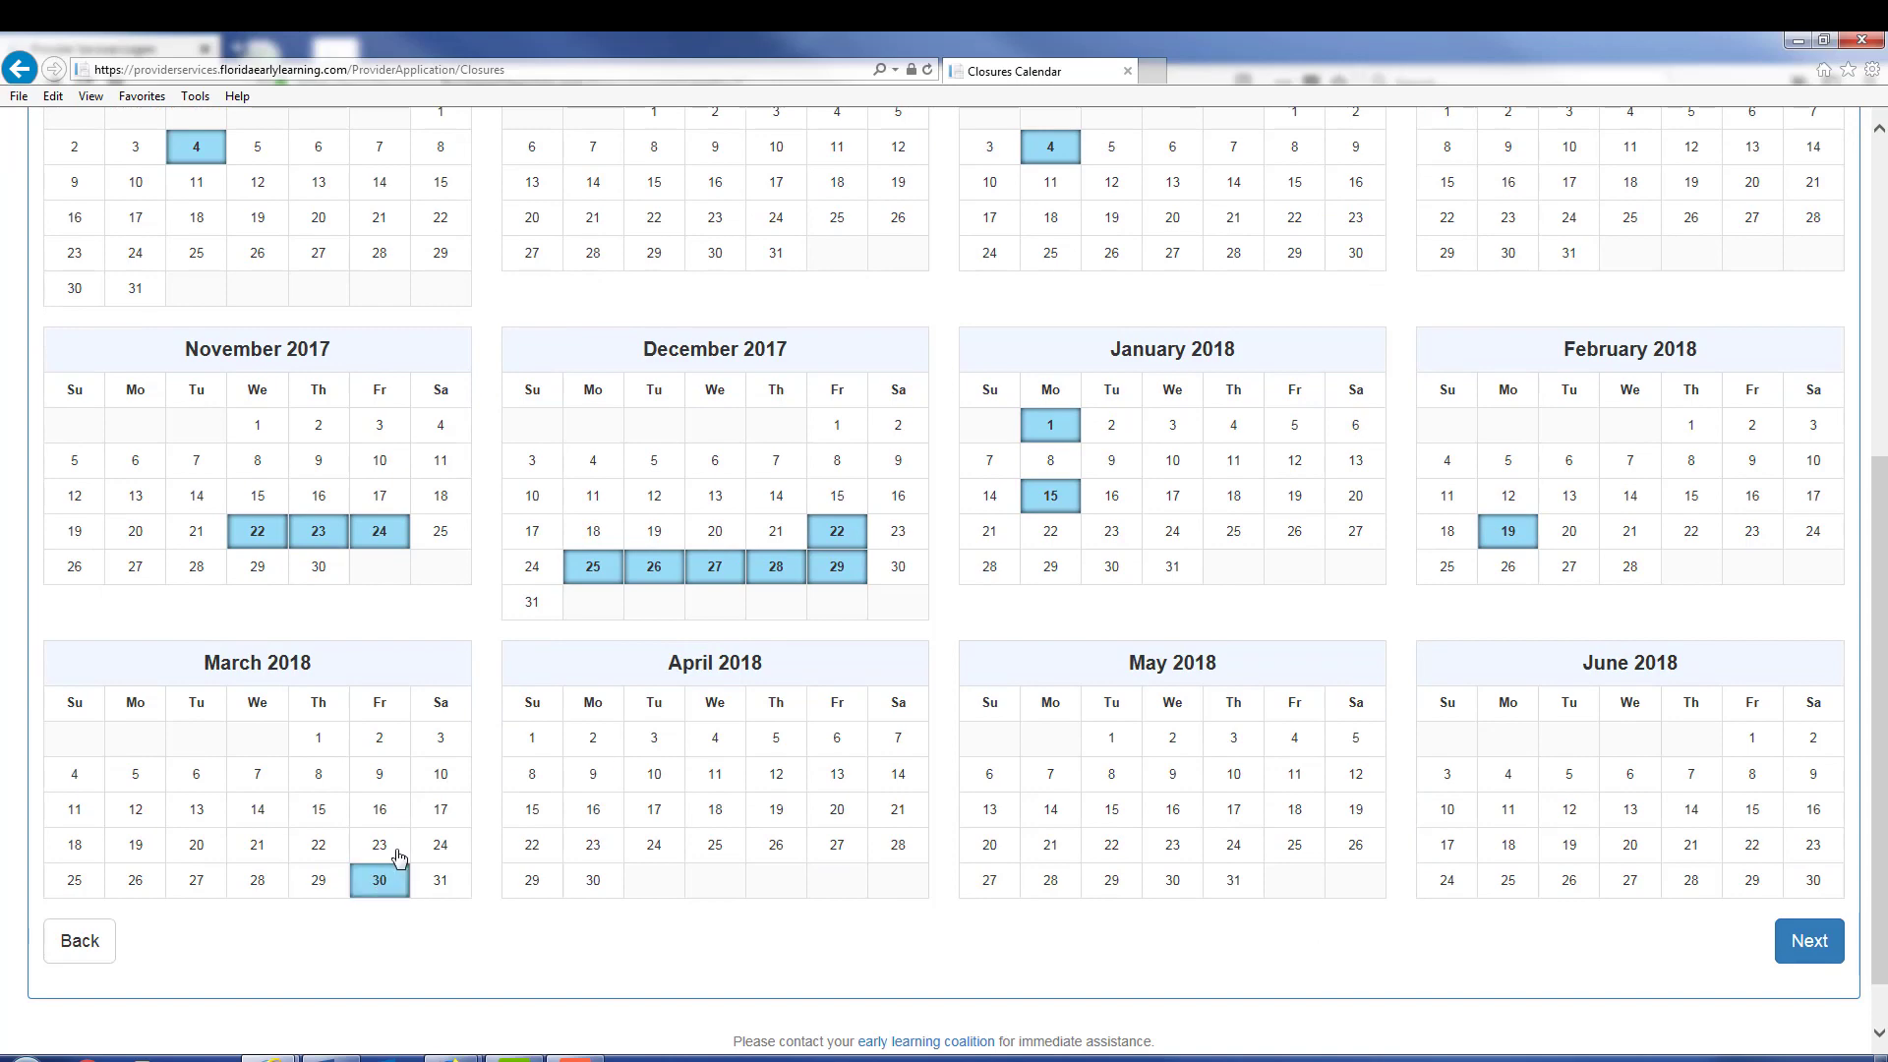
click(1050, 878)
scroll(961, 669, up, 3)
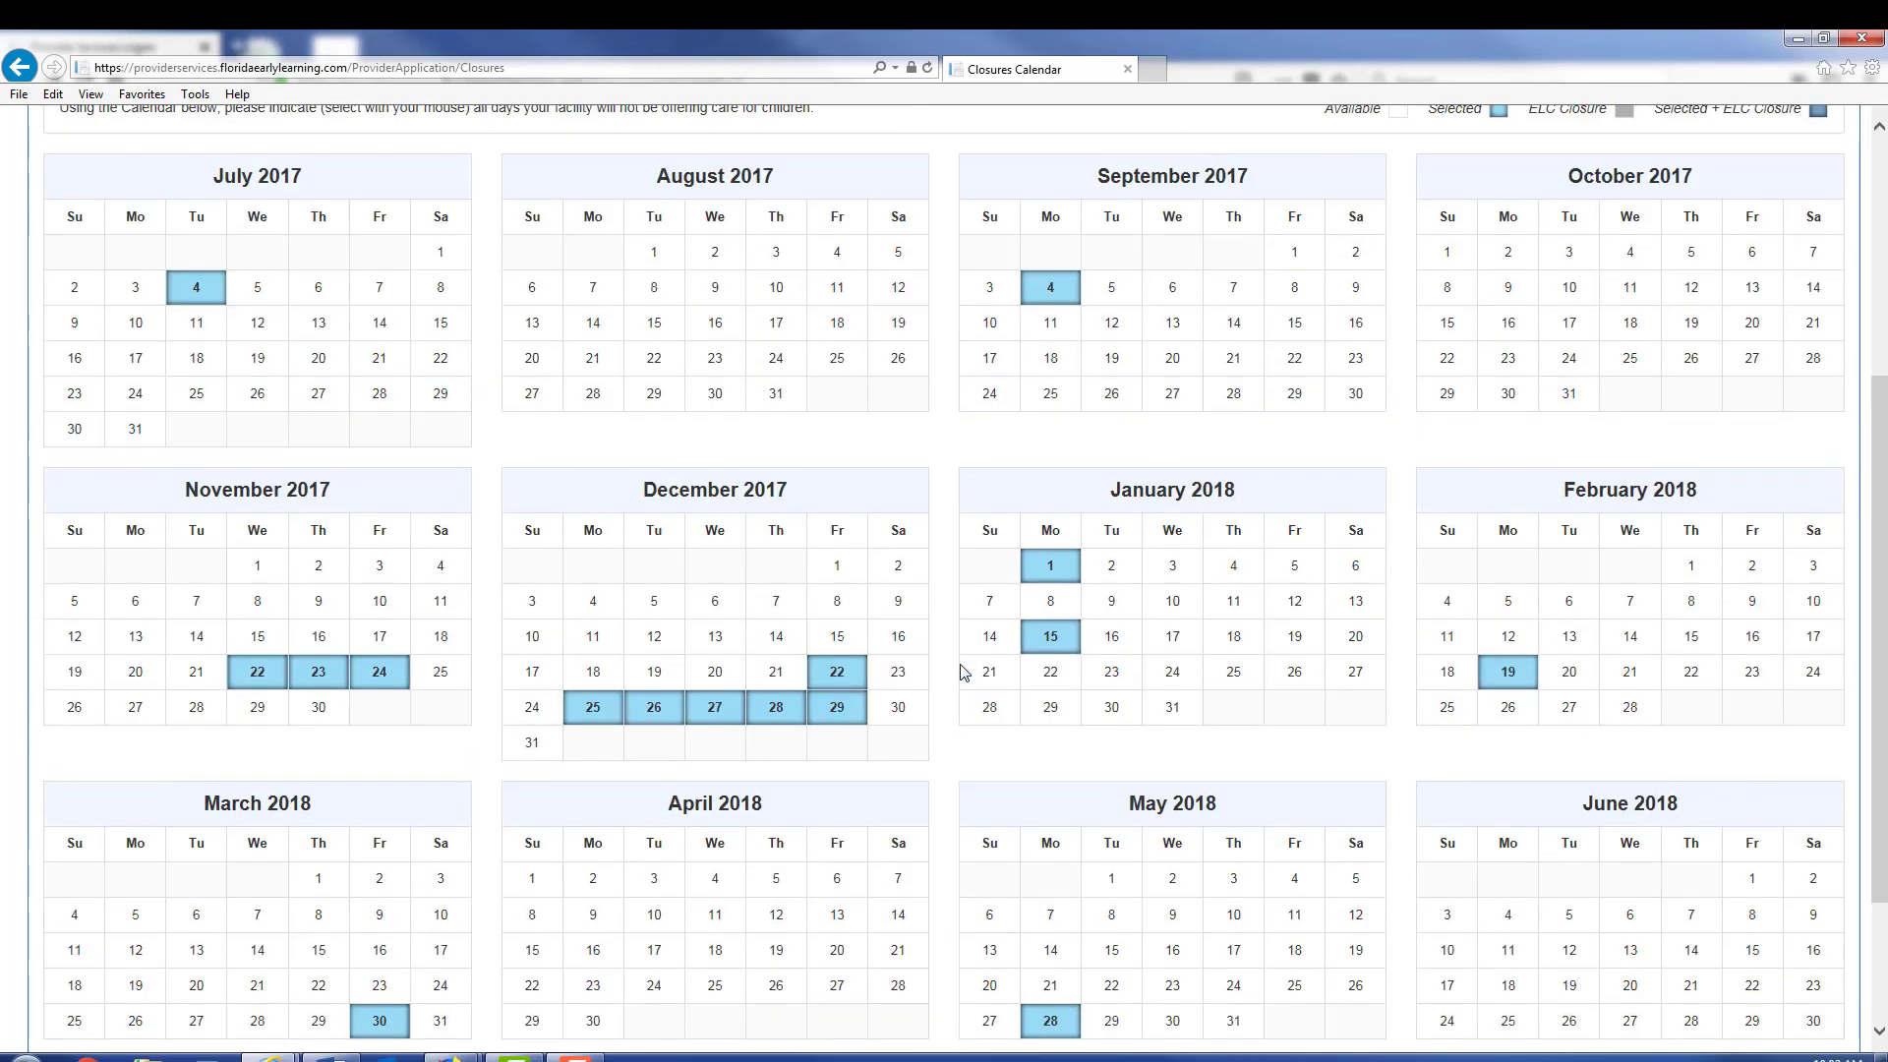
scroll(1622, 777, down, 3)
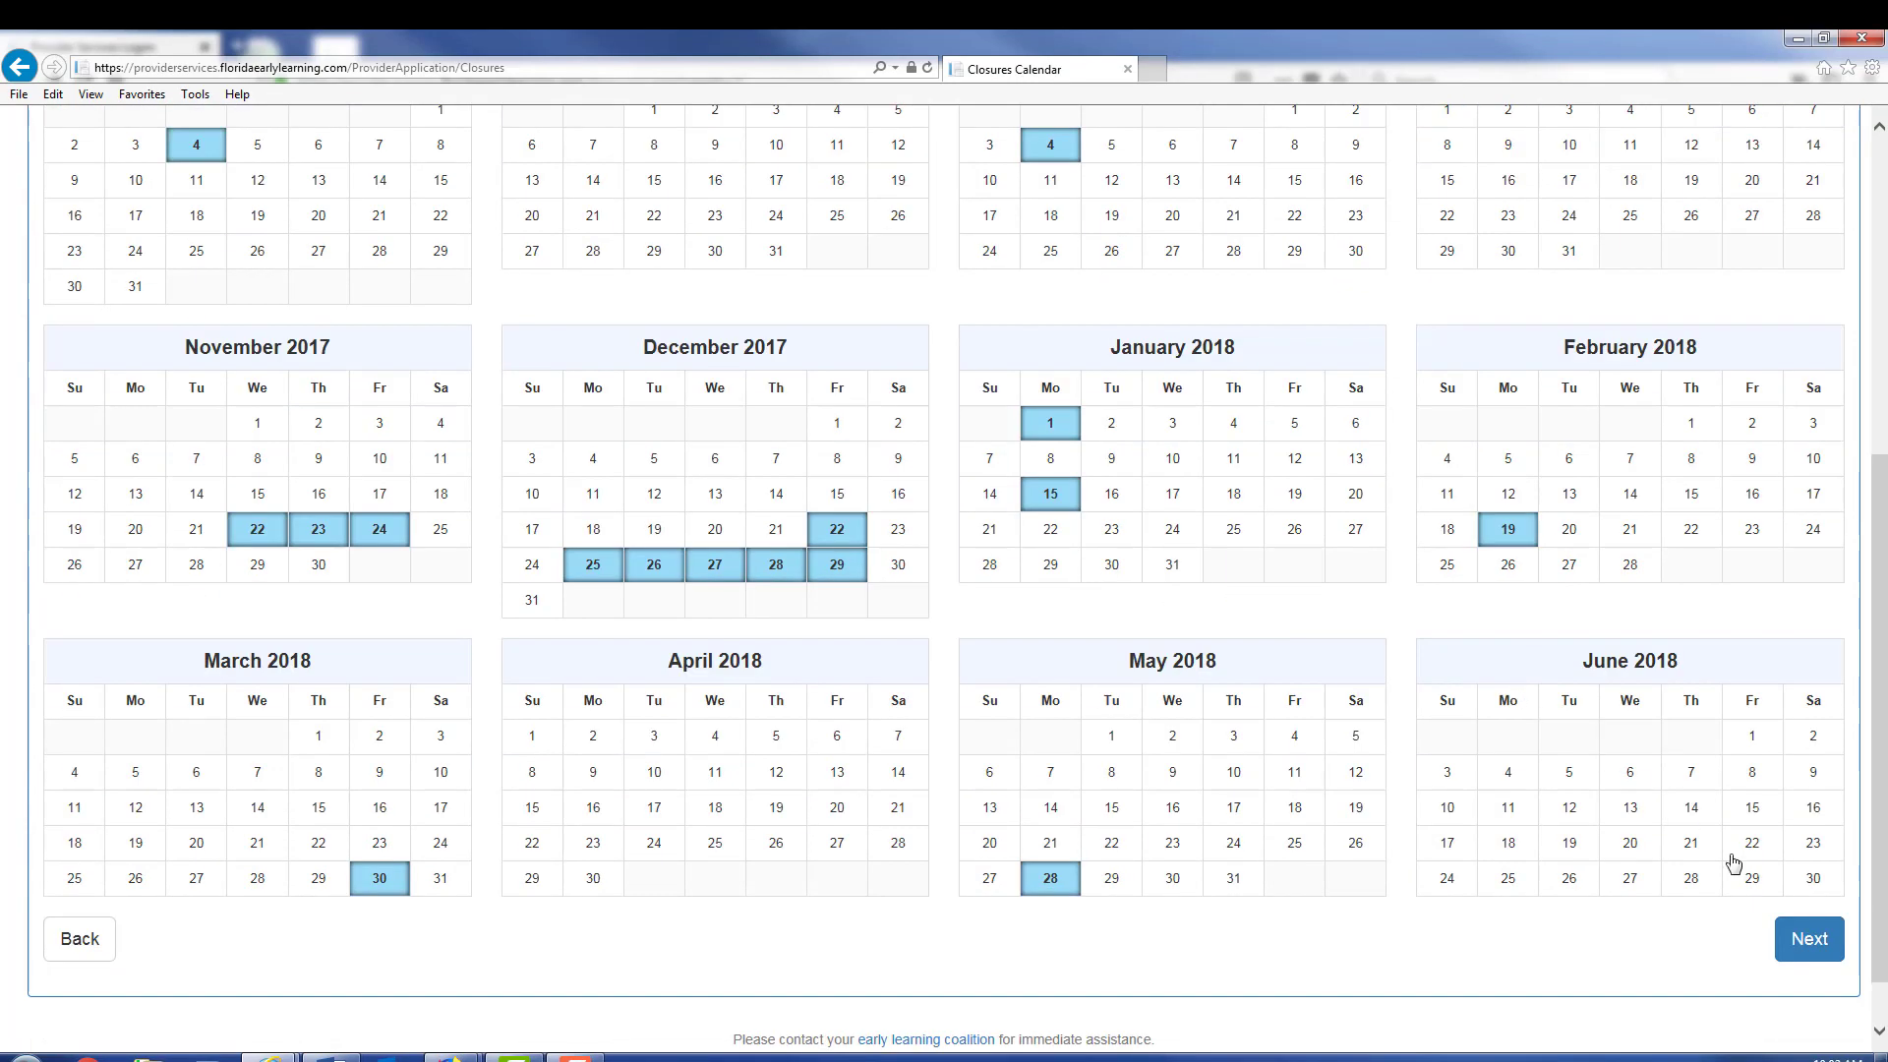
Step: Save the closures calendar and review the Supporting Documents upload list
click(1809, 942)
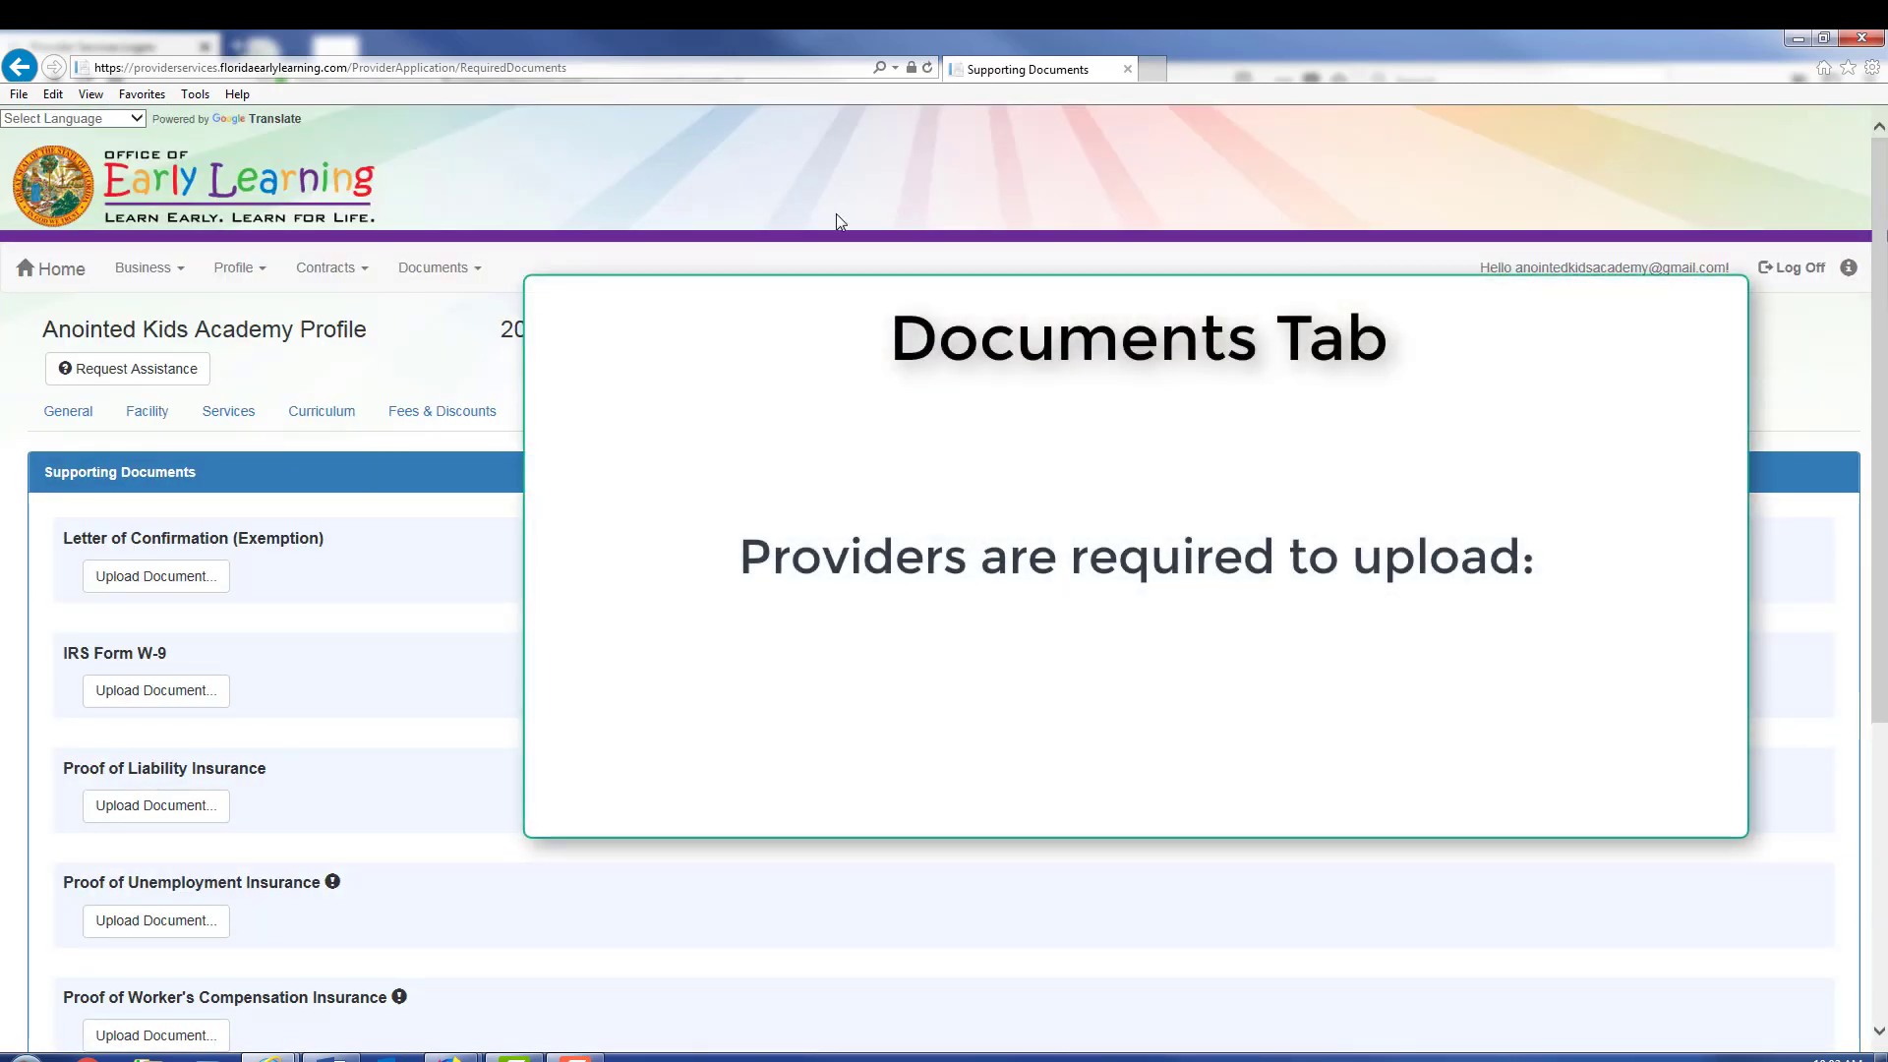
scroll(888, 174, down, 1)
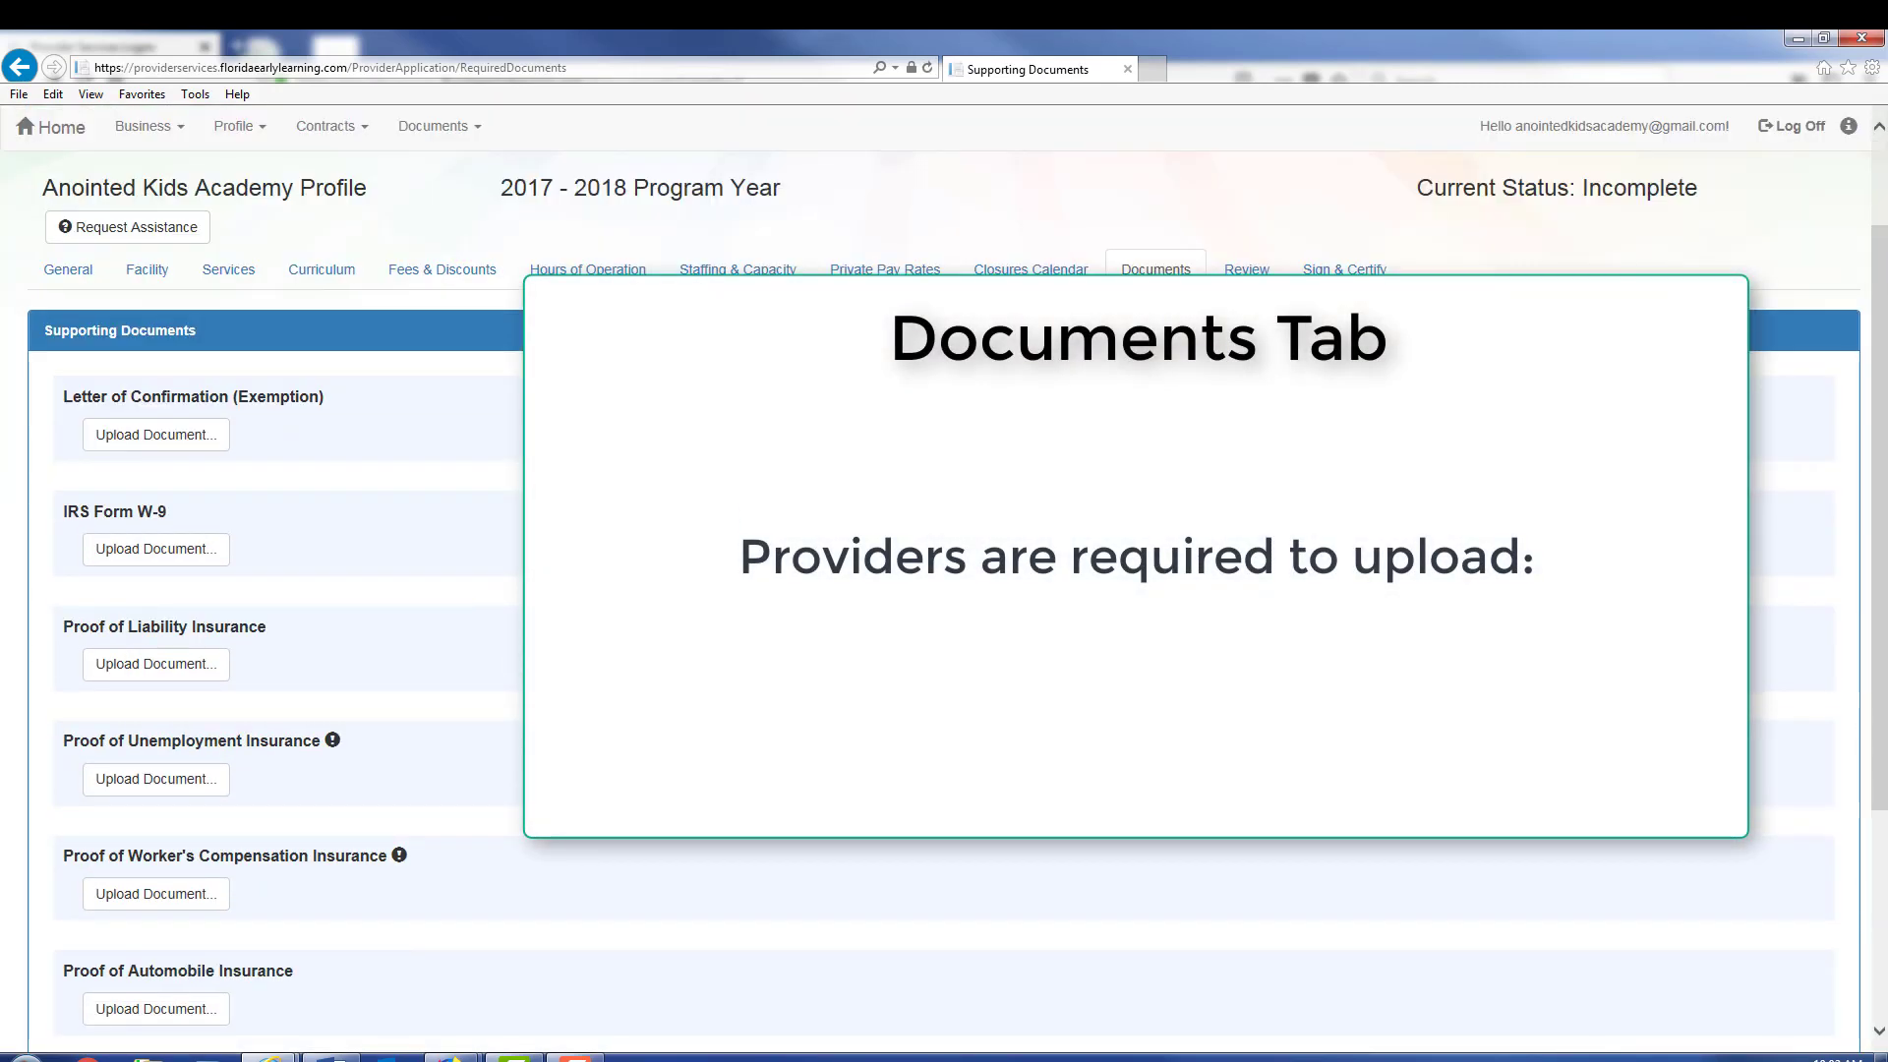
scroll(944, 590, down, 1)
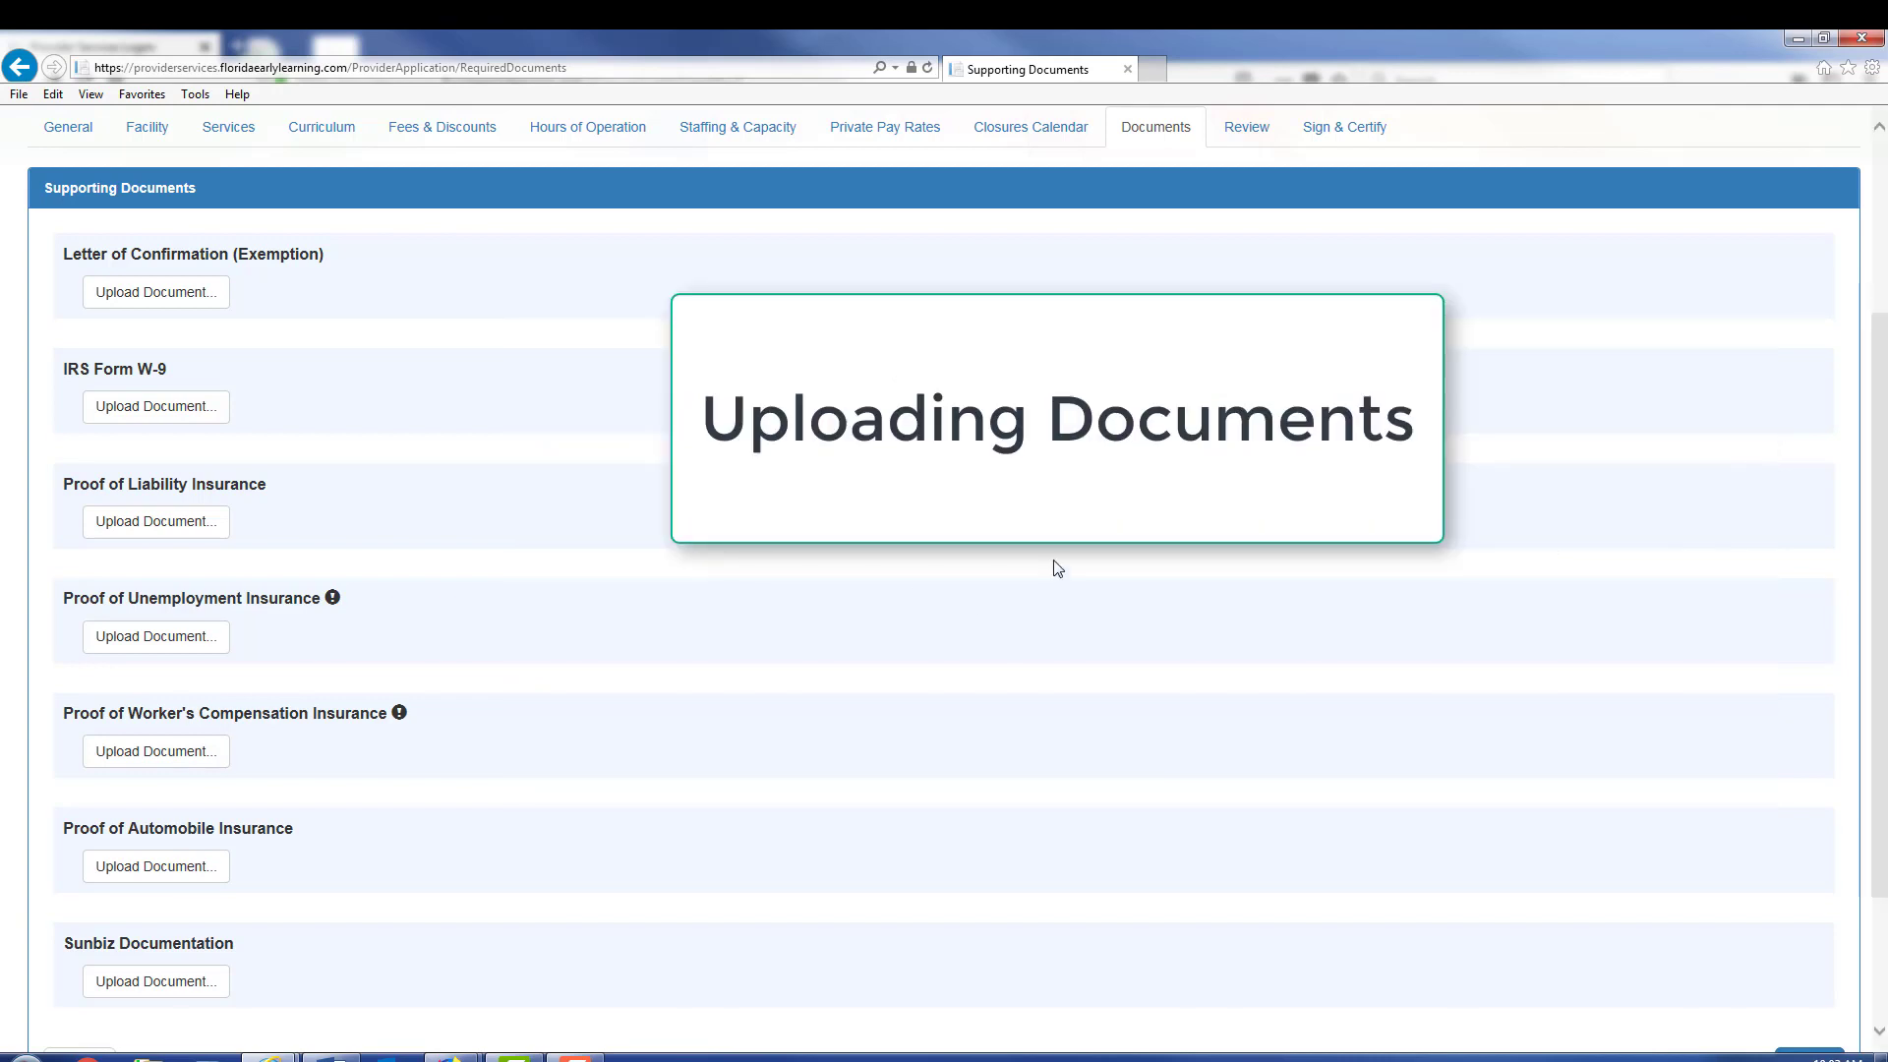
Step: Upload the Test DCF License file as the Letter of Confirmation (Exemption)
click(180, 304)
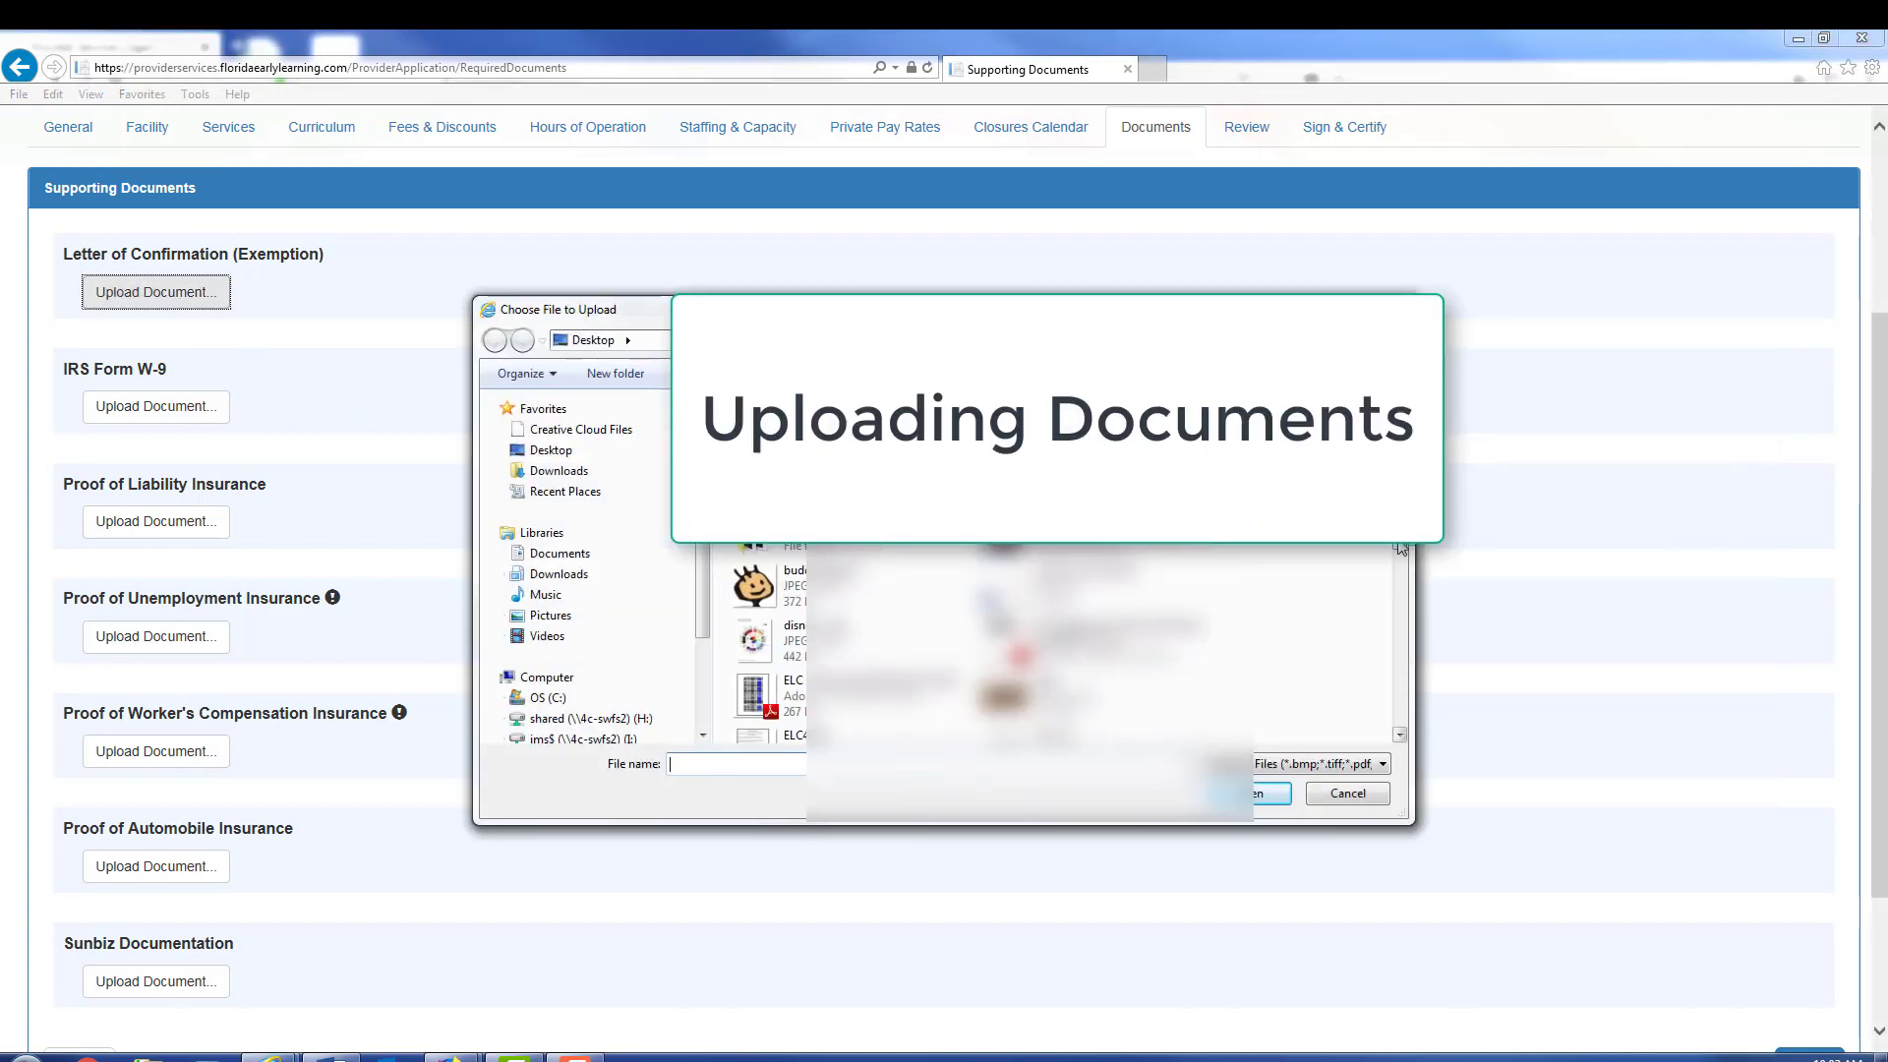
scroll(1396, 715, down, 3)
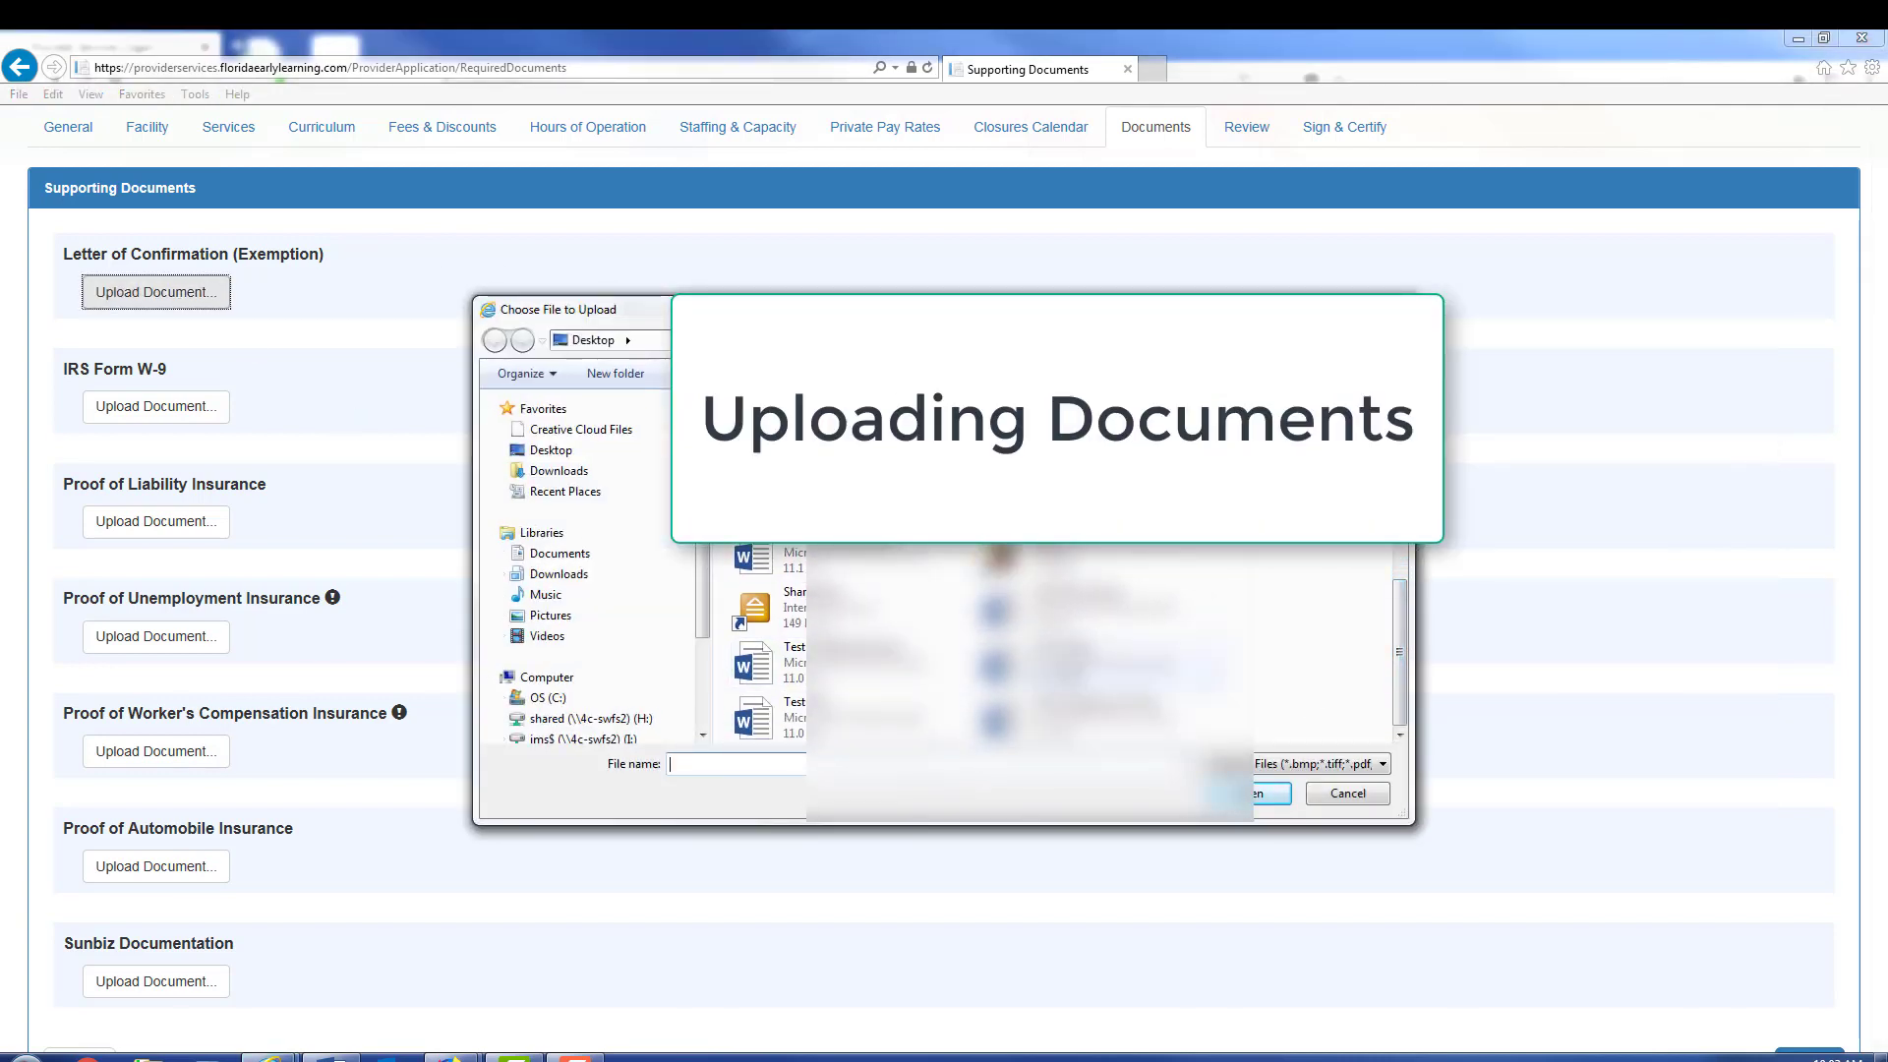
click(1071, 614)
key(Return)
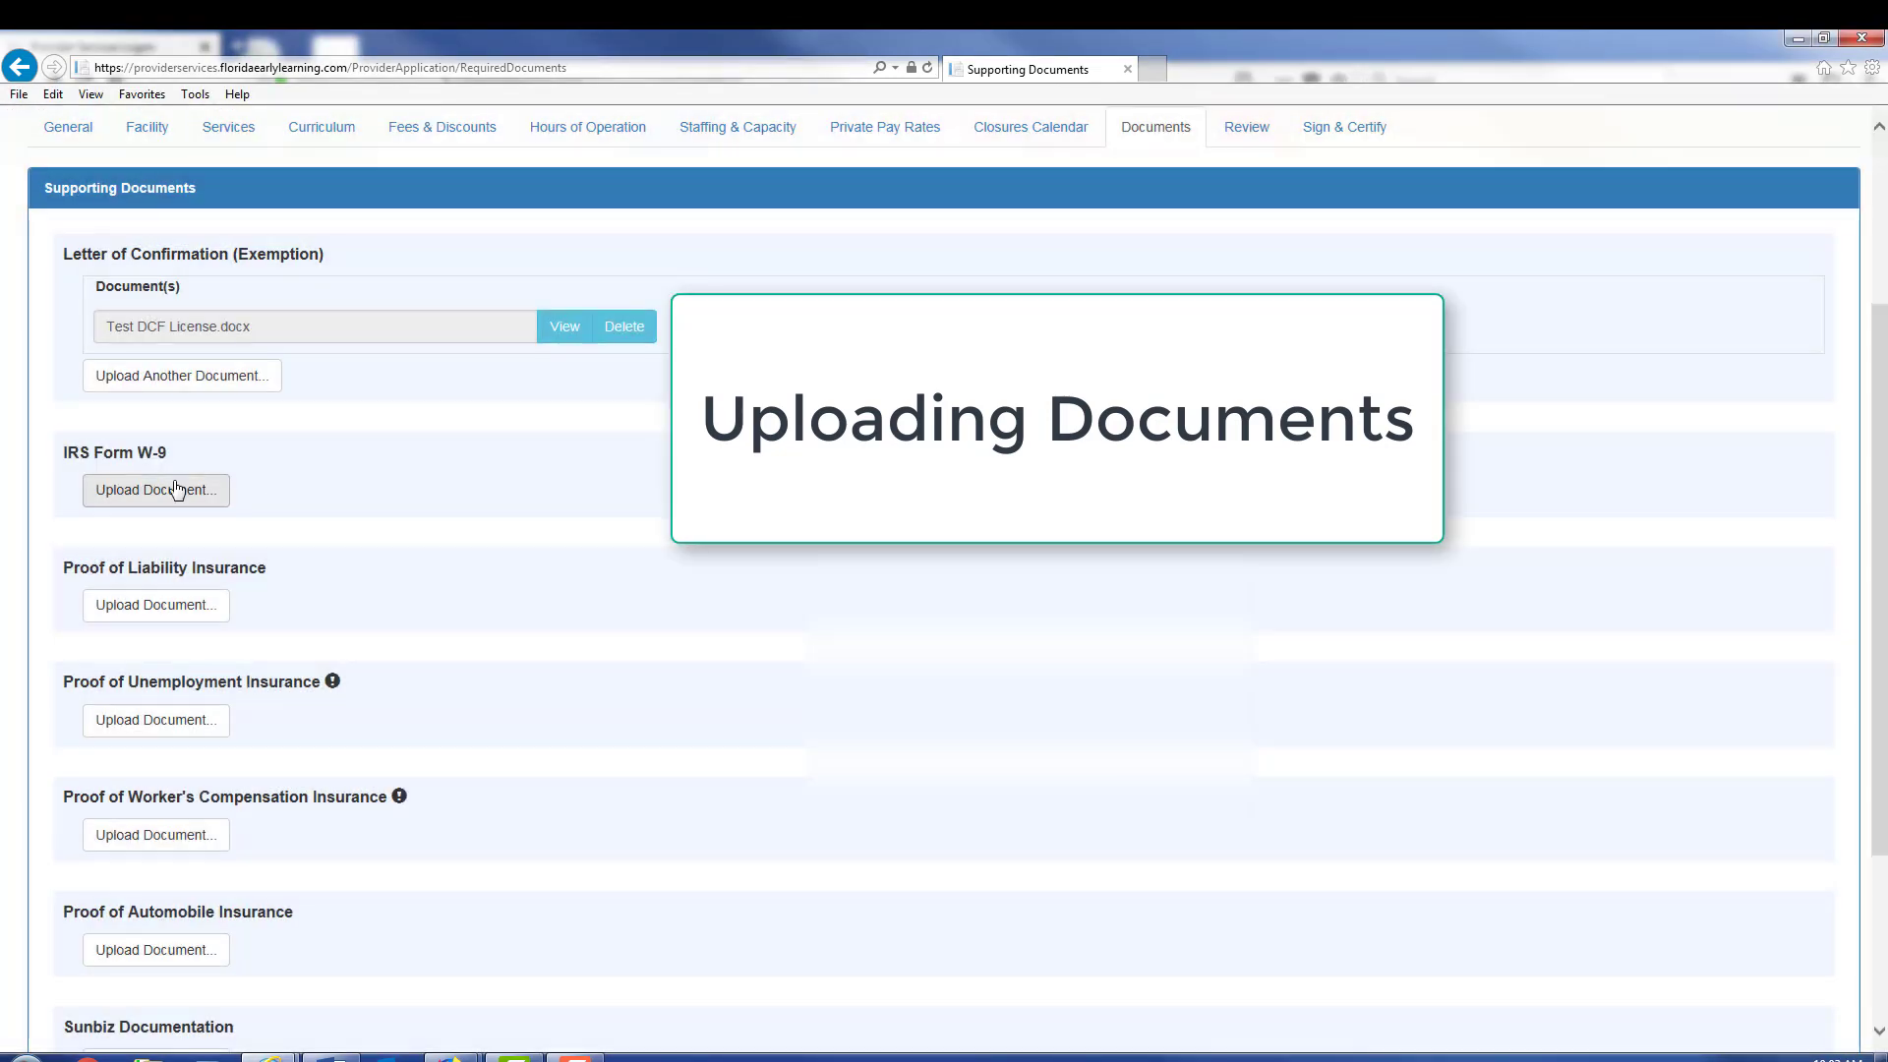
Step: Upload the W9 file to the IRS Form W-9 section
click(172, 497)
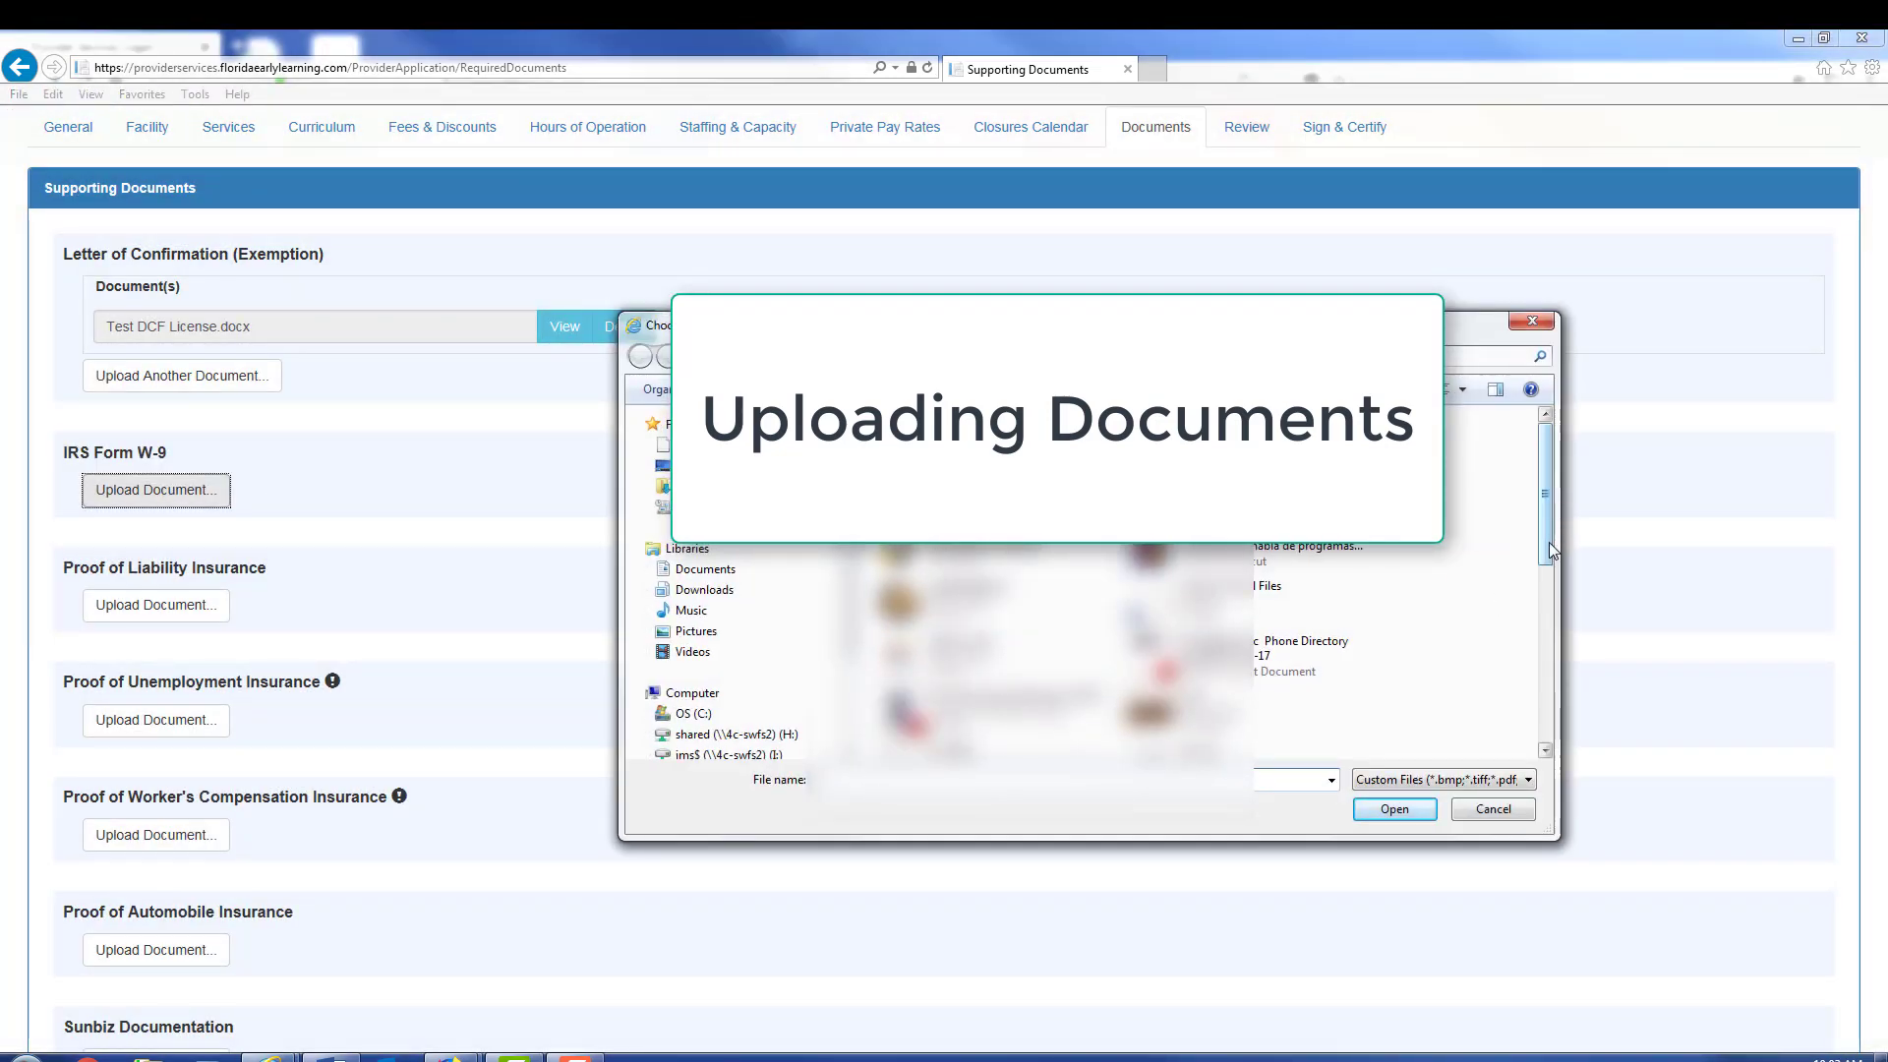
scroll(1549, 539, down, 3)
click(1012, 732)
click(1395, 808)
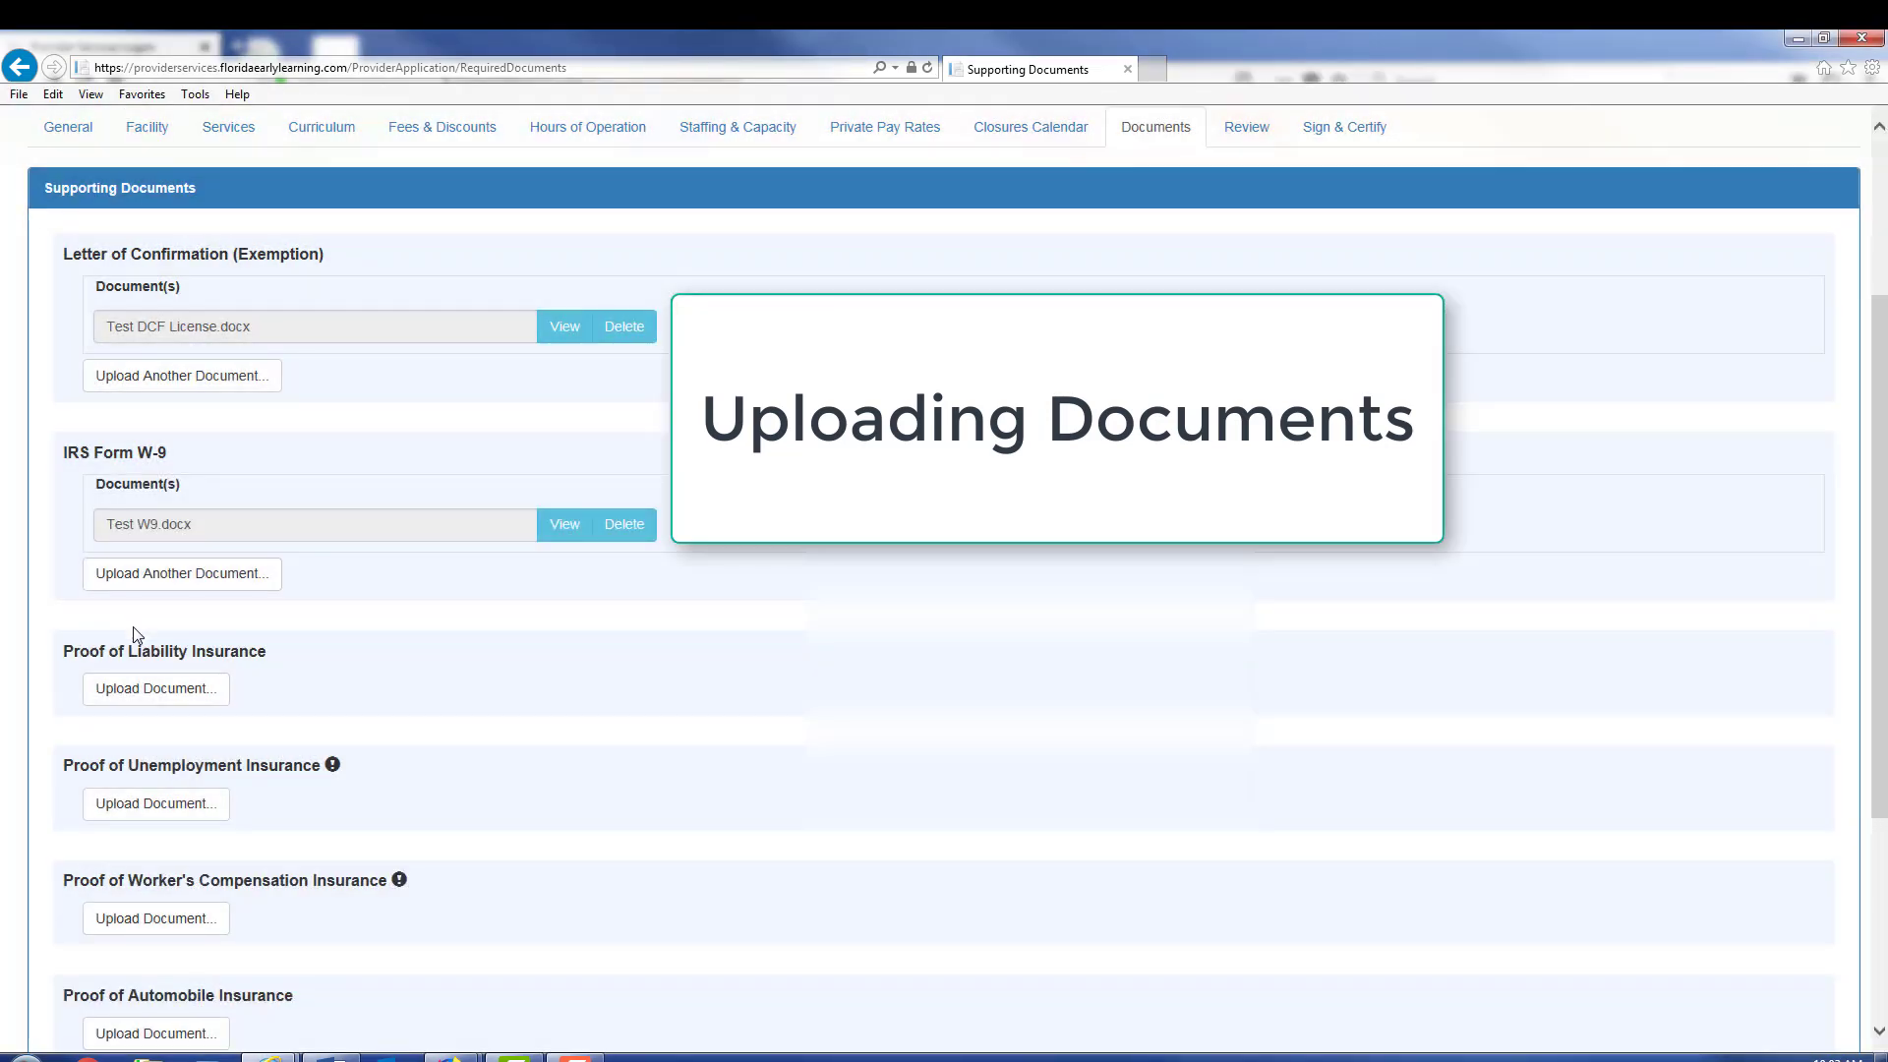
Step: Upload the Liability Insurance file as proof of liability insurance
click(155, 688)
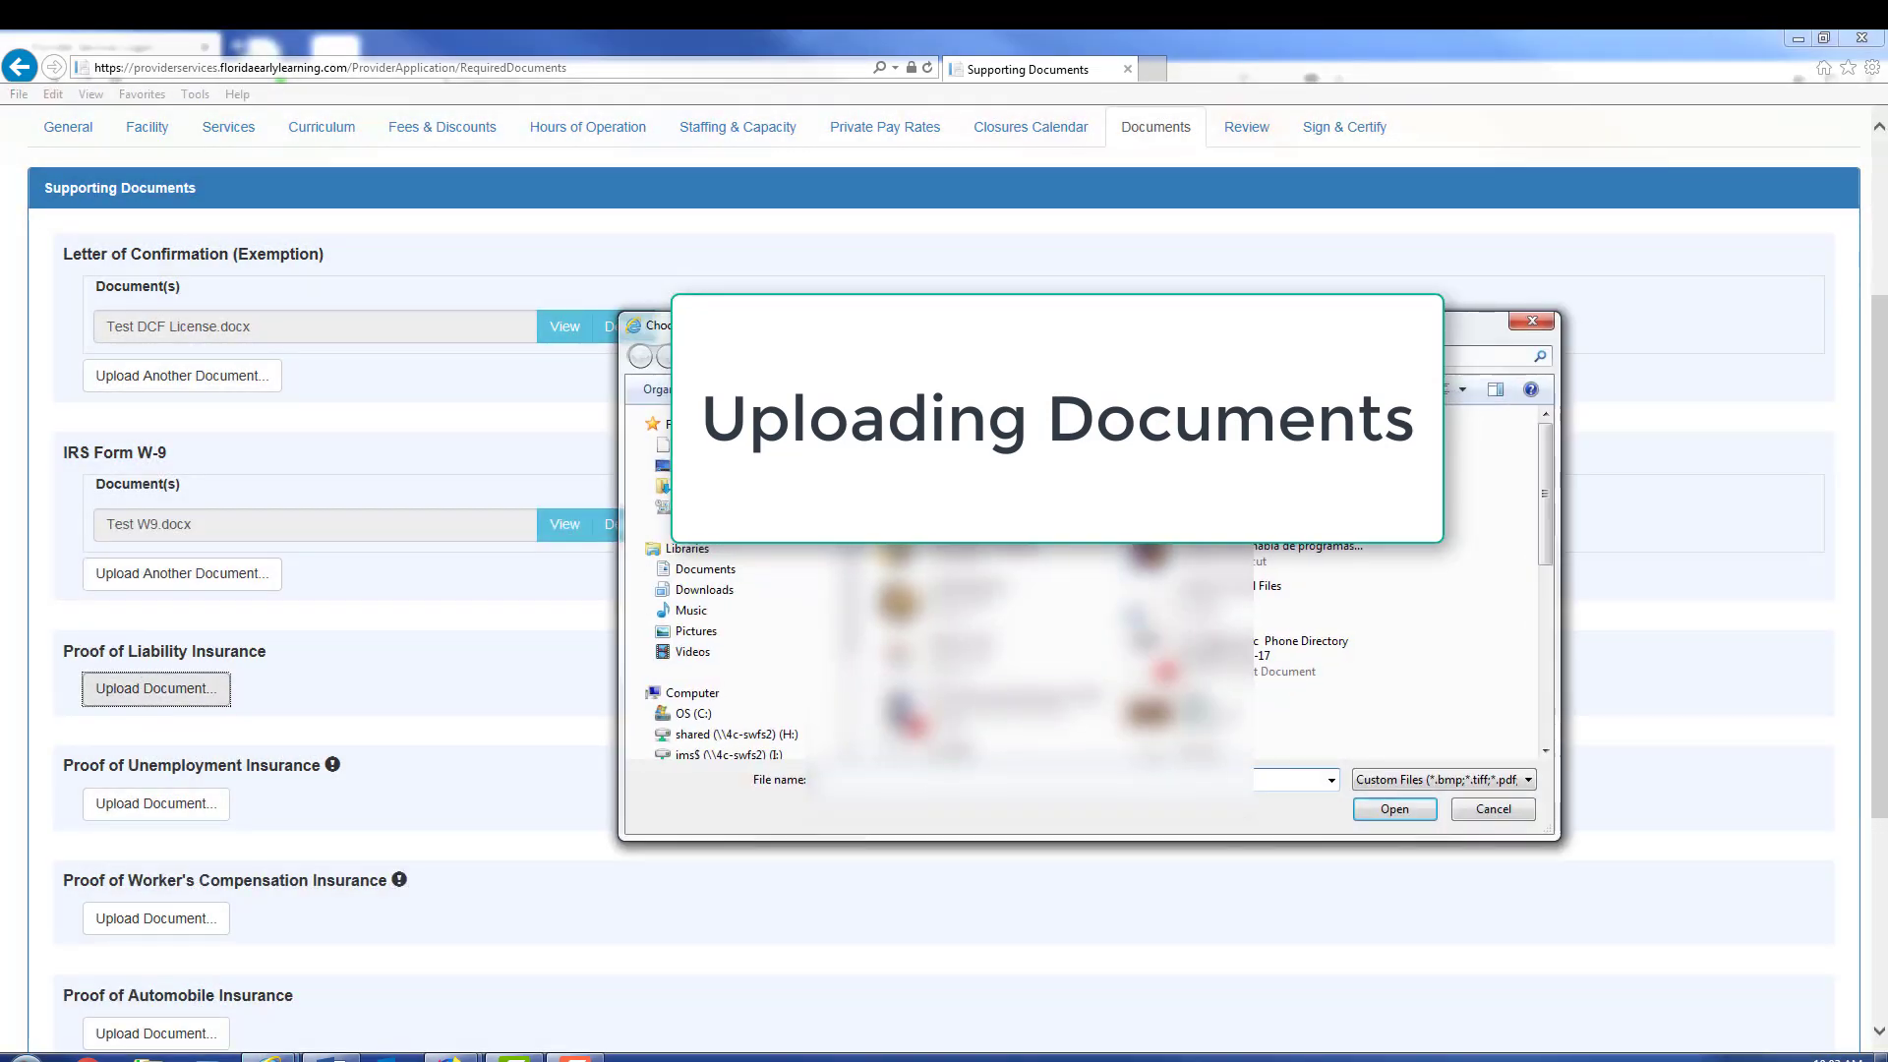
scroll(1546, 572, down, 3)
click(1013, 678)
click(1394, 808)
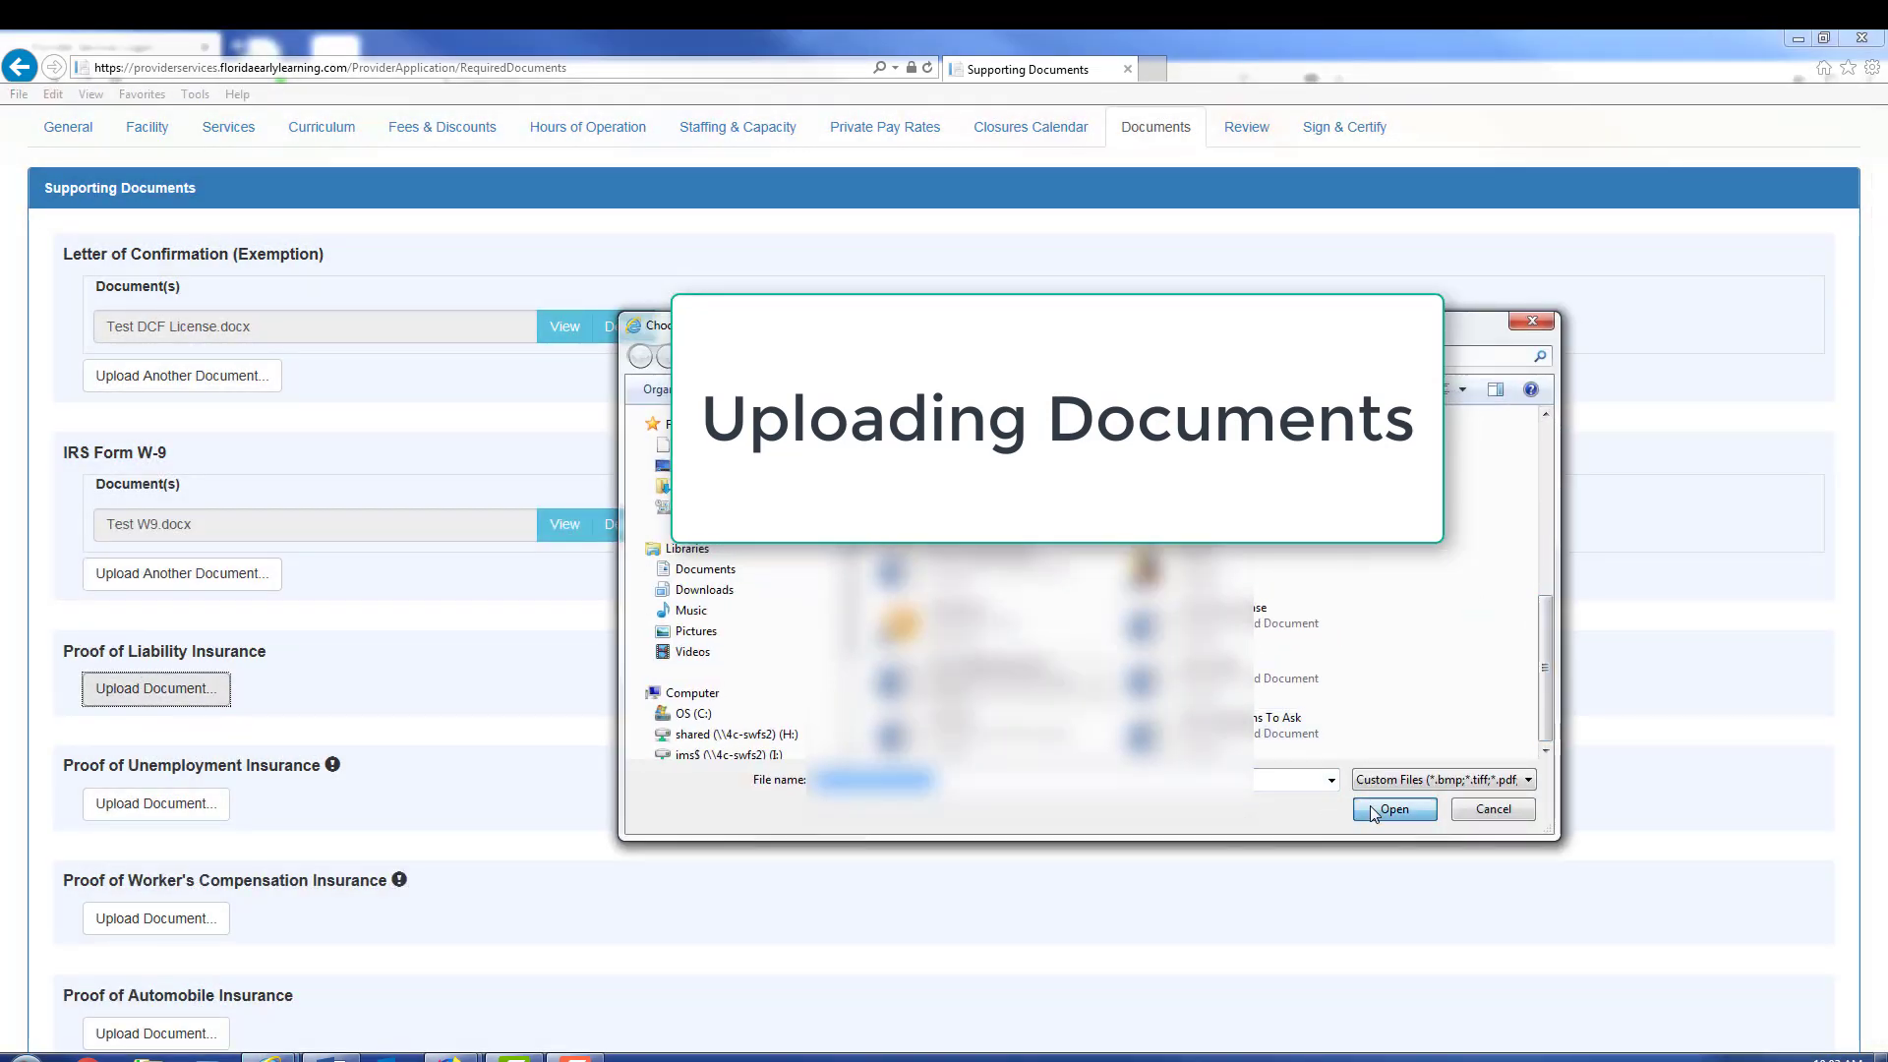
Step: Upload the Sunbiz file to the Sunbiz documentation section
scroll(356, 621, down, 5)
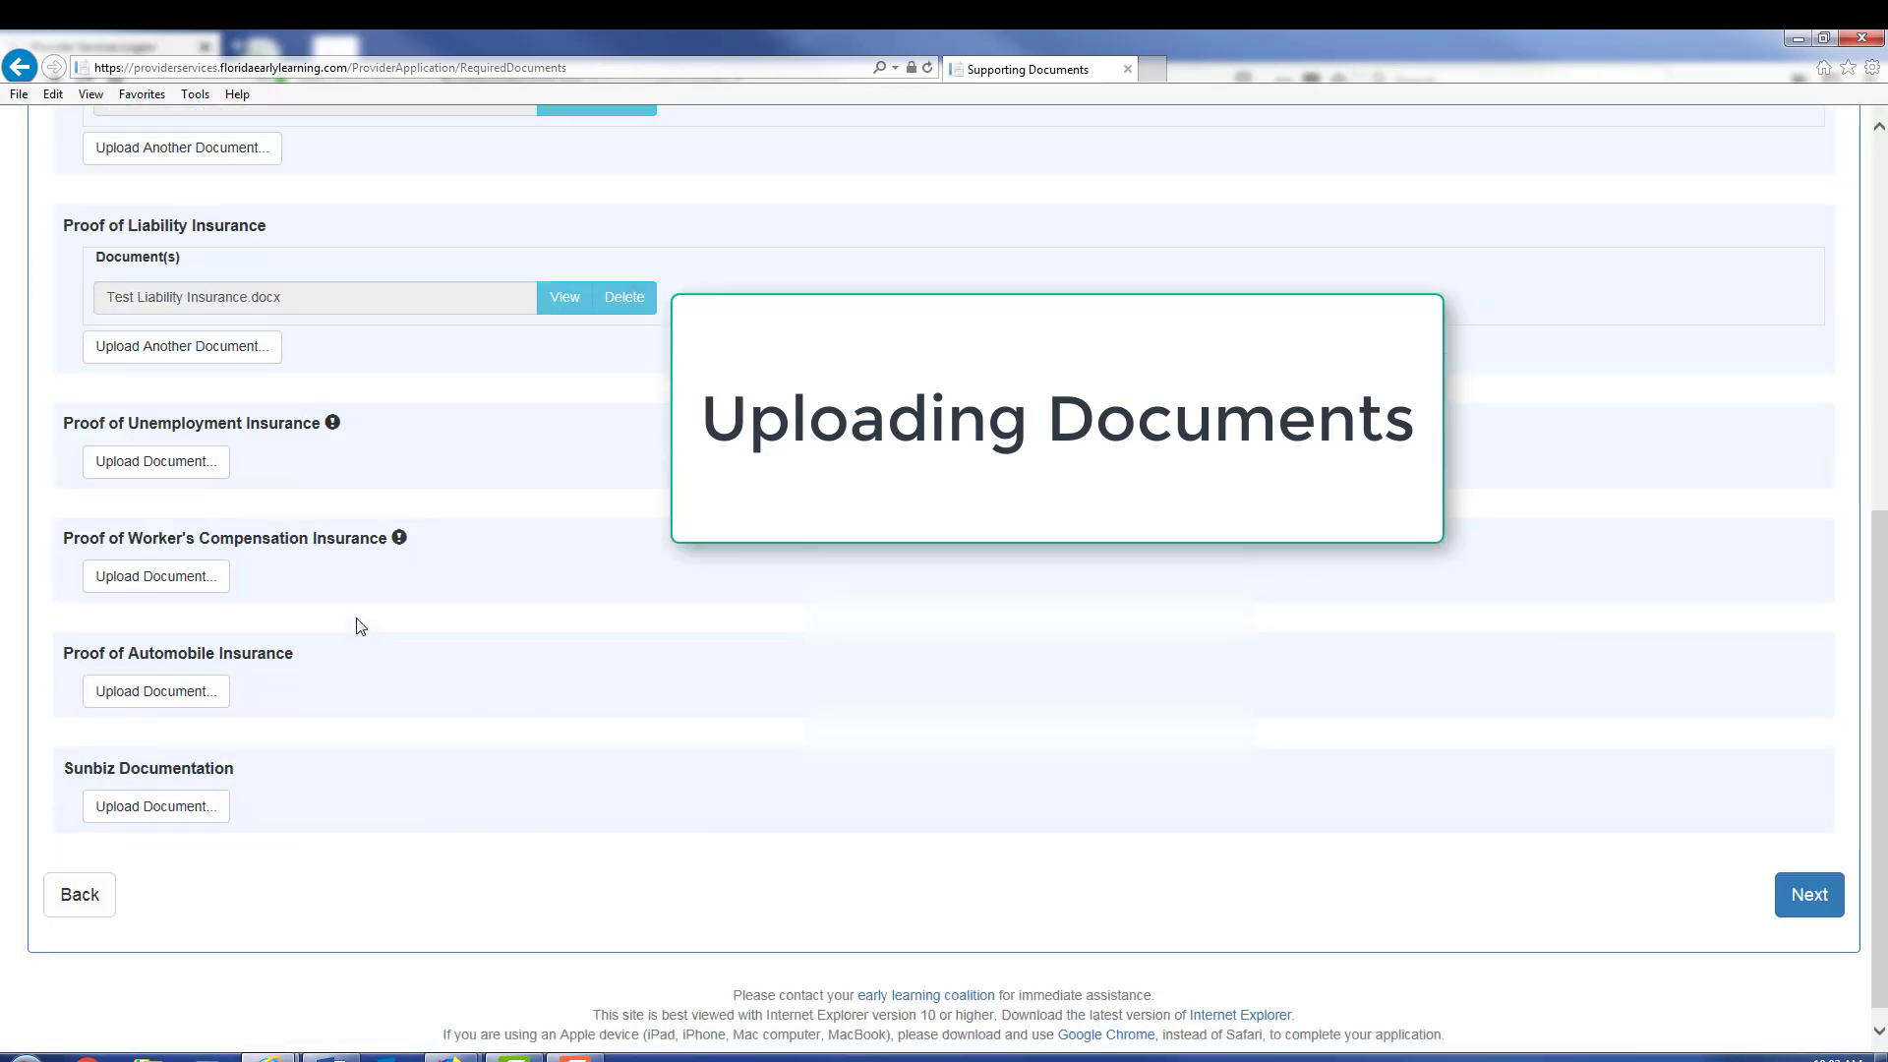
click(177, 804)
scroll(1180, 649, down, 5)
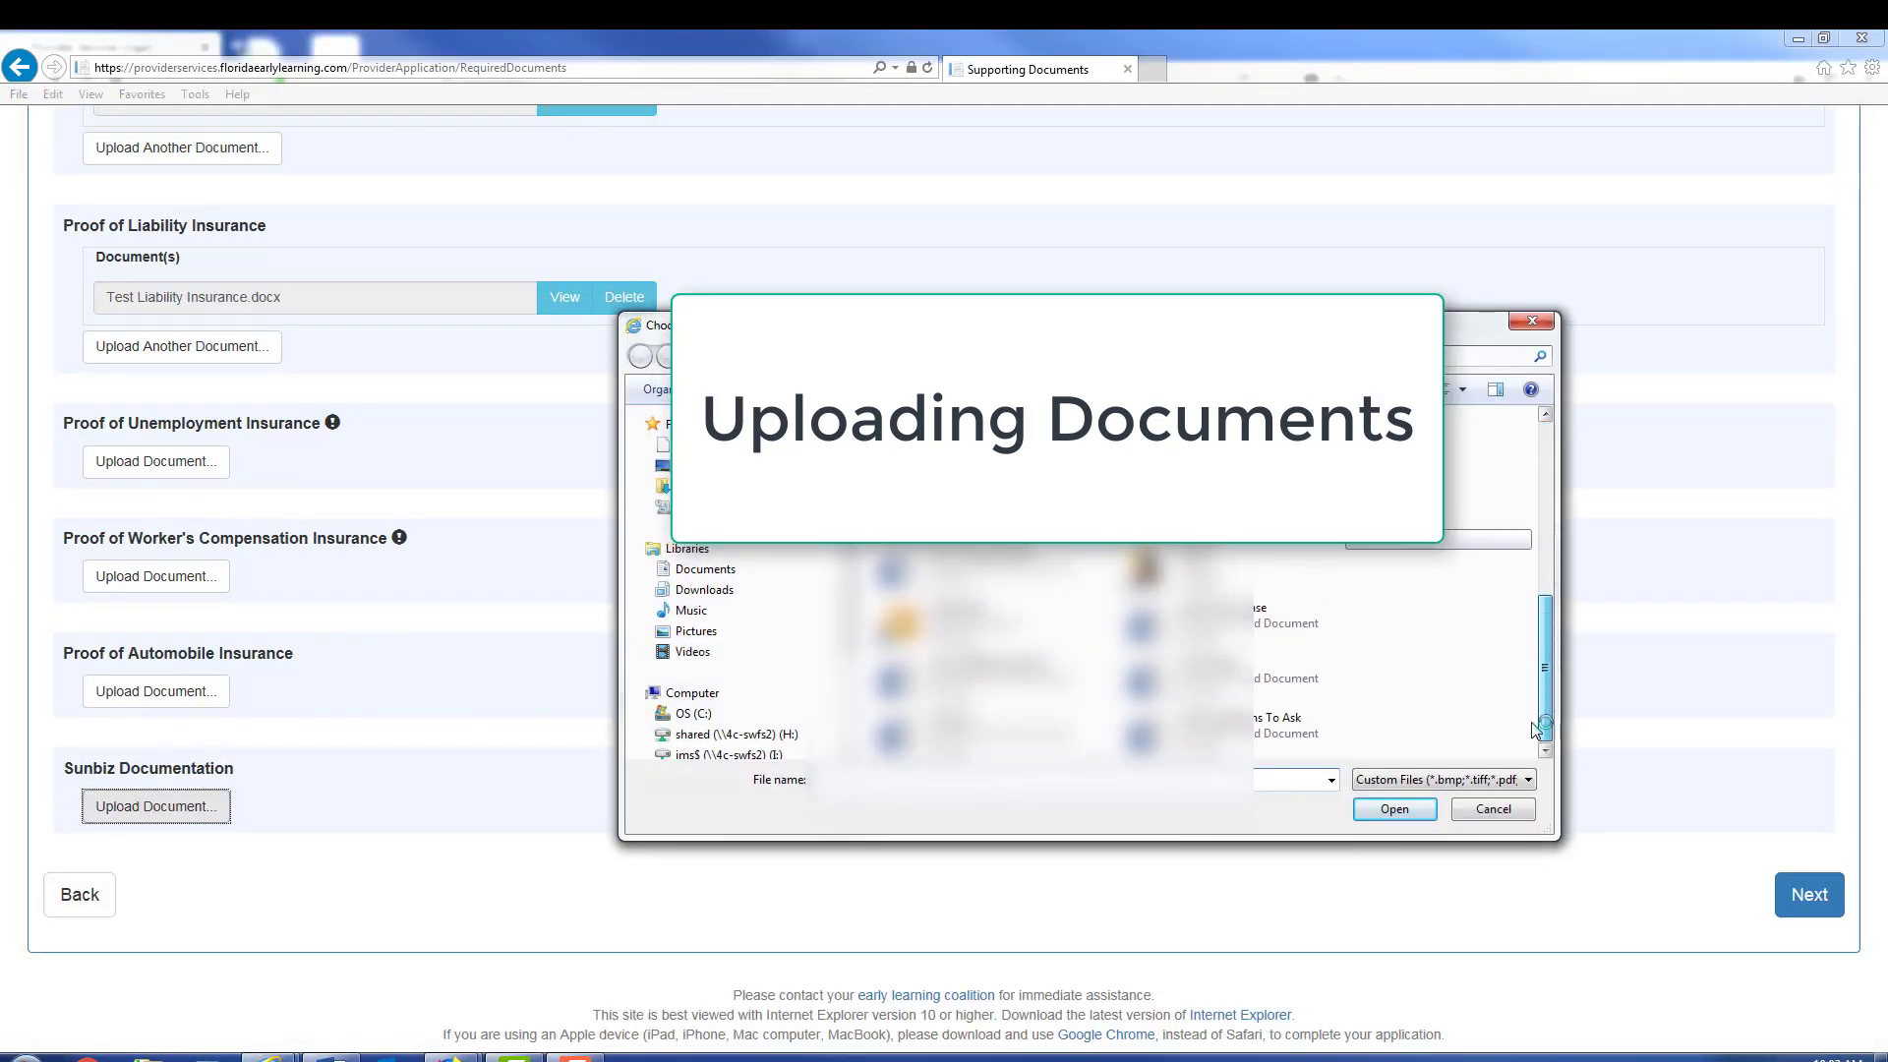
click(1270, 688)
double_click(1270, 688)
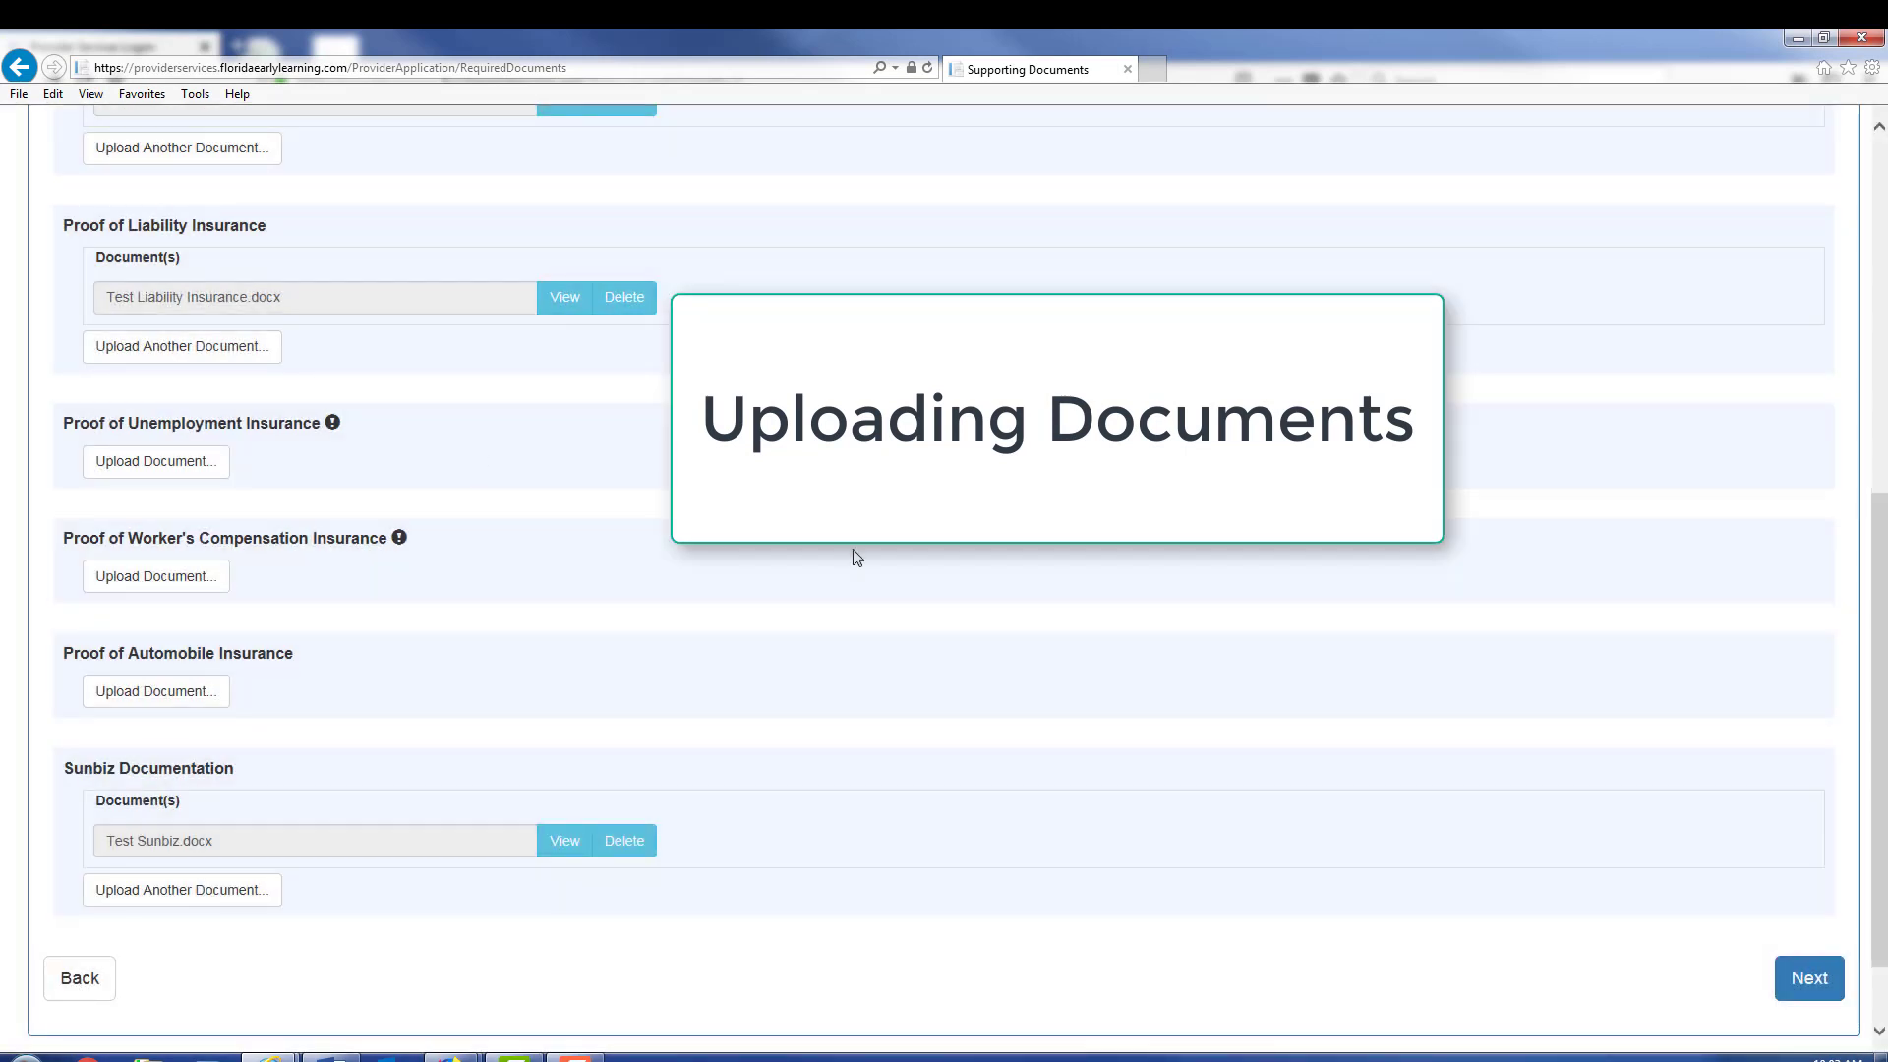
scroll(854, 554, up, 3)
scroll(853, 555, down, 4)
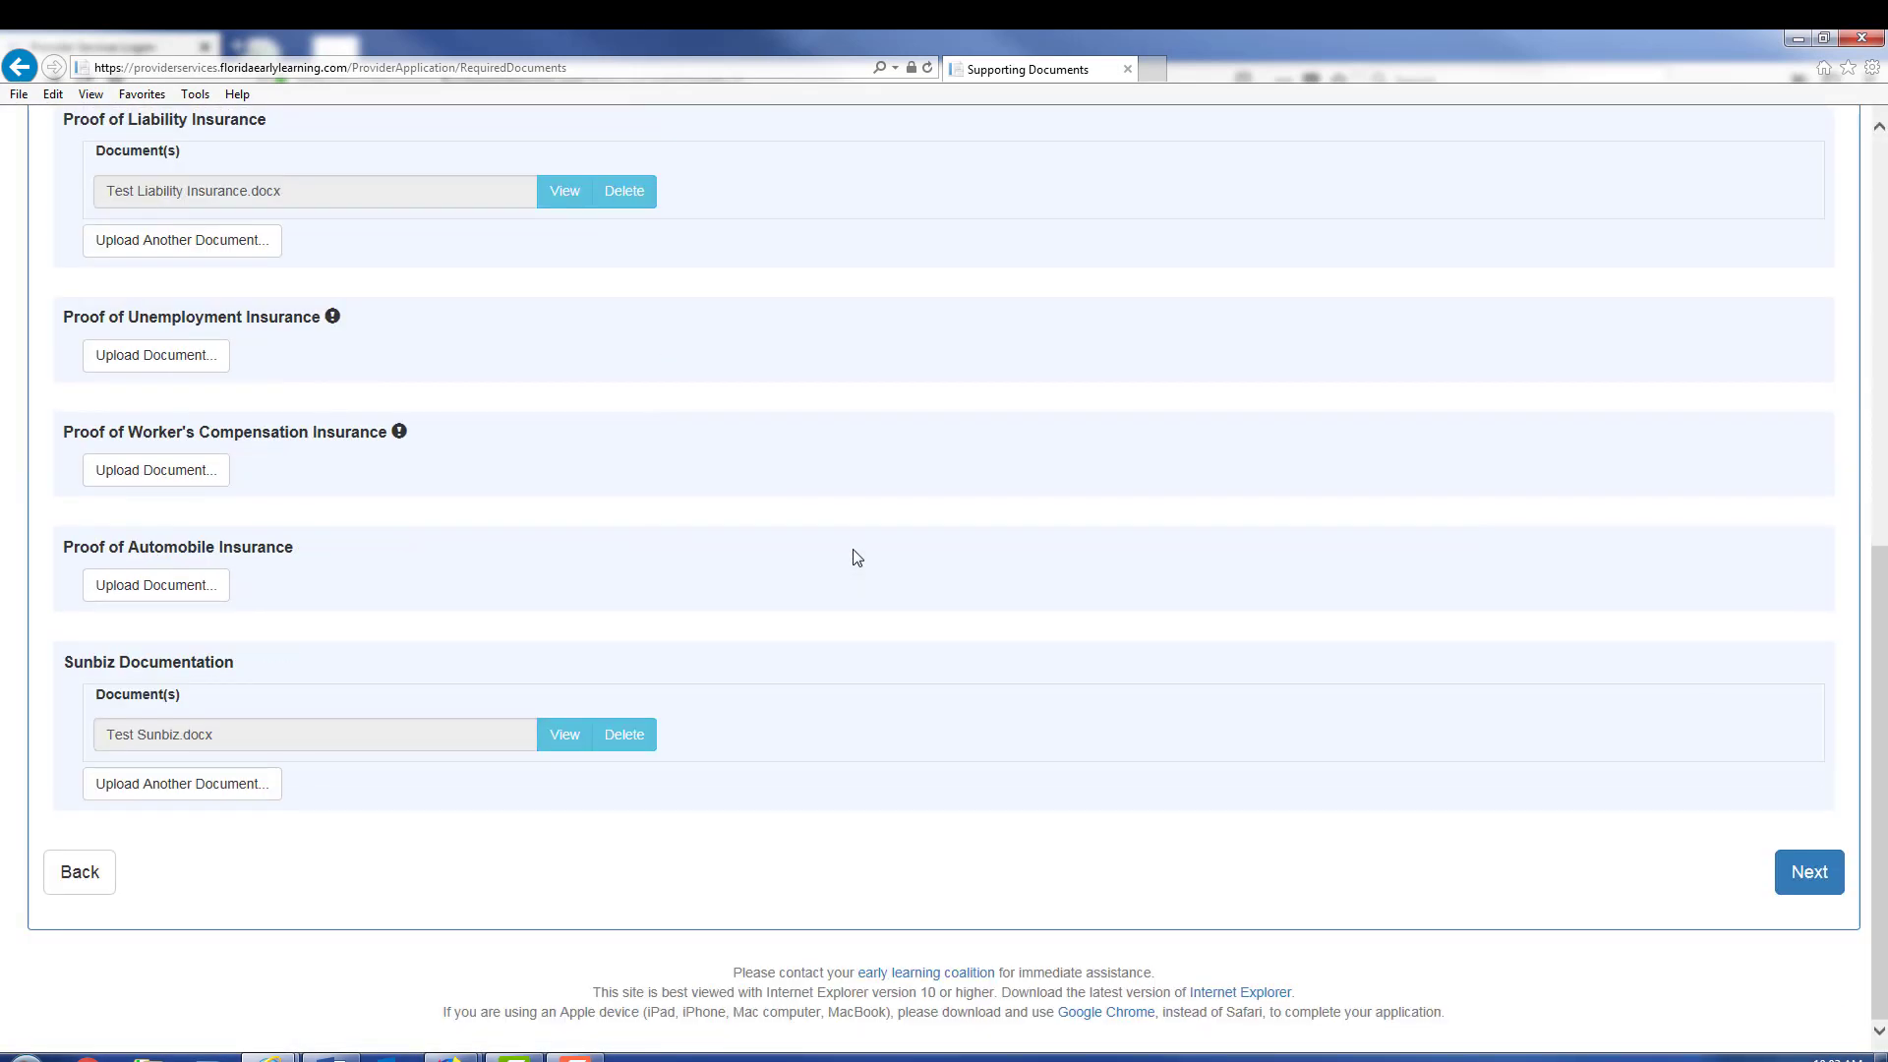
Step: Move on to the Review tab and scroll through the profile sections
click(1811, 881)
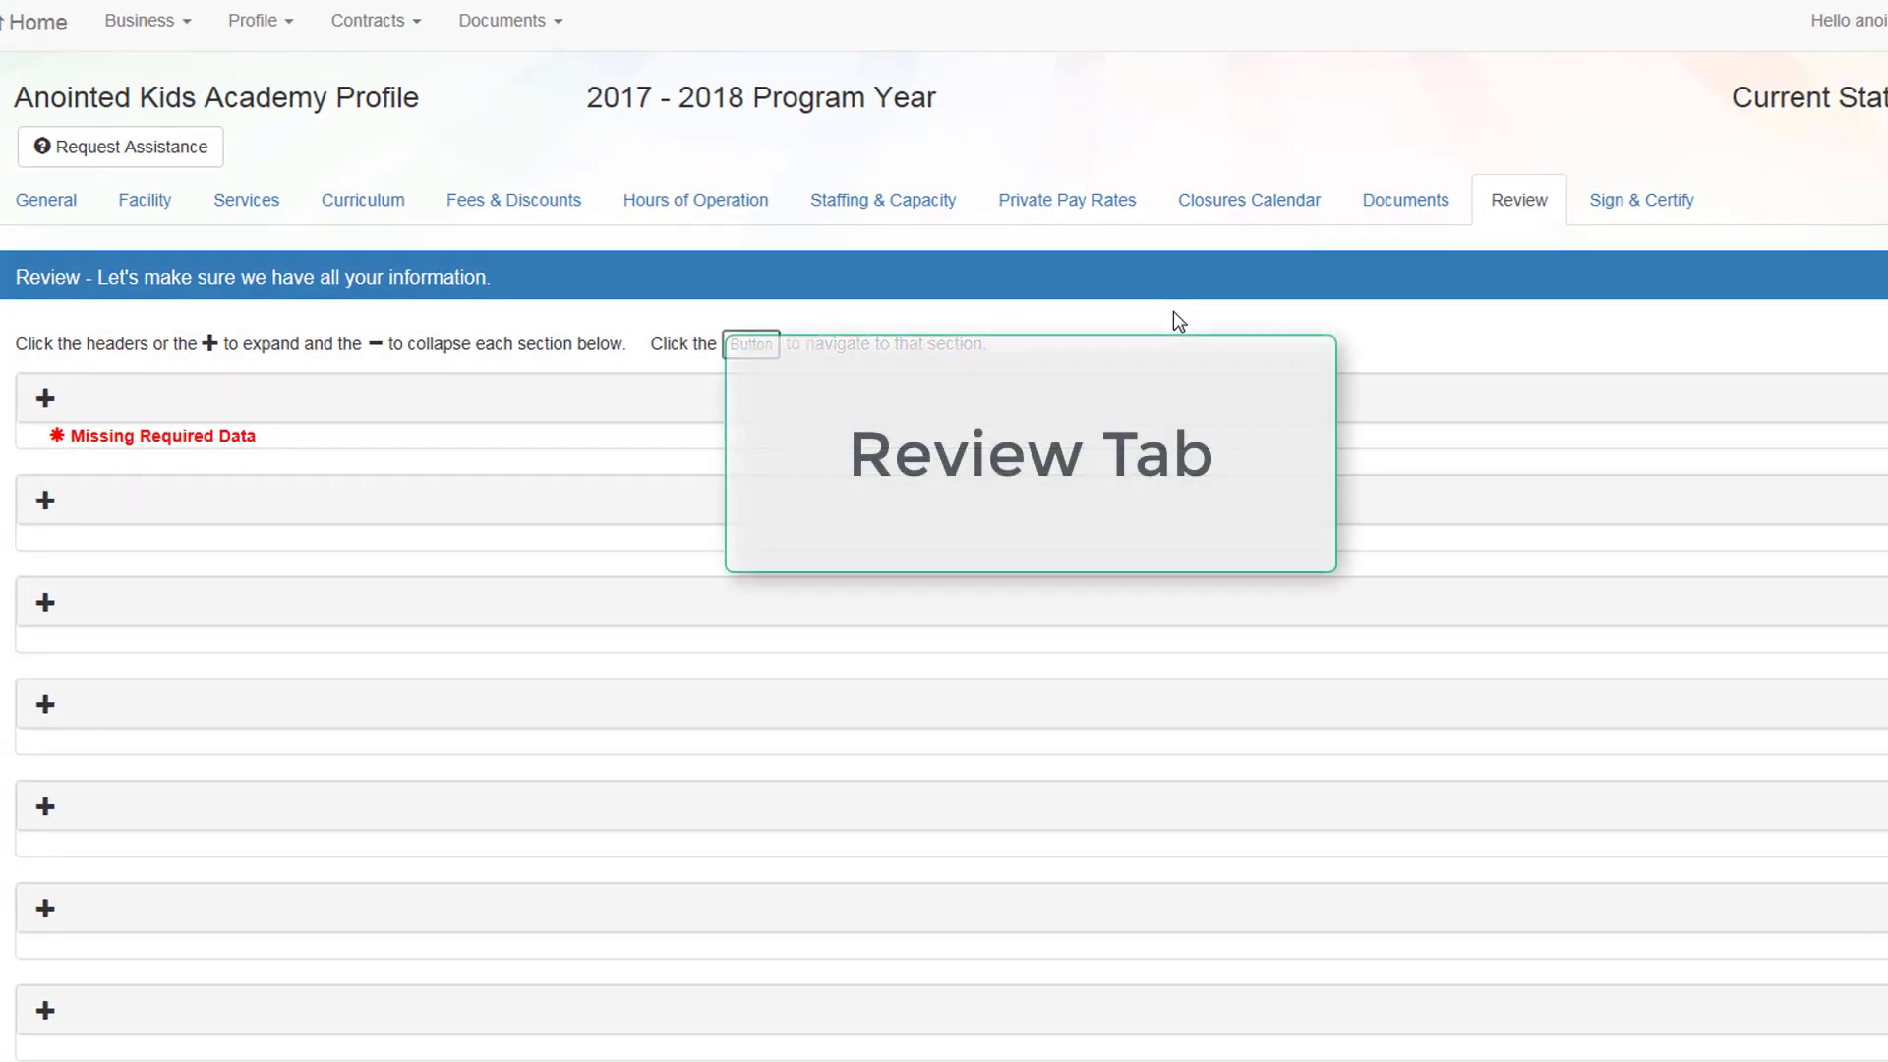
scroll(1172, 311, down, 2)
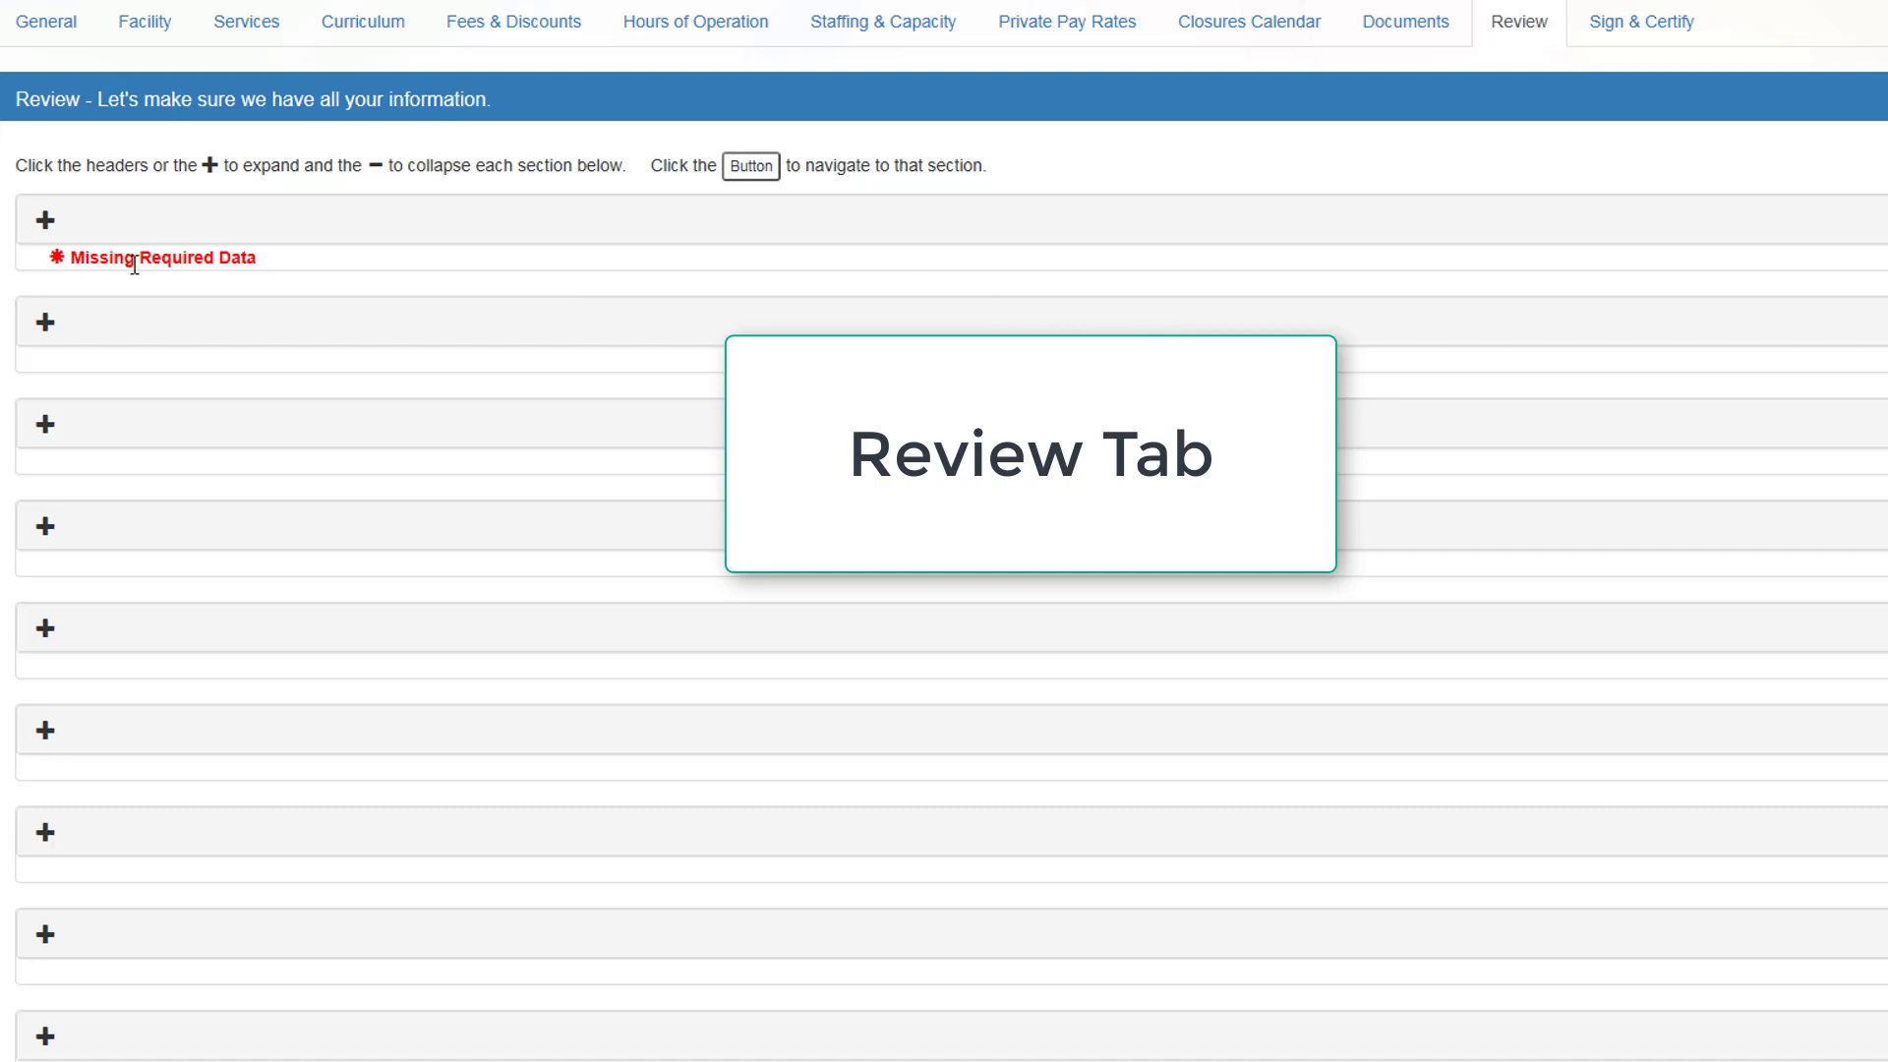
scroll(212, 321, down, 2)
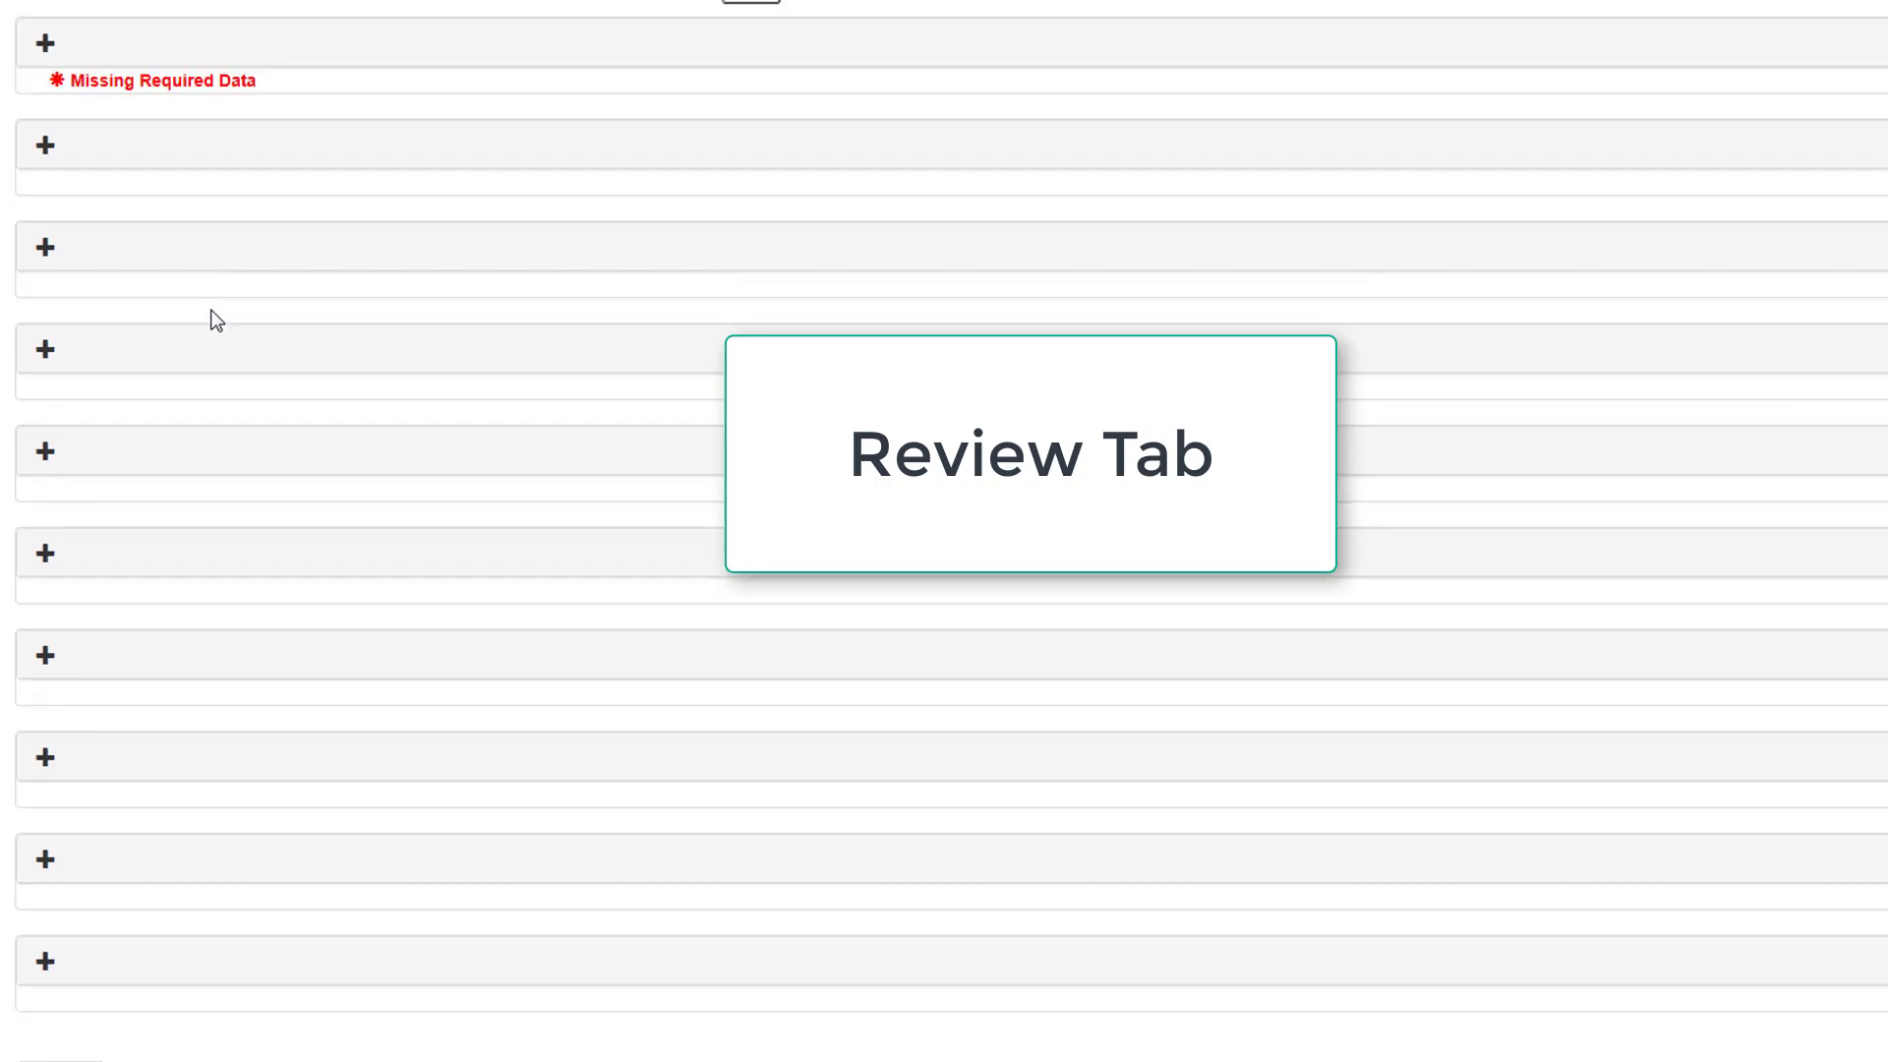
scroll(1030, 722, up, 2)
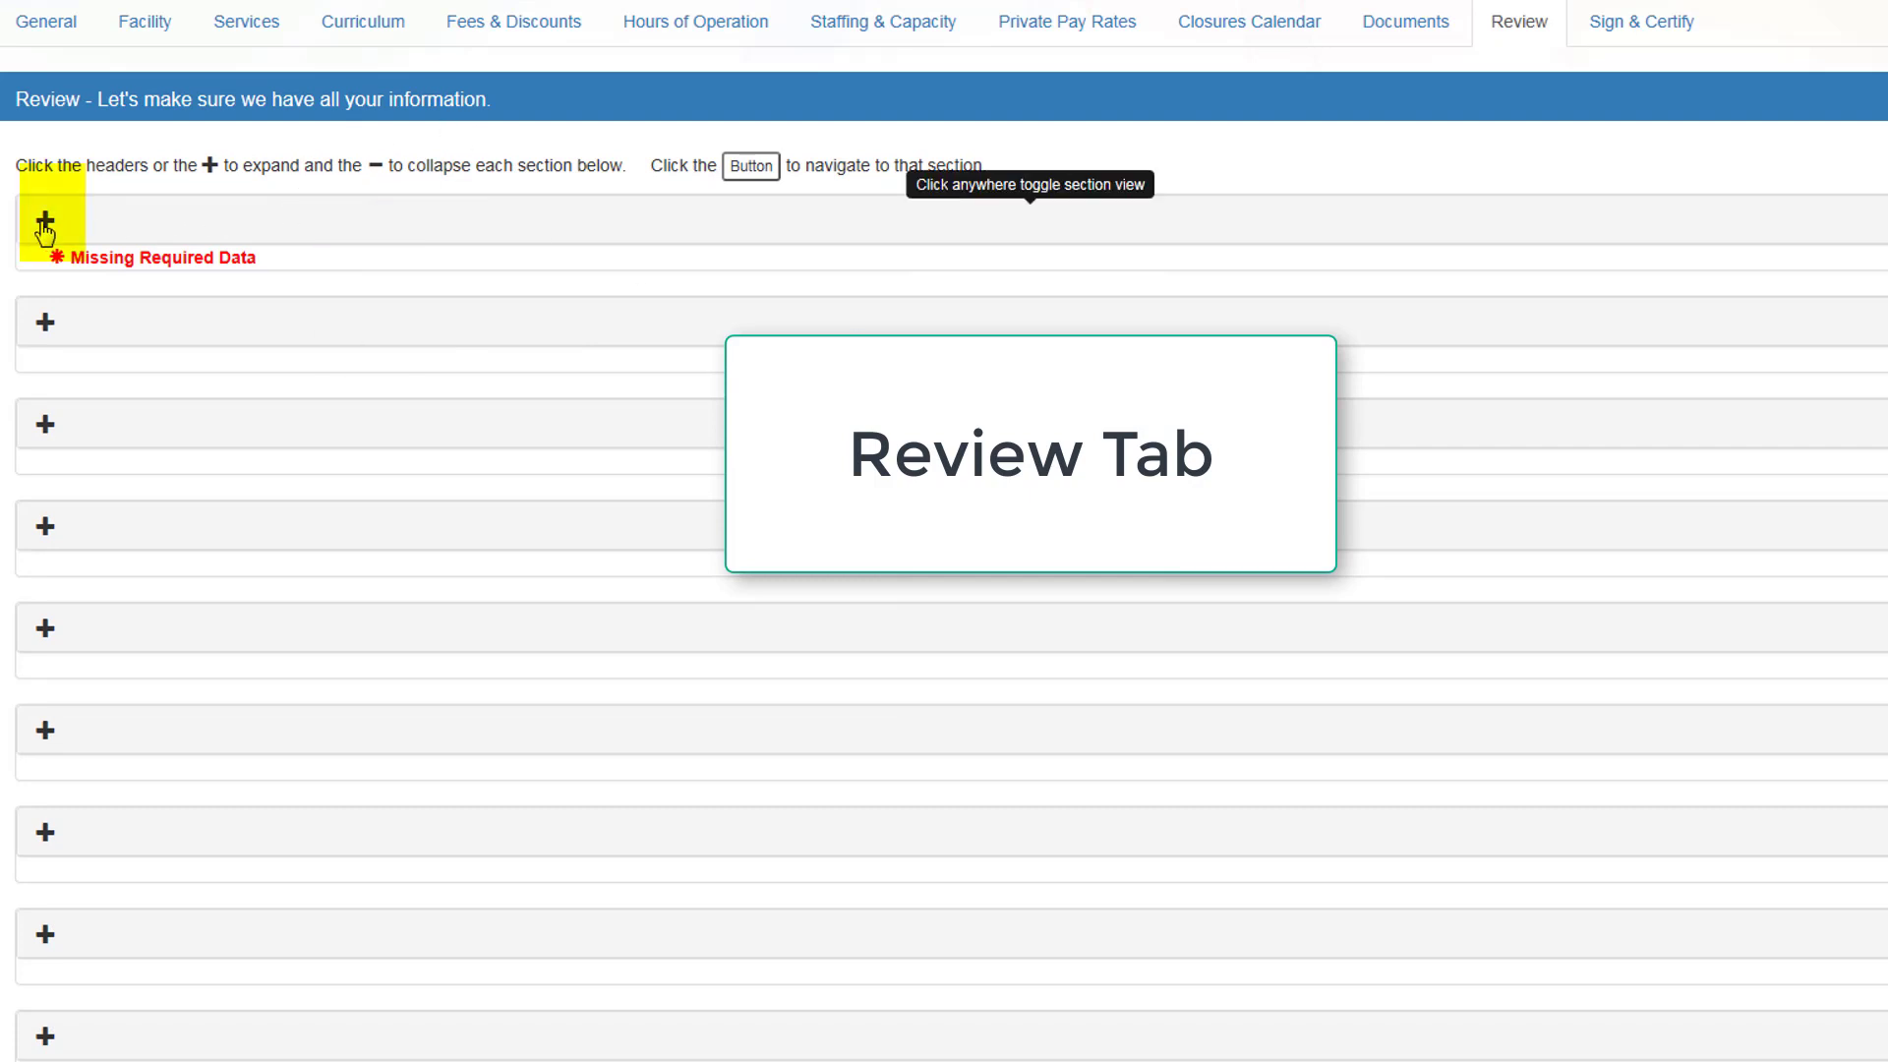
Step: Expand the business section marked Missing Required Data and open Business Information for editing
click(45, 224)
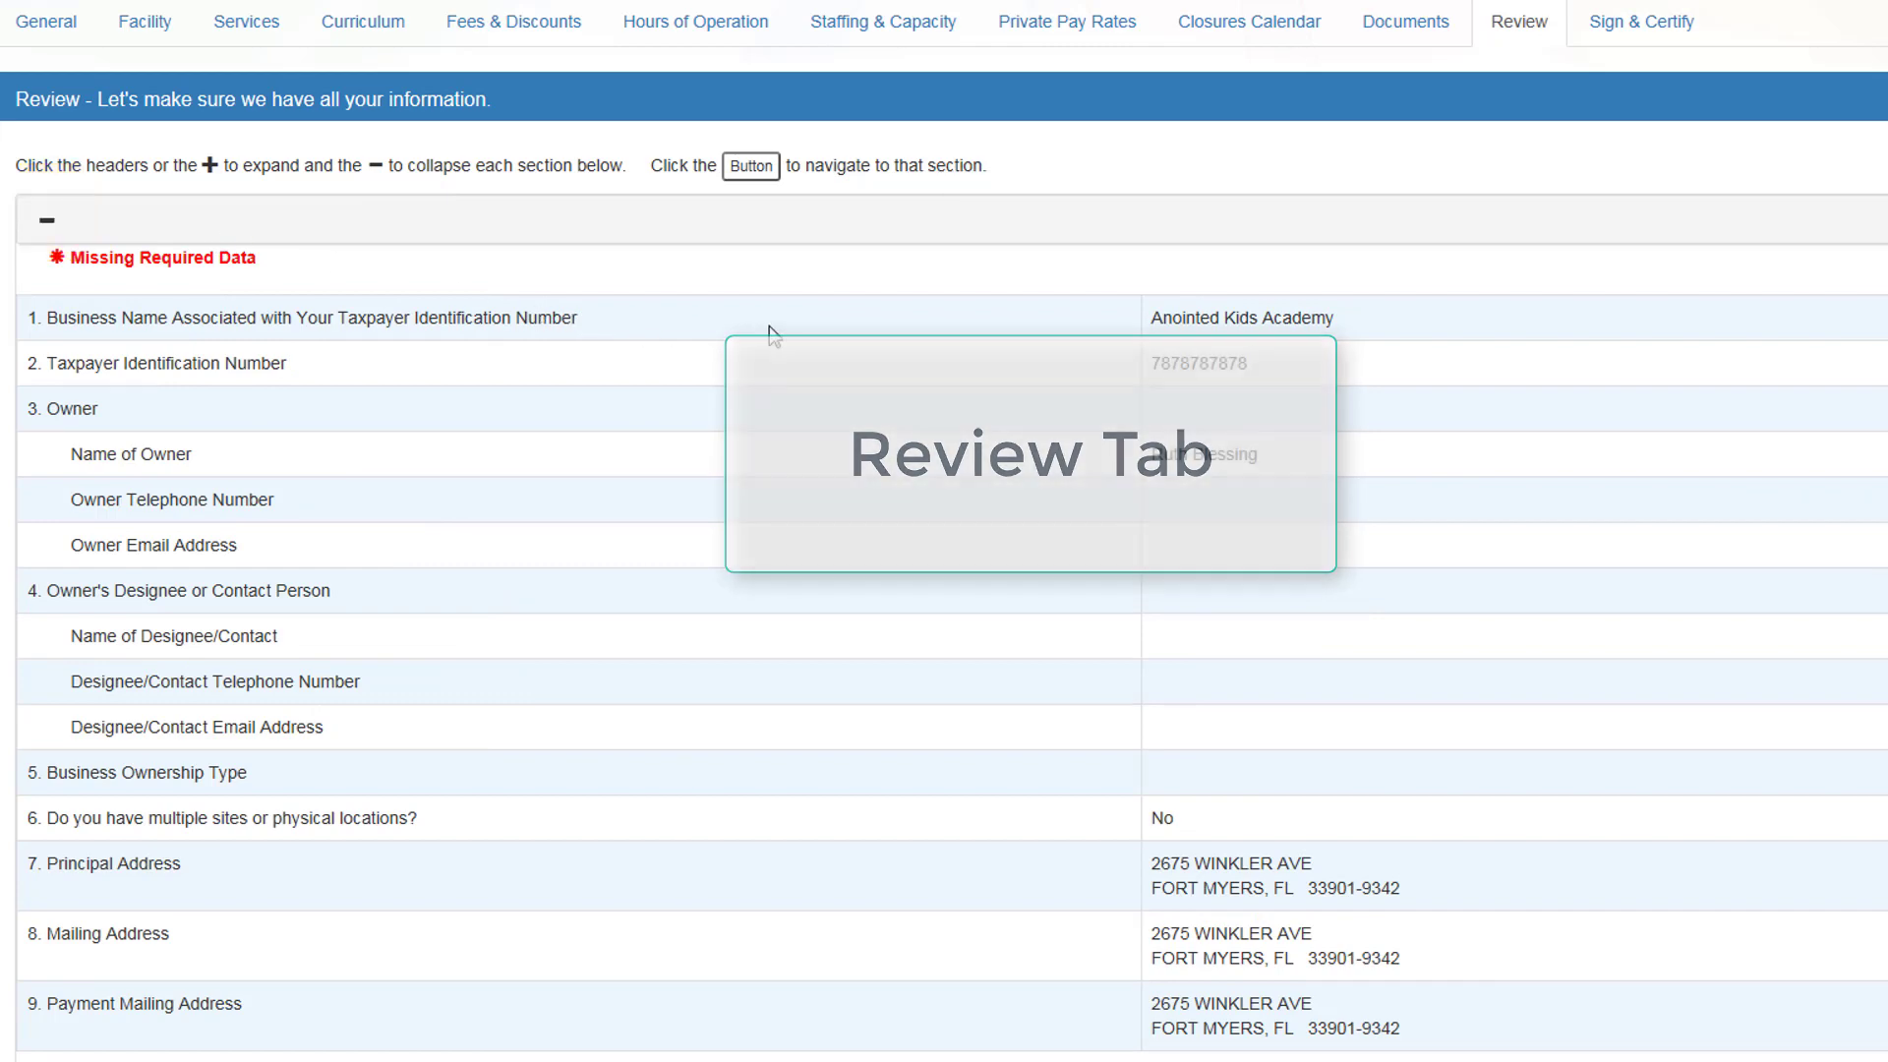
scroll(769, 337, down, 2)
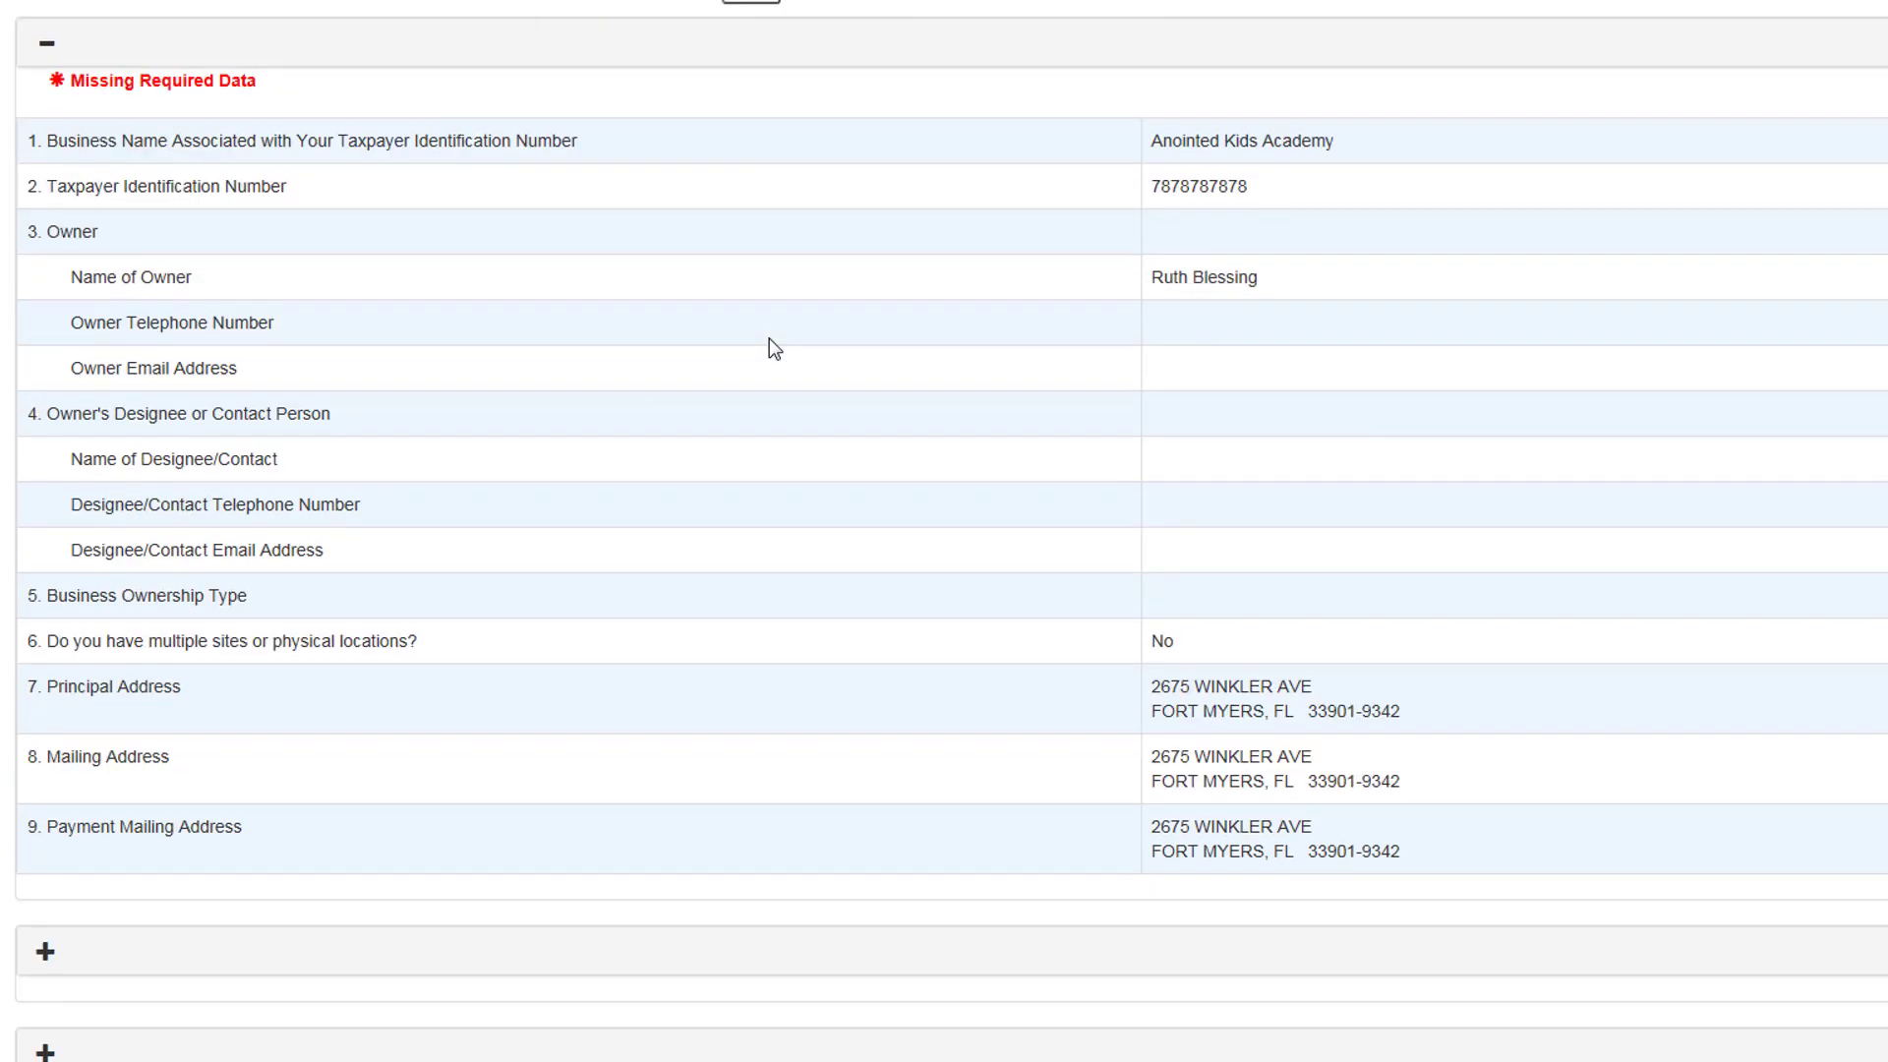
scroll(769, 338, up, 2)
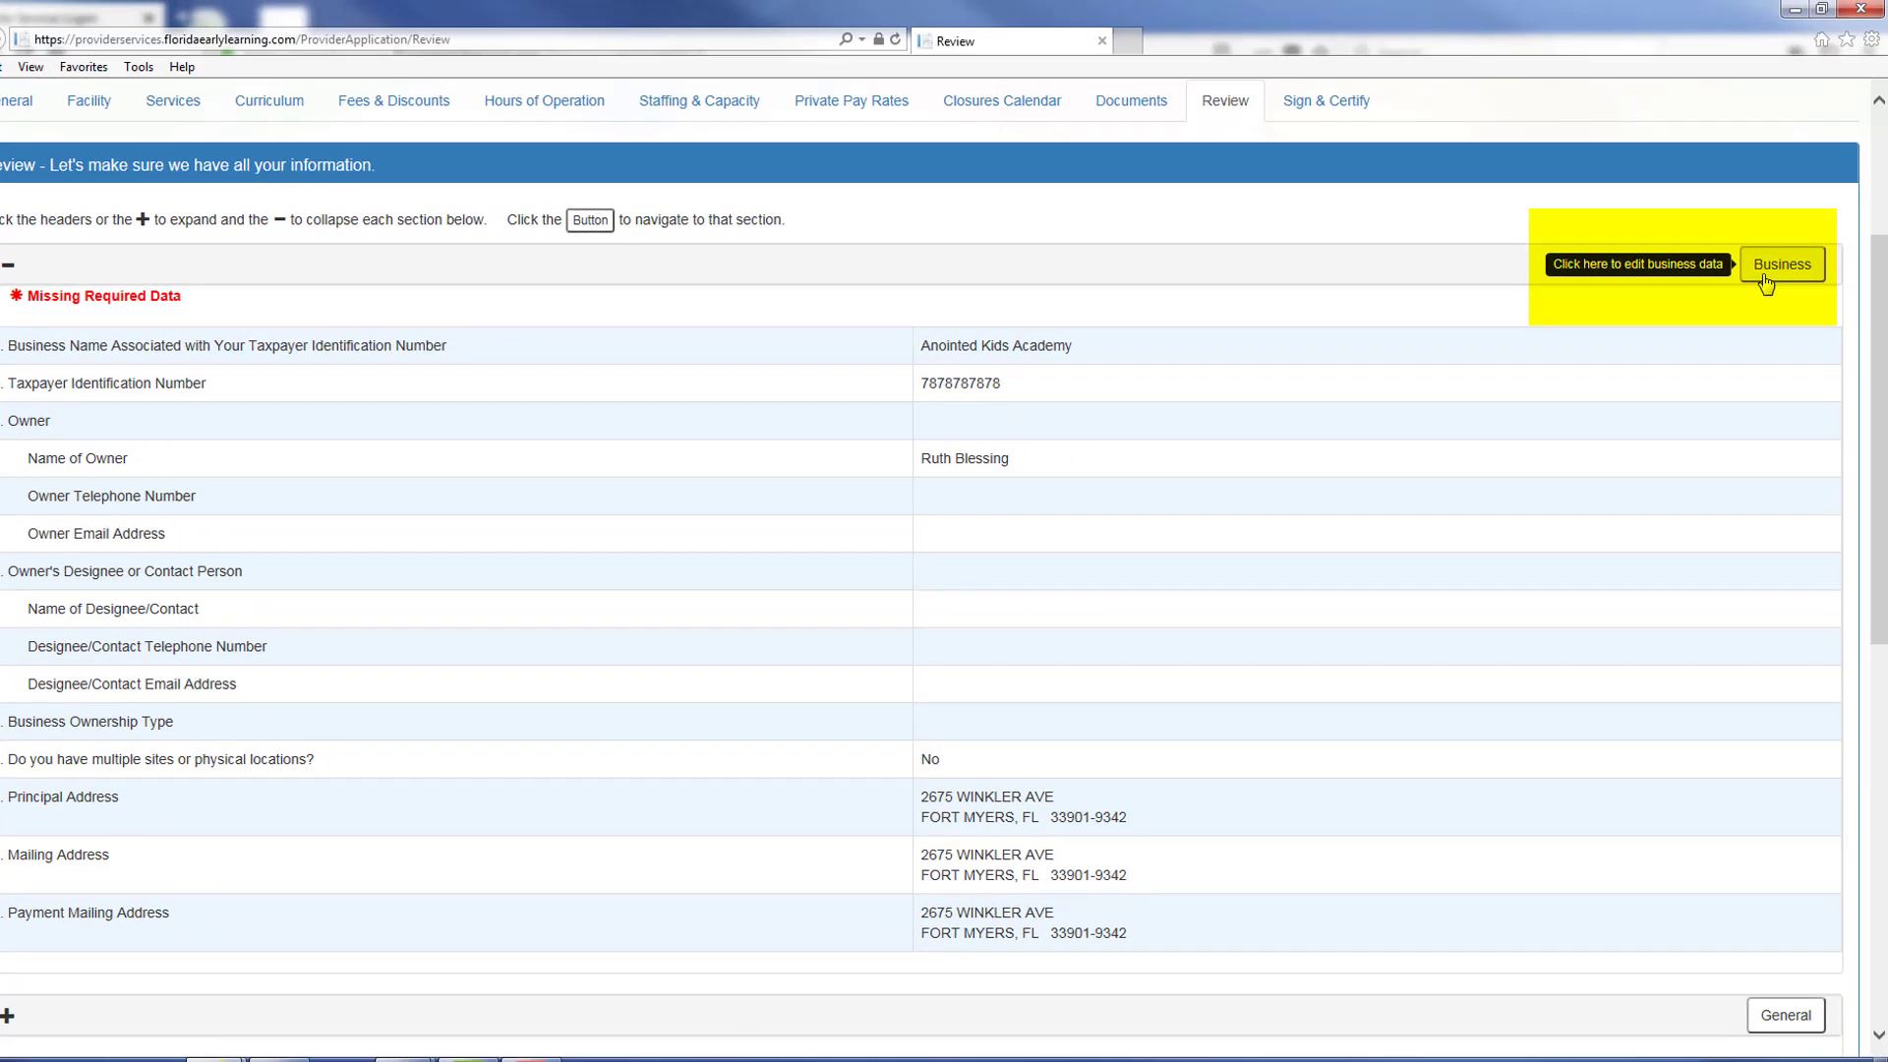
click(1765, 282)
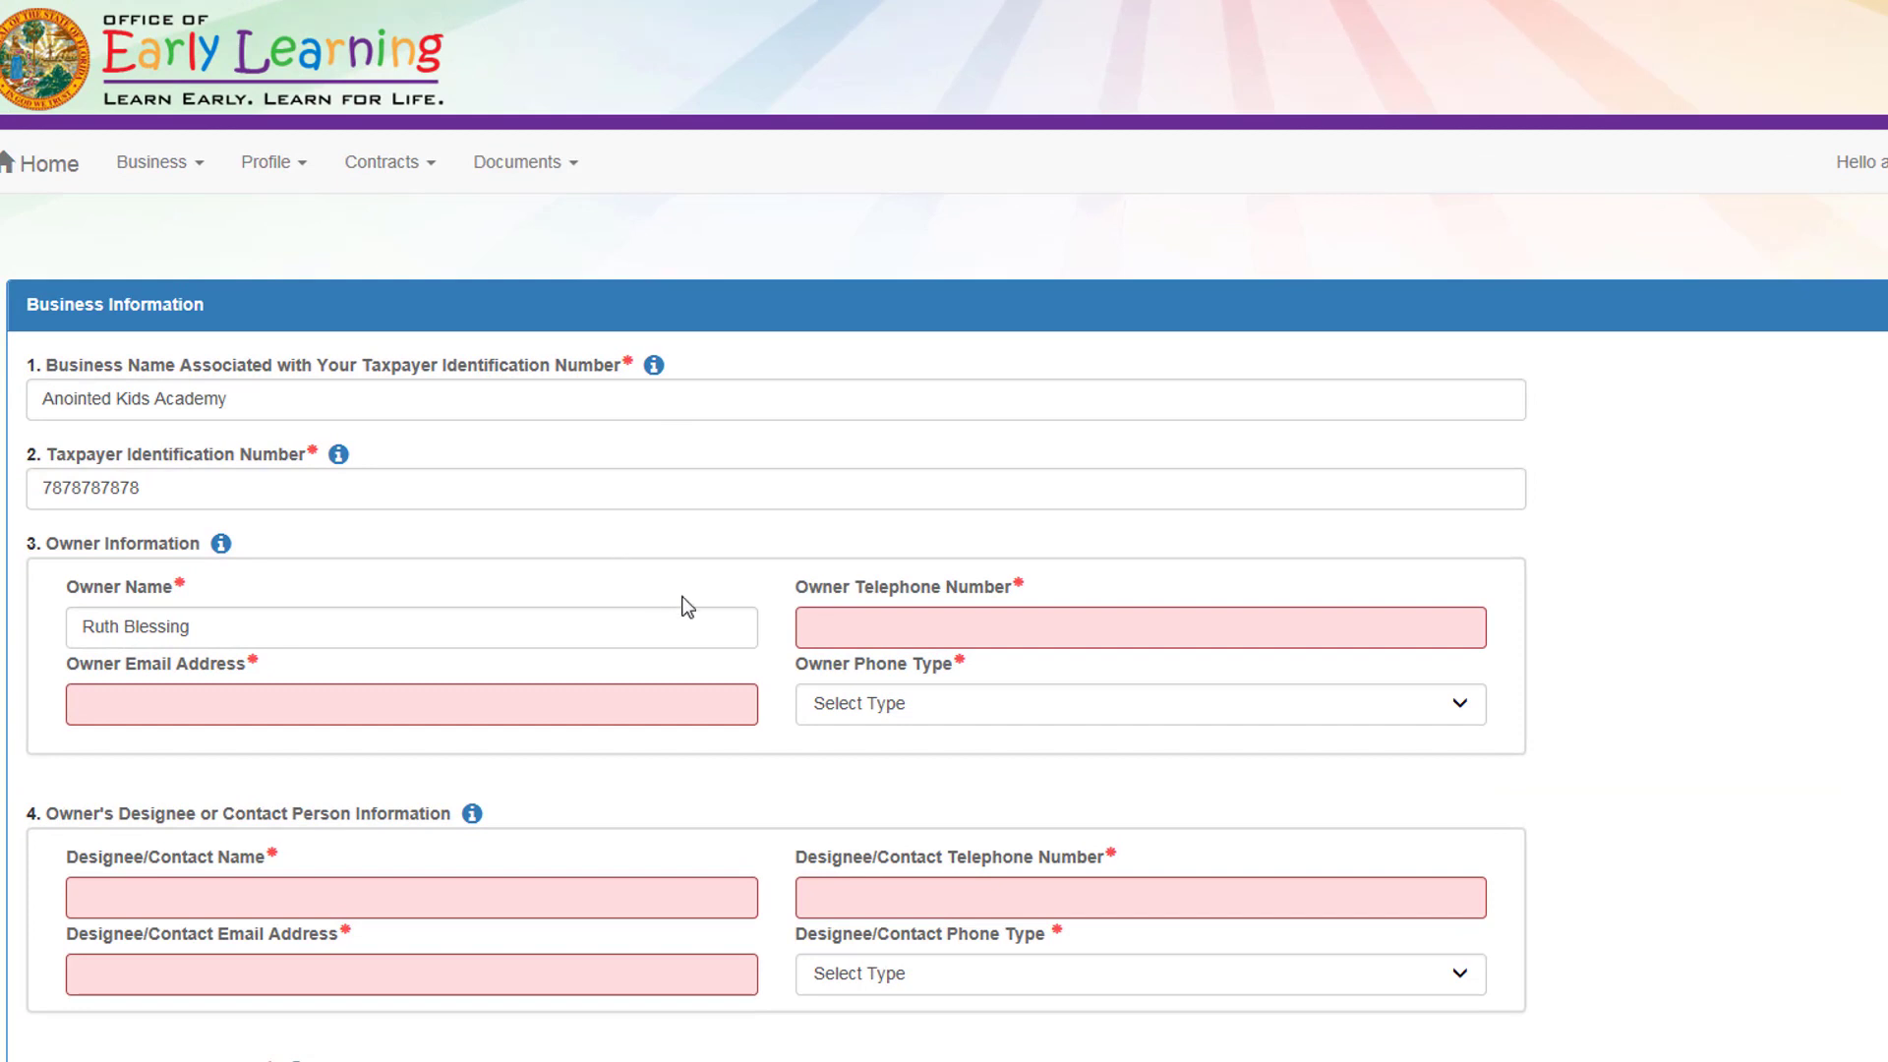
Step: Enter the owner's telephone number and email address, with phone type Land Line
click(843, 629)
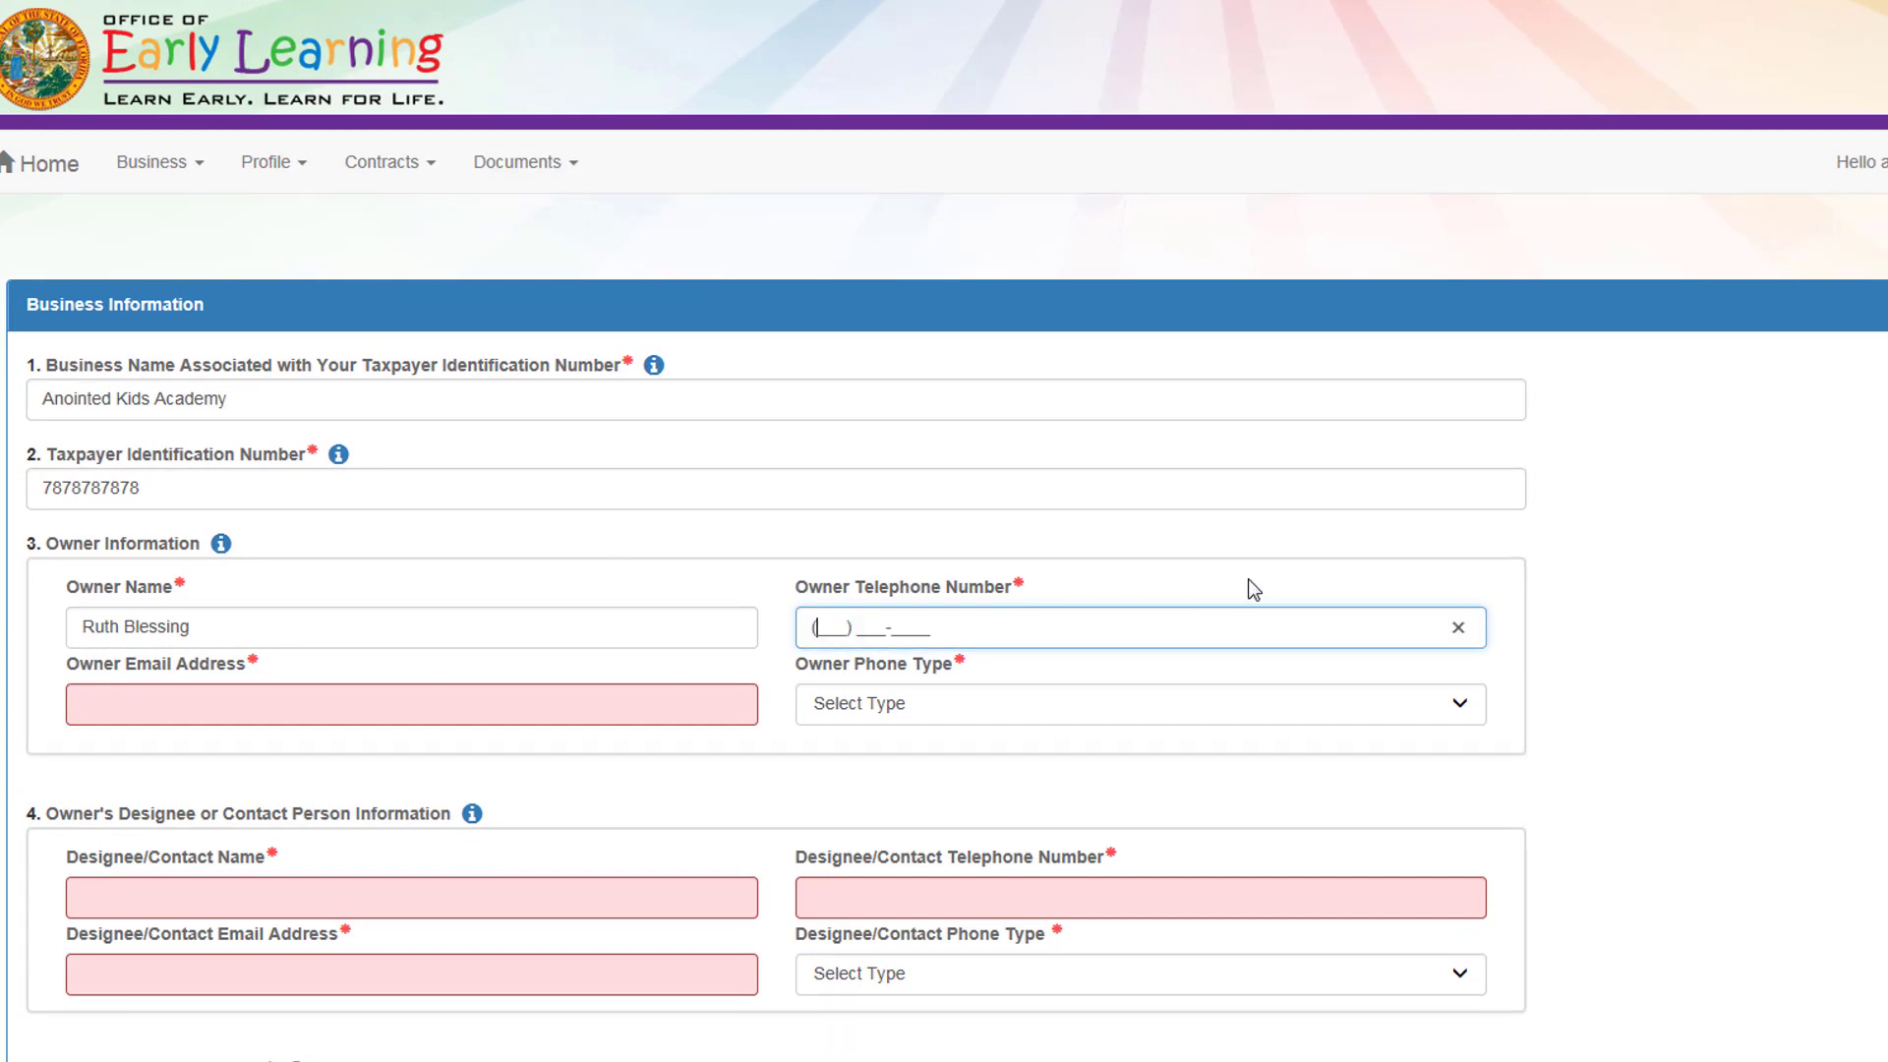
click(225, 735)
click(875, 734)
click(1343, 796)
Step: Fill in the designee's name, telephone and email, with phone type Land Line
scroll(701, 772, down, 2)
scroll(704, 780, down, 2)
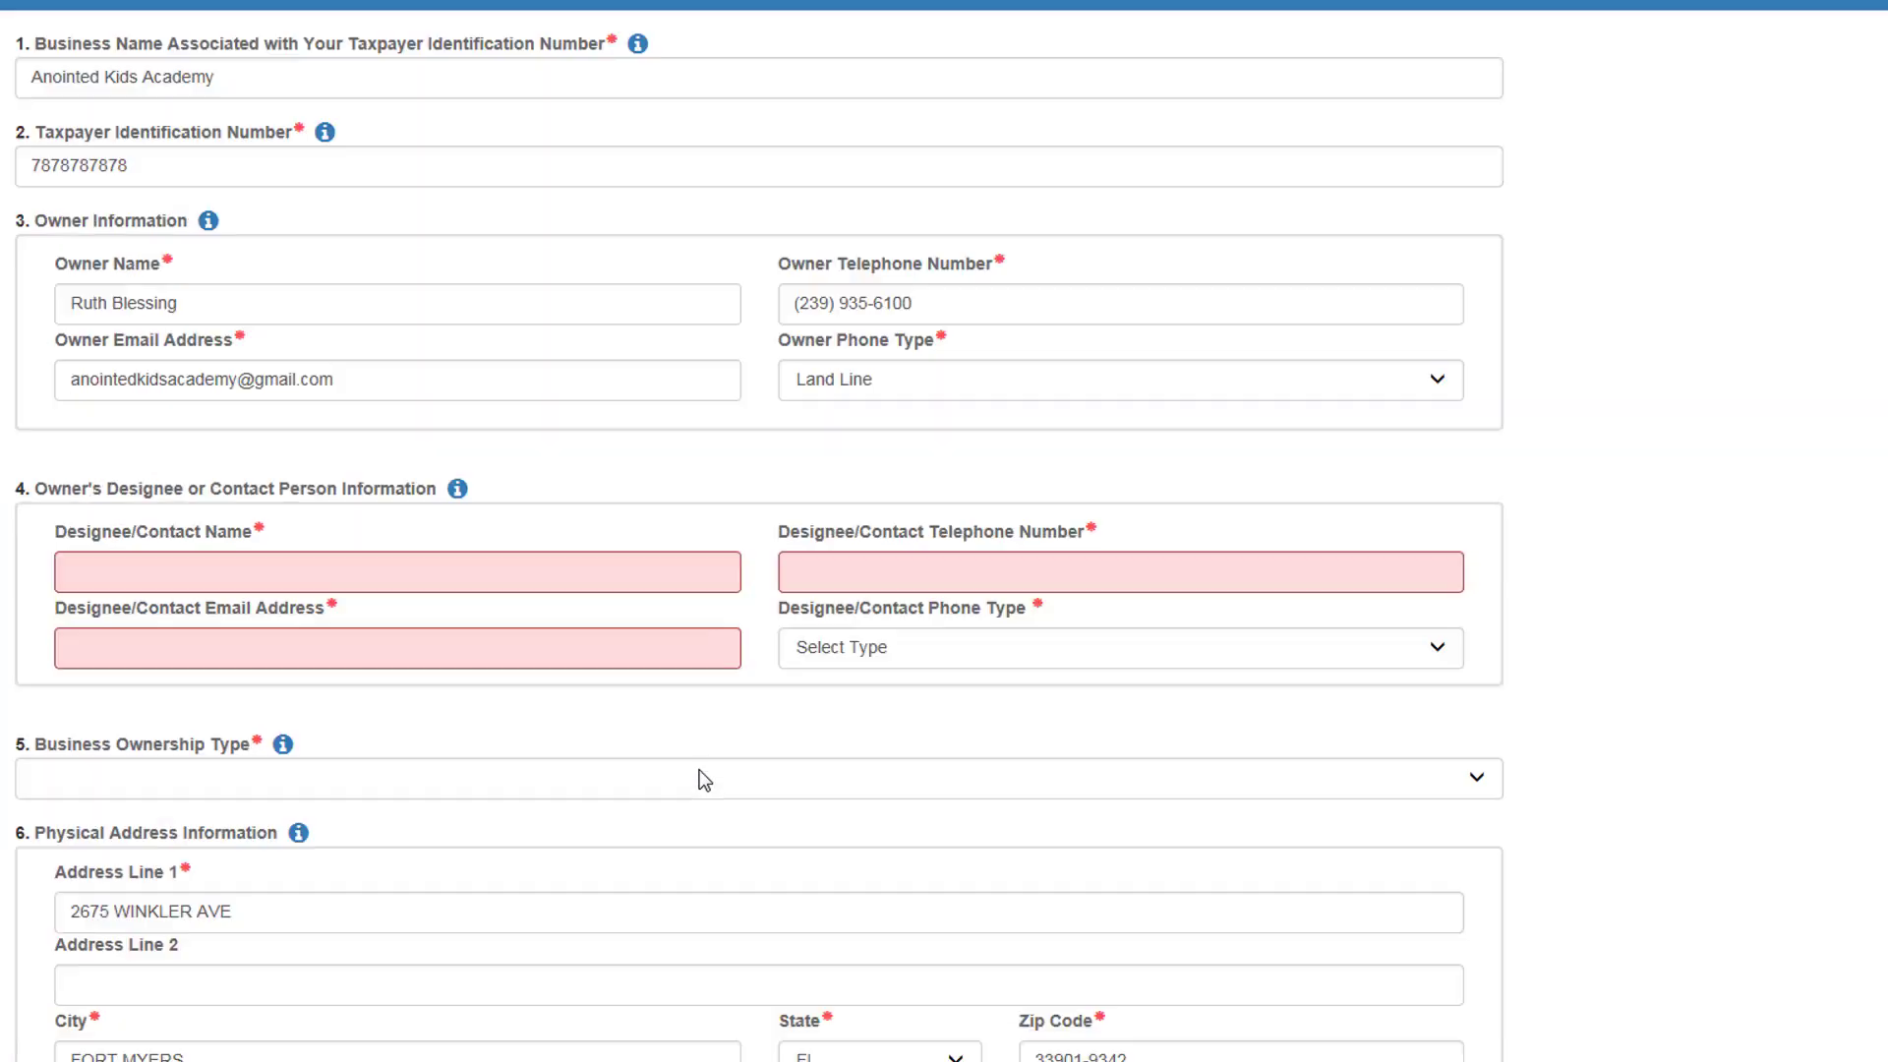
click(225, 579)
click(929, 571)
click(185, 657)
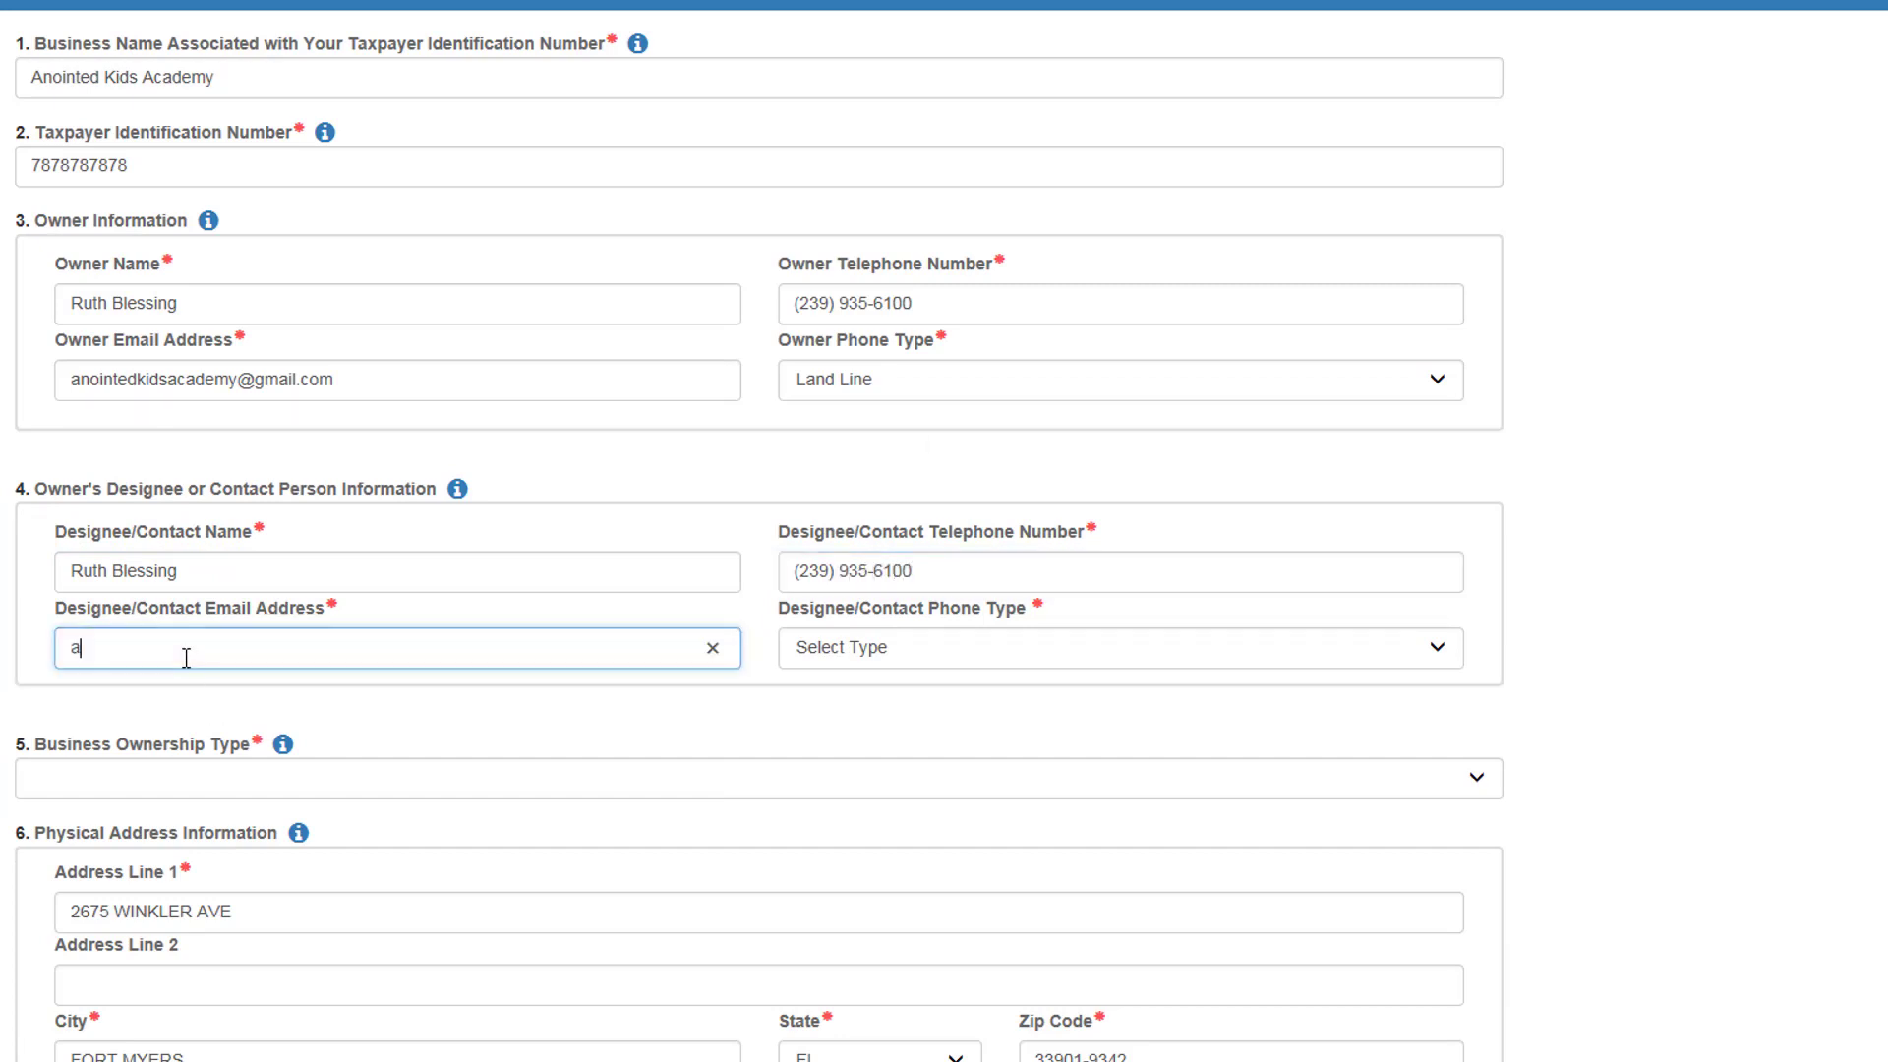
click(797, 647)
click(823, 706)
Step: Set the Business Ownership Type to Other Entity
scroll(1012, 730, down, 2)
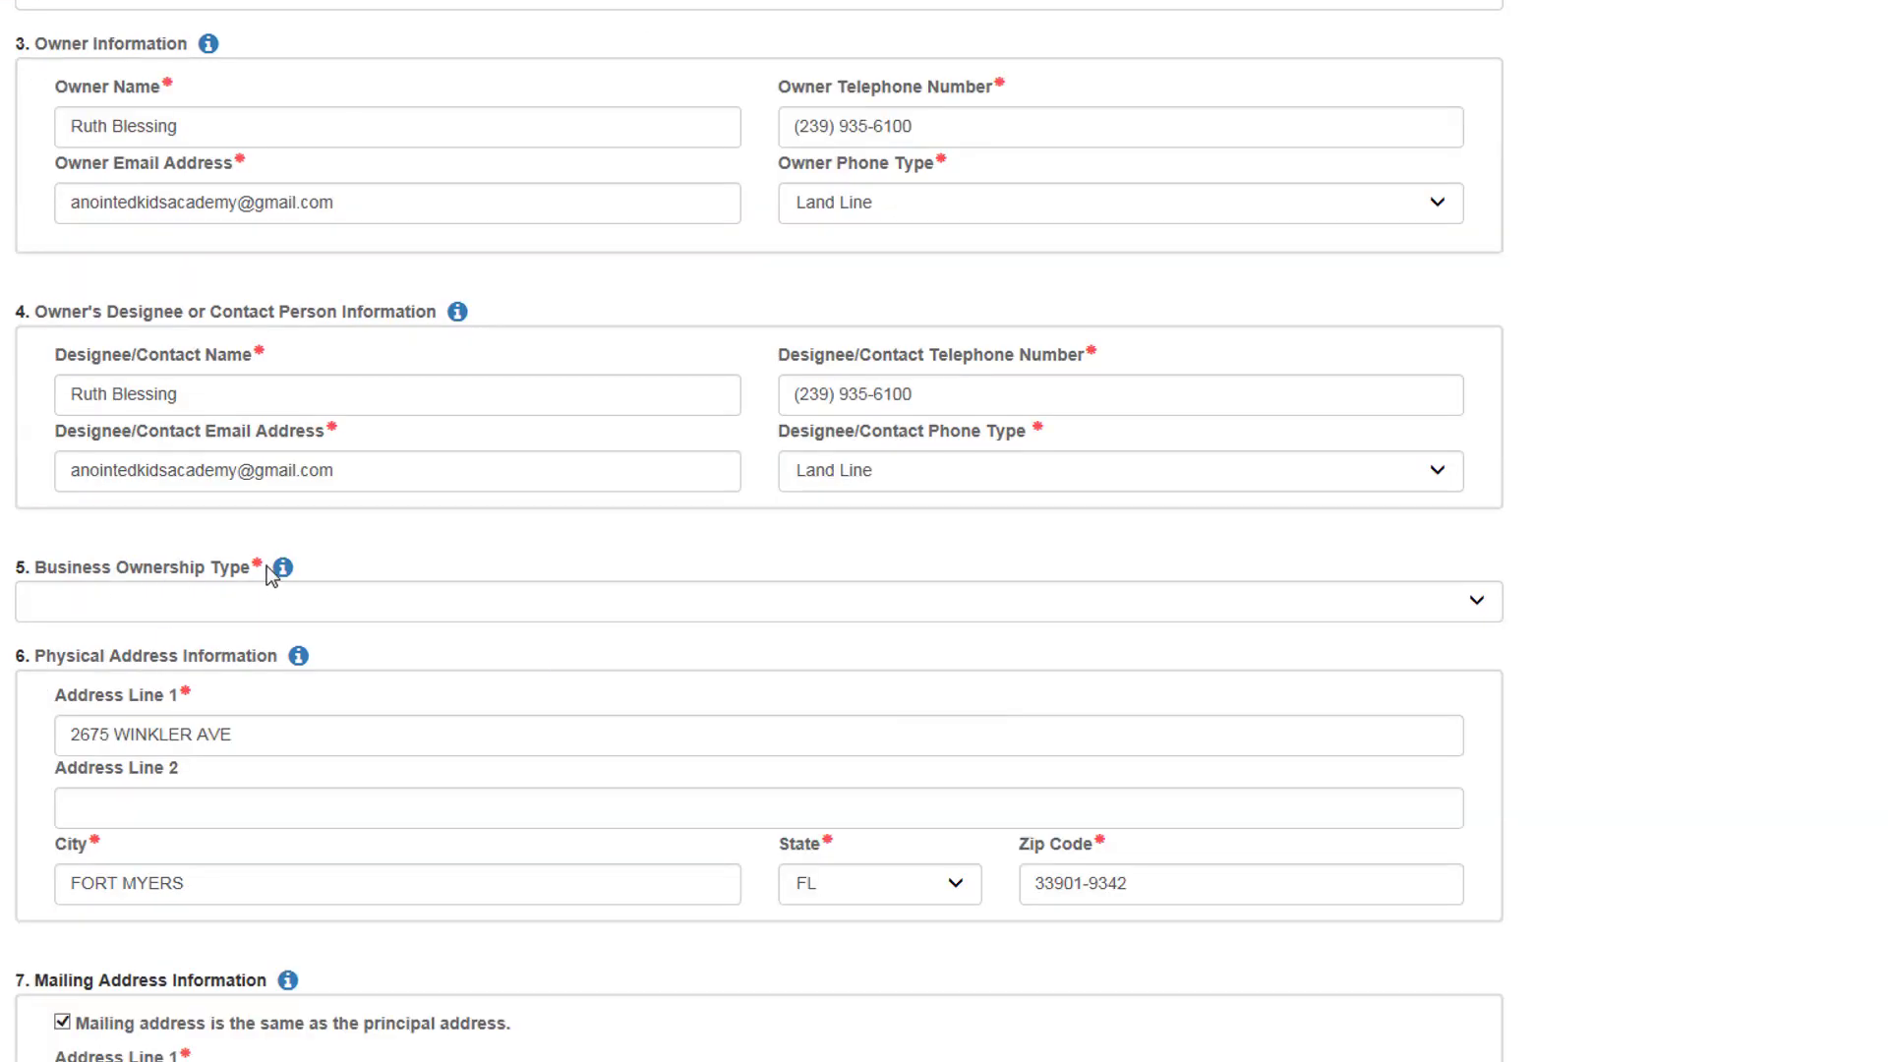
click(369, 616)
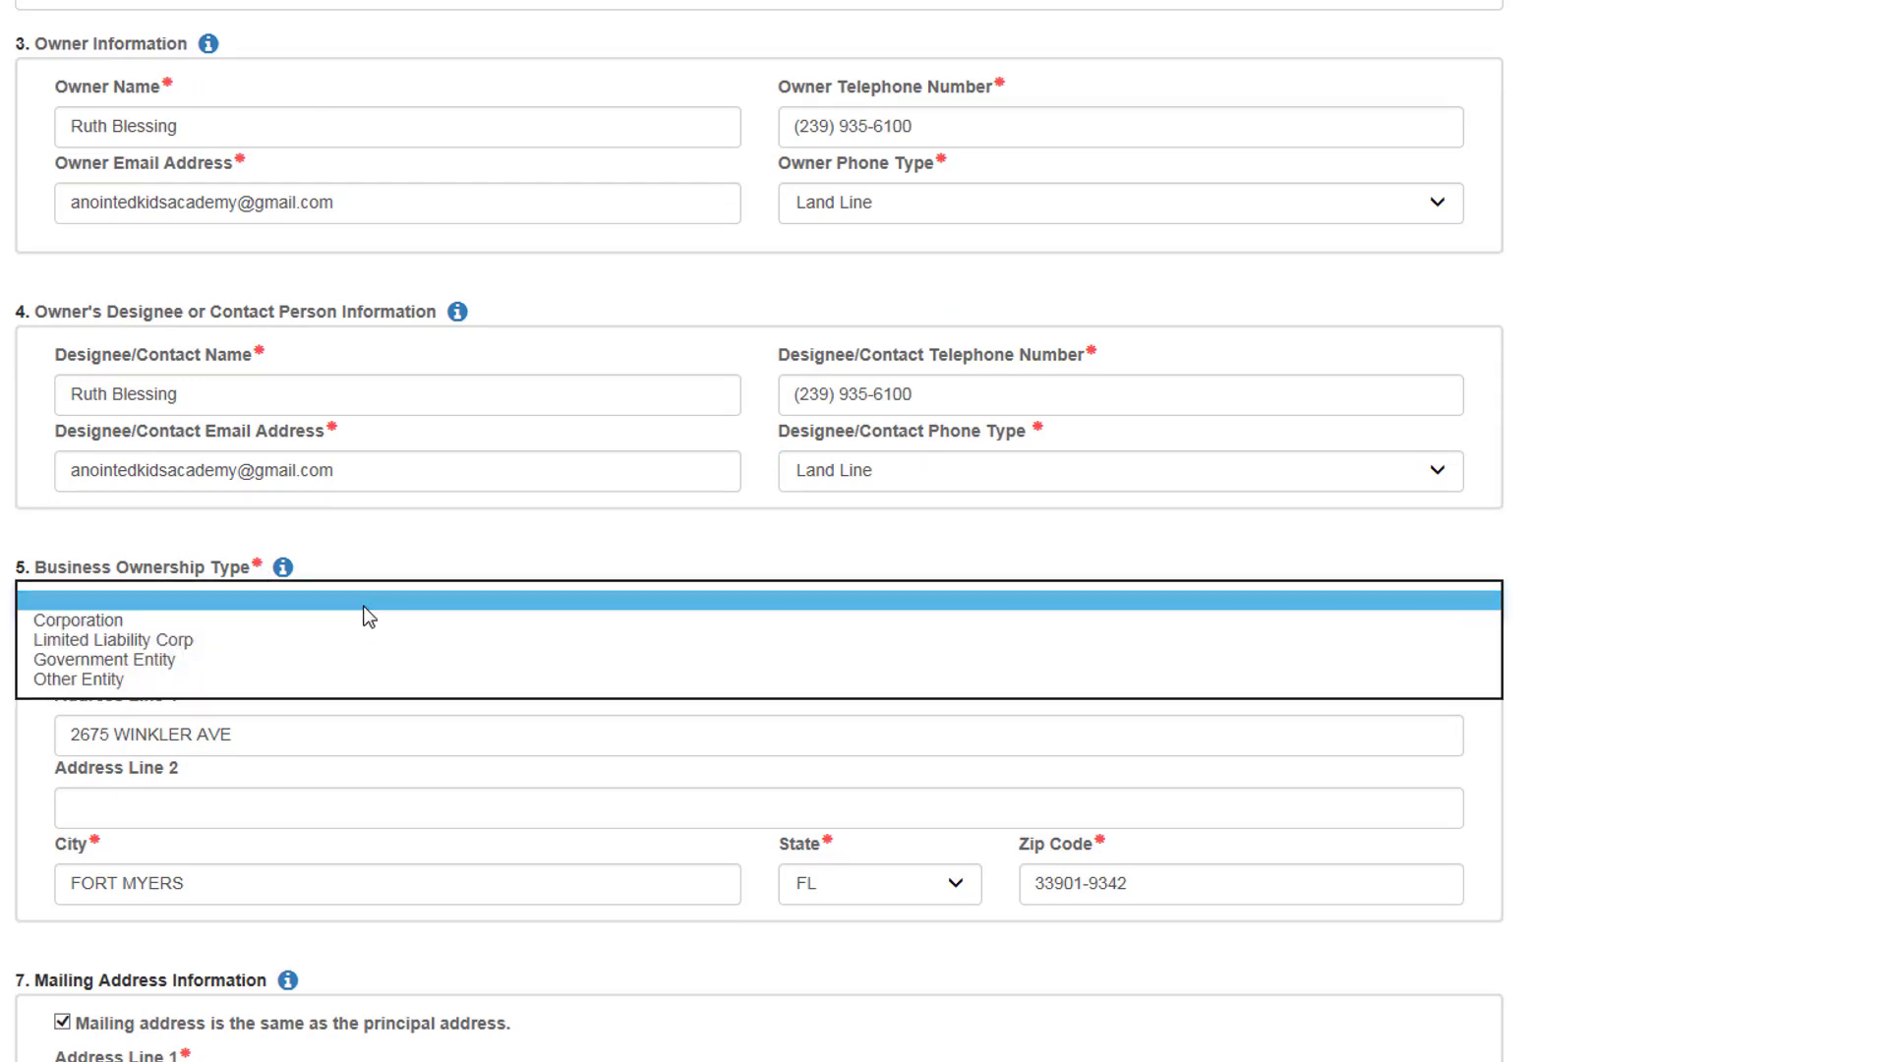
click(340, 681)
click(533, 679)
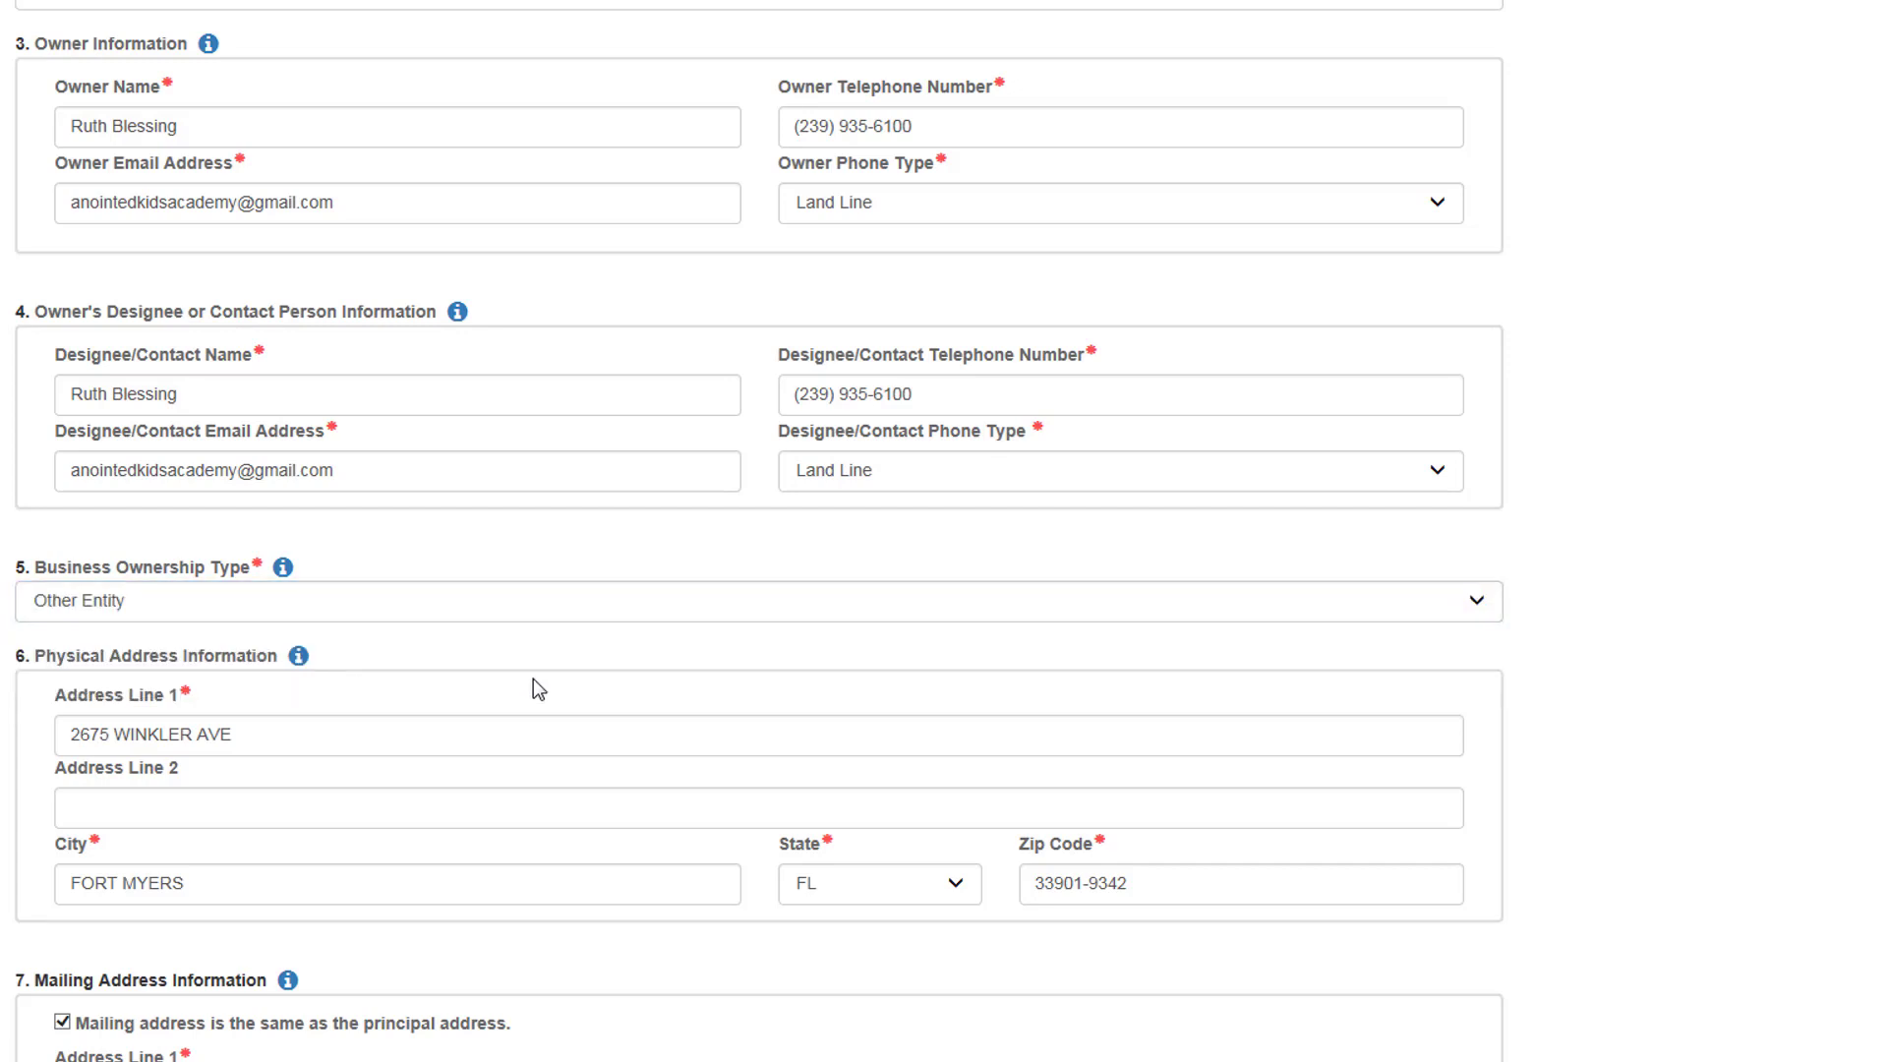
Step: Save the updated Business Information
scroll(533, 679, down, 2)
scroll(533, 679, down, 2)
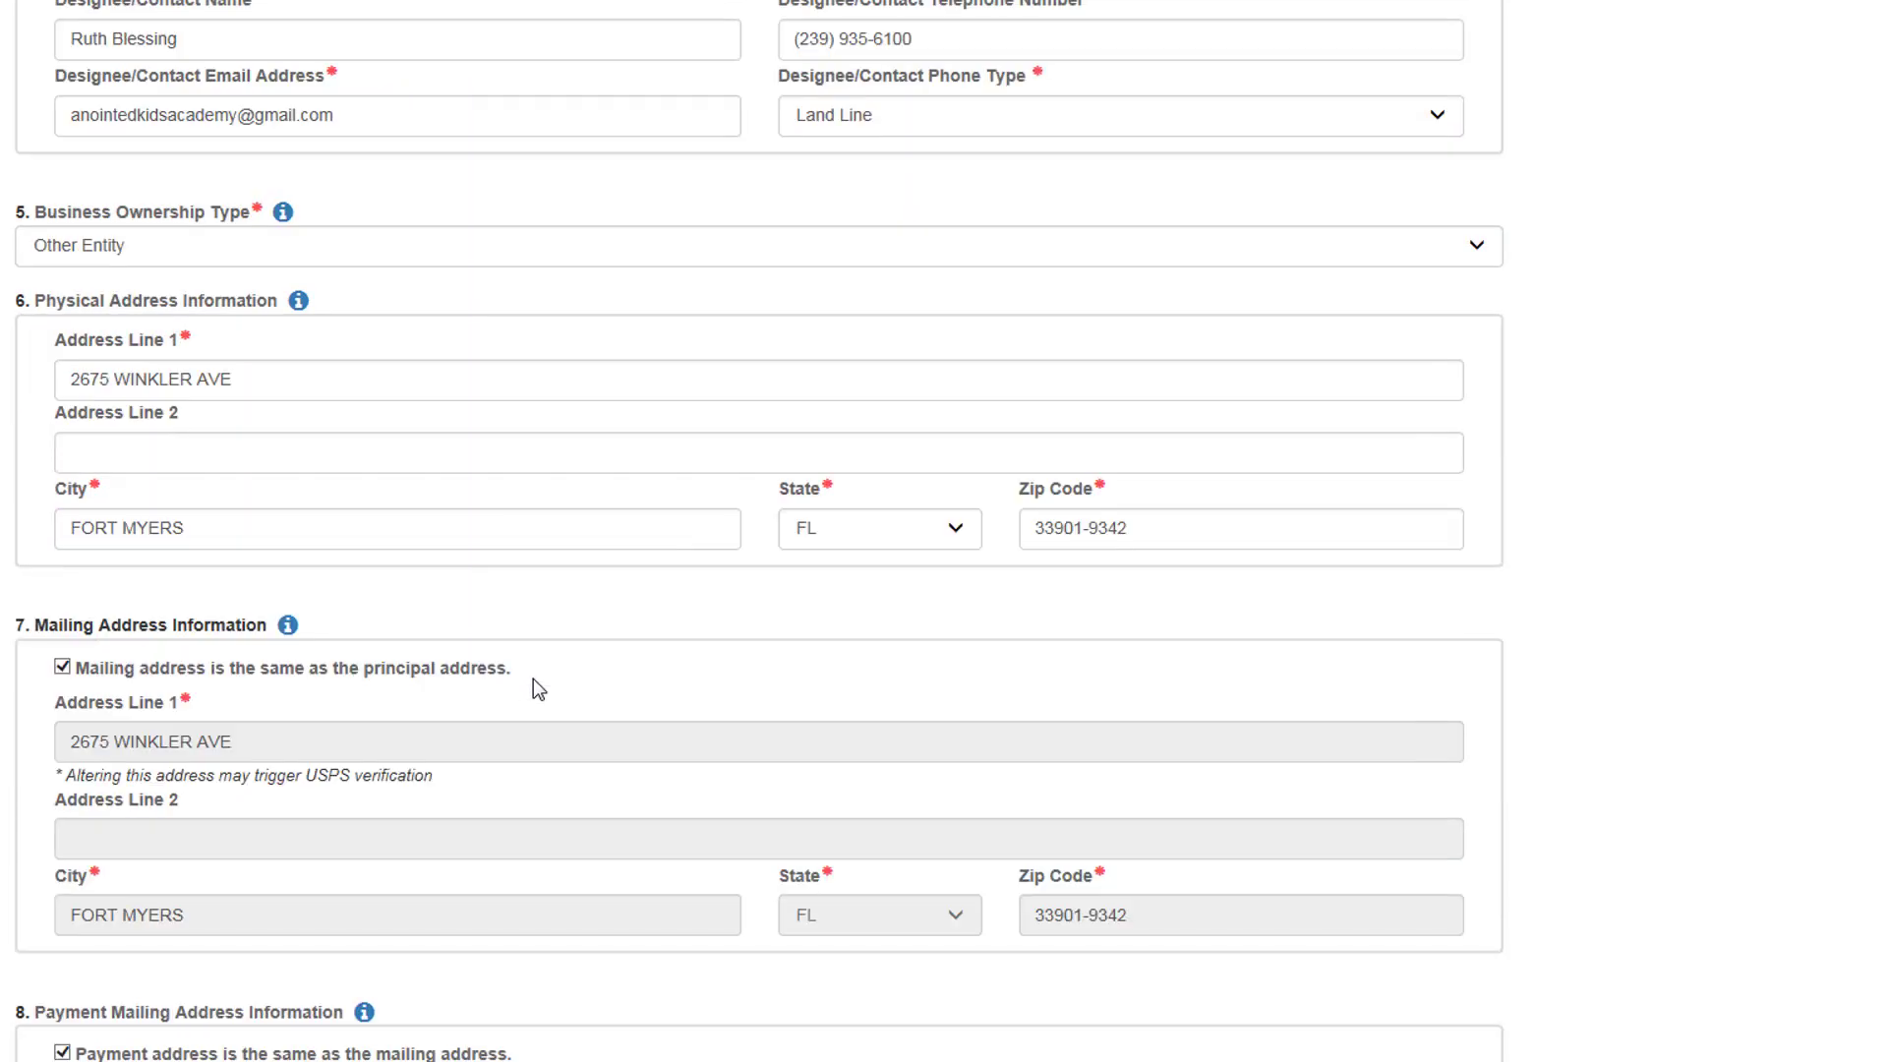
scroll(533, 679, down, 2)
scroll(582, 682, down, 3)
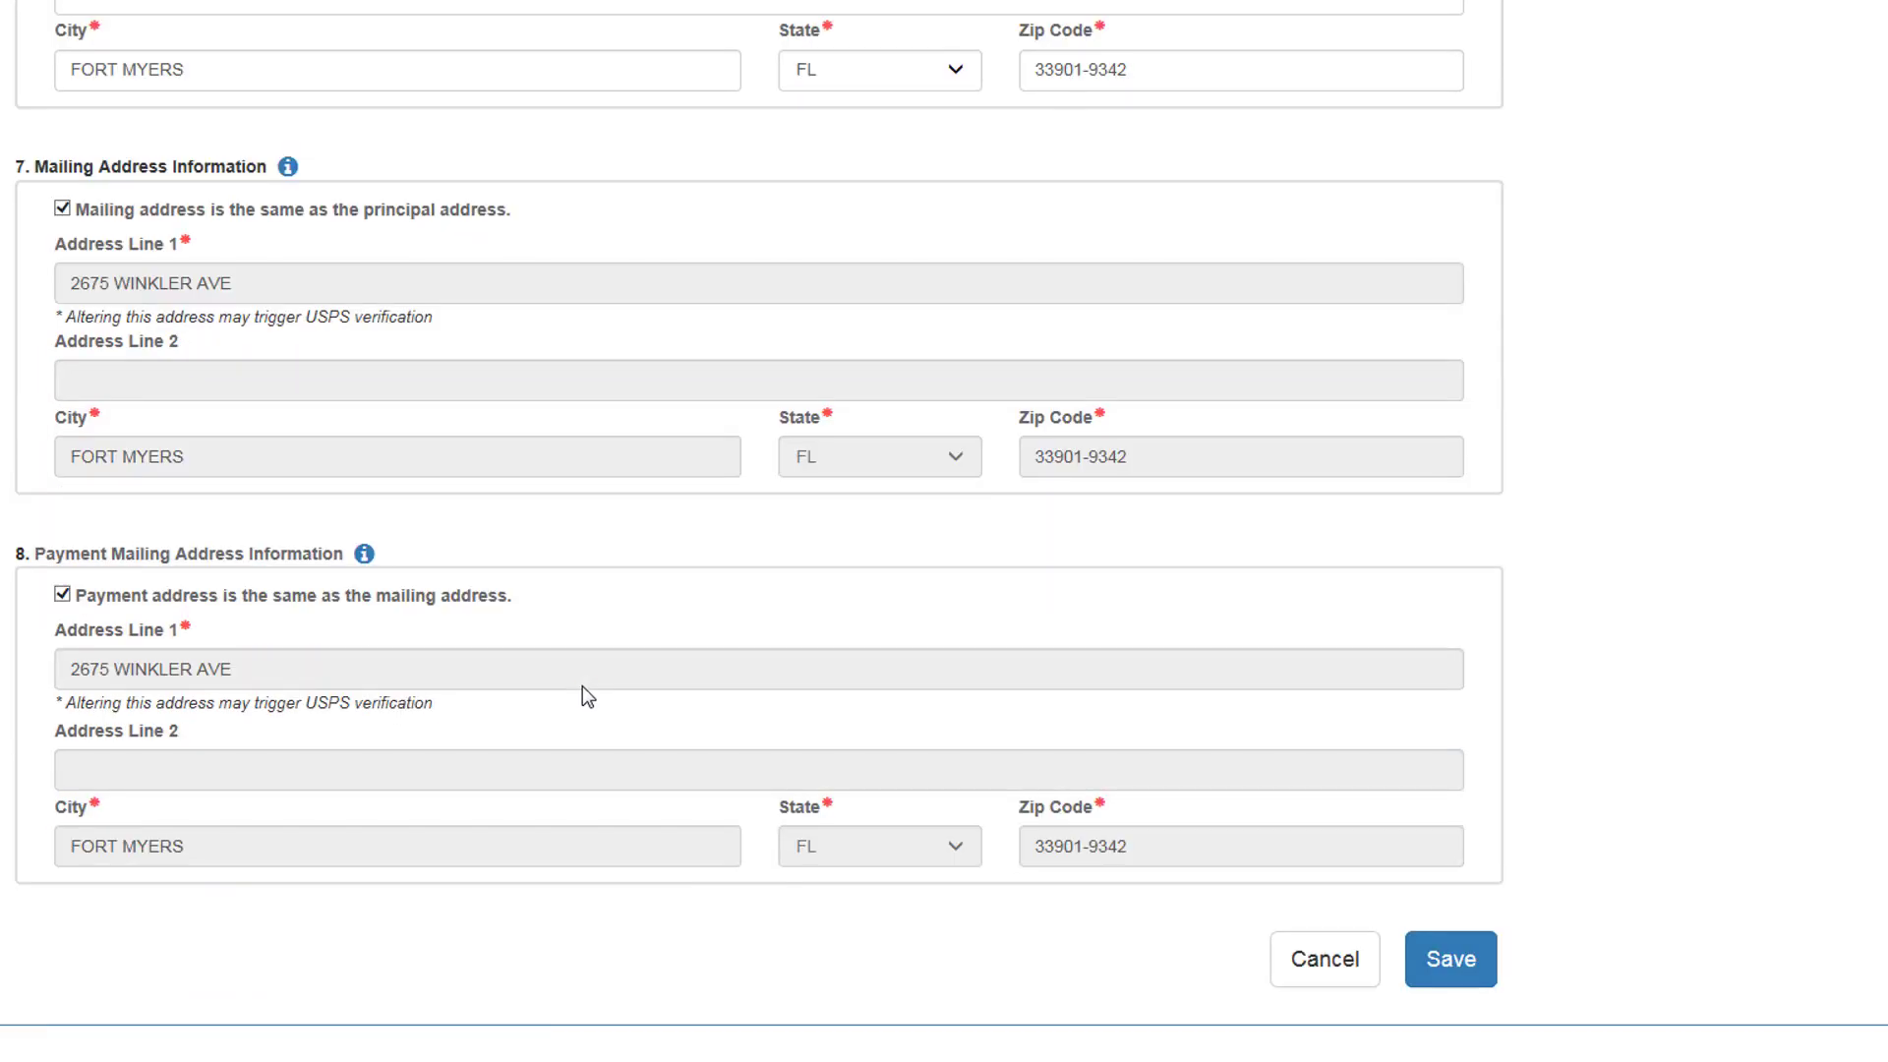
scroll(1549, 703, up, 9)
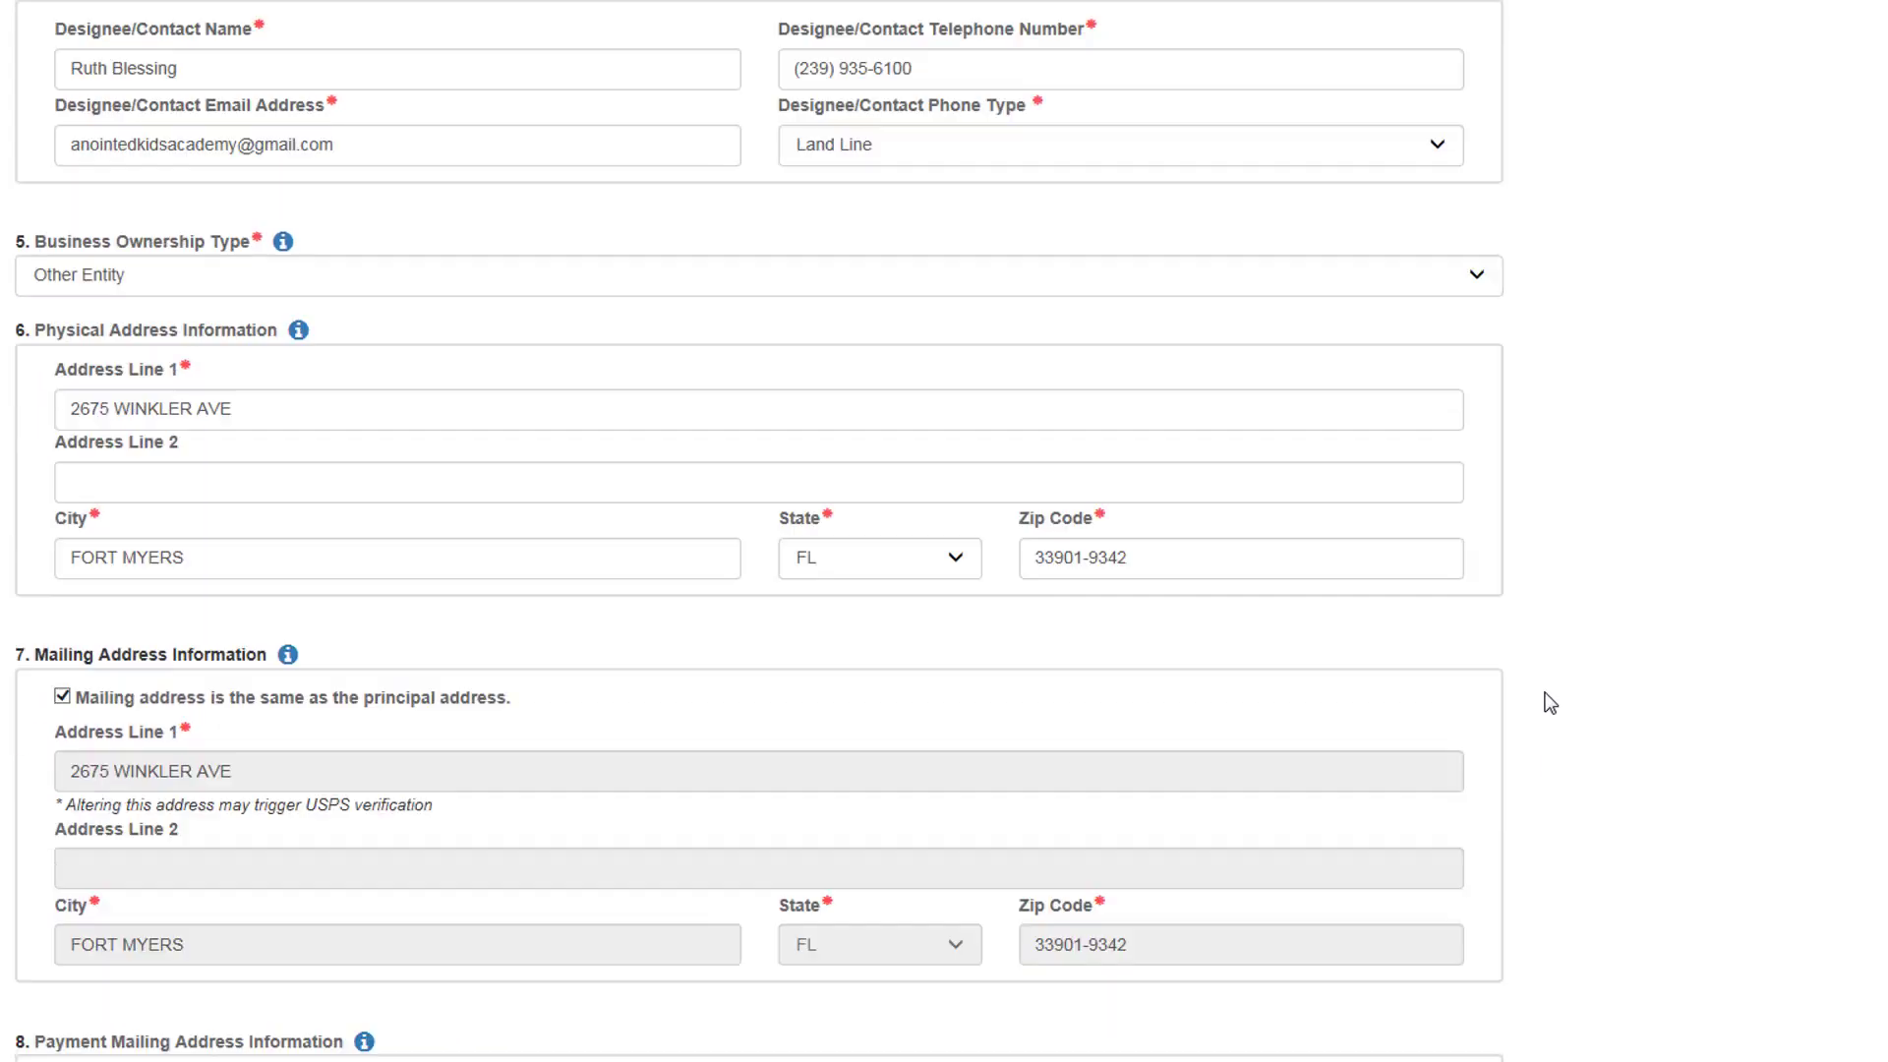
scroll(1548, 703, up, 4)
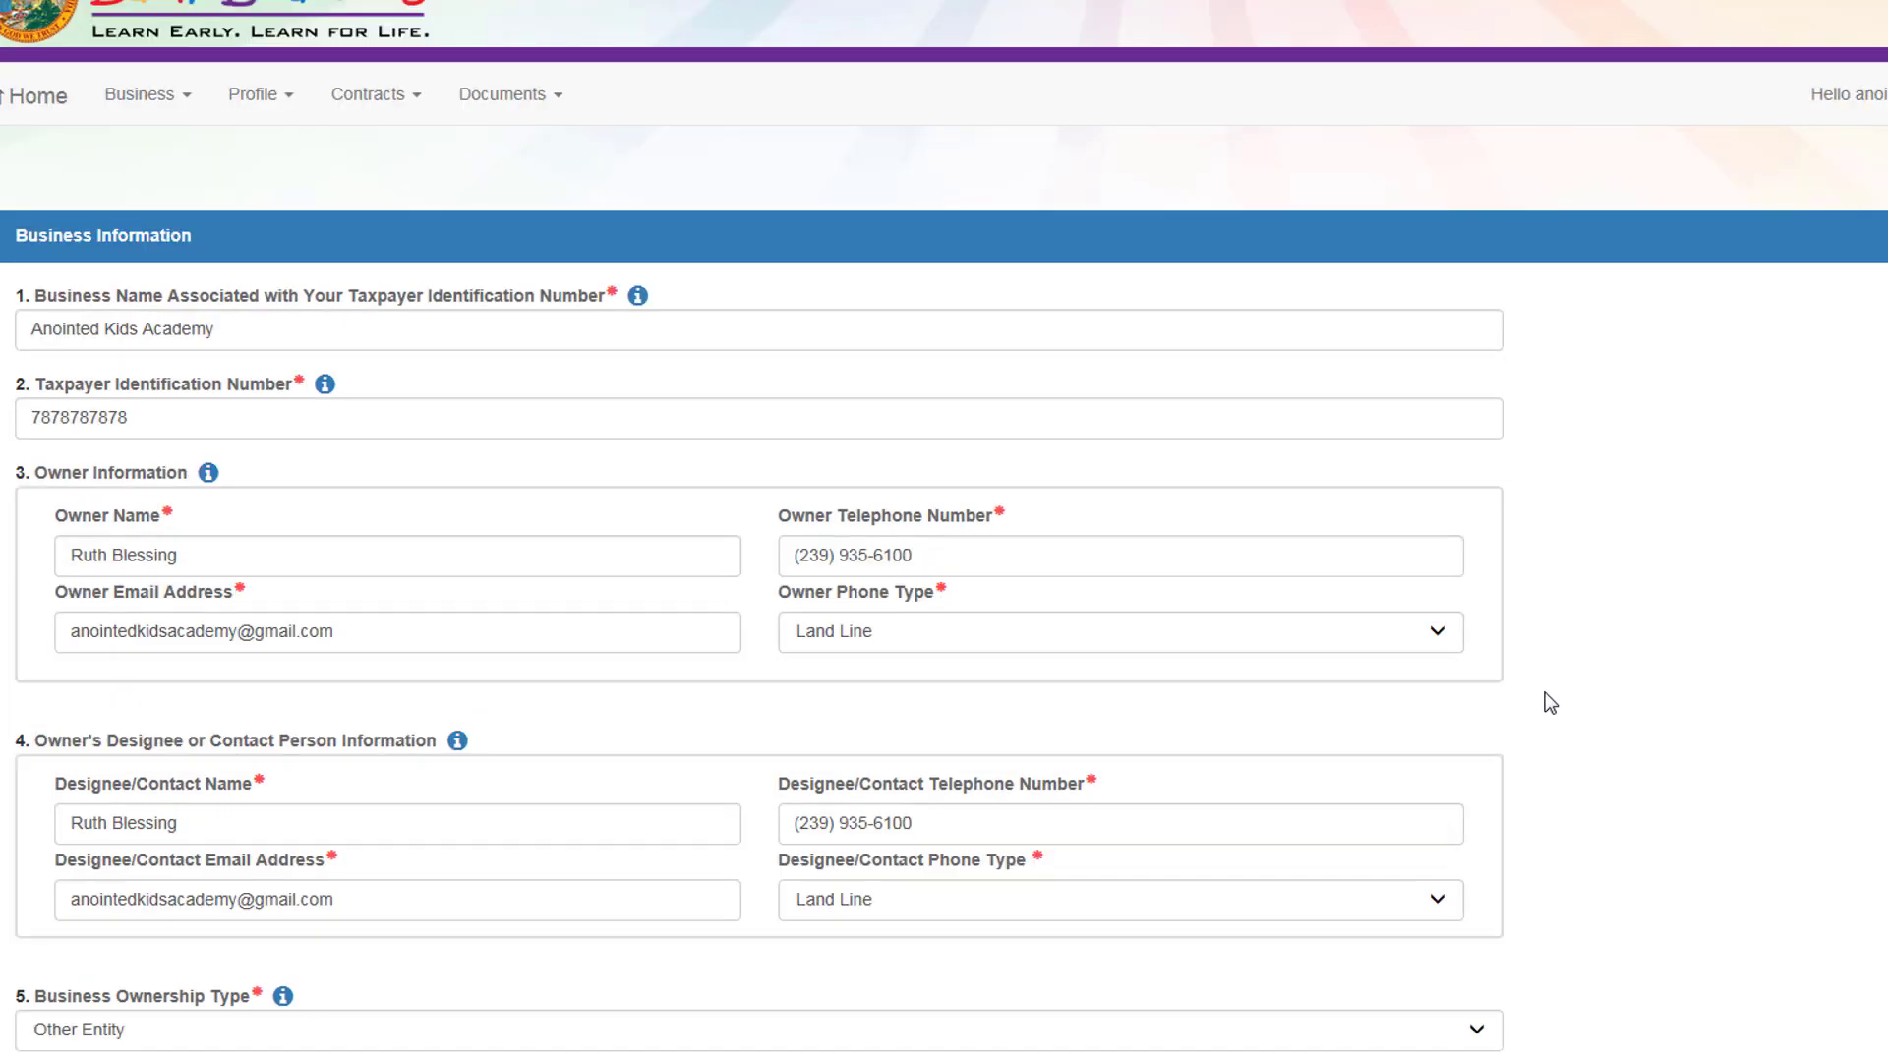
scroll(1549, 703, down, 5)
scroll(1550, 703, down, 7)
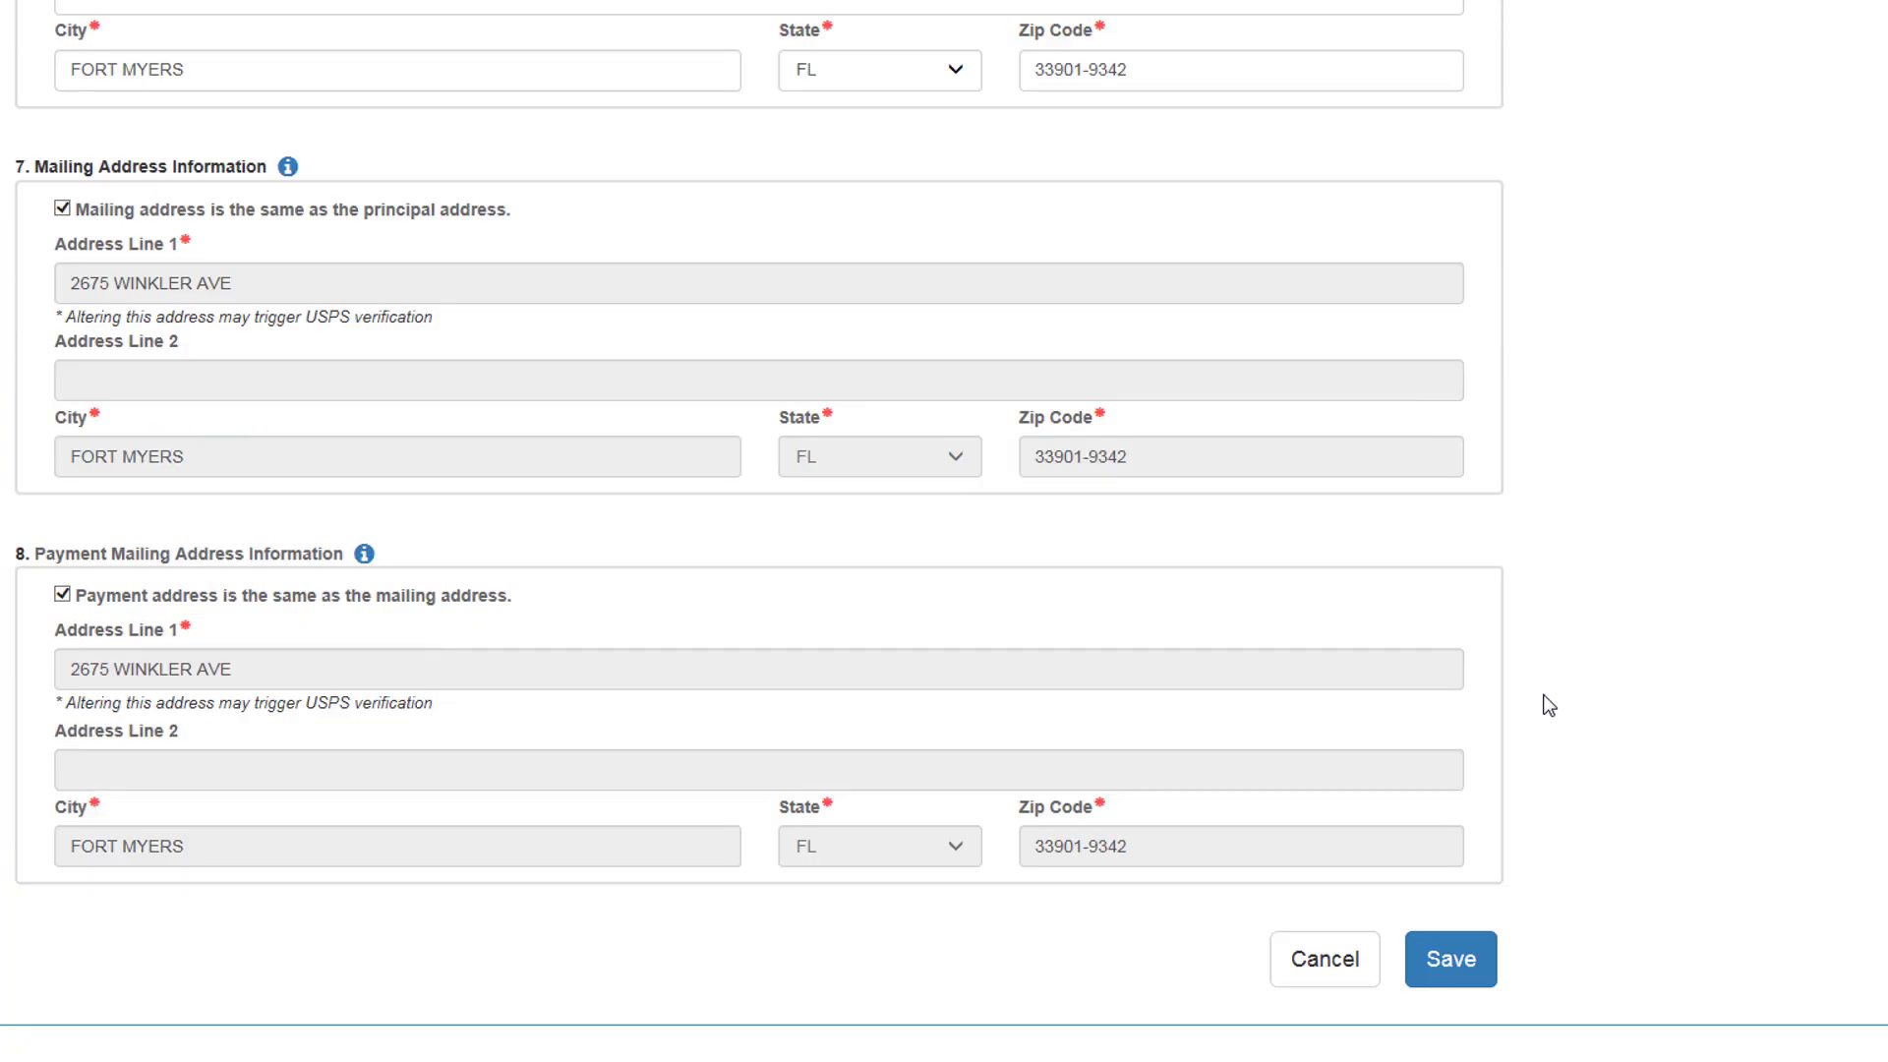
click(1452, 960)
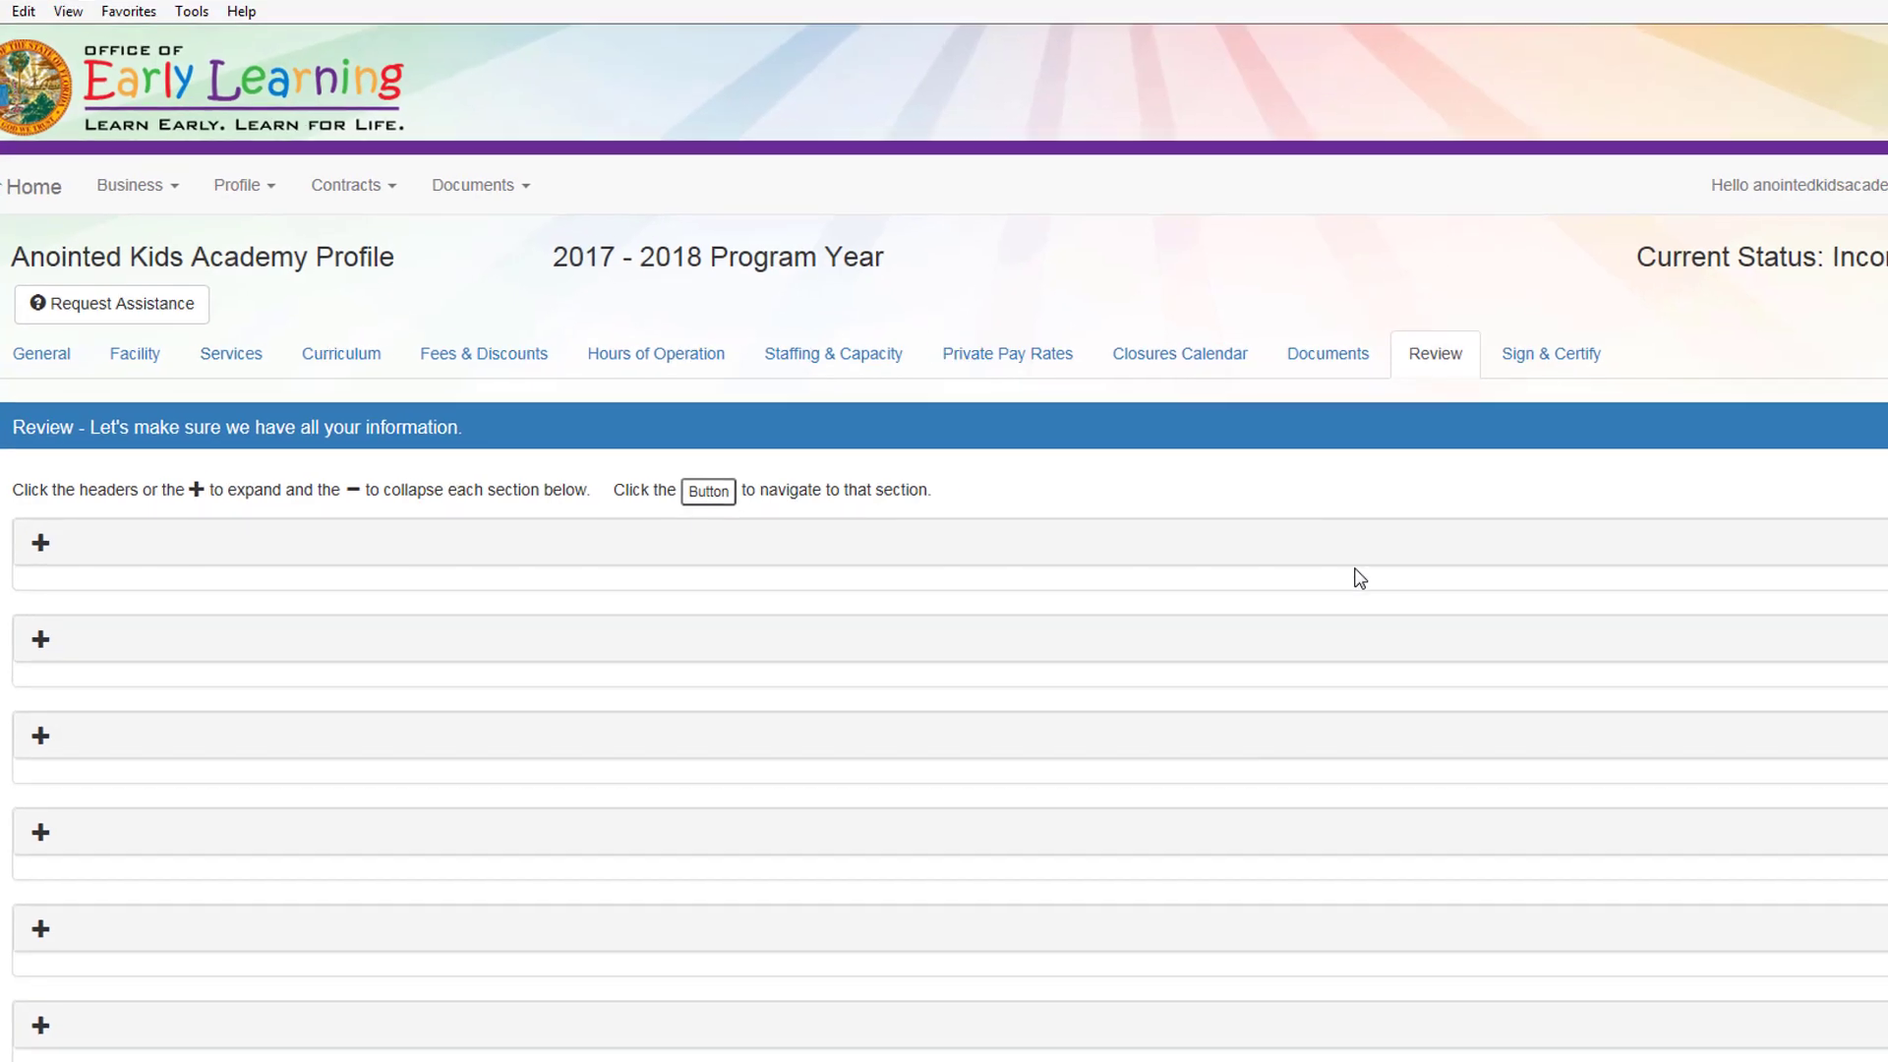
Step: Scroll past the collapsed review sections and continue to the Sign & Certify page
scroll(1117, 597, down, 3)
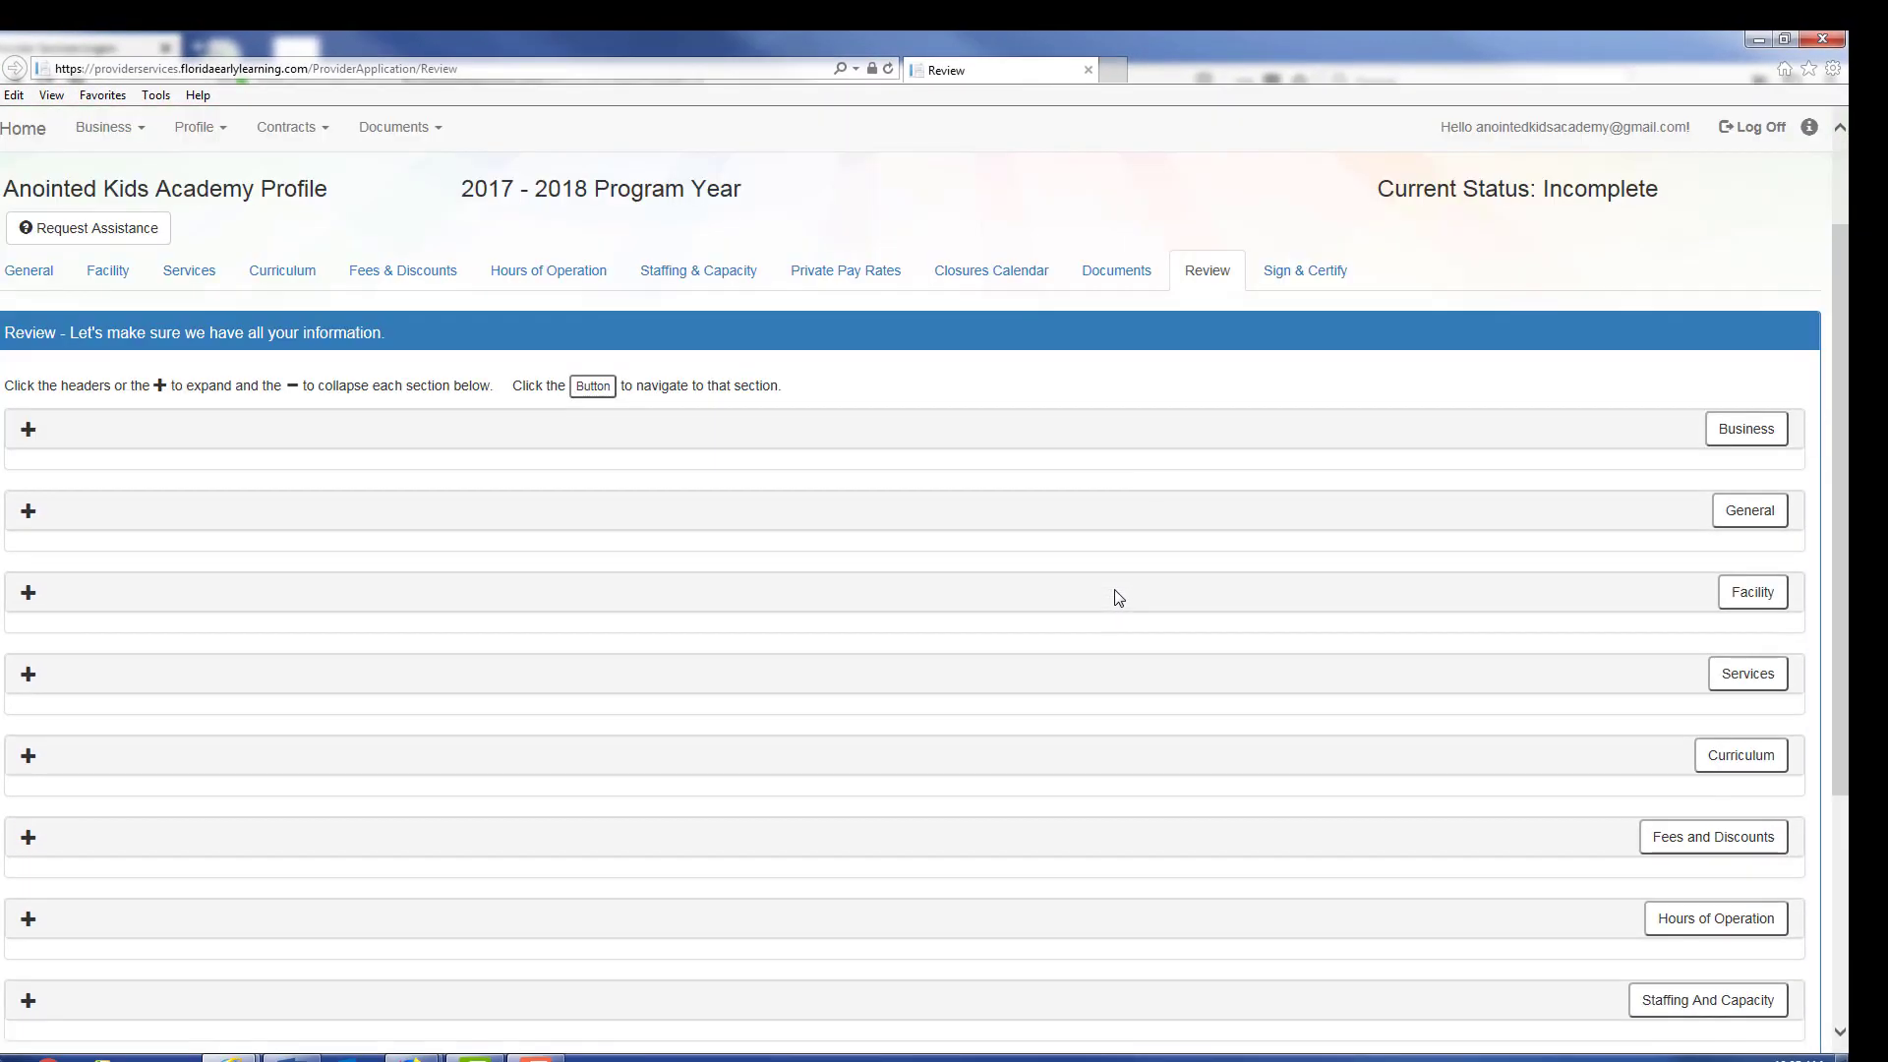
scroll(1118, 596, down, 3)
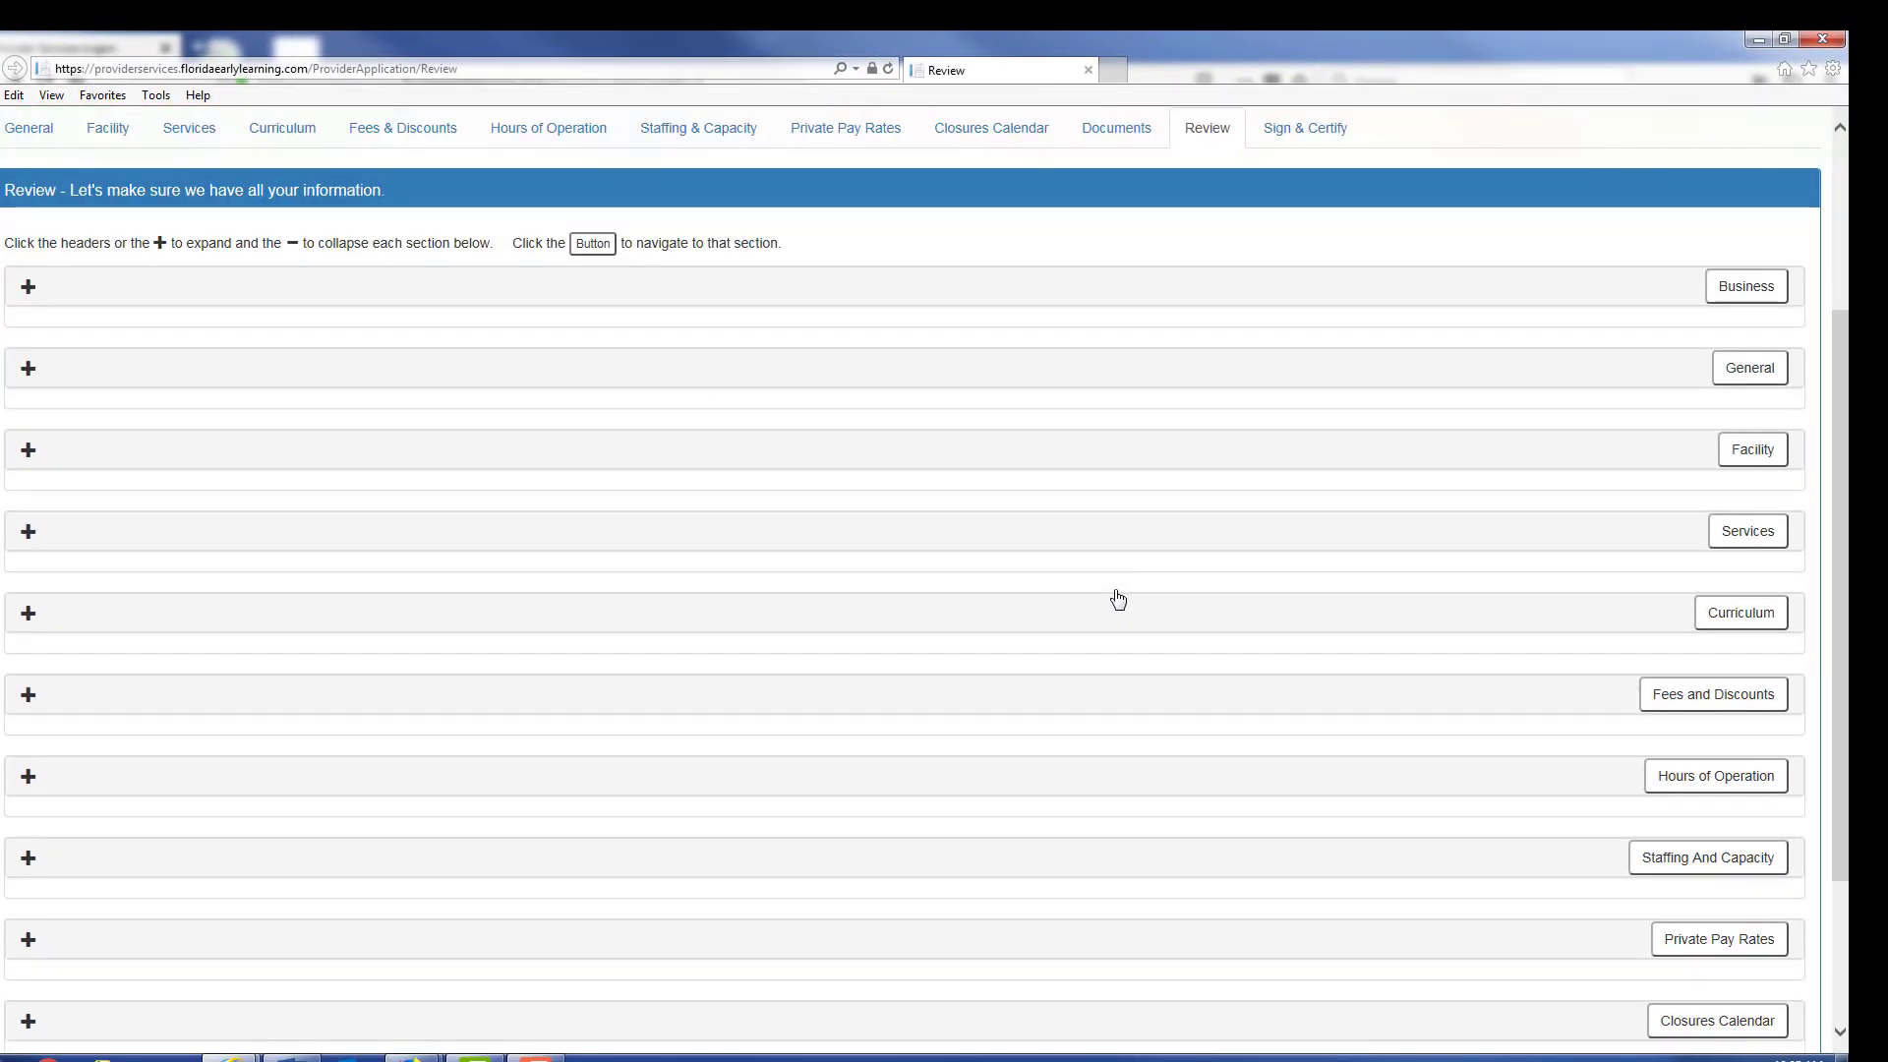
scroll(1118, 597, down, 3)
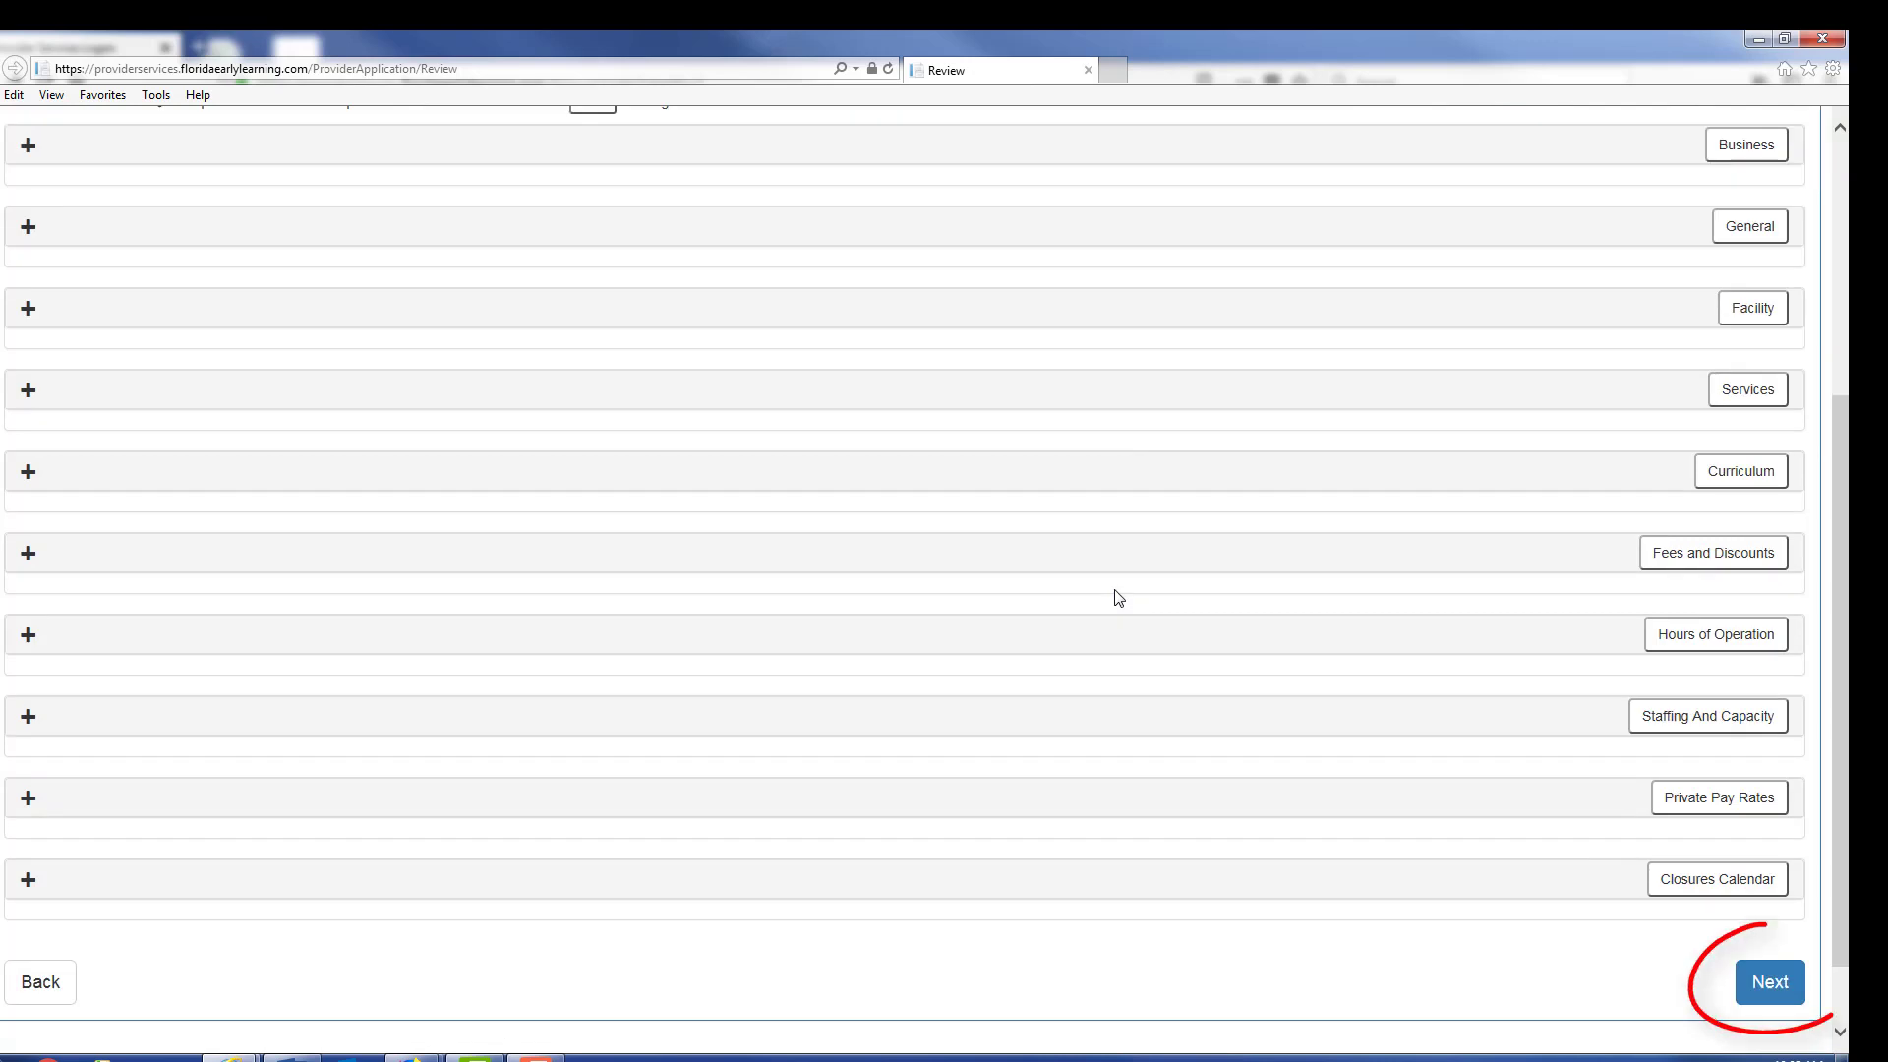
click(1760, 981)
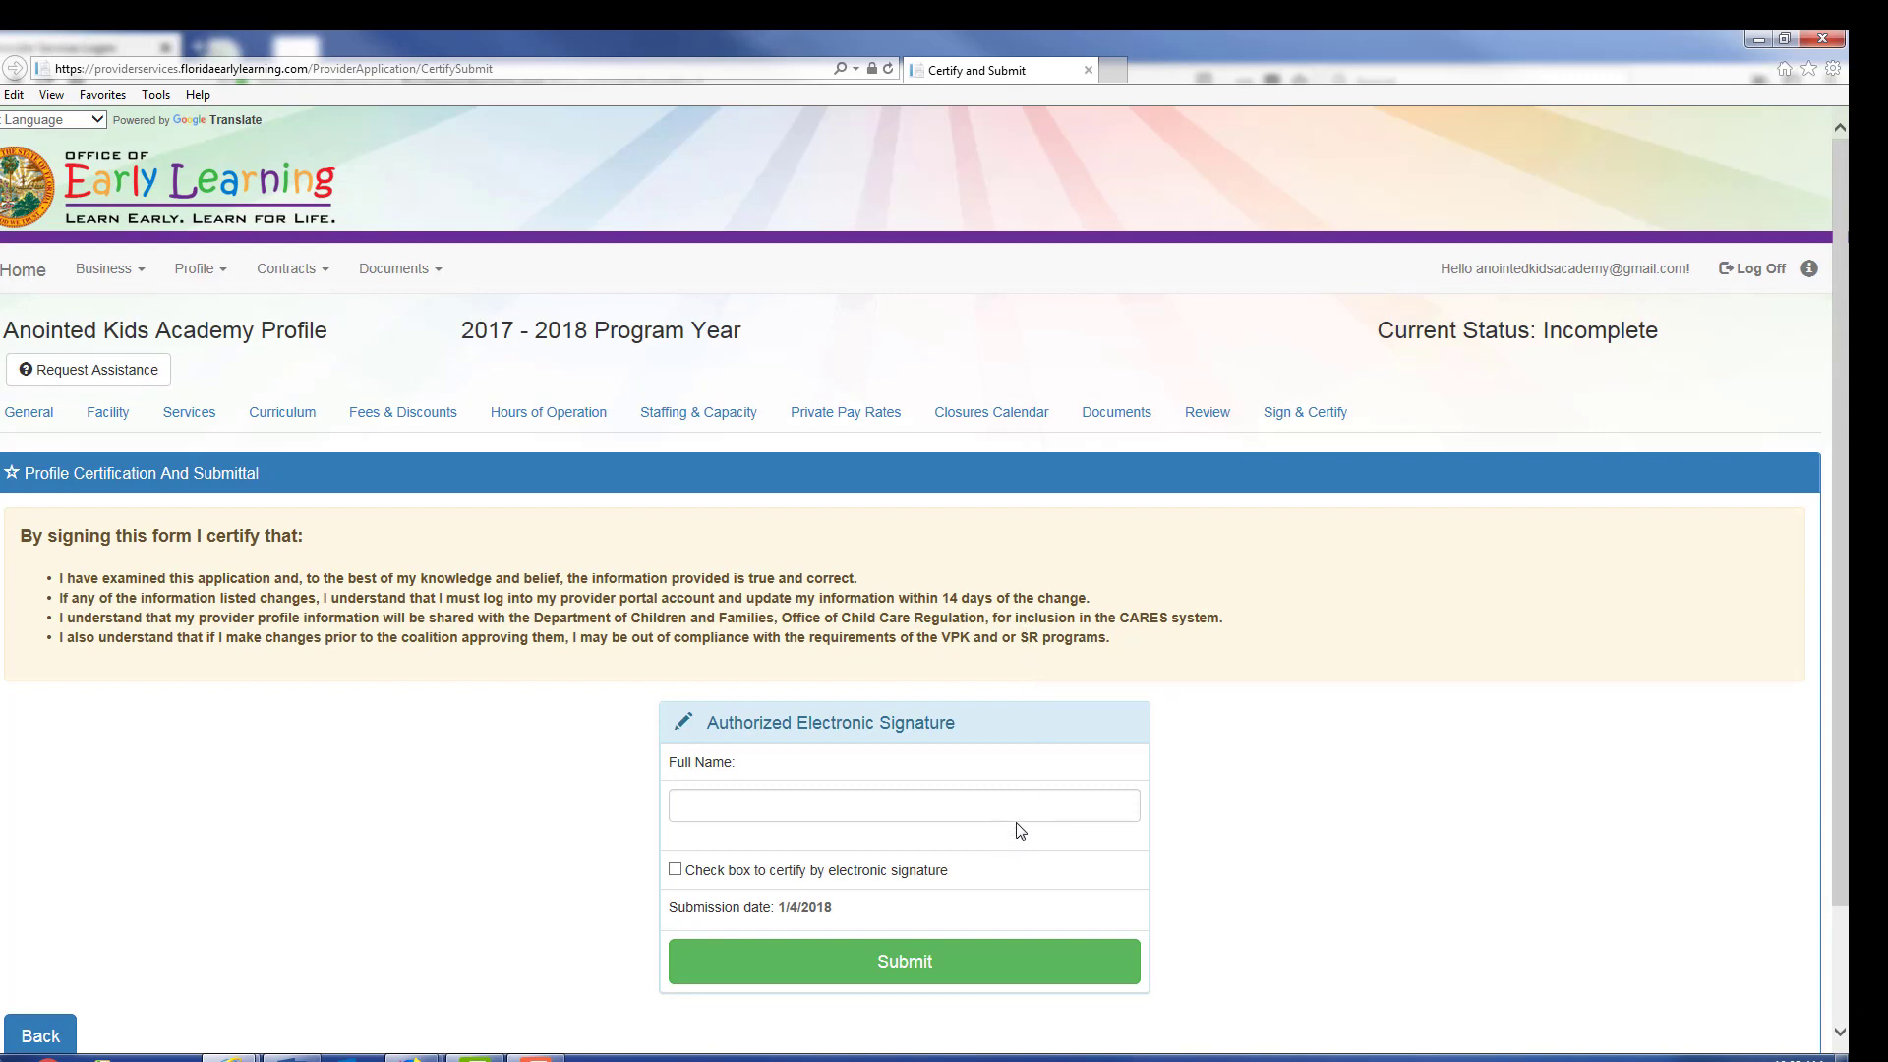
Step: Sign with the owner's full name, check the electronic signature certification, and submit
click(1021, 808)
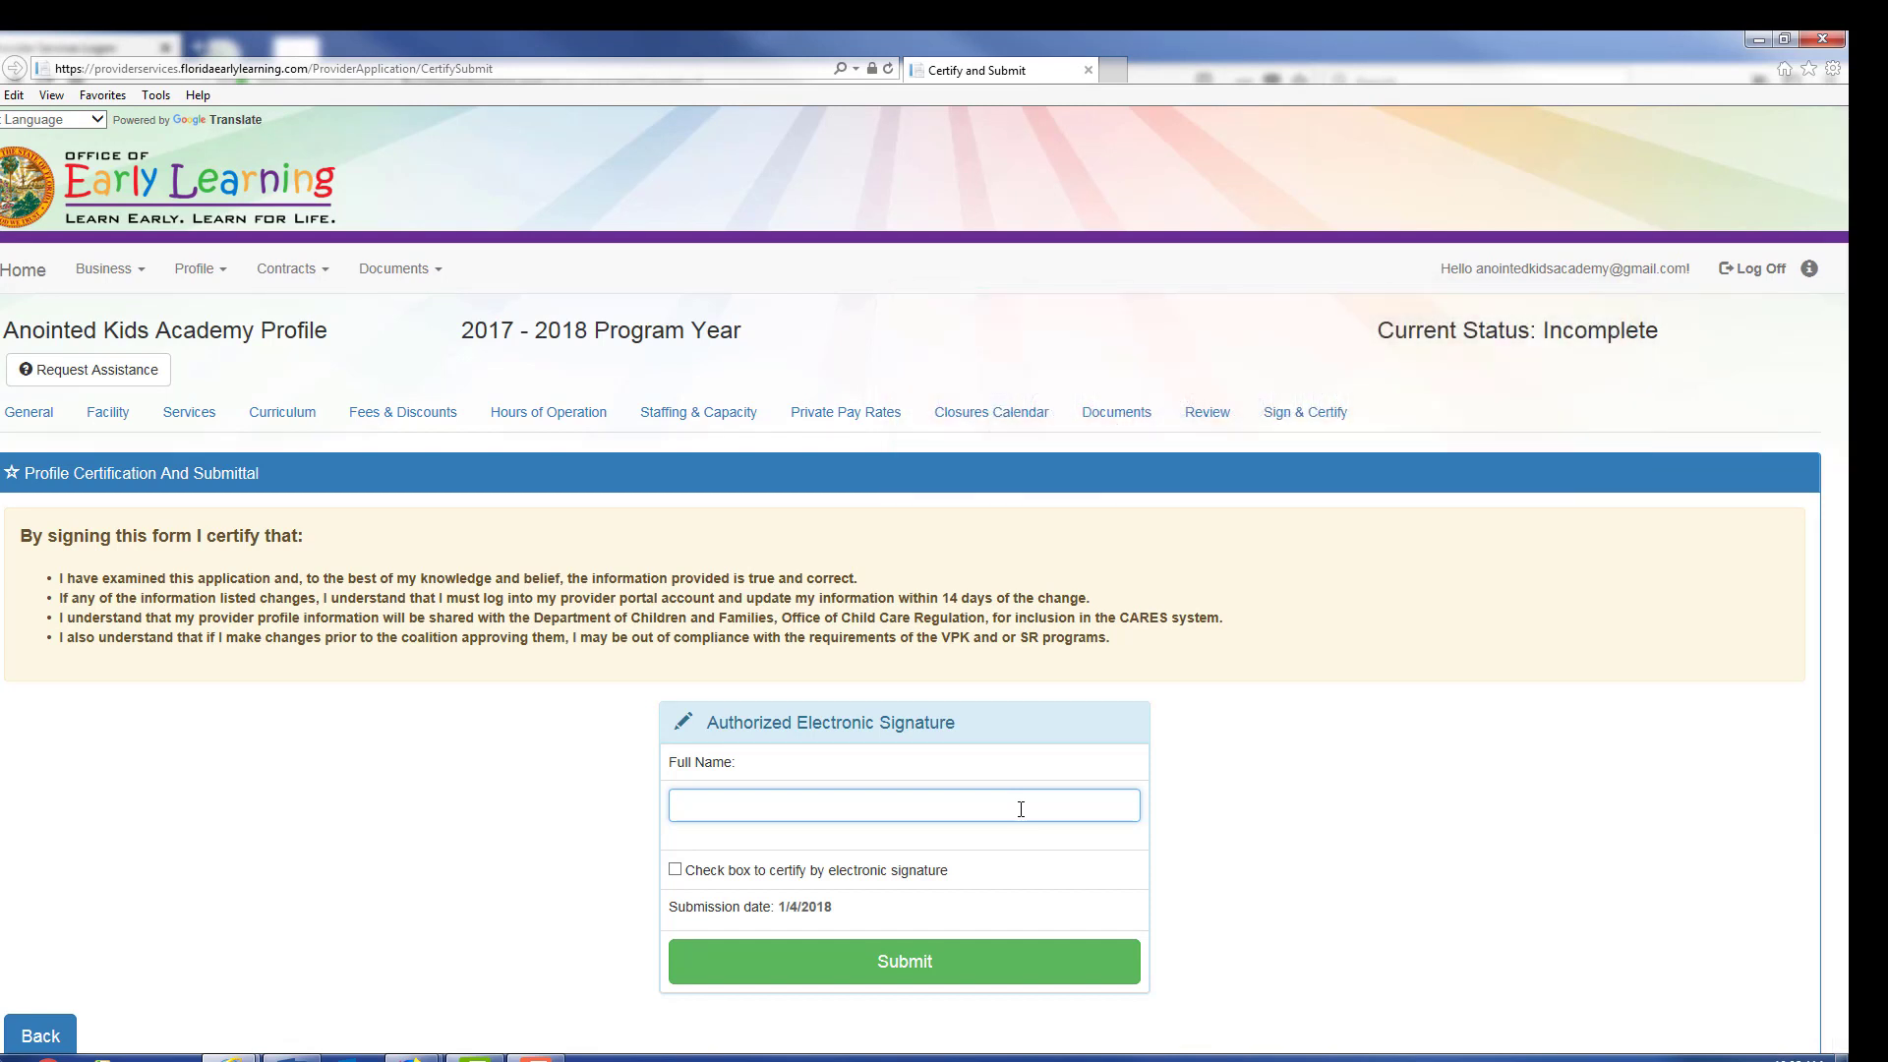
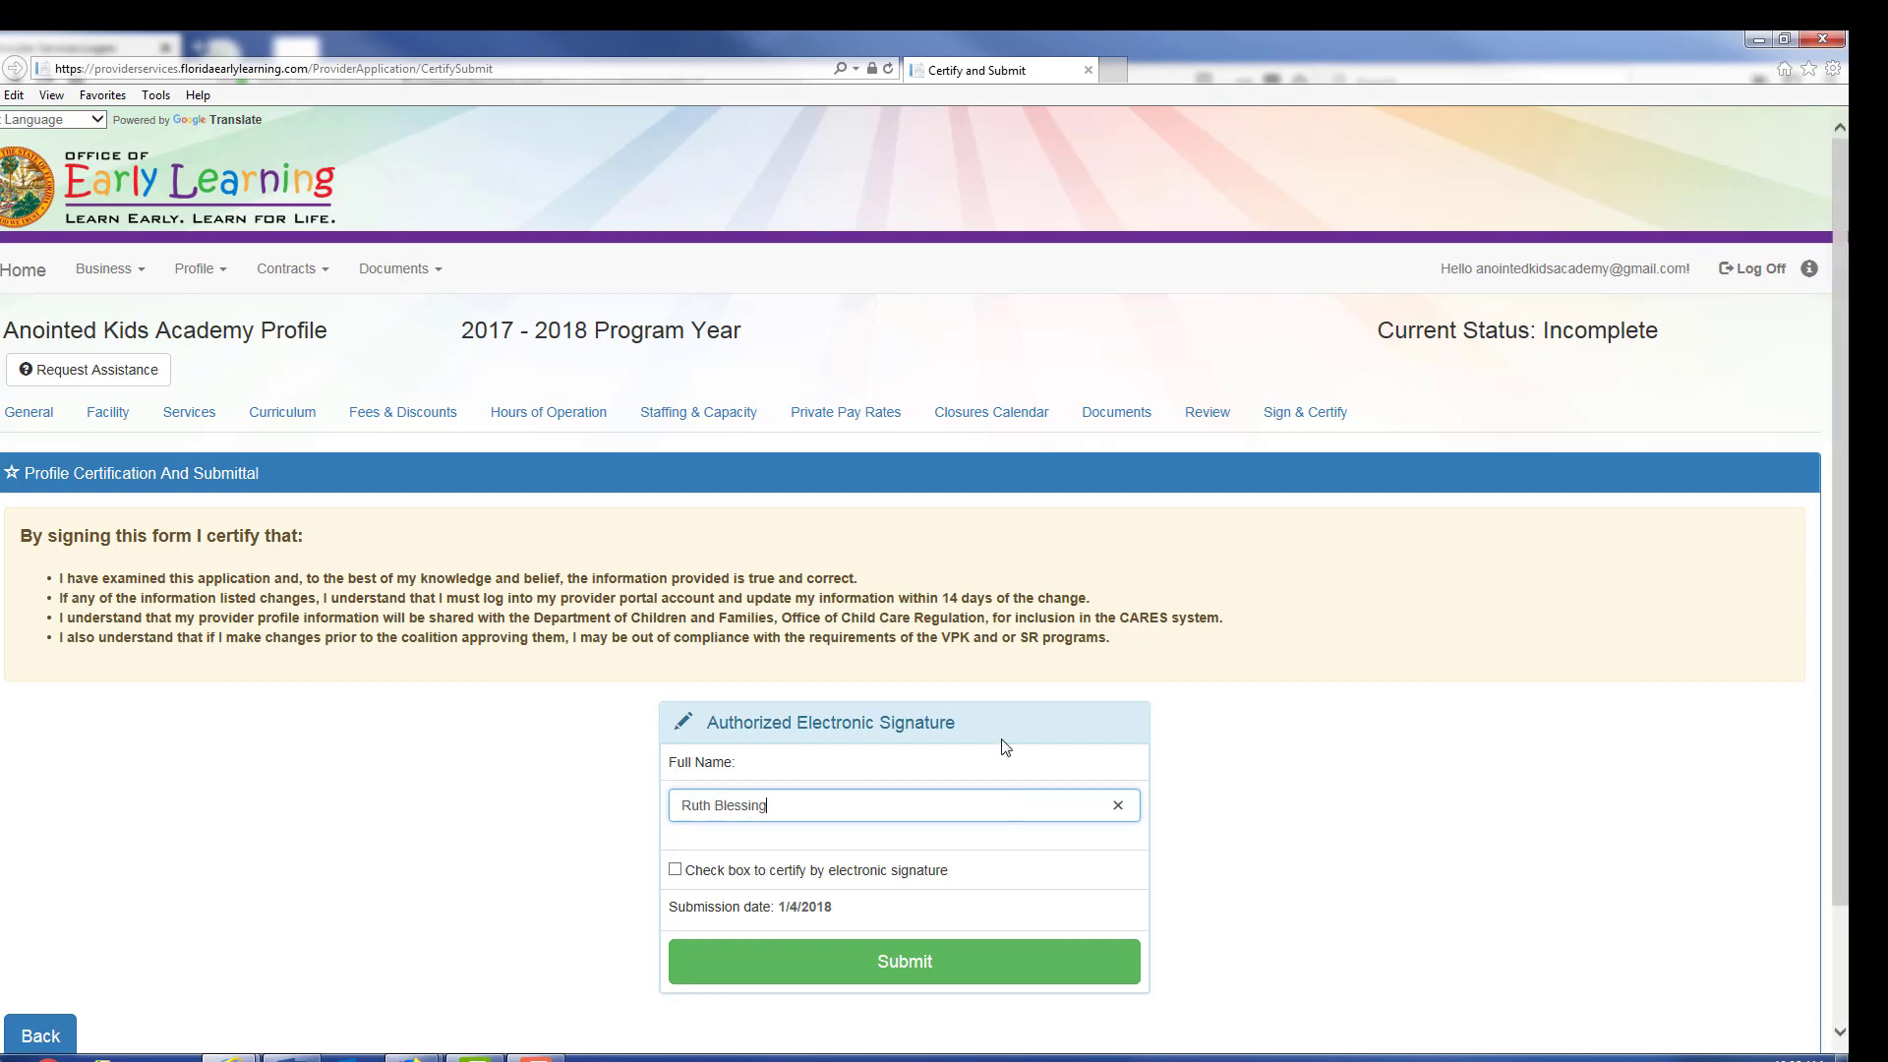
click(675, 870)
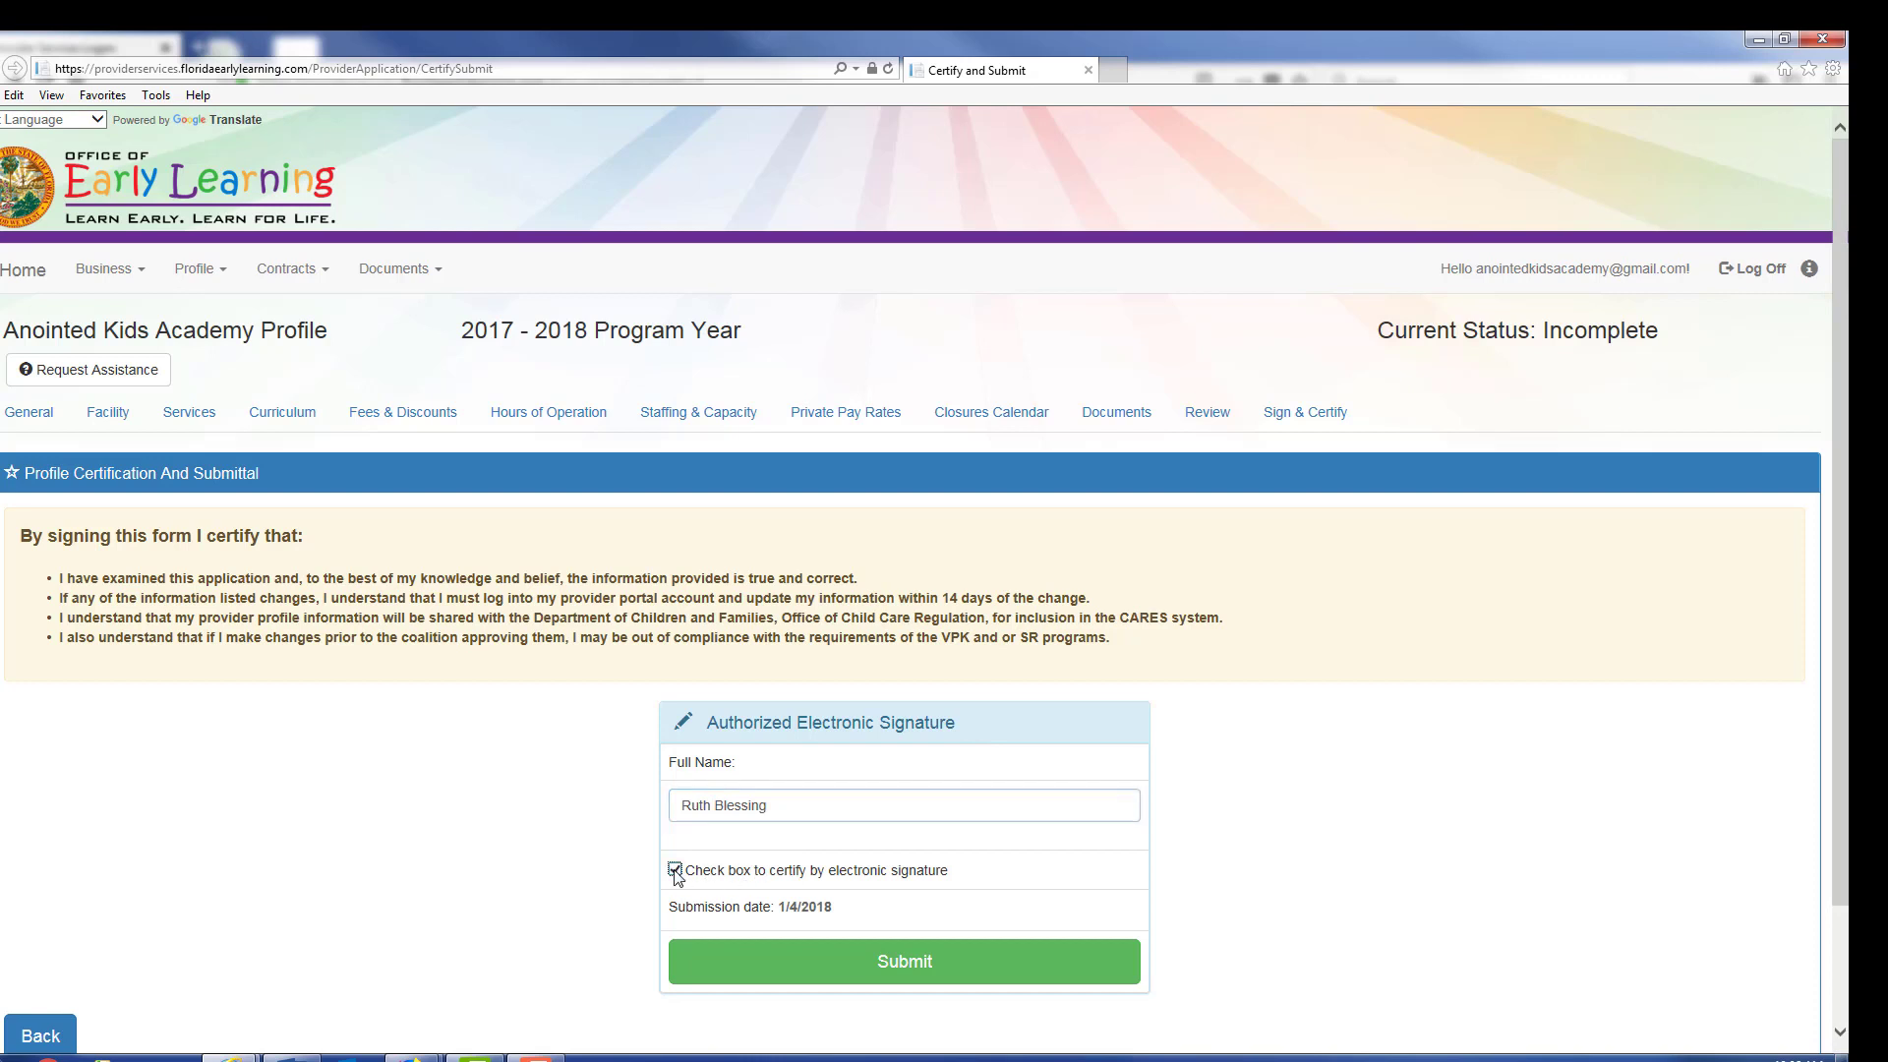
click(758, 971)
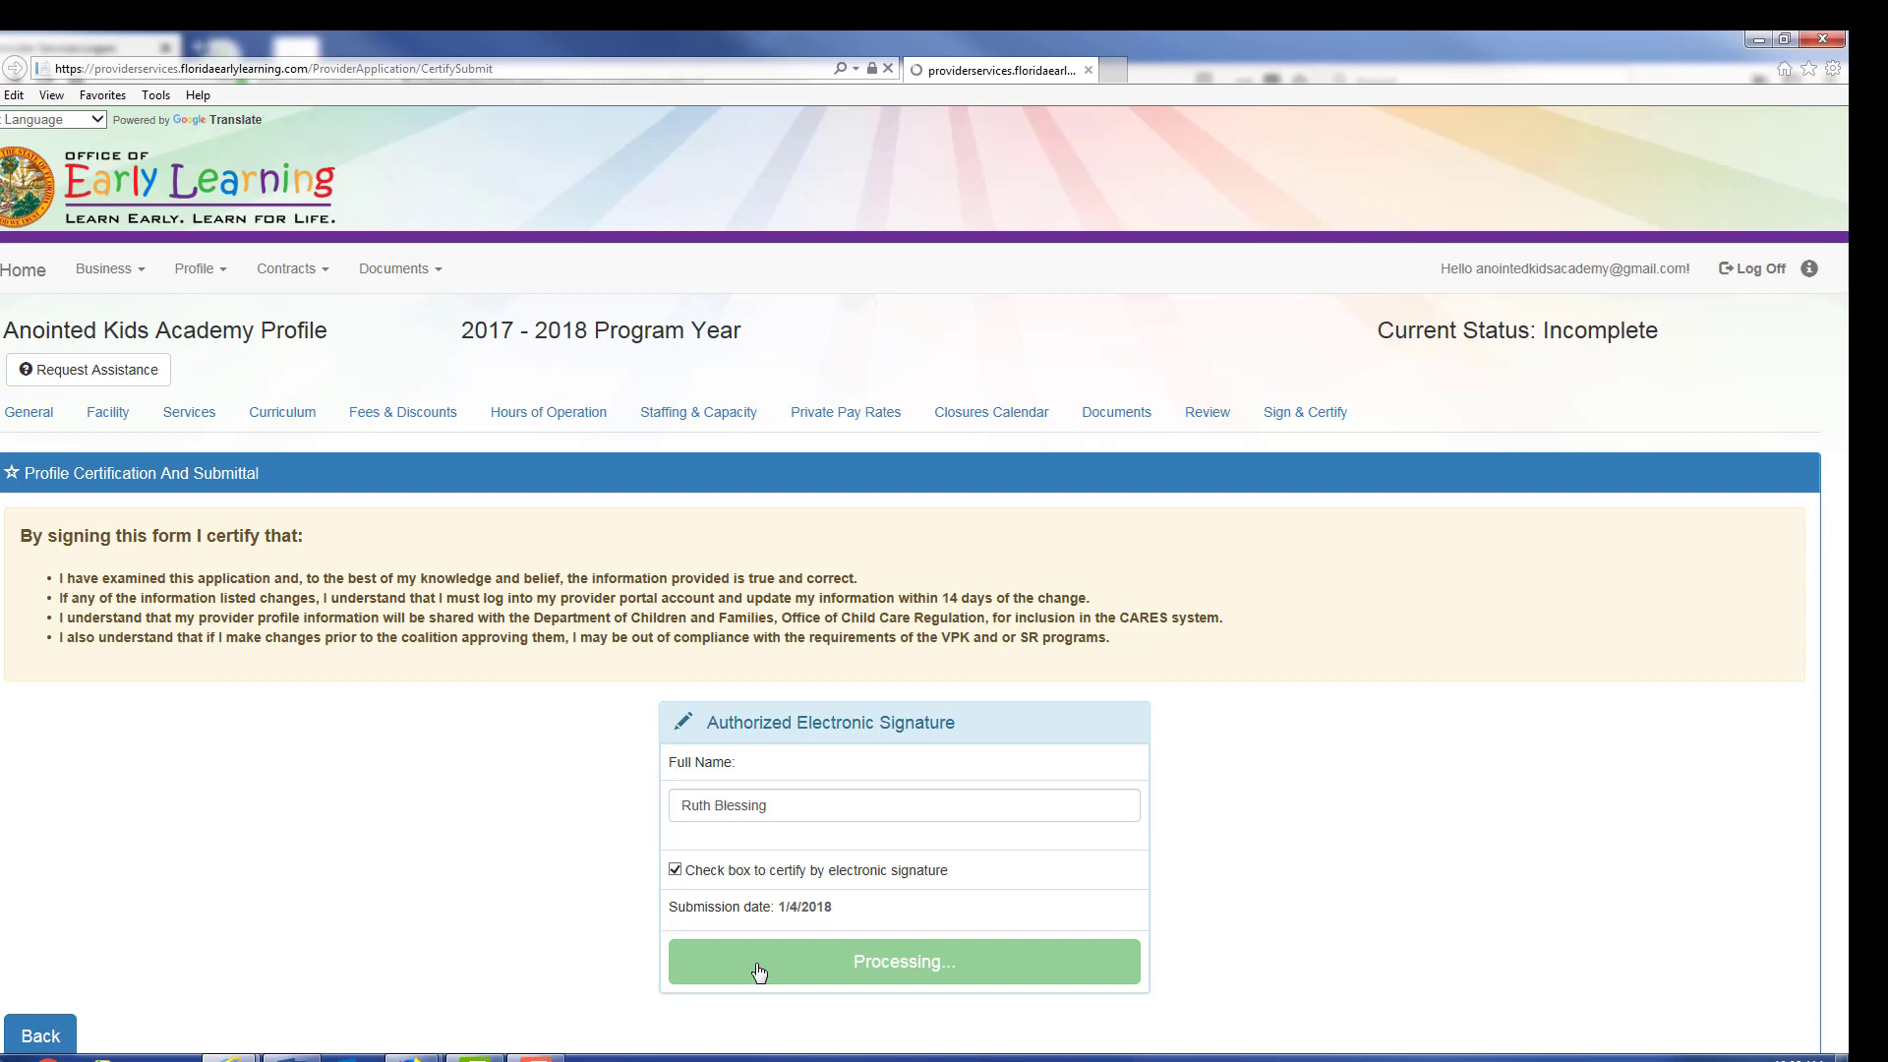